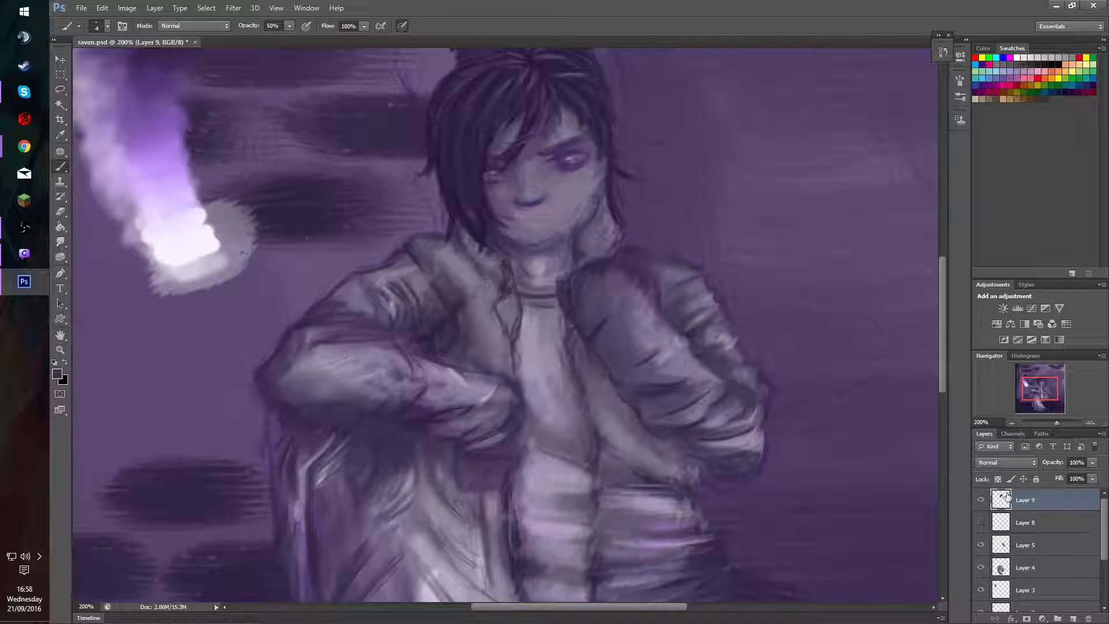
Show Layer 8 and toggle Layers 3 and 7 off and on to check what each contains.
left_click(981, 522)
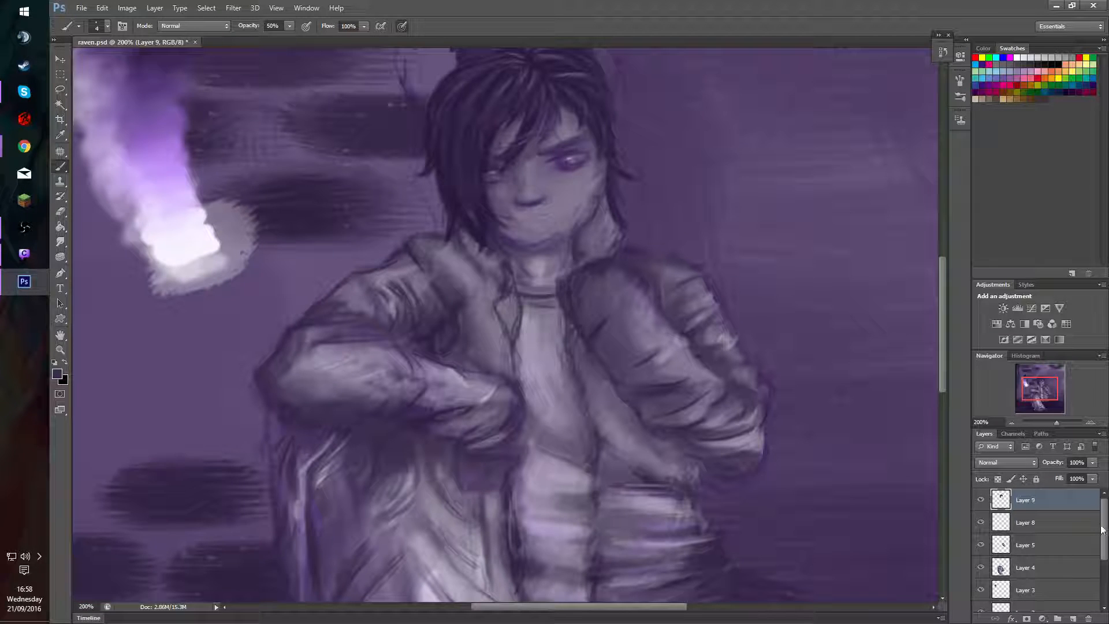
scroll(1017, 548, "down", 3)
left_click(981, 511)
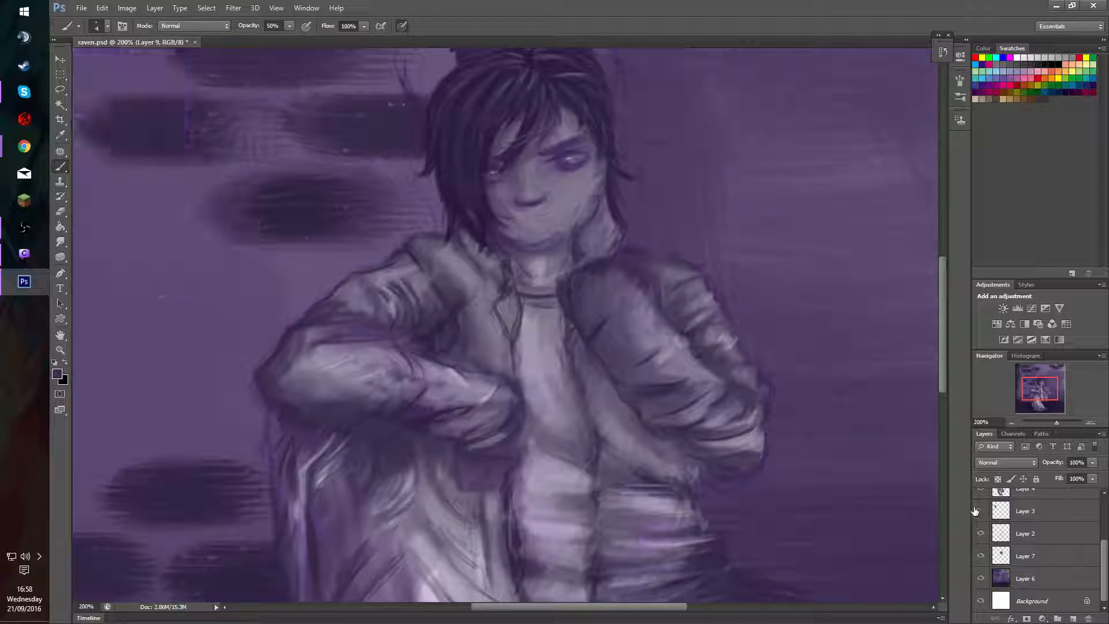
left_click(981, 511)
left_click(973, 558)
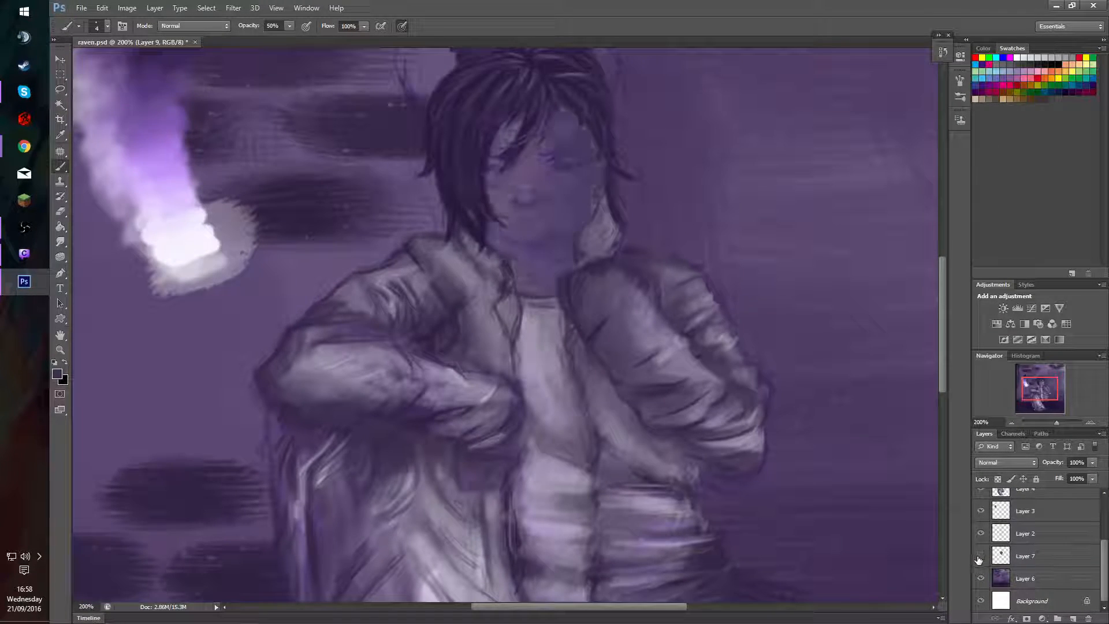
left_click(973, 559)
left_click(974, 559)
left_click(976, 559)
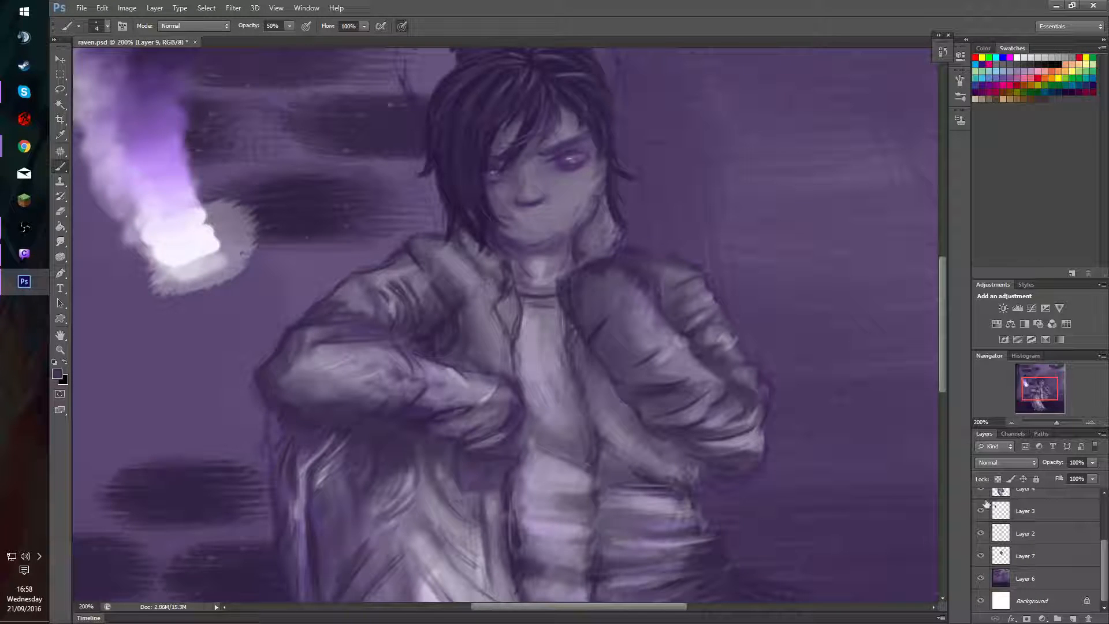
Compare the painting with and without Layer 2 and leave that layer hidden.
left_click(983, 534)
left_click(979, 535)
left_click(978, 536)
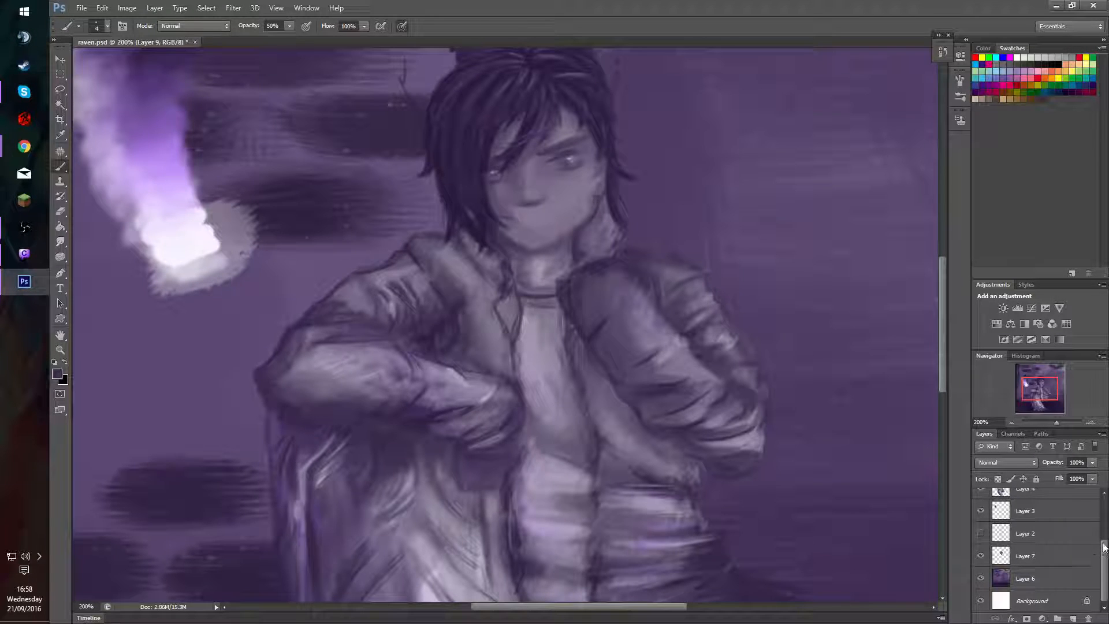
left_click_drag(1105, 548, 1090, 499)
Paint fine dark strands into the character's hair on Layer 9 with a 2 px brush.
left_click_drag(1033, 387, 1031, 380)
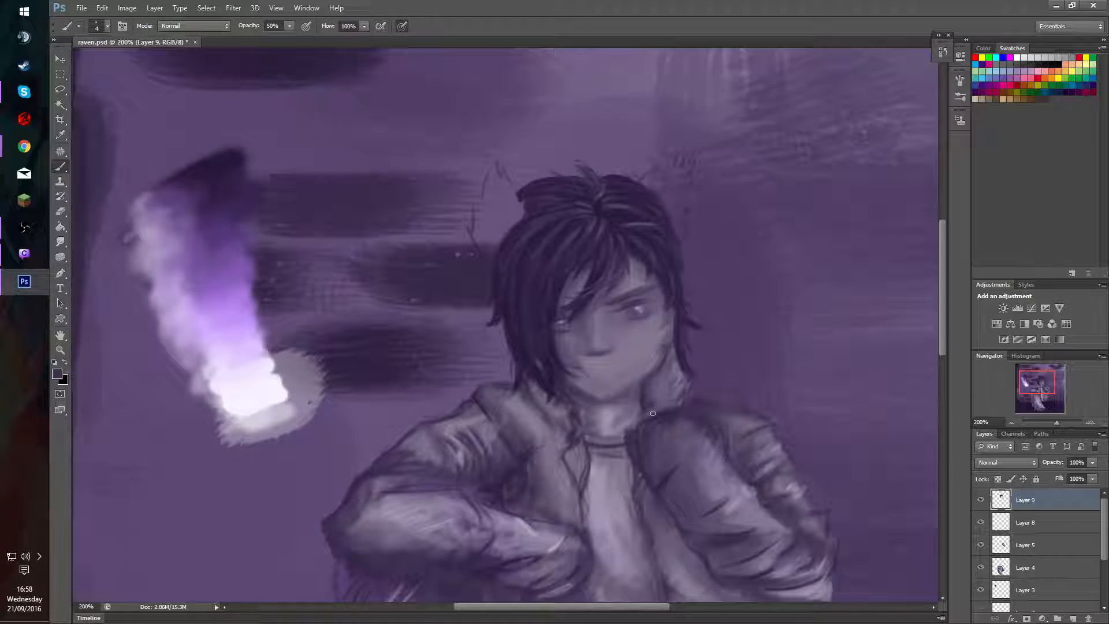
left_click(1090, 422)
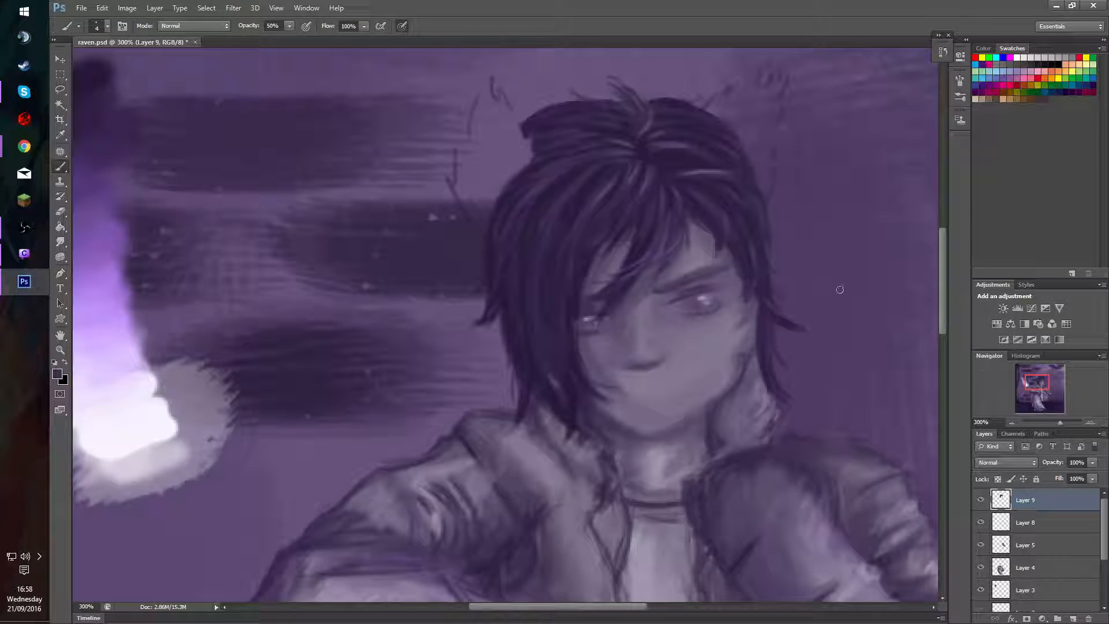
left_click_drag(1030, 382, 1028, 382)
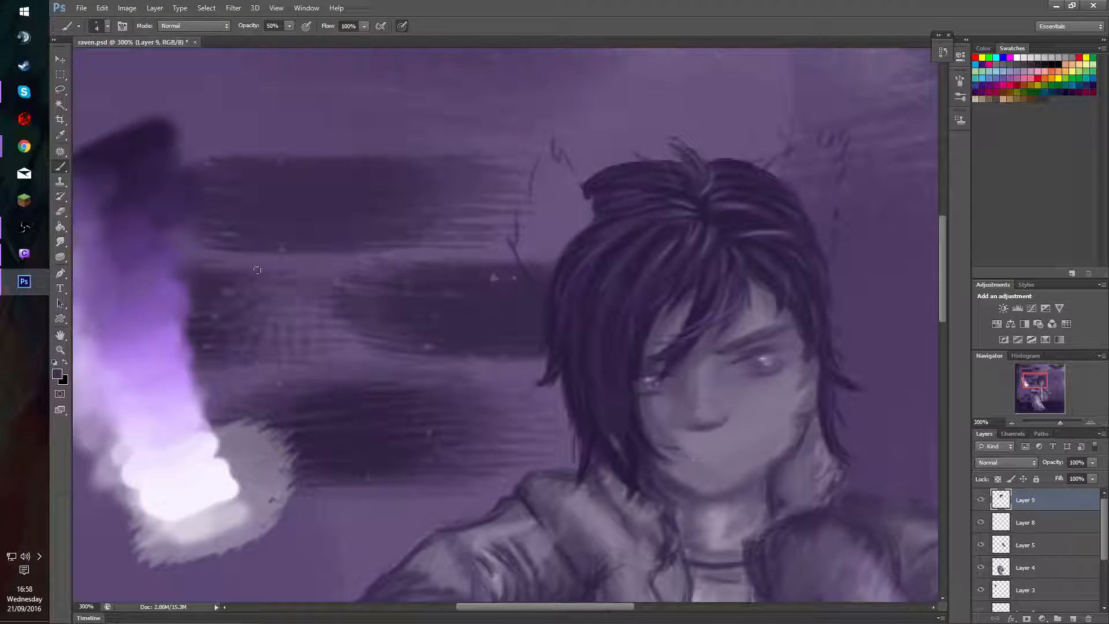
left_click(191, 437, "alt")
right_click(824, 300, "alt")
right_click(840, 273, "alt")
left_click(610, 327, "alt")
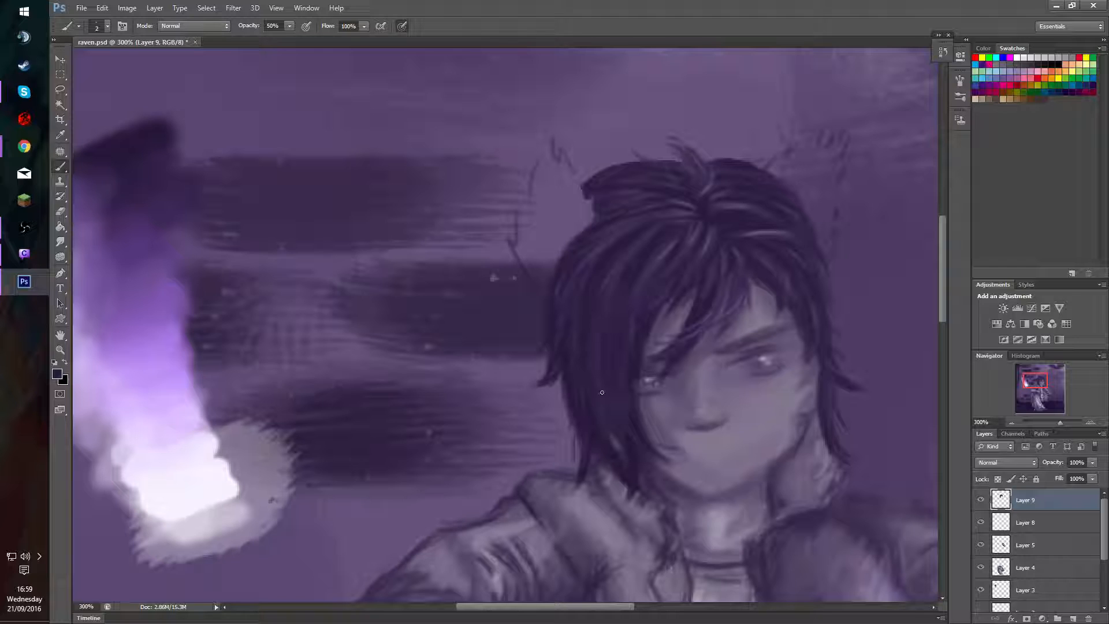
Reduce the brush to 1 px for the fringe strands and compare the hair with Layer 9 off and on.
right_click(615, 324)
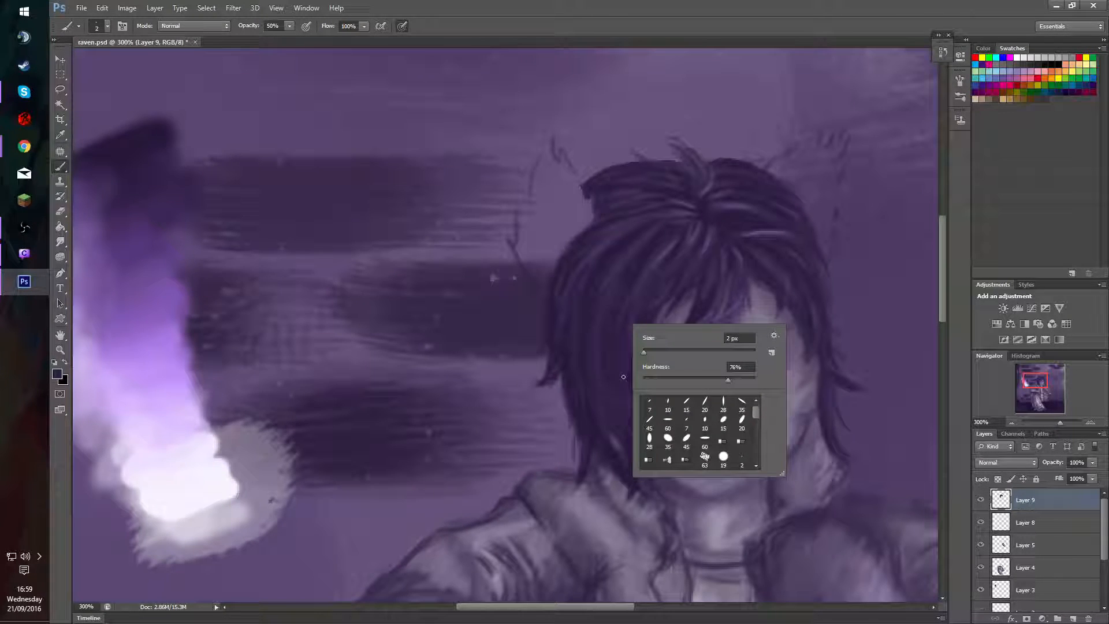
right_click(615, 325, "alt")
right_click(617, 327, "alt")
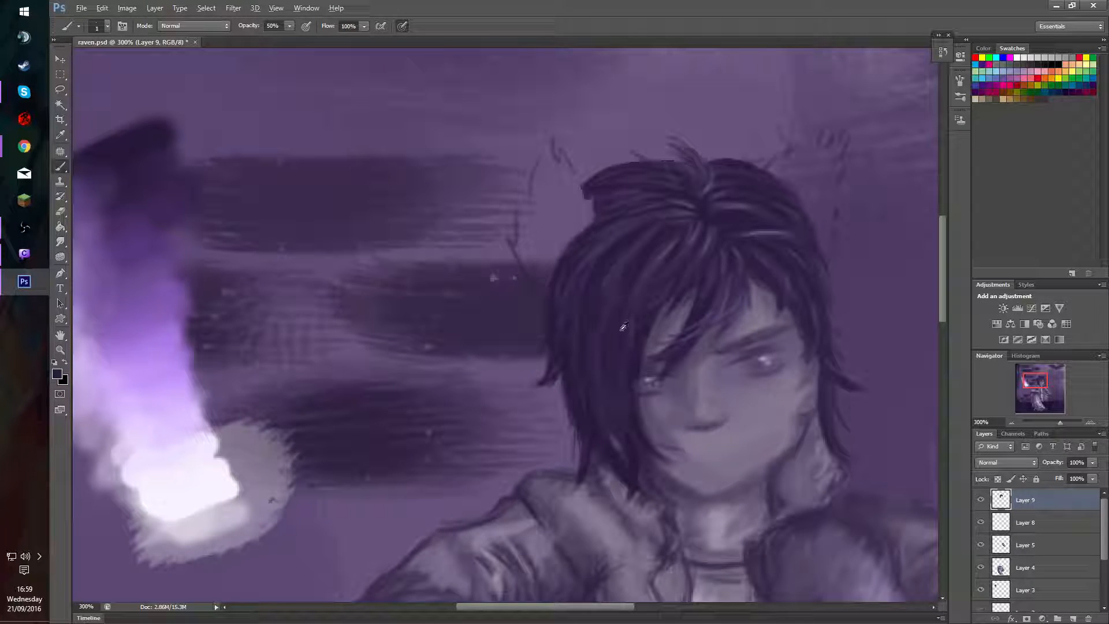
right_click(620, 330, "alt")
right_click(621, 330, "alt")
left_click(981, 500)
left_click(981, 500)
Paint strands along the crown of the hair on Layer 9, raising the brush opacity to 80%.
left_click_drag(652, 229, 653, 228)
left_click_drag(599, 183, 596, 183)
left_click(609, 167, "alt")
key("8")
left_click_drag(603, 174, 605, 183)
mouse_move(616, 109)
left_mouse_down()
mouse_move(639, 124)
mouse_move(695, 126)
mouse_move(737, 115)
left_mouse_up()
key("ctrl+z")
left_click(742, 165, "alt")
left_click_drag(740, 164, 712, 162)
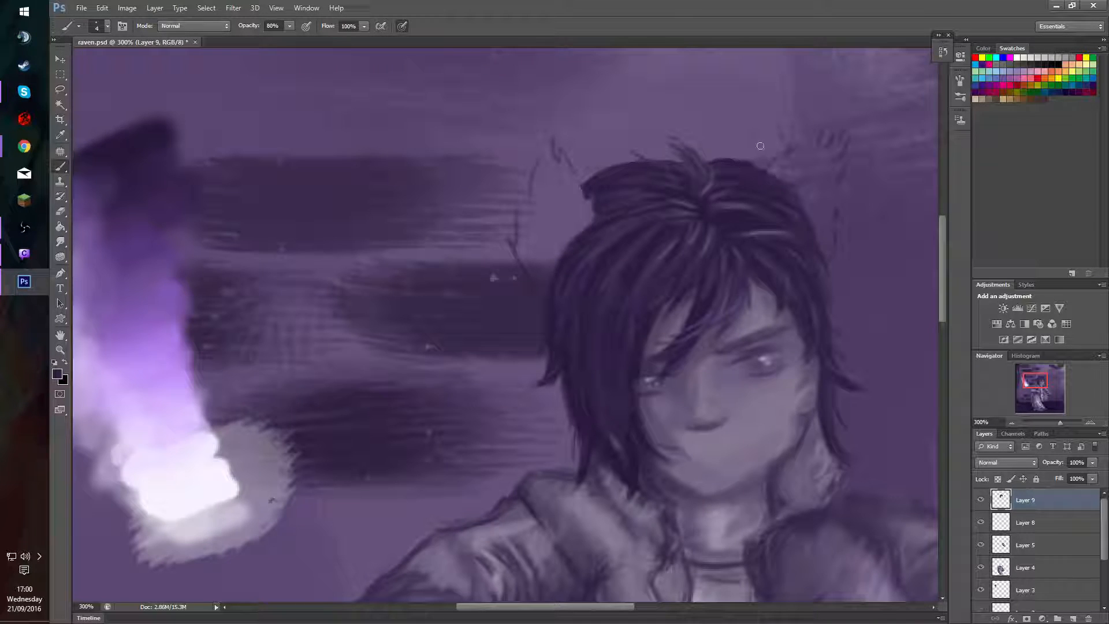
left_click(656, 156, "alt")
Paint loose strands down the side of the hair beside the raised hand with a 4 px brush.
left_click(836, 313, "alt")
left_click(846, 411, "alt")
left_click(840, 409, "alt")
left_click(838, 409, "alt")
left_click(844, 452, "alt")
Sample purple from the painted palette, add a thin strand to the hair above the collar, and check Layer 5's contents.
left_click(183, 306, "alt")
left_click_drag(584, 411, 577, 418)
left_click(983, 545)
left_click(982, 544)
Switch to Layer 4 and shade the hand and wrist beside the jaw with sampled tones and a 10 px brush.
key("v")
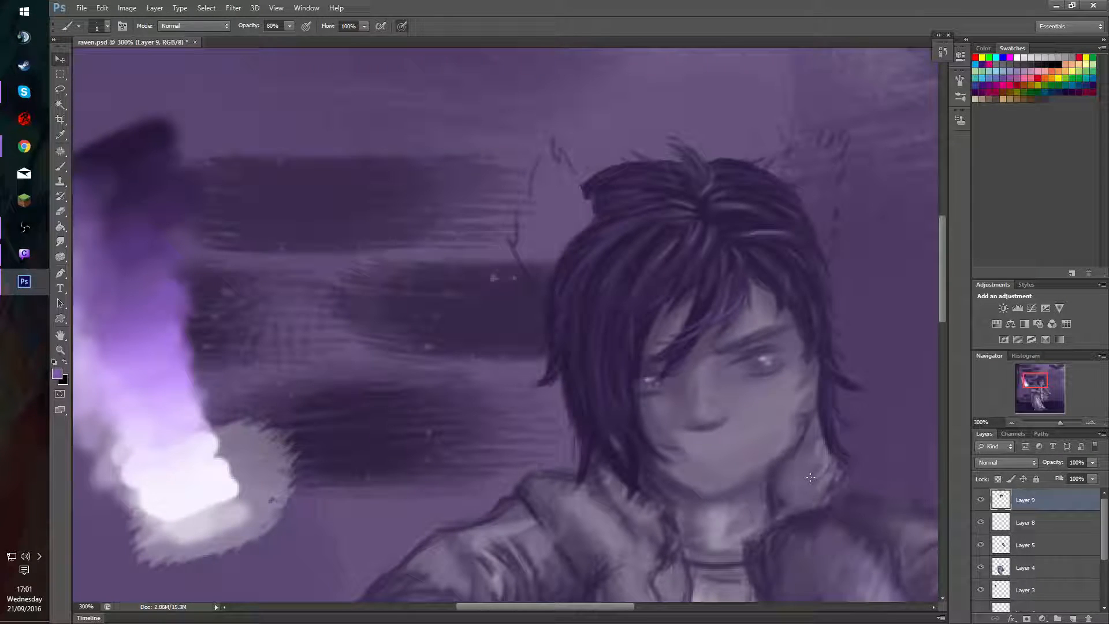
left_click(811, 477)
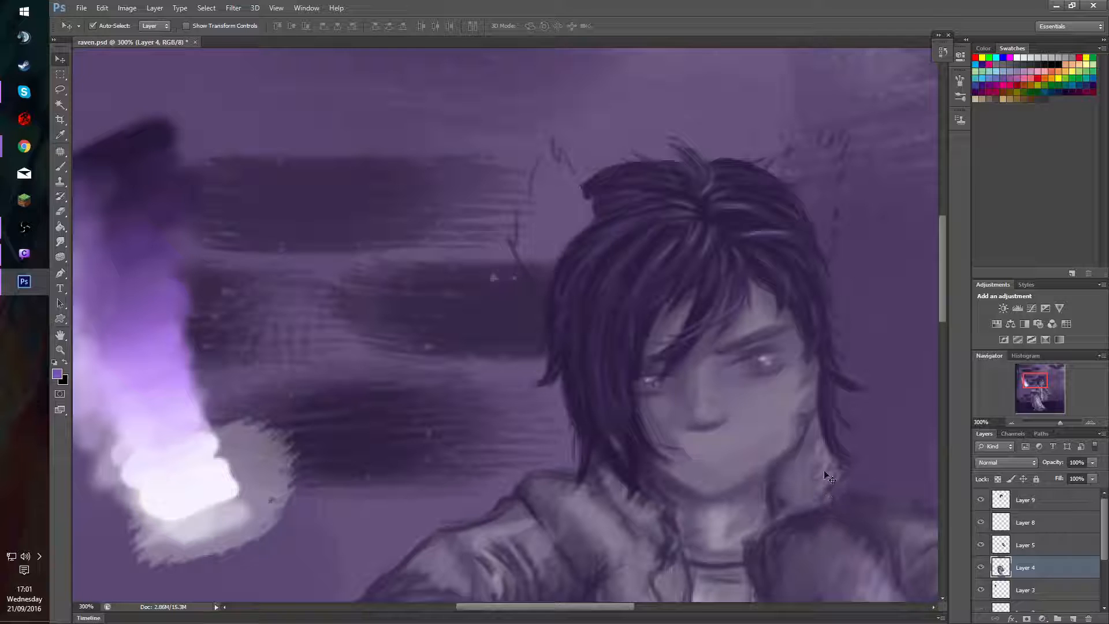
key("b")
right_click(813, 471, "alt")
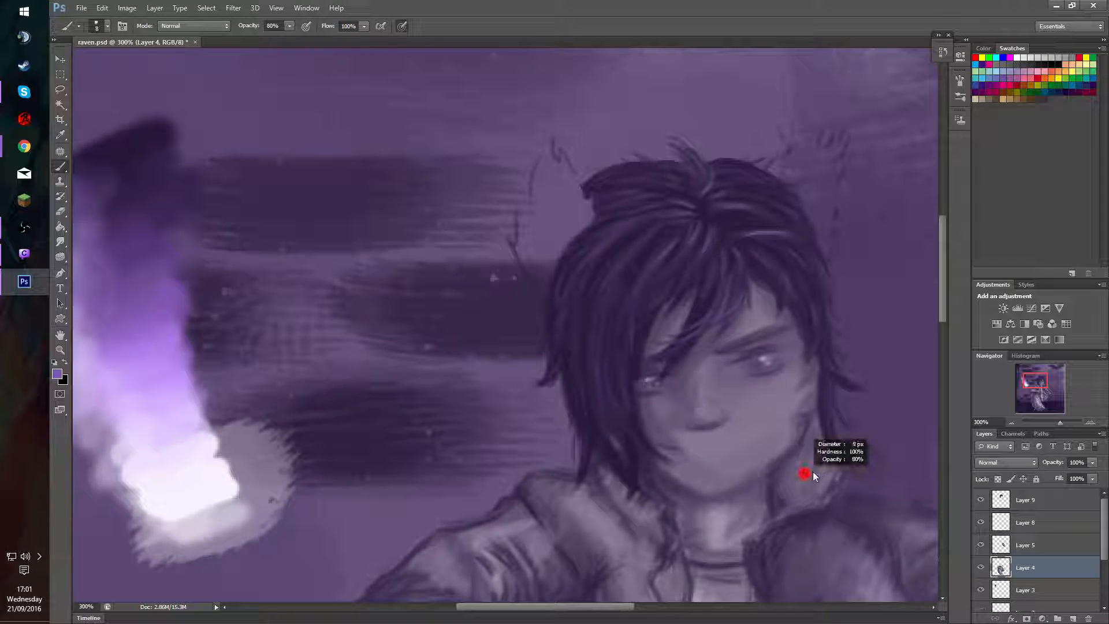
left_click(787, 491, "alt")
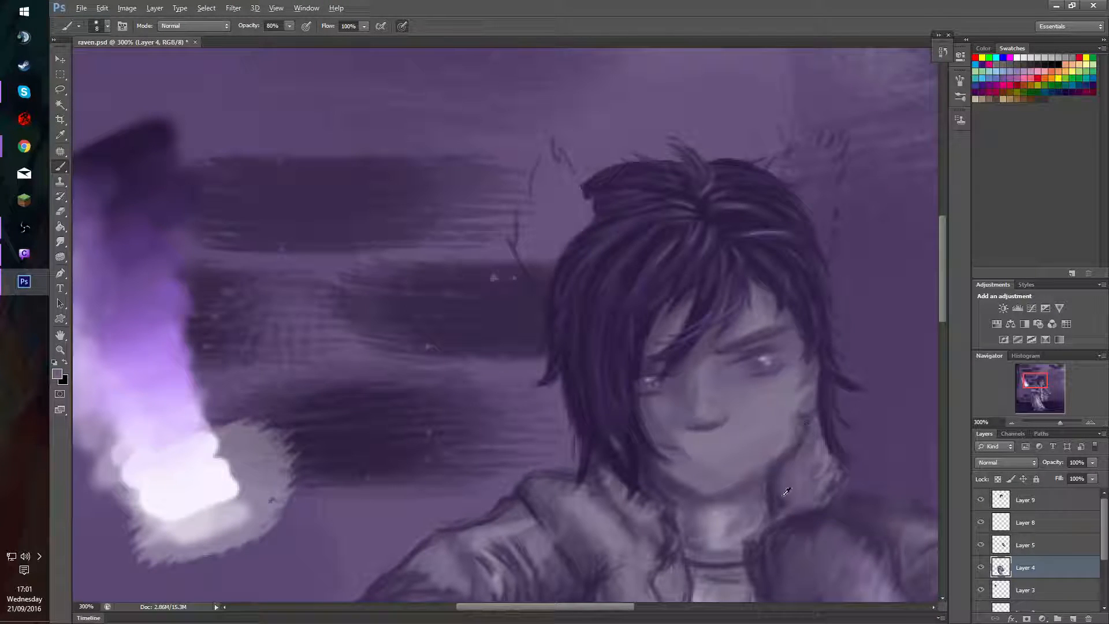
left_click(783, 495, "alt")
mouse_move(788, 515)
left_mouse_down()
mouse_move(826, 507)
mouse_move(782, 513)
mouse_move(833, 524)
mouse_move(793, 512)
mouse_move(821, 517)
mouse_move(815, 505)
mouse_move(807, 517)
mouse_move(806, 507)
mouse_move(824, 511)
mouse_move(780, 526)
mouse_move(774, 513)
mouse_move(777, 528)
mouse_move(778, 496)
mouse_move(811, 425)
mouse_move(773, 485)
left_mouse_up()
left_click(783, 513, "alt")
left_click(776, 483, "alt")
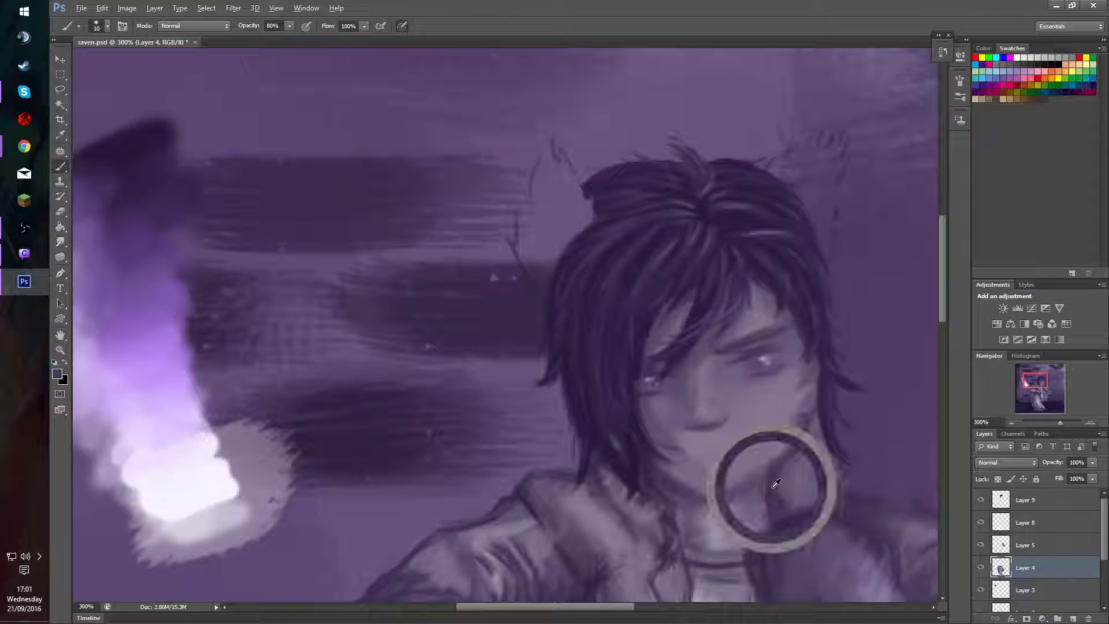
mouse_move(778, 530)
left_mouse_down()
mouse_move(780, 508)
mouse_move(784, 533)
left_mouse_up()
left_click(777, 505, "alt")
Lower the brush opacity to 30% and blend the shading on the hand and beneath the chin.
key("3")
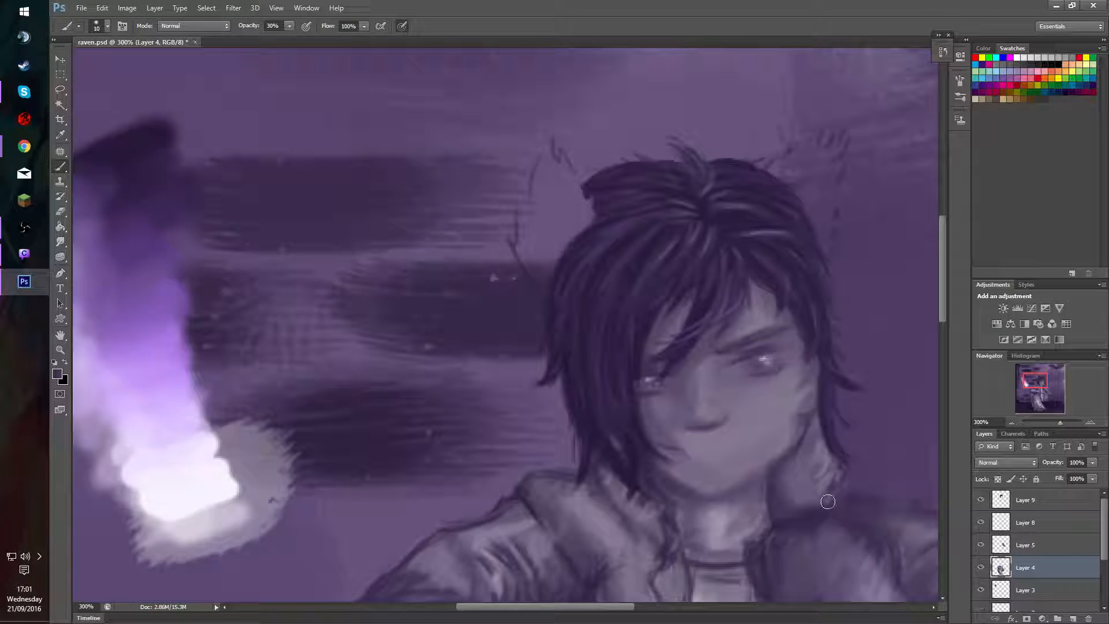
left_click(792, 503, "alt")
left_click(787, 487, "alt")
left_click_drag(786, 469, 779, 472)
left_click(680, 493, "alt")
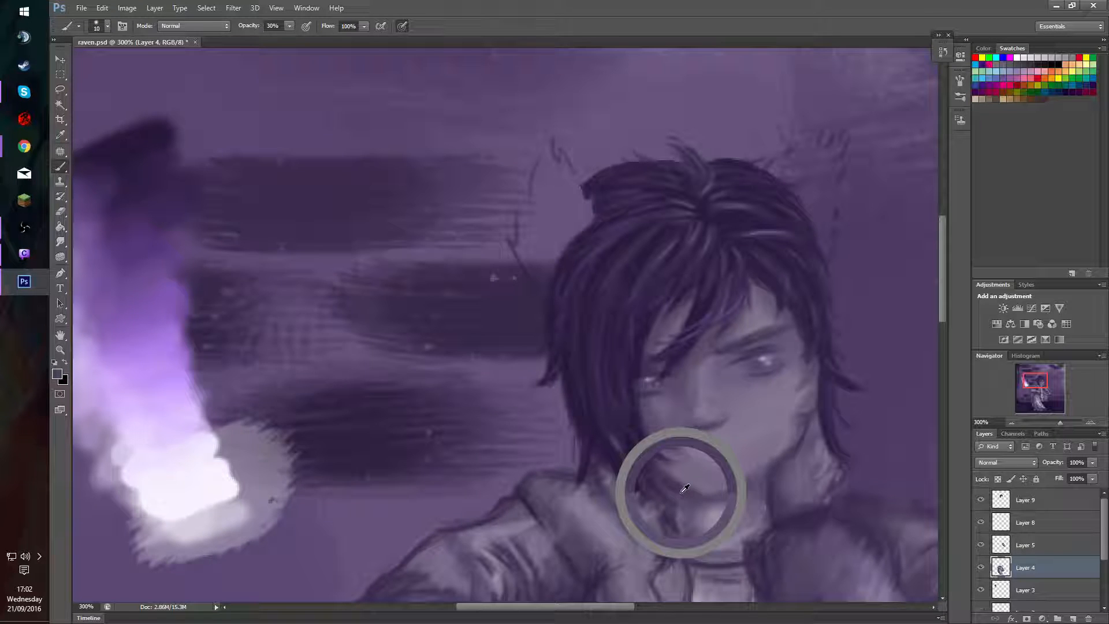
mouse_move(683, 505)
left_mouse_down()
mouse_move(749, 493)
mouse_move(721, 507)
mouse_move(763, 482)
mouse_move(732, 507)
mouse_move(761, 487)
mouse_move(763, 499)
mouse_move(714, 515)
left_mouse_up()
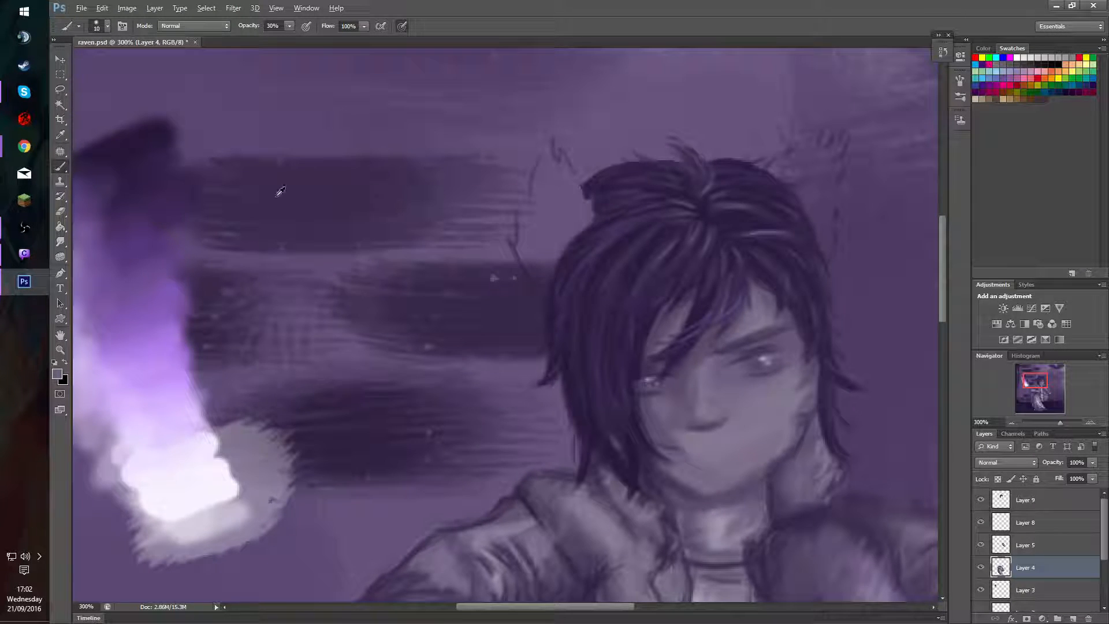
Sample the dark palette tone and darken the mouth area and jawline with a 3 px brush.
left_click(162, 134, "alt")
left_click_drag(695, 454, 691, 453)
left_click_drag(783, 438, 751, 470)
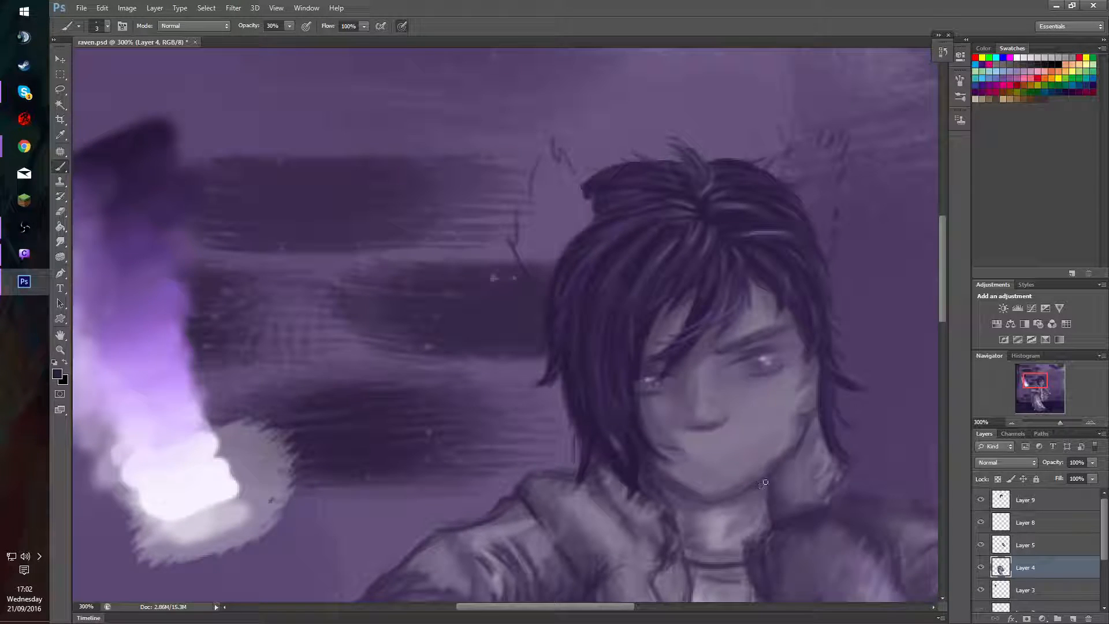
Enlarge the brush to 8 px and soften the shadows under the jaw on both sides of the neck.
key("bracketright")
key("bracketright")
key("bracketright")
key("bracketright")
key("bracketright")
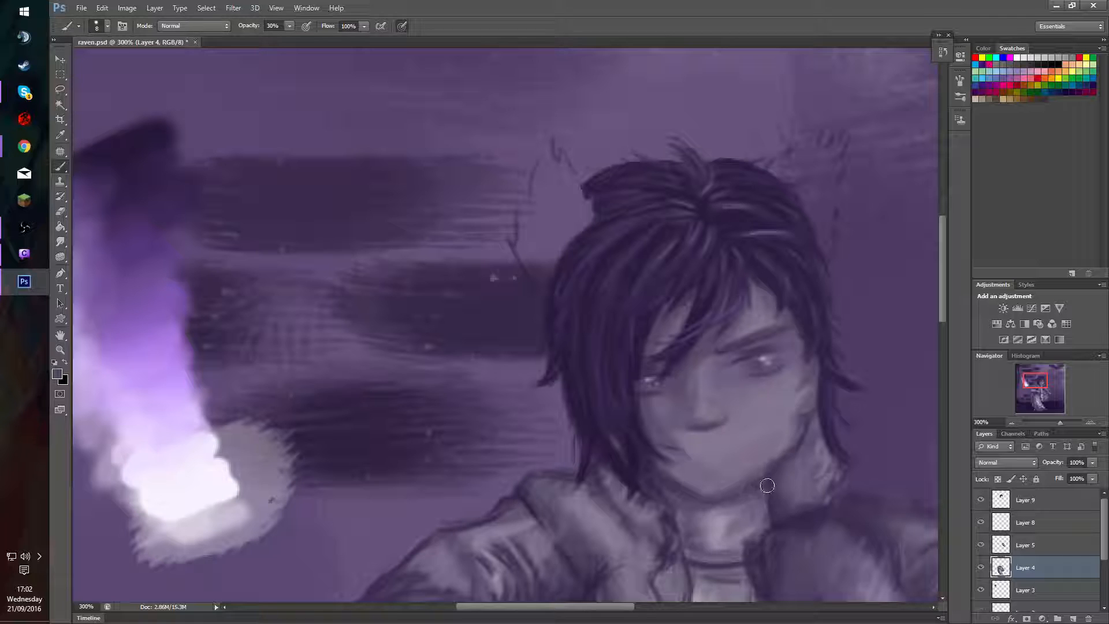
left_click(755, 491, "alt")
mouse_move(755, 490)
left_mouse_down()
mouse_move(766, 481)
mouse_move(742, 495)
mouse_move(764, 483)
left_mouse_up()
mouse_move(649, 489)
left_mouse_down()
mouse_move(689, 498)
mouse_move(671, 488)
mouse_move(680, 505)
mouse_move(661, 487)
left_mouse_up()
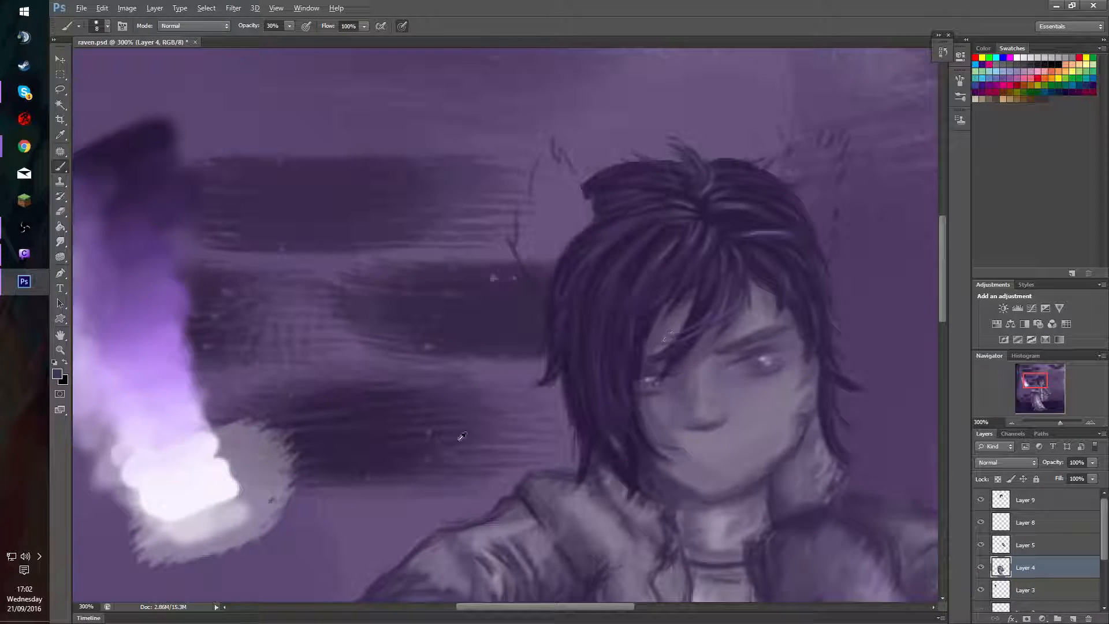
Sample dark purple from the painted palette and redefine the jawline with a 2 px brush.
left_click(132, 153, "alt")
left_click_drag(652, 413, 635, 435)
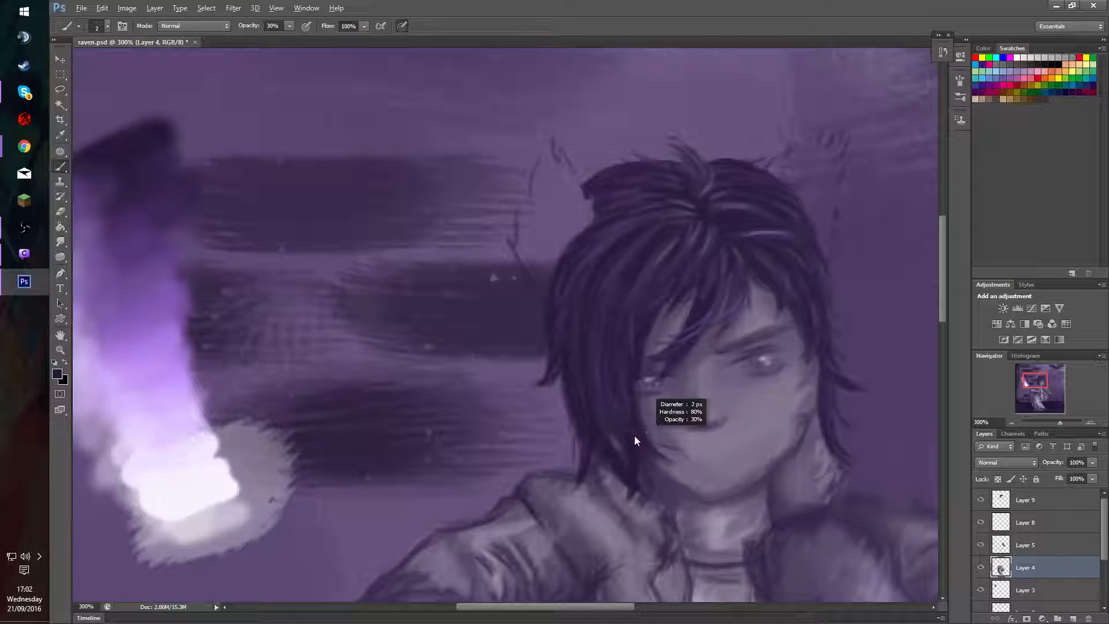
left_click_drag(653, 476, 672, 493)
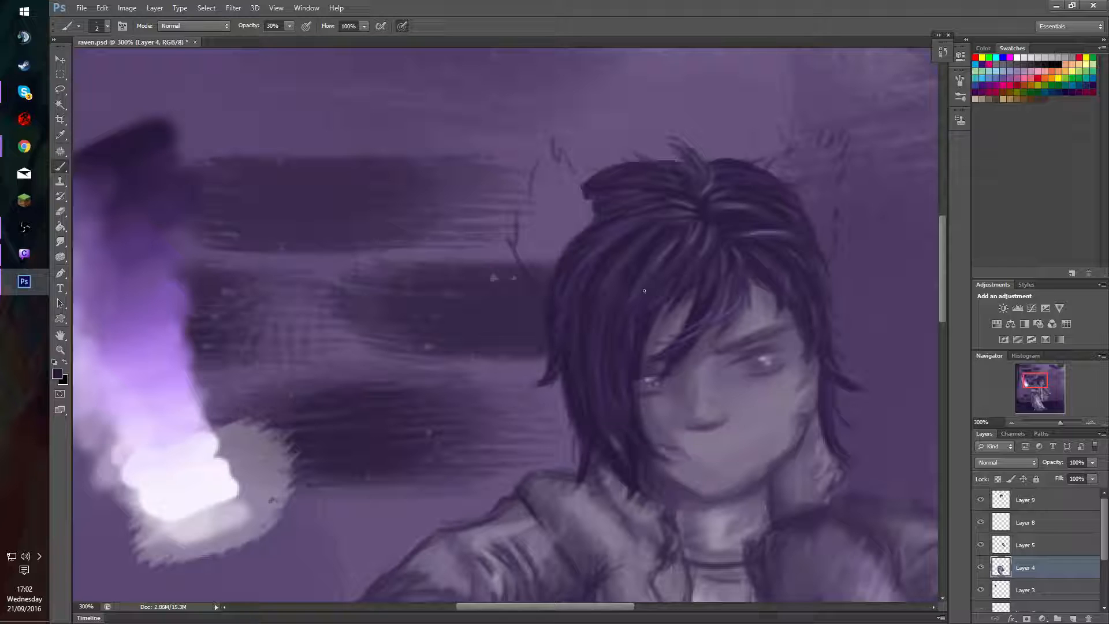
left_click_drag(740, 479, 764, 462)
Blend the jaw, cheek and chin shading with sampled skin tones and a 10 px brush.
left_click(763, 461, "alt")
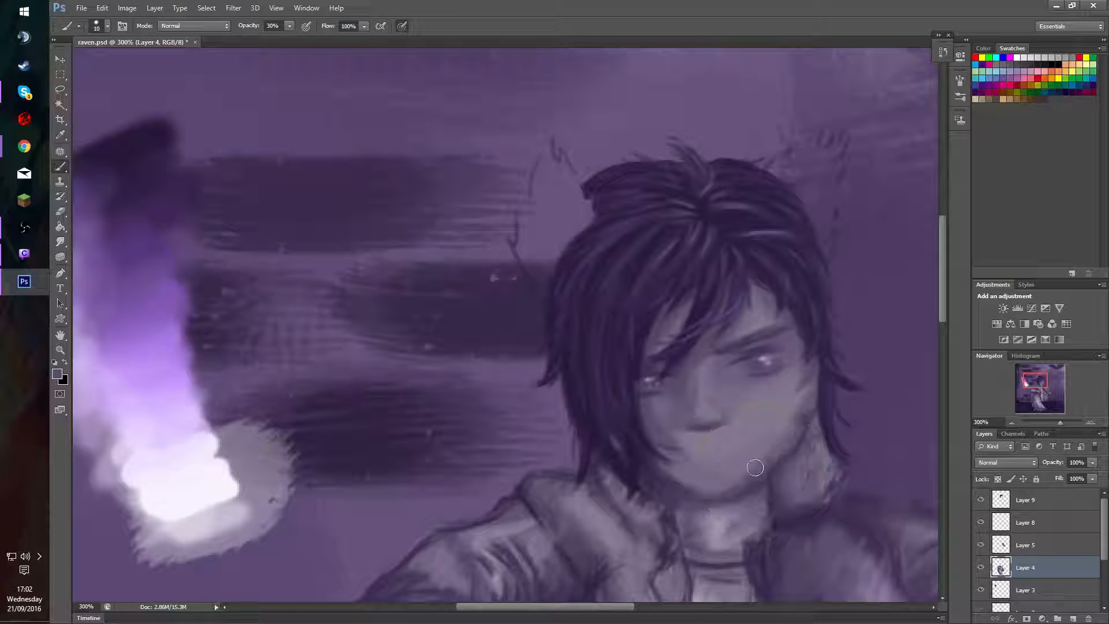
left_click(771, 492, "alt")
left_click(742, 479, "alt")
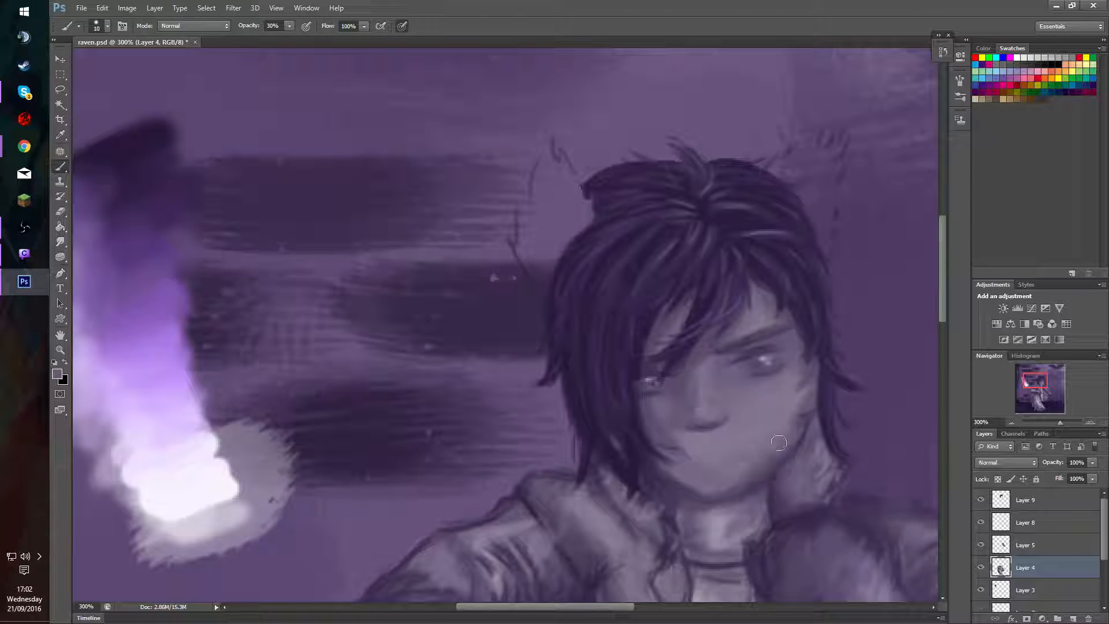
left_click(751, 479, "alt")
left_click_drag(773, 462, 796, 397)
left_click(695, 480, "alt")
left_click_drag(682, 481, 673, 471)
key("alt+Tab")
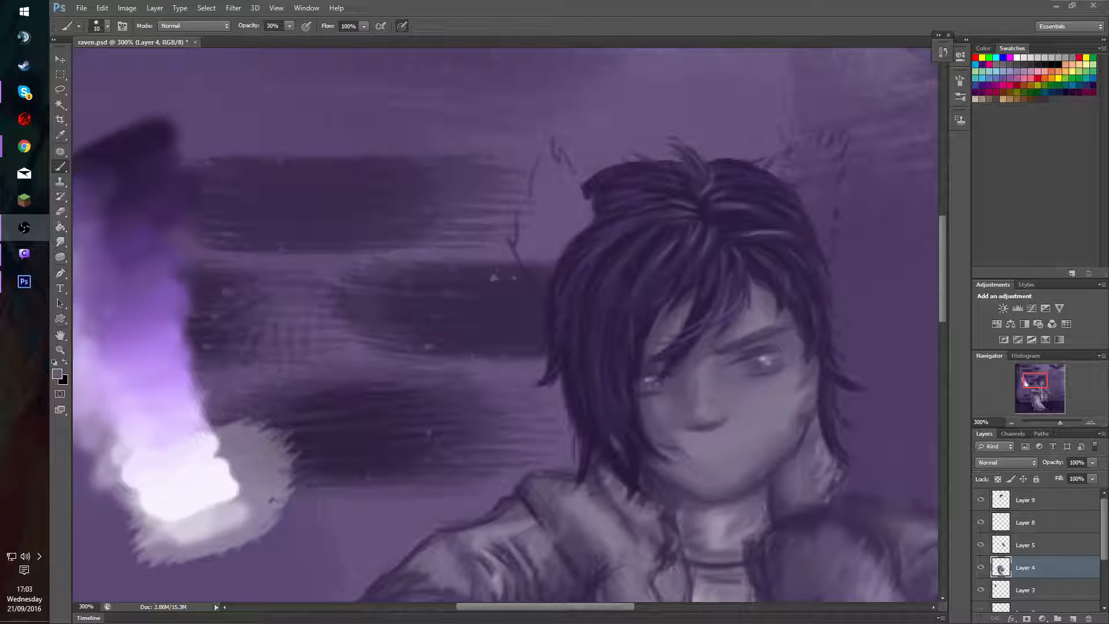
left_click(975, 390)
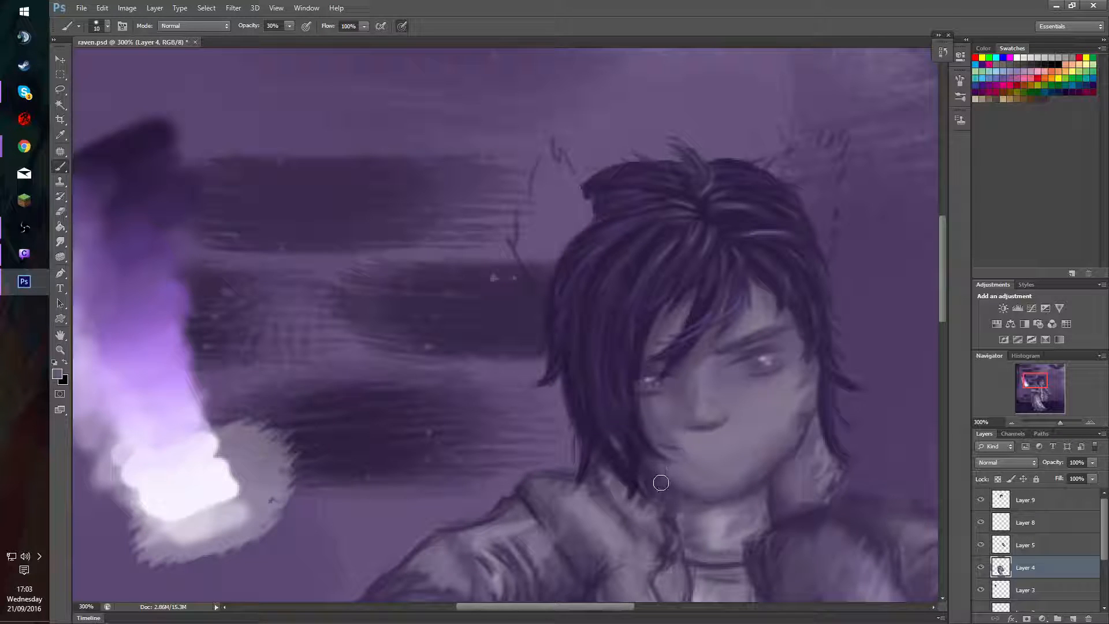
Lower the brush opacity to 20% and smooth the shading along the chin and lower jaw.
key("2")
left_click(662, 477, "alt")
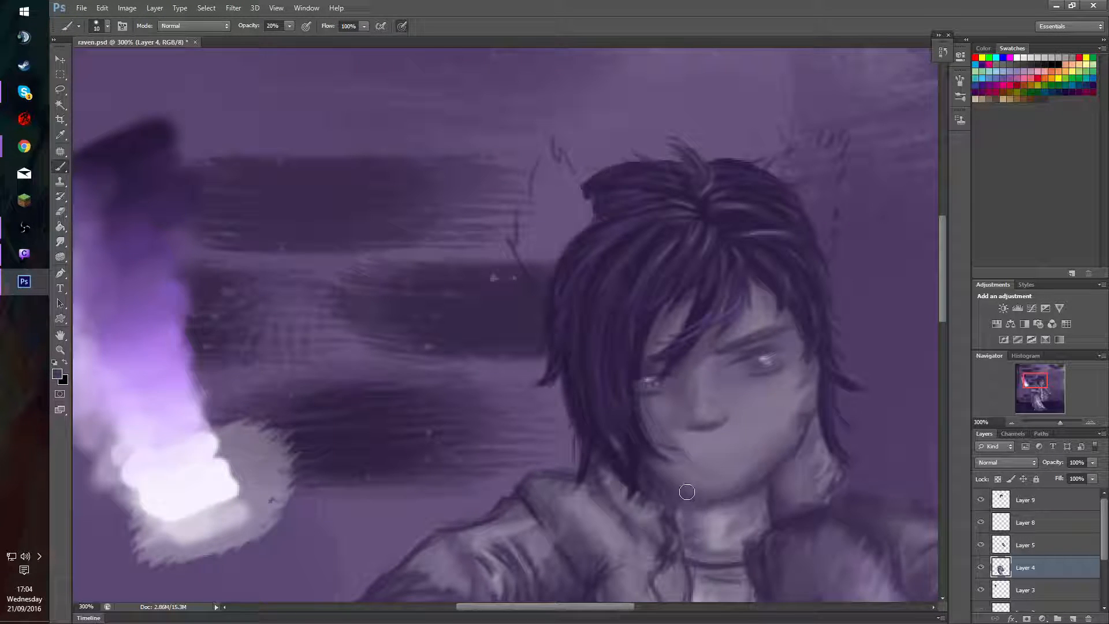
left_click_drag(738, 499, 732, 496)
left_click(656, 466, "alt")
Refine the shading around the mouth, the cheek below the eye, and the face edge along the fringe.
left_click_drag(704, 459, 709, 465, "alt")
left_click_drag(753, 393, 749, 404, "alt")
left_click_drag(635, 386, 634, 477, "alt")
left_click_drag(759, 408, 751, 408, "alt")
Sample light and dark palette tones and paint fine details around the visible eye and nose at 50% opacity.
left_click(219, 472, "alt")
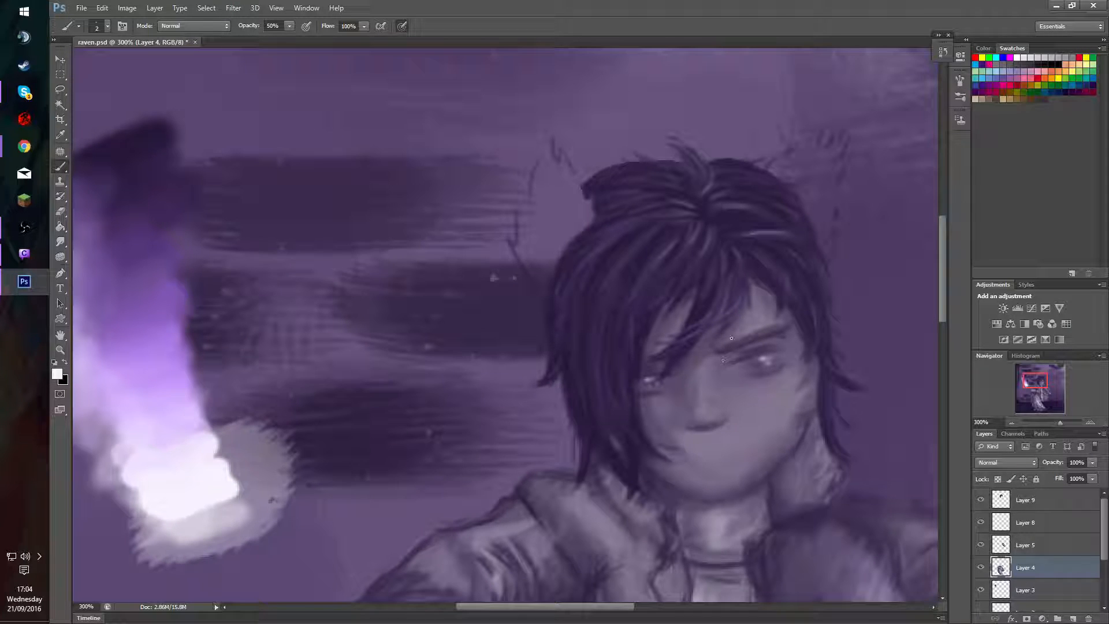
left_click(138, 138, "alt")
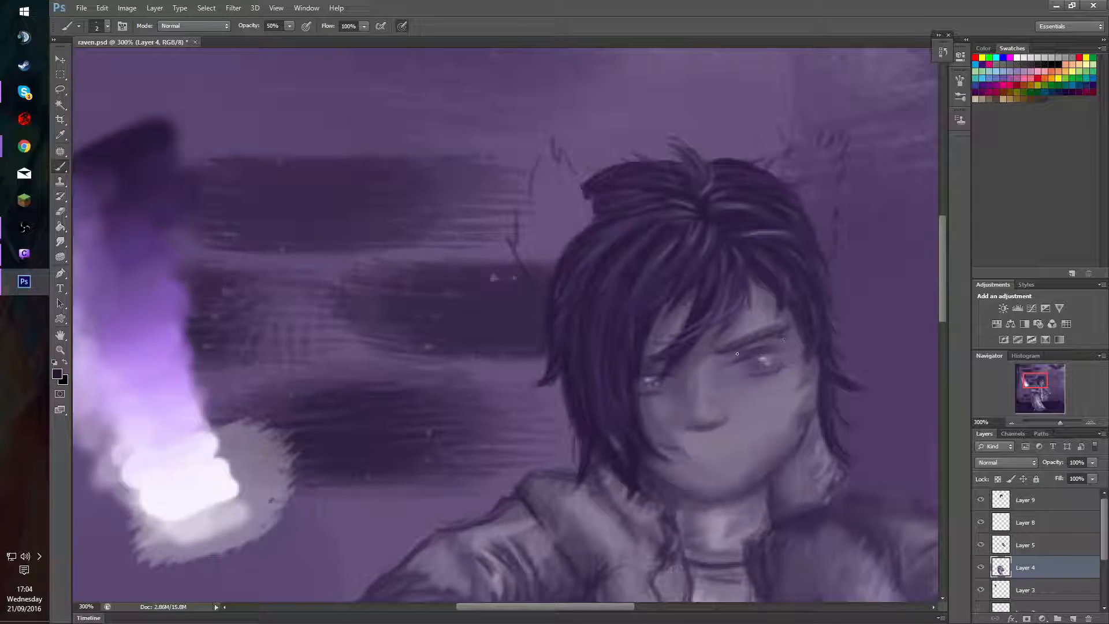
mouse_move(746, 400)
left_mouse_down()
mouse_move(759, 391)
mouse_move(720, 418)
left_mouse_up()
left_click(702, 468, "alt")
left_click_drag(747, 363, 746, 373)
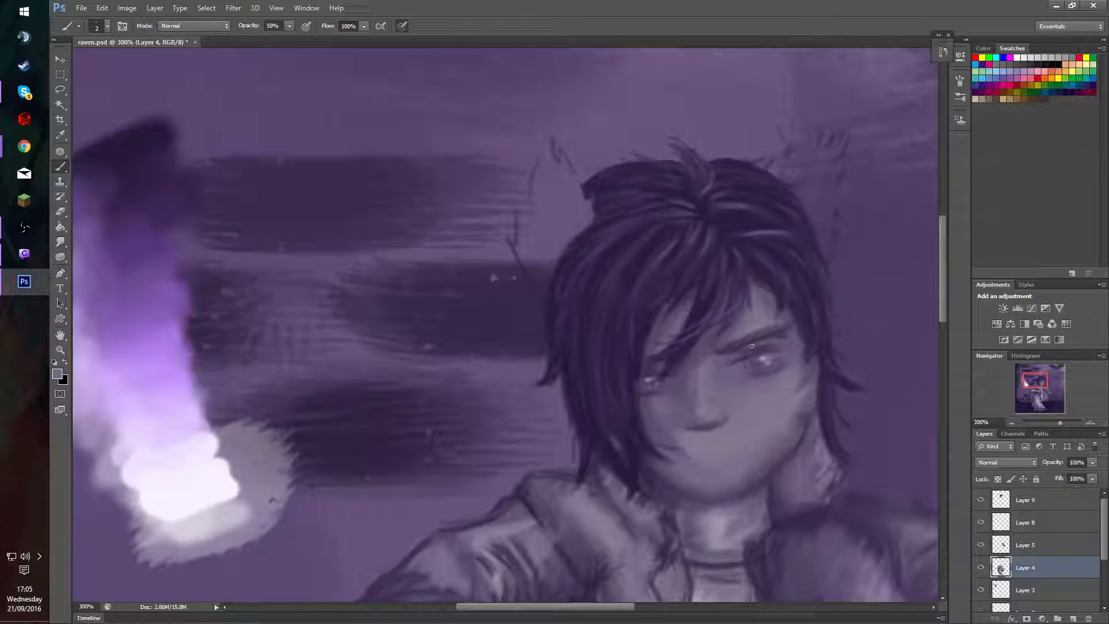
Sample a tone near the forehead and blend the inner brow at 10% brush opacity.
left_click(783, 281, "alt")
key("1")
mouse_move(730, 357)
left_mouse_down()
mouse_move(756, 339)
mouse_move(723, 356)
mouse_move(783, 343)
mouse_move(733, 354)
left_mouse_up()
Switch to Photos to examine the character reference sheet and close it.
mouse_move(24, 92)
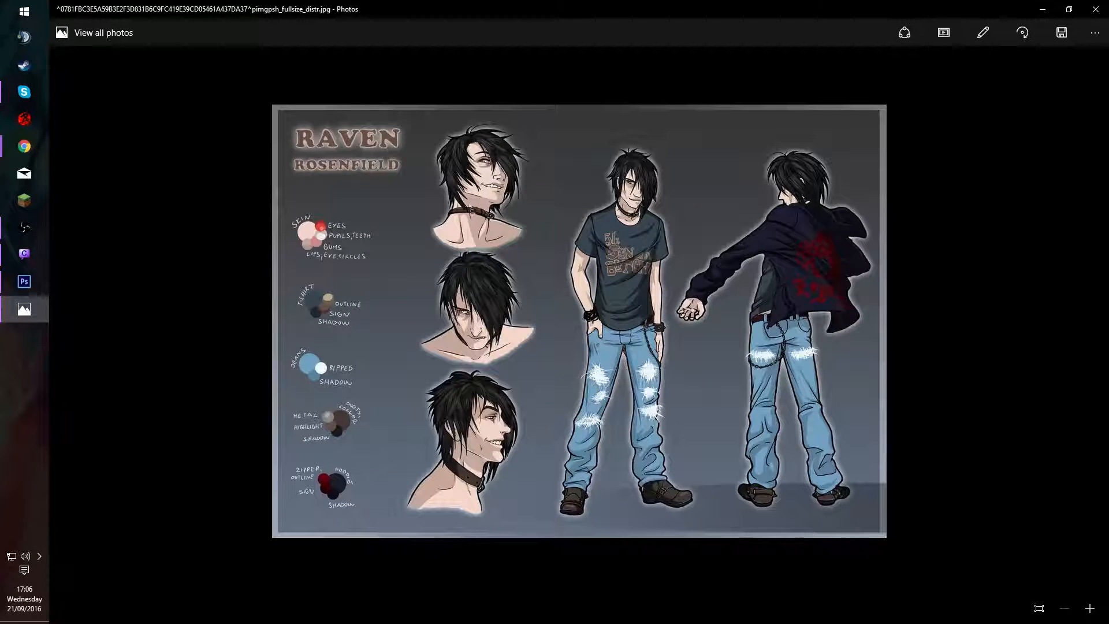
left_click_drag(398, 5, 0, 34)
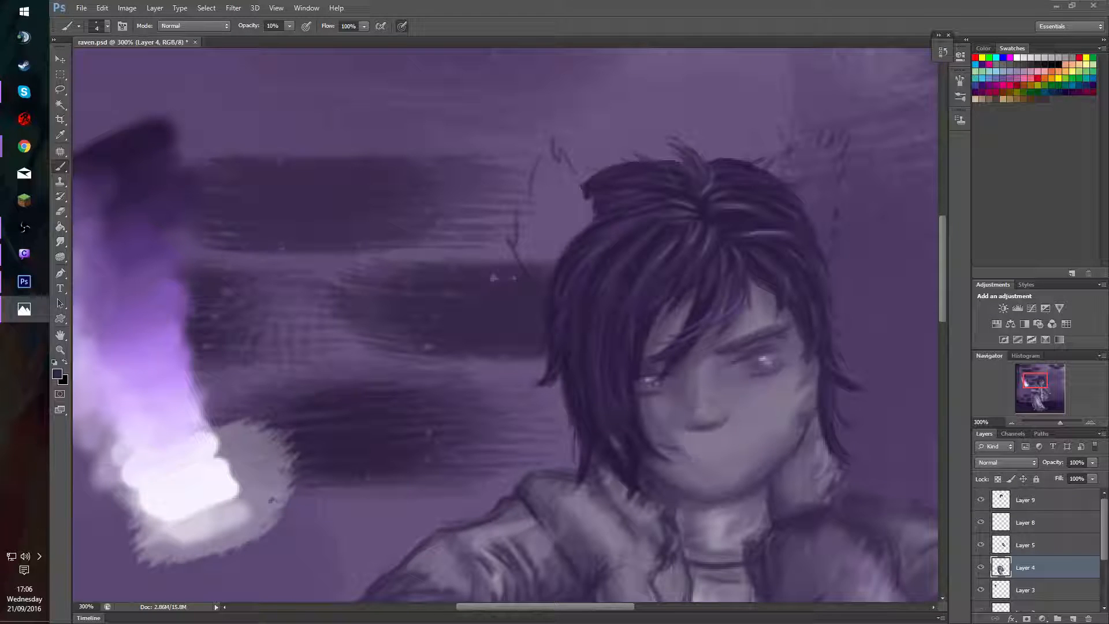
key("alt+F4")
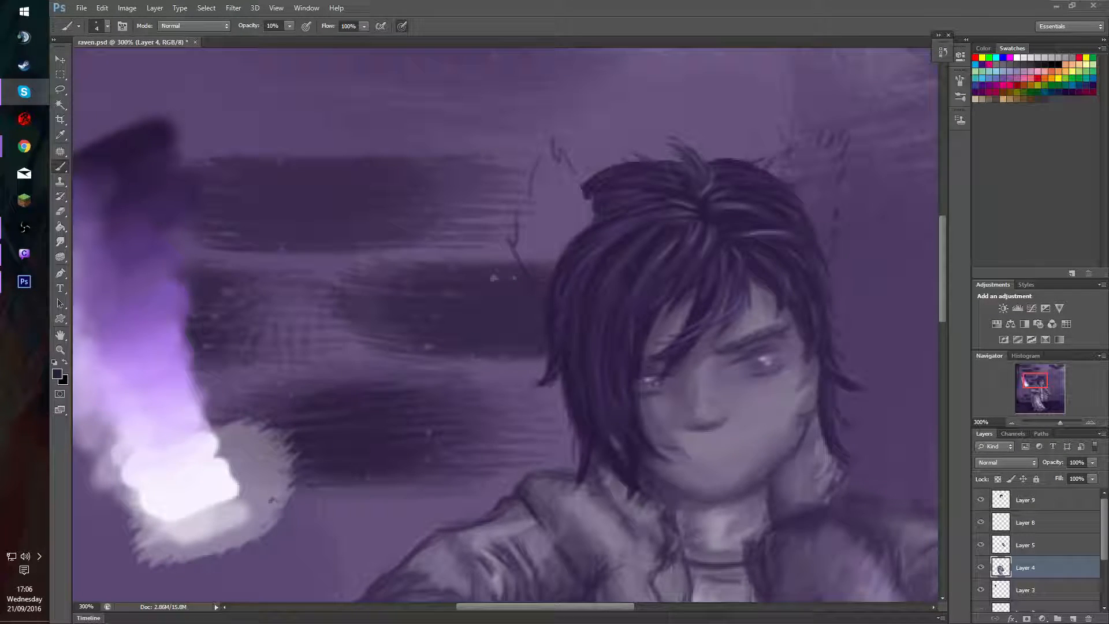
key("alt+Tab")
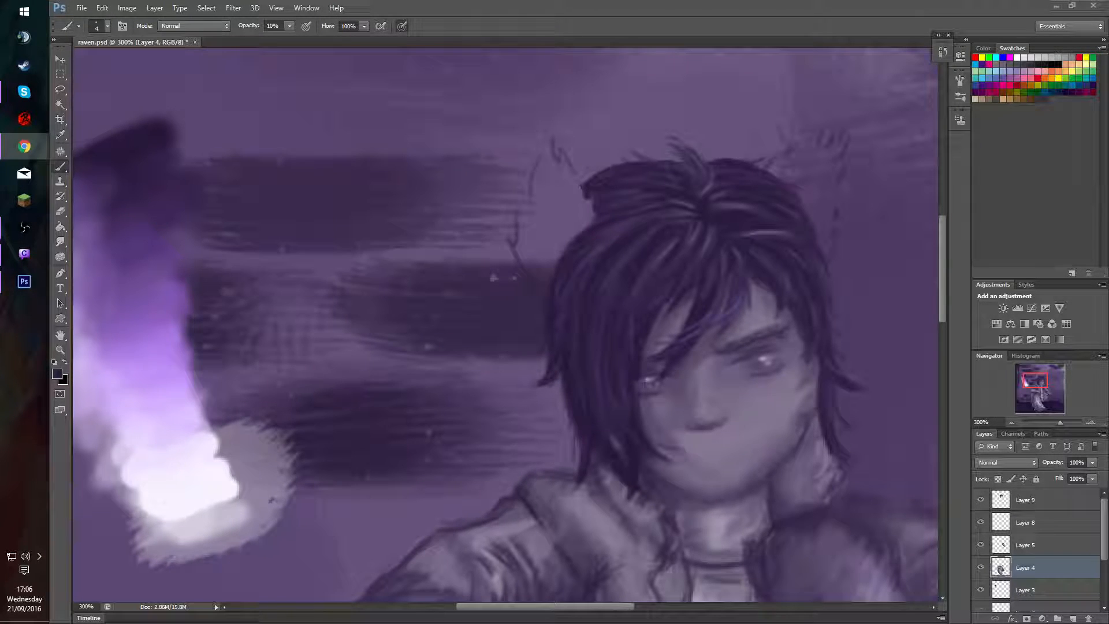
key("alt+Tab")
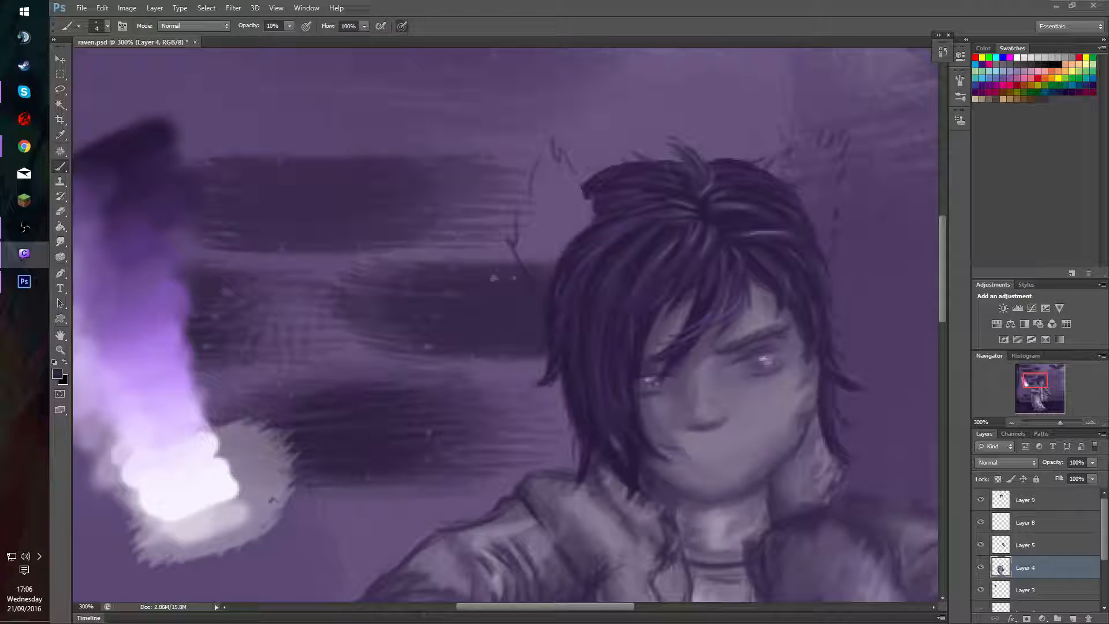
key("alt+Tab")
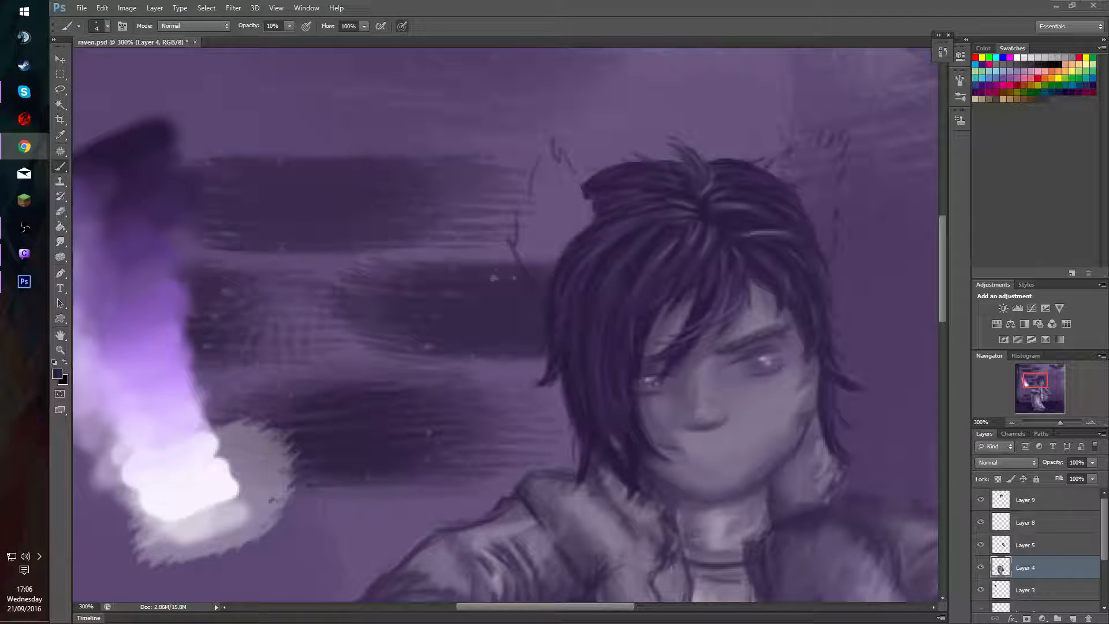
key("alt+Tab")
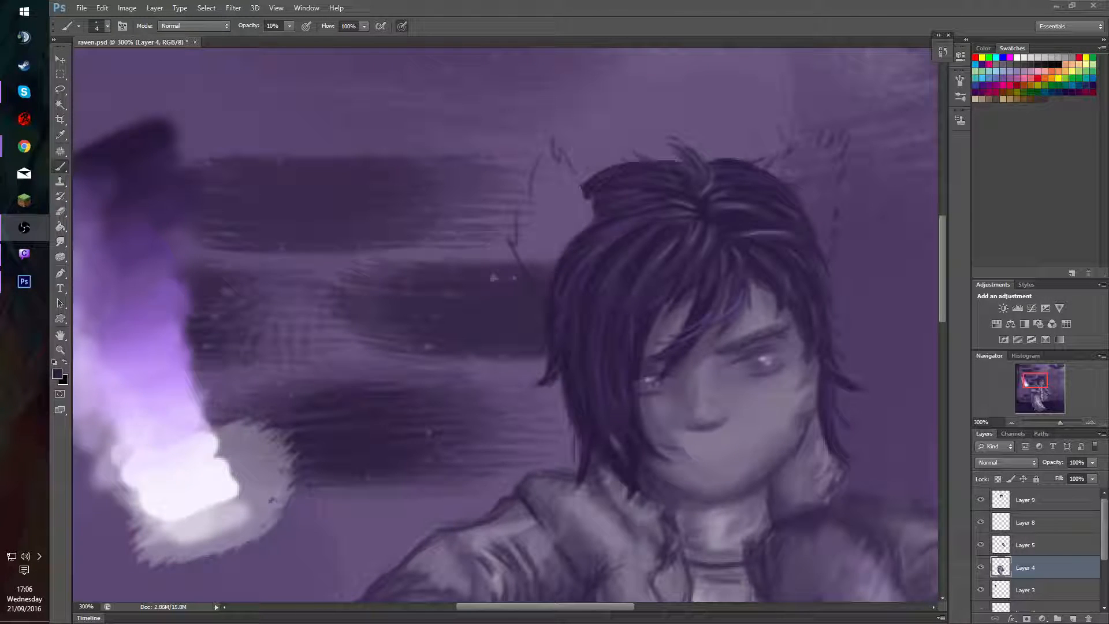
Sample tones around the nose and darken the nostril shadow on Layer 4 at 60% brush opacity.
left_click_drag(1035, 379, 1034, 376)
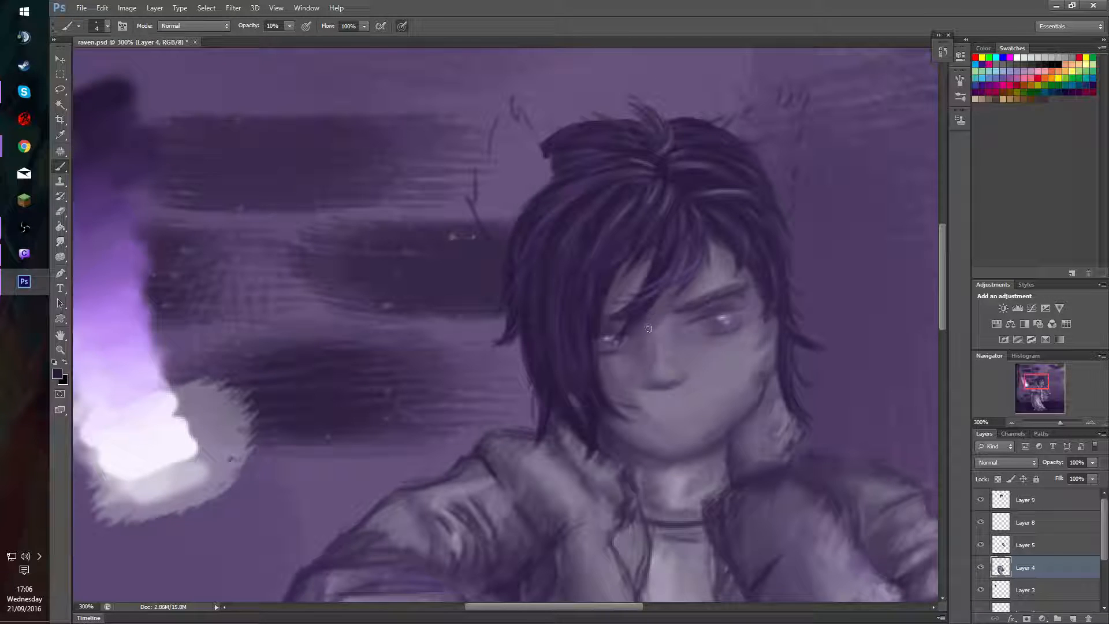
mouse_move(684, 382)
left_mouse_down()
mouse_move(651, 390)
mouse_move(675, 386)
left_mouse_up()
left_click(679, 375, "alt")
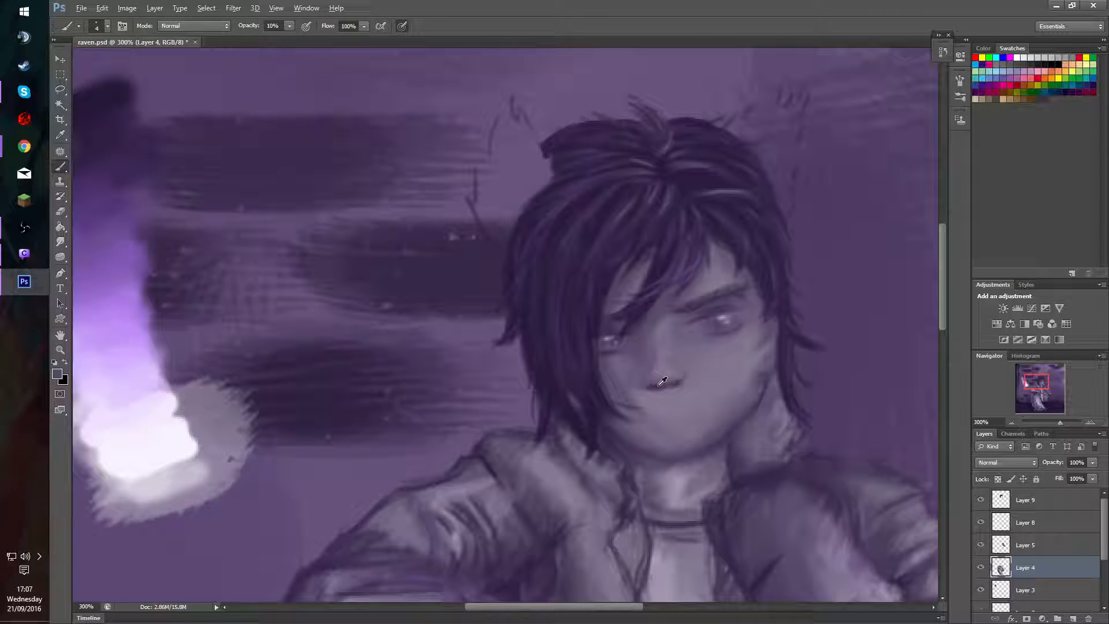
left_click(662, 382, "alt")
key("6")
mouse_move(657, 387)
left_mouse_down()
mouse_move(683, 382)
mouse_move(655, 383)
left_mouse_up()
left_click(660, 383, "alt")
Blend and define the underside of the nose with short strokes at 30% brush opacity.
key("3")
left_click(663, 384, "alt")
left_click(675, 382, "alt")
left_click_drag(678, 383, 674, 385)
left_click(680, 375, "alt")
left_click(678, 385, "alt")
left_click(666, 384, "alt")
mouse_move(657, 385)
left_mouse_down()
mouse_move(687, 386)
mouse_move(674, 385)
left_mouse_up()
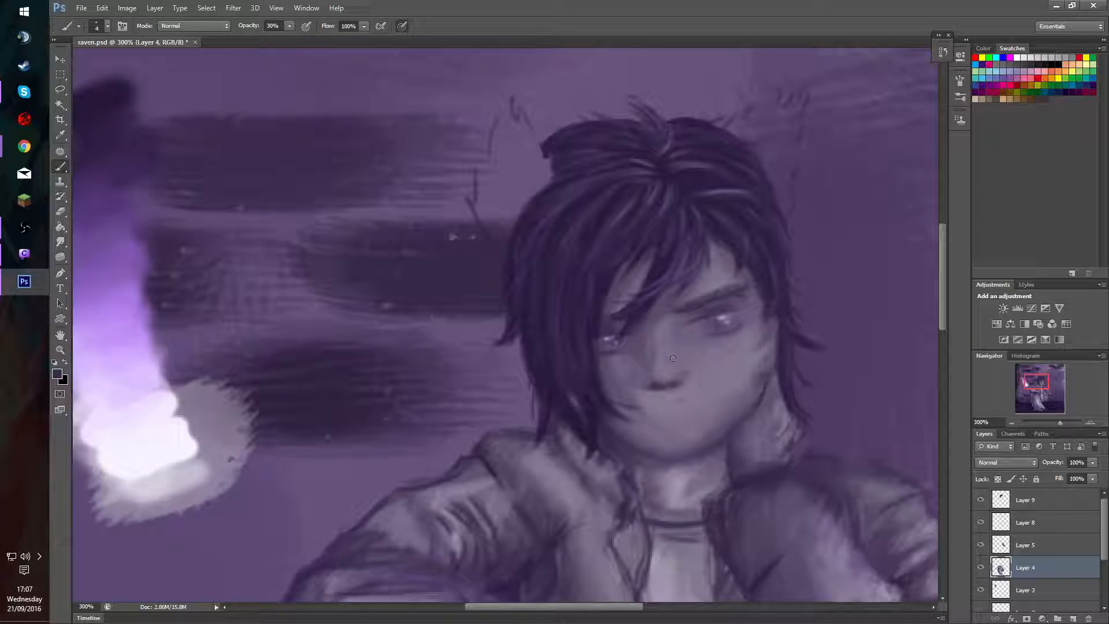
Sample nearby skin tones and soften the side of the nose and adjoining cheek with an 8 px brush.
left_click(699, 373, "alt")
key("bracketright")
key("bracketright")
key("bracketright")
key("bracketright")
left_click(645, 366, "alt")
left_click(724, 381, "alt")
left_click_drag(684, 372, 689, 376)
left_click(695, 372, "alt")
left_click(680, 354, "alt")
Shade the lower lid, iris and inner corner of the visible eye with a small brush at 30% opacity.
left_click(477, 223, "alt")
left_click_drag(730, 345, 720, 347)
left_click_drag(720, 315, 736, 314)
mouse_move(703, 317)
left_mouse_down()
mouse_move(776, 324)
mouse_move(721, 333)
left_mouse_up()
left_click(713, 315, "alt")
left_click(709, 333, "alt")
right_click(715, 329, "alt")
key("alt")
key("alt")
Toggle the visibility of Layer 8, Layer 5 and Layer 4 to examine which parts of the painting each holds.
left_click(980, 522)
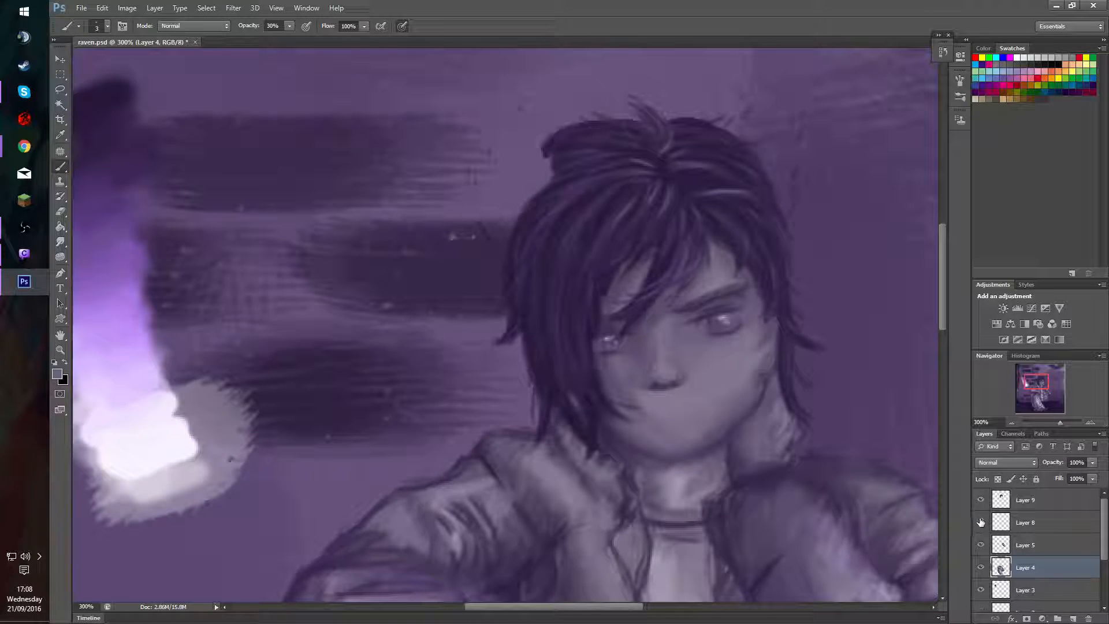
left_click(980, 523)
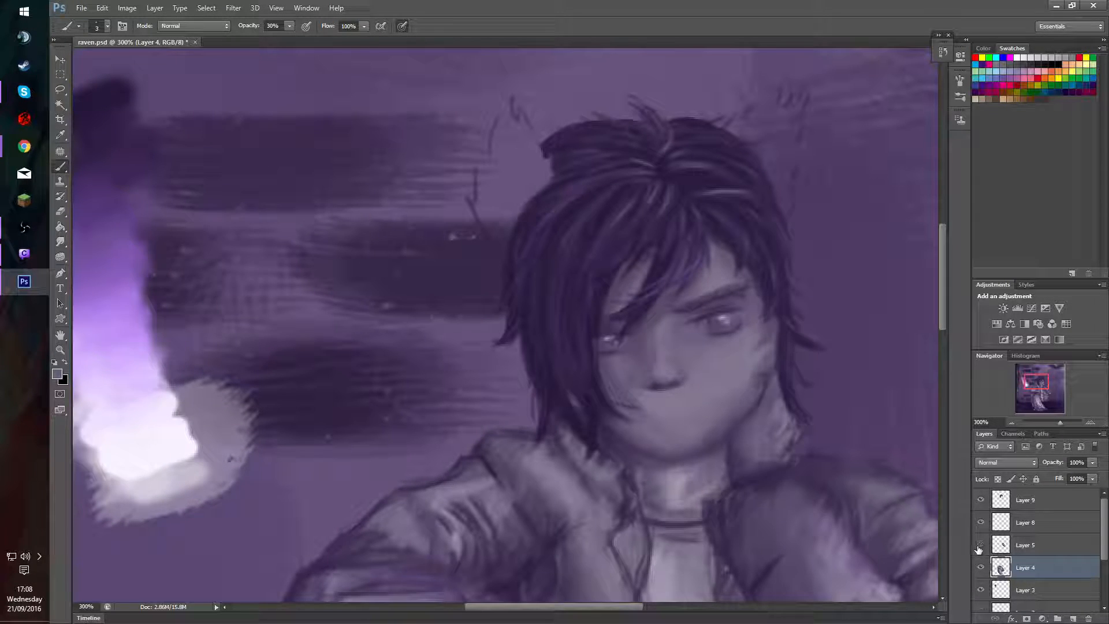
left_click(979, 546)
left_click(980, 546)
left_click(981, 568)
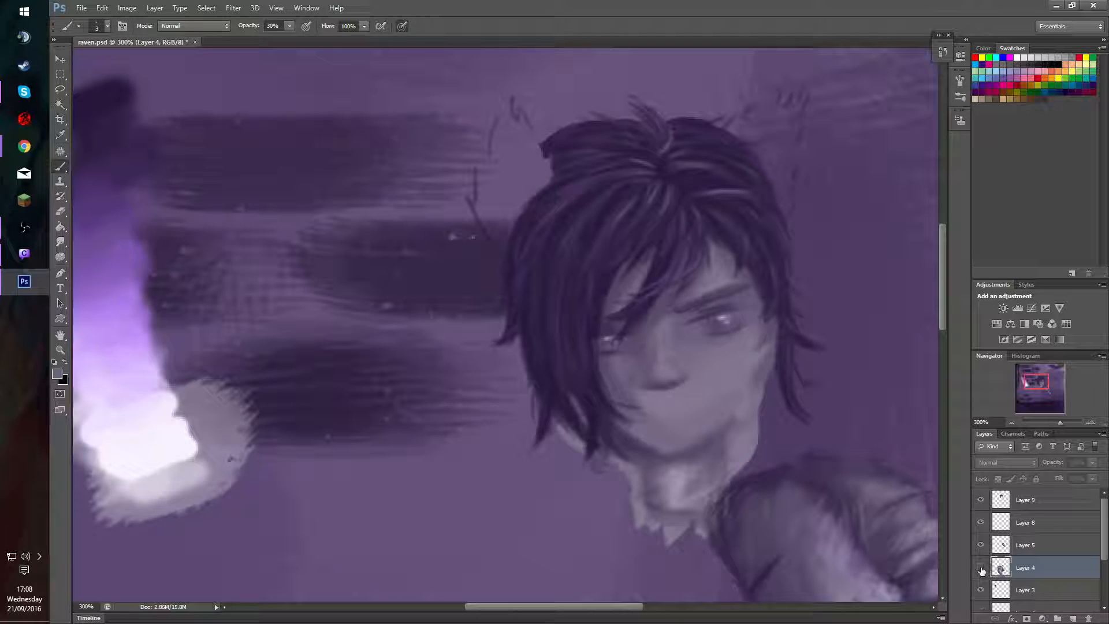
left_click(981, 568)
left_click(981, 568)
left_click(981, 568)
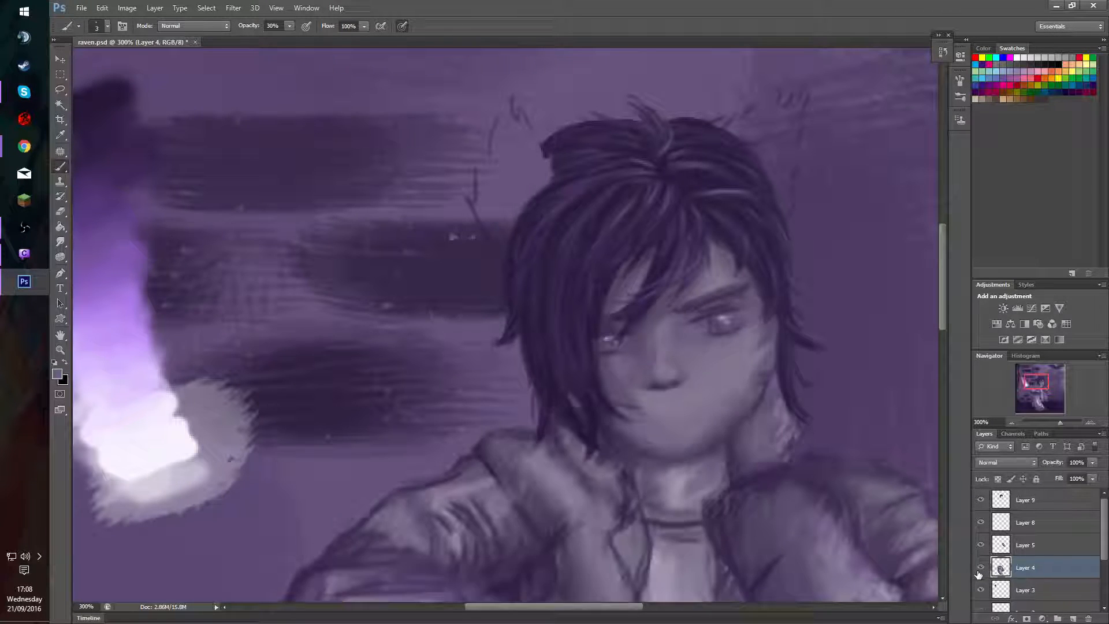
left_click(981, 568)
left_click(981, 568)
Try shading the edges of the visible eye on the face layer, Layer 7, at 30% brush opacity.
key("v")
left_click(712, 381)
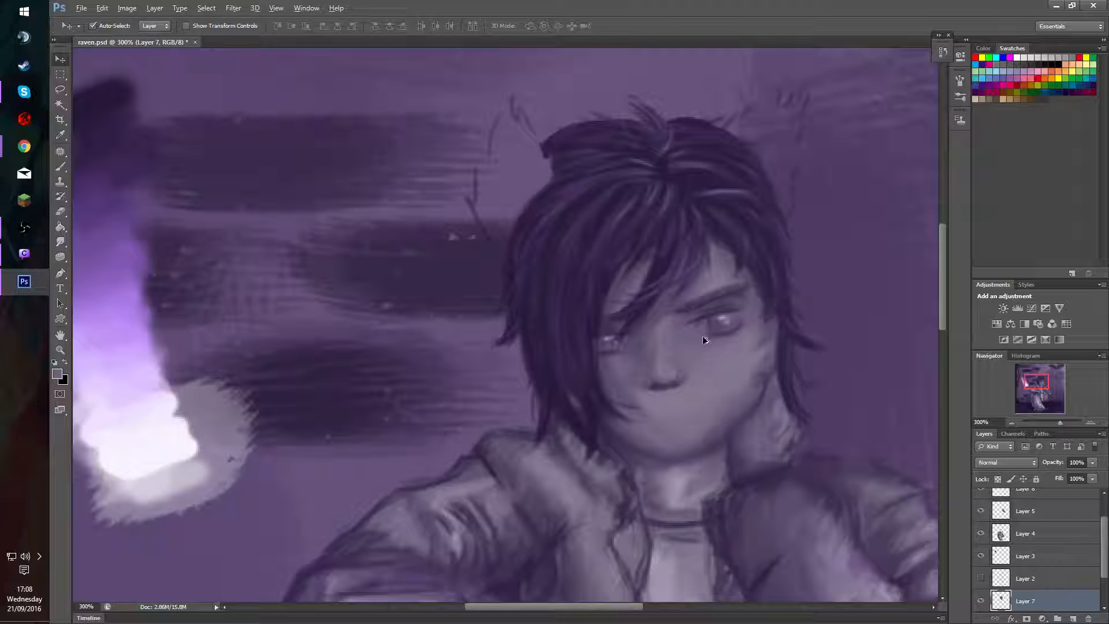
key("b")
left_click(702, 340, "alt")
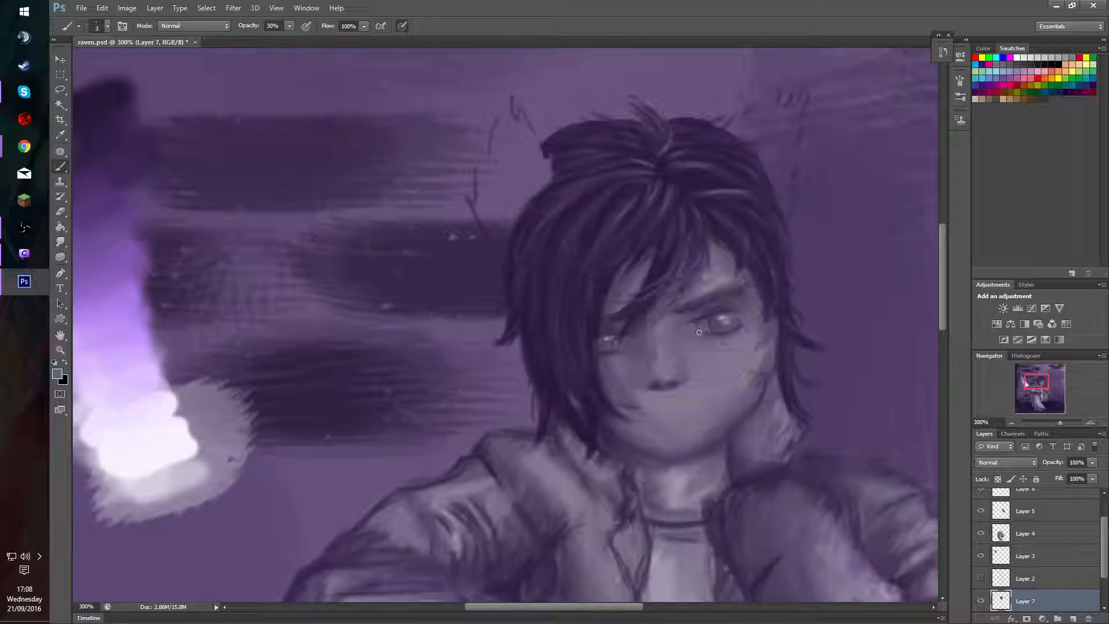
mouse_move(716, 335)
left_mouse_down()
mouse_move(701, 328)
mouse_move(711, 339)
mouse_move(683, 339)
mouse_move(741, 333)
left_mouse_up()
left_click(700, 334, "alt")
left_click(668, 298, "alt")
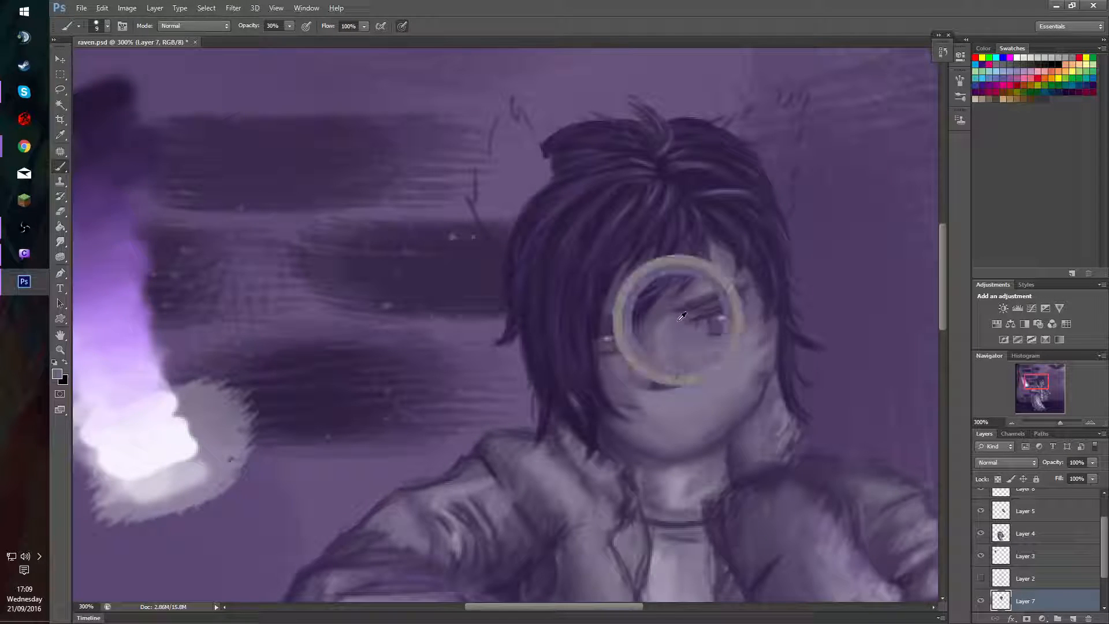
mouse_move(695, 328)
left_mouse_down()
mouse_move(688, 299)
mouse_move(731, 308)
mouse_move(670, 353)
mouse_move(674, 305)
mouse_move(675, 350)
mouse_move(687, 317)
mouse_move(772, 361)
mouse_move(732, 303)
mouse_move(713, 320)
left_mouse_up()
left_click(672, 349, "alt")
key("ctrl+z")
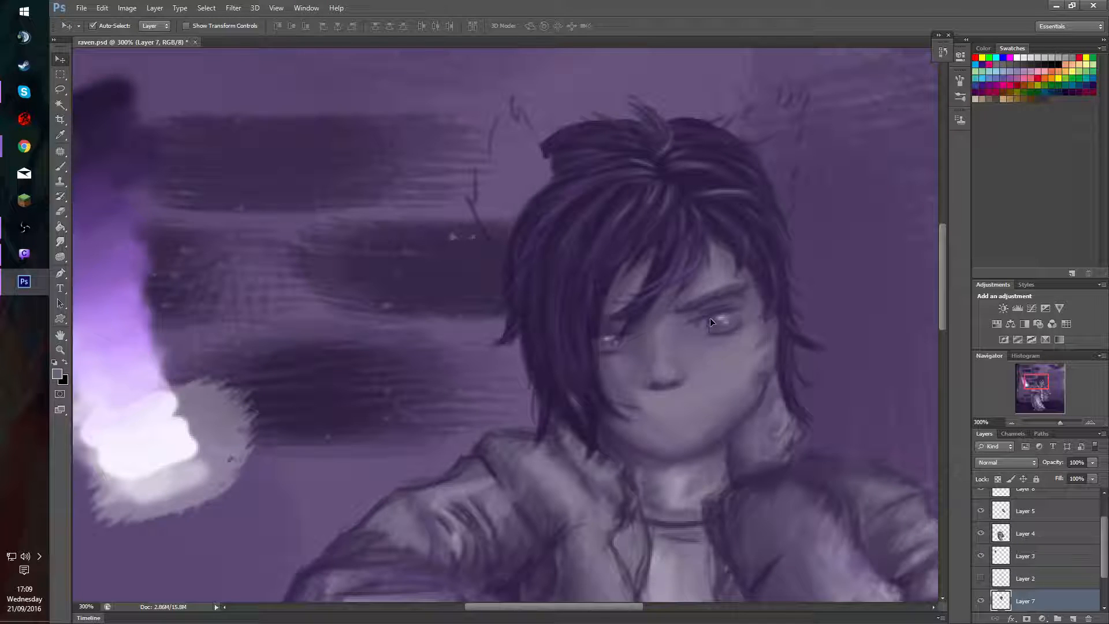
key("ctrl+alt+z")
key("ctrl+alt+z")
Select Layer 4 and paint along the lower lid of the visible eye at 30% opacity, reducing the brush to 4 px.
left_click(715, 325, "ctrl")
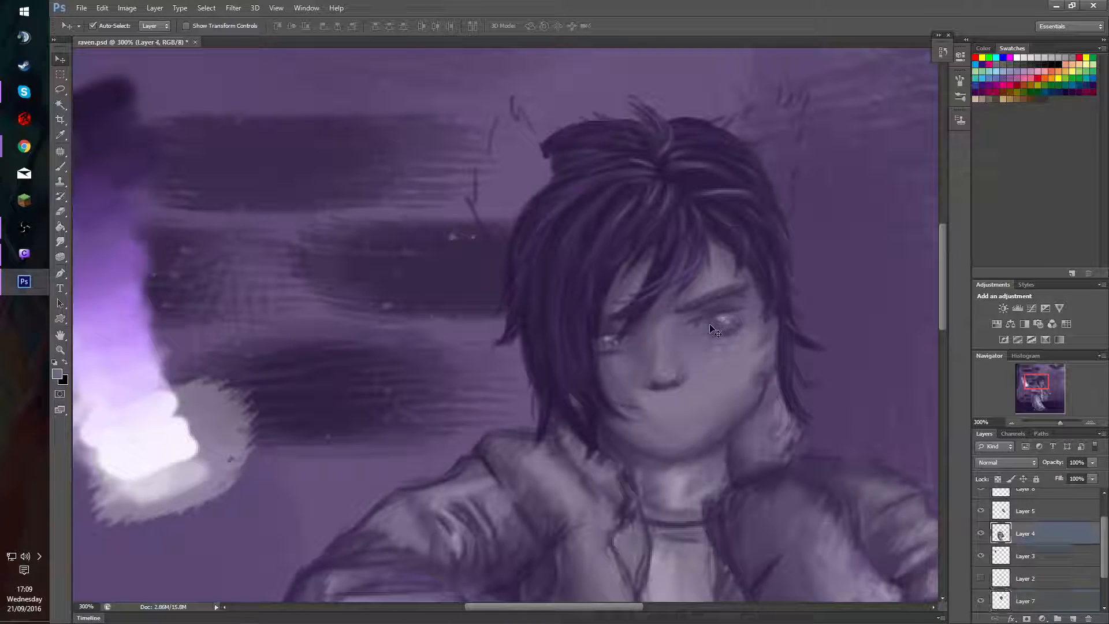
right_click(720, 354, "alt")
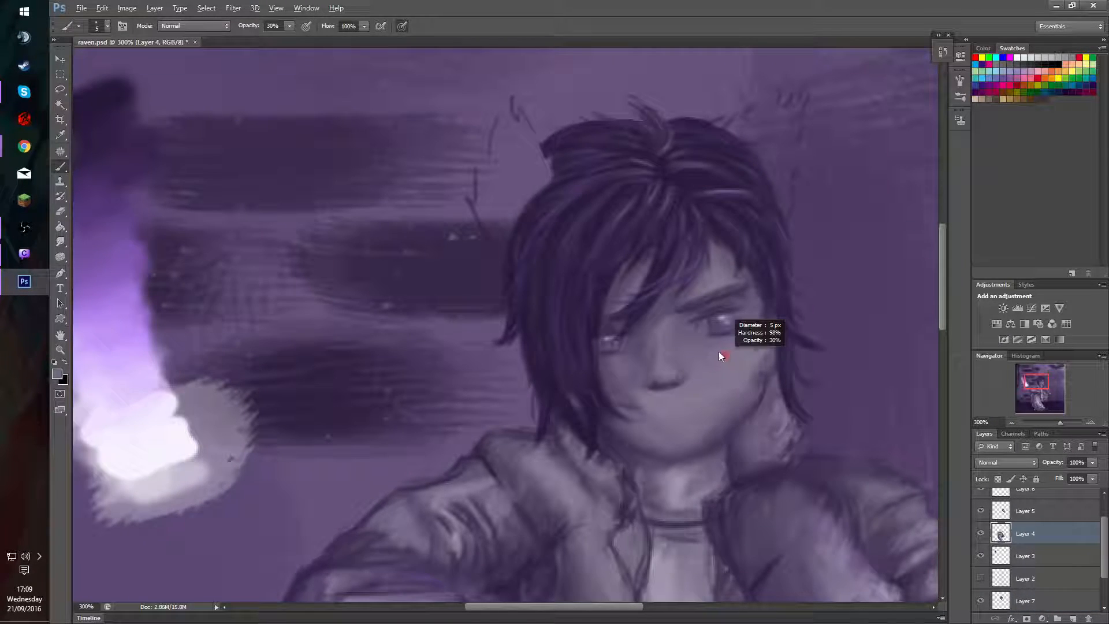
left_click_drag(719, 336, 739, 334)
right_click(716, 345, "alt")
key("bracketleft")
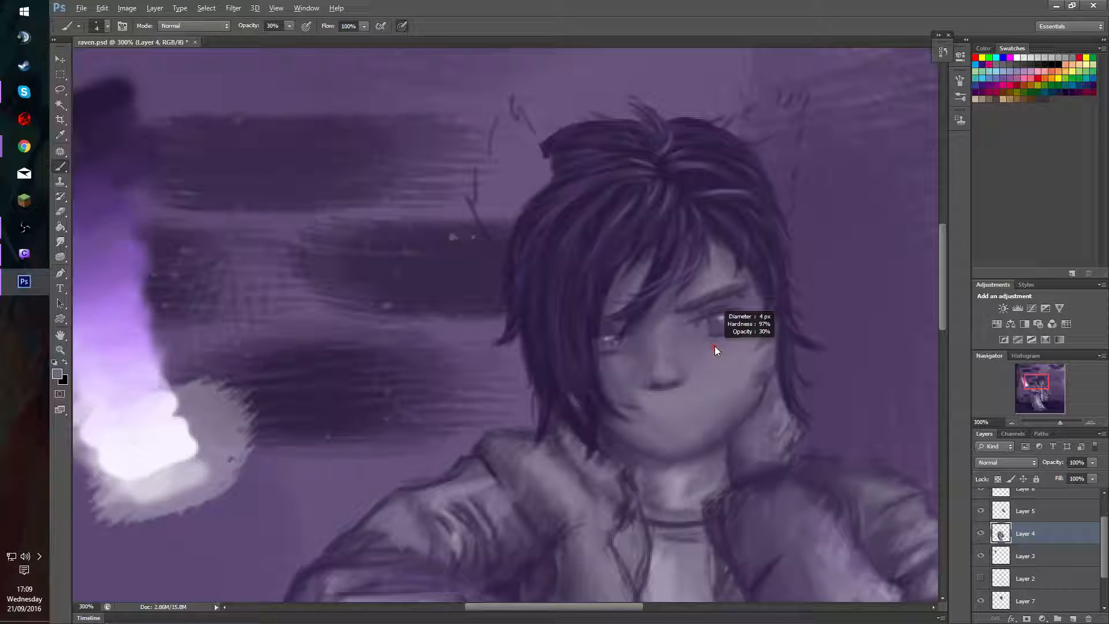
Sample dark and light palette tones and detail the visible eye's iris with a 2 px brush at 30% opacity.
left_click(132, 104, "alt")
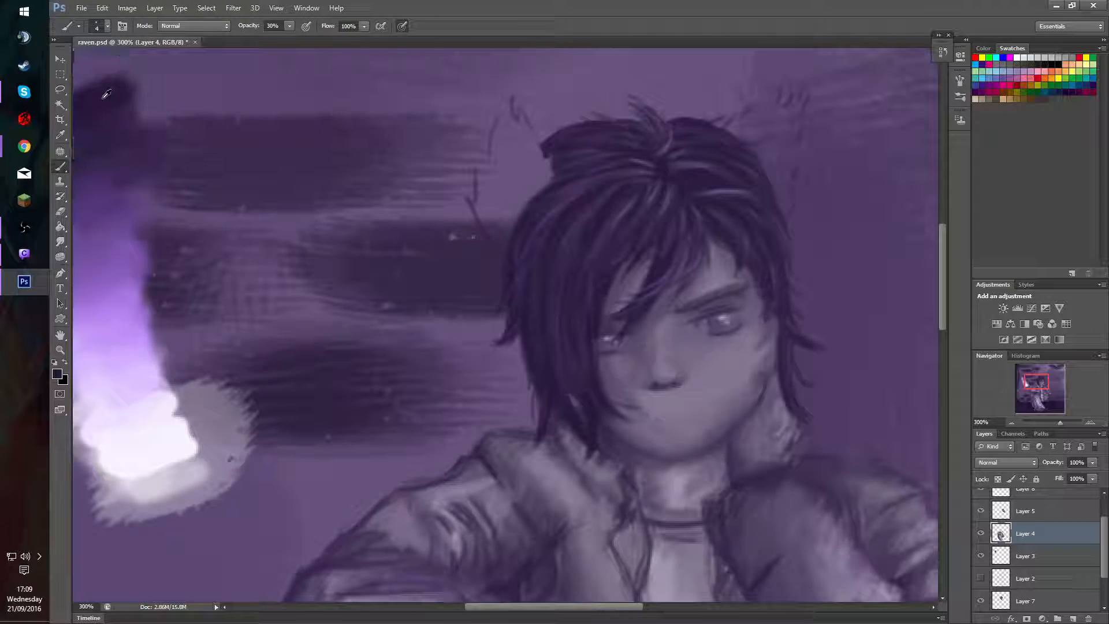
right_click(735, 327, "alt")
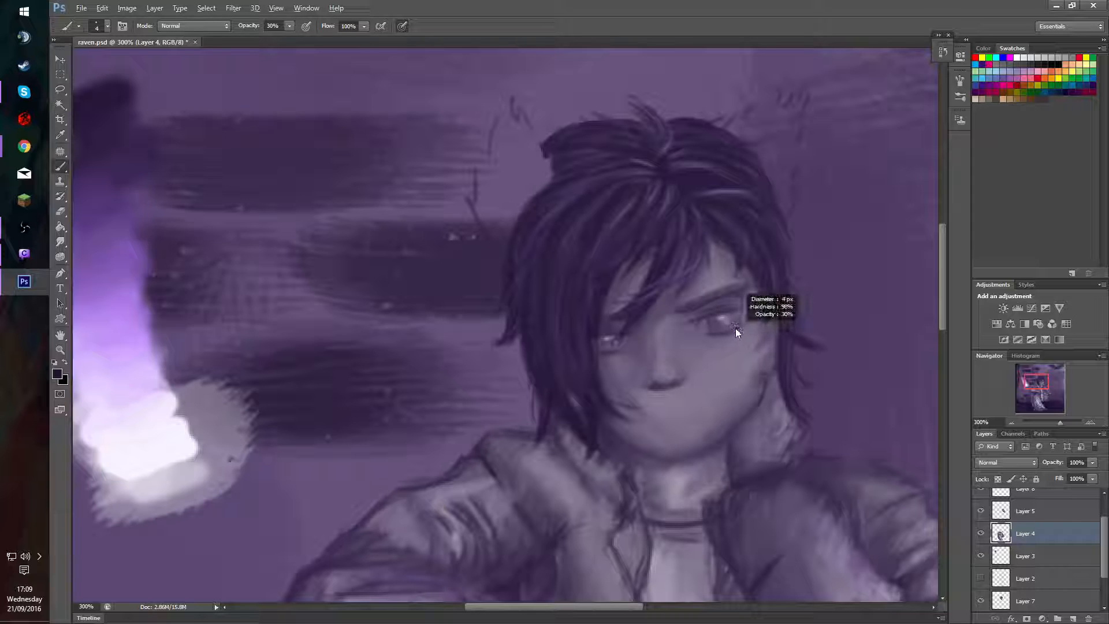
right_click(737, 323, "alt")
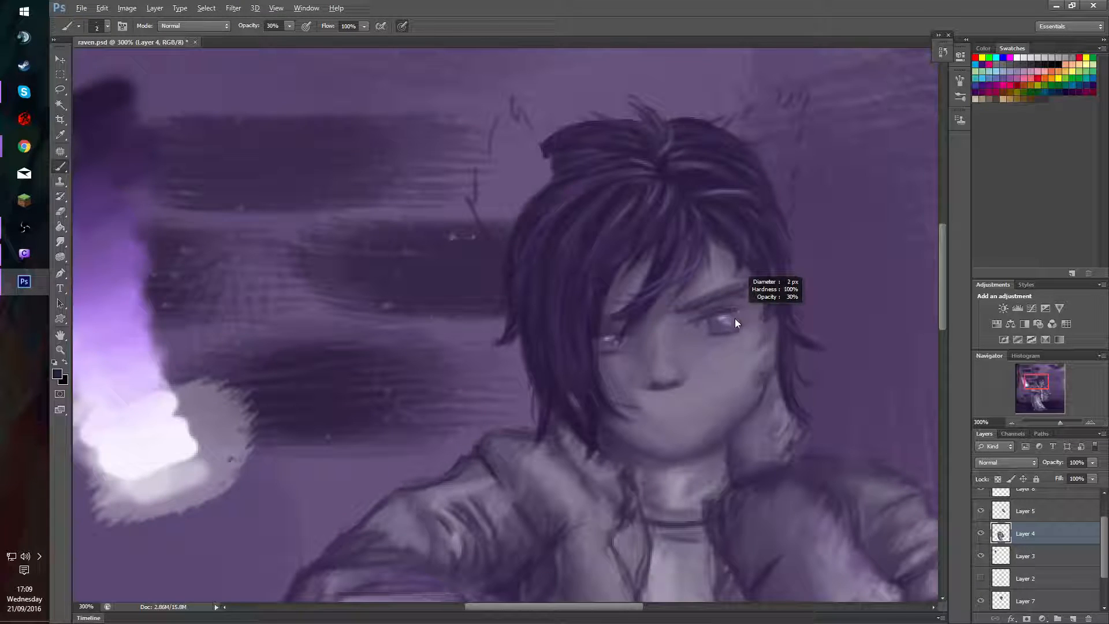
right_click(735, 318, "alt")
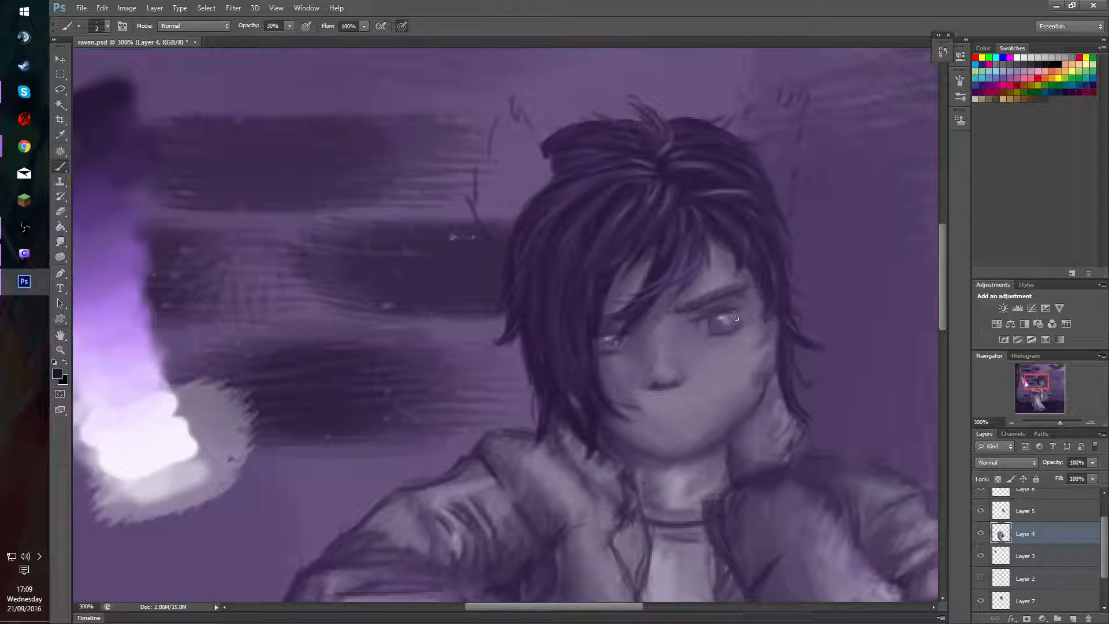
left_click_drag(736, 317, 731, 326)
left_click(158, 413, "alt")
left_click_drag(727, 317, 727, 323)
key("6")
Sample the palette's darkest tone and darken the iris and pupil of the visible eye at 30% opacity.
key("alt")
left_click(100, 94, "alt")
key("3")
right_click(643, 355, "alt")
right_click(643, 356, "alt")
left_click_drag(712, 317, 721, 324)
mouse_move(717, 319)
left_mouse_down()
mouse_move(794, 289)
mouse_move(720, 324)
left_mouse_up()
left_click_drag(676, 387, 676, 370)
left_click(720, 321, "alt")
left_click_drag(728, 321, 721, 323)
mouse_move(728, 322)
left_mouse_down()
mouse_move(726, 349)
mouse_move(729, 313)
mouse_move(734, 323)
mouse_move(686, 321)
left_mouse_up()
Sample the dark palette tone again and blend over the iris at 20% brush opacity, covering its highlights.
left_click(113, 103, "alt")
mouse_move(734, 303)
left_mouse_down()
mouse_move(712, 310)
mouse_move(737, 324)
left_mouse_up()
key("2")
left_click_drag(729, 315, 723, 321)
left_click_drag(681, 373, 675, 366)
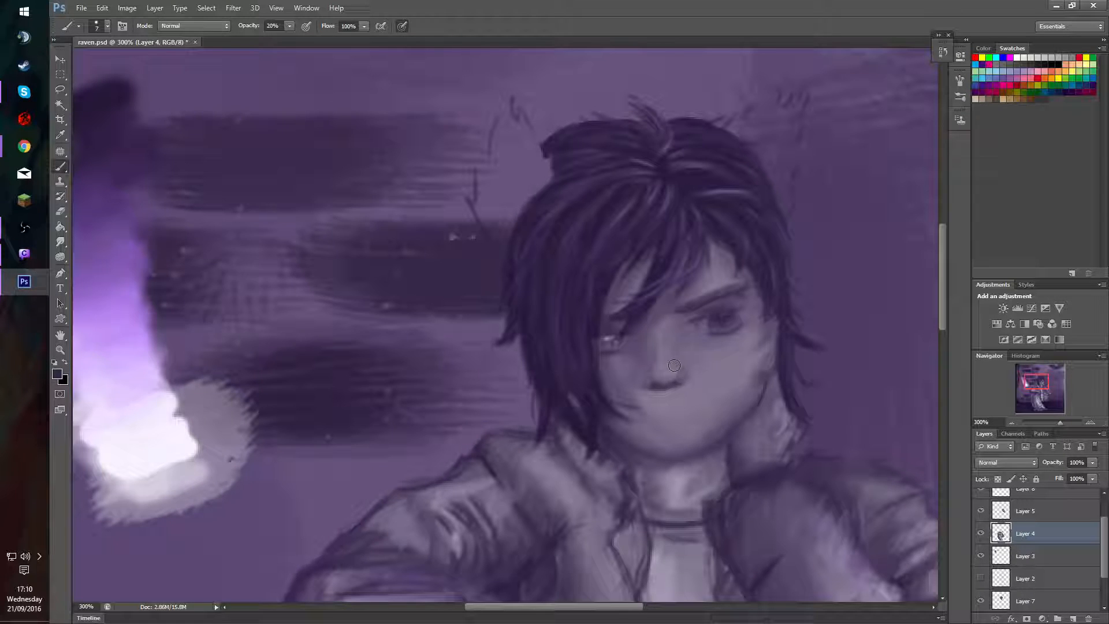
left_click(731, 325, "alt")
left_click_drag(721, 322, 720, 322)
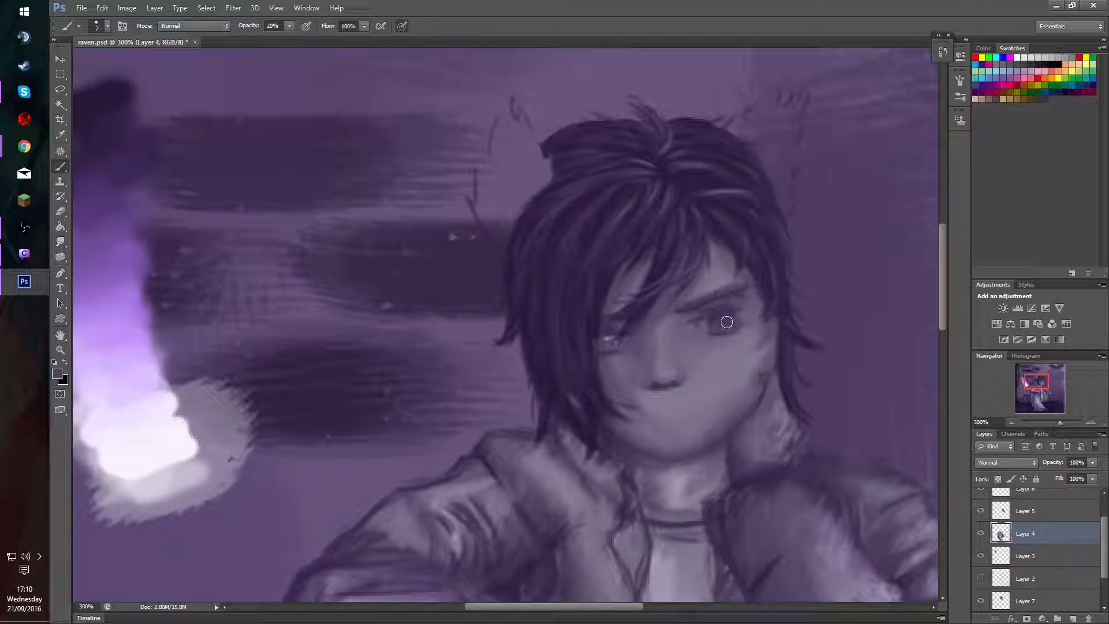
left_click_drag(733, 317, 727, 332)
Add a new layer above Layer 9 and paint a solid near-white spot over the top of the hair at 100% opacity.
left_click_drag(1033, 375, 1037, 378)
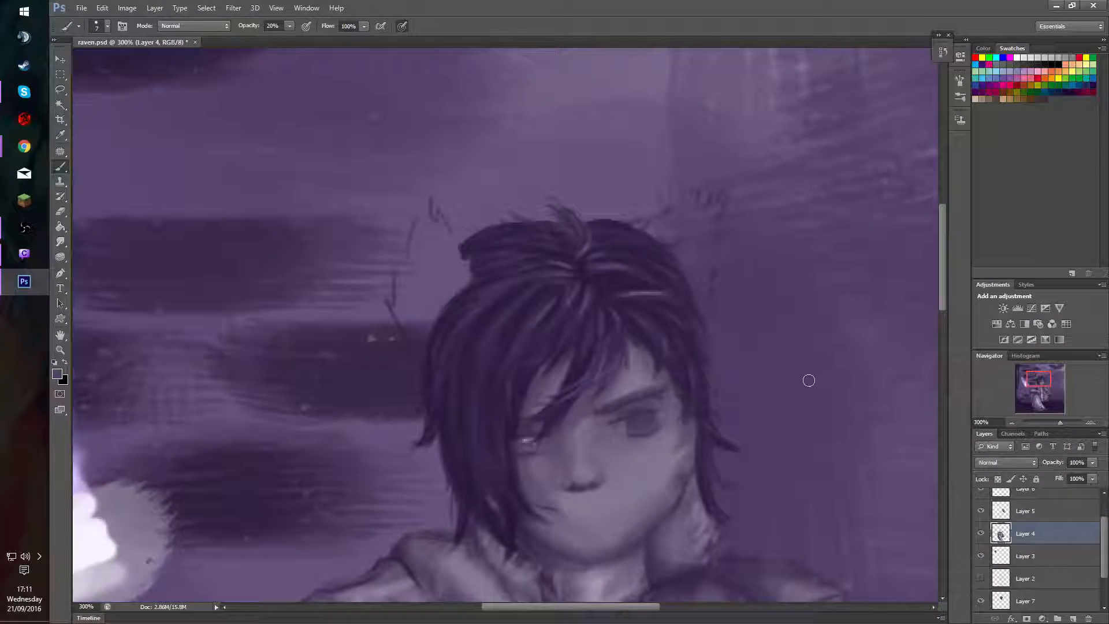
left_click_drag(1105, 526, 1105, 500)
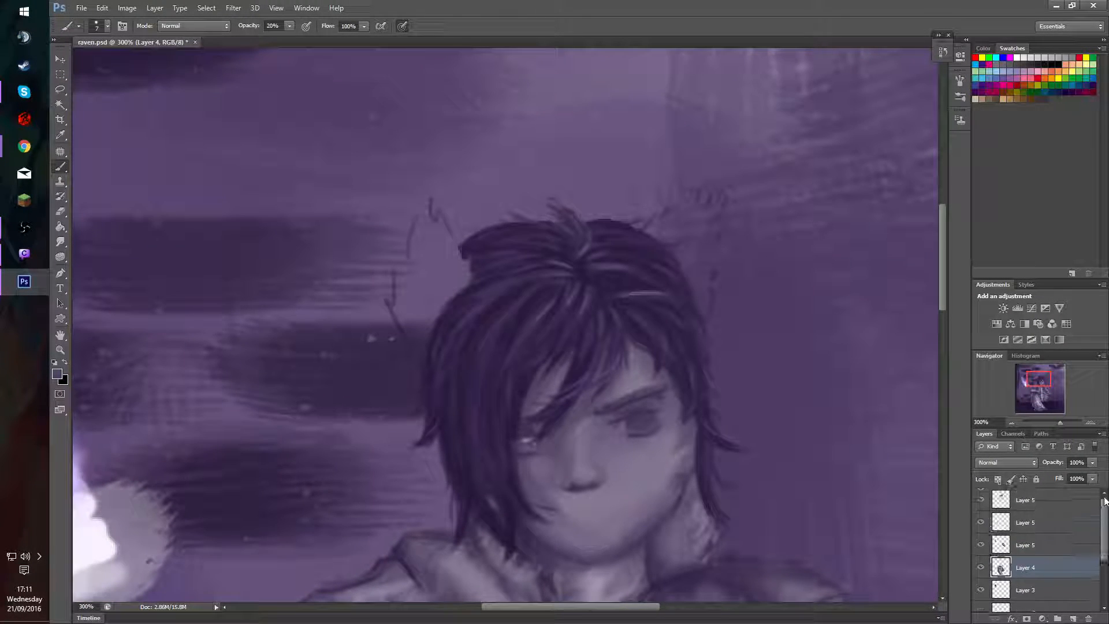
left_click(1029, 501)
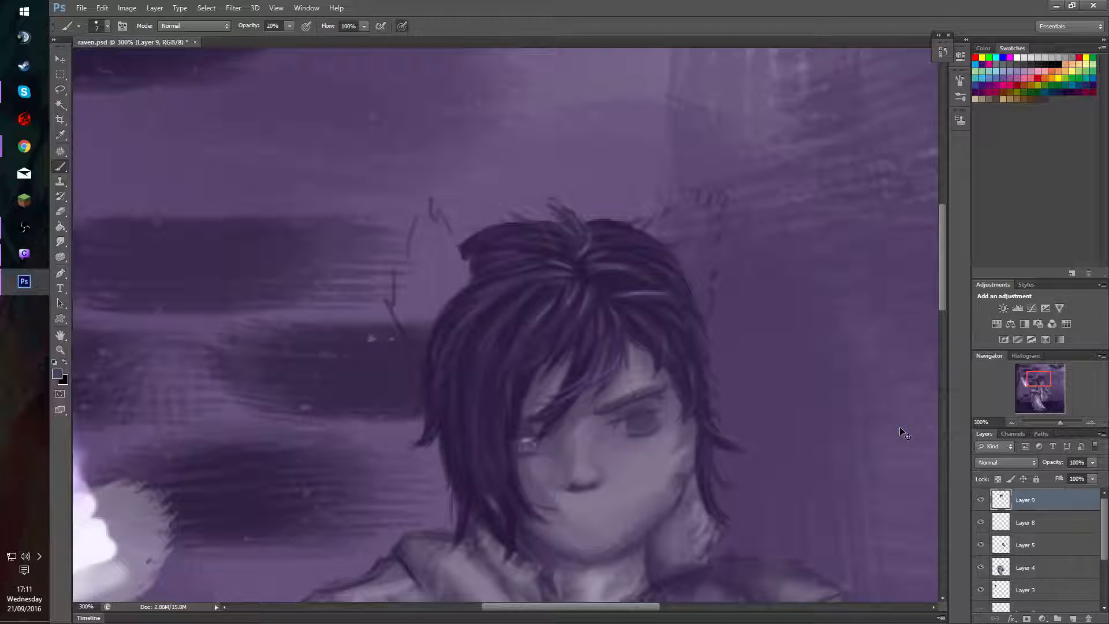
key("ctrl+shift+alt+n")
key("0")
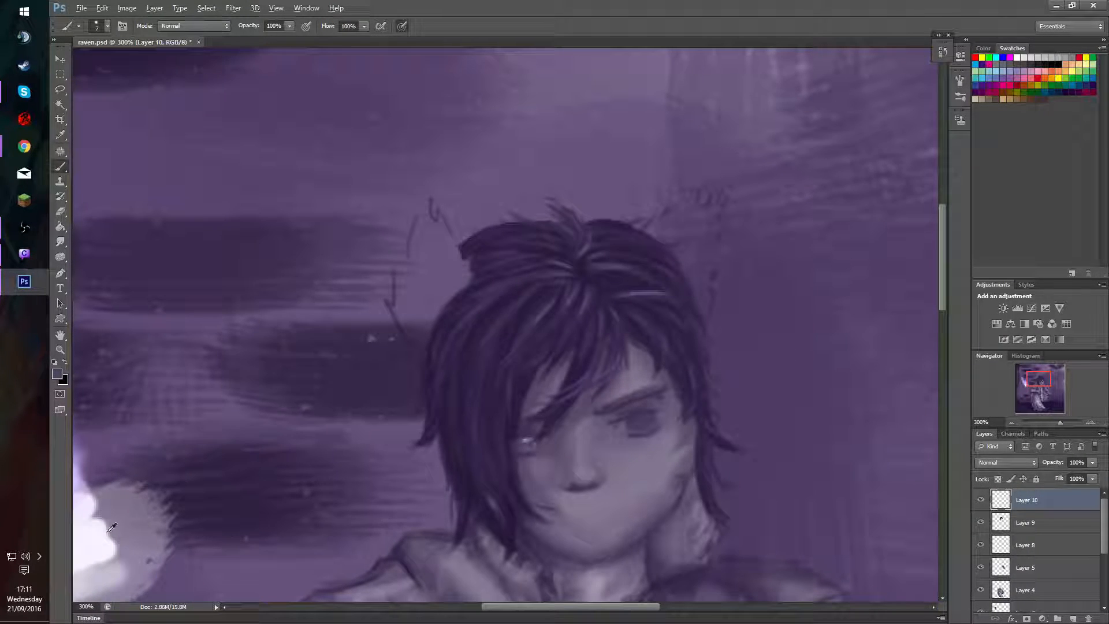
left_click(112, 527, "alt")
left_click_drag(543, 426, 578, 430)
left_click_drag(651, 201, 643, 224)
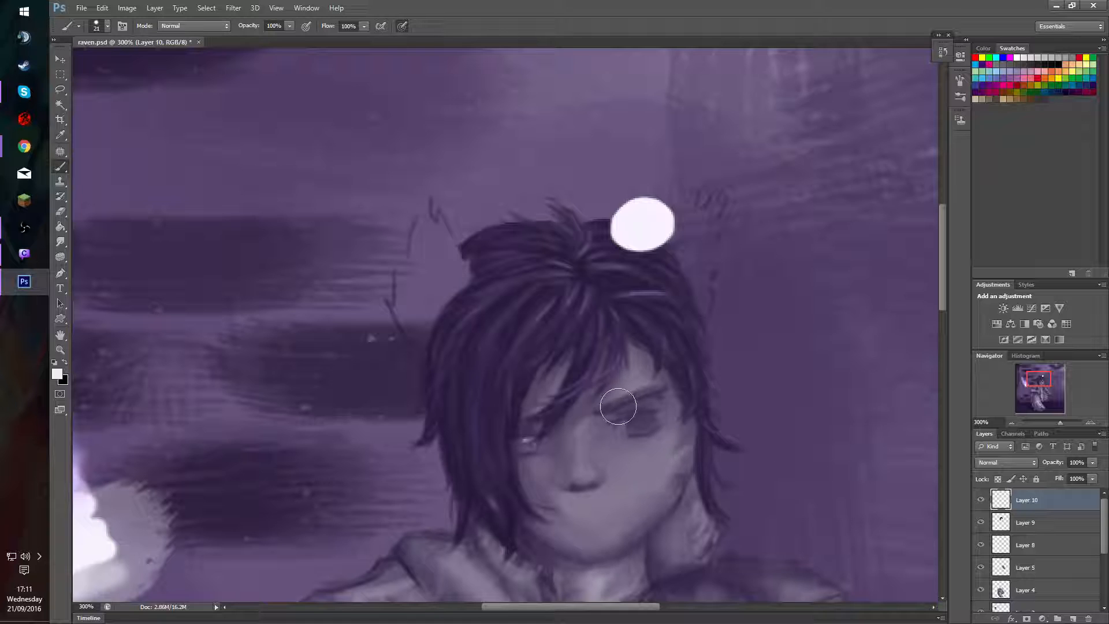
Try erasing the dark iris paint from Layer 4 with a 13 px eraser.
left_click(640, 426, "ctrl")
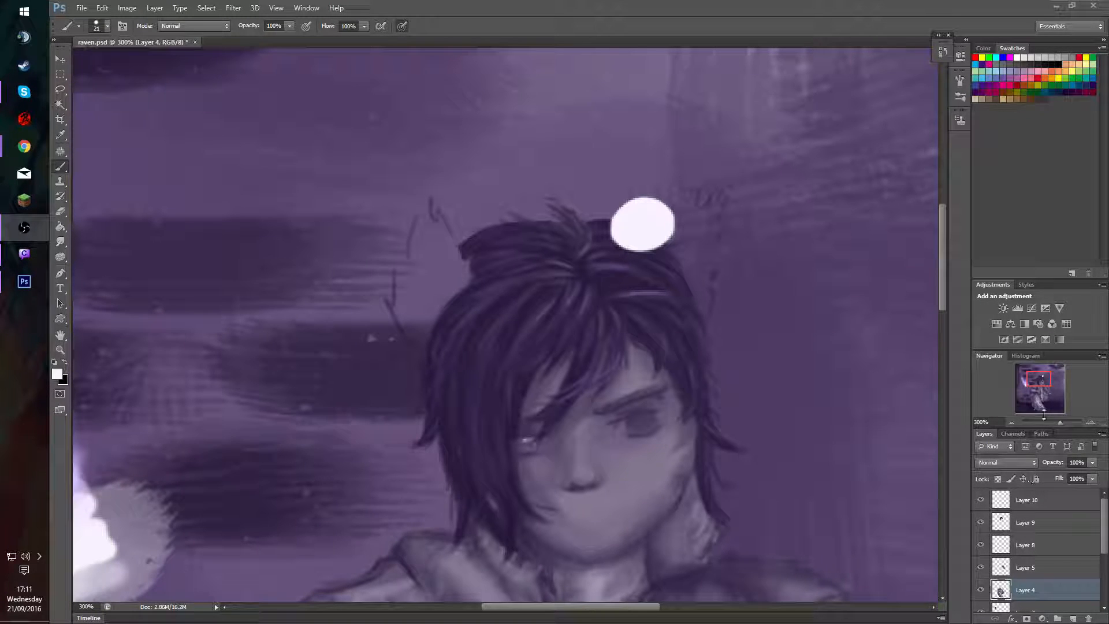
left_click(1034, 386)
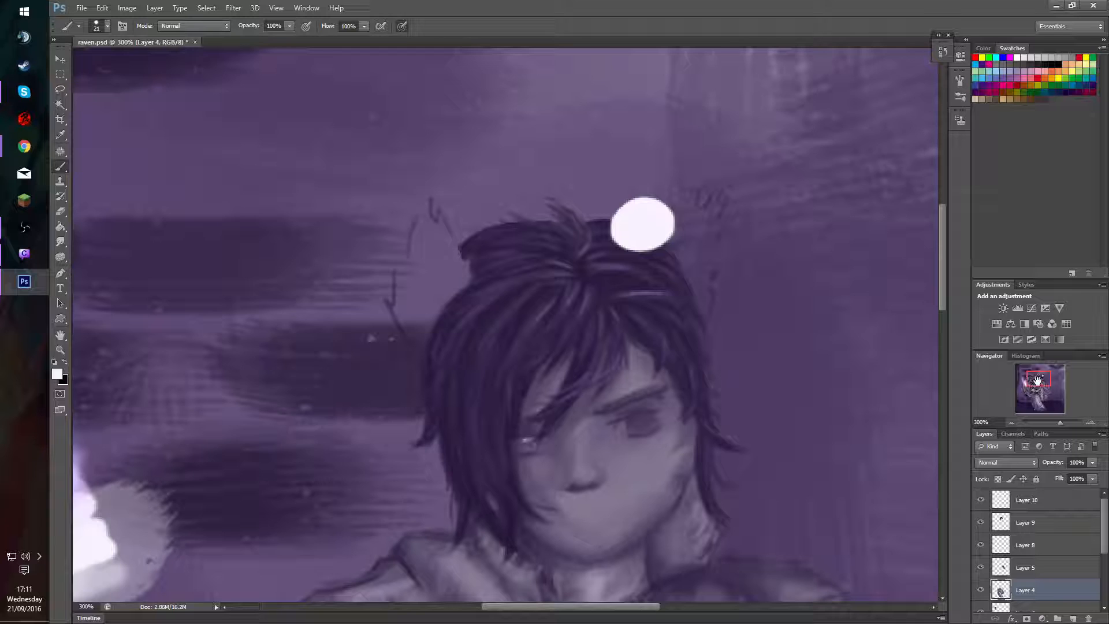
left_click_drag(1034, 386, 1034, 389)
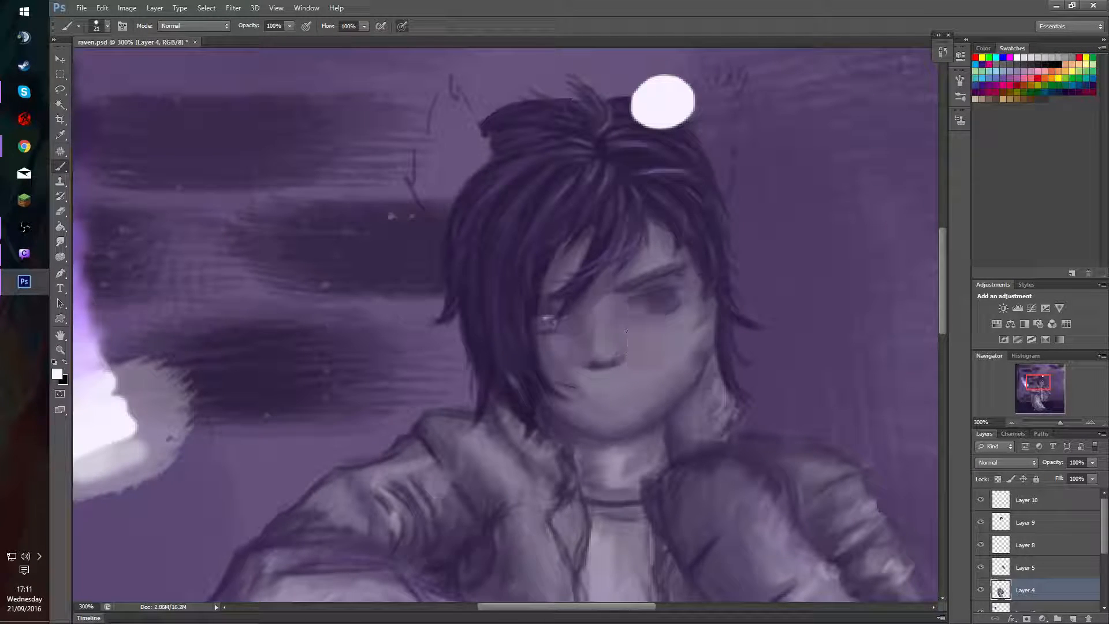
key("e")
mouse_move(641, 317)
left_mouse_down()
mouse_move(649, 289)
mouse_move(674, 302)
mouse_move(685, 285)
left_mouse_up()
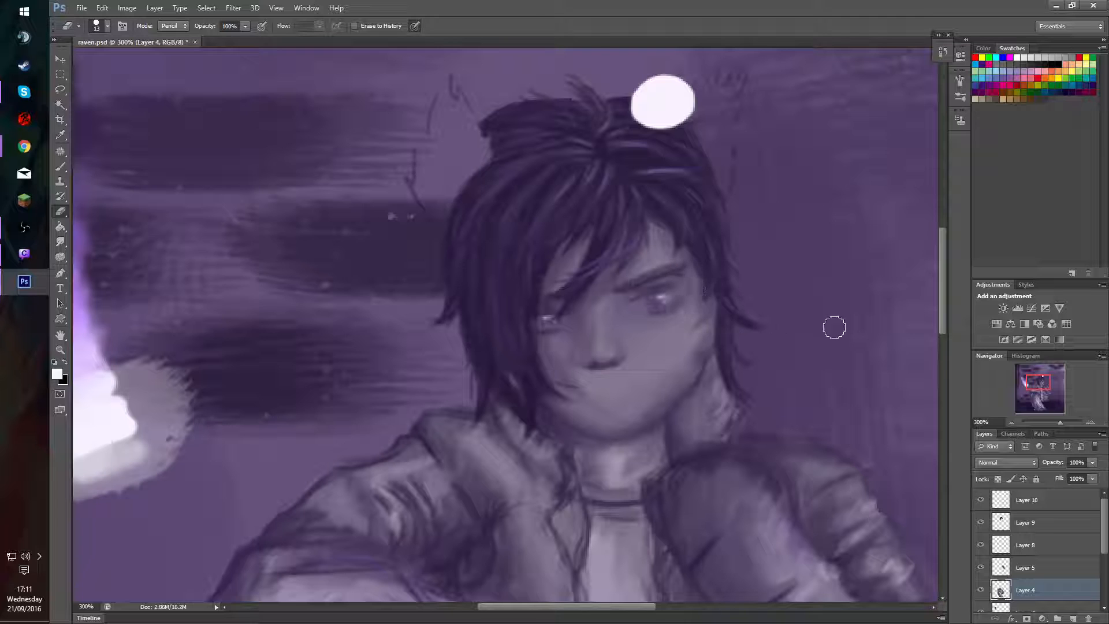
key("ctrl+z")
Reduce the brush to 11 px and set its opacity to 30% for painting on the eye.
key("b")
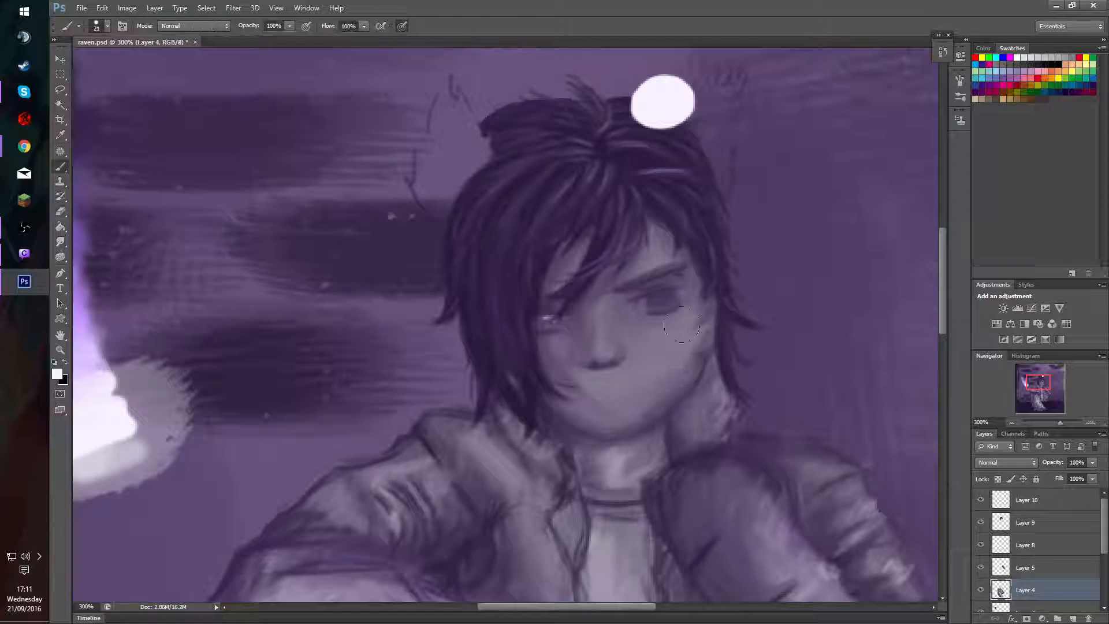
right_click(659, 298, "alt")
left_click_drag(654, 299, 651, 298)
key("3")
Move the painted colour palette on Layer 3 closer to the character and return to the Brush tool.
key("v")
left_click(101, 417)
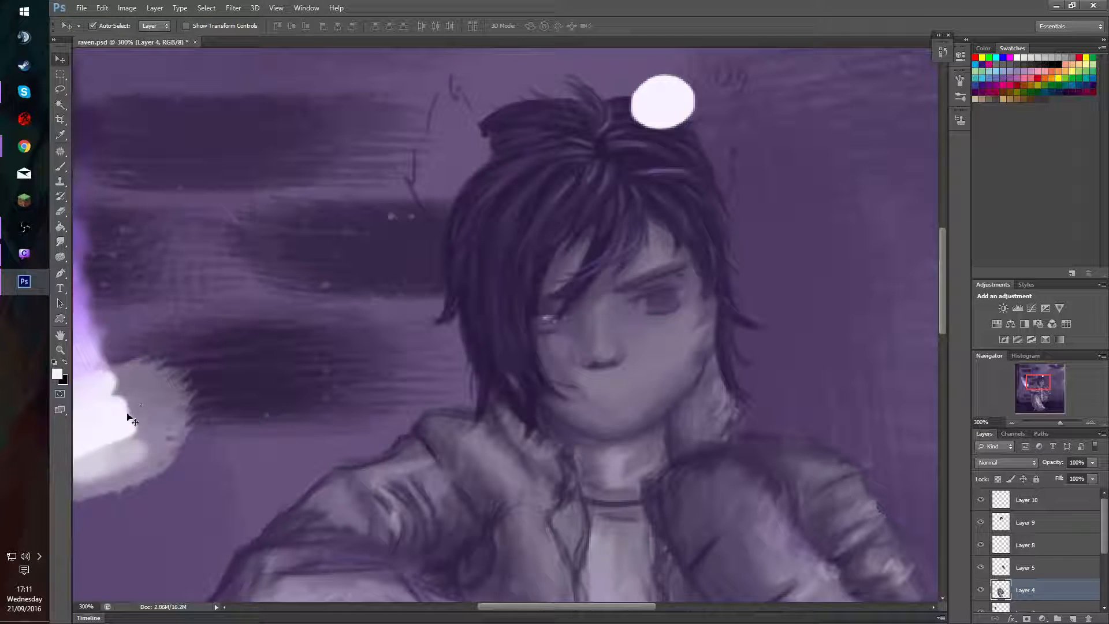
left_click_drag(125, 416, 314, 397)
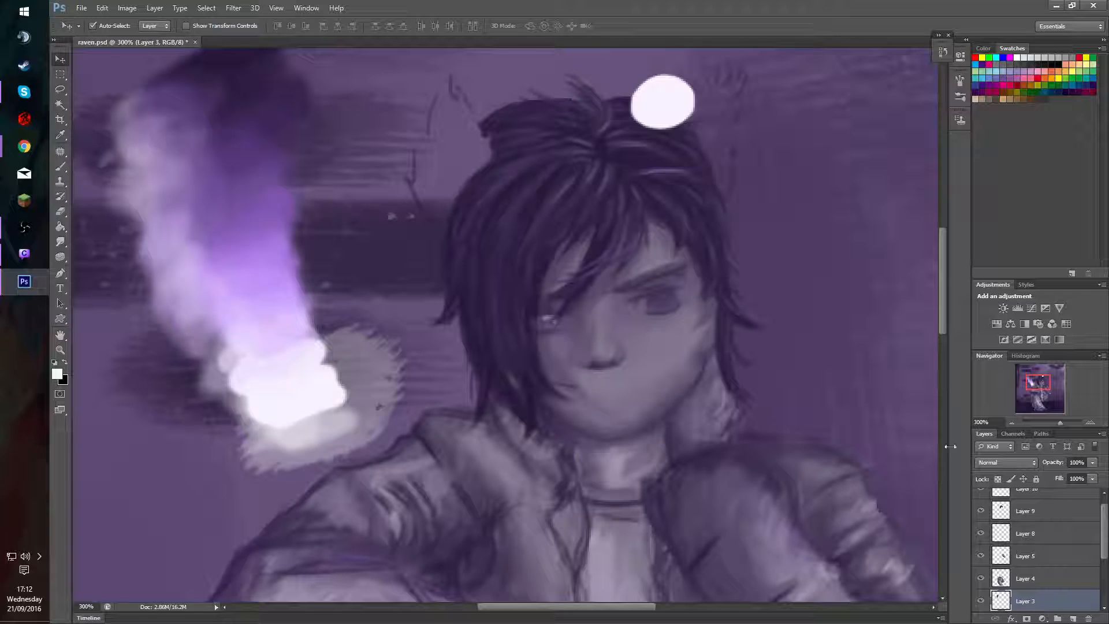
key("b")
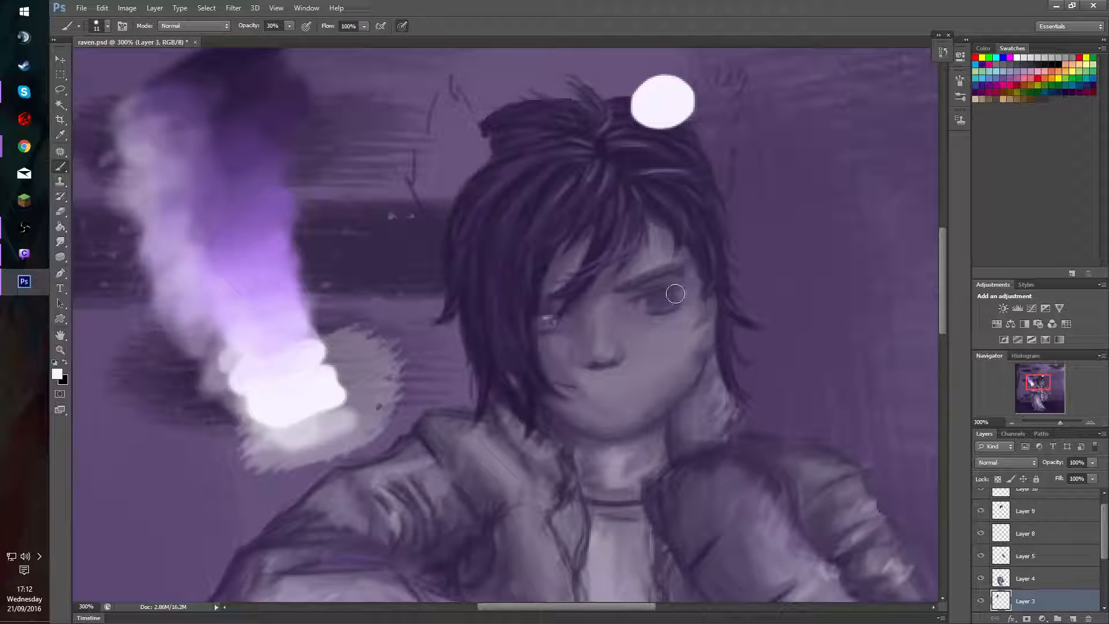
Select Layer 4, sample dark purple from the painted palette and darken the visible eye's iris with the 11 px brush at 30% opacity.
key("v")
left_click(670, 304, "ctrl")
key("b")
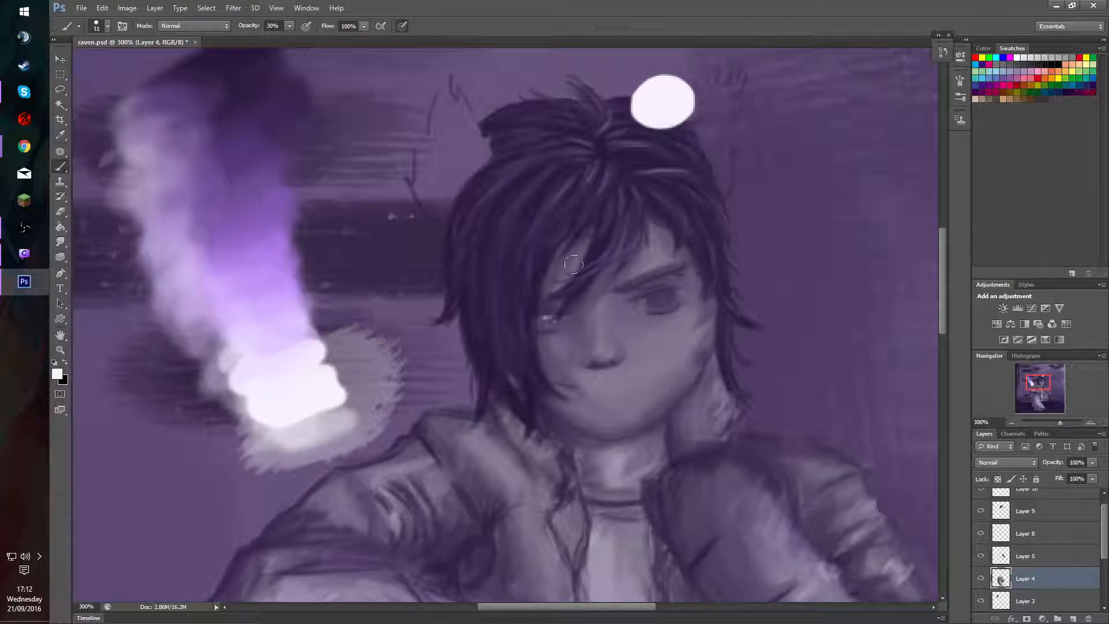
left_click(237, 52, "alt")
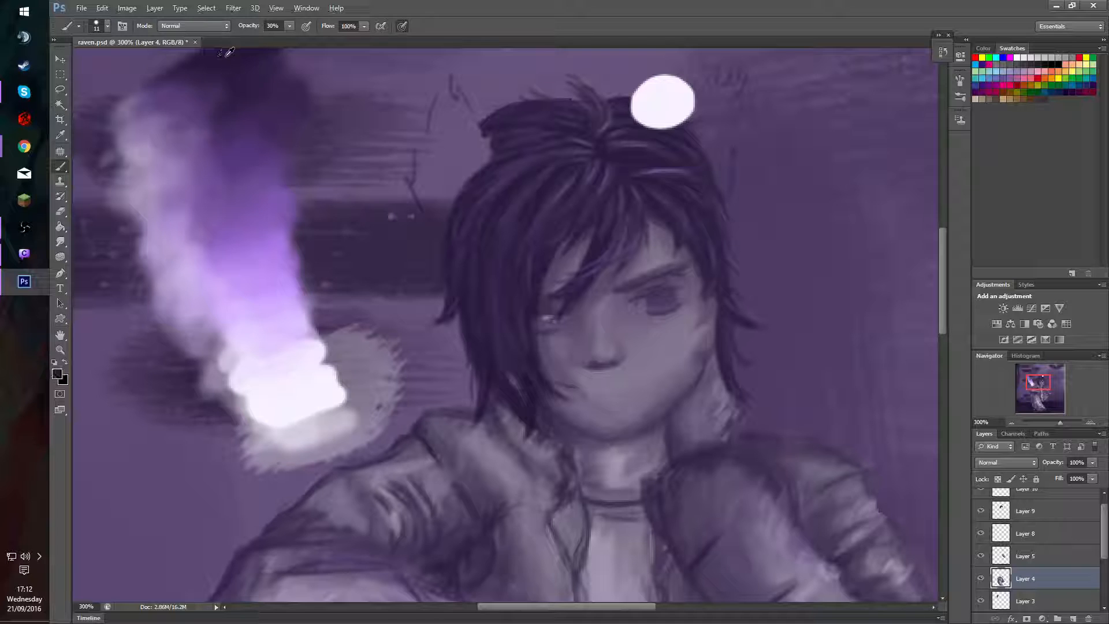
mouse_move(657, 299)
left_mouse_down()
mouse_move(663, 309)
mouse_move(663, 293)
mouse_move(650, 302)
mouse_move(674, 298)
mouse_move(657, 312)
mouse_move(668, 296)
left_mouse_up()
Lower the brush opacity to 20%, reduce the brush to 6 px and paint a darker pupil in the visible eye.
key("2")
left_click(655, 305, "alt")
right_click(670, 327, "alt")
right_click(670, 399, "alt")
left_click(660, 299, "alt")
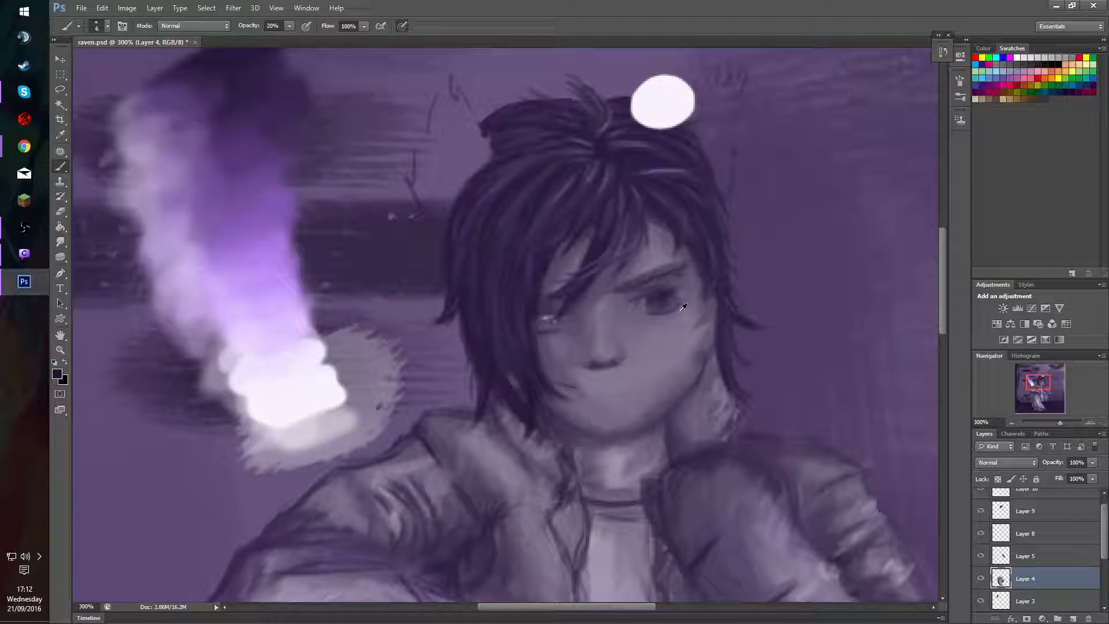
Sample the iris tone, blend the pupil and iris into an even dark shape with a larger brush, and set the brush opacity to 60%.
left_click(664, 289, "alt")
key("bracketright")
mouse_move(666, 299)
left_mouse_down()
mouse_move(653, 291)
mouse_move(664, 305)
mouse_move(653, 301)
mouse_move(668, 293)
mouse_move(641, 340)
mouse_move(654, 296)
mouse_move(657, 310)
mouse_move(696, 283)
mouse_move(664, 236)
mouse_move(655, 244)
mouse_move(674, 309)
mouse_move(670, 294)
mouse_move(655, 305)
mouse_move(670, 284)
left_mouse_up()
key("6")
Try shifting the visible eye's iris on Layer 4 slightly toward the nose using a lasso selection.
key("l")
mouse_move(650, 283)
left_mouse_down()
mouse_move(626, 301)
mouse_move(632, 322)
mouse_move(671, 316)
mouse_move(693, 269)
mouse_move(646, 321)
left_mouse_up()
key("v")
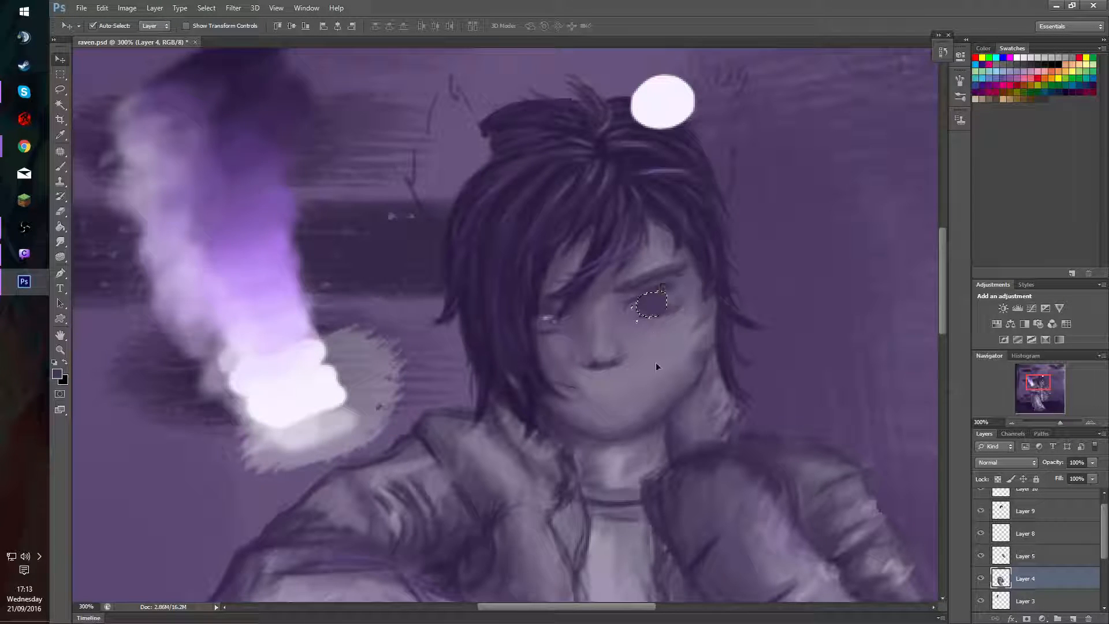
key("ctrl+d")
key("ctrl+z")
left_click_drag(658, 306, 660, 303)
key("ctrl+d")
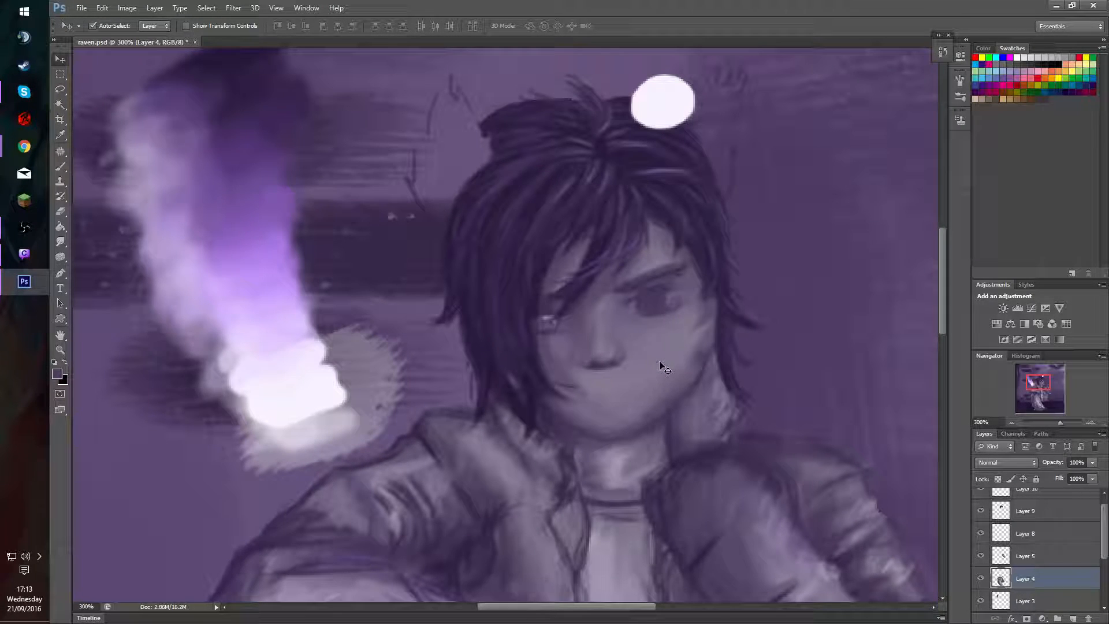
Compare the eye with Layer 4 hidden and shown, and return the iris to its earlier position.
left_click(982, 580)
left_click(981, 582)
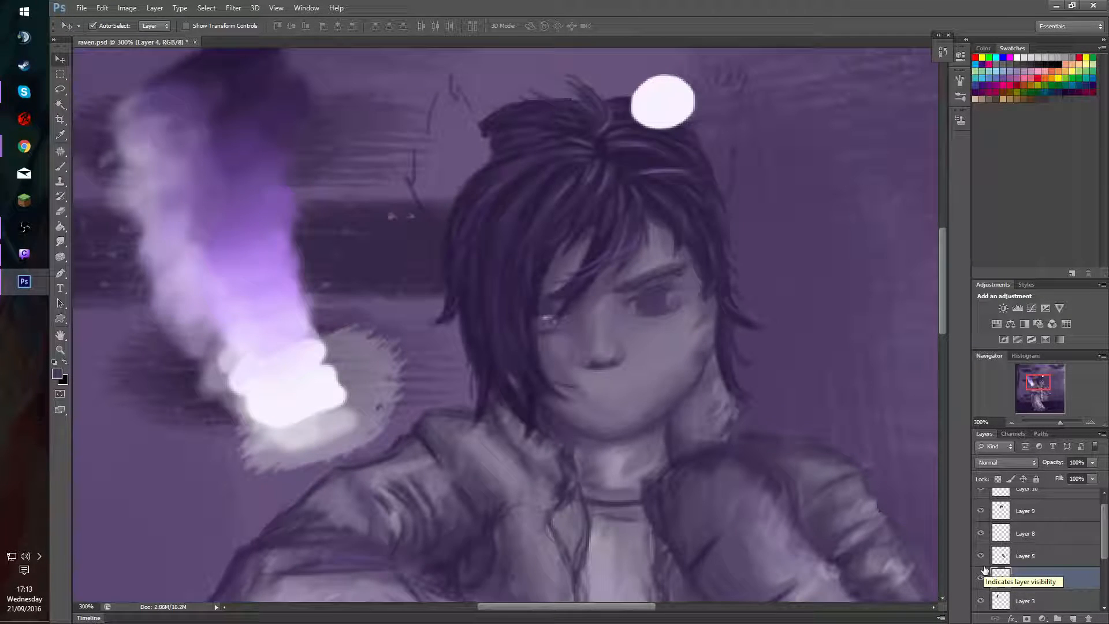
left_click(984, 570)
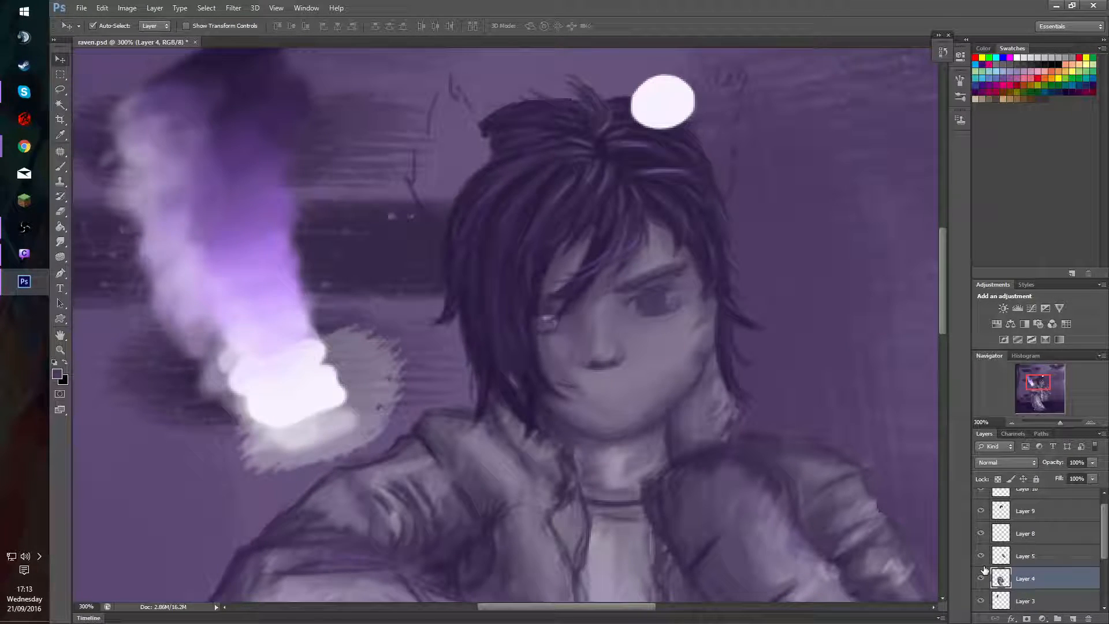
key("Right")
key("Right")
key("Right")
key("Right")
key("Right")
key("Right")
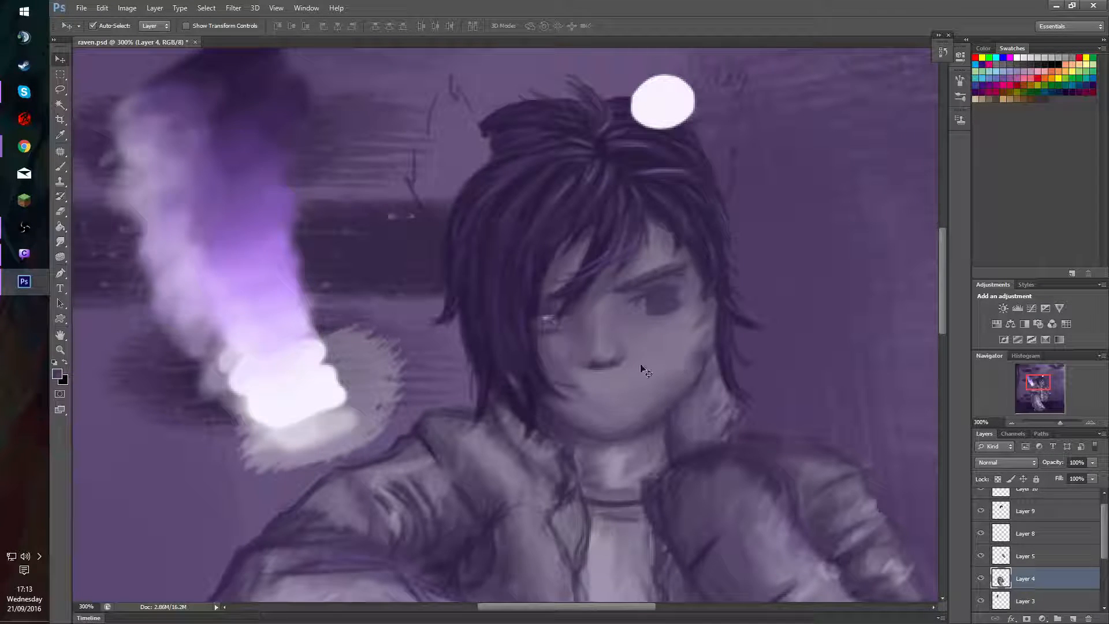
Outline the visible eye's upper eyelid in palette-sampled dark purple and matching shadow tones with a 3 px brush at 60% opacity.
key("b")
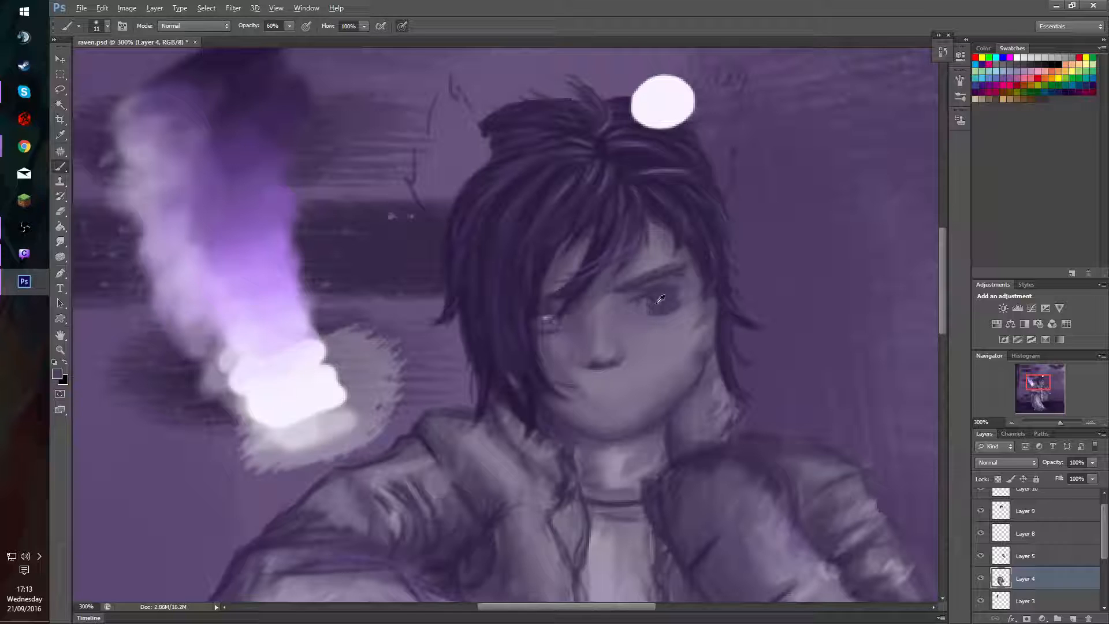
left_click(236, 57, "alt")
left_click_drag(708, 348, 691, 347)
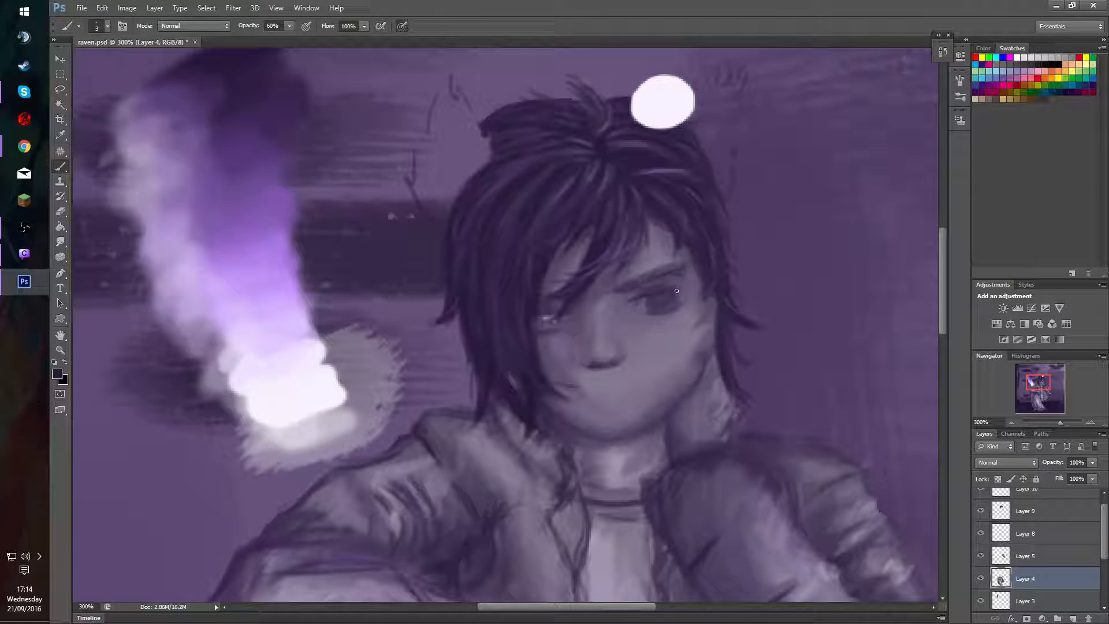
left_click(633, 292, "alt")
left_click(689, 286, "alt")
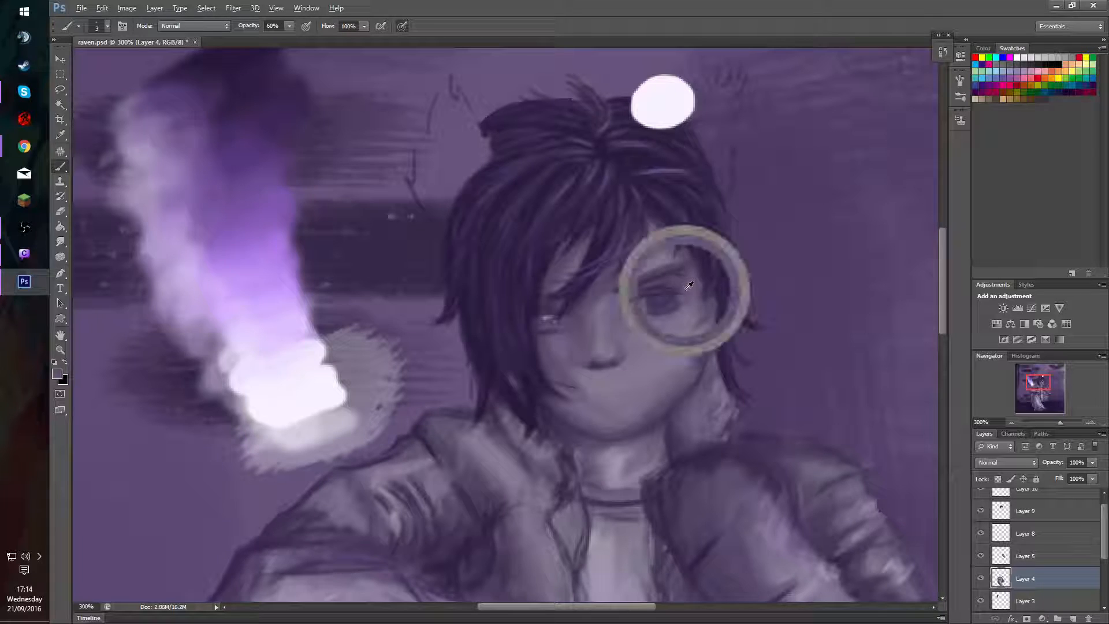
left_click(641, 290, "alt")
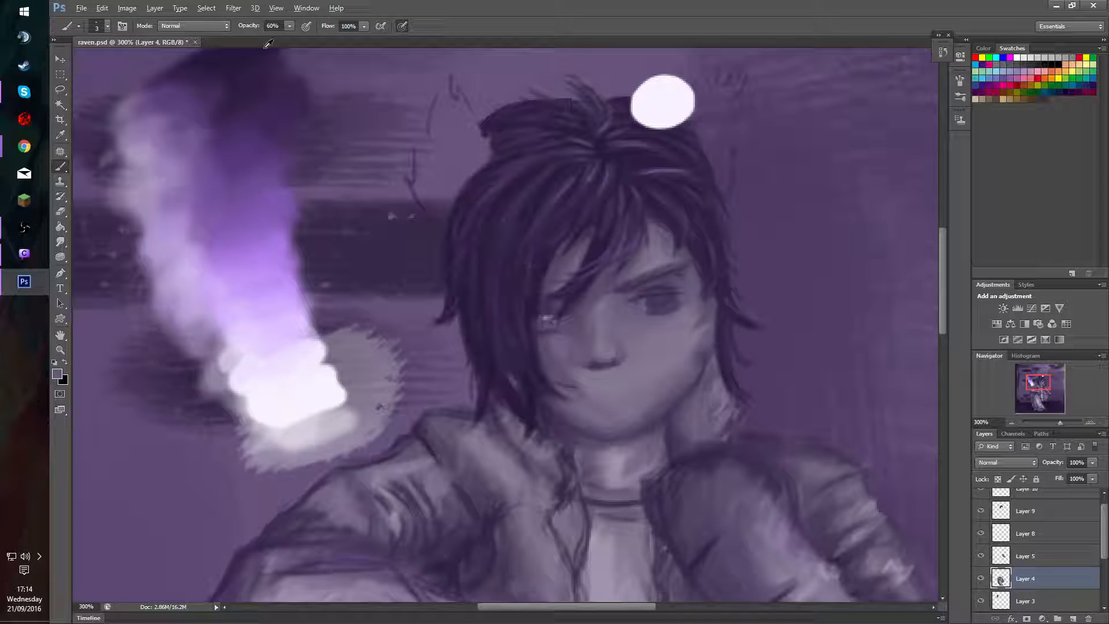
left_click(618, 289, "alt")
left_click_drag(638, 300, 672, 295)
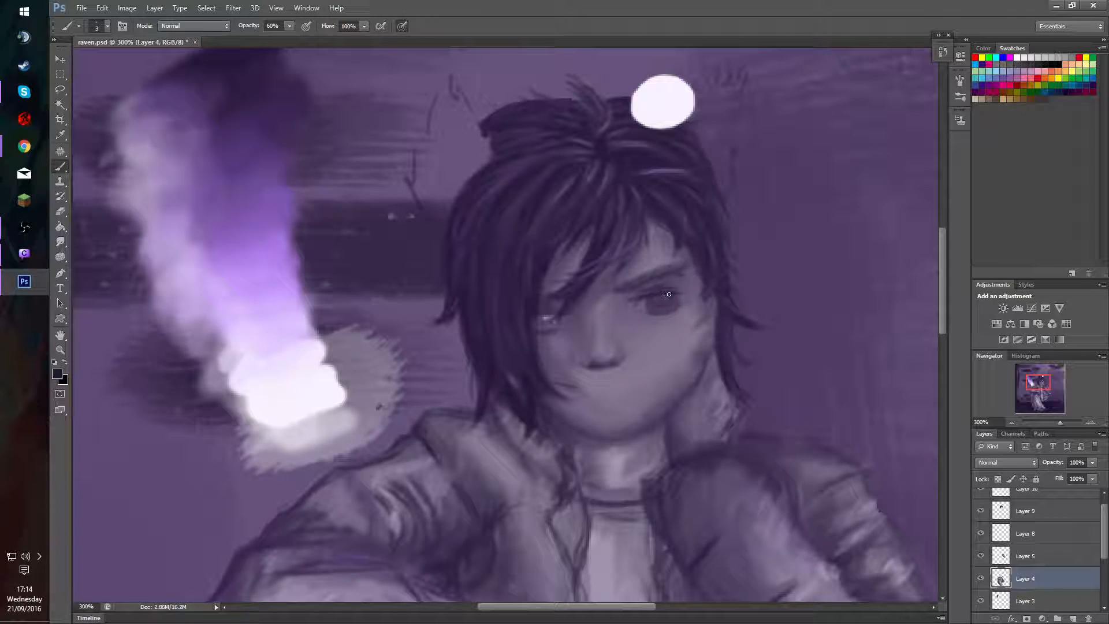
left_click_drag(677, 293, 685, 294)
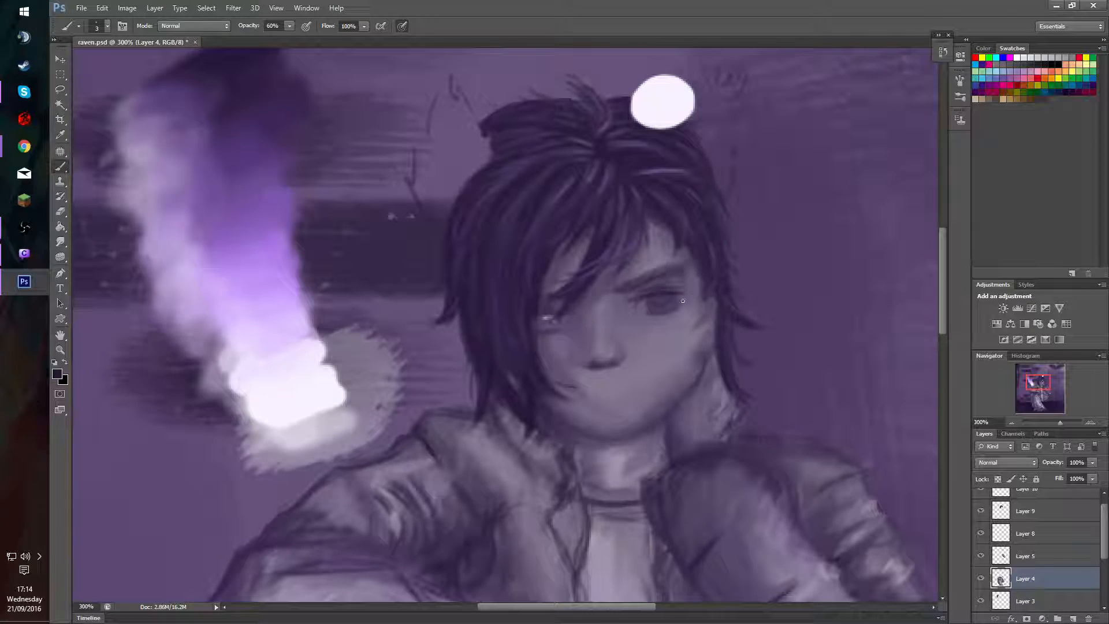
Resample the iris and palette tones, refine the eyelid line, and repaint the iris with an 8 px brush.
left_click(652, 304, "alt")
left_click(226, 65, "alt")
left_click(674, 293, "alt")
key("bracketright")
key("bracketright")
key("bracketright")
key("bracketright")
key("bracketright")
mouse_move(661, 302)
left_mouse_down()
mouse_move(651, 303)
mouse_move(679, 293)
mouse_move(658, 303)
left_mouse_up()
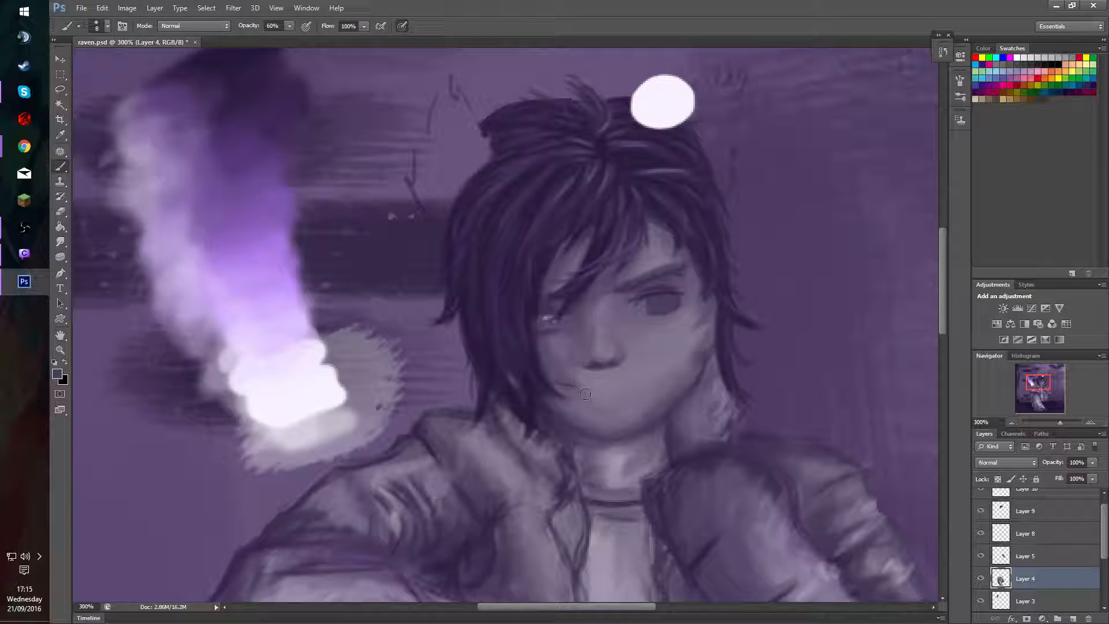
Try painting a broad dark mouth stroke below the nose with the 8 px brush at 60% opacity.
left_click_drag(628, 393, 579, 391)
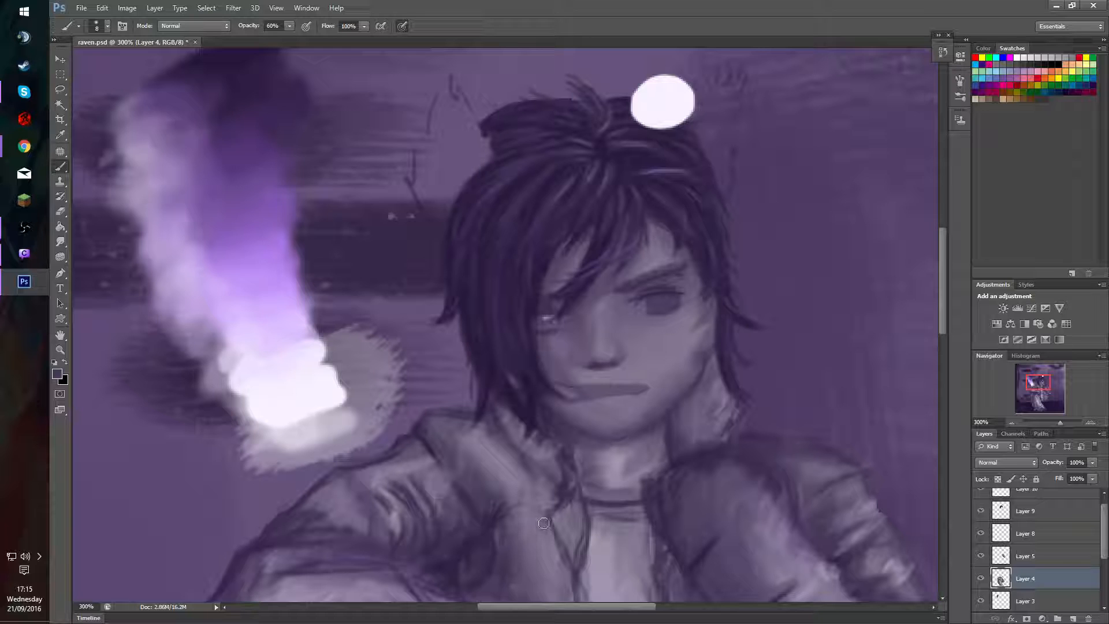
key("ctrl+alt+z")
key("ctrl+alt+z")
key("ctrl+alt+z")
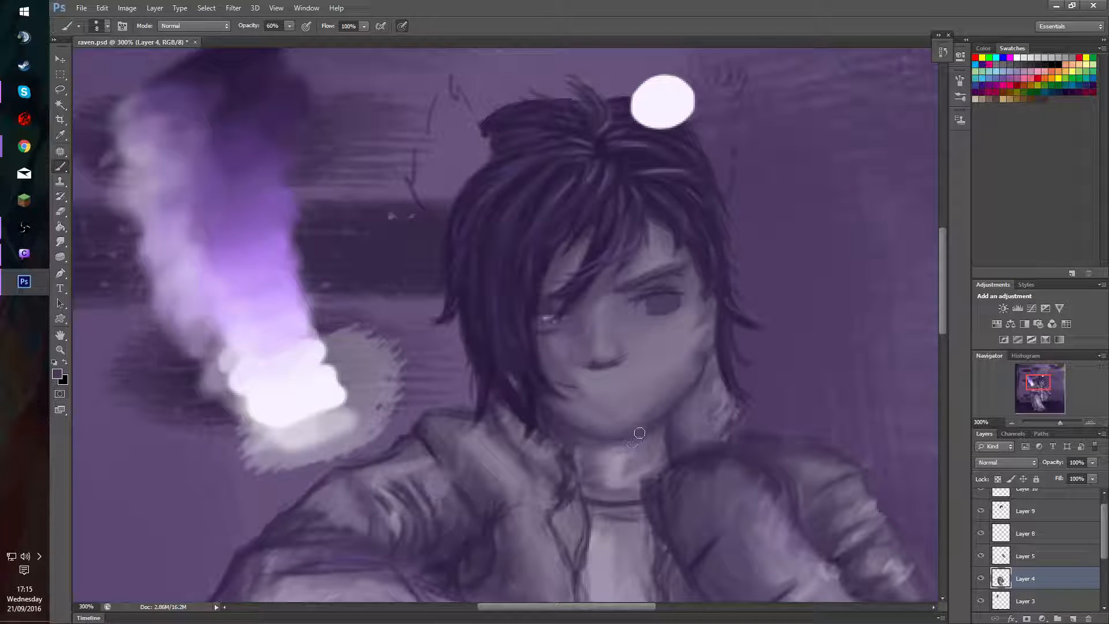
Reduce the brush to 3 px, define the visible eye's iris, and add small dark frown marks between the eyebrows.
right_click(654, 331, "alt")
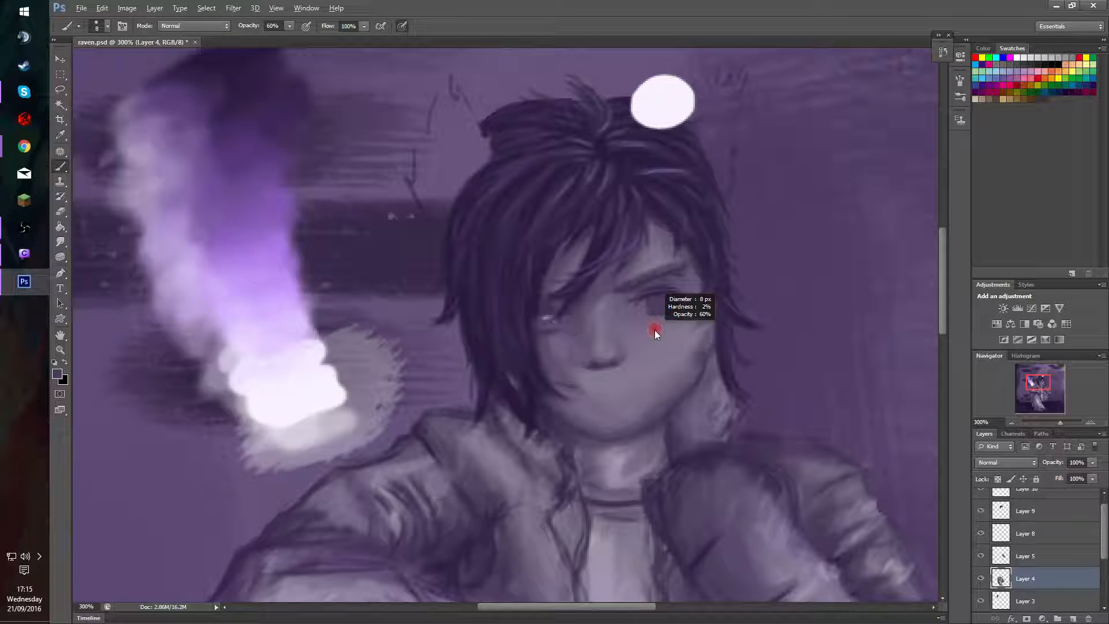
right_click(656, 332, "alt")
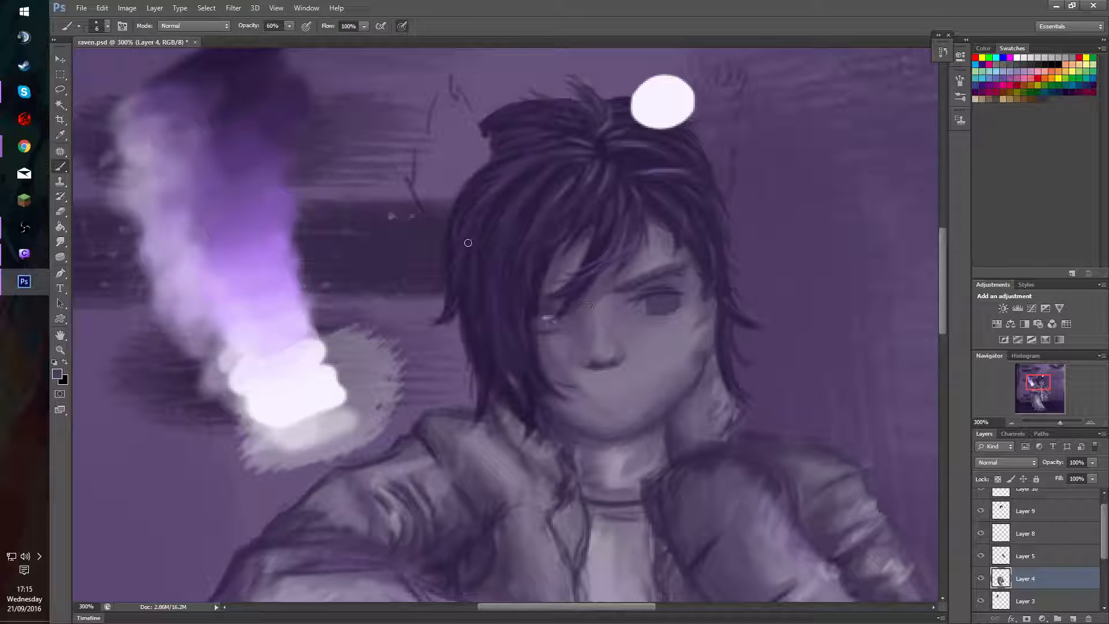
right_click(621, 339, "alt")
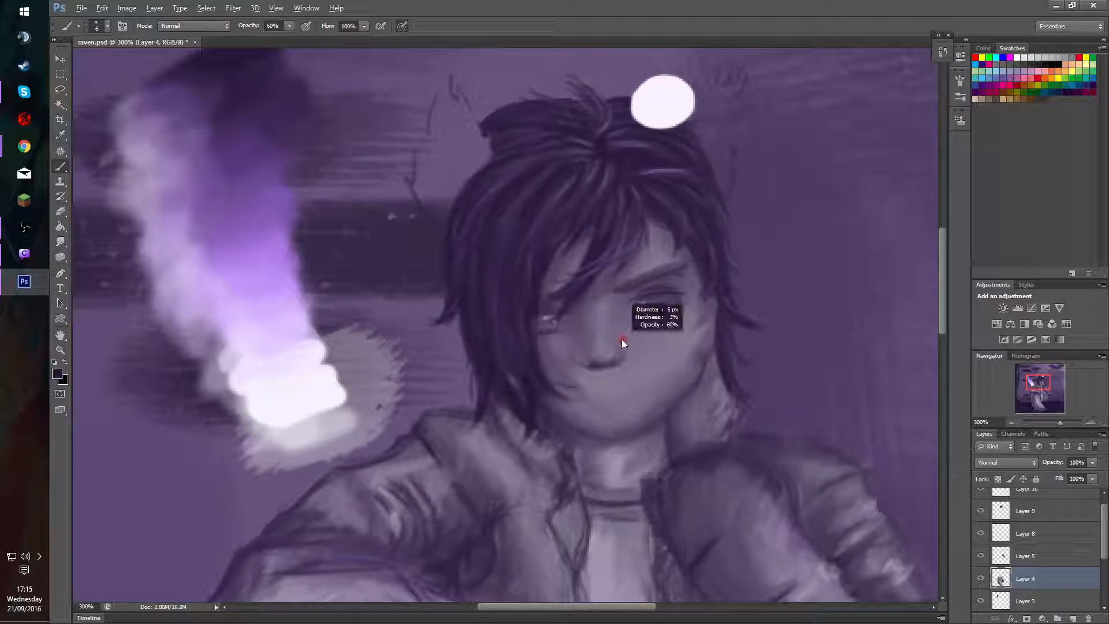
mouse_move(648, 302)
left_mouse_down()
mouse_move(662, 315)
mouse_move(661, 295)
mouse_move(673, 297)
left_mouse_up()
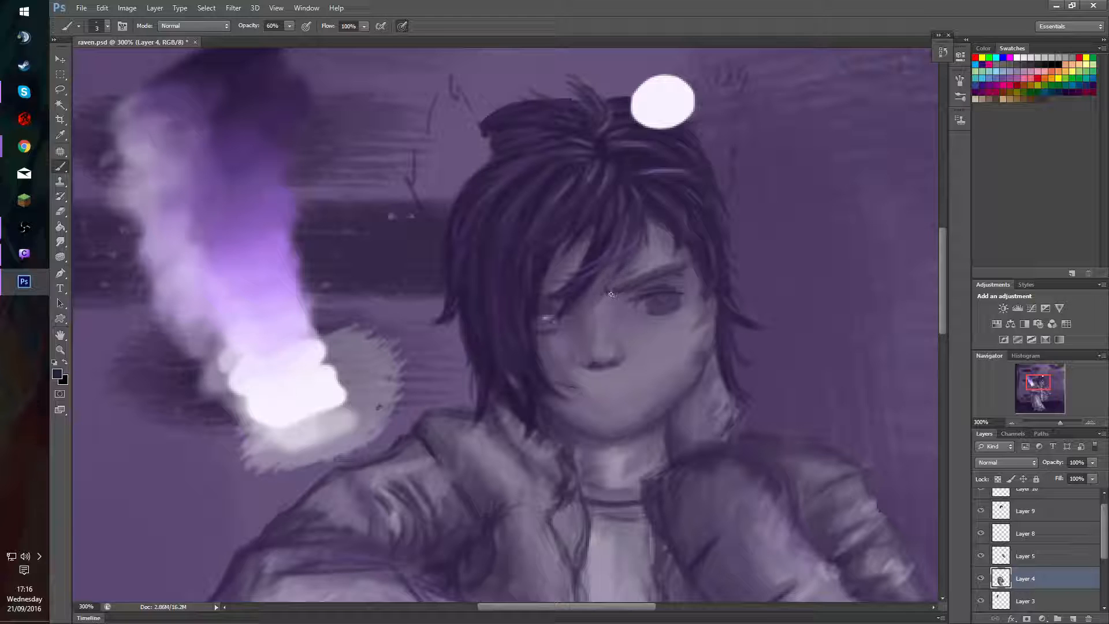
left_click_drag(611, 292, 616, 296)
left_click_drag(627, 289, 628, 295)
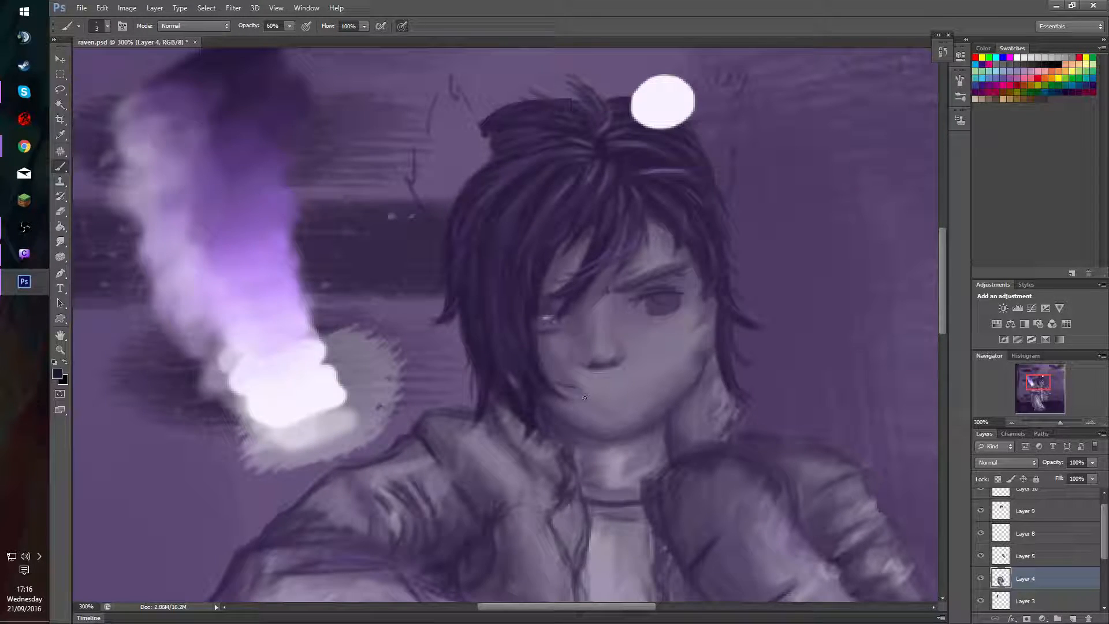
Try several thin mouth lines below the nose with the 3 px brush at 60% opacity.
left_click_drag(585, 397, 626, 404)
key("ctrl+z")
left_click_drag(585, 390, 636, 368)
key("ctrl+z")
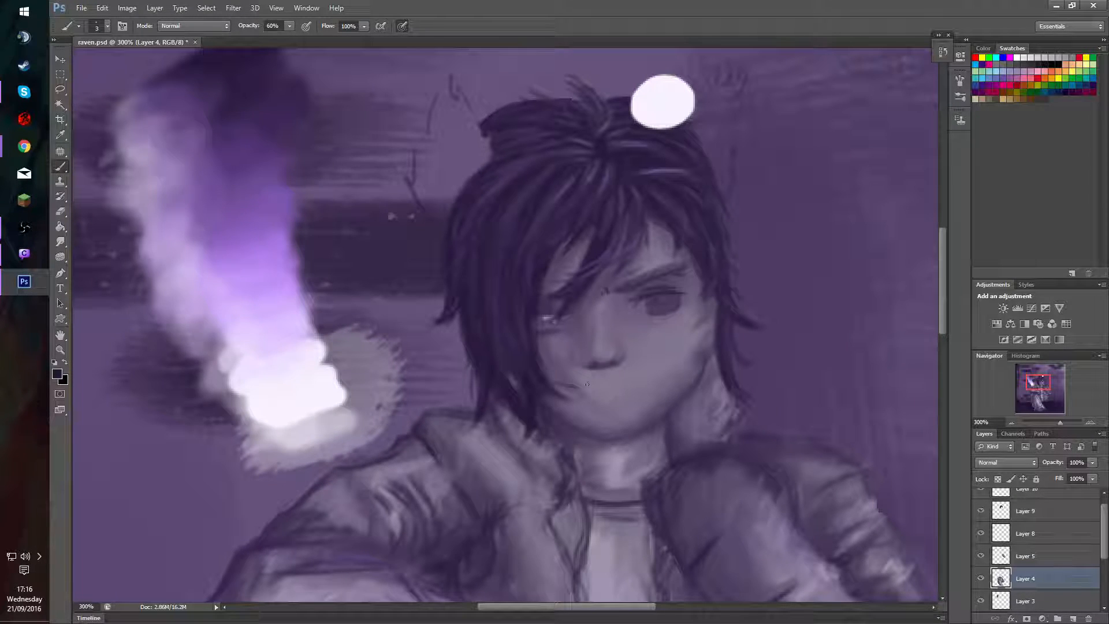
left_click_drag(581, 395, 627, 399)
key("ctrl+z")
mouse_move(581, 393)
left_mouse_down()
mouse_move(615, 382)
mouse_move(626, 398)
mouse_move(635, 380)
mouse_move(589, 384)
mouse_move(579, 389)
mouse_move(635, 373)
left_mouse_up()
key("ctrl+z")
key("ctrl+z")
key("ctrl+z")
Compare the face with Layer 4 hidden and shown, and erase the thin mouth line with a 13 px eraser.
left_click(981, 579)
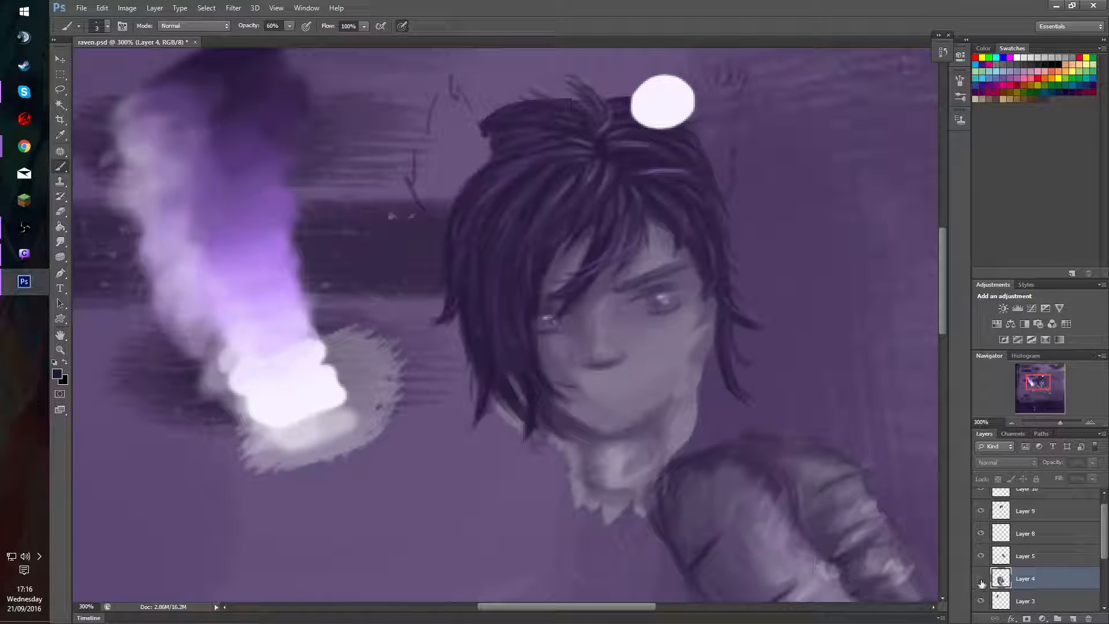
left_click(981, 580)
left_click(982, 579)
left_click(981, 580)
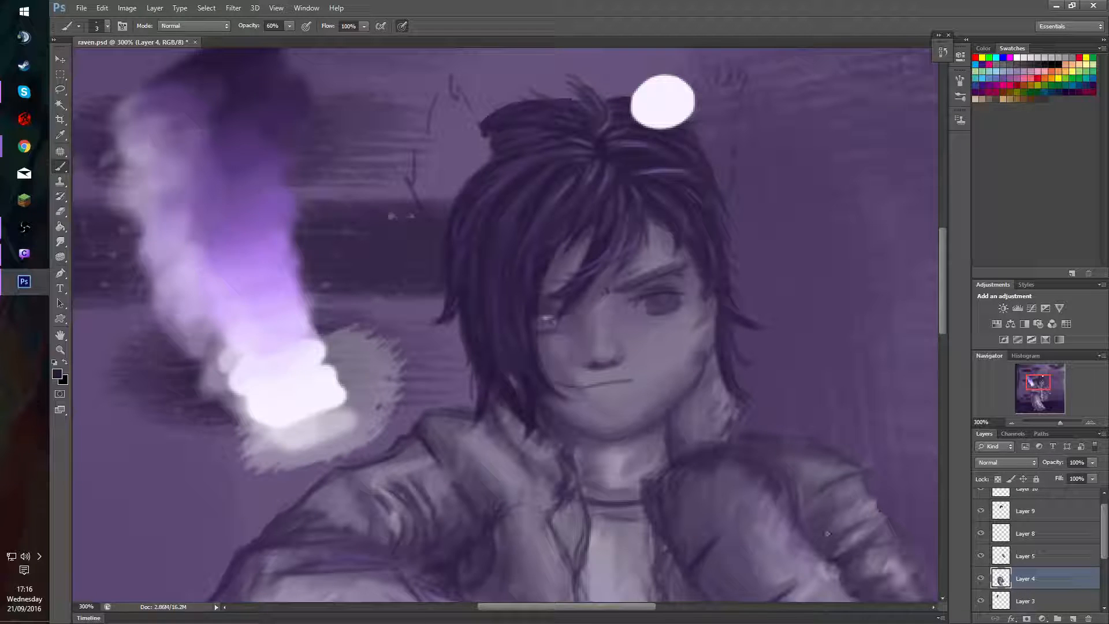
key("e")
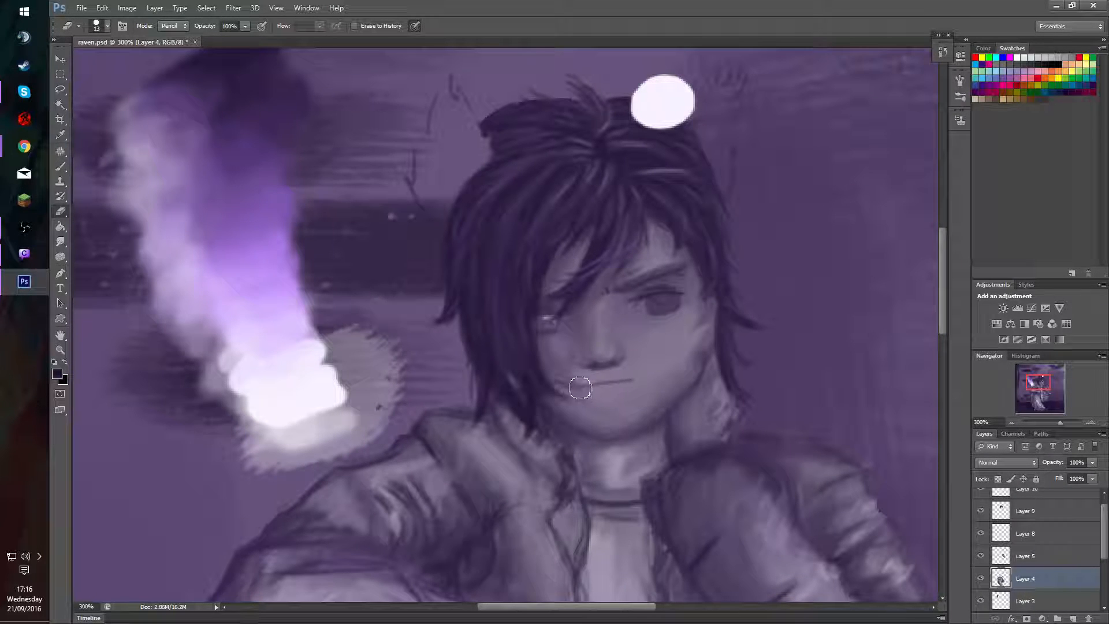
mouse_move(580, 387)
left_mouse_down()
mouse_move(622, 379)
mouse_move(646, 389)
left_mouse_up()
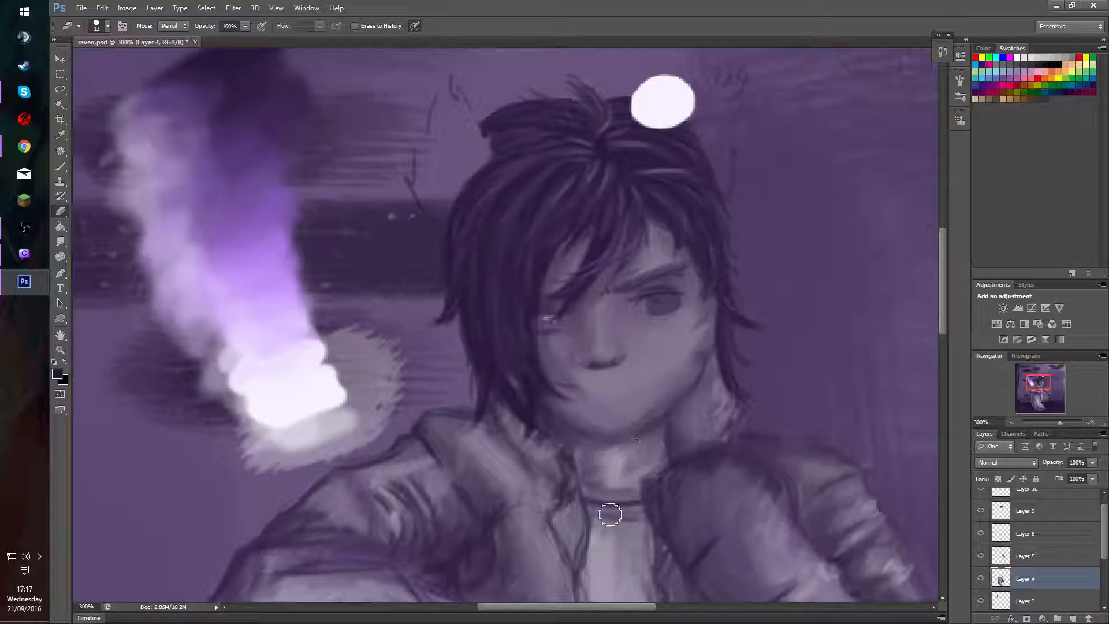
Shade the upper part of the visible iris with a 5 px brush at 30% opacity, and reduce the brush to 2 px.
key("b")
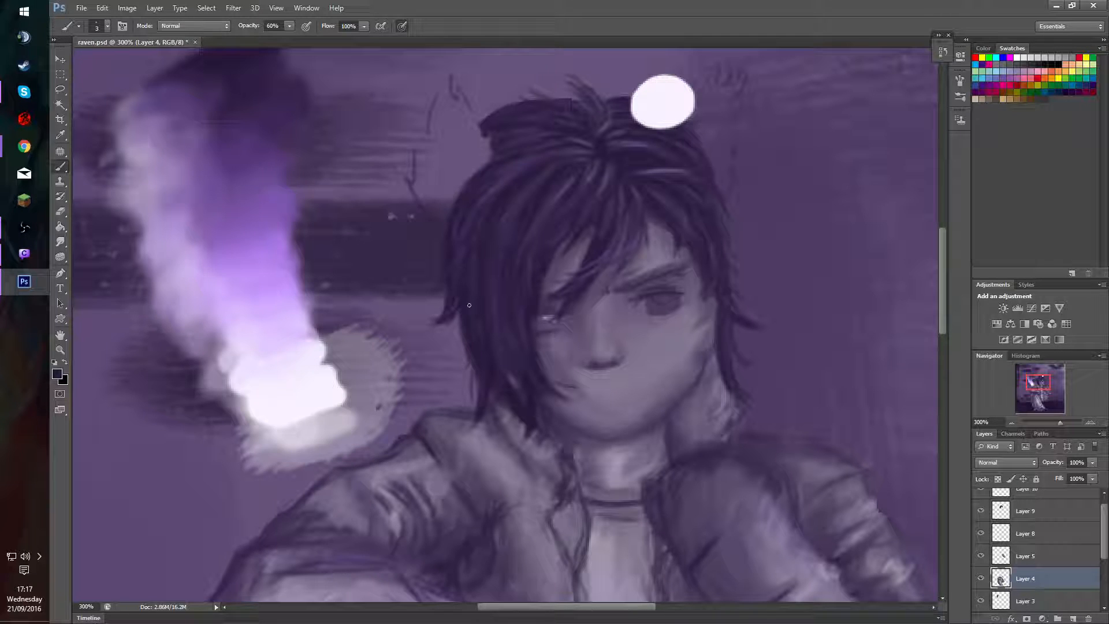
right_click(578, 337, "alt")
right_click(579, 341, "alt")
right_click(576, 336, "alt")
right_click(659, 308, "alt")
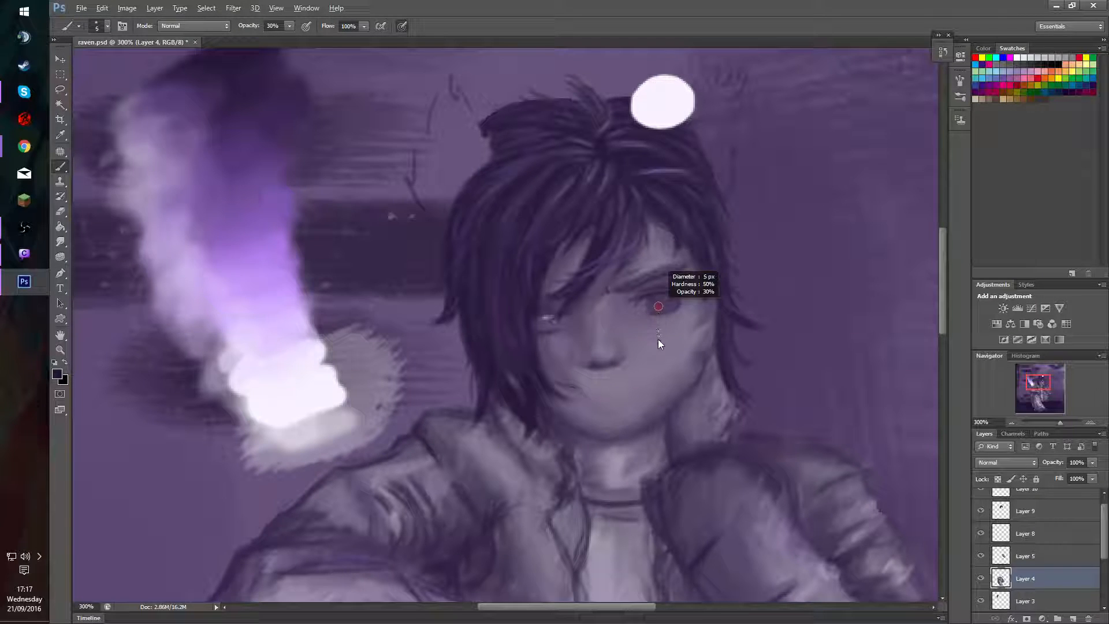
right_click(666, 304, "alt")
mouse_move(671, 290)
left_mouse_down()
mouse_move(641, 304)
mouse_move(671, 294)
mouse_move(653, 299)
left_mouse_up()
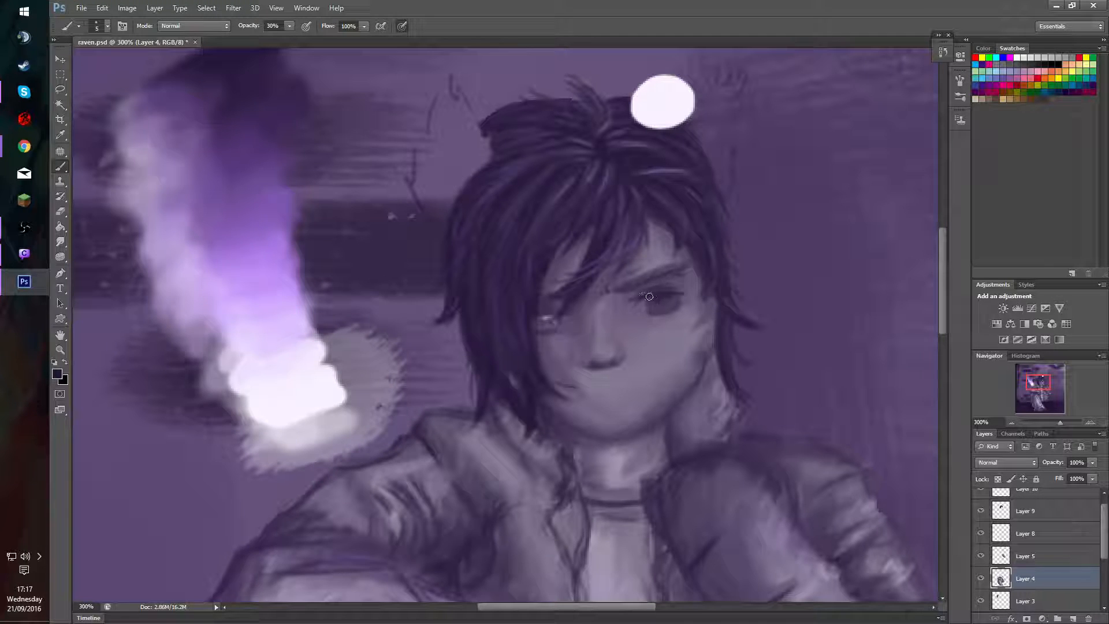
key("bracketleft")
key("bracketleft")
key("bracketleft")
Check Layer 10's content by toggling its visibility, and hide Layer 9 and Layer 8 to expose the covered eye.
scroll(1081, 529, "up", 1)
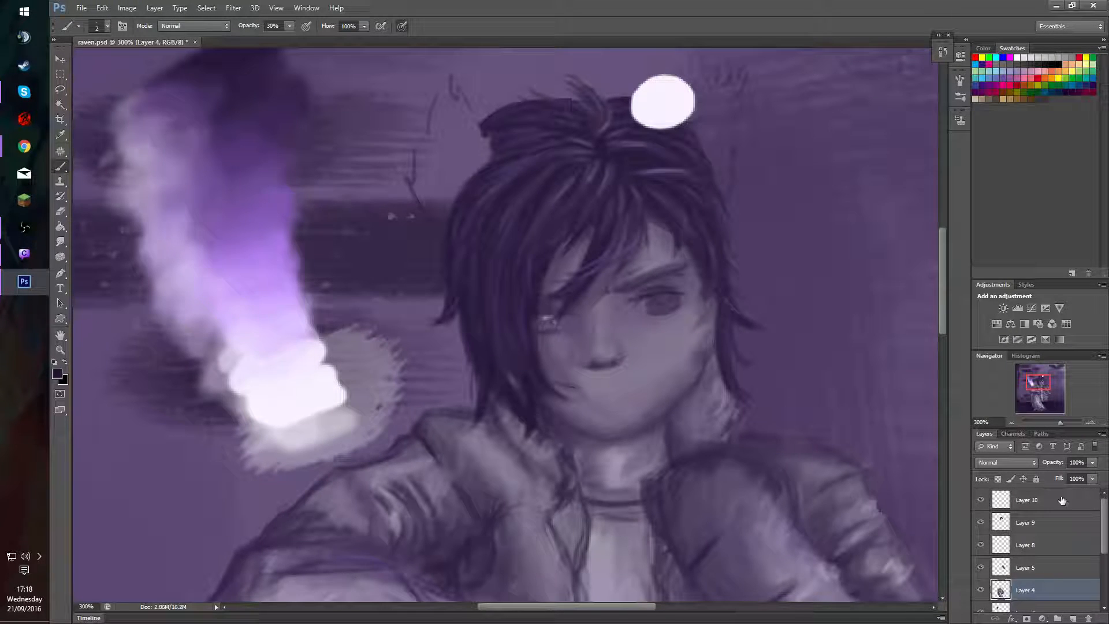
left_click(982, 500)
left_click(983, 500)
left_click(981, 523)
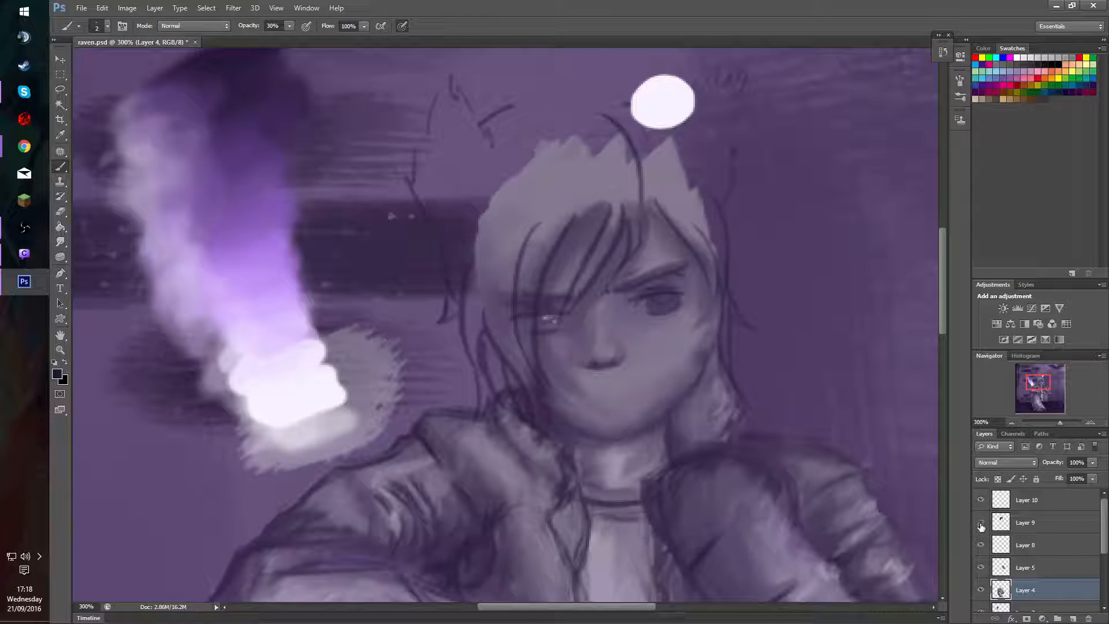
left_click(983, 545)
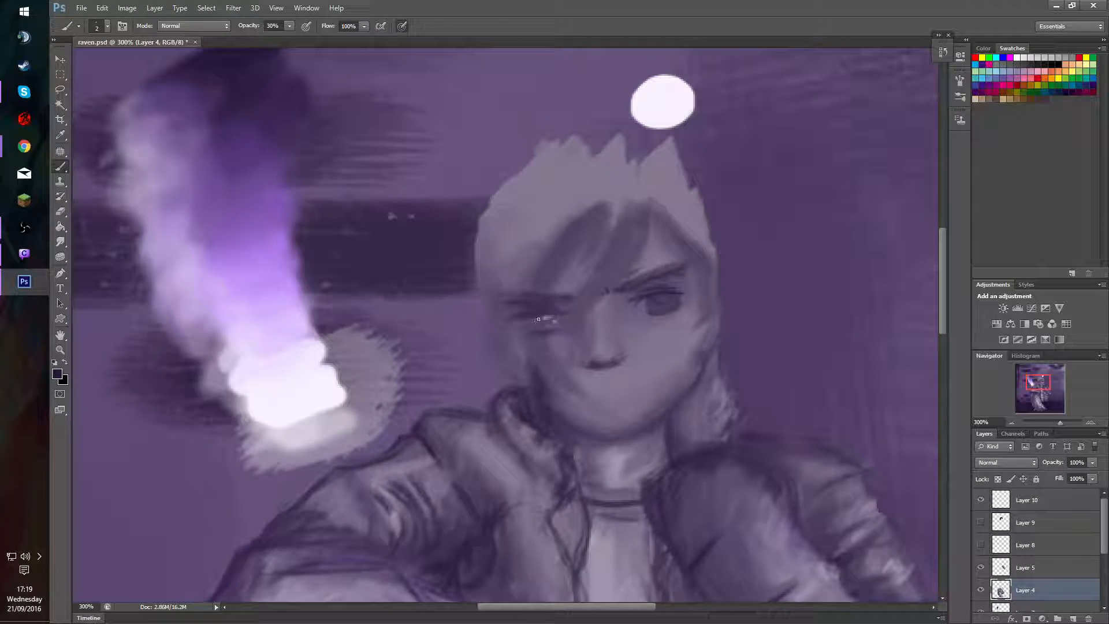
Darken both eyebrows and the frown crease between them on Layer 4 with a 2 px brush, raising its opacity to 80%.
key("8")
mouse_move(498, 247)
left_mouse_down()
mouse_move(487, 507)
mouse_move(490, 495)
left_mouse_up()
key("e")
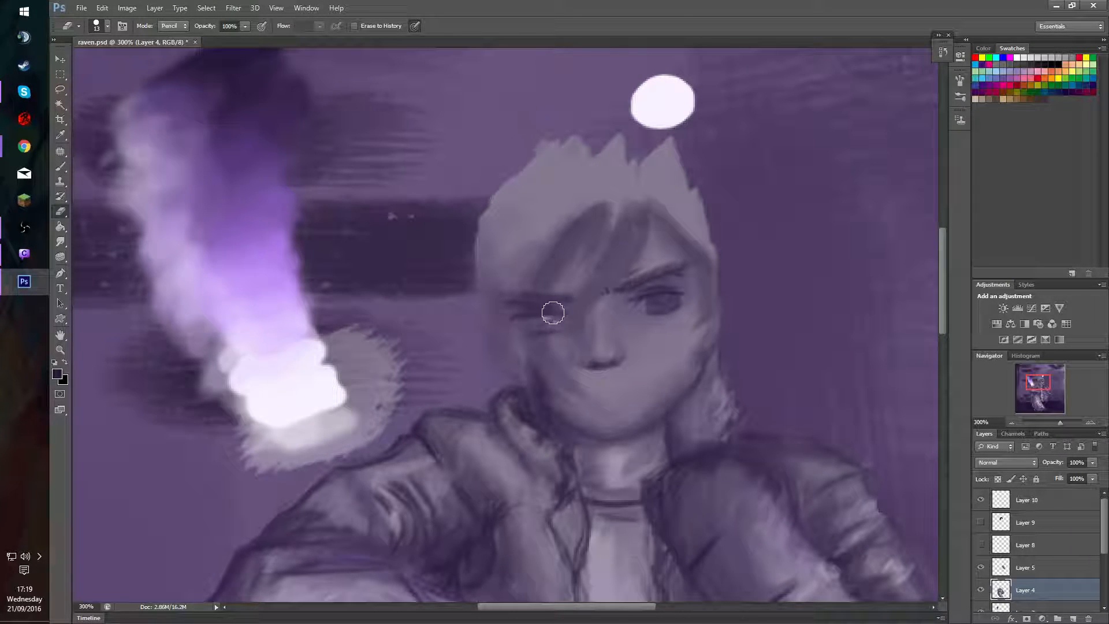
key("b")
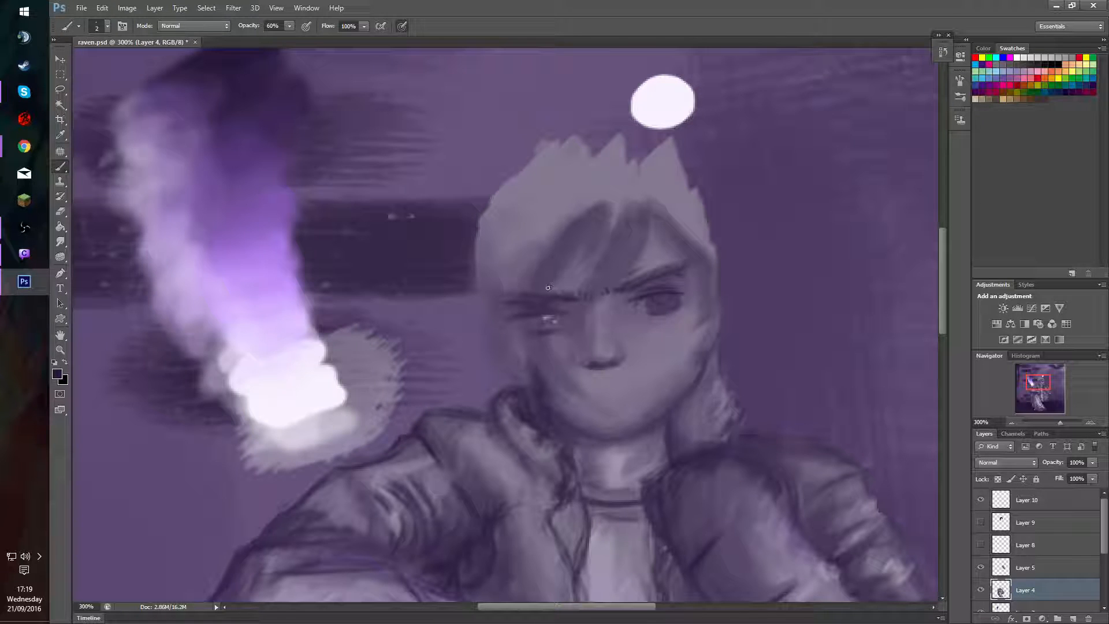
right_click(610, 296, "alt")
key("8")
mouse_move(1038, 382)
left_mouse_down()
mouse_move(1042, 405)
mouse_move(1023, 389)
mouse_move(1055, 406)
mouse_move(1036, 378)
left_mouse_up()
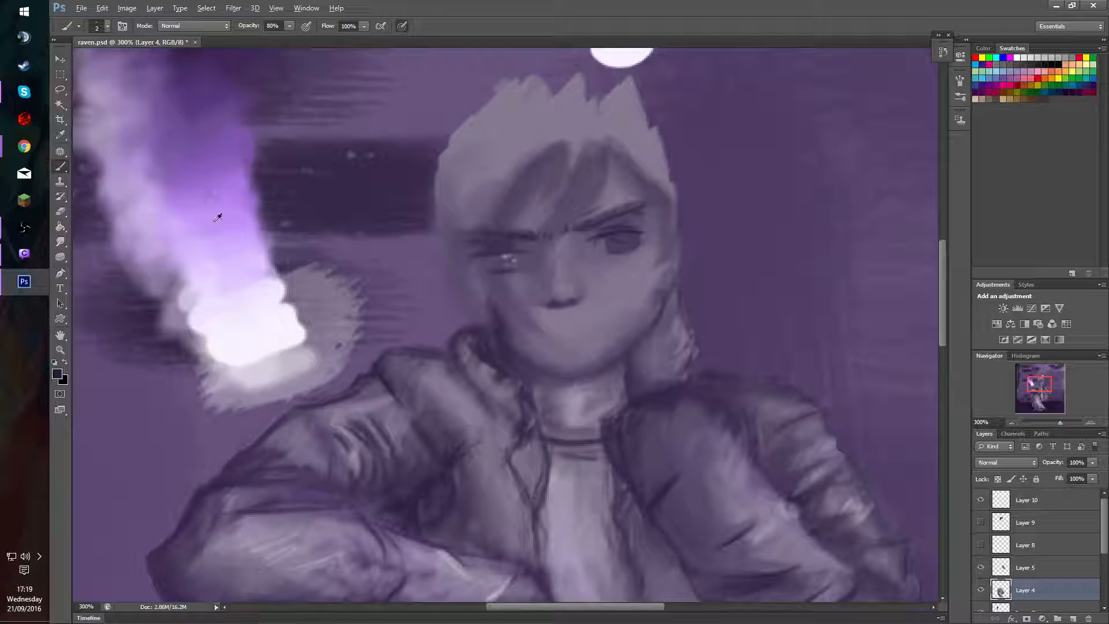
Add short dark strokes to the outer end of the eyebrow above the covered eye on Layer 4.
left_click(250, 296, "alt")
left_click_drag(475, 227, 482, 236)
key("alt")
left_click_drag(1041, 384, 1042, 378)
key("x")
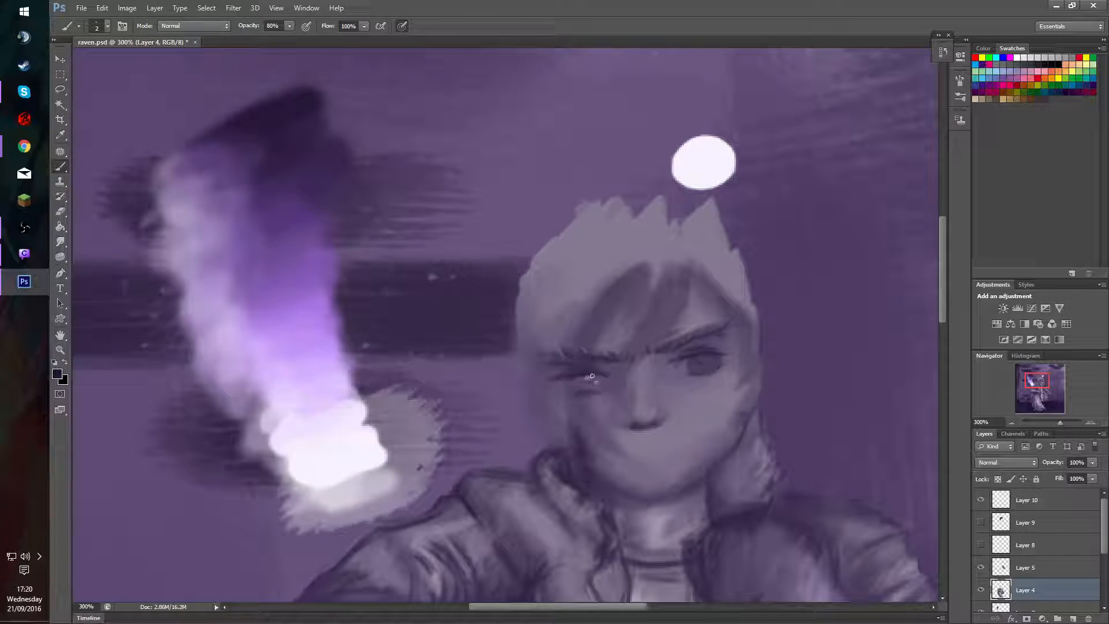
Try to paint over the covered eye and its white marks with a sampled face tone and a 12 px brush.
key("e")
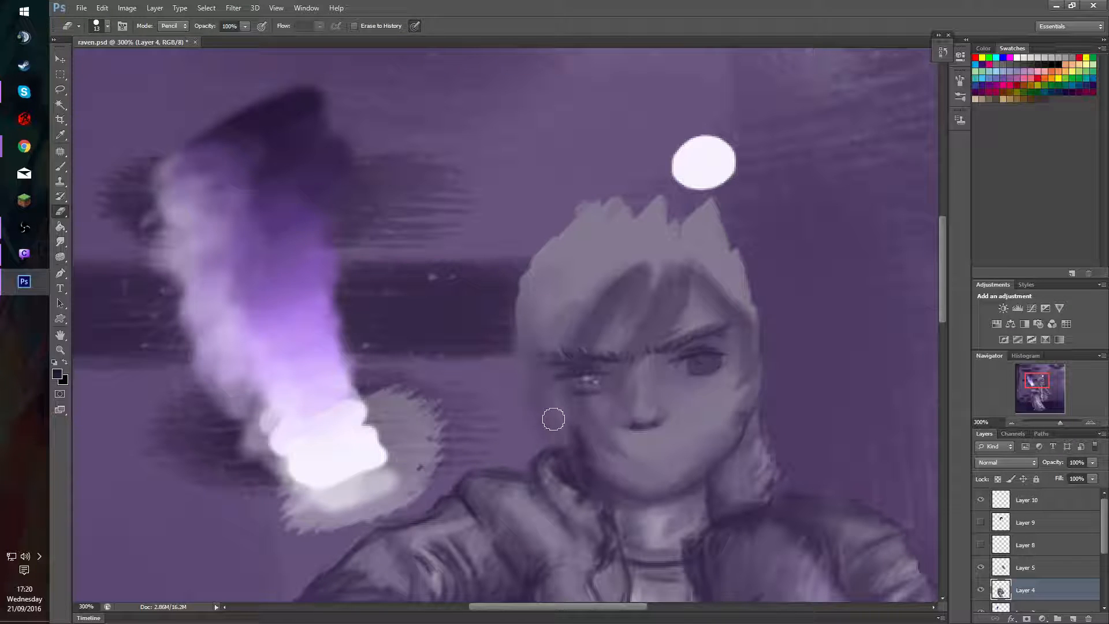
key("b")
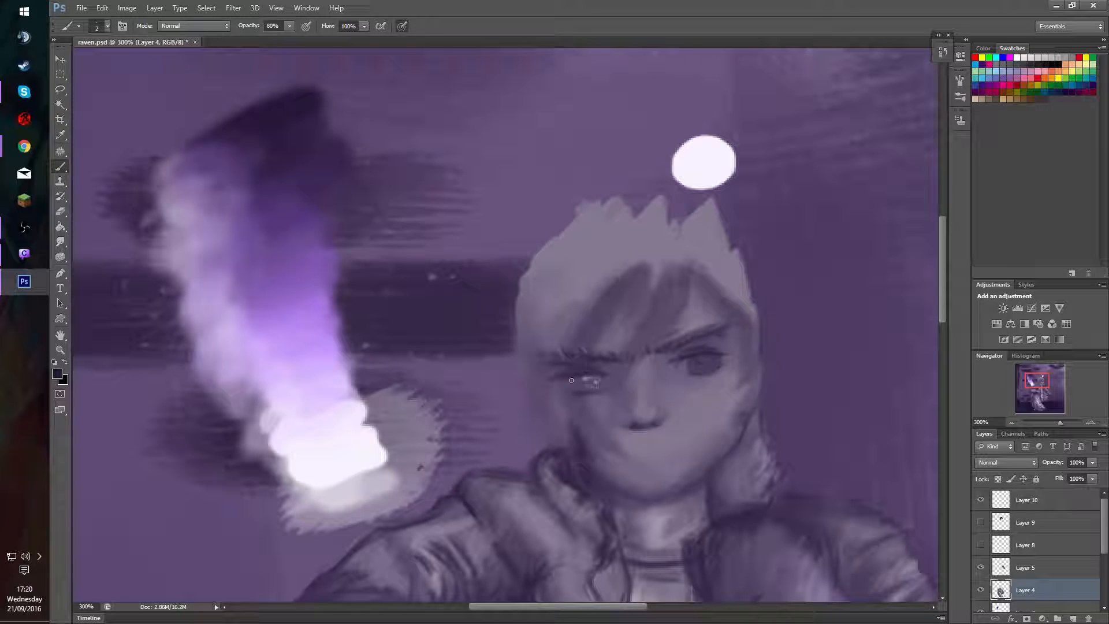
mouse_move(582, 377)
left_mouse_down()
mouse_move(594, 406)
mouse_move(570, 344)
mouse_move(610, 383)
mouse_move(586, 345)
mouse_move(590, 328)
mouse_move(576, 394)
mouse_move(585, 368)
mouse_move(589, 383)
mouse_move(601, 366)
mouse_move(593, 395)
mouse_move(598, 368)
mouse_move(604, 387)
mouse_move(599, 397)
mouse_move(603, 386)
mouse_move(561, 378)
left_mouse_up()
key("ctrl+z")
left_click(590, 330, "alt")
left_click(606, 371, "alt")
left_click(599, 398, "alt")
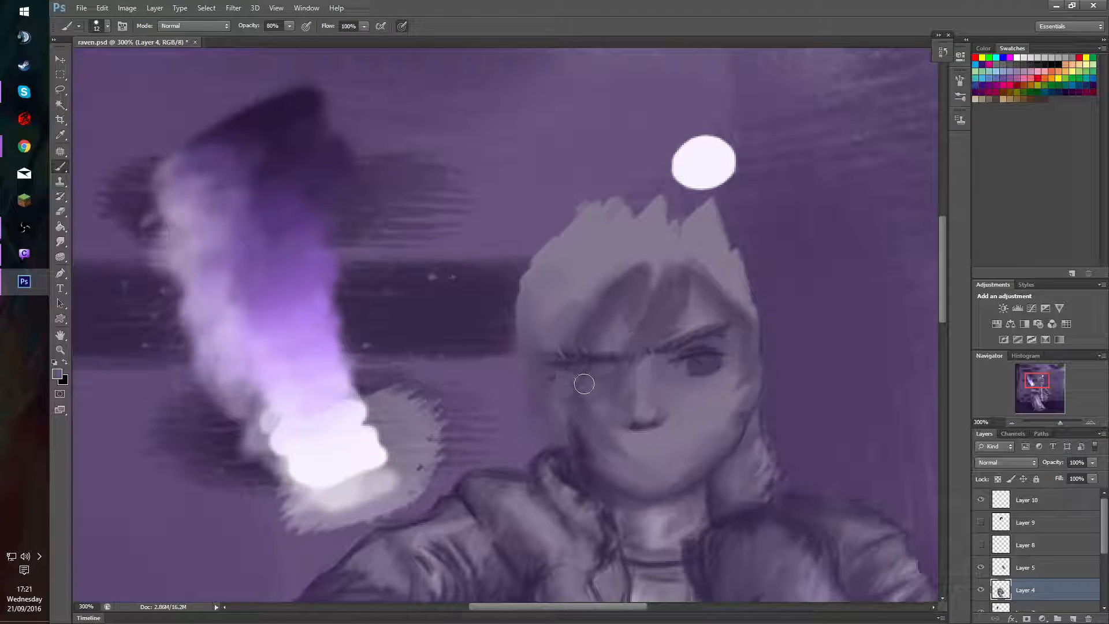
key("e")
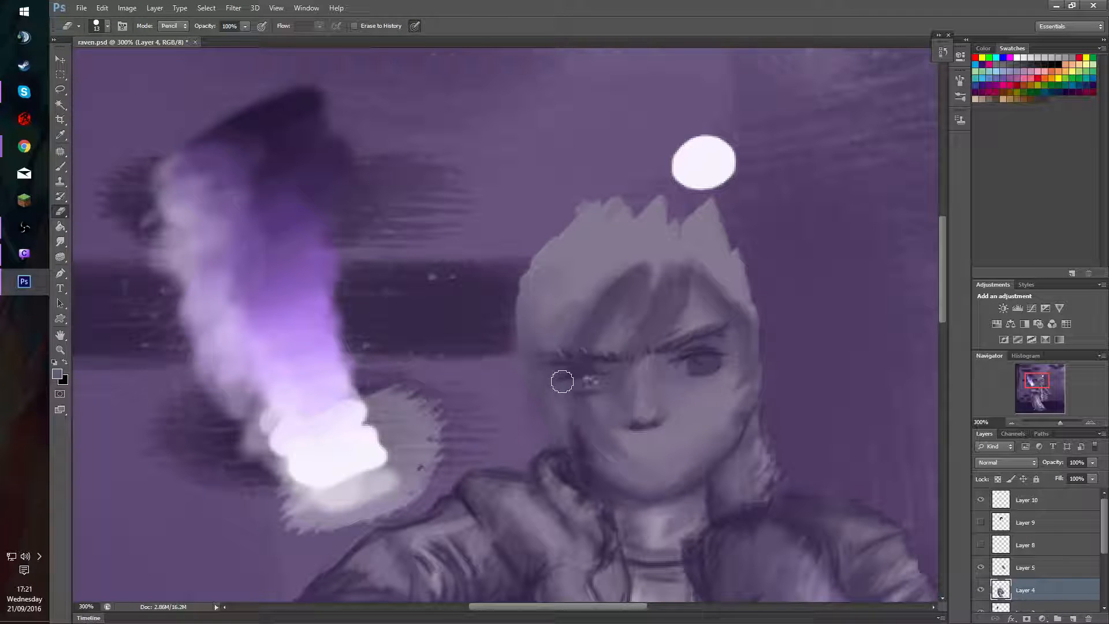
key("b")
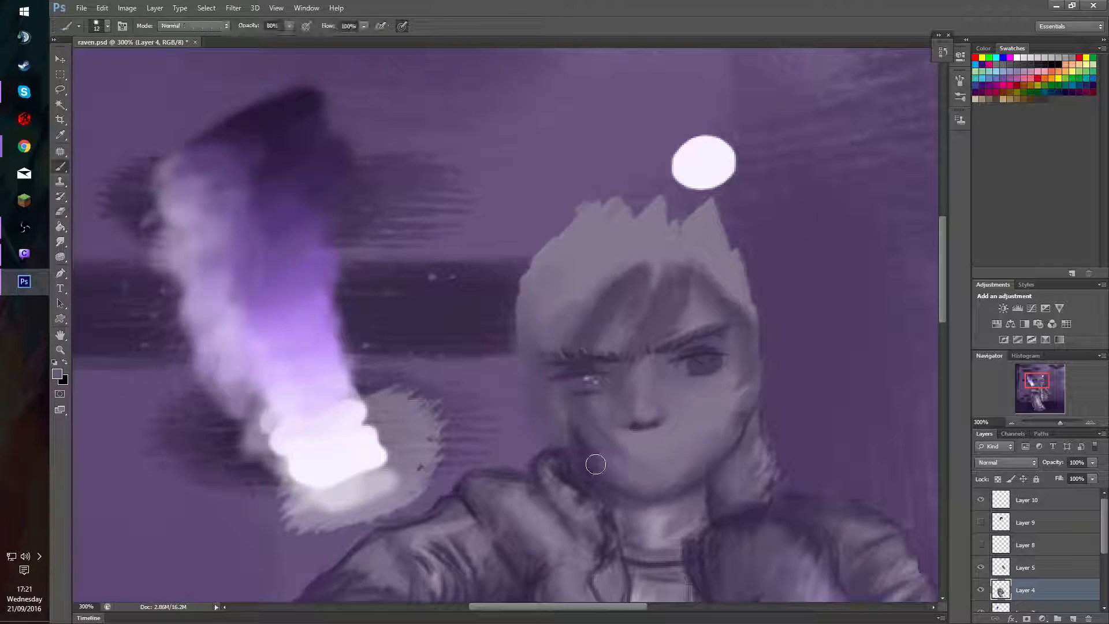
Paint out the white marks in the covered eye and outline it in dark purple with a 2 px brush at 80% opacity.
left_click(587, 386, "alt")
key("super")
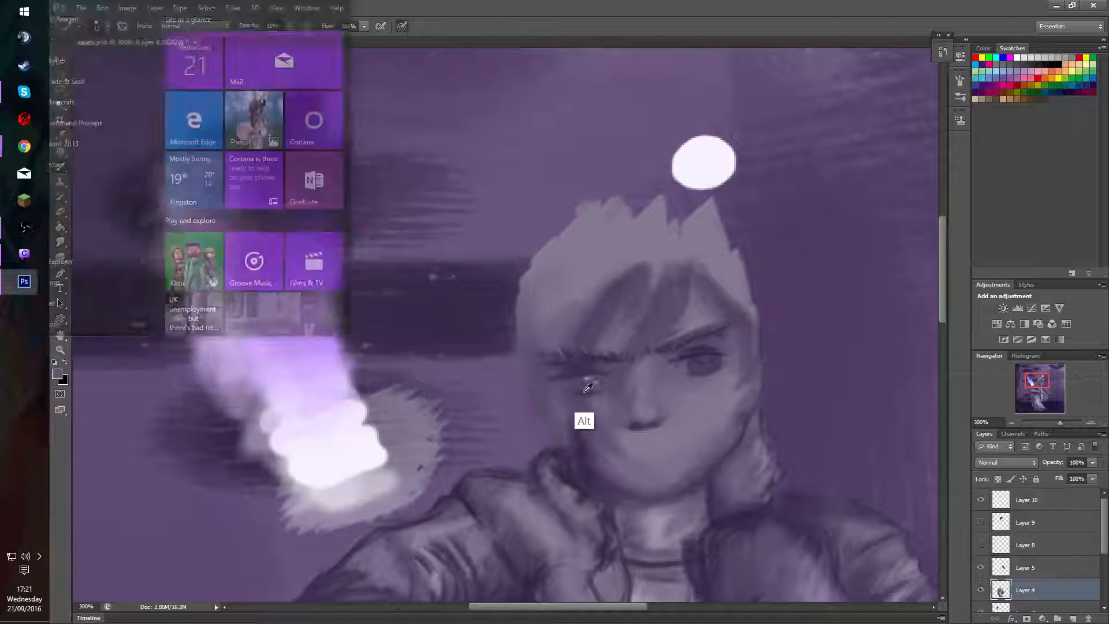
right_click(589, 376, "alt")
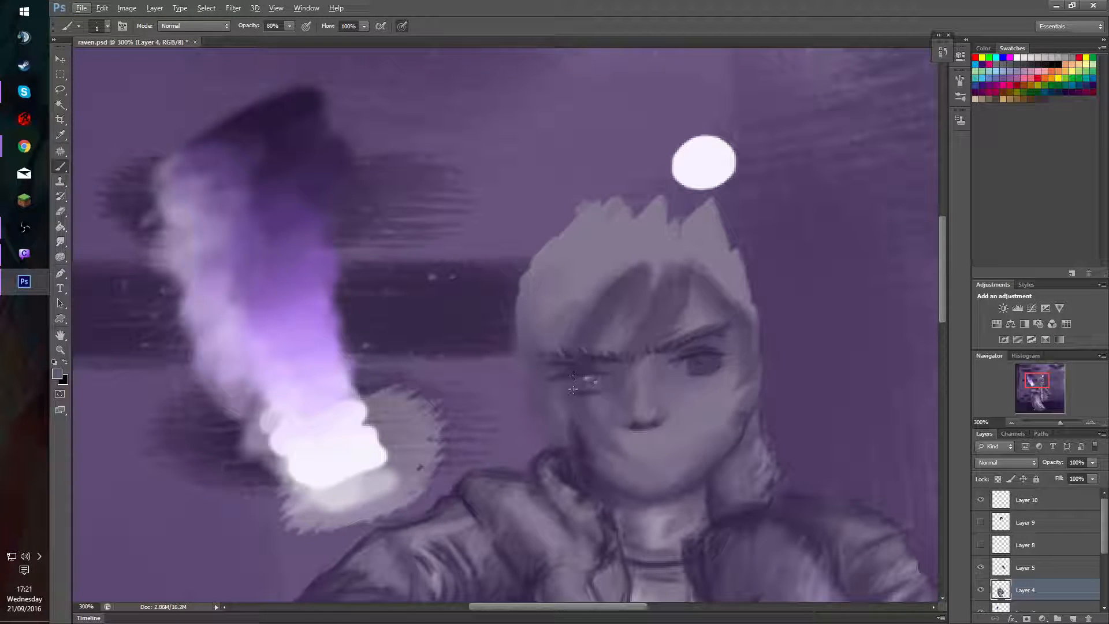
key("bracketright")
key("bracketright")
key("bracketright")
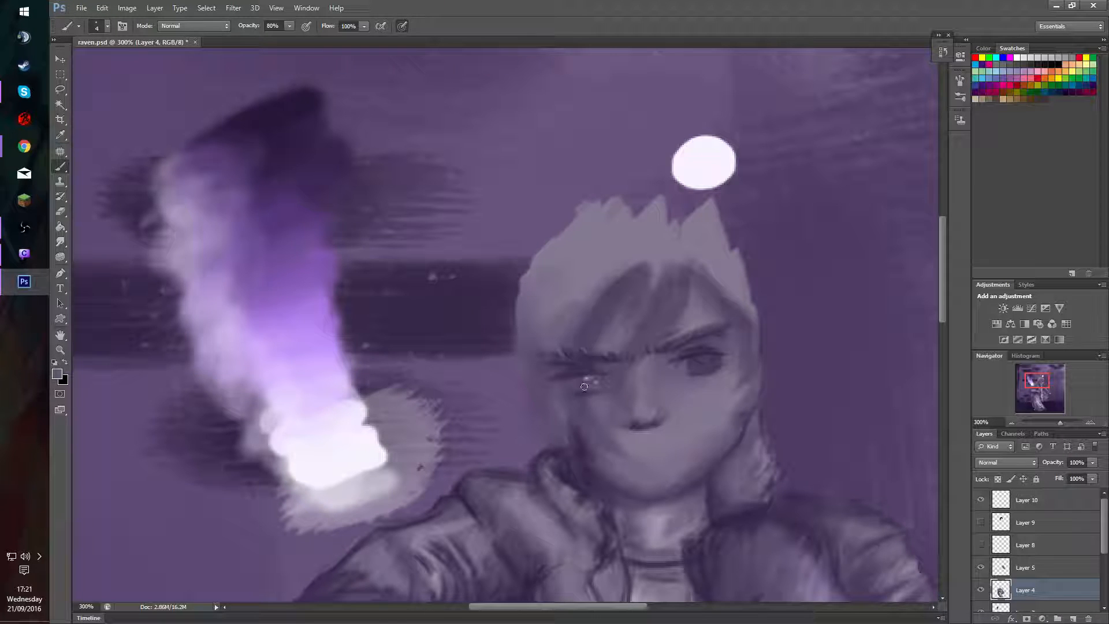
right_click(599, 378, "alt")
left_click(298, 111, "alt")
left_click(554, 367, "alt")
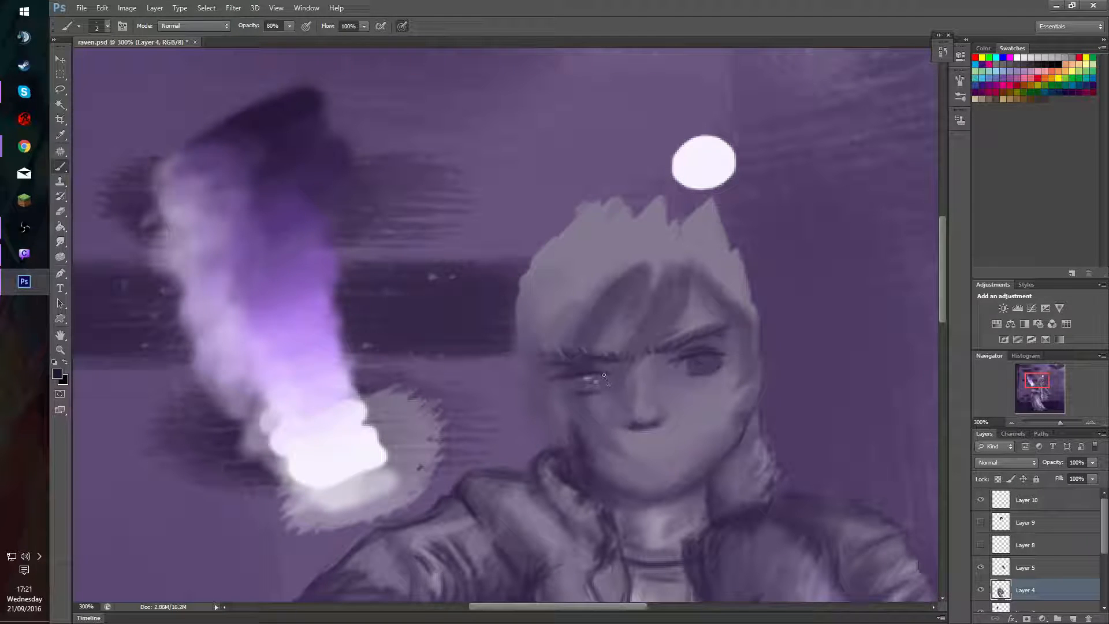
left_click_drag(603, 375, 598, 389)
left_click_drag(564, 380, 586, 375)
Softly shade the covered eye and the skin around the eye and brow with an 11 px brush at 20% opacity.
left_click(595, 366, "alt")
right_click(594, 367, "alt")
key("2")
left_click(578, 368, "alt")
mouse_move(577, 366)
left_mouse_down()
mouse_move(612, 365)
mouse_move(558, 370)
mouse_move(618, 369)
mouse_move(569, 369)
mouse_move(543, 423)
mouse_move(610, 381)
mouse_move(589, 398)
mouse_move(557, 375)
mouse_move(580, 365)
mouse_move(566, 393)
mouse_move(573, 399)
mouse_move(570, 378)
mouse_move(579, 401)
mouse_move(570, 371)
mouse_move(589, 411)
mouse_move(591, 352)
mouse_move(588, 430)
left_mouse_up()
left_click(595, 366, "alt")
mouse_move(588, 388)
left_mouse_down()
mouse_move(577, 387)
mouse_move(585, 419)
mouse_move(572, 396)
mouse_move(580, 358)
mouse_move(584, 403)
mouse_move(589, 352)
mouse_move(601, 370)
mouse_move(587, 393)
mouse_move(592, 370)
left_mouse_up()
left_click(577, 368, "alt")
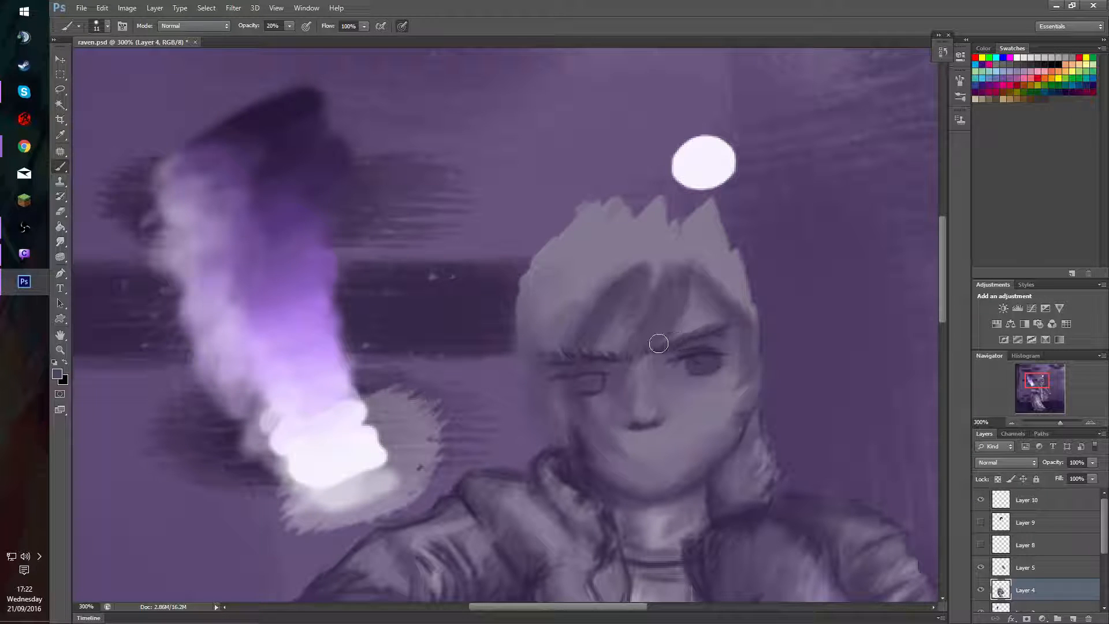
left_click_drag(659, 343, 632, 349)
mouse_move(579, 406)
left_mouse_down()
mouse_move(596, 364)
mouse_move(580, 380)
mouse_move(588, 388)
mouse_move(666, 372)
mouse_move(617, 390)
mouse_move(607, 372)
mouse_move(618, 386)
mouse_move(588, 378)
mouse_move(598, 387)
mouse_move(597, 378)
mouse_move(575, 386)
mouse_move(573, 419)
mouse_move(609, 350)
mouse_move(594, 389)
mouse_move(599, 427)
mouse_move(572, 384)
left_mouse_up()
Darken the covered eye's iris and upper lid in dark purple with a 2 px brush at 60% opacity.
key("6")
left_click(291, 119, "alt")
left_click_drag(582, 376, 607, 374)
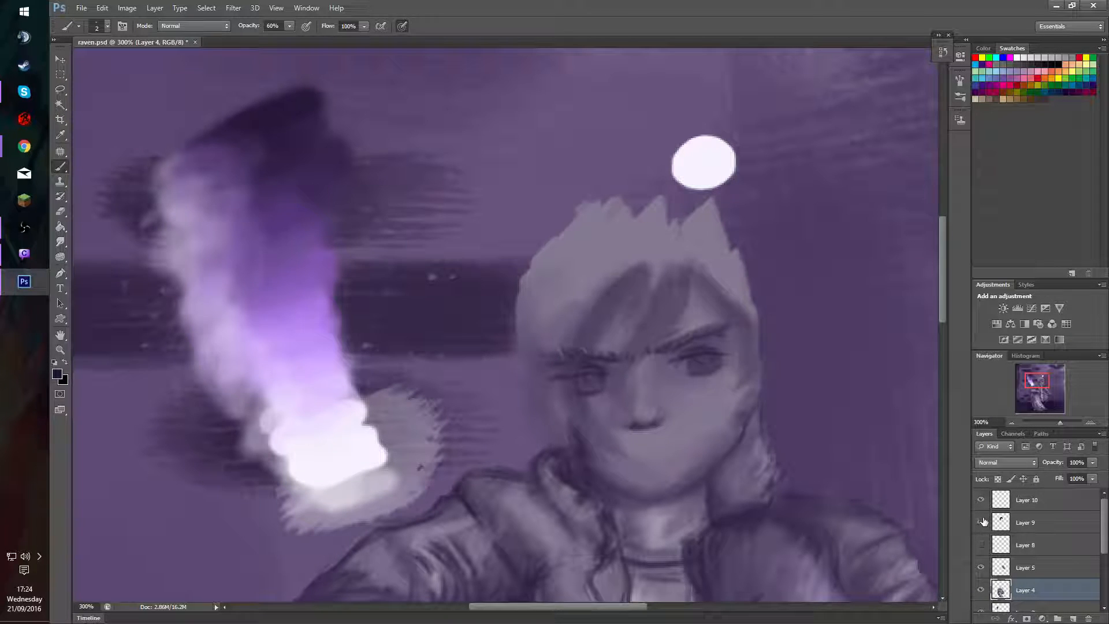
Show the hair on Layer 9 again, and toggle Layer 8 to compare its strokes, leaving both layers visible.
left_click(981, 545)
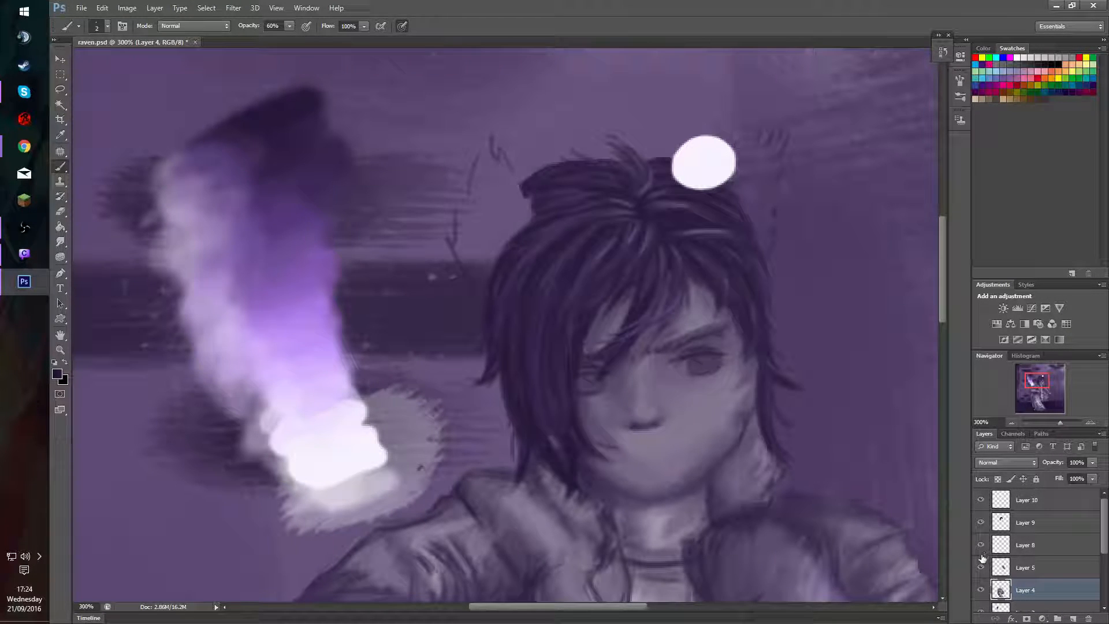
left_click(981, 545)
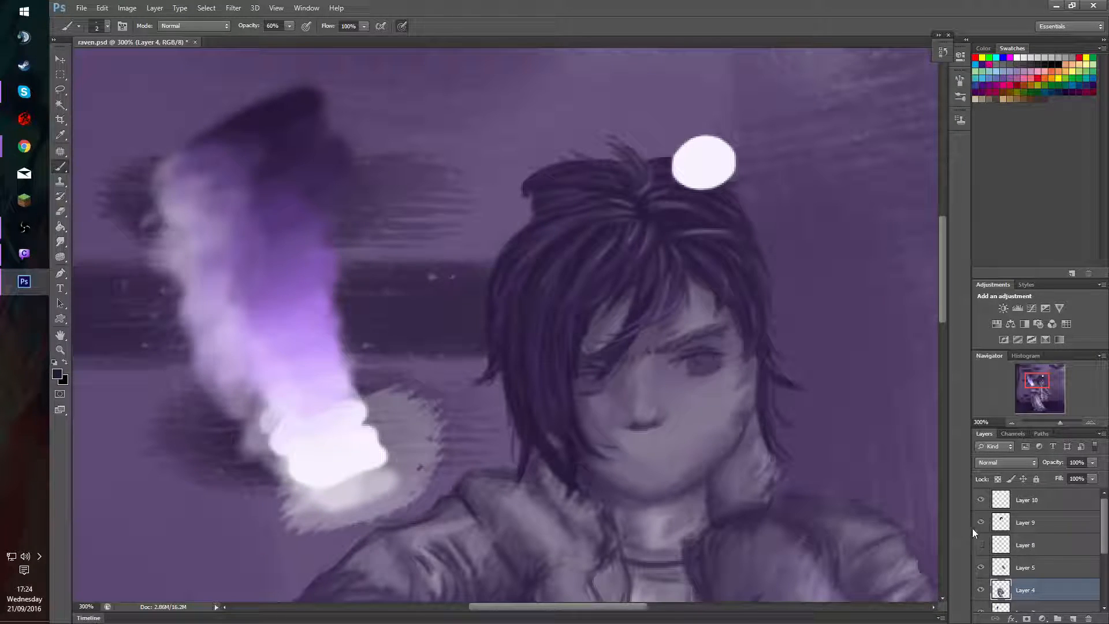
left_click(981, 544)
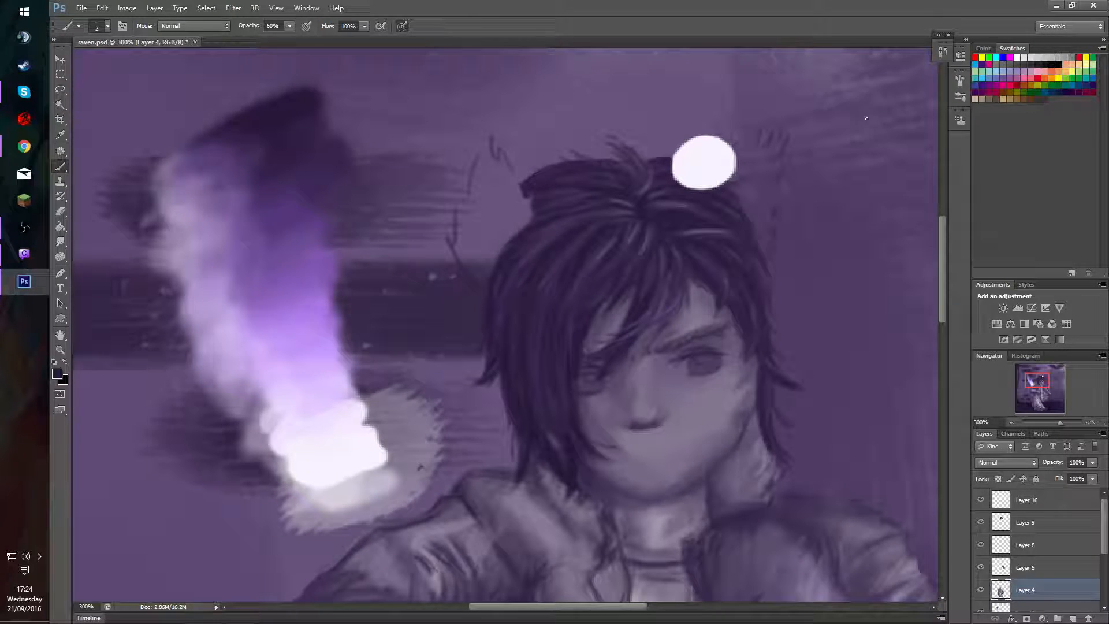
Lasso the uncovered eye on Layer 4 and shift it slightly toward the nose.
left_click_drag(641, 424, 651, 421)
key("v")
key("alt")
key("b")
key("l")
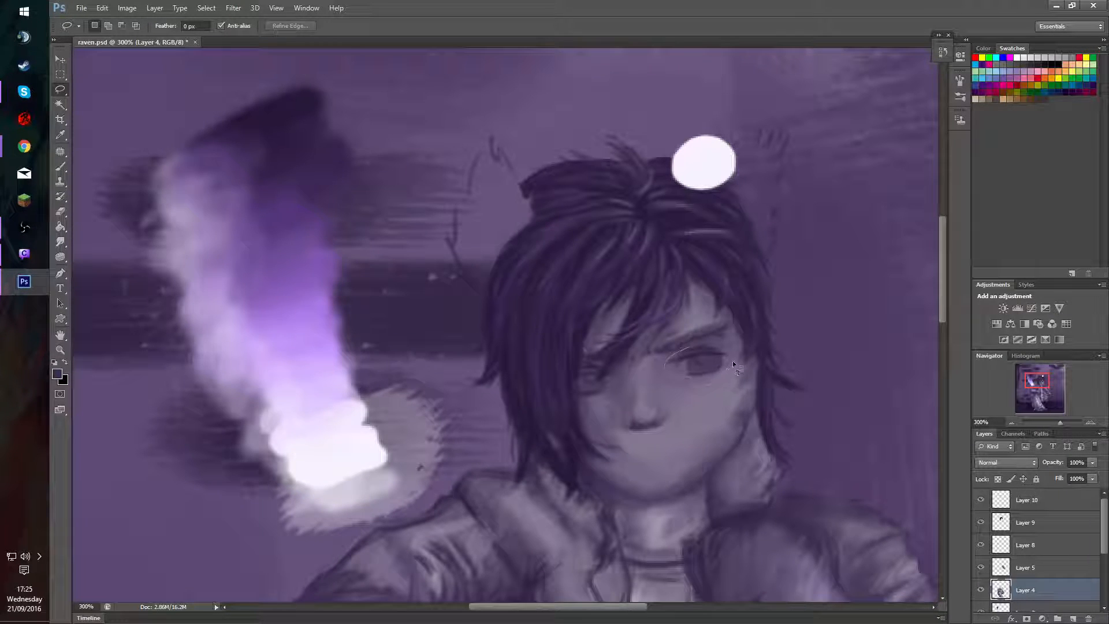
mouse_move(732, 361)
left_mouse_down()
mouse_move(715, 349)
mouse_move(701, 379)
mouse_move(700, 367)
left_mouse_up()
key("v")
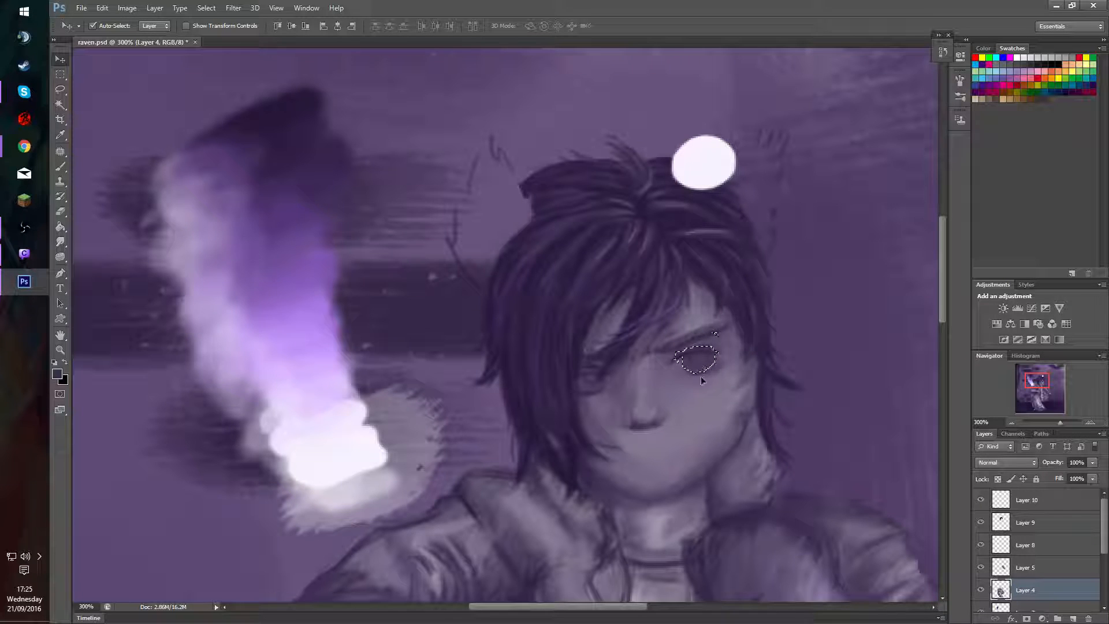
key("ctrl+d")
key("ctrl+z")
left_click_drag(698, 355, 695, 359)
key("ctrl+d")
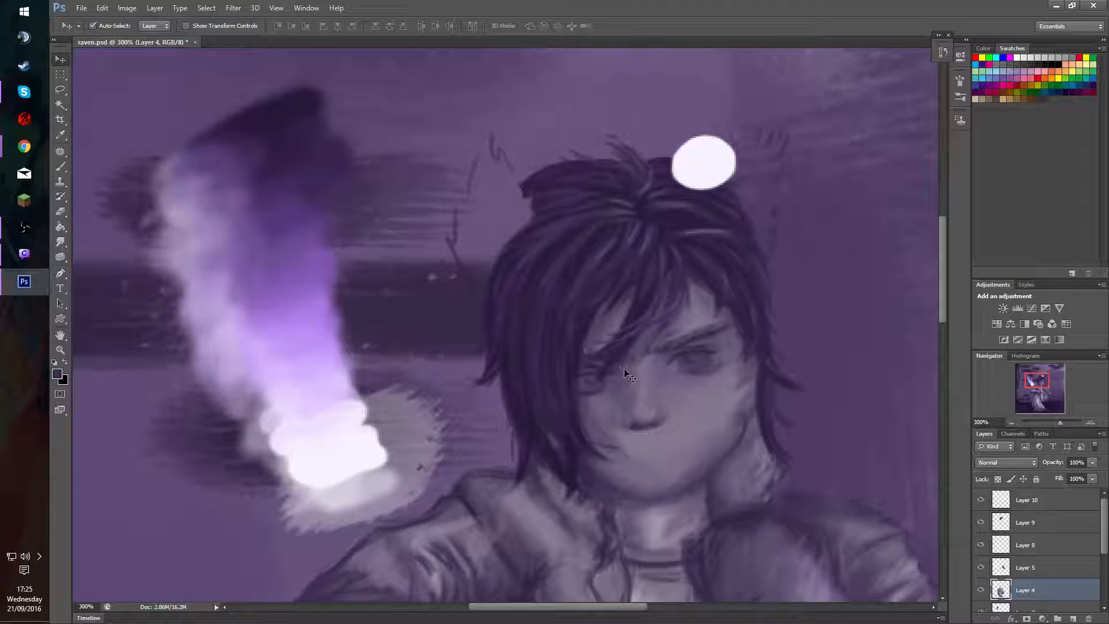
left_click(981, 522)
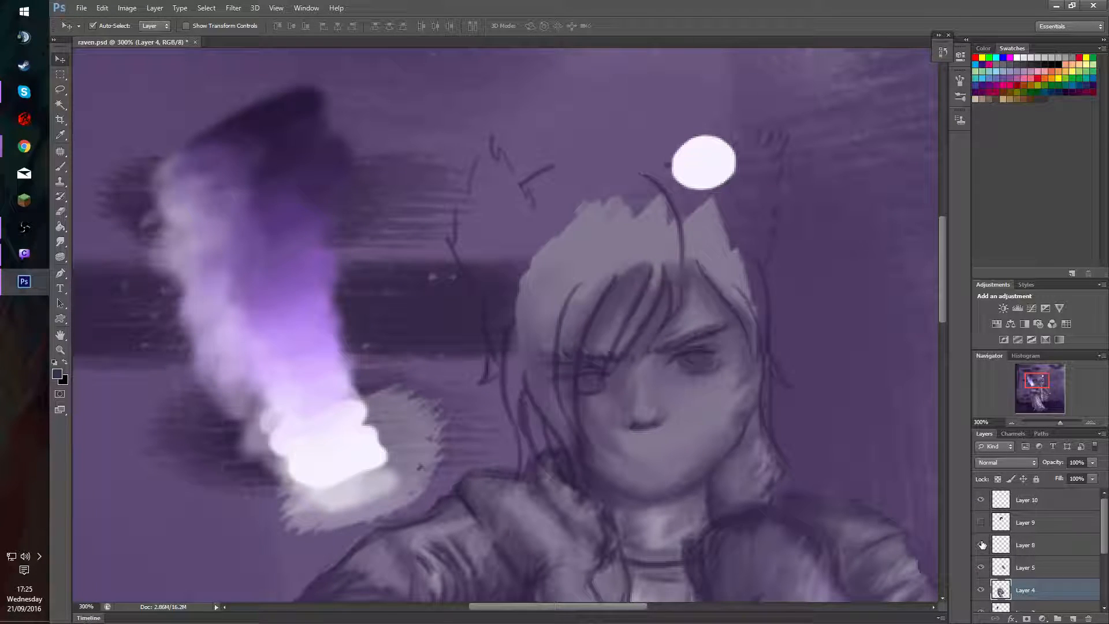
left_click(982, 545)
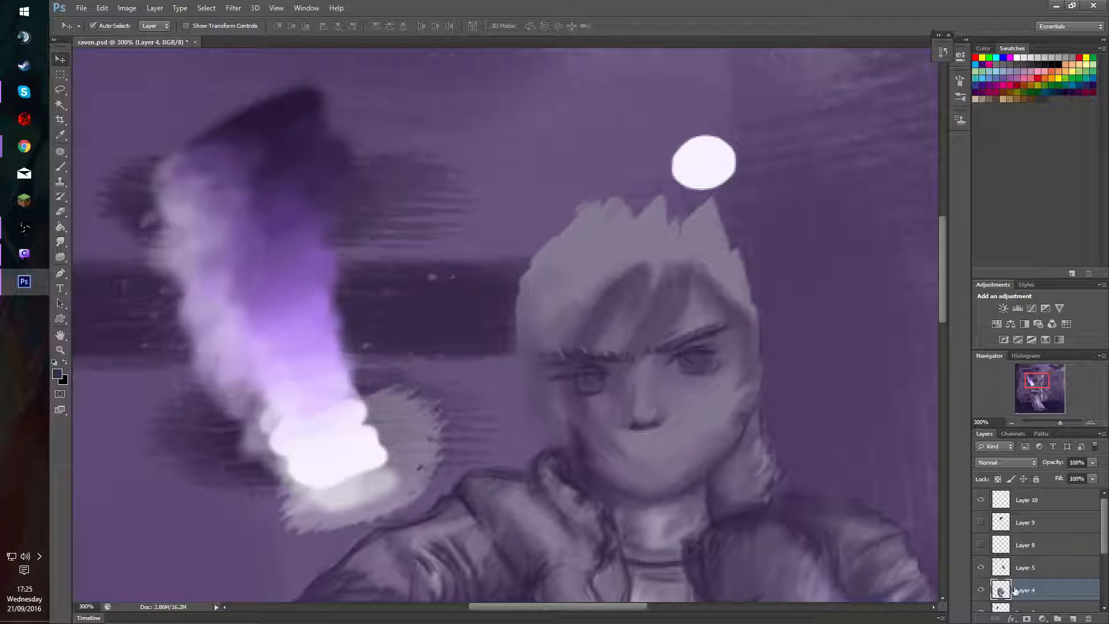
left_click(981, 545)
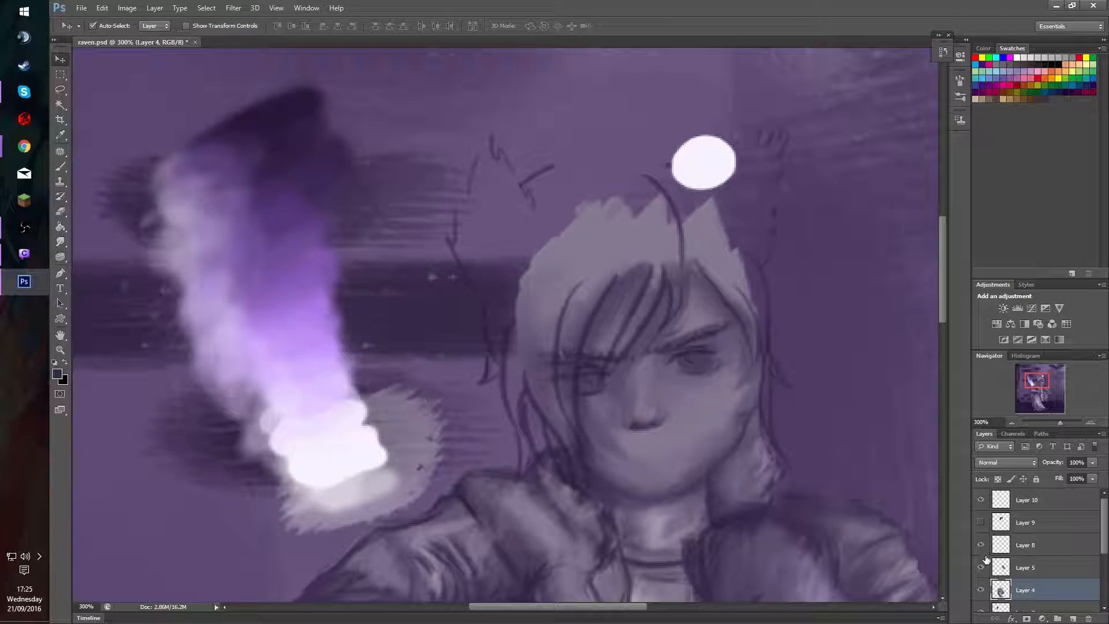
left_click(982, 545)
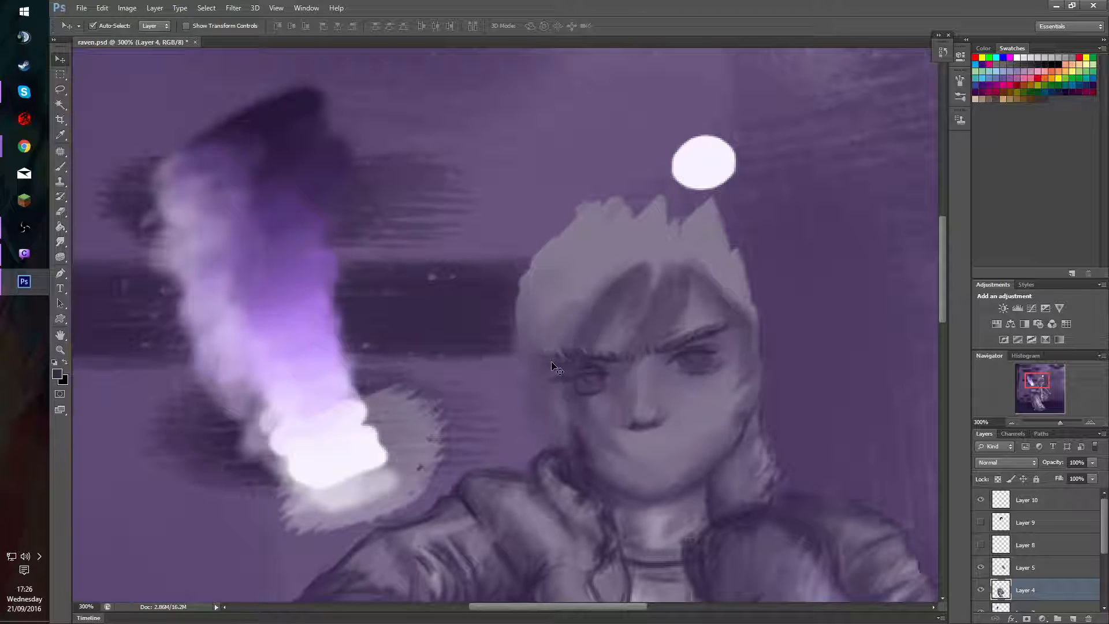
left_click_drag(560, 367, 559, 366)
key("ctrl+z")
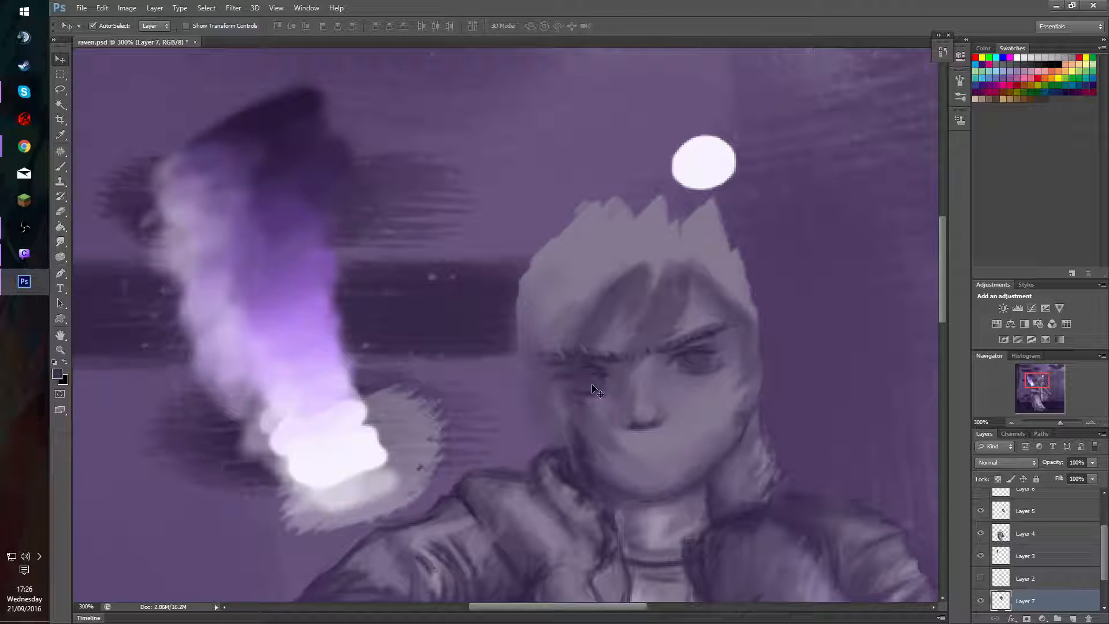
key("ctrl+alt+z")
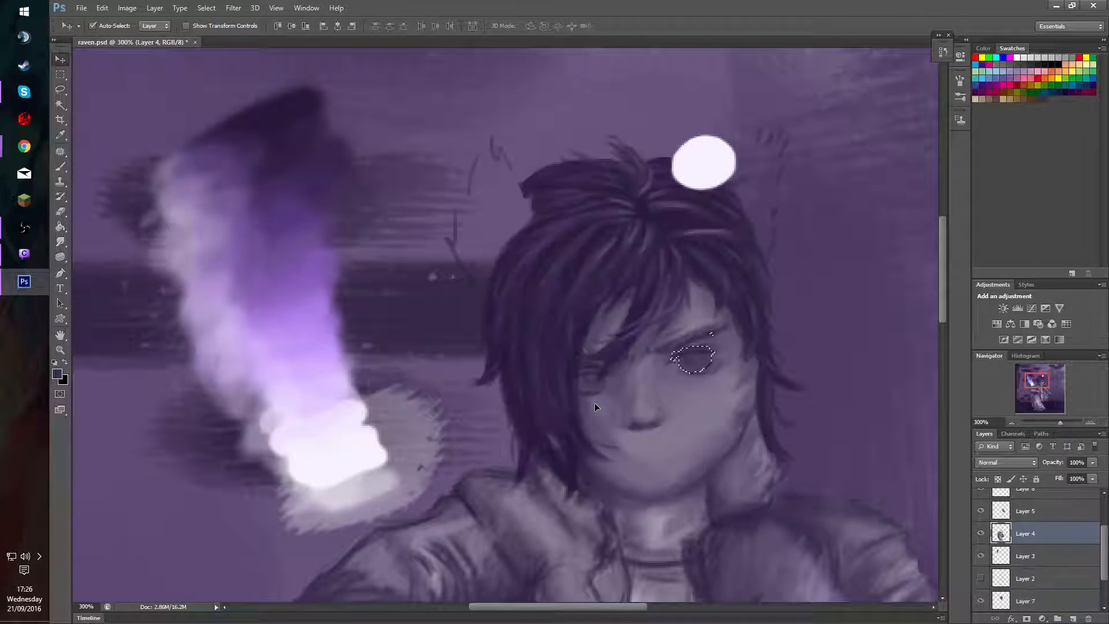
Toggle Layers 4 and 5 to compare what they hold, and hide the hair on Layer 9.
left_click(982, 534)
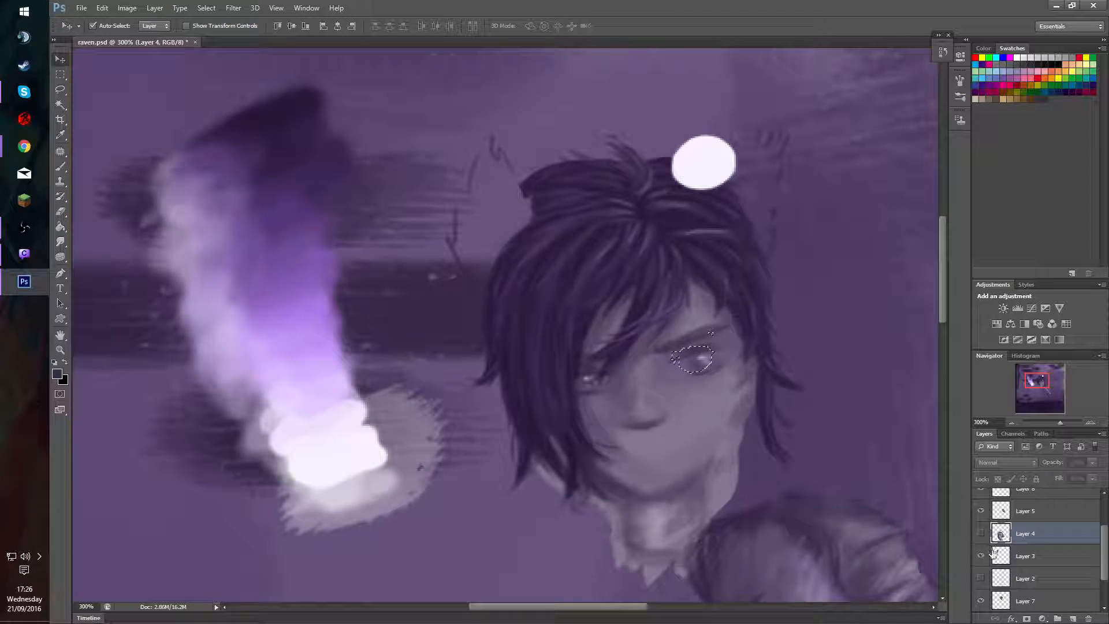
left_click(981, 534)
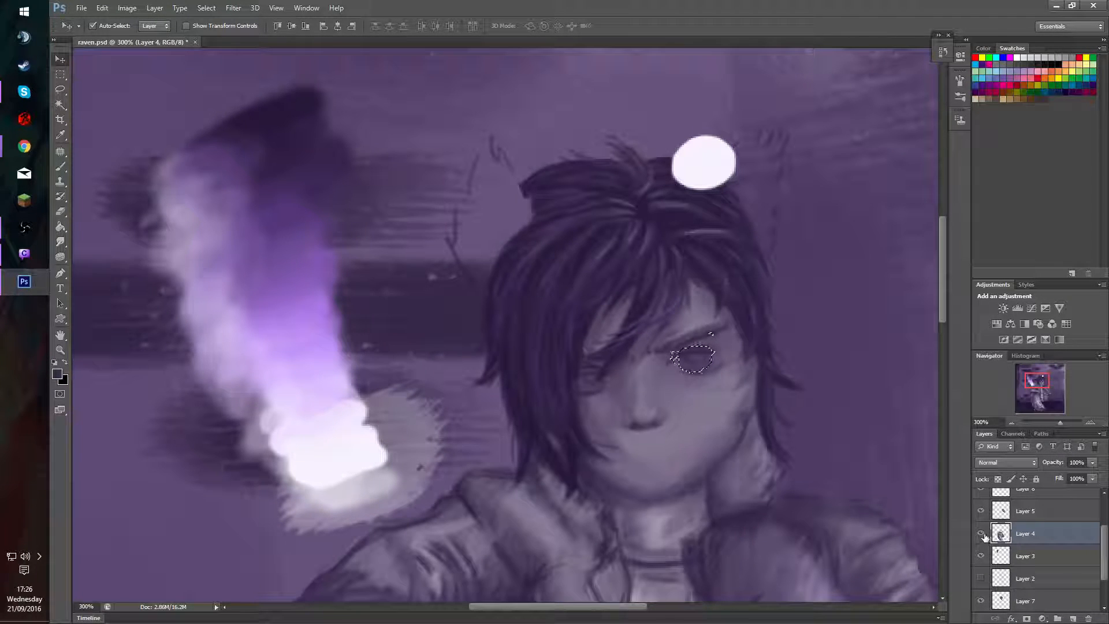
left_click(981, 510)
left_click(981, 510)
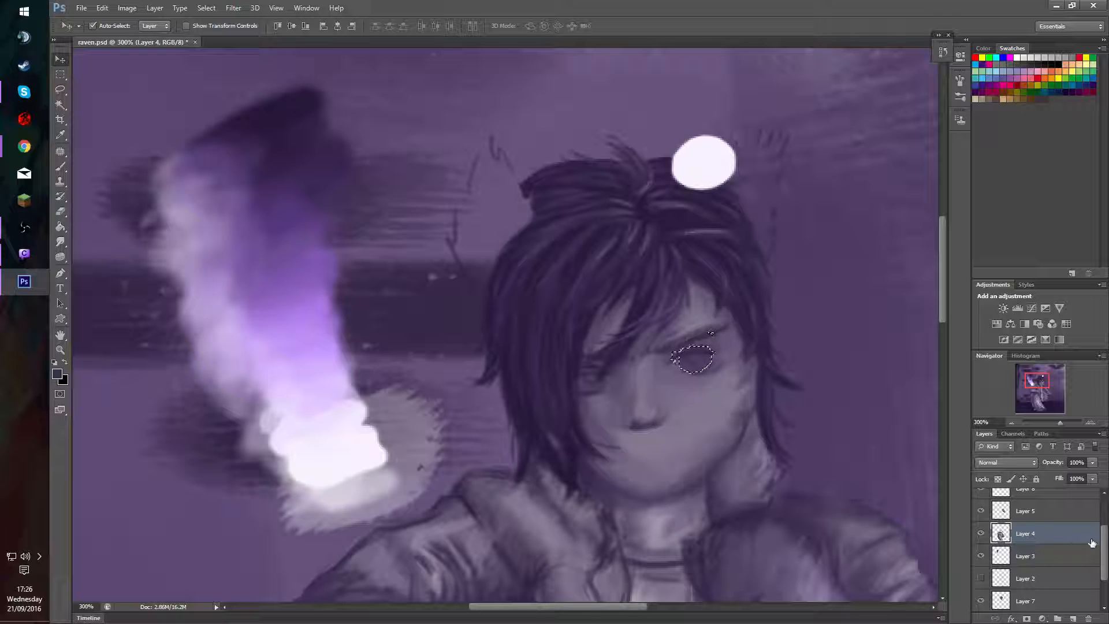
scroll(1040, 543, "up", 3)
left_click(981, 517)
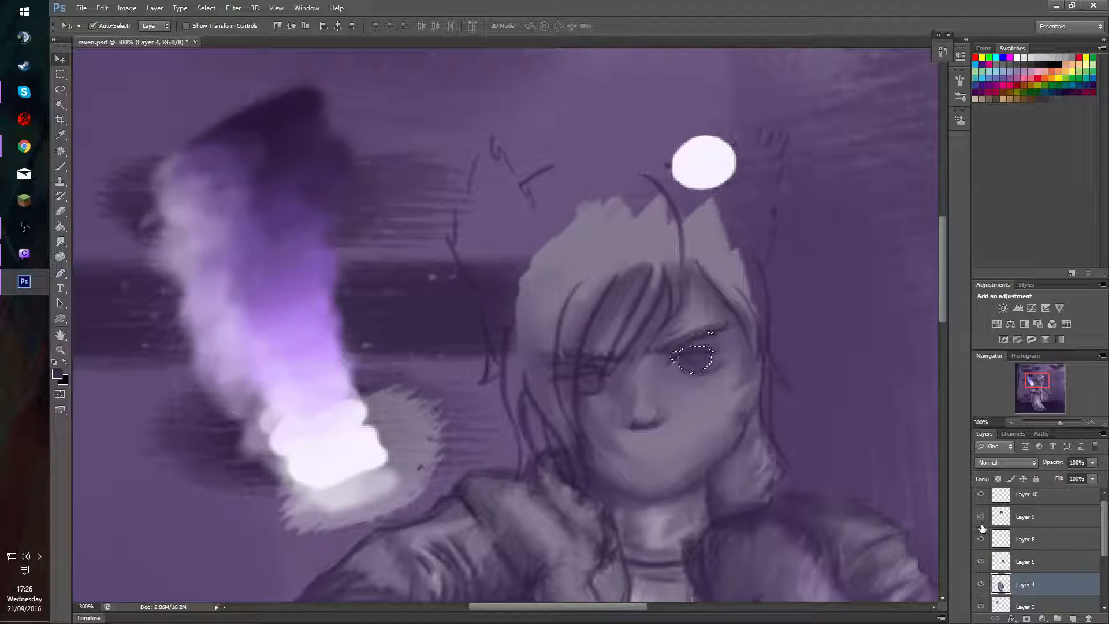
left_click(982, 518)
left_click(981, 518)
Nudge the selected uncovered eye into its final position and clear the selection.
key("ctrl+d")
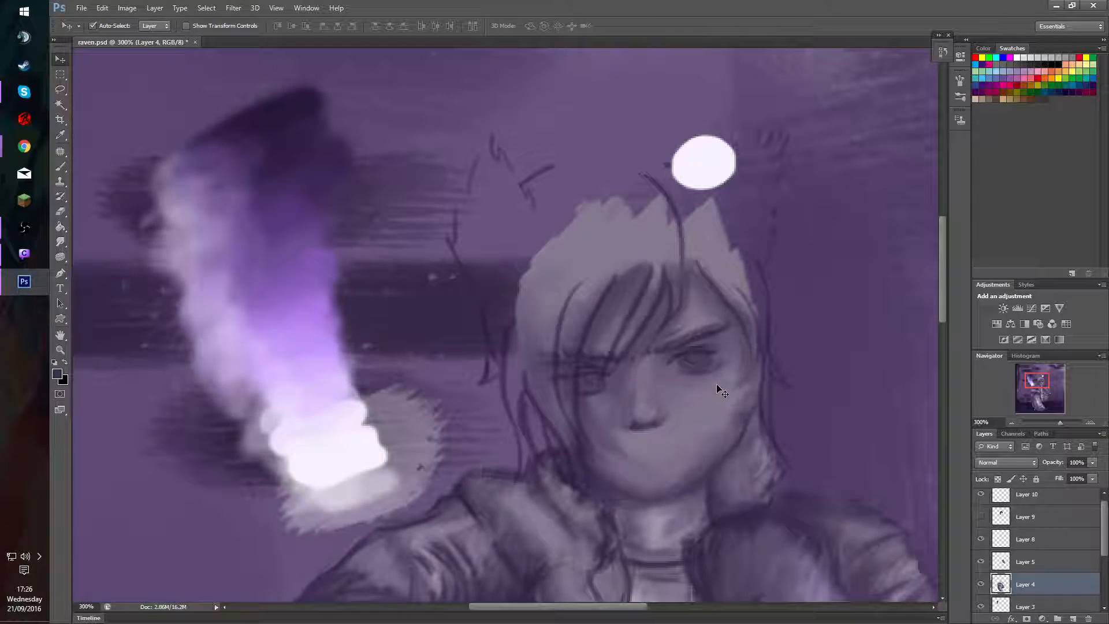
key("ctrl+z")
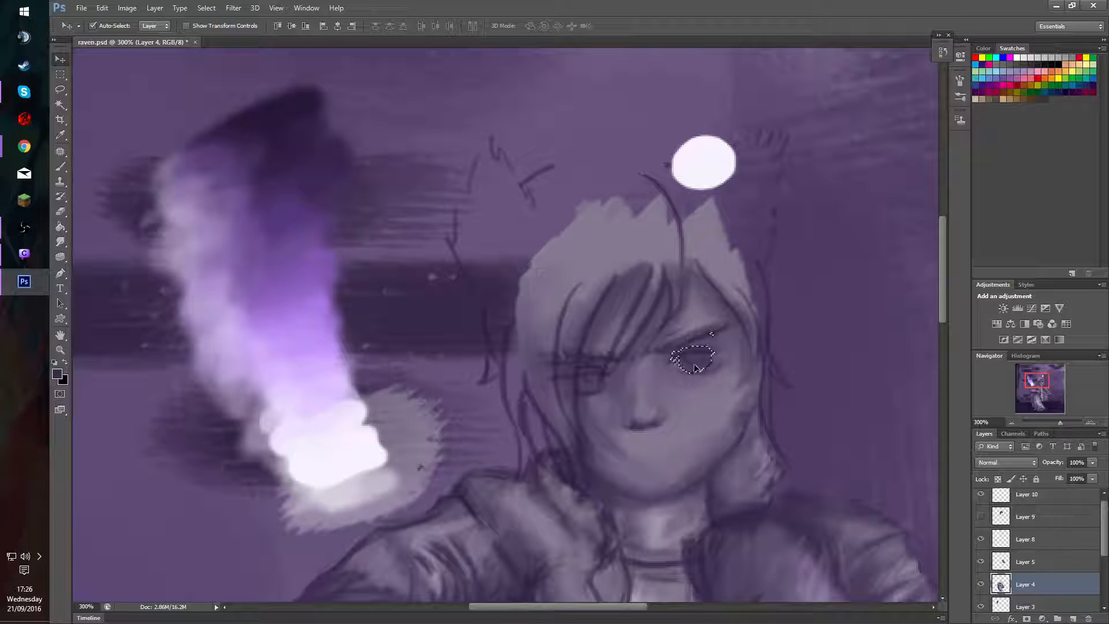
left_click_drag(698, 368, 699, 370)
key("ctrl+d")
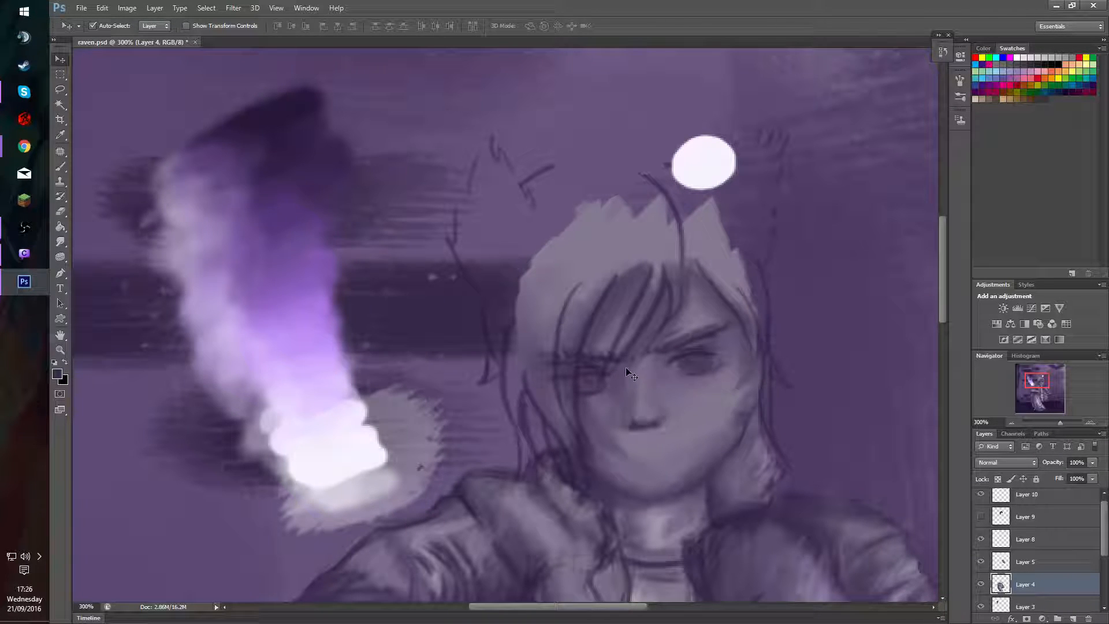
Lasso the covered eye on Layer 4 and shift it slightly, checking its position with the hair on Layer 9 shown.
key("l")
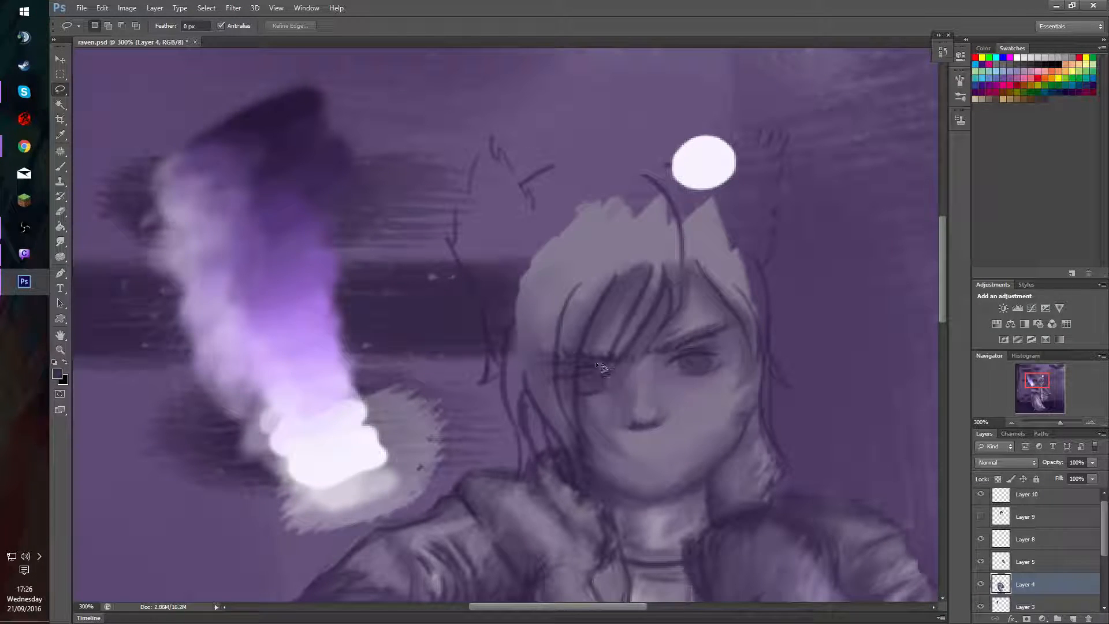
mouse_move(601, 366)
left_mouse_down()
mouse_move(563, 359)
mouse_move(549, 386)
mouse_move(620, 397)
mouse_move(606, 380)
mouse_move(586, 393)
mouse_move(602, 395)
mouse_move(599, 384)
mouse_move(591, 394)
mouse_move(597, 381)
left_mouse_up()
key("v")
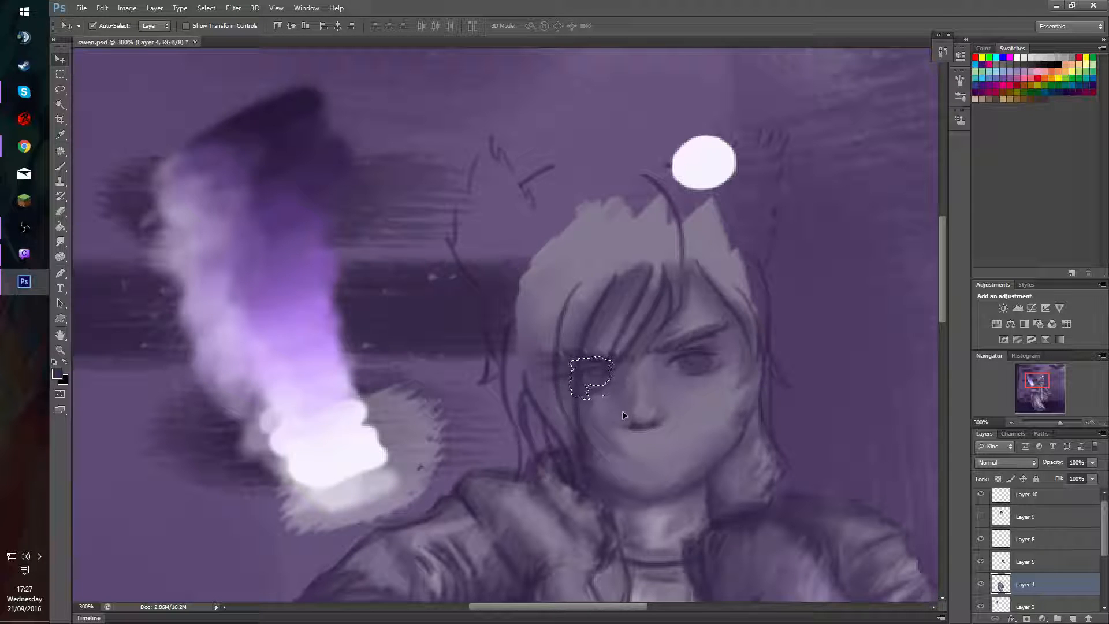
key("ctrl+d")
left_click(981, 517)
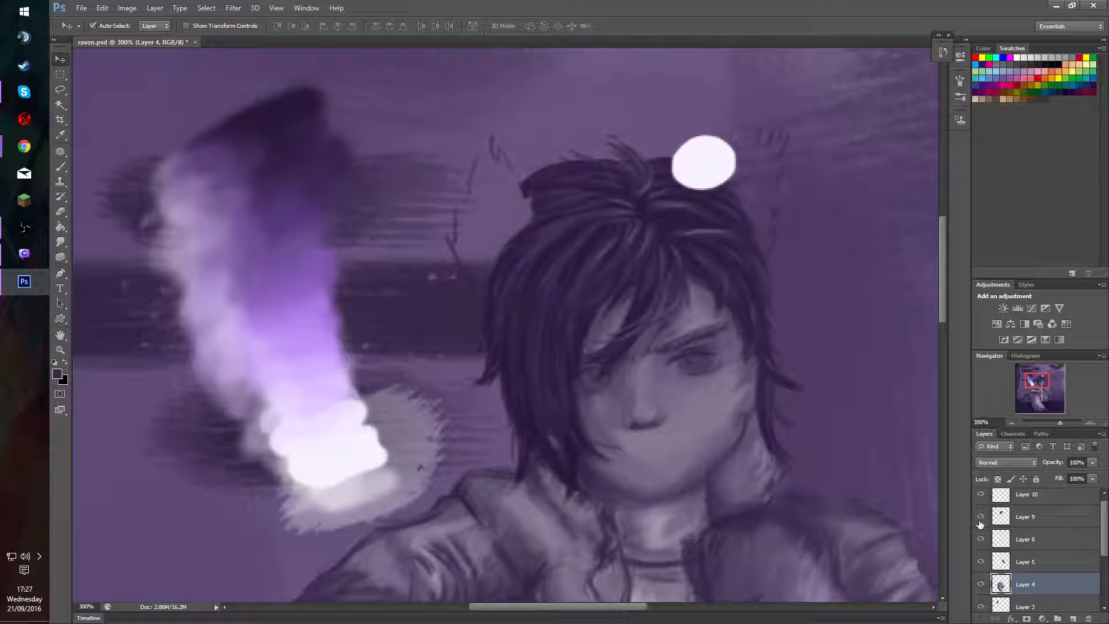
mouse_move(589, 358)
left_mouse_down()
mouse_move(585, 398)
mouse_move(589, 382)
left_mouse_up()
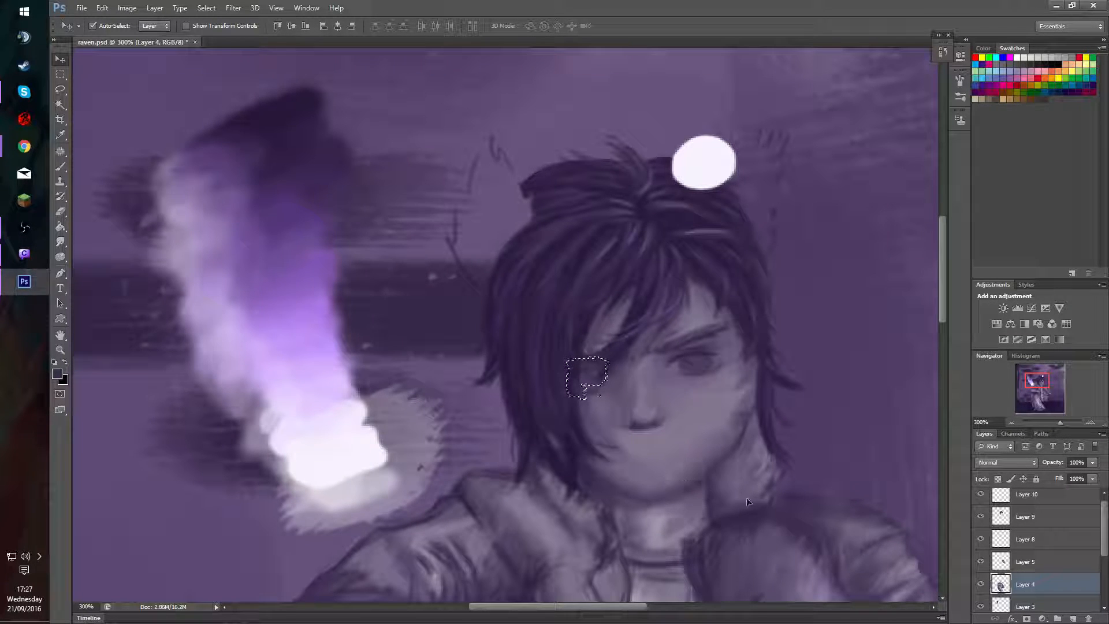
Hide the hair on Layer 9 and the sketch lines on Layer 8, and nudge the selected covered eye.
left_click(982, 517)
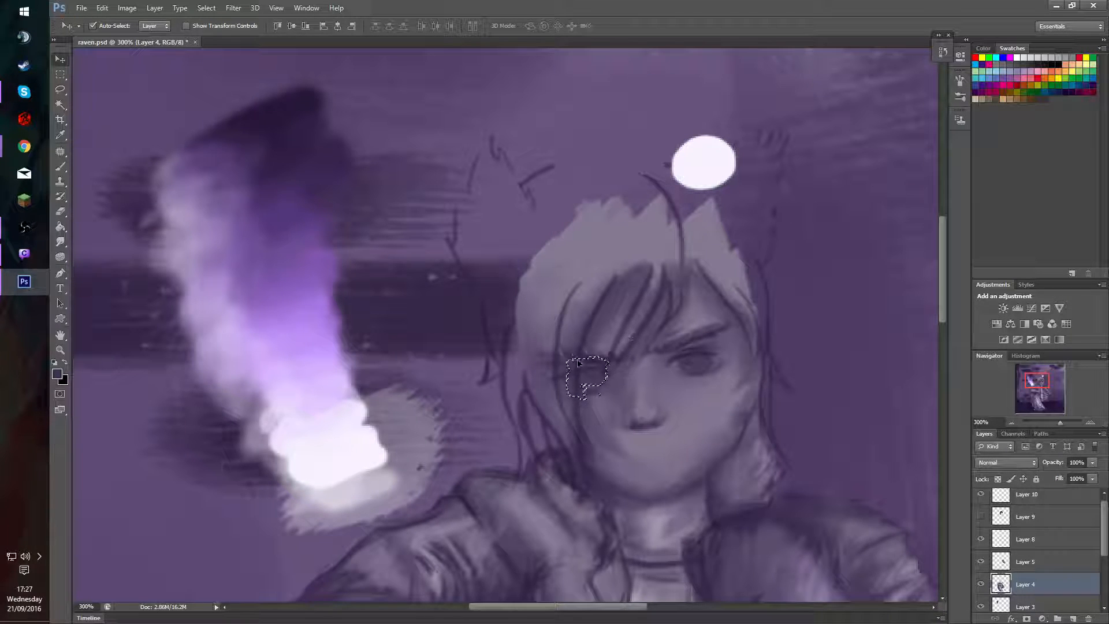
left_click_drag(593, 384, 596, 386)
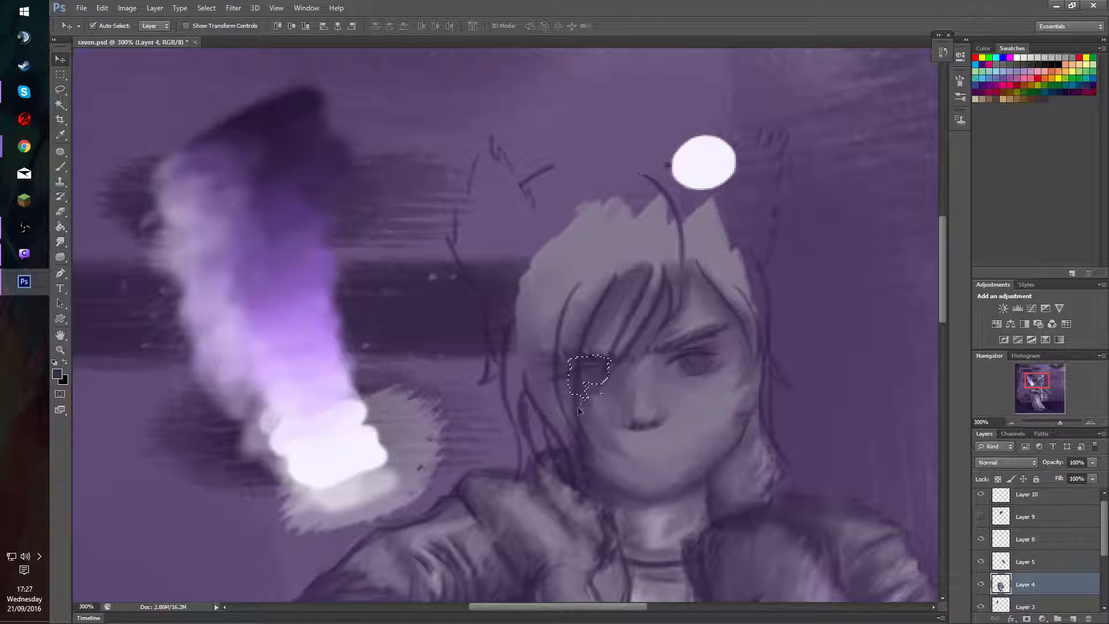
left_click(980, 494)
left_click(981, 494)
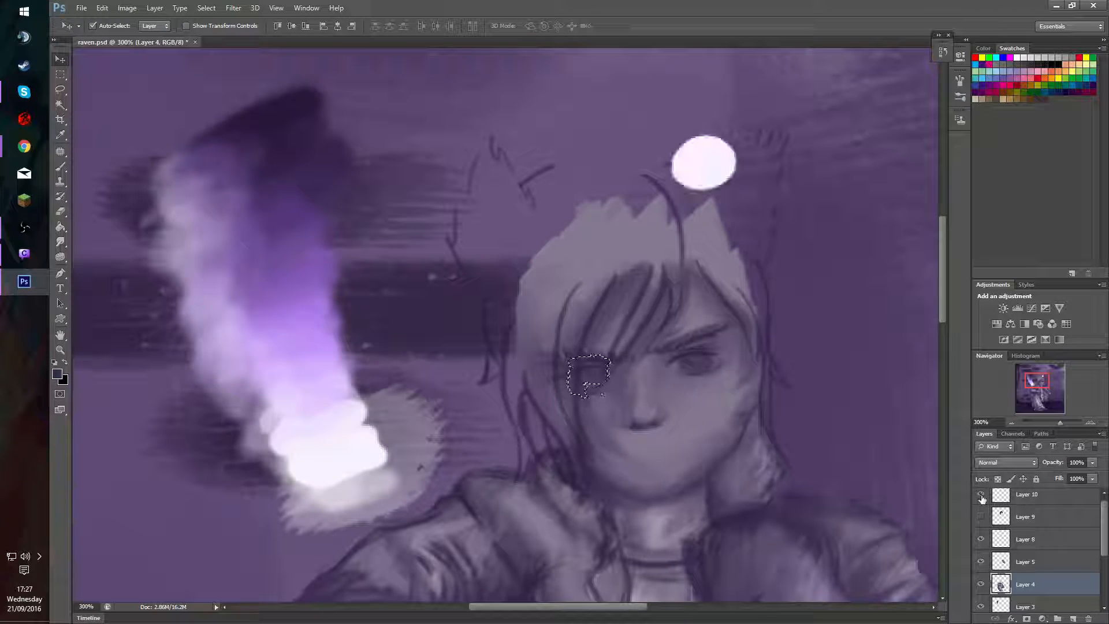
left_click(980, 540)
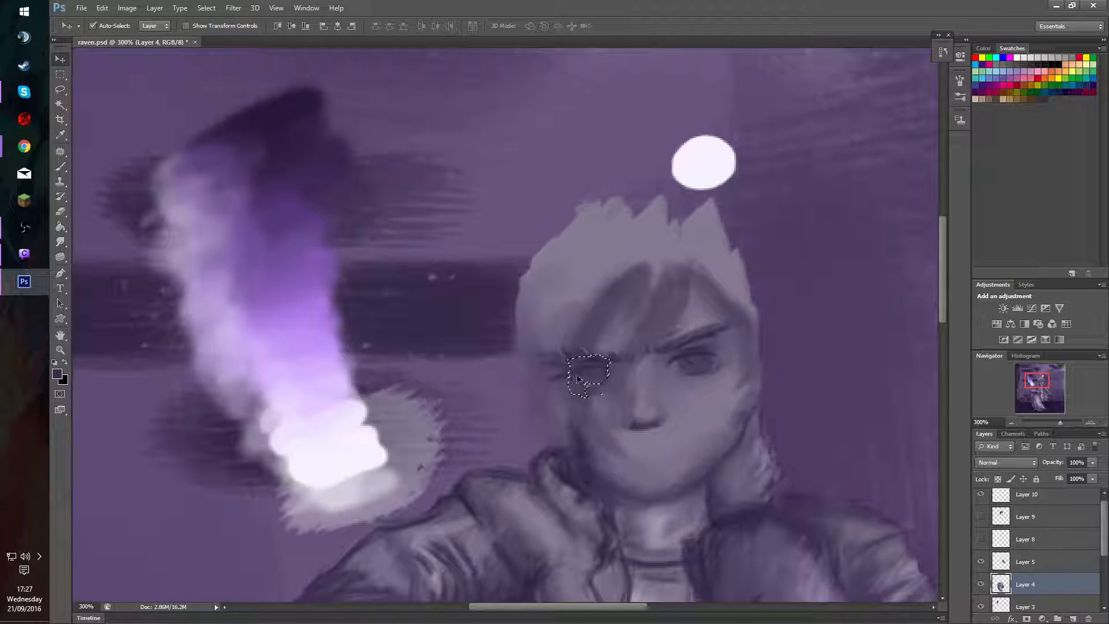
Separate the selected covered eye from Layer 4 onto its own layer and place it back over the eye socket.
left_click_drag(591, 385, 586, 393)
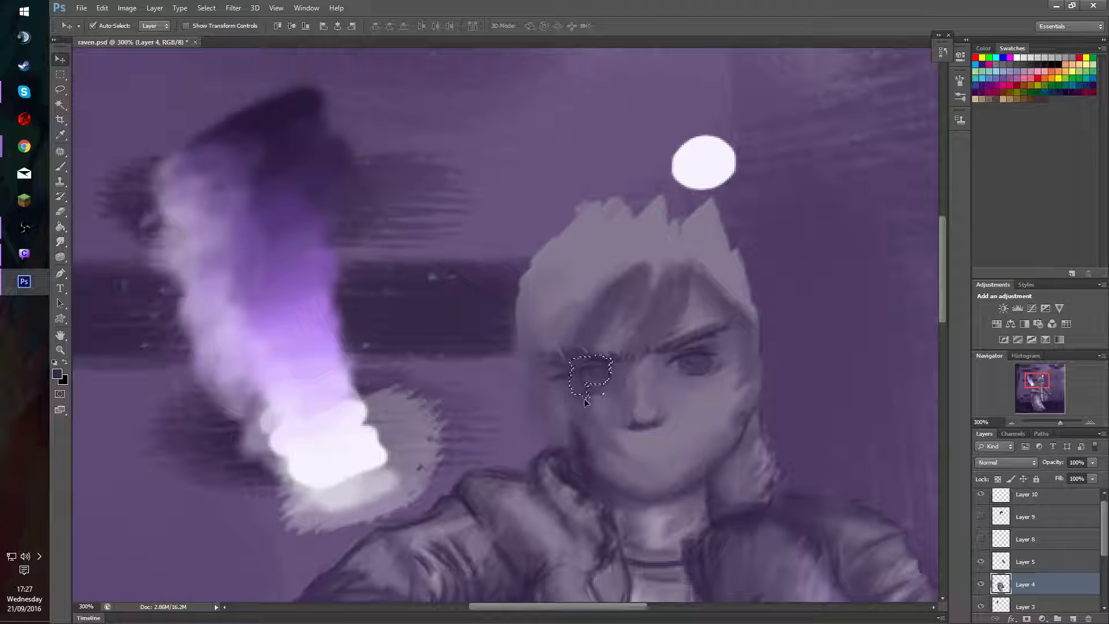
left_click_drag(585, 392, 582, 392)
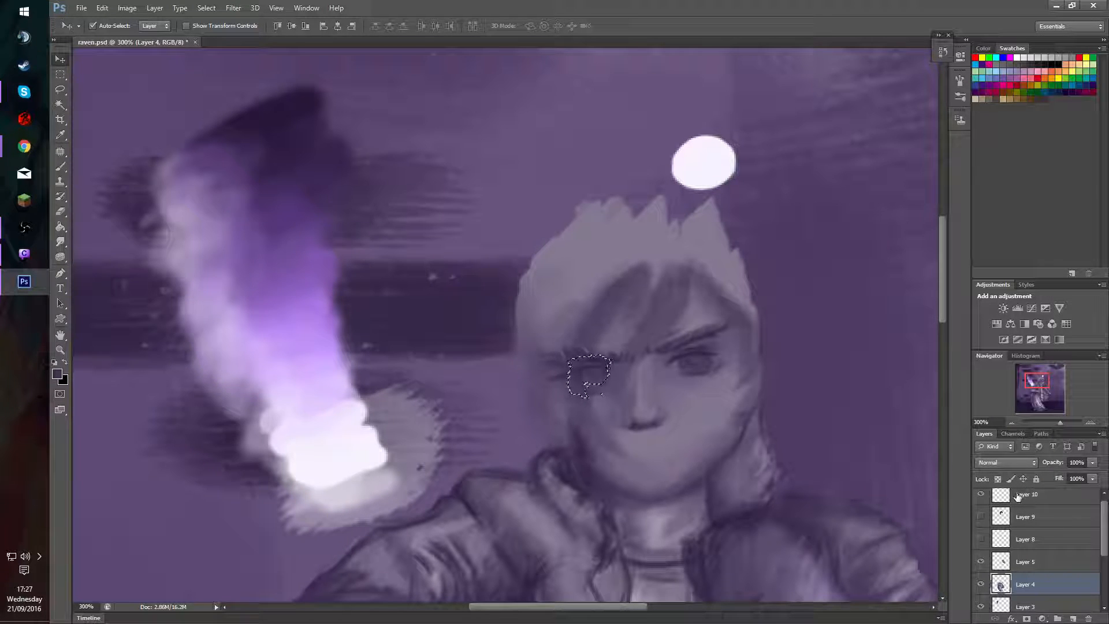
key("ctrl+j")
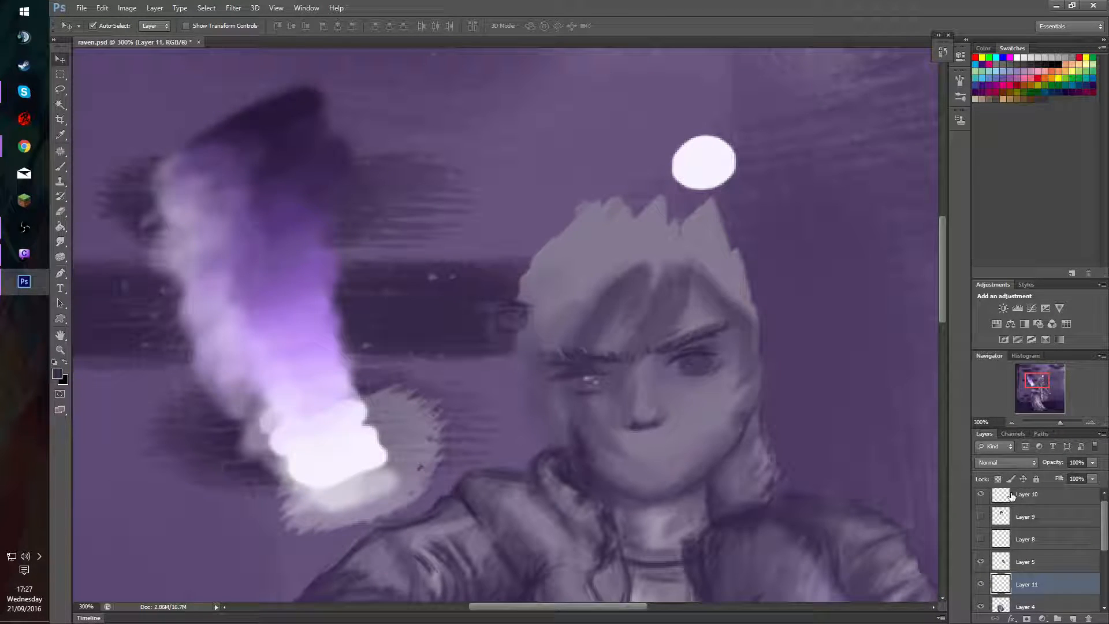
left_click_drag(521, 332, 592, 385)
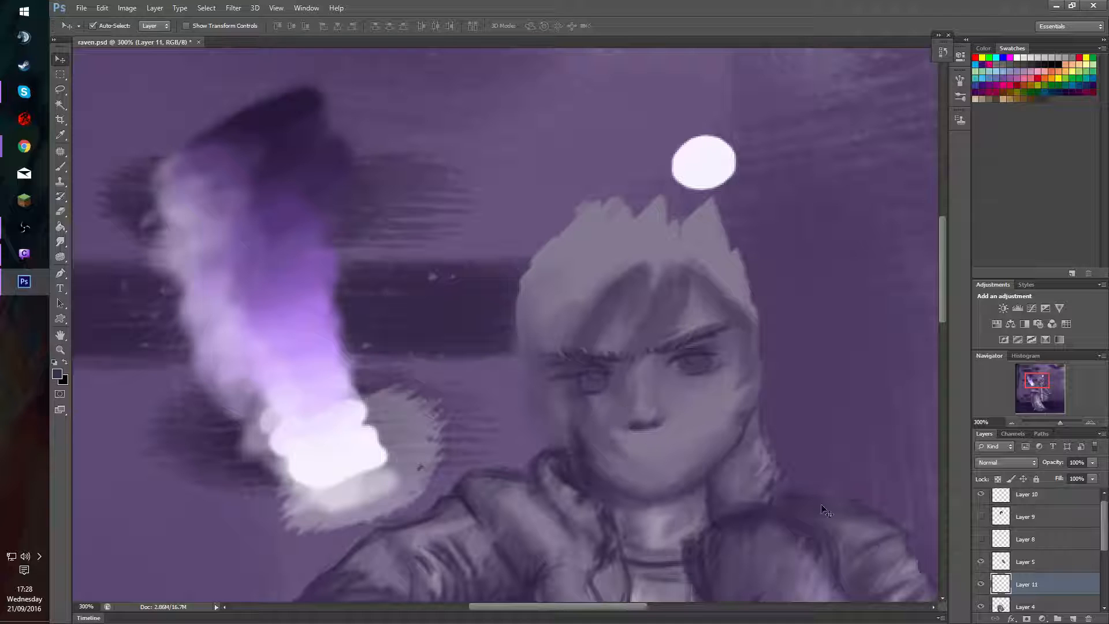
Draw a thin white guide line on Layer 10 from the forehead down the nose with a 2 px brush at 100% opacity.
left_click(1028, 494)
key("b")
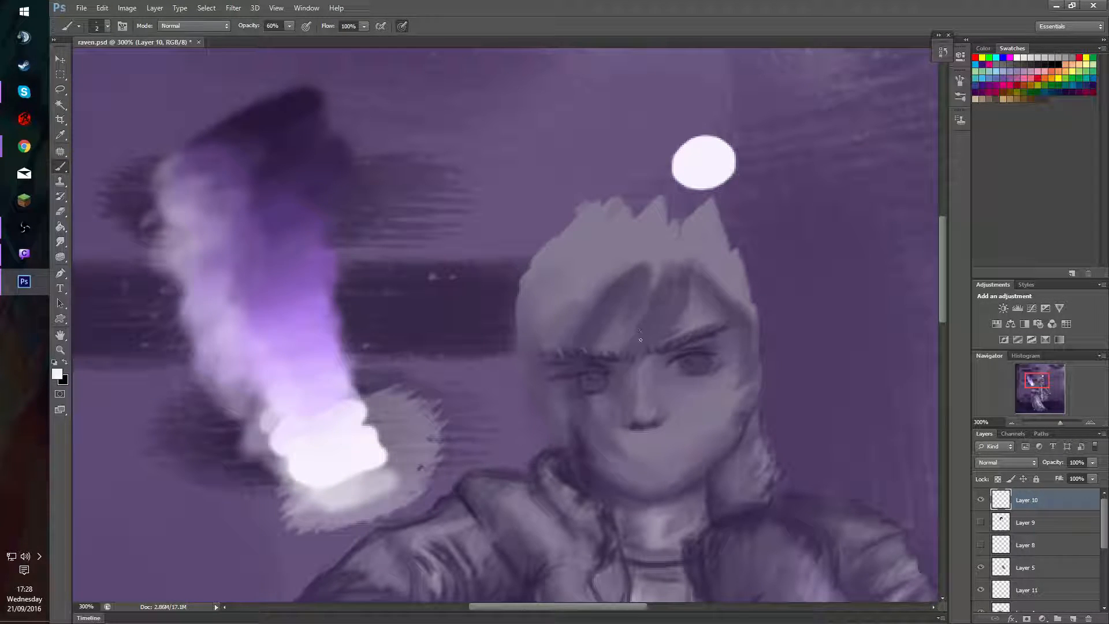
key("8")
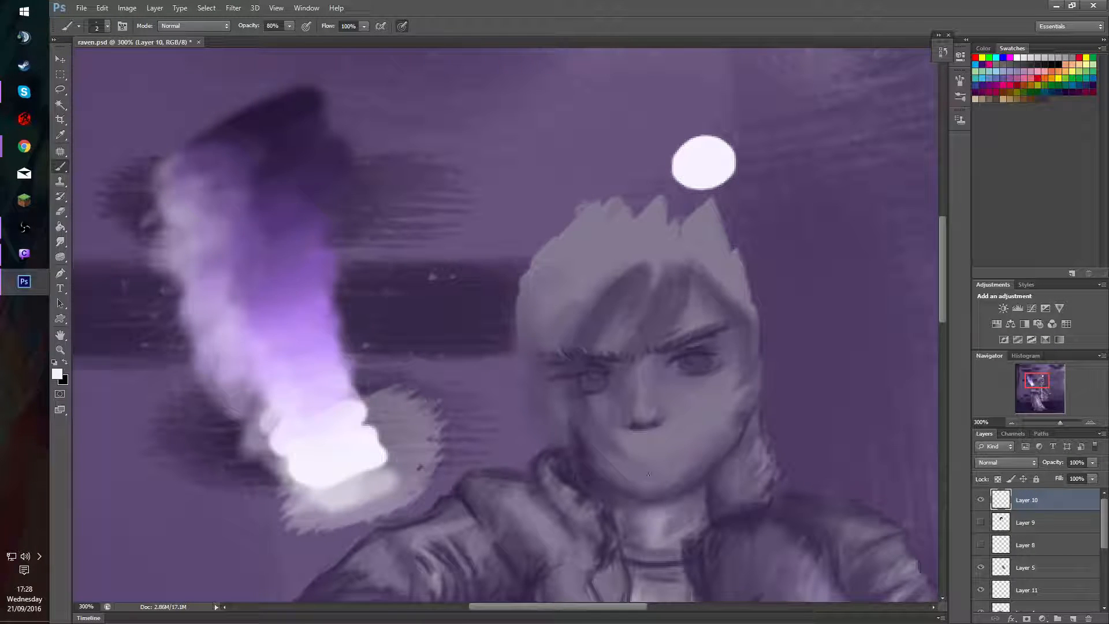
key("0")
mouse_move(635, 308)
left_mouse_down()
mouse_move(644, 479)
mouse_move(642, 450)
left_mouse_up()
key("ctrl+z")
left_click_drag(635, 319, 651, 463)
key("ctrl+z")
mouse_move(633, 318)
left_mouse_down()
mouse_move(660, 562)
mouse_move(650, 494)
left_mouse_up()
key("ctrl+z")
key("ctrl+z")
key("ctrl+z")
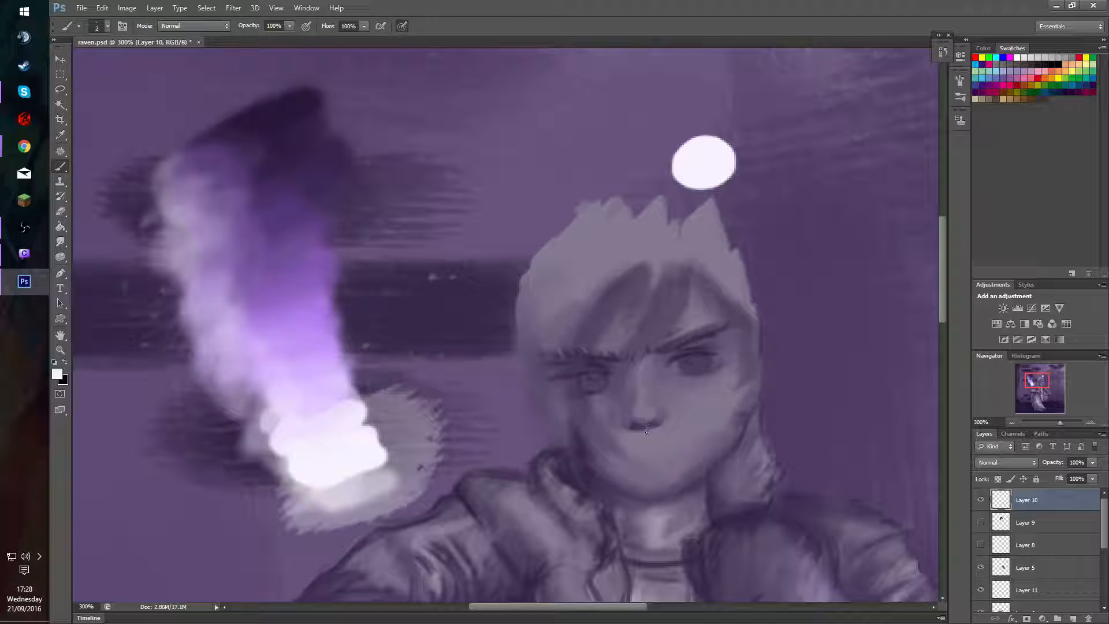
left_click_drag(636, 312, 647, 428)
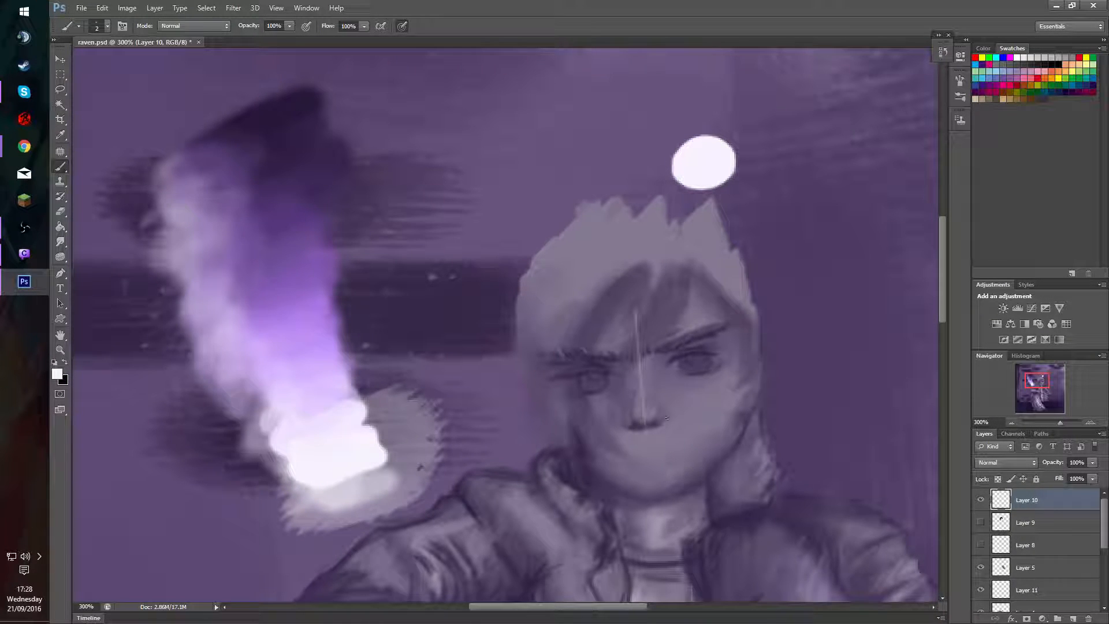
Reposition the covered eye on Layer 11 in small moves to balance it against the white guide line.
key("v")
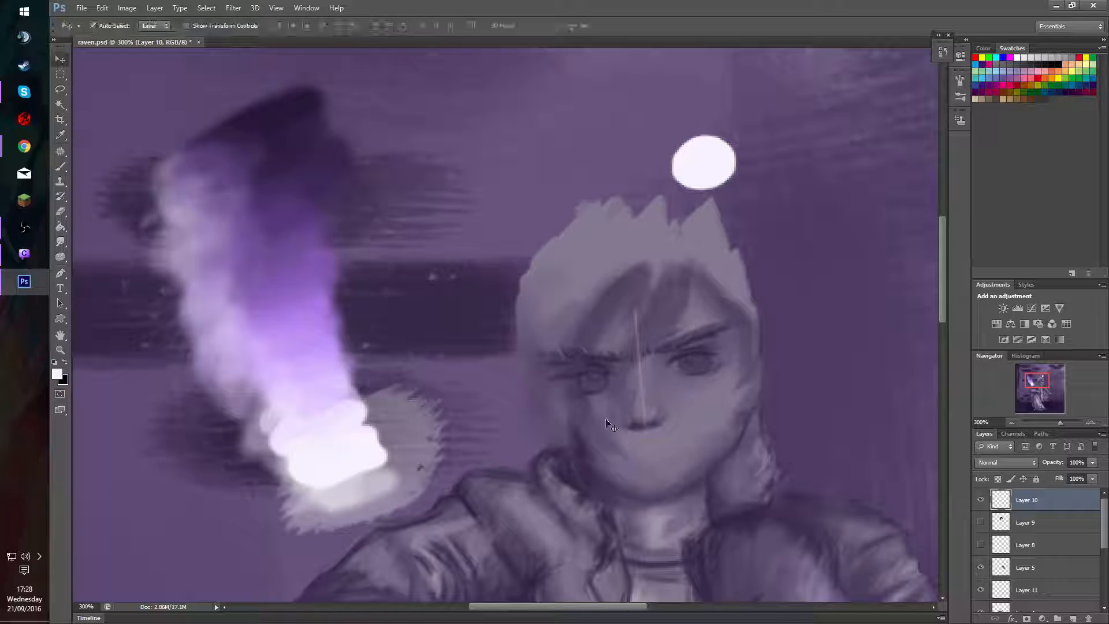
left_click(601, 386)
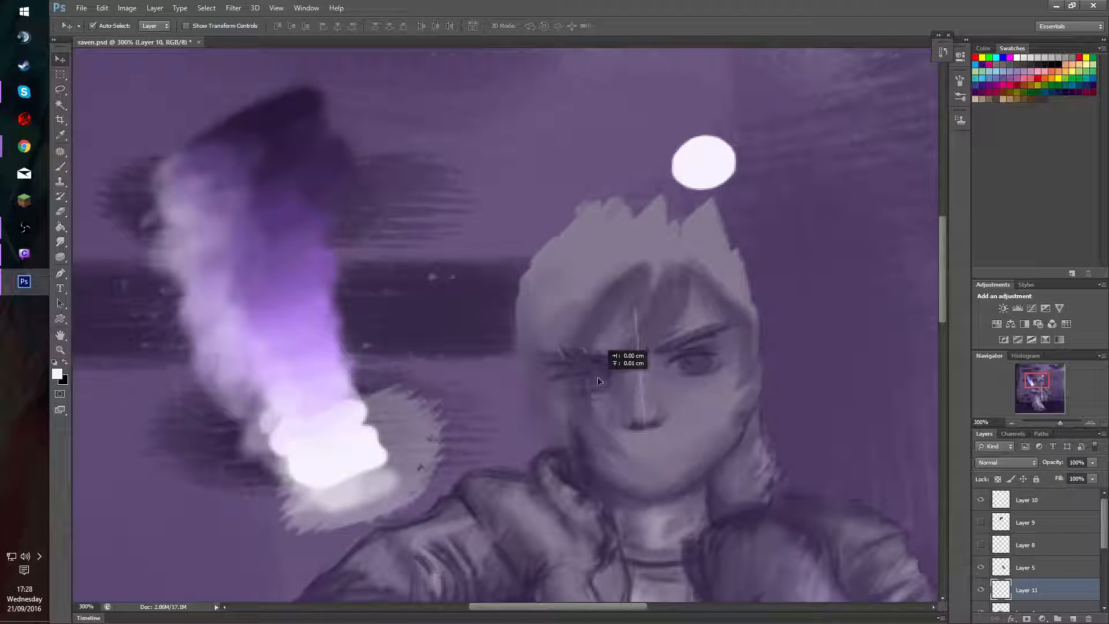
left_click_drag(595, 377, 594, 380)
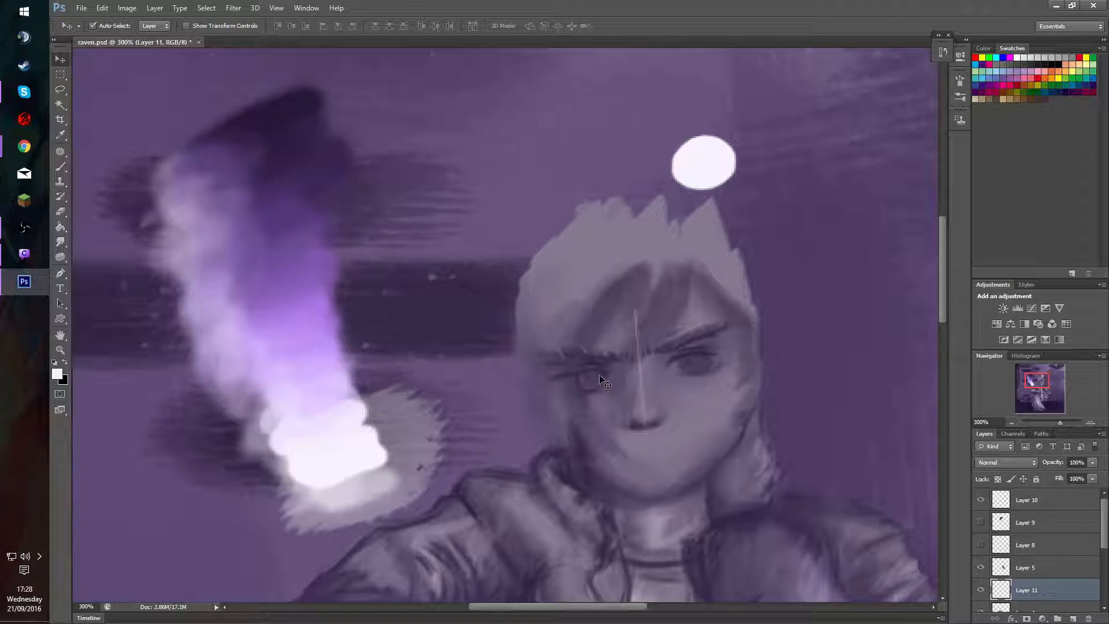
left_click_drag(599, 375, 599, 373)
left_click_drag(599, 380, 591, 387)
left_click(590, 447)
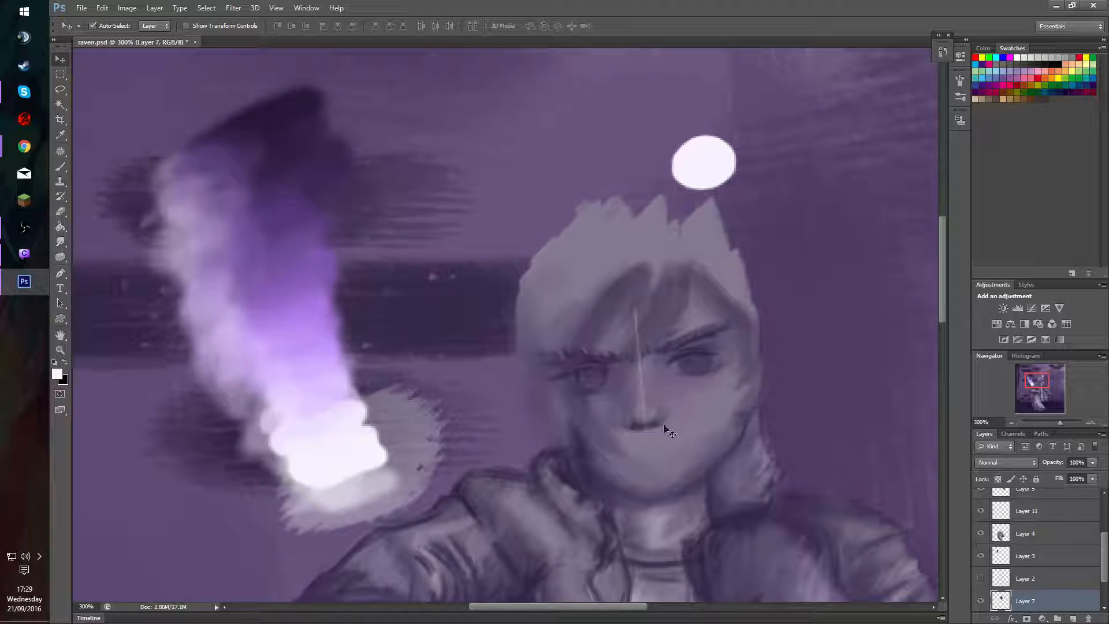
left_click(596, 379)
left_click(598, 378)
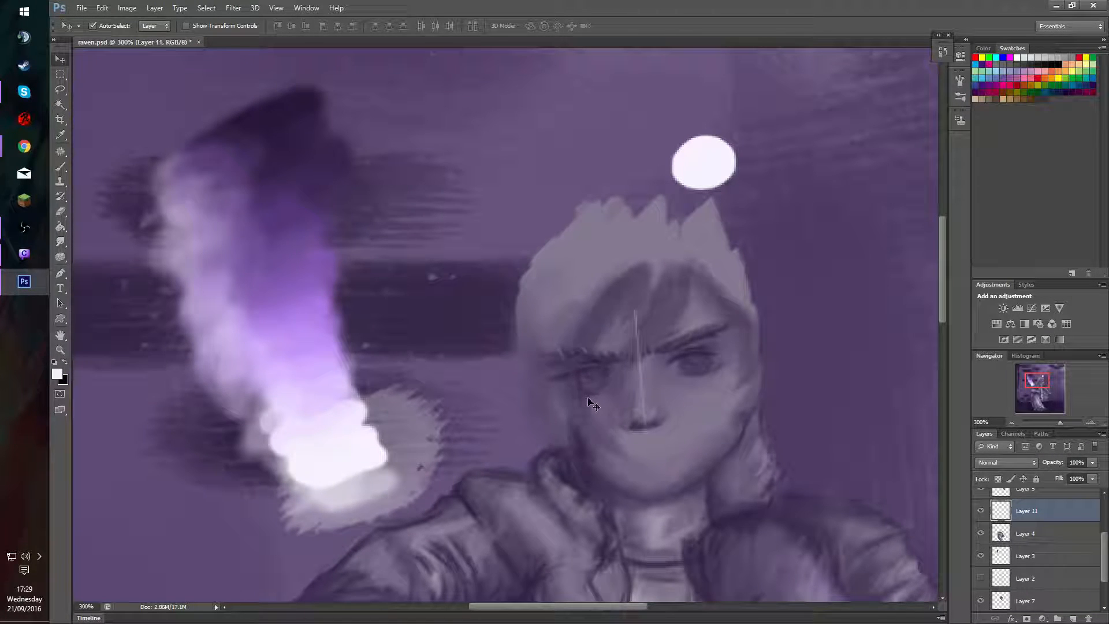
Hide the eye on Layer 11 and paint over the old covered-eye remnants on Layer 7 with sampled skin tones at 30% opacity.
left_click(591, 376)
key("ctrl+1")
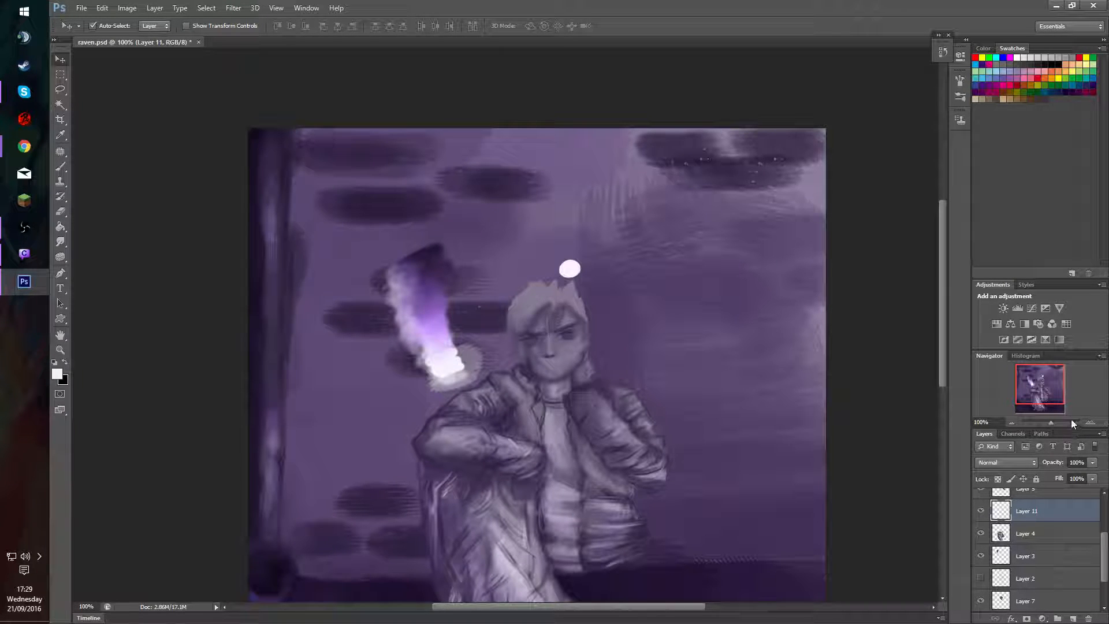
left_click(1090, 425)
left_click(1089, 425)
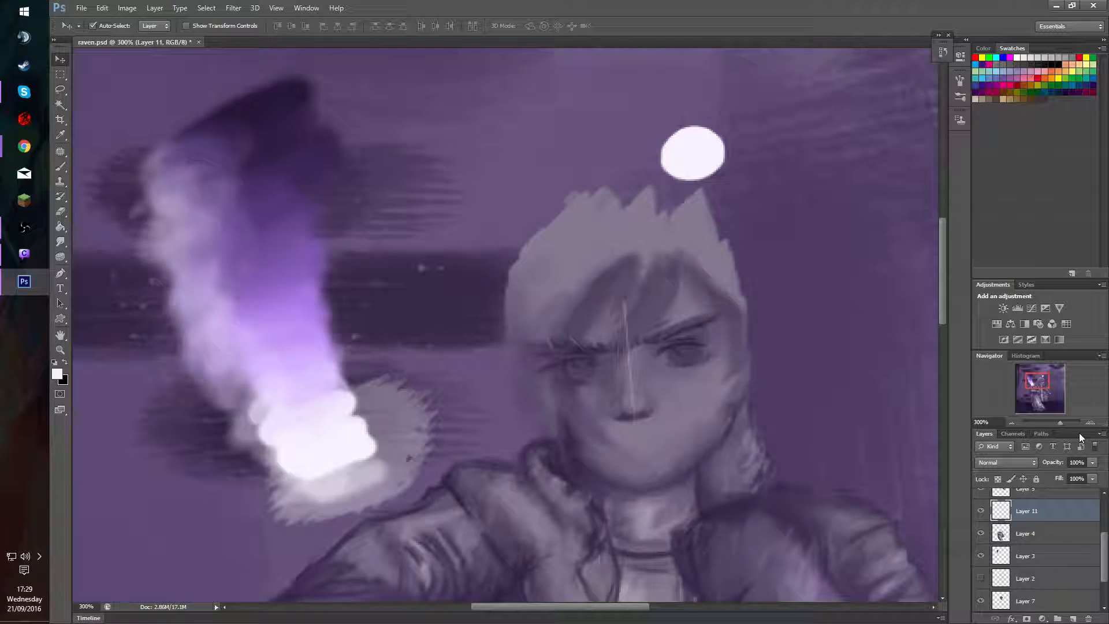
left_click(644, 446)
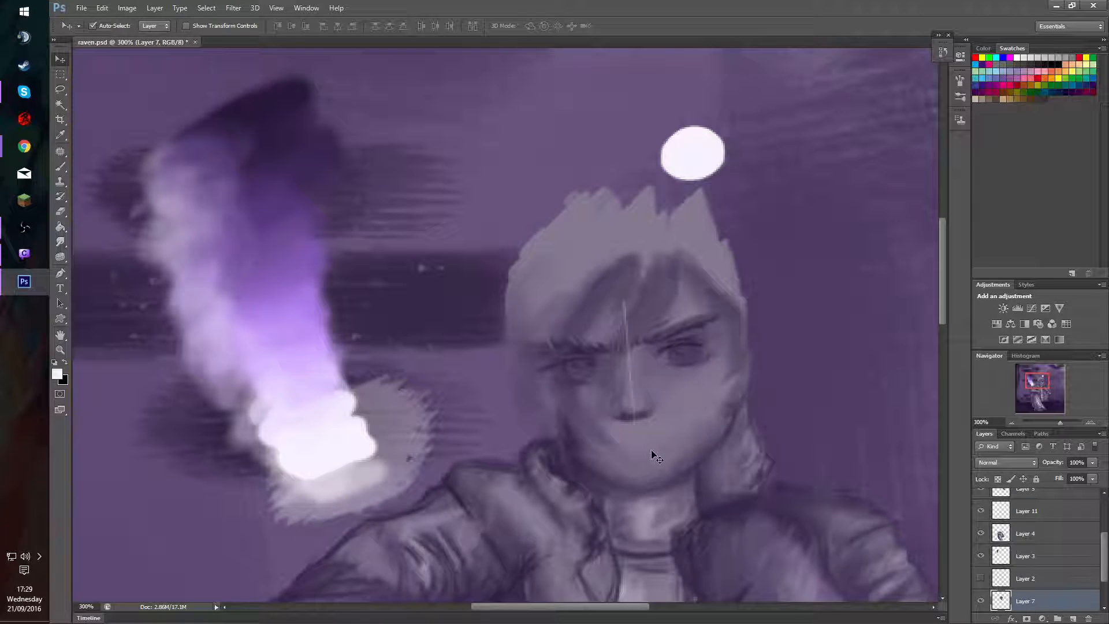
key("b")
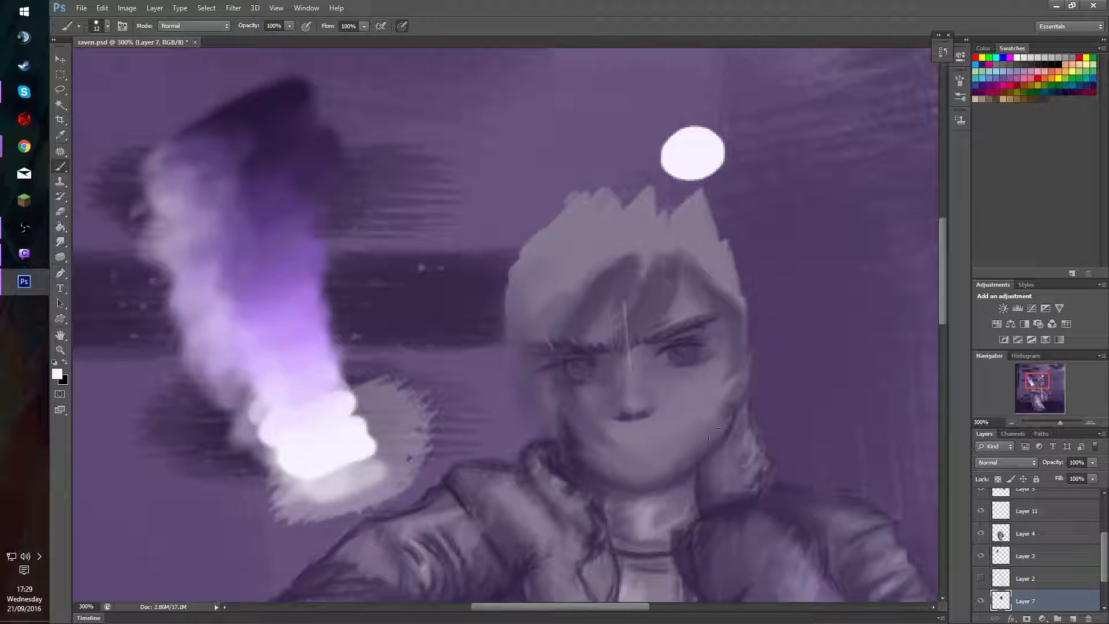
left_click(981, 512)
left_click(569, 386, "alt")
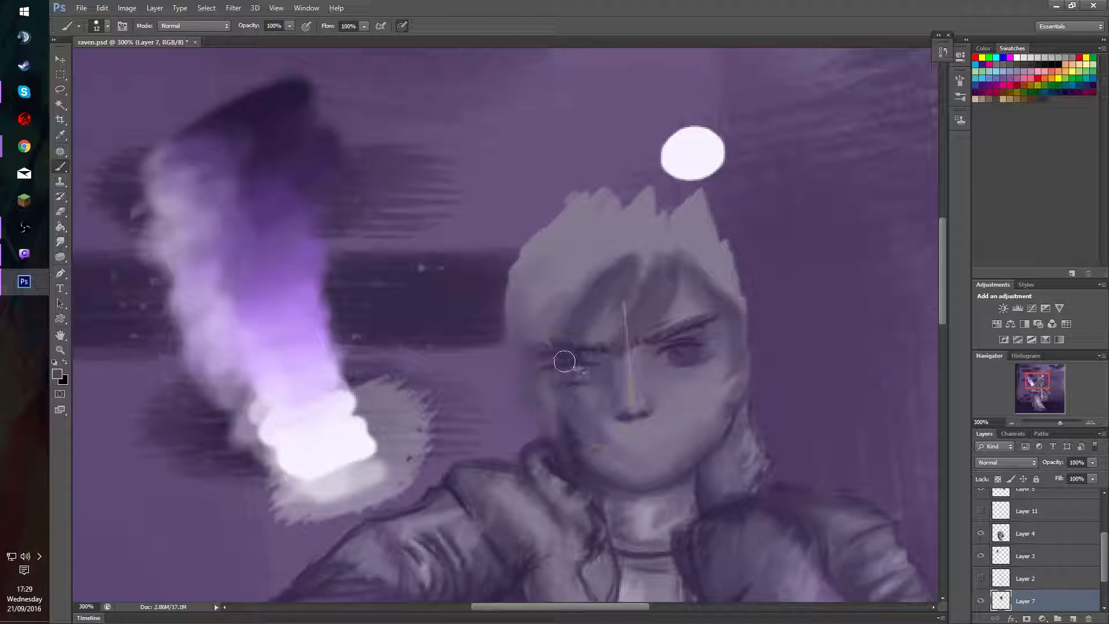
mouse_move(564, 362)
left_mouse_down()
mouse_move(579, 415)
mouse_move(567, 395)
mouse_move(578, 407)
mouse_move(570, 344)
mouse_move(563, 403)
mouse_move(567, 348)
mouse_move(574, 392)
left_mouse_up()
key("3")
left_click(578, 407, "alt")
left_click(581, 327, "alt")
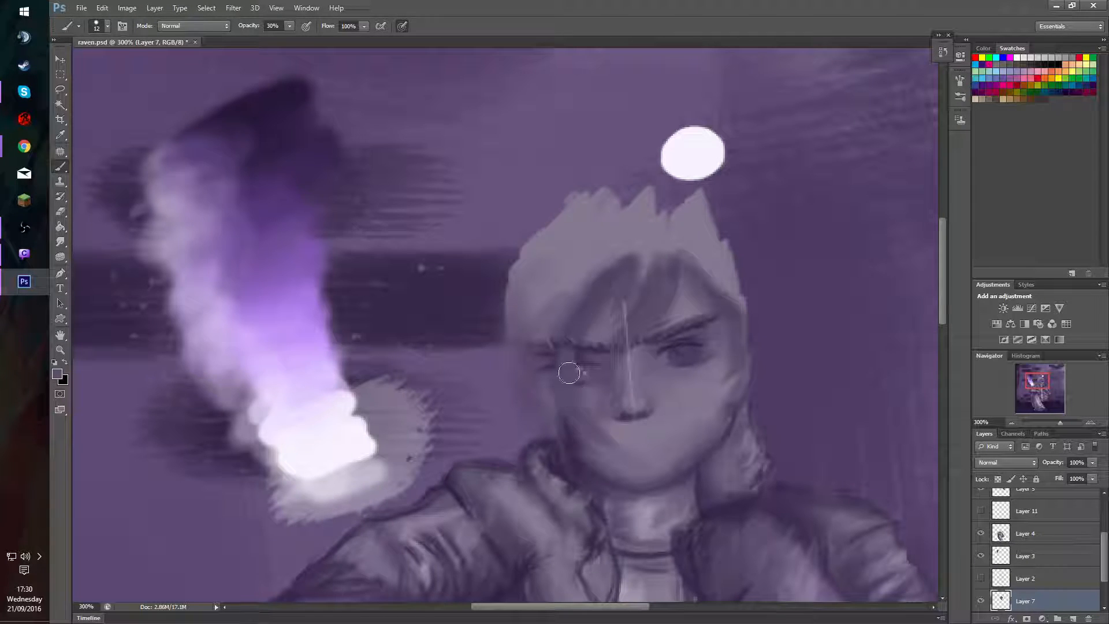
Blend the empty eye socket beneath the brow on Layer 7 with sampled shadow tones at 20% opacity.
left_click(595, 360, "alt")
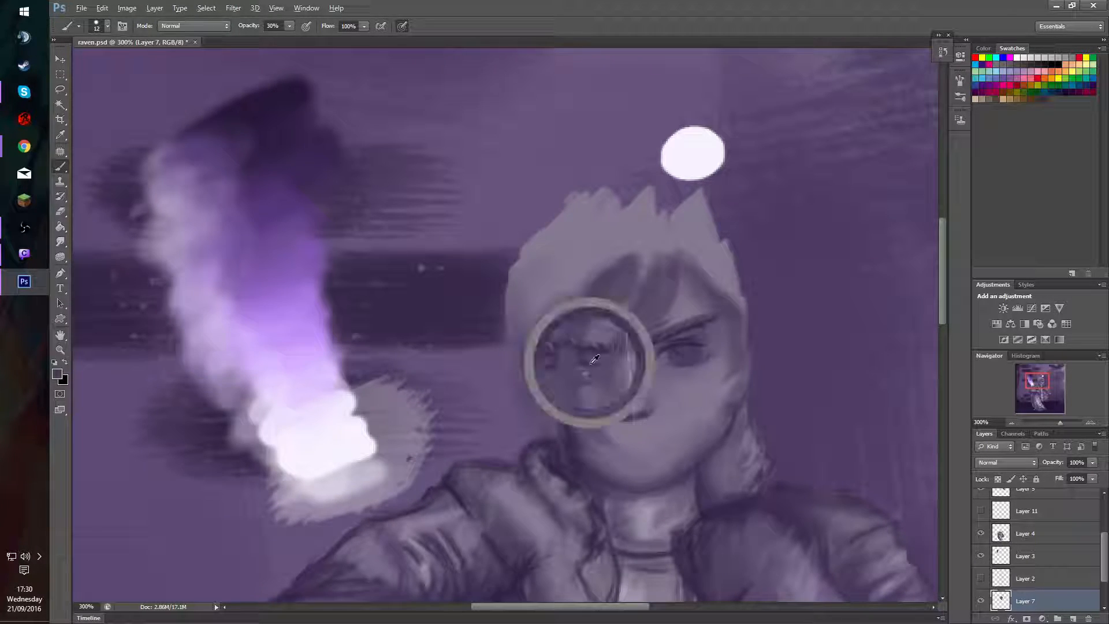
mouse_move(599, 362)
left_mouse_down()
mouse_move(562, 363)
mouse_move(611, 362)
mouse_move(550, 347)
mouse_move(542, 364)
mouse_move(592, 369)
mouse_move(594, 393)
mouse_move(601, 370)
mouse_move(585, 385)
mouse_move(597, 378)
mouse_move(576, 374)
mouse_move(594, 375)
mouse_move(579, 368)
mouse_move(588, 360)
mouse_move(562, 379)
mouse_move(597, 375)
mouse_move(578, 368)
mouse_move(589, 367)
mouse_move(589, 383)
mouse_move(566, 360)
mouse_move(604, 370)
mouse_move(584, 367)
mouse_move(584, 384)
mouse_move(597, 188)
mouse_move(570, 374)
mouse_move(605, 366)
left_mouse_up()
left_click(564, 361, "alt")
key("2")
left_click(552, 364, "alt")
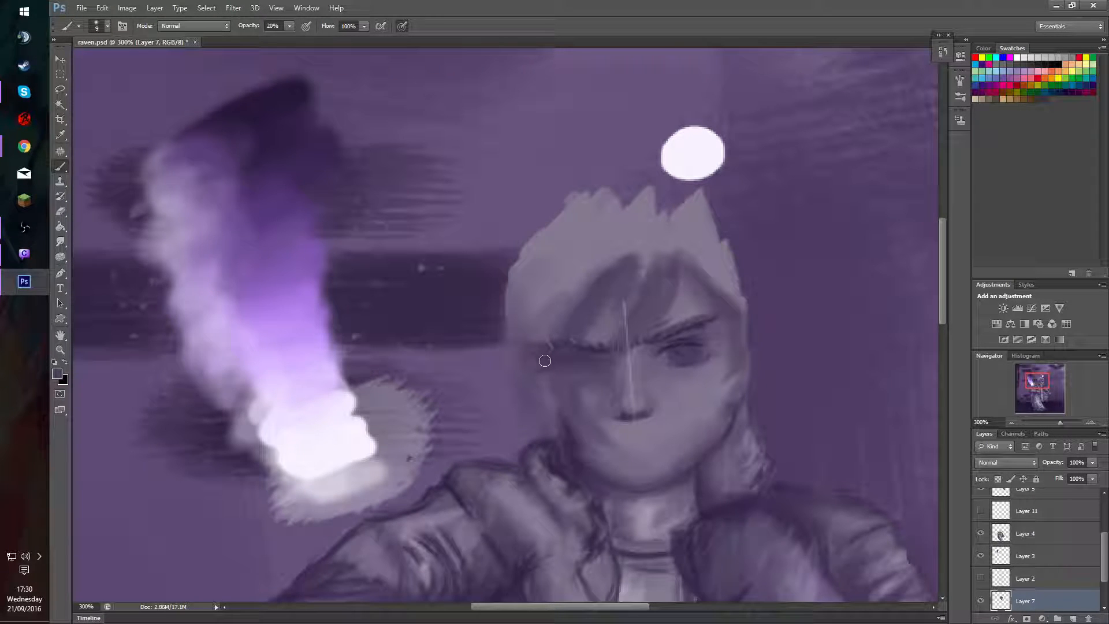
Smooth the shading along the socket's outer edge with a 12 px brush at 20% opacity, and show Layer 11 again.
key("]")
key("]")
left_click(570, 369, "alt")
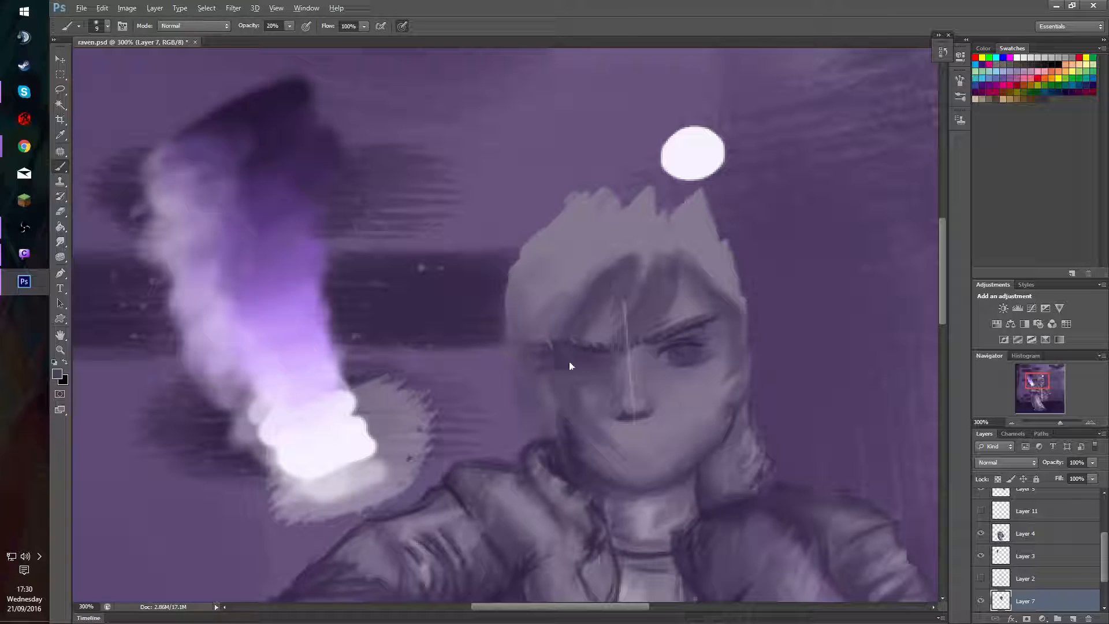
mouse_move(560, 358)
left_mouse_down()
mouse_move(546, 374)
mouse_move(555, 362)
mouse_move(542, 358)
mouse_move(545, 389)
left_mouse_up()
left_click(569, 359, "alt")
left_click(538, 364, "alt")
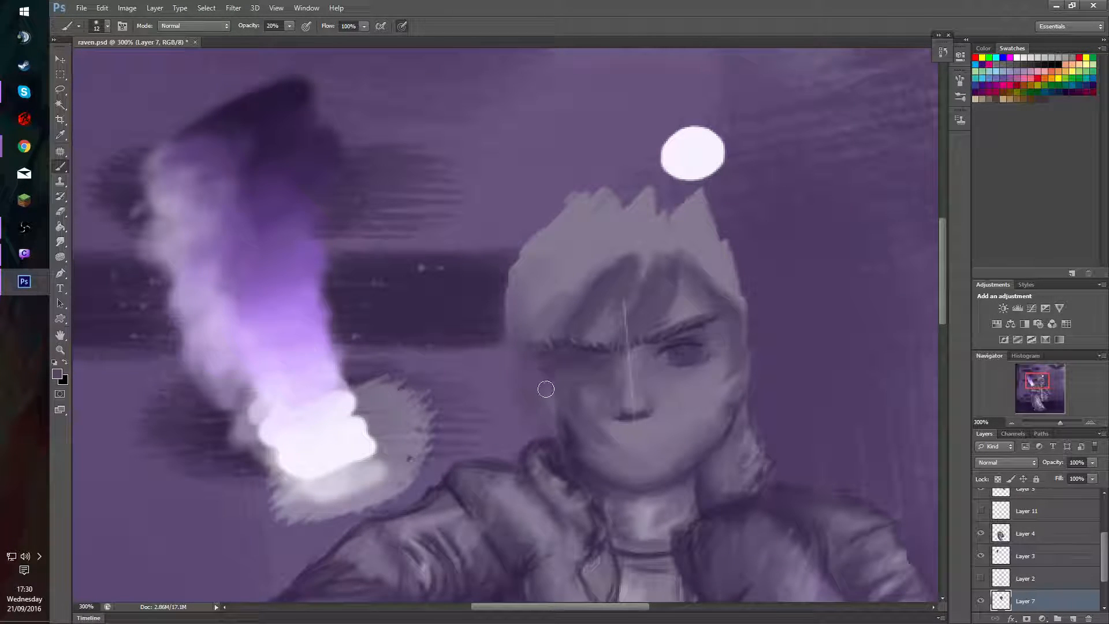
left_click(529, 353, "alt")
mouse_move(529, 350)
left_mouse_down()
mouse_move(556, 357)
mouse_move(536, 377)
mouse_move(577, 366)
mouse_move(562, 354)
mouse_move(550, 370)
mouse_move(579, 353)
mouse_move(615, 355)
mouse_move(607, 393)
left_mouse_up()
left_click(552, 369, "alt")
left_click(556, 372, "alt")
left_click(569, 363, "alt")
left_click(570, 358, "alt")
left_click(980, 511)
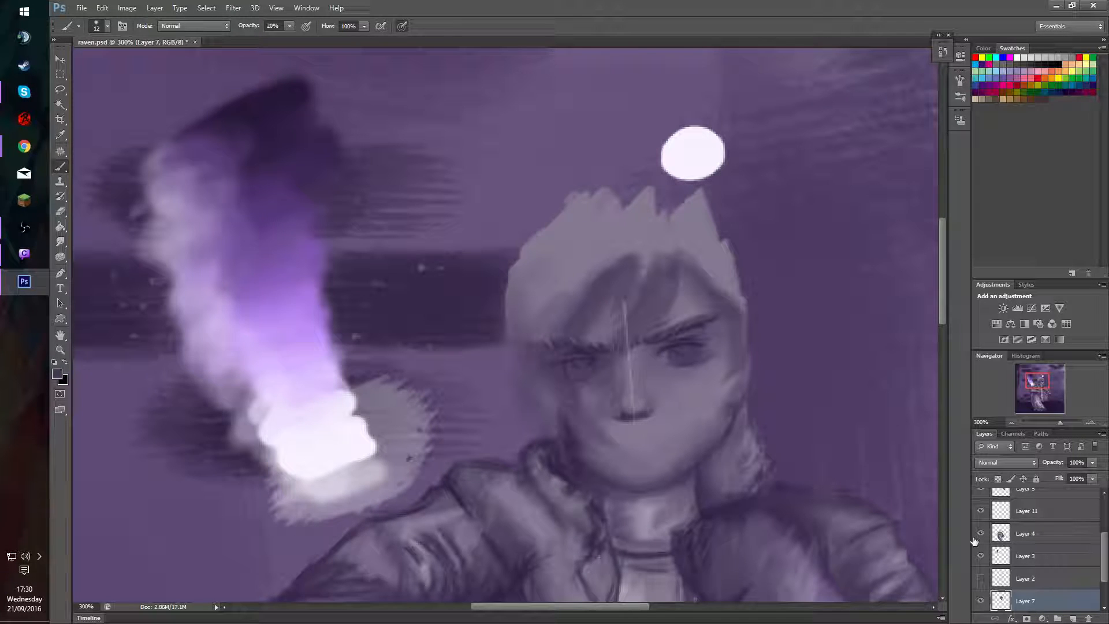
Compare the face with the hair on Layer 9 and the sketch lines on Layer 8 switched on and off.
left_click_drag(1103, 550, 1101, 525)
left_click(980, 494)
left_click(981, 515)
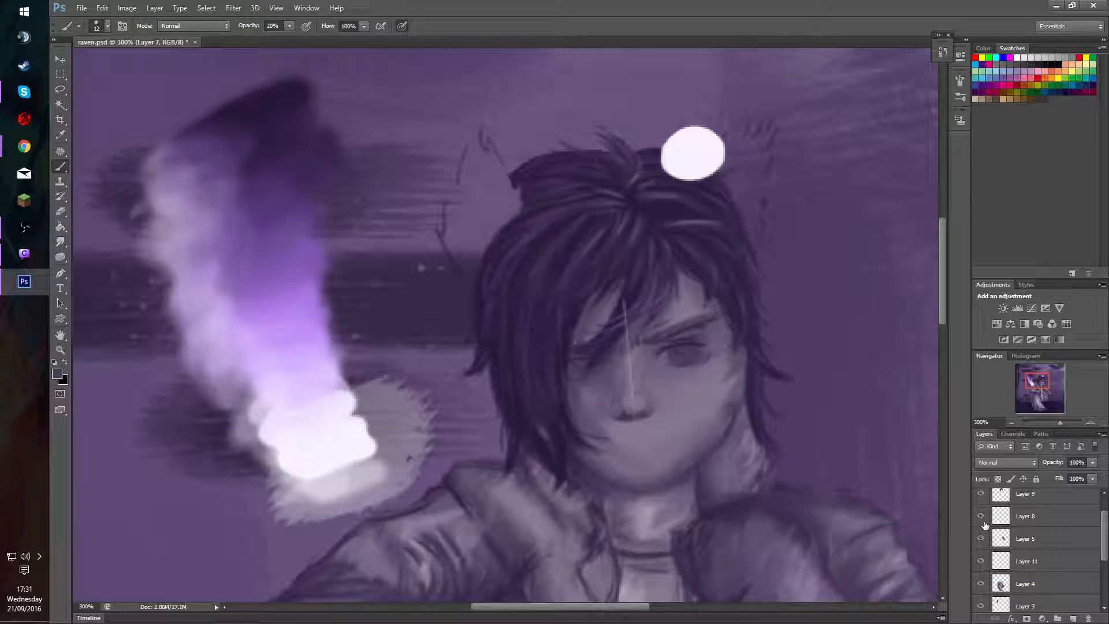
left_click(981, 517)
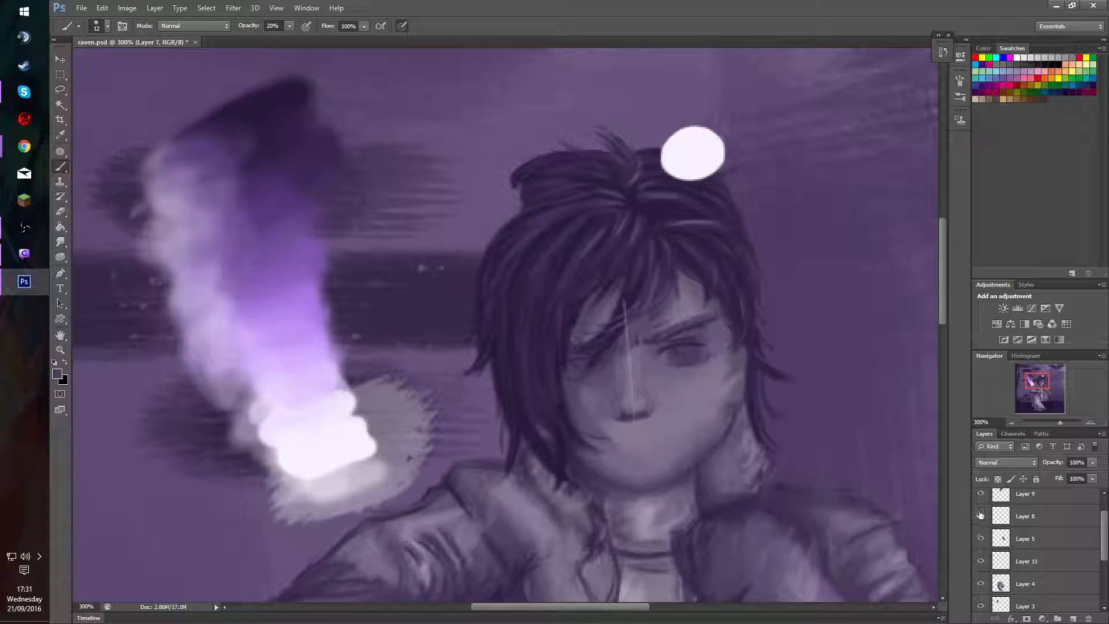
left_click(981, 517)
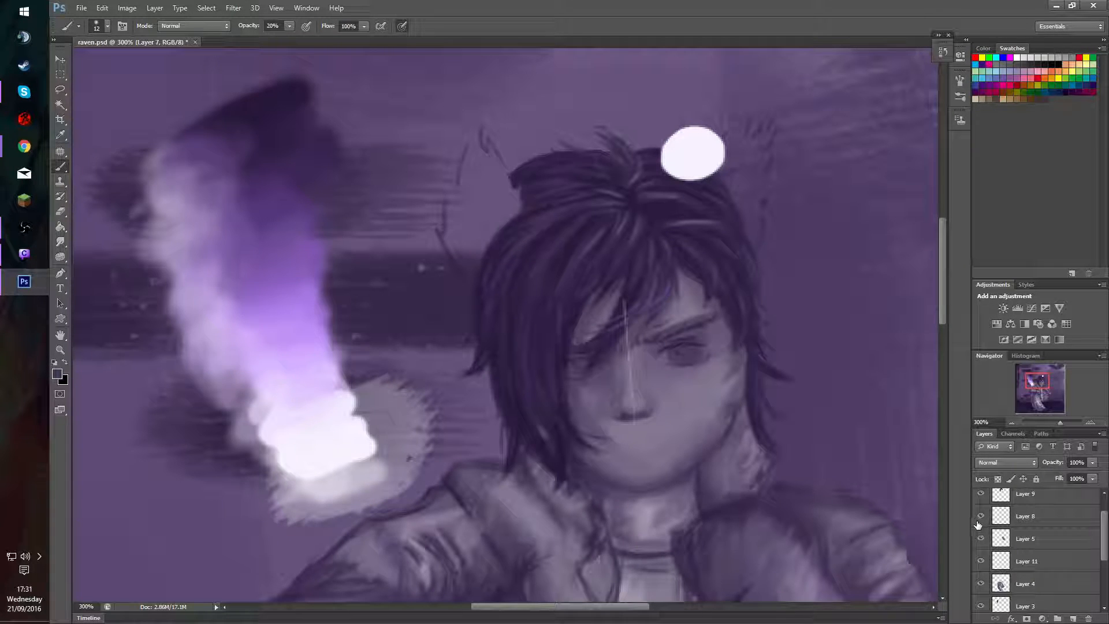
left_click(981, 539)
left_click(981, 539)
left_click(982, 494)
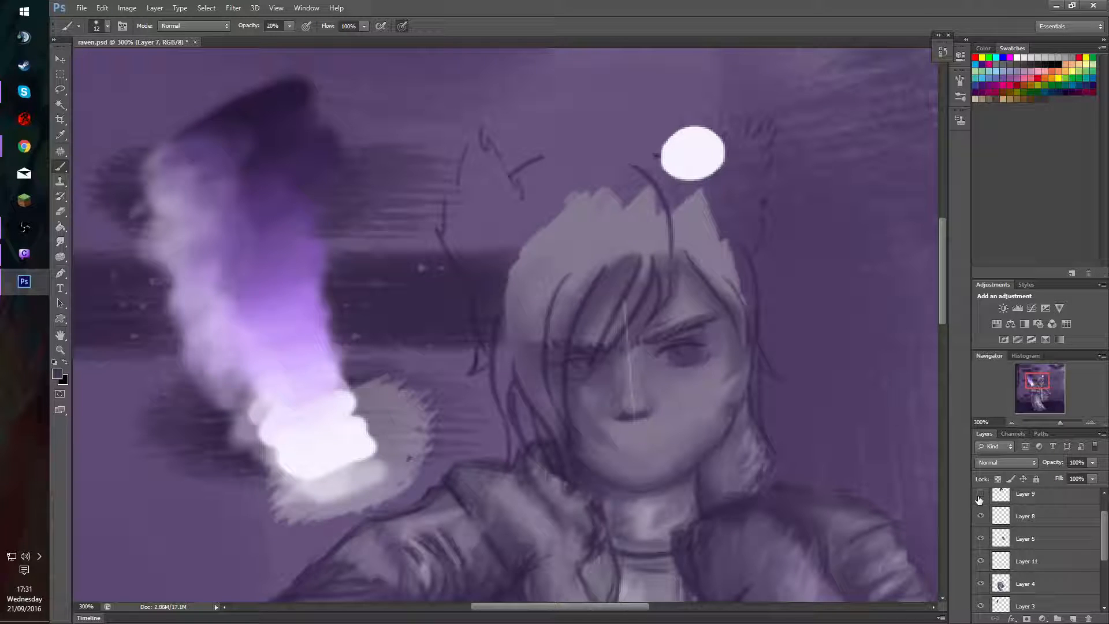
left_click(982, 516)
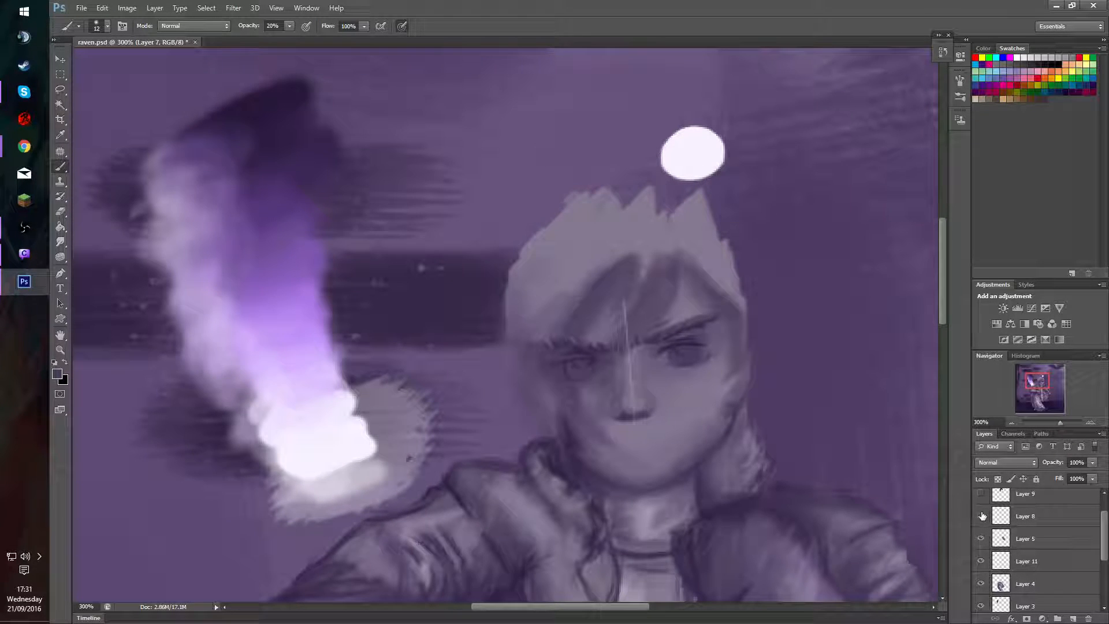
Draw finer detail into the covered eye on Layer 11 in sampled dark purple with a 2 px brush at 60% opacity.
key("v")
left_click(573, 373)
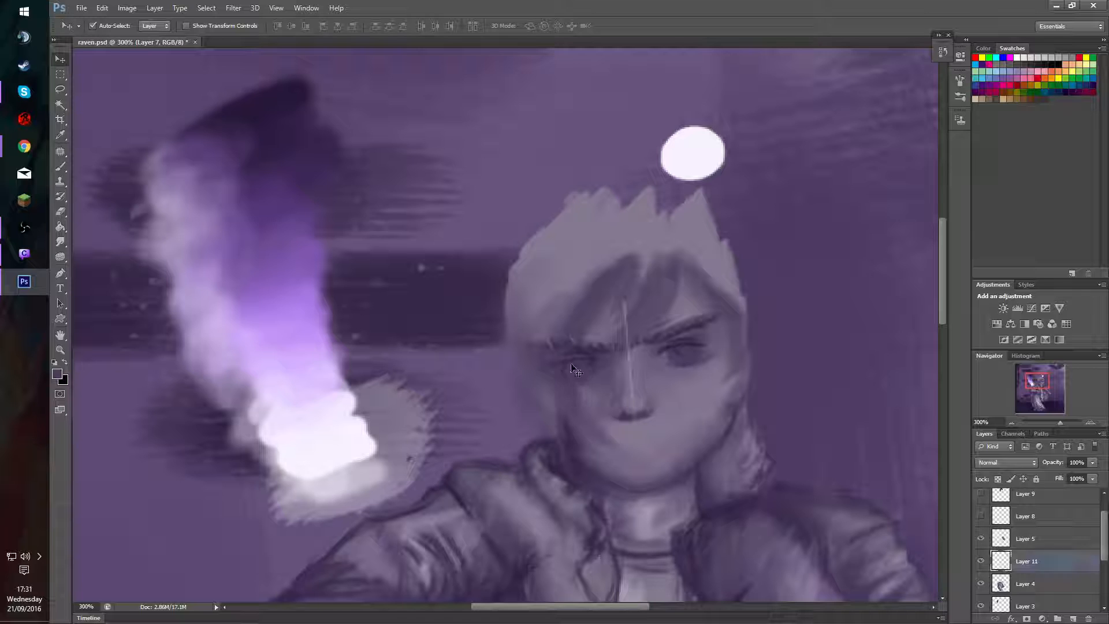
key("e")
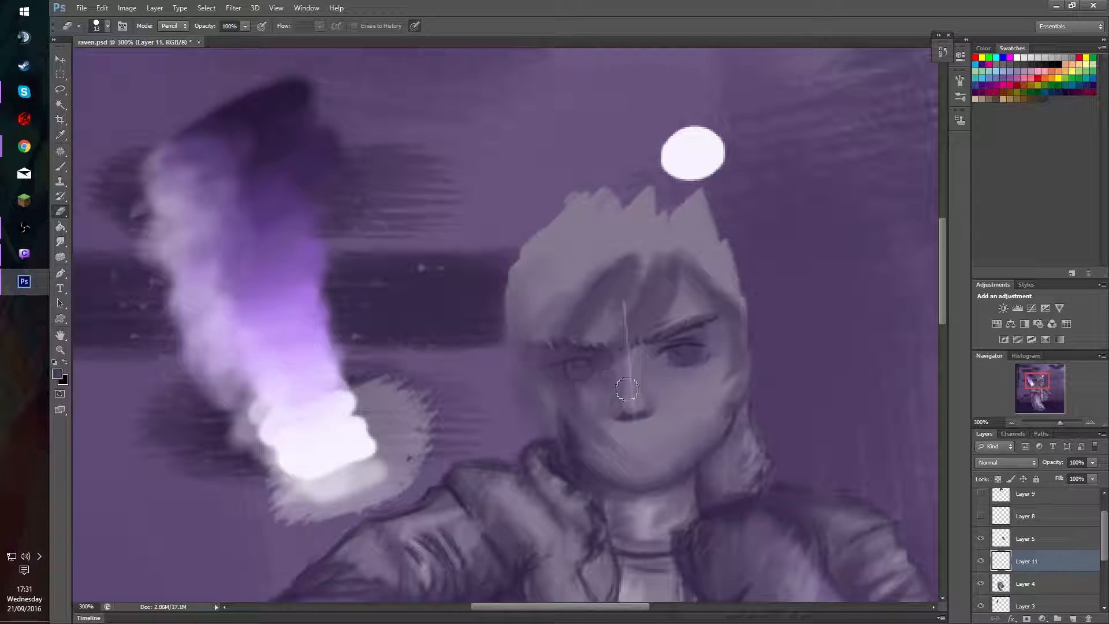
key("b")
left_click(296, 91, "alt")
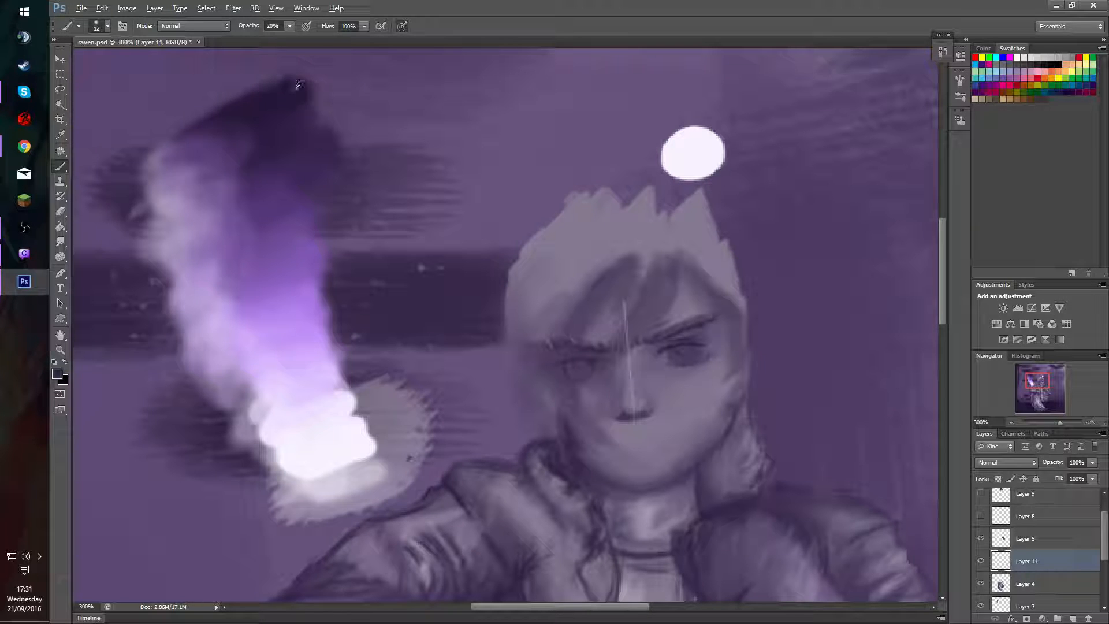
mouse_move(656, 290)
left_mouse_down()
mouse_move(644, 426)
mouse_move(642, 415)
left_mouse_up()
left_click_drag(675, 307, 661, 452)
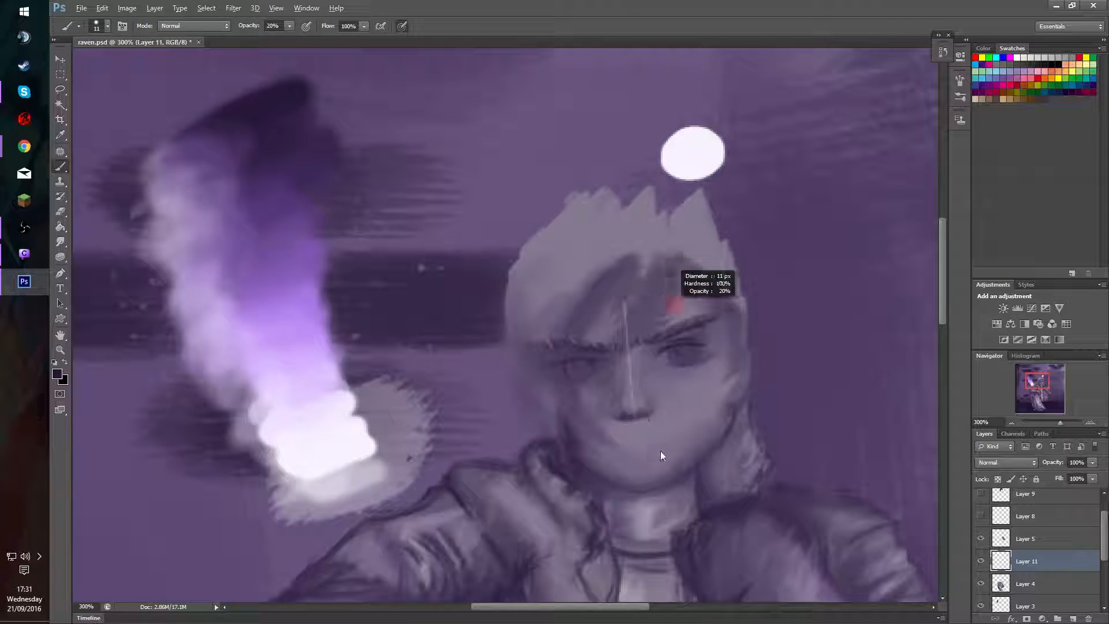
left_click_drag(682, 335, 659, 343)
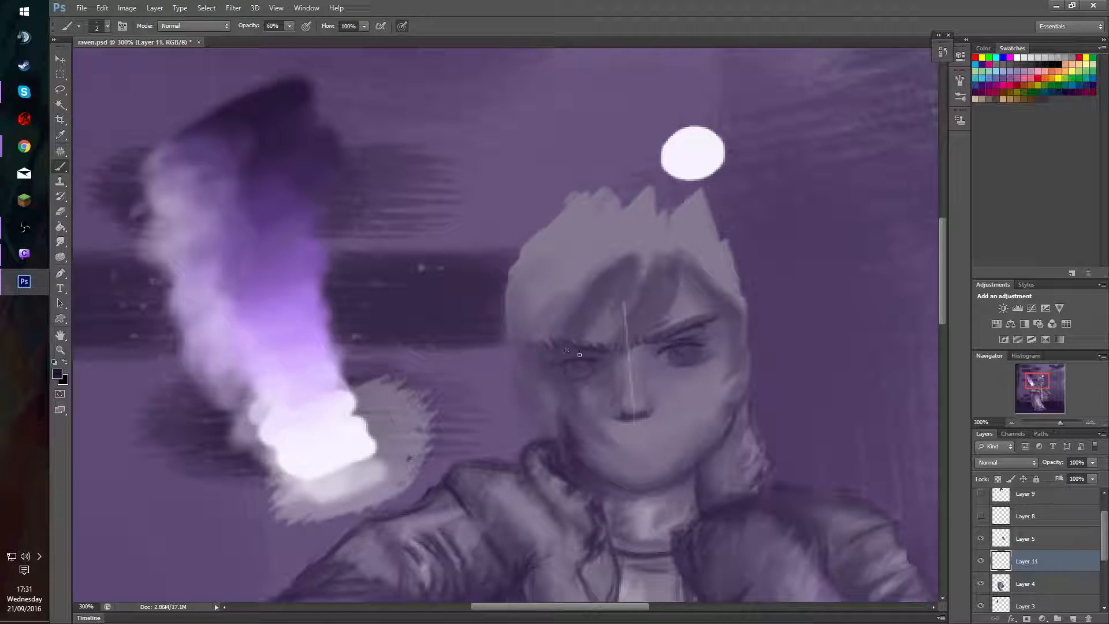
left_click_drag(591, 363, 582, 357)
left_click(557, 360, "alt")
left_click(280, 91, "alt")
left_click(572, 378, "alt")
left_click(575, 363, "alt")
left_click_drag(564, 366, 592, 375)
Examine the balance of the two eyes in the whole composition and close up on the face.
key("ctrl+0")
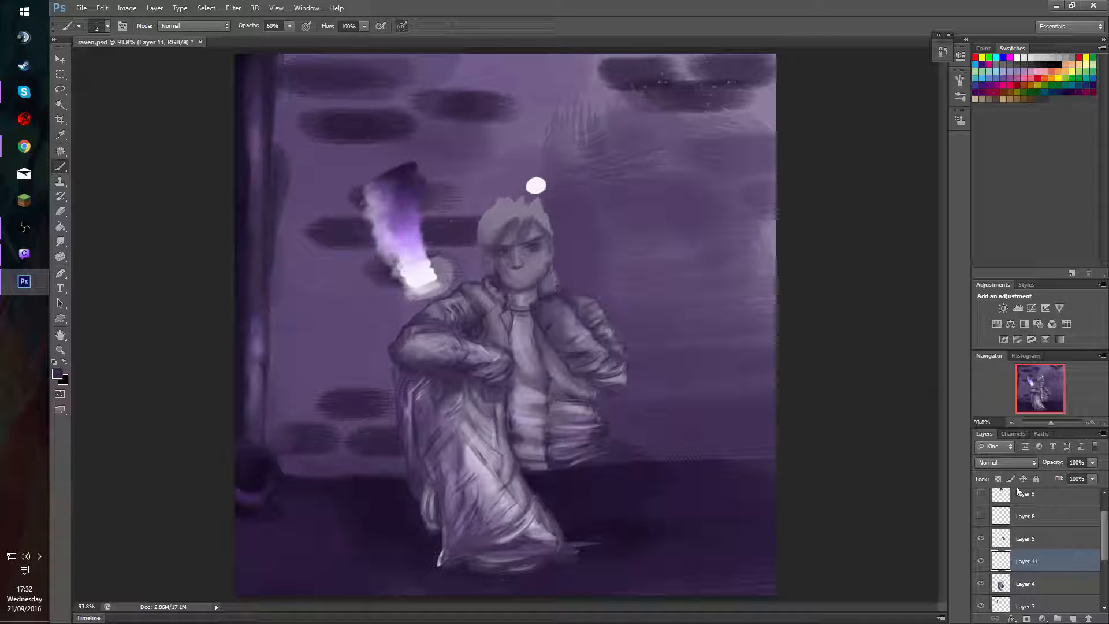
left_click(1013, 422)
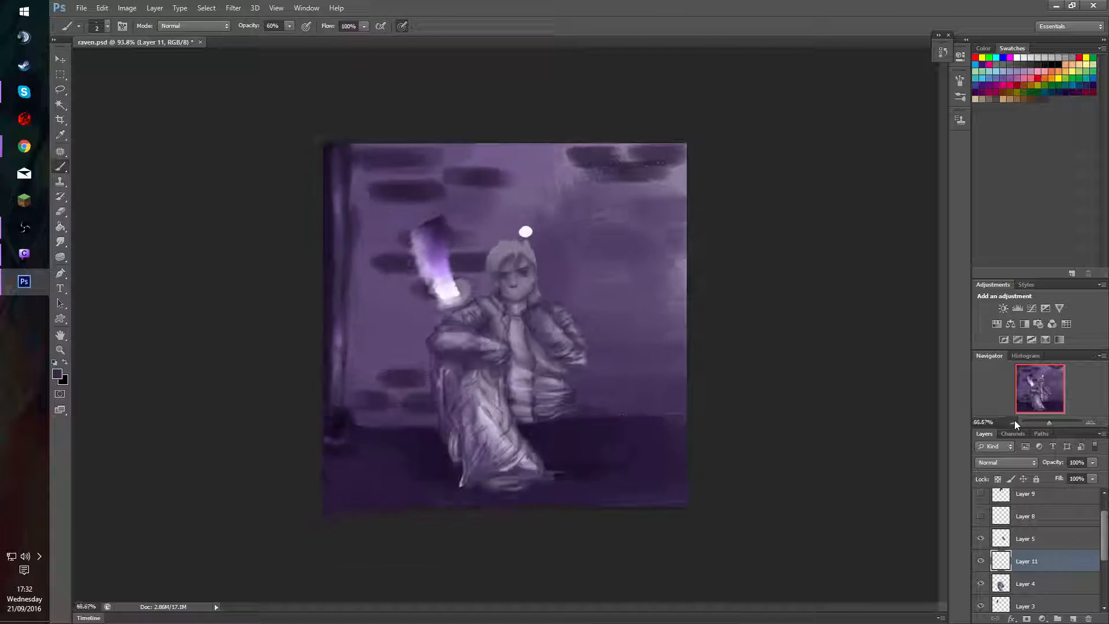
left_click(1012, 422)
left_click(1090, 422)
left_click(1091, 424)
left_click(1091, 424)
left_click(1091, 423)
left_click(1091, 424)
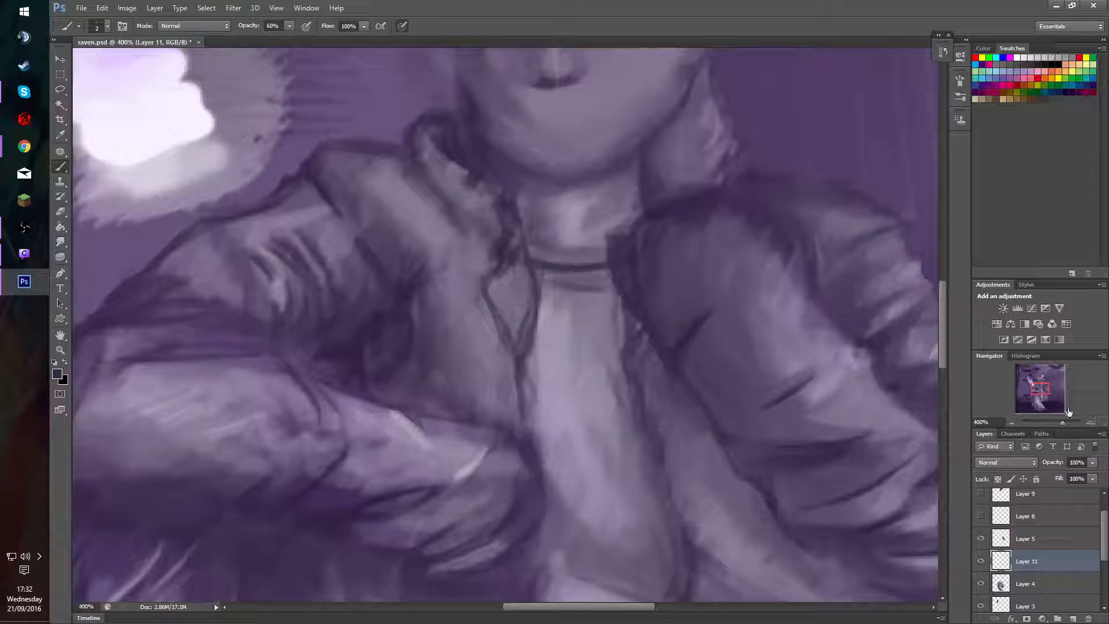
left_click_drag(1040, 394, 1031, 388)
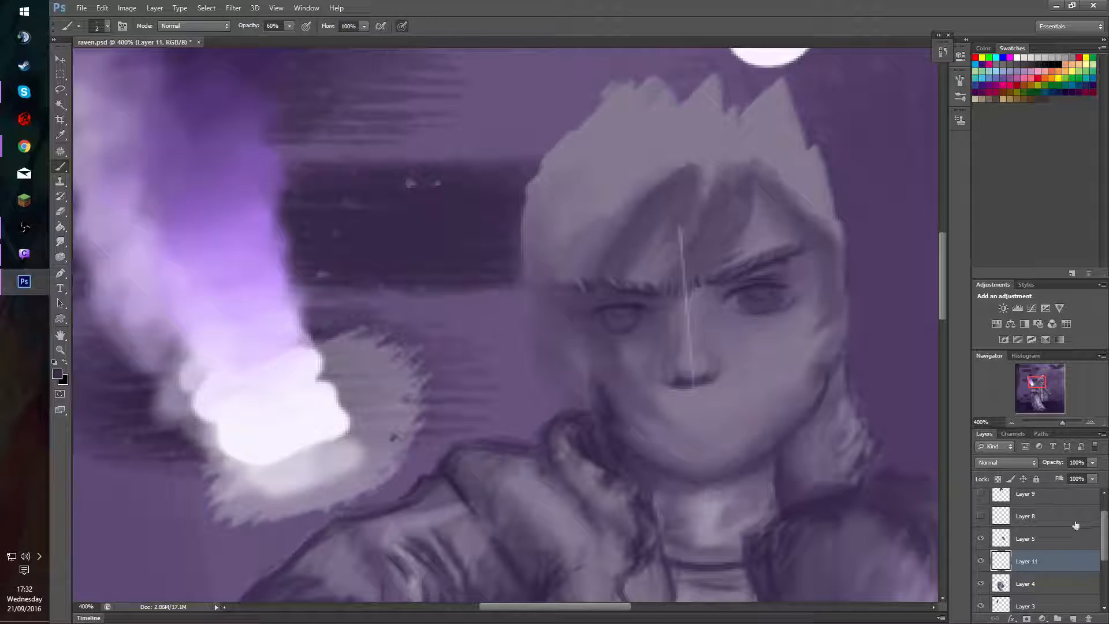
left_click_drag(1104, 525, 1103, 509)
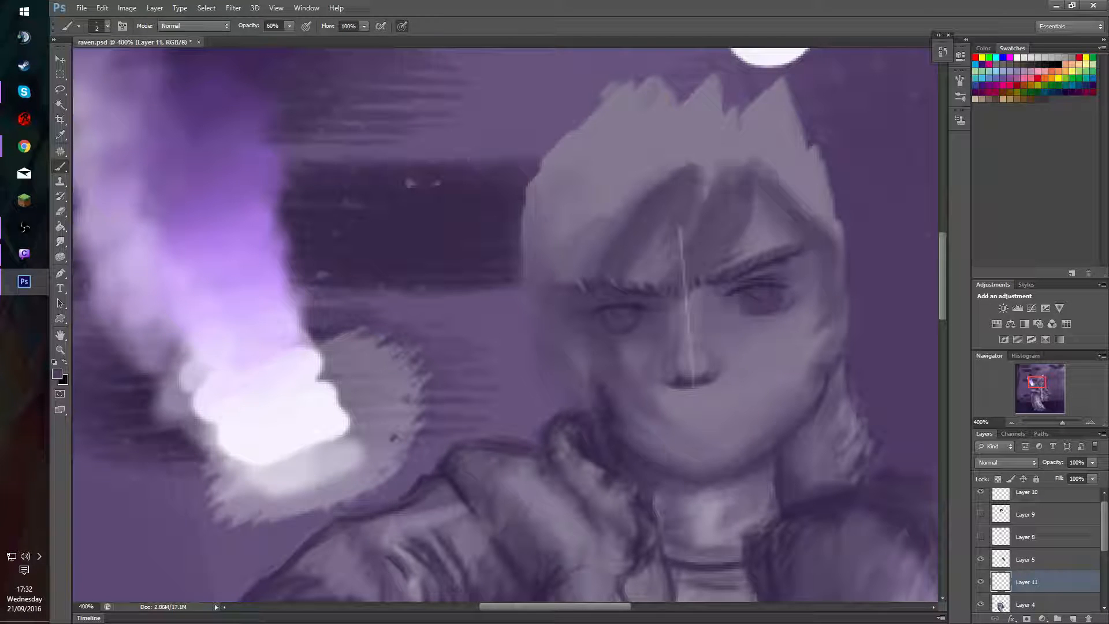
Shade and darken both eyes on Layer 11 with sampled dark tones at 30% opacity, reducing the brush to 5 px.
left_click_drag(695, 320, 708, 322)
key("alt")
left_click(1013, 423)
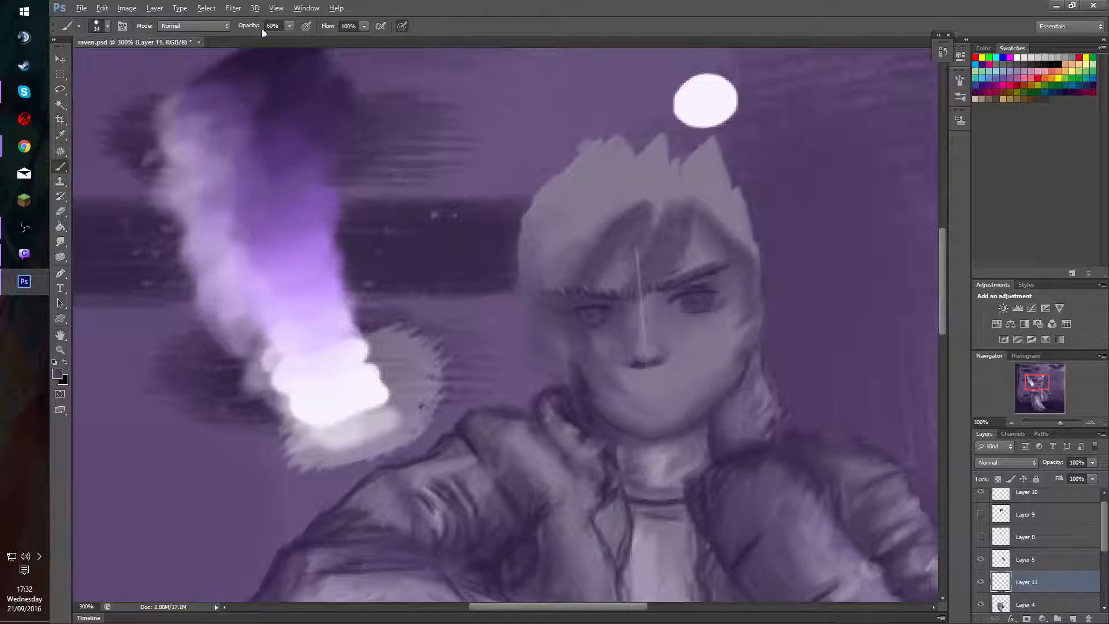
key("3")
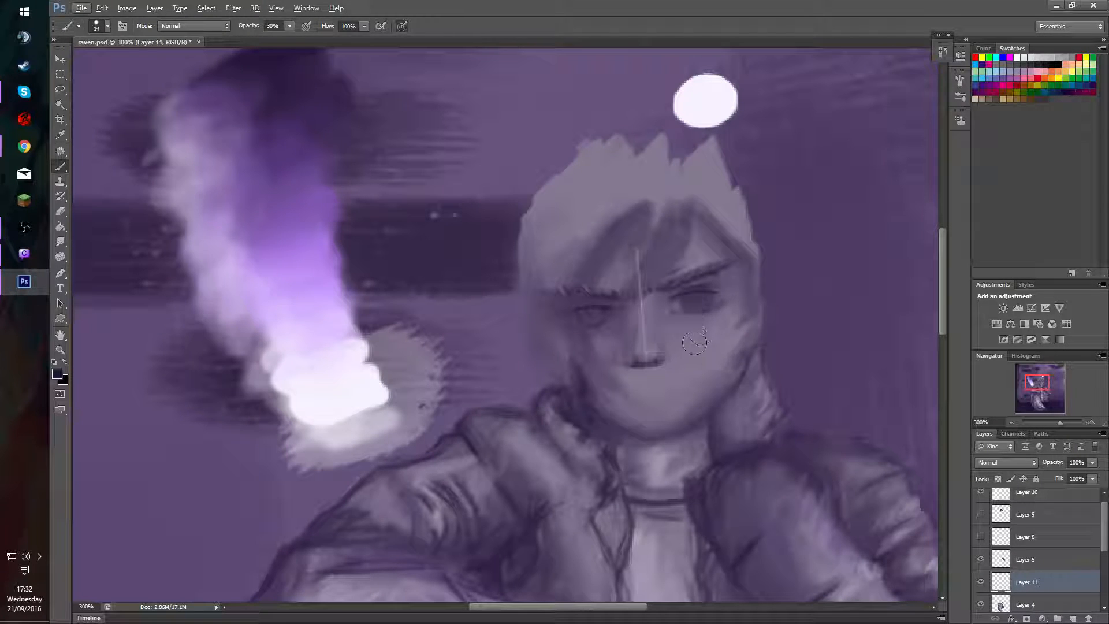
mouse_move(683, 345)
left_mouse_down()
mouse_move(673, 401)
mouse_move(678, 364)
mouse_move(694, 384)
mouse_move(693, 446)
left_mouse_up()
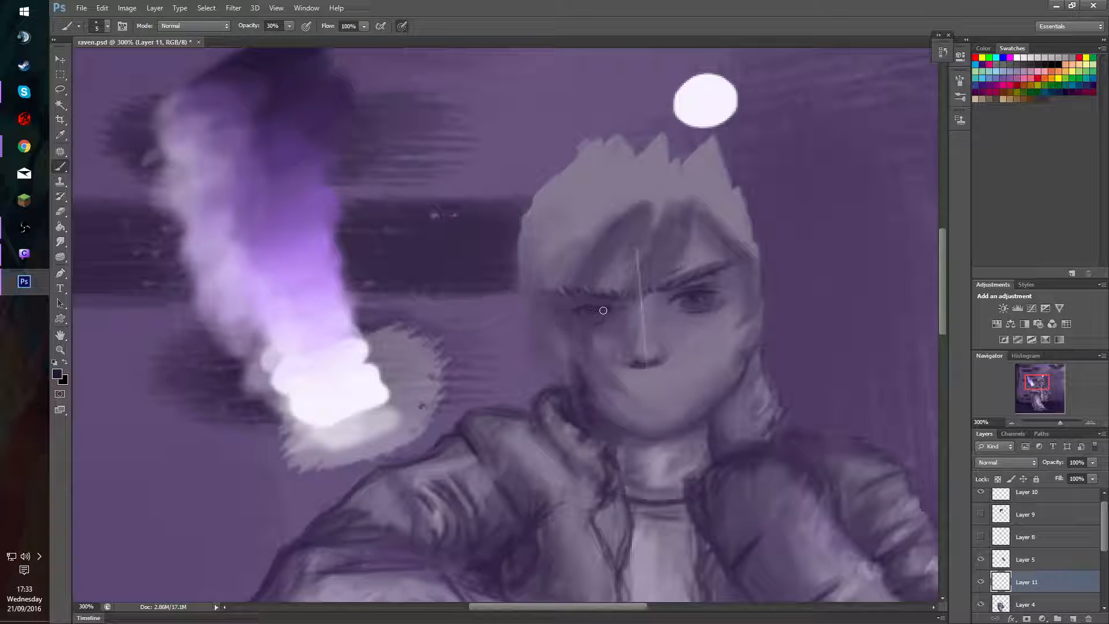
left_click_drag(599, 312, 588, 315)
left_click_drag(551, 395, 541, 425)
Hide the guide line on Layer 10 and show the hair on Layer 9 and the sketch lines on Layer 8.
left_click(981, 492)
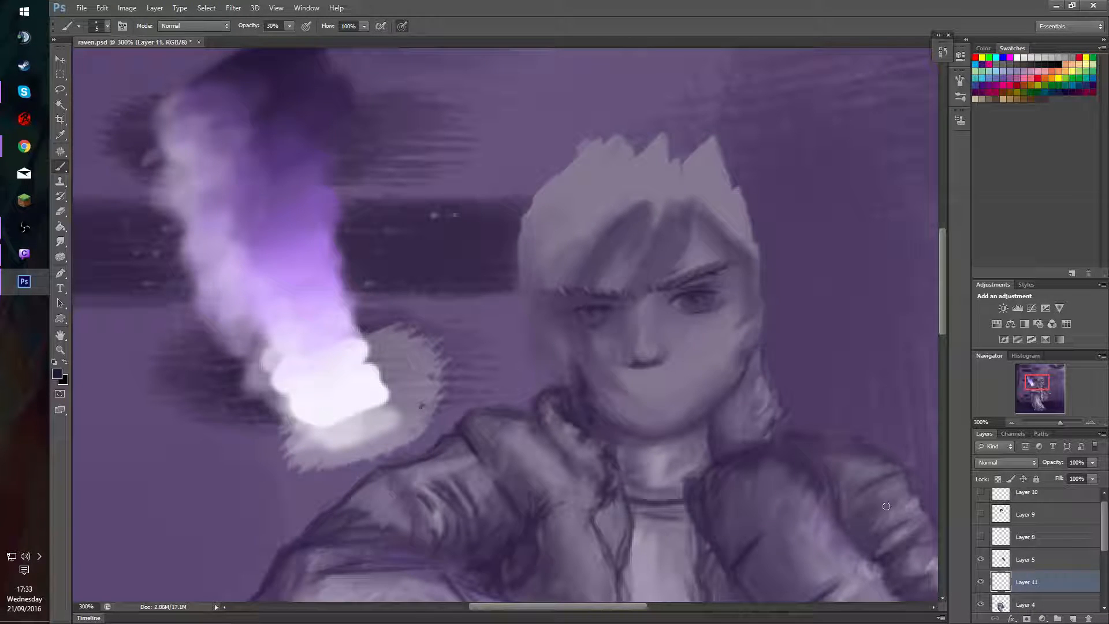
left_click(981, 514)
left_click(981, 537)
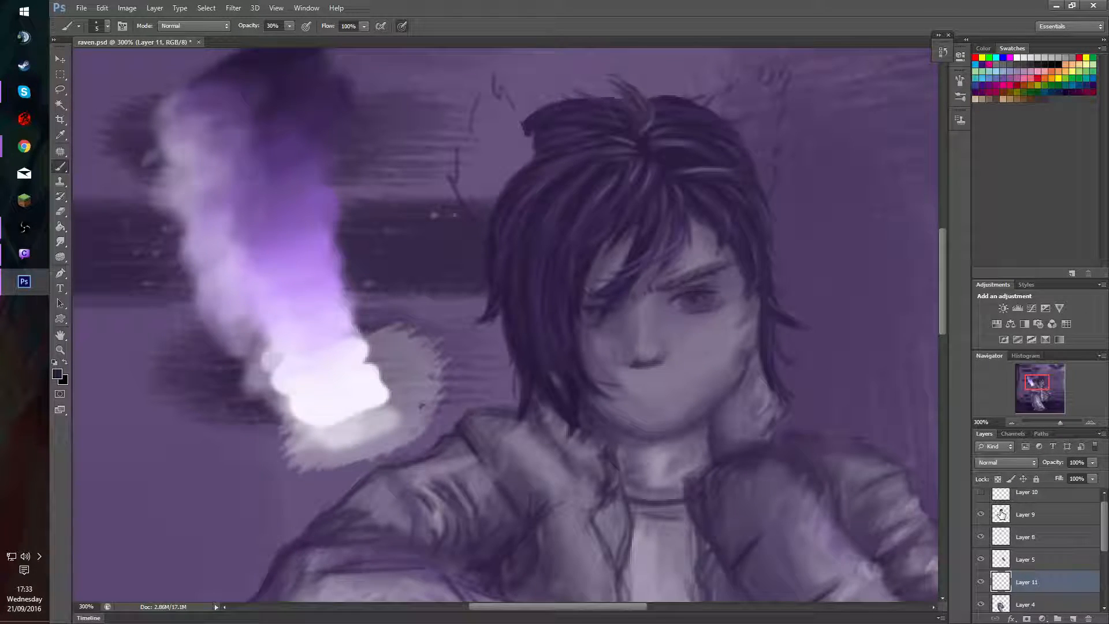
Add small pale lilac highlights to both eyes on Layer 11 at 30% opacity.
left_click(340, 347, "alt")
left_click(701, 299)
left_click(598, 312)
Touch up the uncovered eye on Layer 11 with a sampled tone and a 2 px brush, and smudge its shading toward the nose bridge.
left_click(693, 298, "alt")
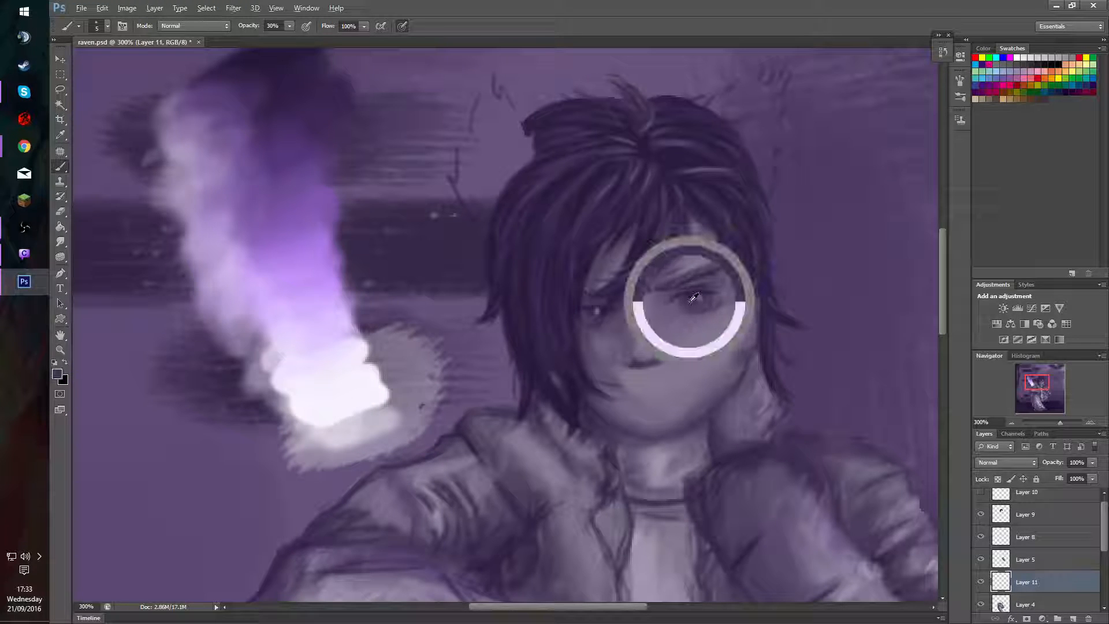
right_click(697, 306, "alt")
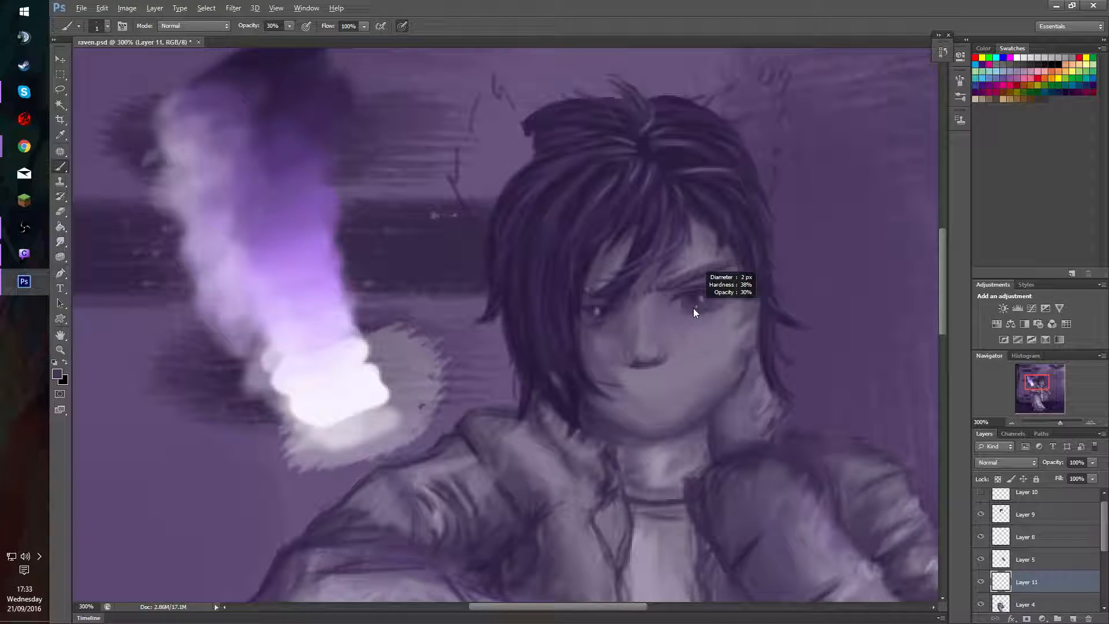
key("r")
right_click(688, 293, "alt")
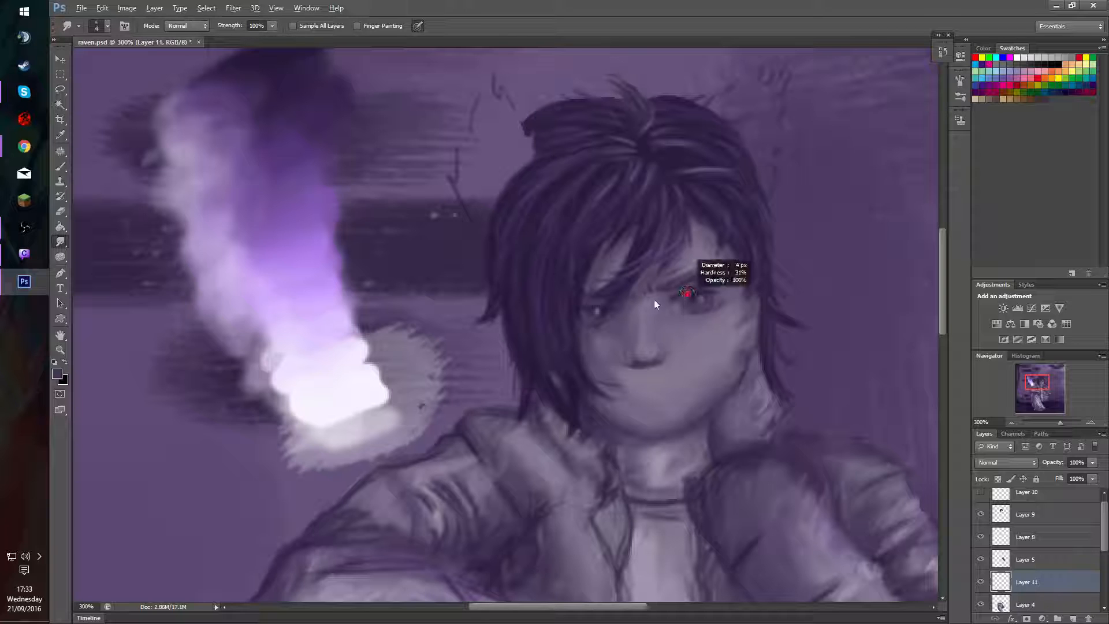
left_click_drag(655, 301, 647, 296)
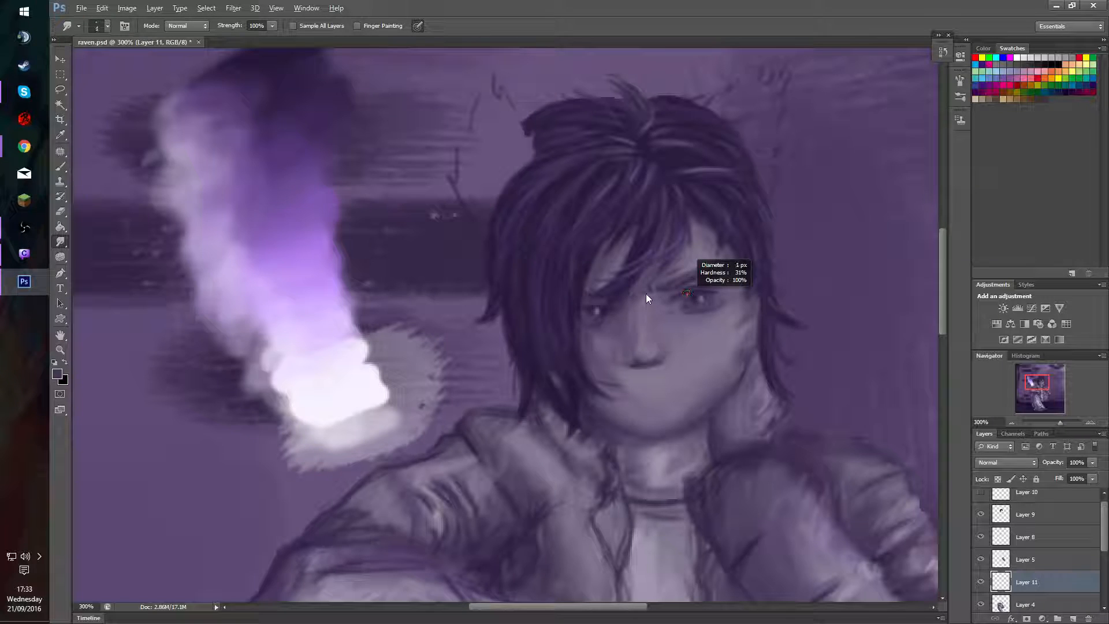
right_click(689, 308, "alt")
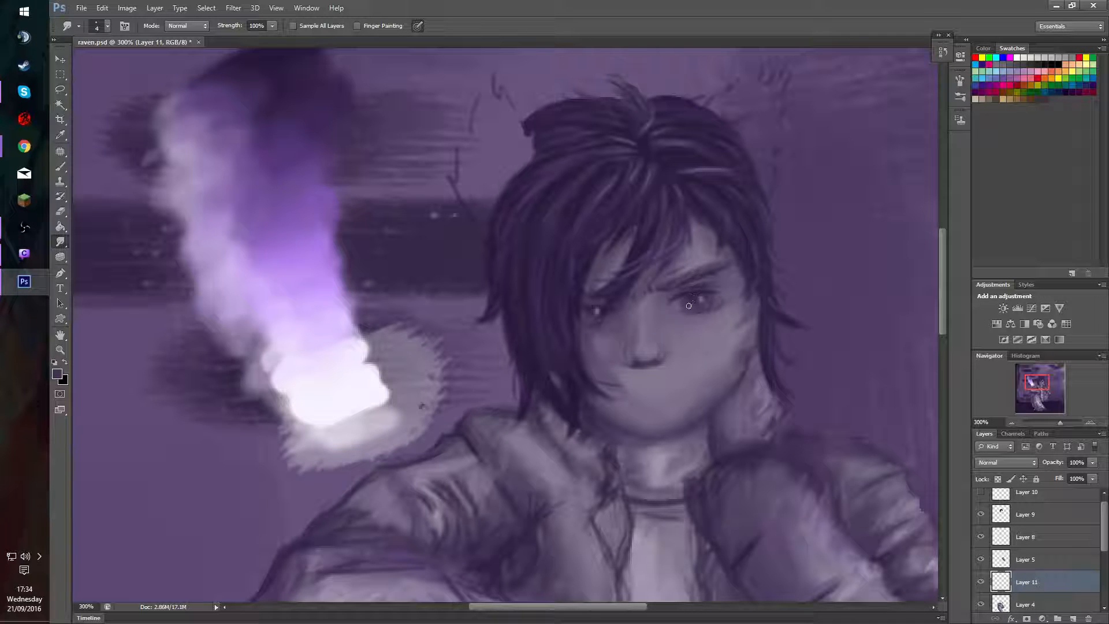
Smudge the skin shading below the uncovered eye on Layer 4 and compare the face with that layer hidden and shown.
key("v")
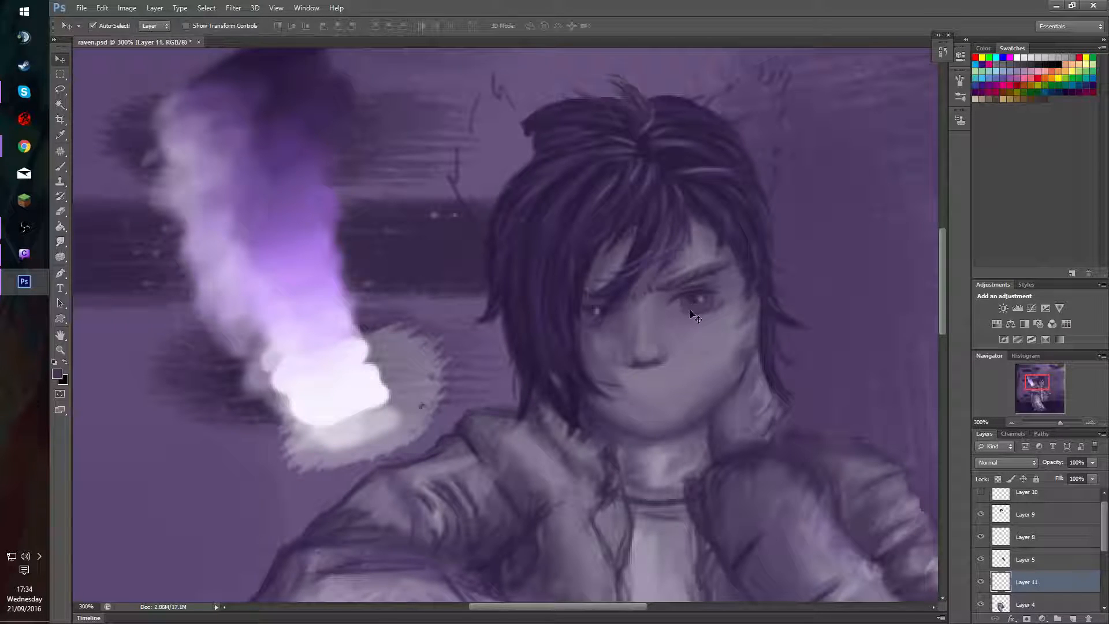
left_click(702, 314)
key("r")
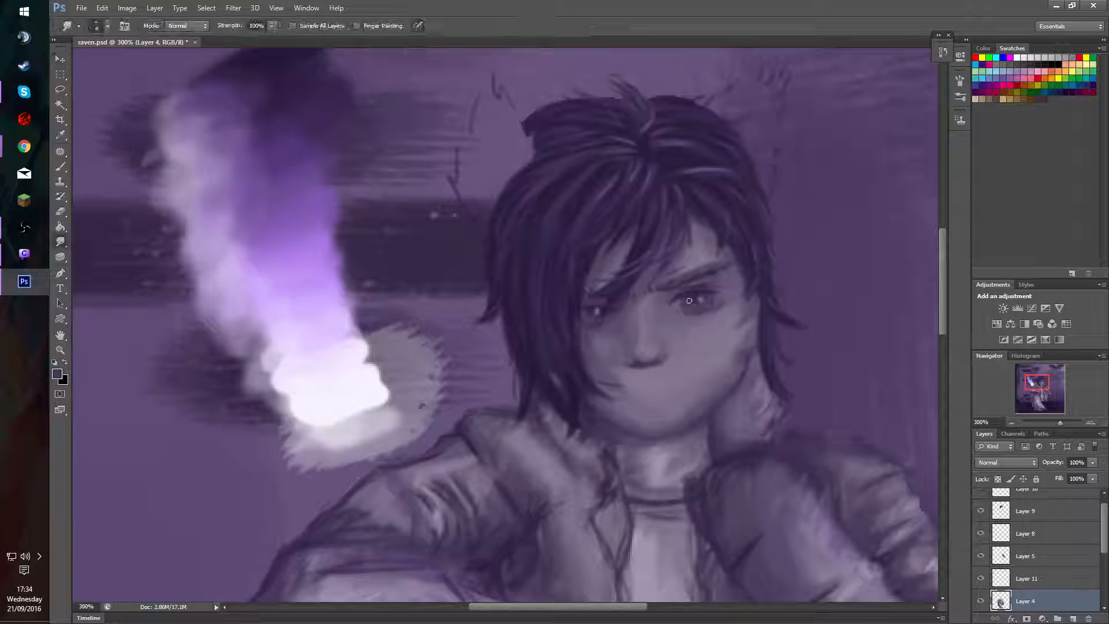
mouse_move(678, 304)
left_mouse_down()
mouse_move(710, 302)
mouse_move(684, 305)
mouse_move(698, 292)
mouse_move(695, 303)
mouse_move(698, 294)
mouse_move(713, 305)
mouse_move(703, 294)
mouse_move(697, 311)
mouse_move(695, 292)
mouse_move(701, 317)
left_mouse_up()
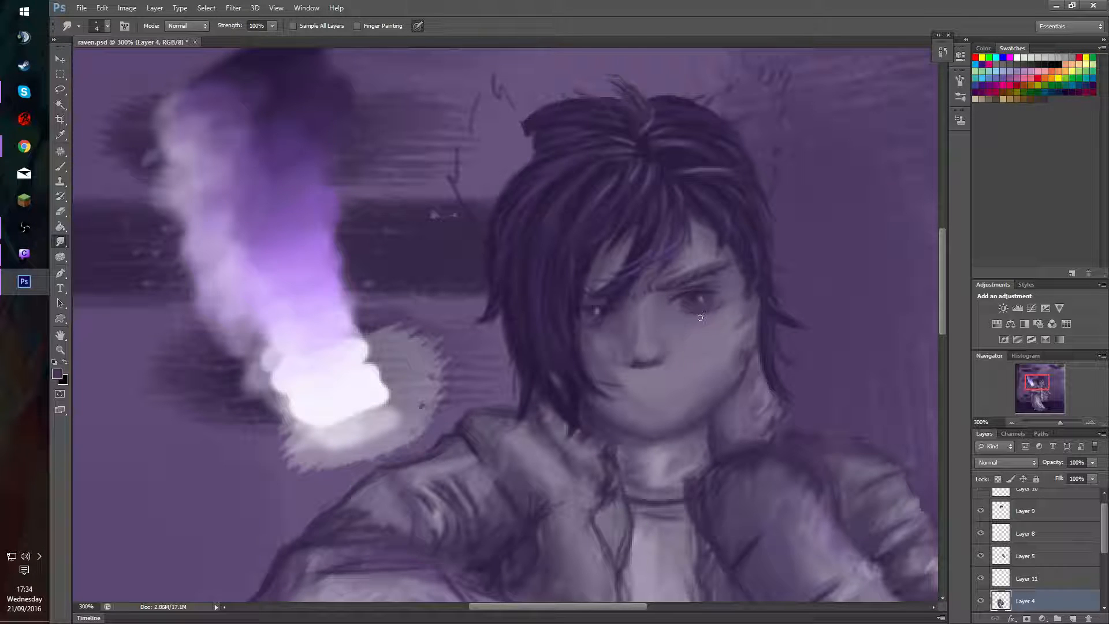
left_click(982, 600)
left_click(981, 600)
left_click(981, 600)
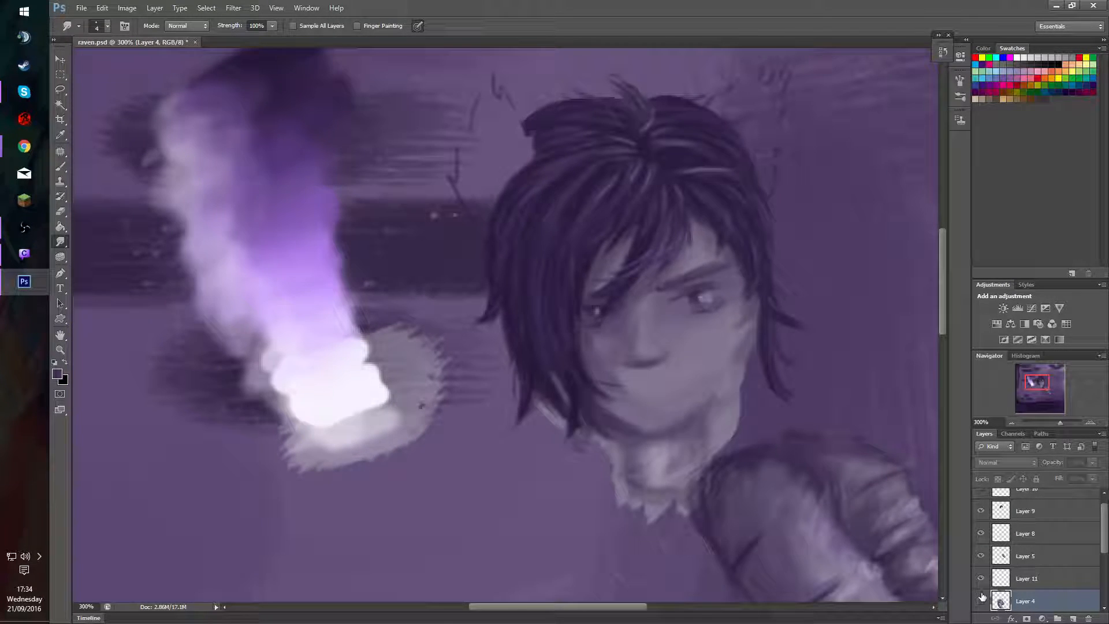
left_click(981, 600)
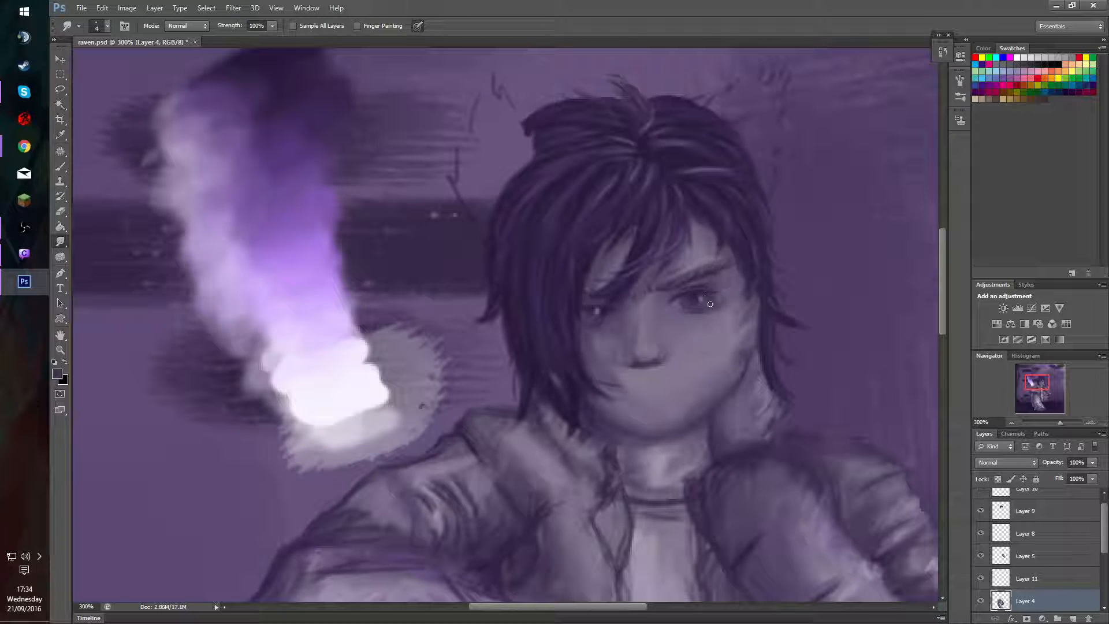
Smudge the eye beside the long fringe on Layer 11 and retouch it with a sampled dark purple at 30% opacity.
key("v")
left_click(592, 317)
key("r")
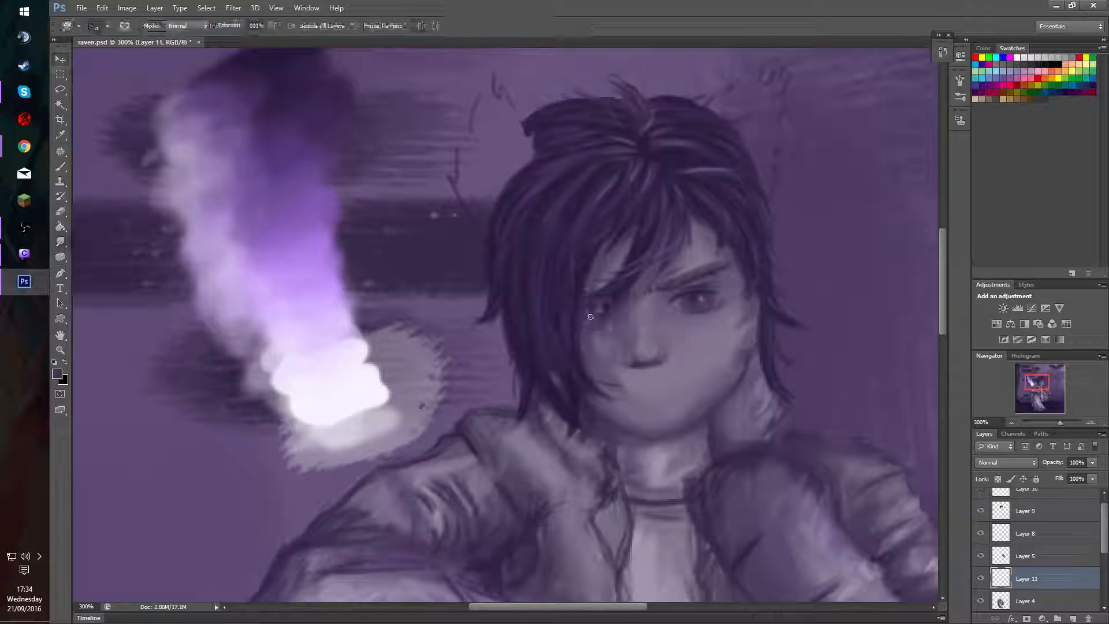
mouse_move(588, 322)
left_mouse_down()
mouse_move(592, 309)
mouse_move(579, 340)
left_mouse_up()
key("b")
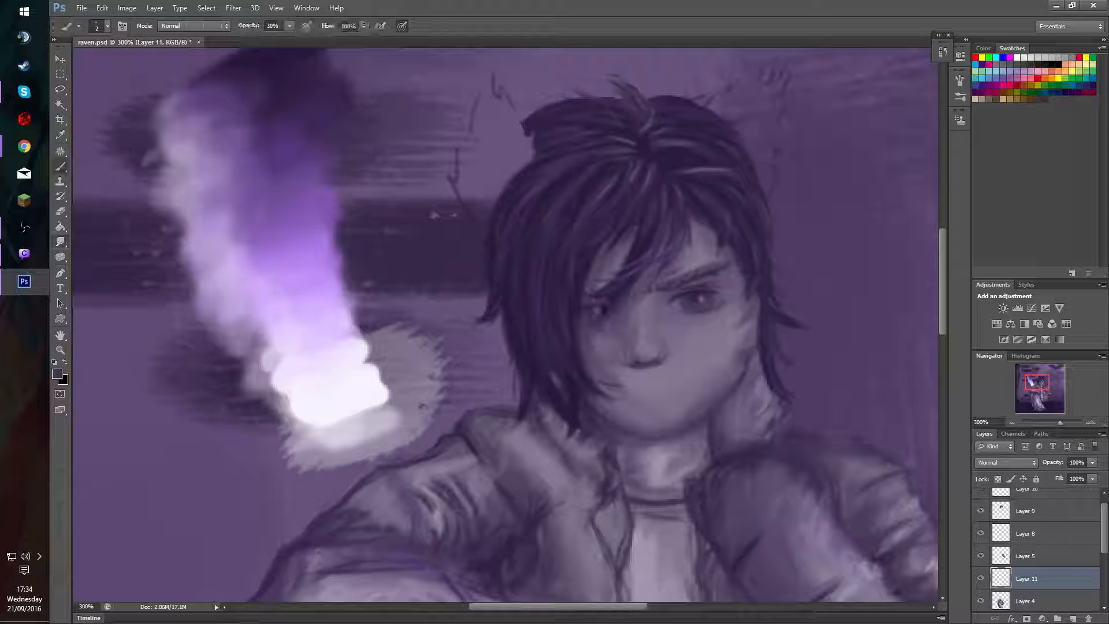
left_click(284, 54, "alt")
key("bracketright")
key("bracketright")
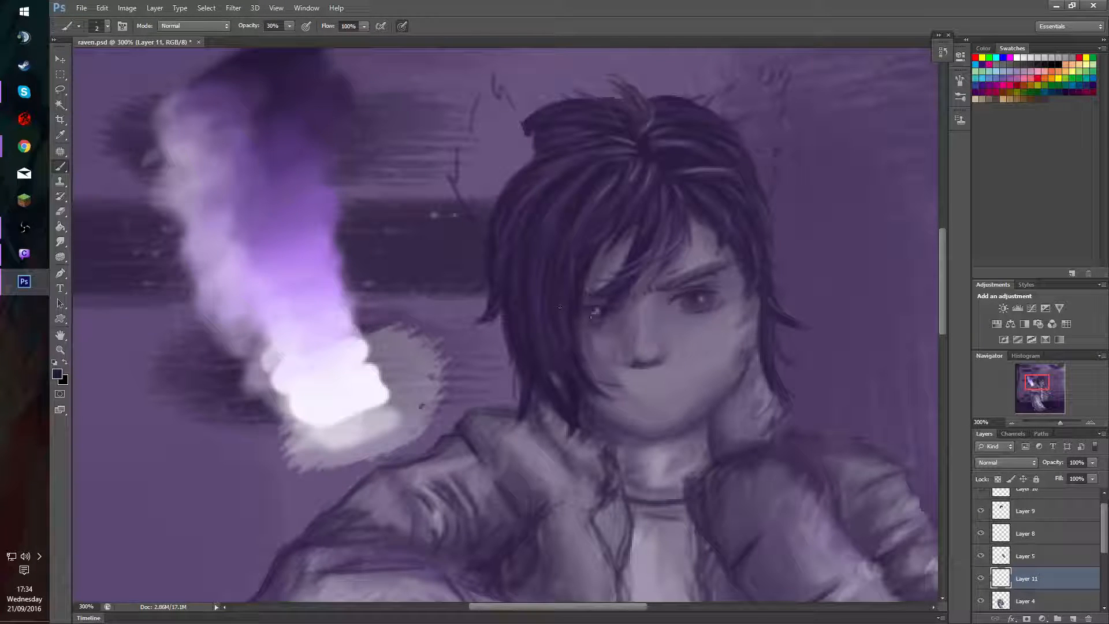
left_click_drag(590, 310, 604, 315)
Blend the shading around the uncovered eye on Layer 4 with the Smudge tool at 100% strength.
key("v")
left_click(694, 314)
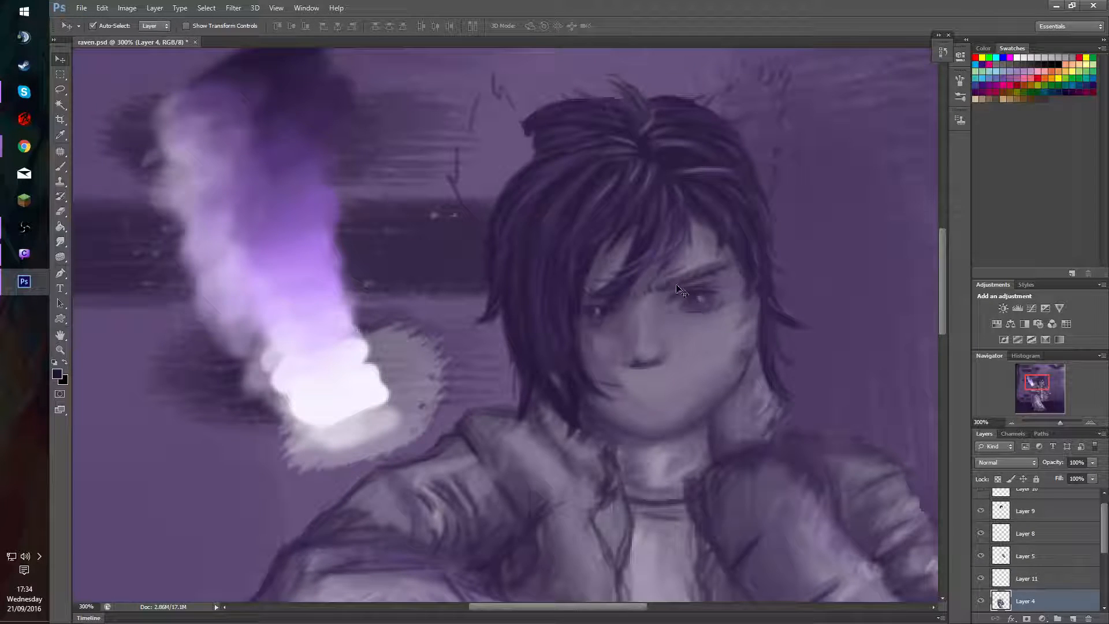
key("r")
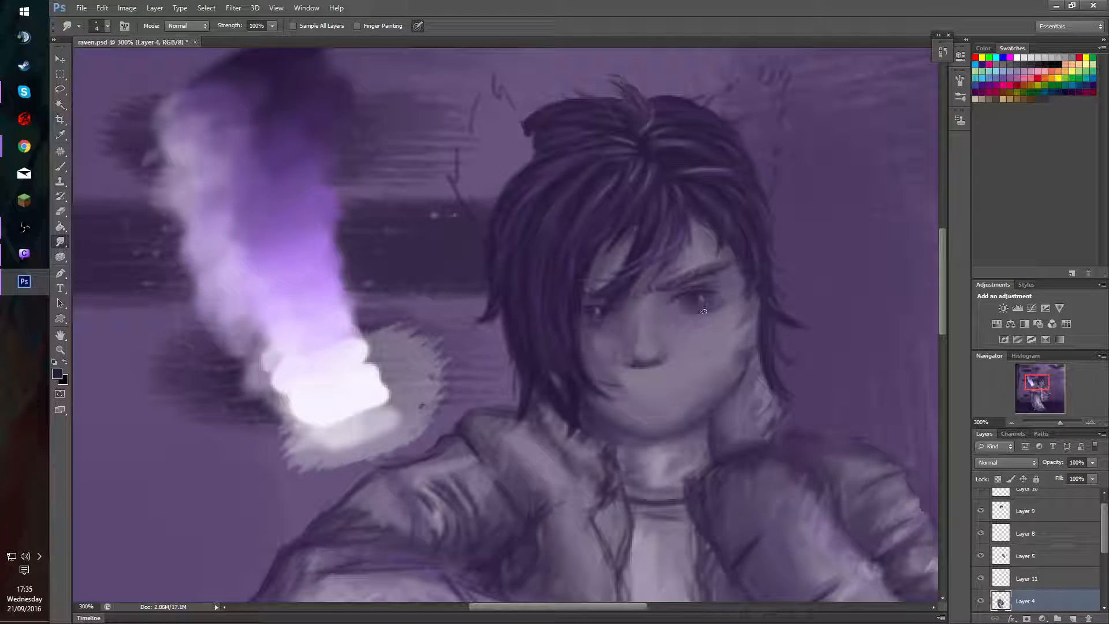
Compare the face with Layer 4, Layer 8 and Layer 11 each hidden and shown.
left_click(981, 601)
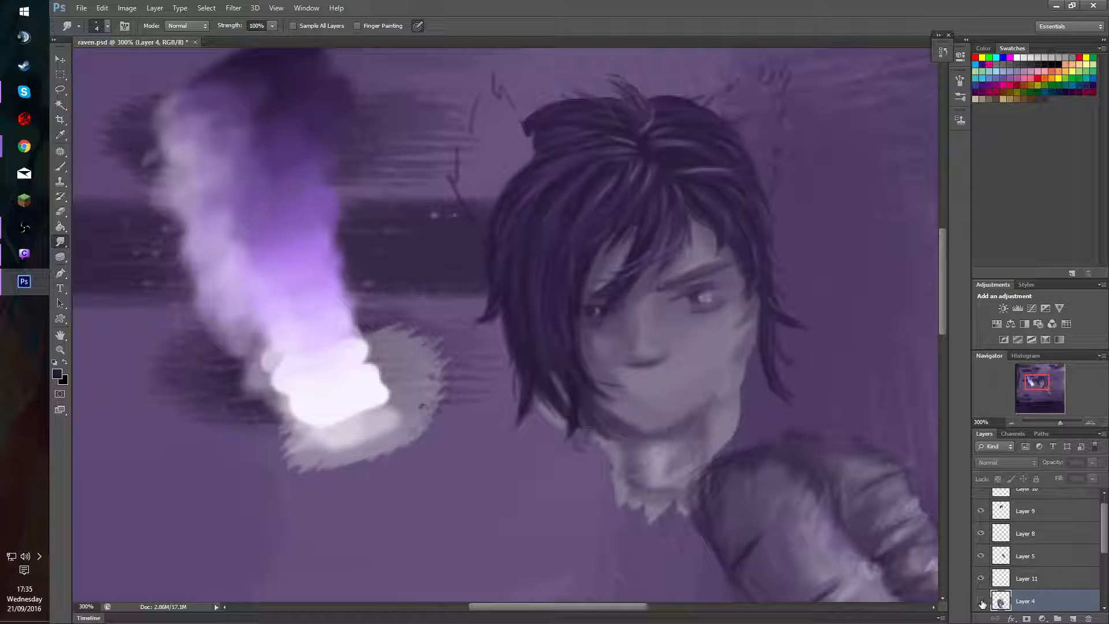
left_click(981, 601)
left_click(981, 602)
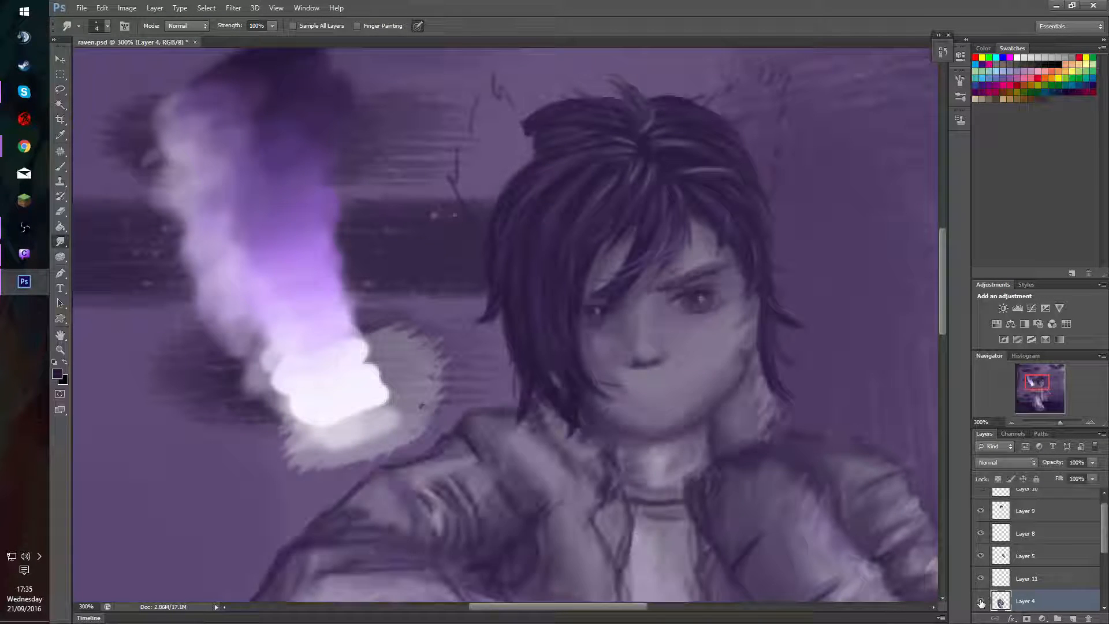
left_click(981, 603)
left_click(981, 604)
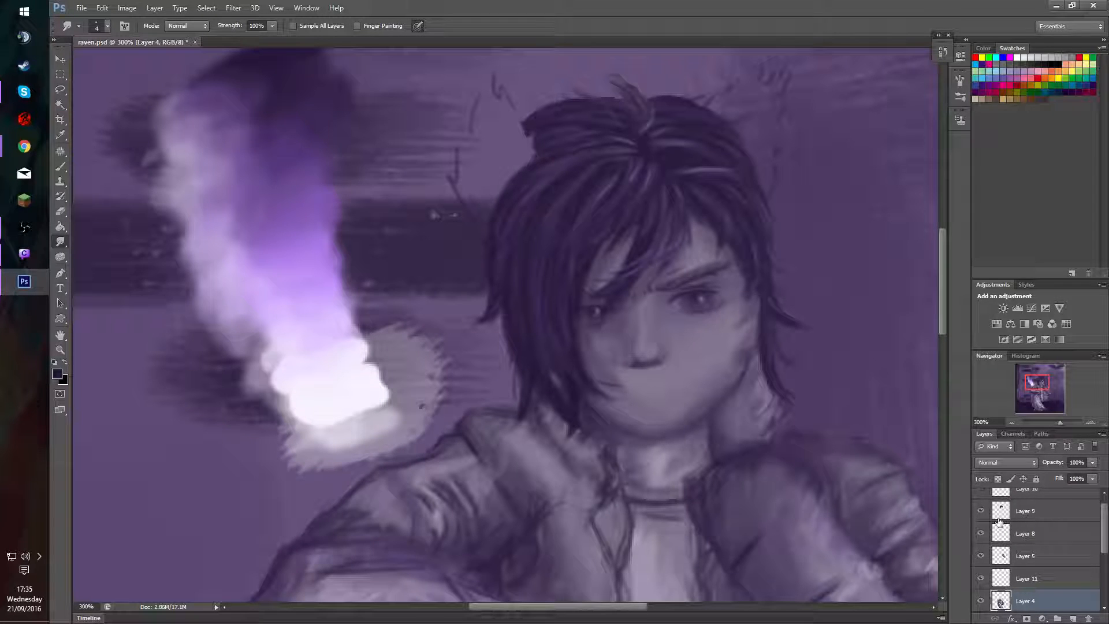
left_click(982, 536)
left_click(981, 537)
left_click(981, 578)
left_click(981, 578)
left_click(981, 579)
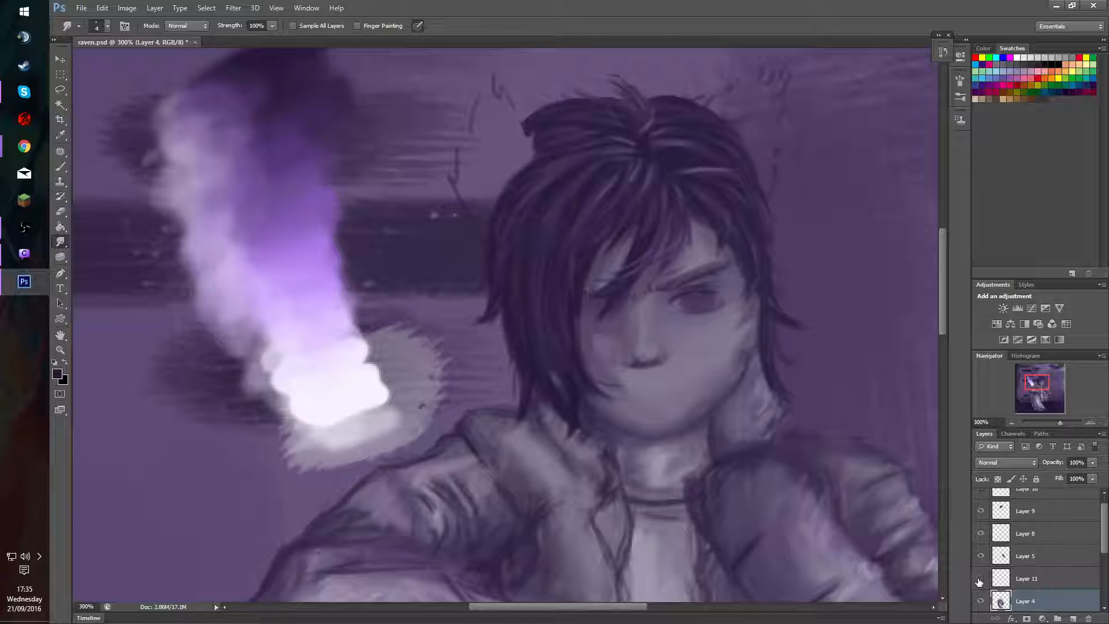
left_click(981, 579)
Smudge the iris of the uncovered eye on Layer 11 and retouch it with a tone sampled from the pale paint swatch at 30% opacity.
left_click(1027, 578)
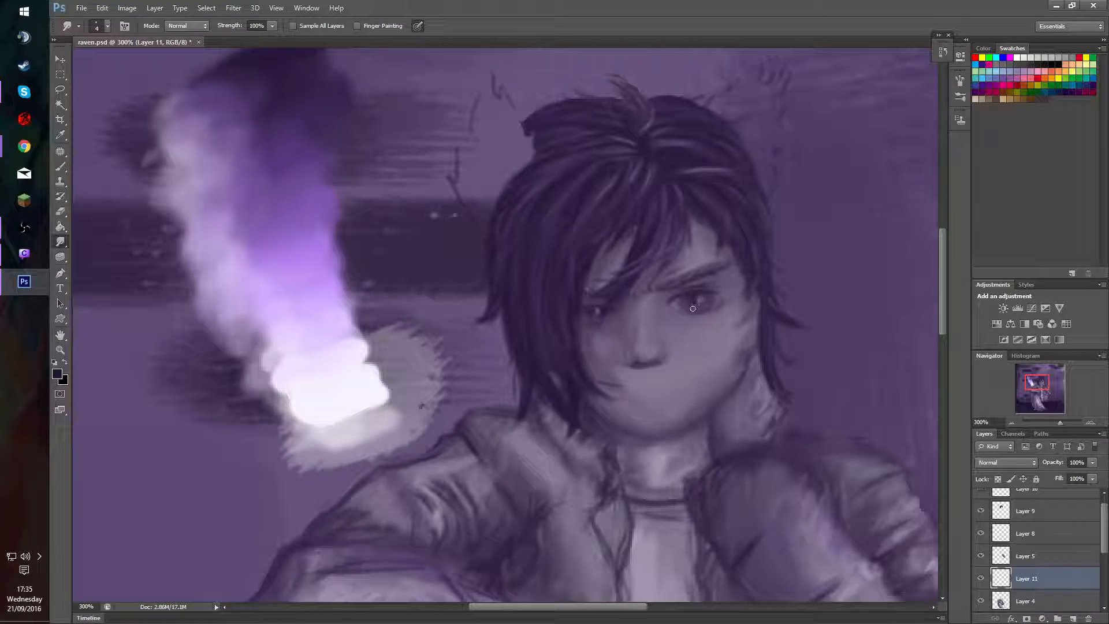
left_click_drag(688, 300, 700, 295)
mouse_move(698, 300)
left_mouse_down()
mouse_move(691, 308)
mouse_move(696, 295)
left_mouse_up()
key("b")
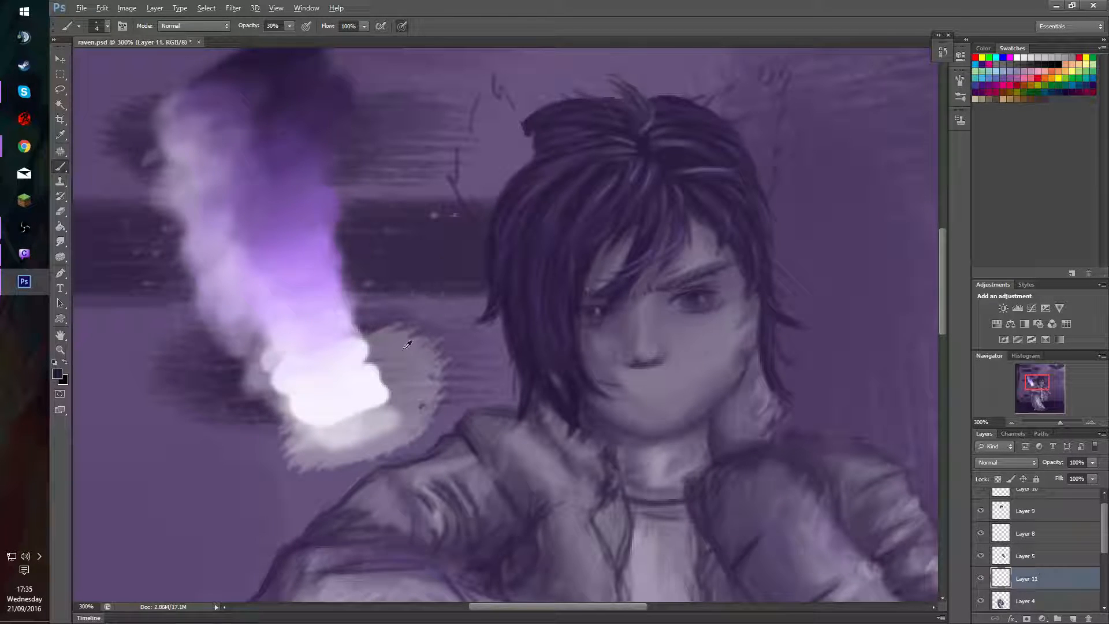
left_click(364, 341, "alt")
left_click(693, 291, "alt")
mouse_move(696, 293)
left_mouse_down()
mouse_move(684, 297)
mouse_move(696, 300)
left_mouse_up()
Step back through the edit history to the last brush stroke before the series of smudges.
key("alt+bracketleft")
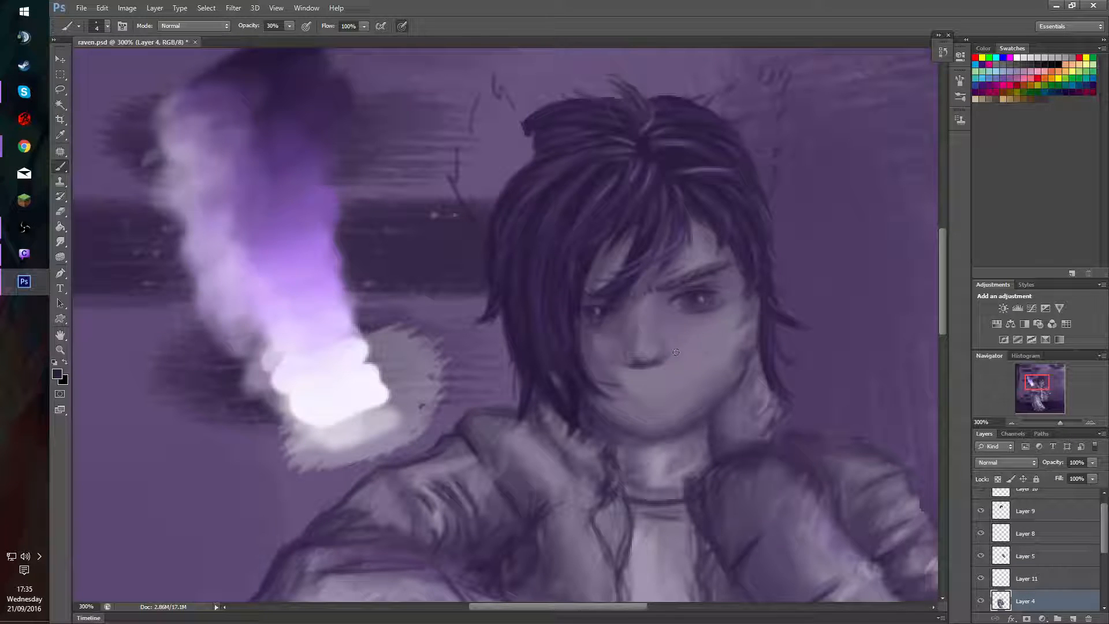
key("alt+bracketright")
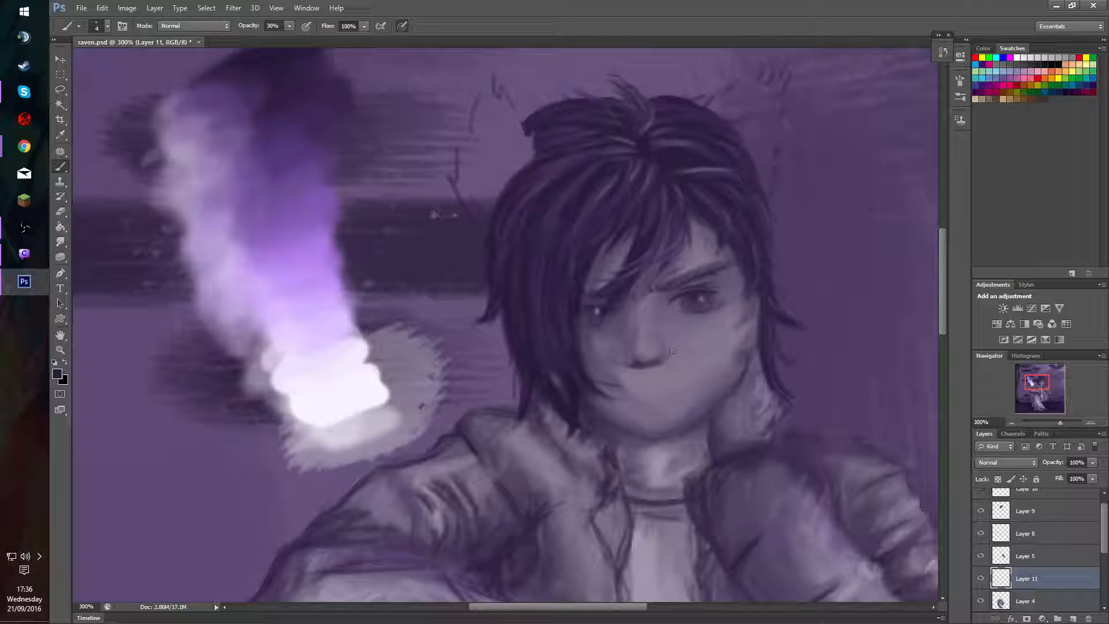
key("alt+bracketleft")
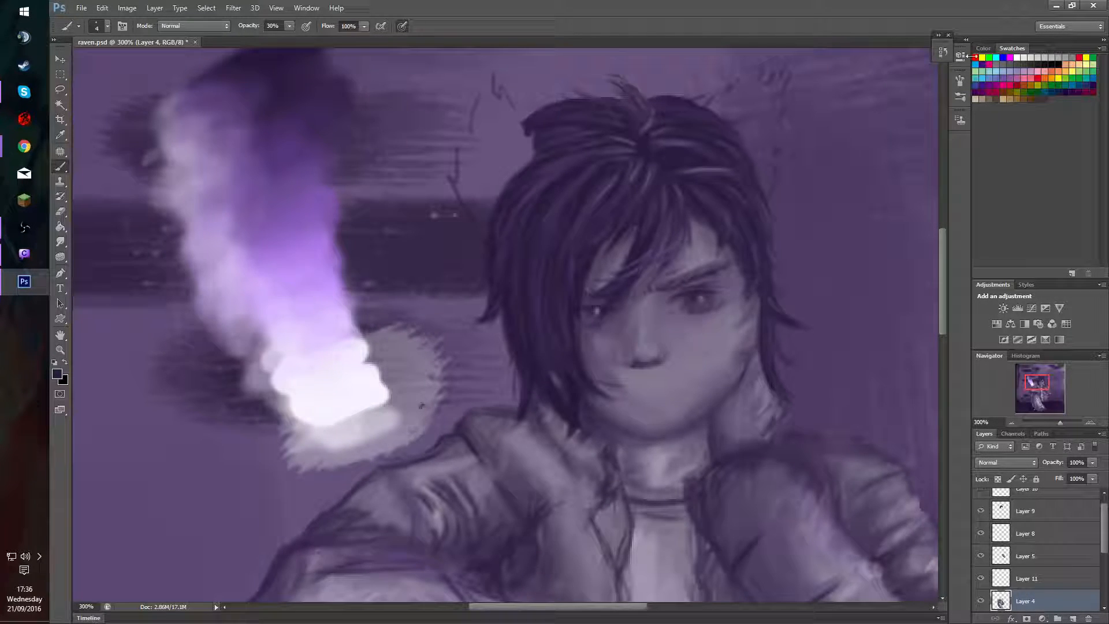
left_click(943, 52)
key("ctrl+alt+z")
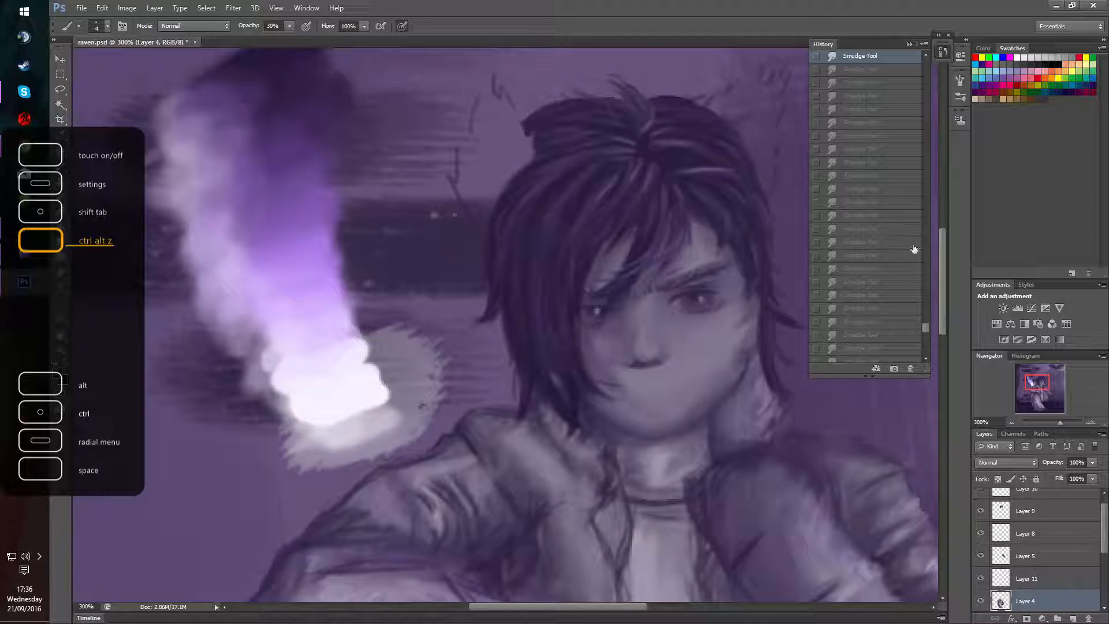
key("ctrl+alt+z")
key("ctrl+alt+z")
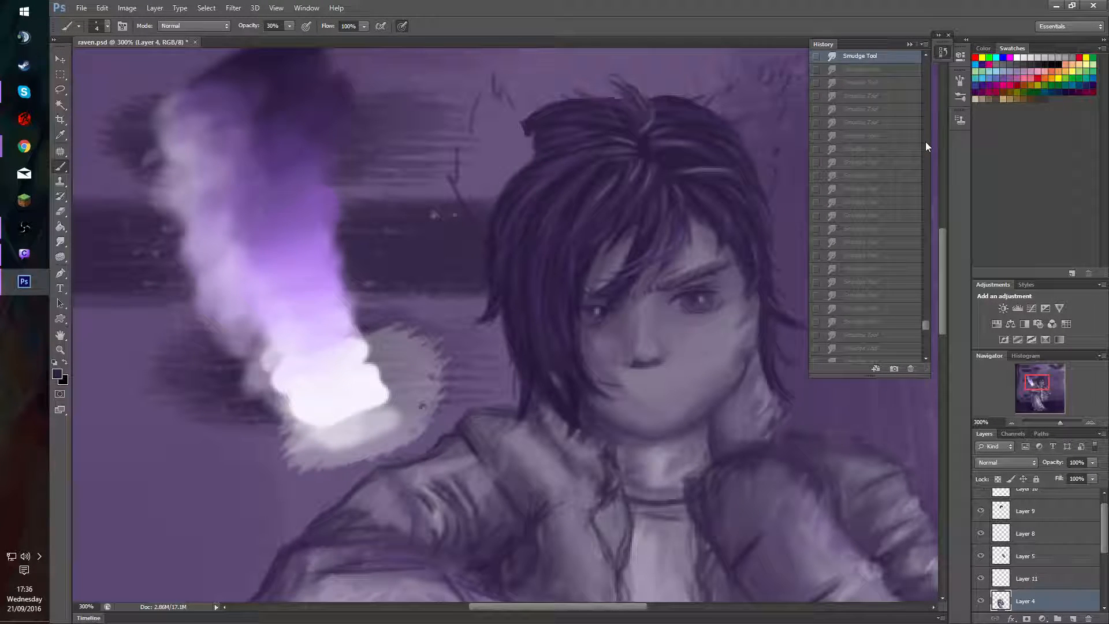
key("ctrl+shift+z")
key("ctrl+alt+z")
left_click_drag(926, 324, 927, 310)
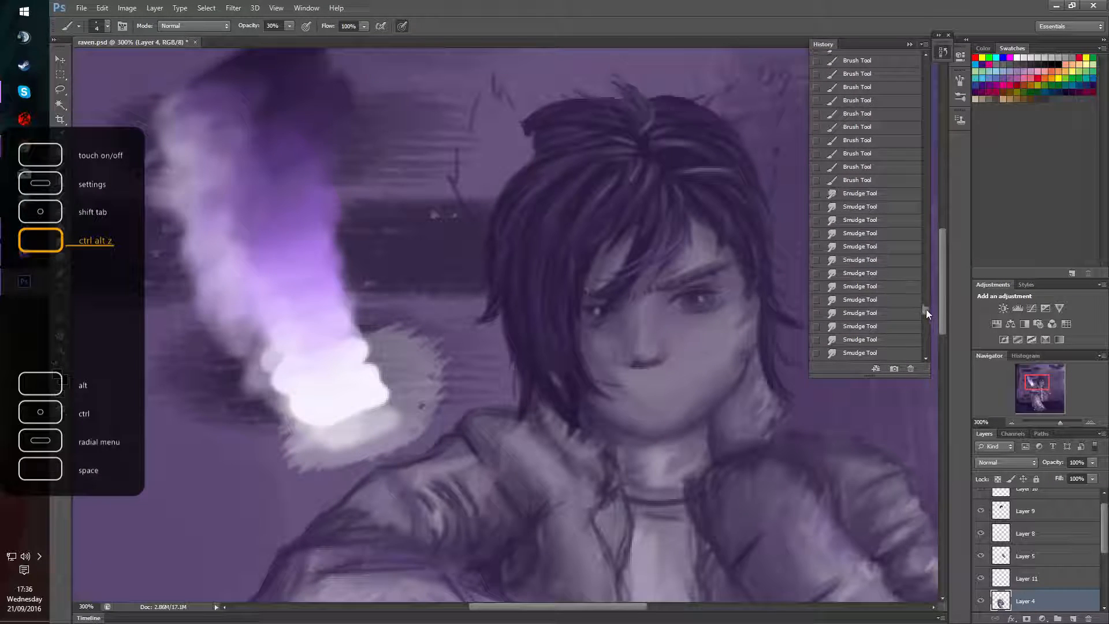
left_click(884, 182)
left_click(910, 44)
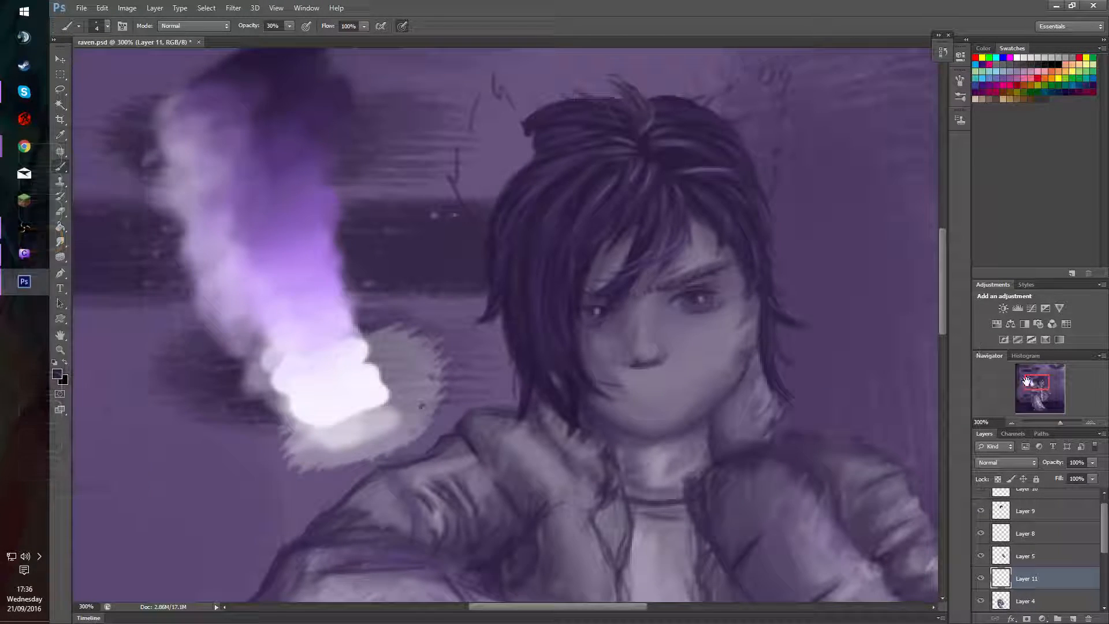
Try to paint a mouth below the nose on Layer 11 with a sampled hair tone, raising the opacity to 60%.
left_click_drag(1027, 381, 1037, 386)
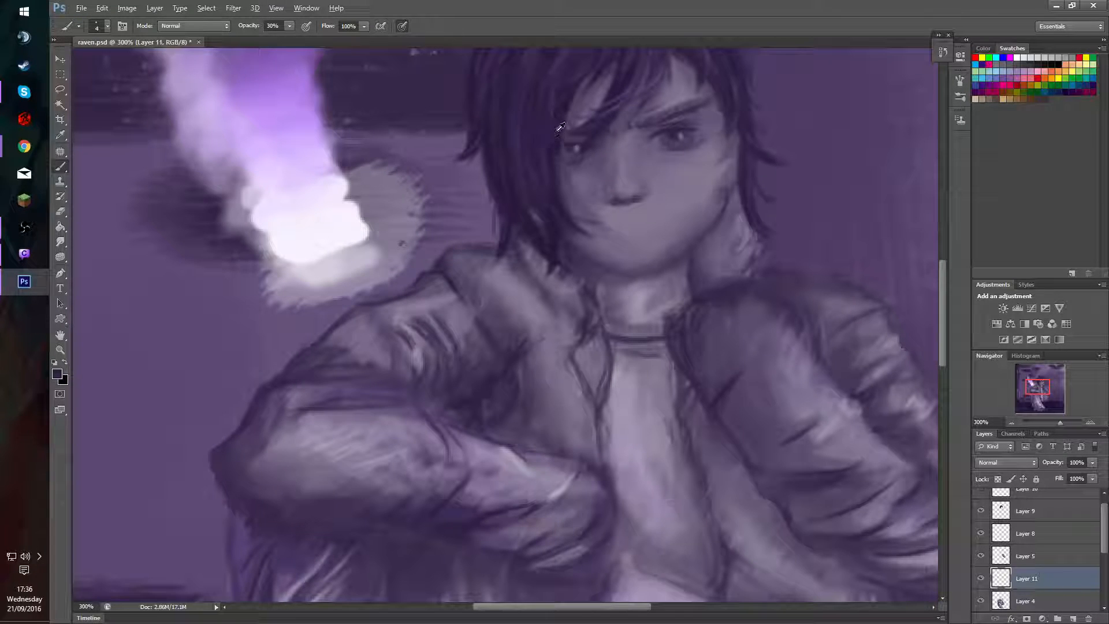
left_click(564, 108, "alt")
left_click_drag(617, 227, 604, 248)
key("ctrl+z")
right_click(606, 269, "alt")
key("6")
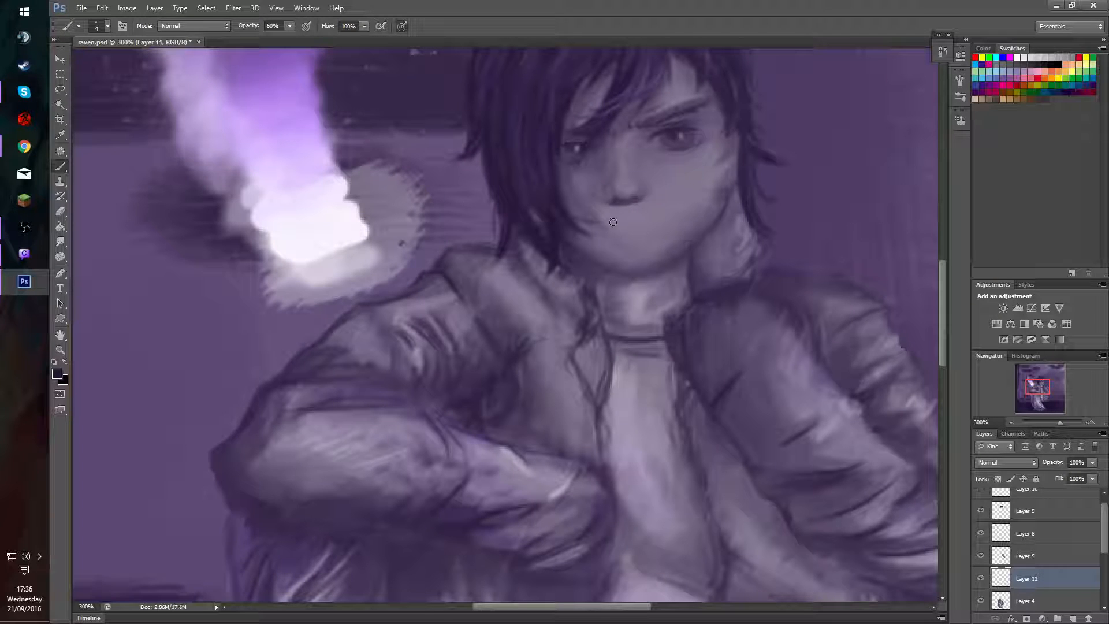
left_click_drag(613, 222, 640, 221)
key("ctrl+z")
Try to paint the mouth in a sampled lighter purple with a smaller brush at 80% opacity, softening it at 30%.
key("bracketleft")
key("bracketleft")
key("bracketleft")
key("8")
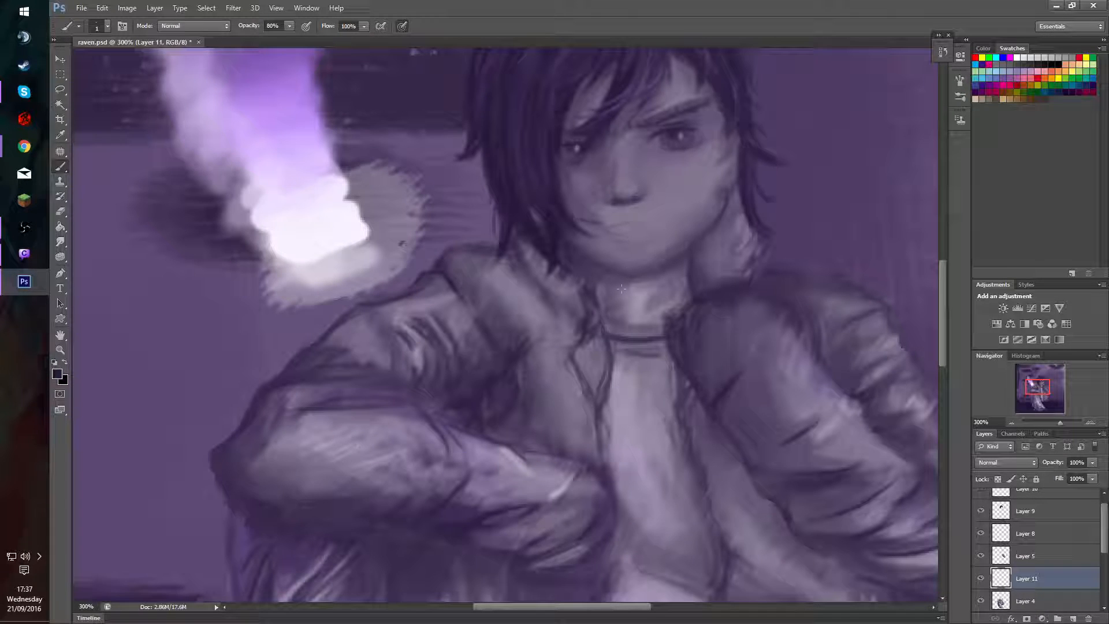
left_click(580, 210, "alt")
right_click(627, 244, "alt")
mouse_move(627, 243)
left_mouse_down()
mouse_move(645, 230)
mouse_move(612, 231)
mouse_move(640, 232)
mouse_move(626, 236)
mouse_move(617, 229)
mouse_move(645, 226)
mouse_move(624, 241)
mouse_move(613, 232)
mouse_move(657, 238)
left_mouse_up()
key("3")
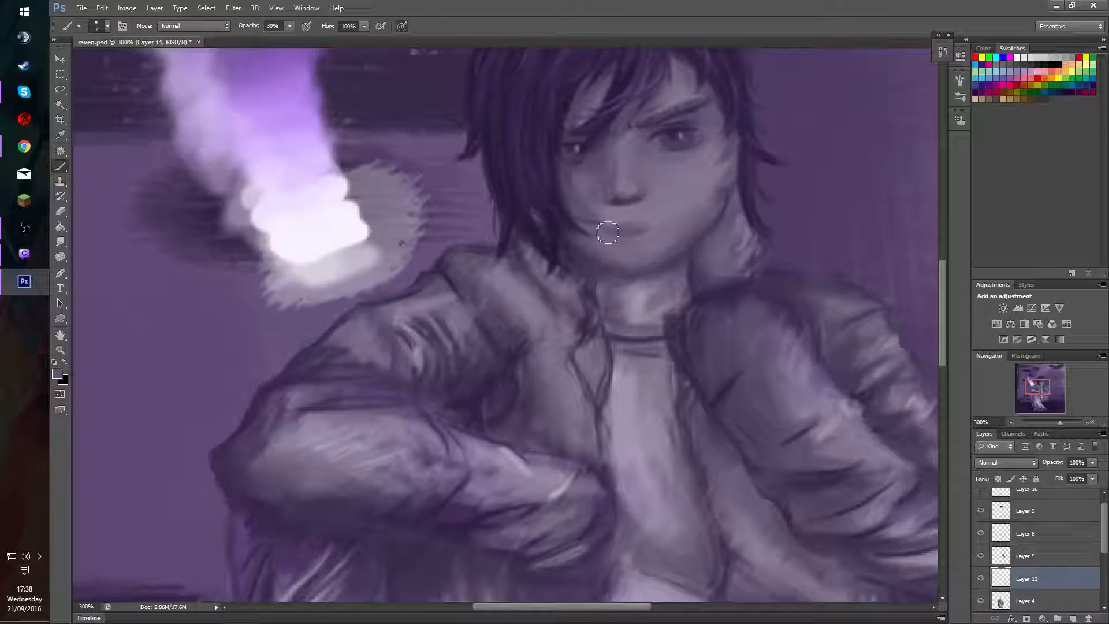
mouse_move(608, 233)
left_mouse_down()
mouse_move(662, 227)
mouse_move(613, 230)
left_mouse_up()
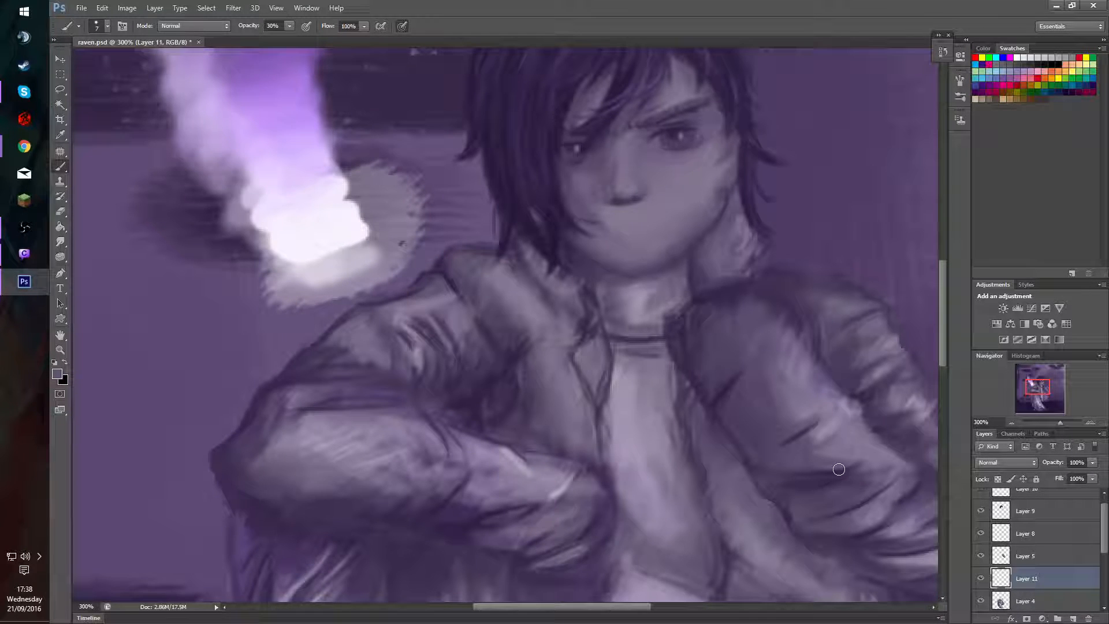
Draw a thin mouth line below the nose on Layer 11 with a sampled dark purple, using a 3 px brush at 50% opacity.
left_click_drag(1034, 389, 1033, 384)
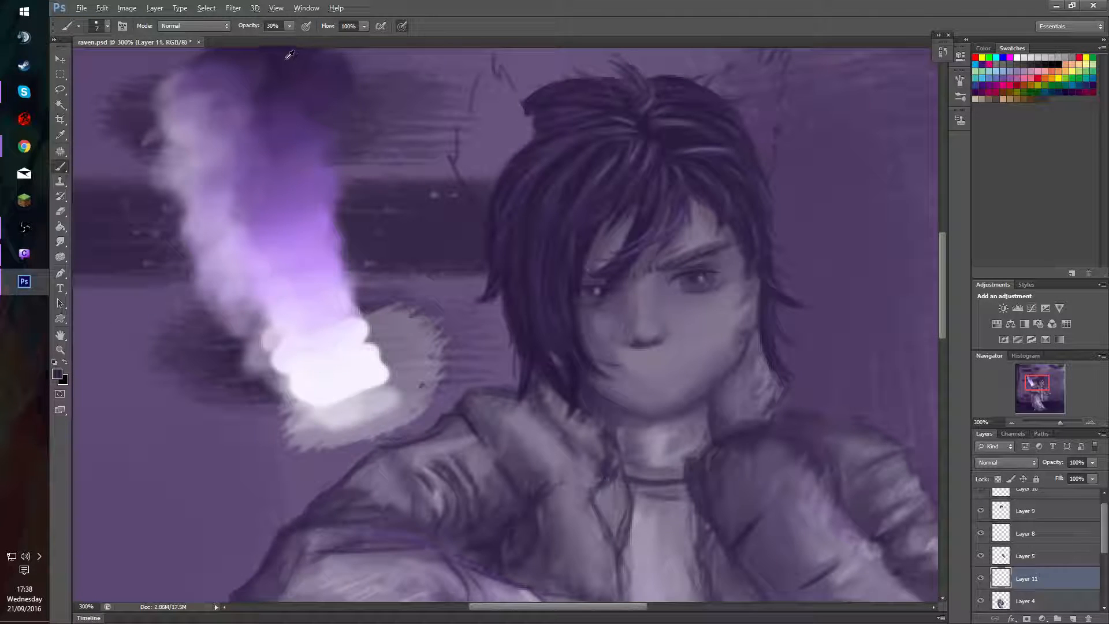
left_click(286, 90, "alt")
left_click_drag(450, 197, 466, 221)
left_click_drag(627, 365, 651, 370)
key("ctrl+z")
right_click(650, 377, "alt")
key("5")
Try to add a lower lip line under the mouth line with the 50% opacity brush, and erase the mouth strokes.
key("e")
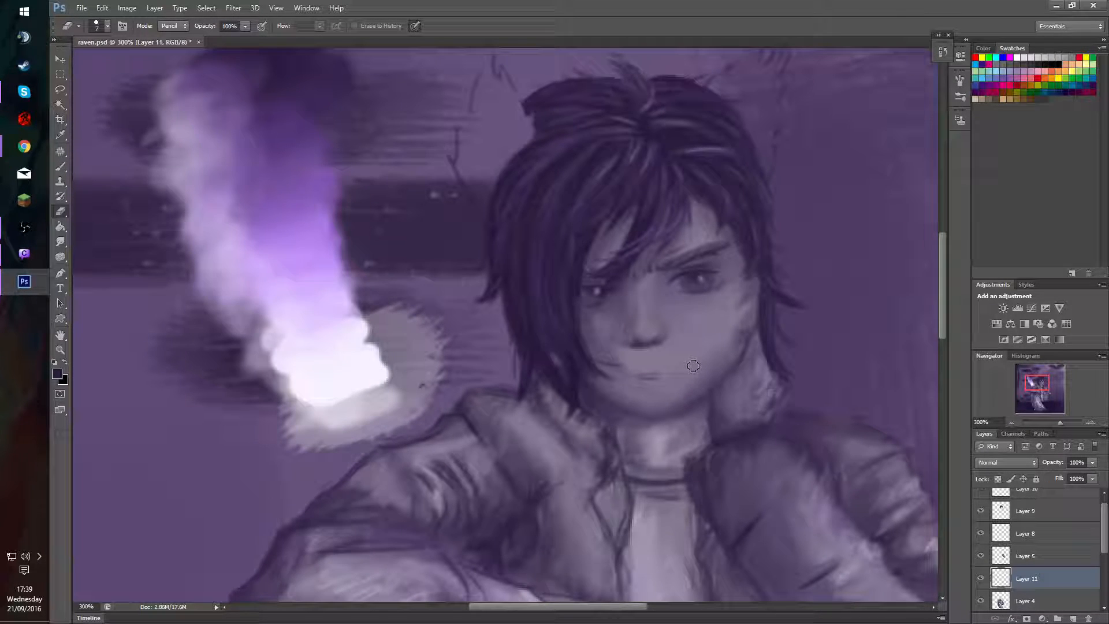
key("b")
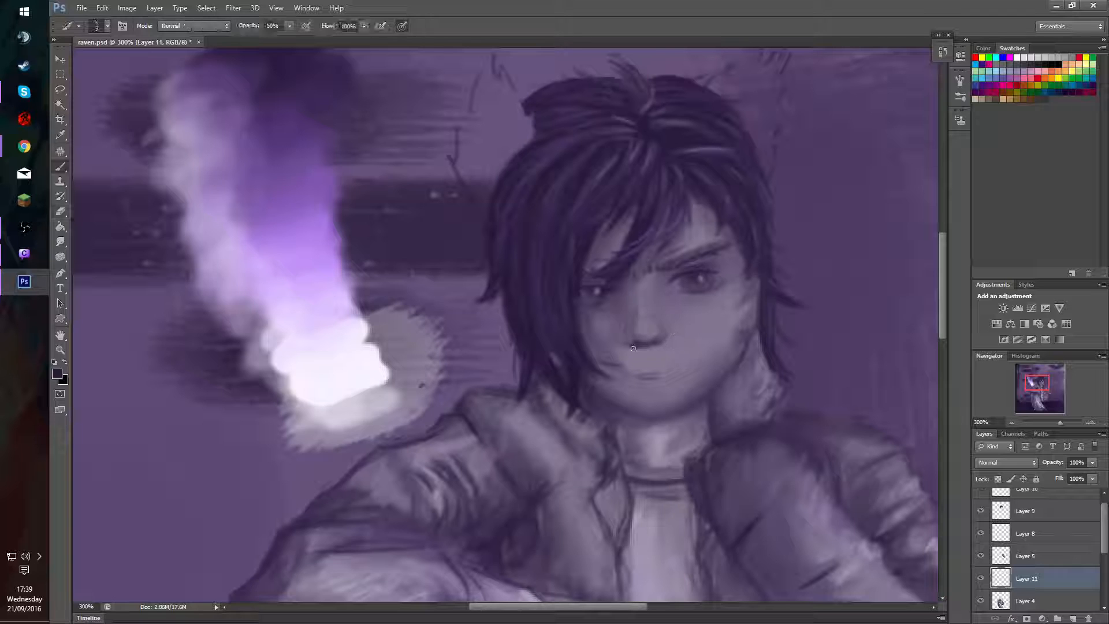
left_click_drag(639, 378, 657, 387)
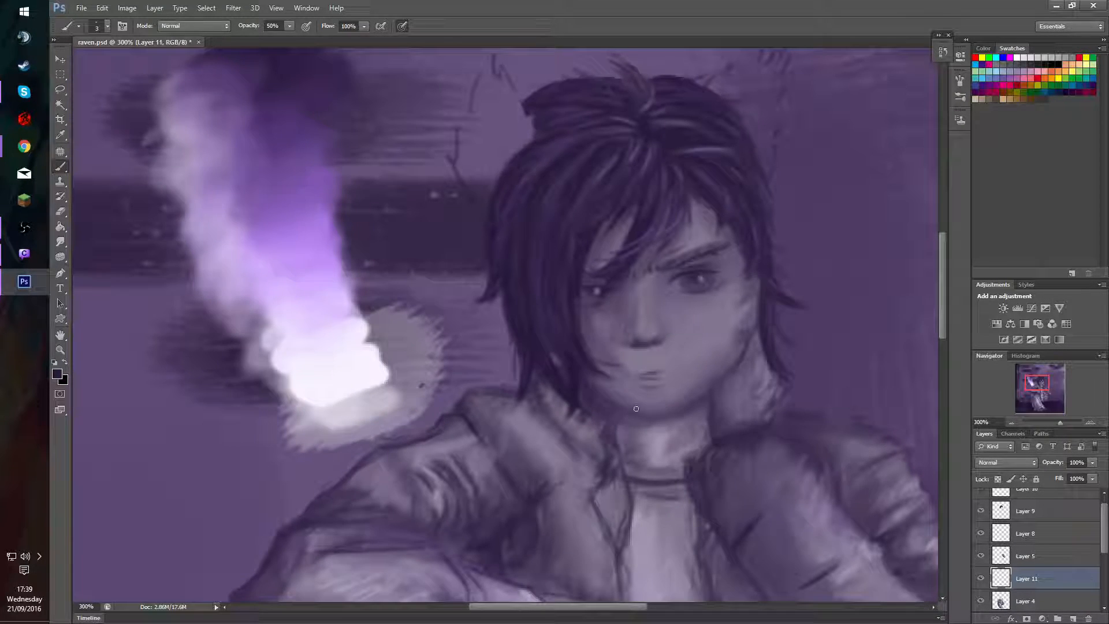
key("e")
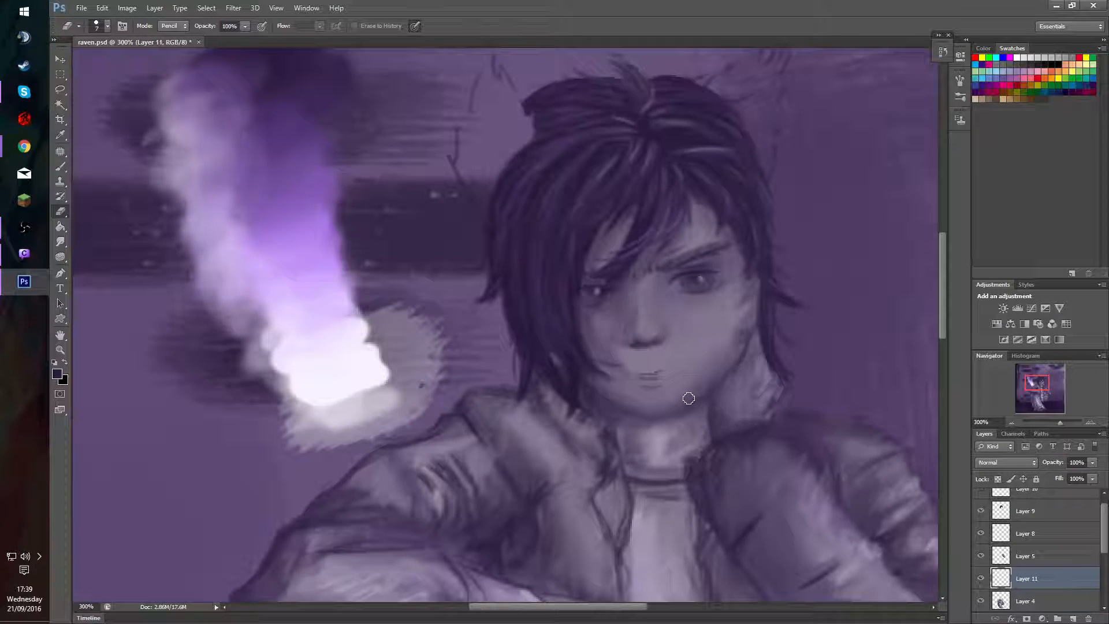
mouse_move(661, 377)
left_mouse_down()
mouse_move(642, 377)
mouse_move(666, 373)
left_mouse_up()
key("b")
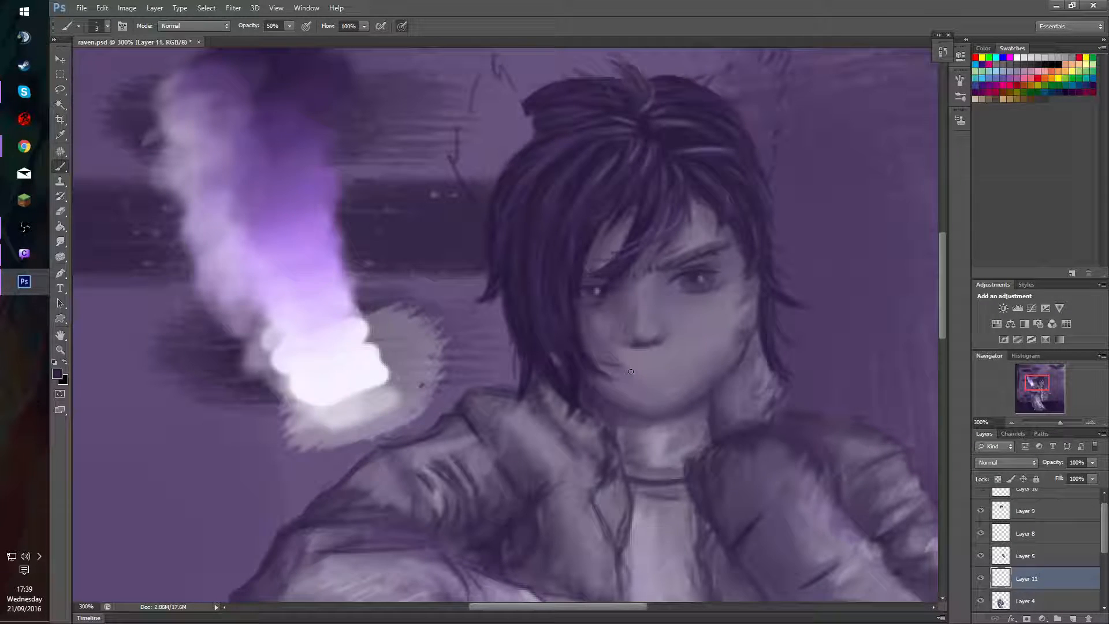
Try to redraw the mouth line on Layer 11 at 50% opacity, undoing a lower lip stroke and trimming the lines with the eraser.
left_click_drag(638, 367, 676, 379)
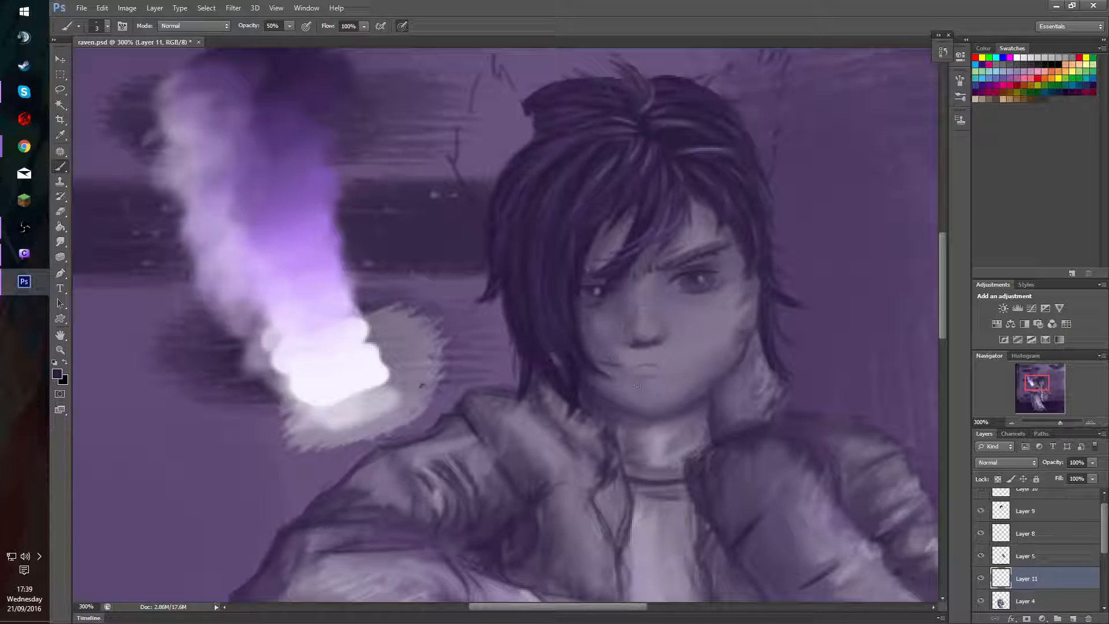
left_click_drag(633, 383, 655, 382)
key("ctrl+z")
key("e")
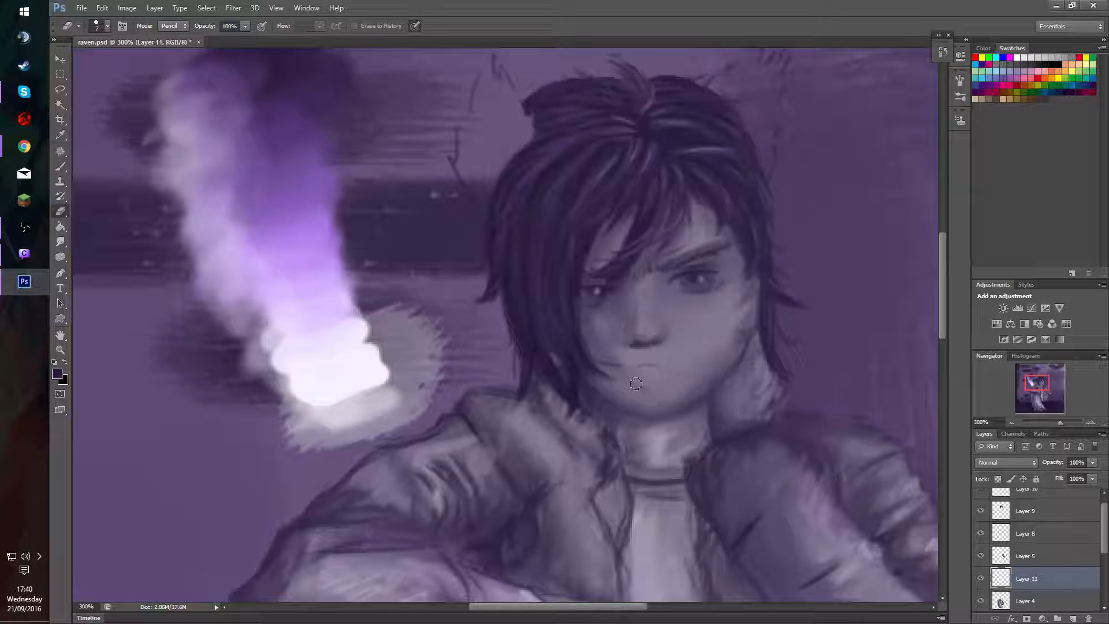
key("b")
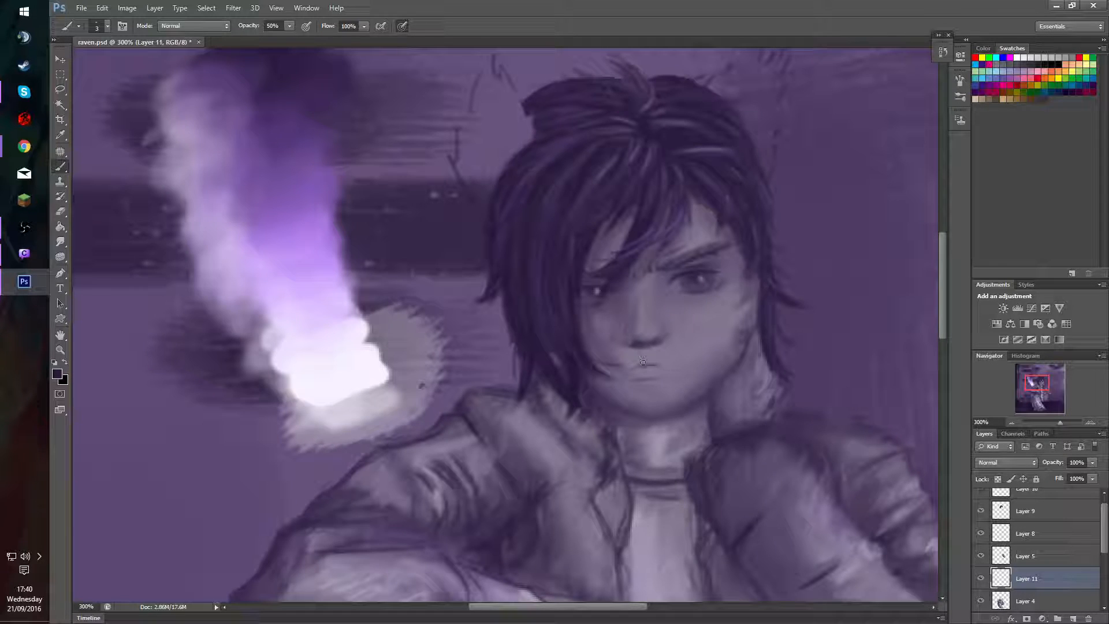
key("e")
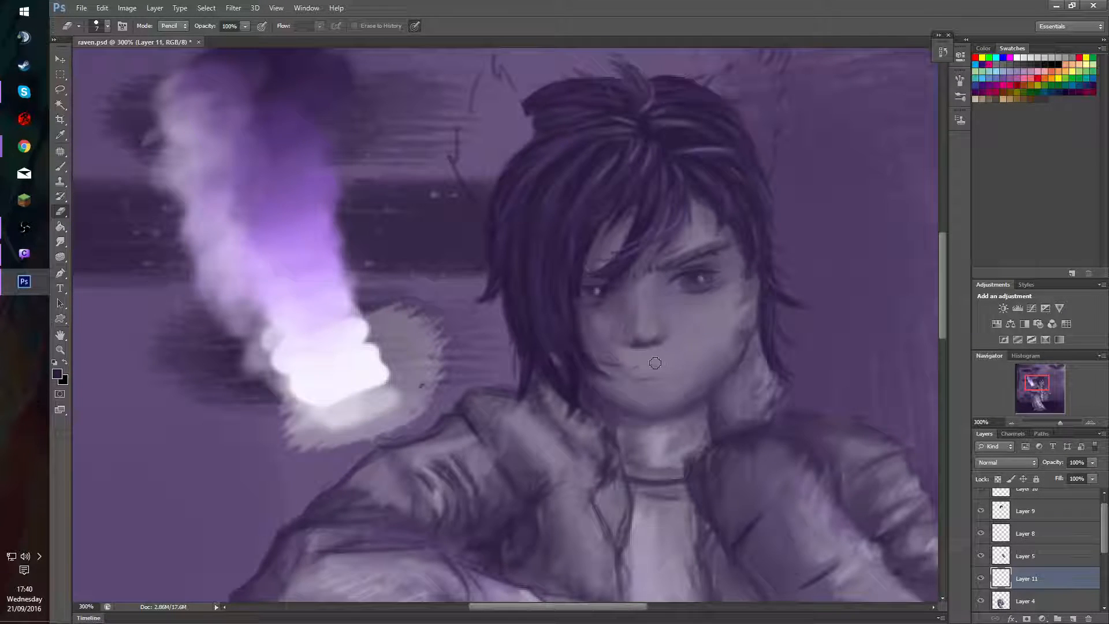
key("b")
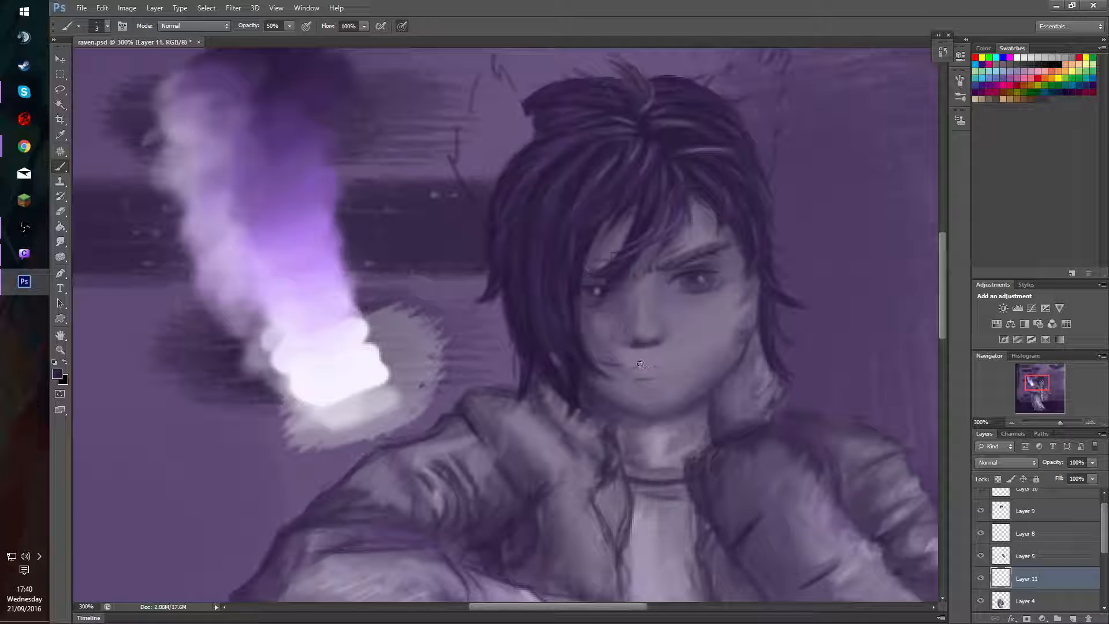
Try to rework the mouth line at 50% opacity and shade the lower lip with a sampled dark purple at 30%.
left_click_drag(640, 364, 658, 367)
left_click_drag(636, 367, 660, 368)
left_click_drag(617, 380, 626, 386)
left_click(286, 118, "alt")
key("3")
mouse_move(643, 381)
left_mouse_down()
mouse_move(645, 395)
mouse_move(632, 384)
mouse_move(655, 381)
left_mouse_up()
Try to soften the lower lip with a sampled face tone at 30% opacity, adjusting the brush size.
left_click(604, 355, "alt")
mouse_move(659, 381)
left_mouse_down()
mouse_move(636, 381)
mouse_move(650, 385)
mouse_move(664, 366)
left_mouse_up()
left_click(653, 373, "alt")
right_click(650, 384, "alt")
left_click_drag(650, 382, 647, 383)
Try to blend the lips into the chin with sampled face tones, using a 4 px brush at 10% and 20% opacity.
left_click(600, 367, "alt")
key("1")
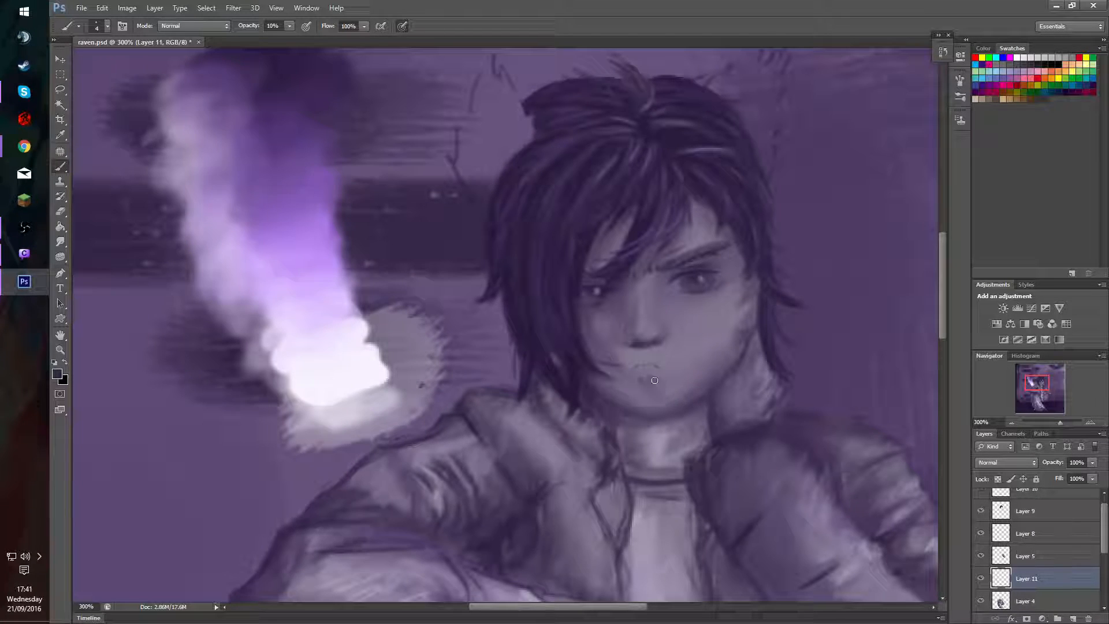
left_click(652, 377, "alt")
left_click_drag(652, 377, 648, 377)
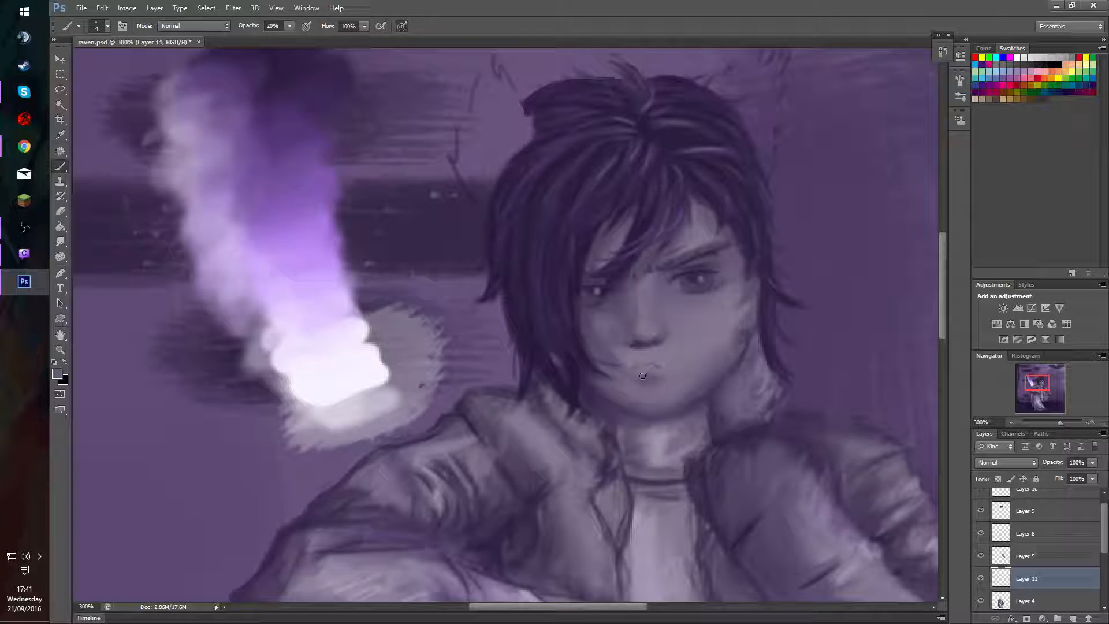
left_click(662, 376, "alt")
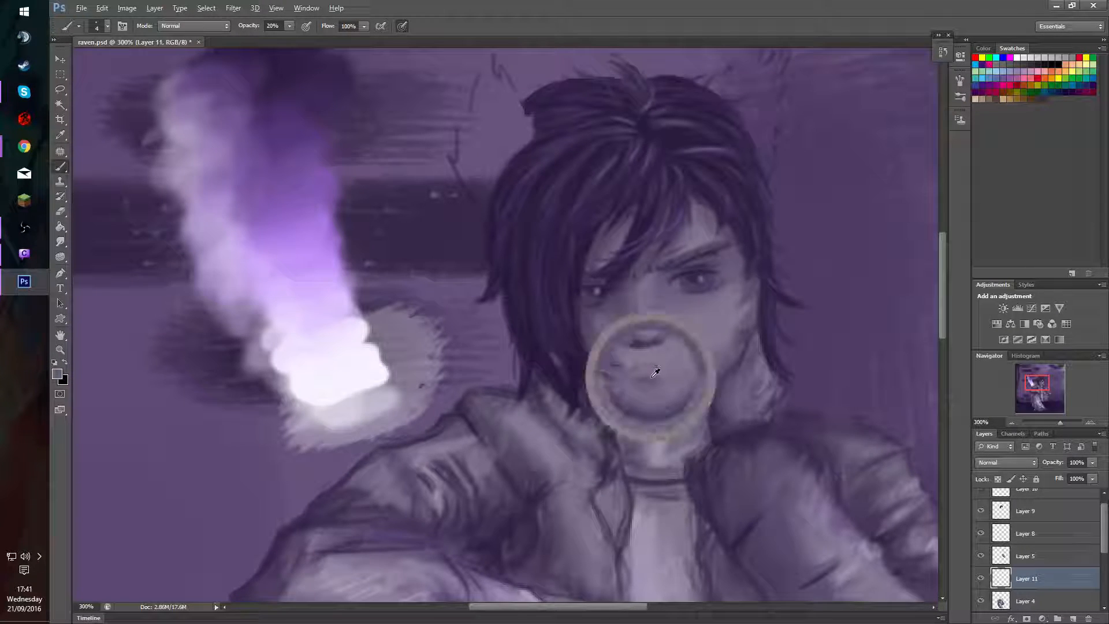
left_click_drag(663, 383, 649, 396)
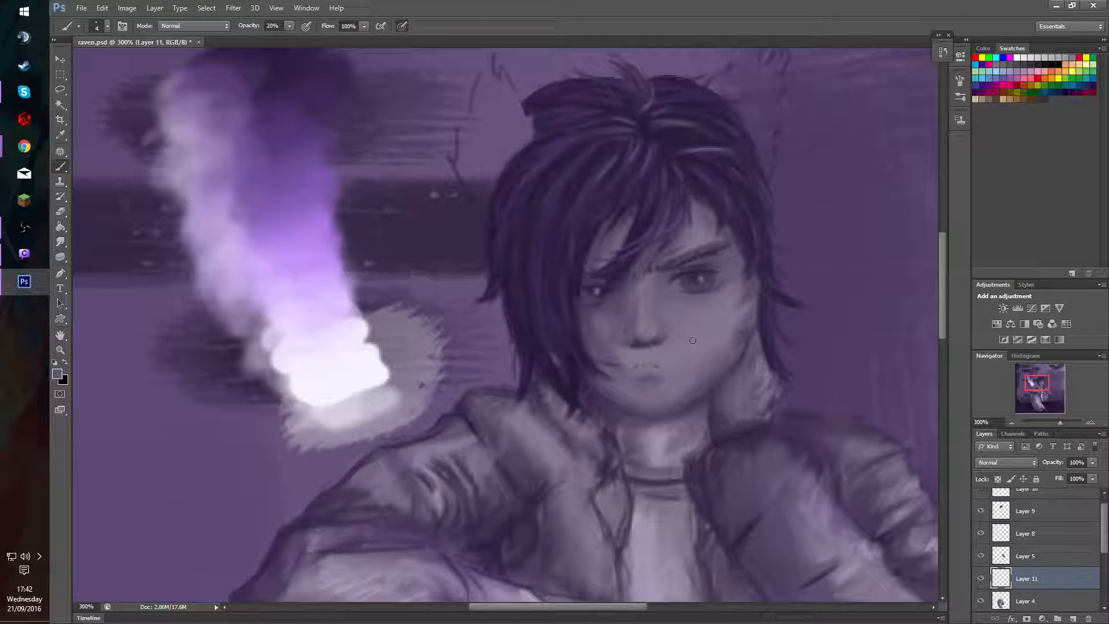
left_click_drag(650, 375, 640, 381)
Try to highlight the lower lip with a light tone sampled from the palette strokes at 10% opacity.
left_click(349, 317, "alt")
key("1")
mouse_move(633, 368)
left_mouse_down()
mouse_move(659, 369)
mouse_move(633, 371)
left_mouse_up()
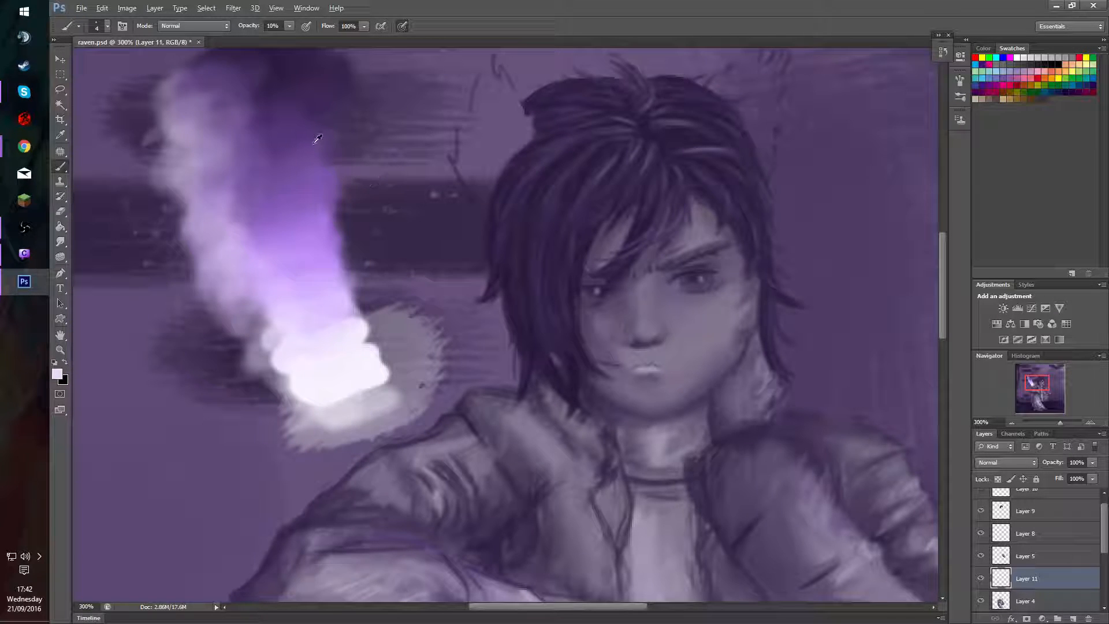
Try to darken the mouth line with sampled dark purples, raising the opacity to 60% and undoing the last stroke.
left_click(323, 107, "alt")
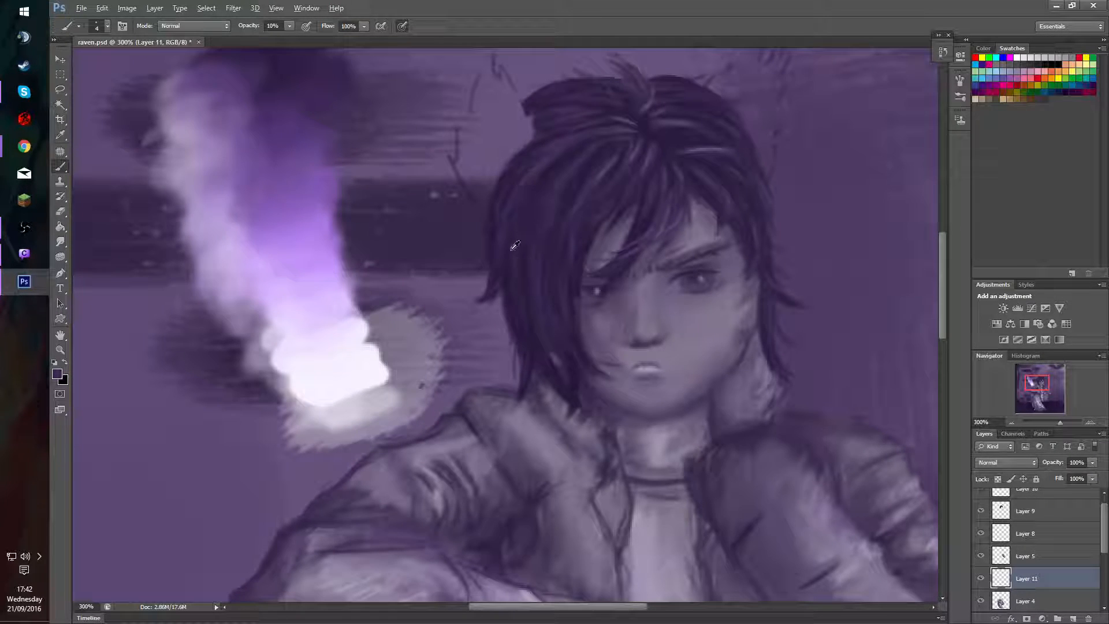
left_click(301, 99, "alt")
mouse_move(645, 370)
left_mouse_down()
mouse_move(656, 368)
mouse_move(636, 369)
left_mouse_up()
key("6")
mouse_move(653, 367)
left_mouse_down()
mouse_move(640, 369)
mouse_move(655, 367)
left_mouse_up()
key("ctrl+z")
Try to paint a darker mouth opening with a 6 px brush at 60% opacity, shaping the upper lip at 30%.
right_click(644, 383)
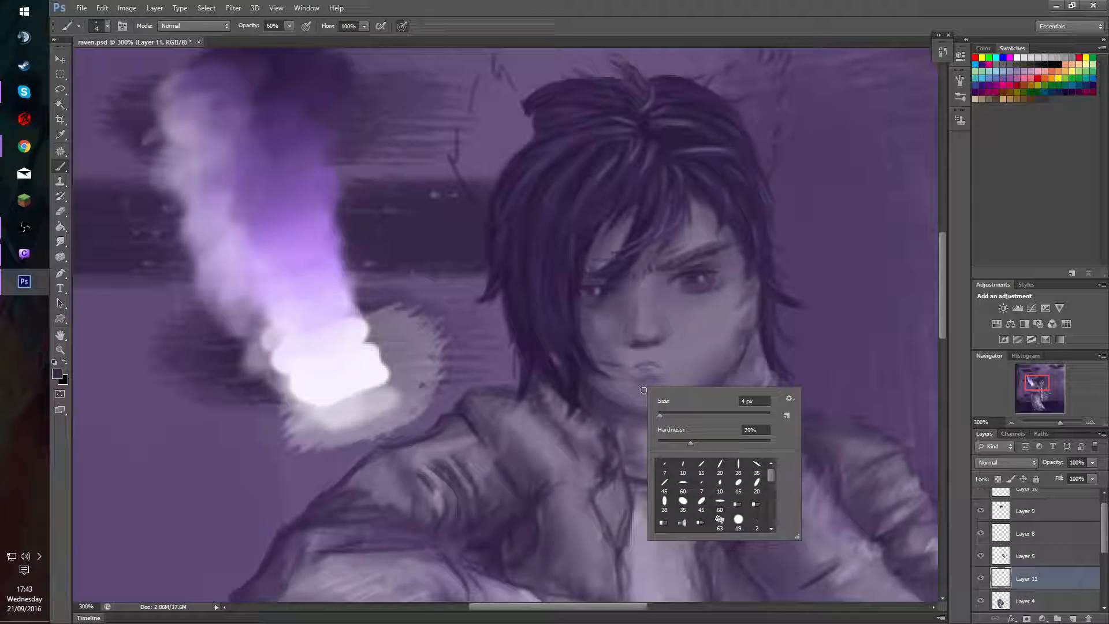
left_click_drag(643, 382, 644, 421)
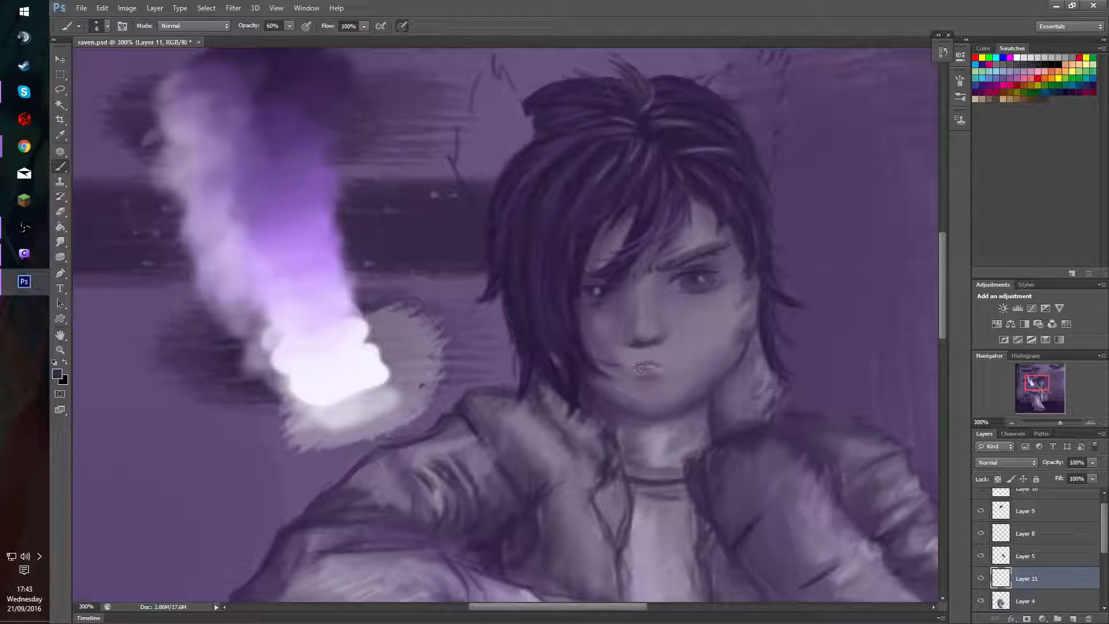
mouse_move(637, 369)
left_mouse_down()
mouse_move(690, 368)
mouse_move(692, 386)
mouse_move(633, 363)
mouse_move(655, 368)
mouse_move(617, 373)
left_mouse_up()
left_click(643, 368, "alt")
key("3")
mouse_move(633, 358)
left_mouse_down()
mouse_move(656, 361)
mouse_move(631, 371)
mouse_move(660, 363)
left_mouse_up()
key("alt")
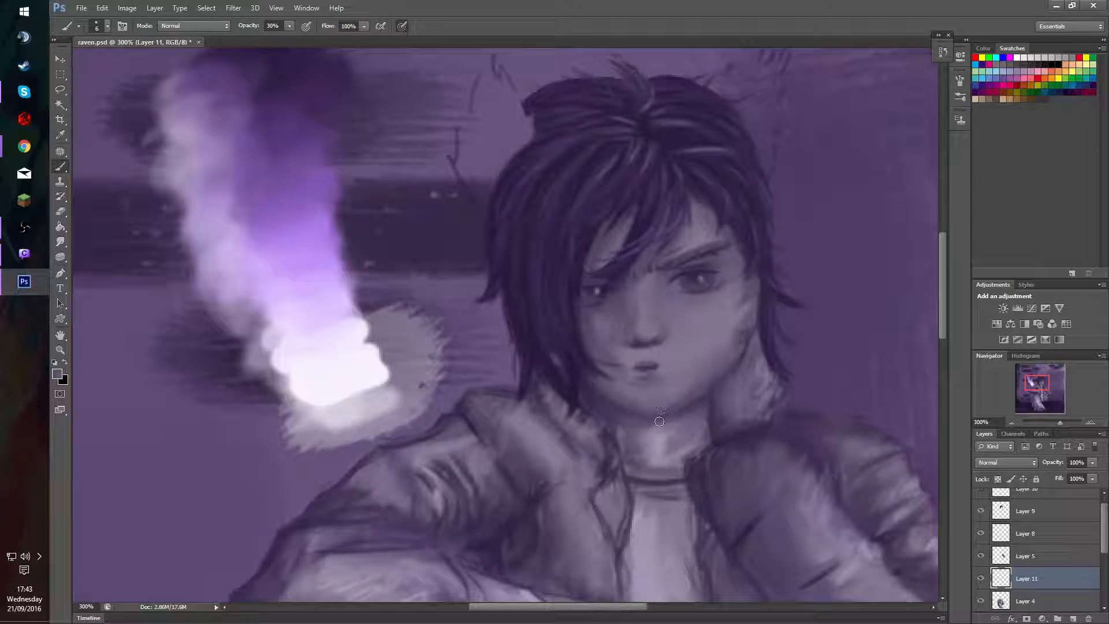
Try to refine the mouth corner and lips with sampled tones and small brushes of 2 to 5 px at 30% opacity.
left_click_drag(659, 422, 646, 444)
left_click(594, 345, "alt")
right_click(666, 383, "alt")
left_click(654, 369, "alt")
left_click(659, 368, "alt")
left_click(658, 364, "alt")
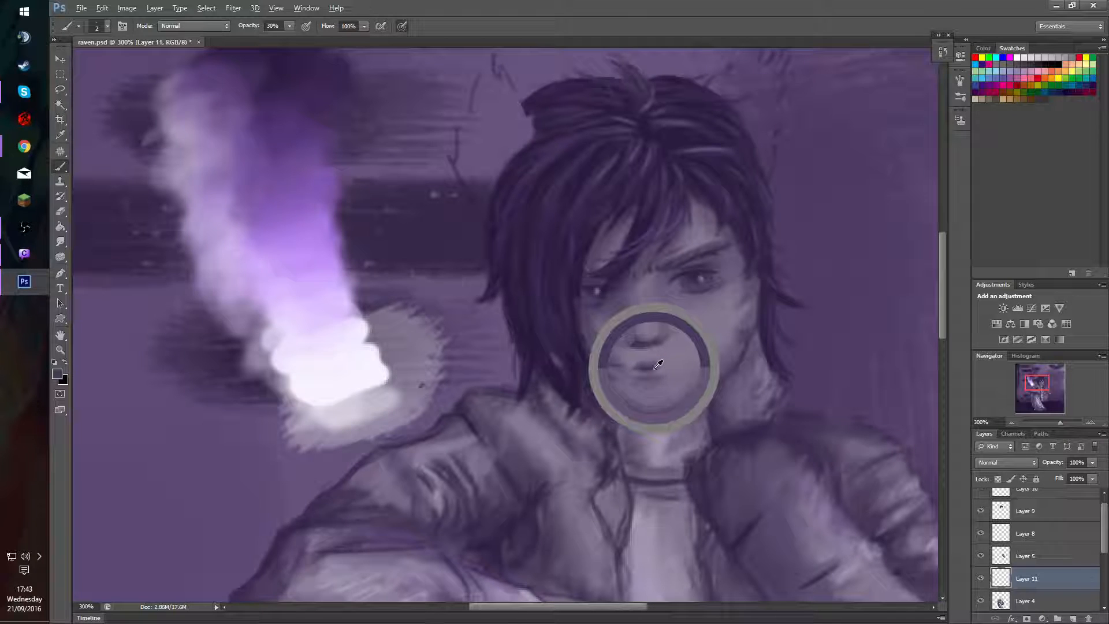
mouse_move(654, 366)
left_mouse_down()
mouse_move(639, 370)
mouse_move(657, 370)
left_mouse_up()
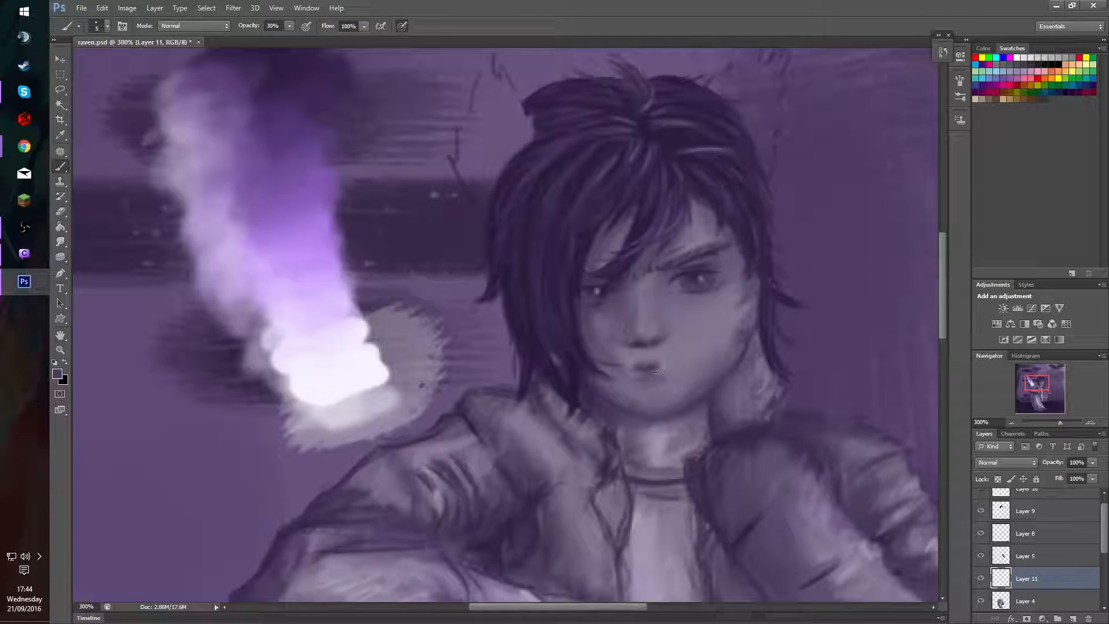
right_click(653, 369, "alt")
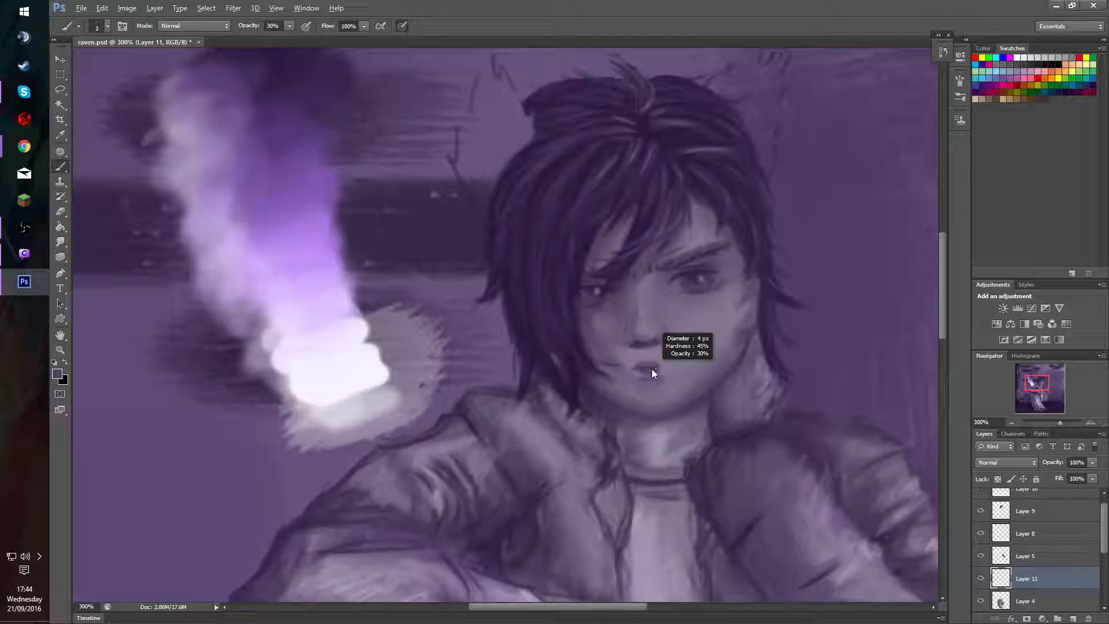
left_click(653, 369, "alt")
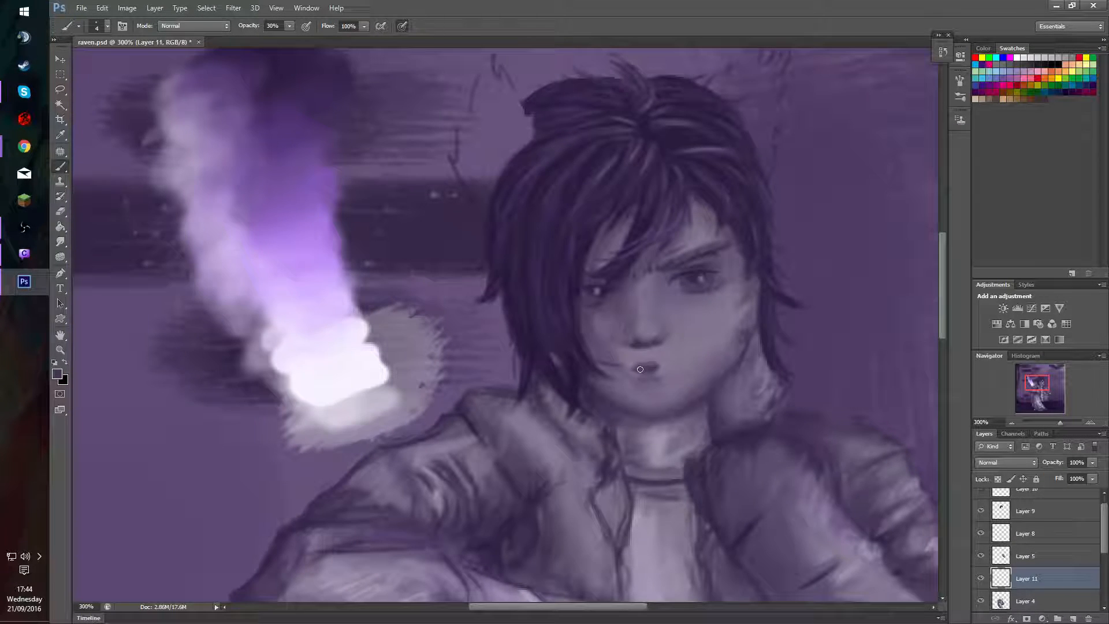
left_click_drag(640, 369, 662, 378)
left_click(665, 370, "alt")
Erase the whole painted mouth from Layer 11 with a soft 15 px eraser.
key("e")
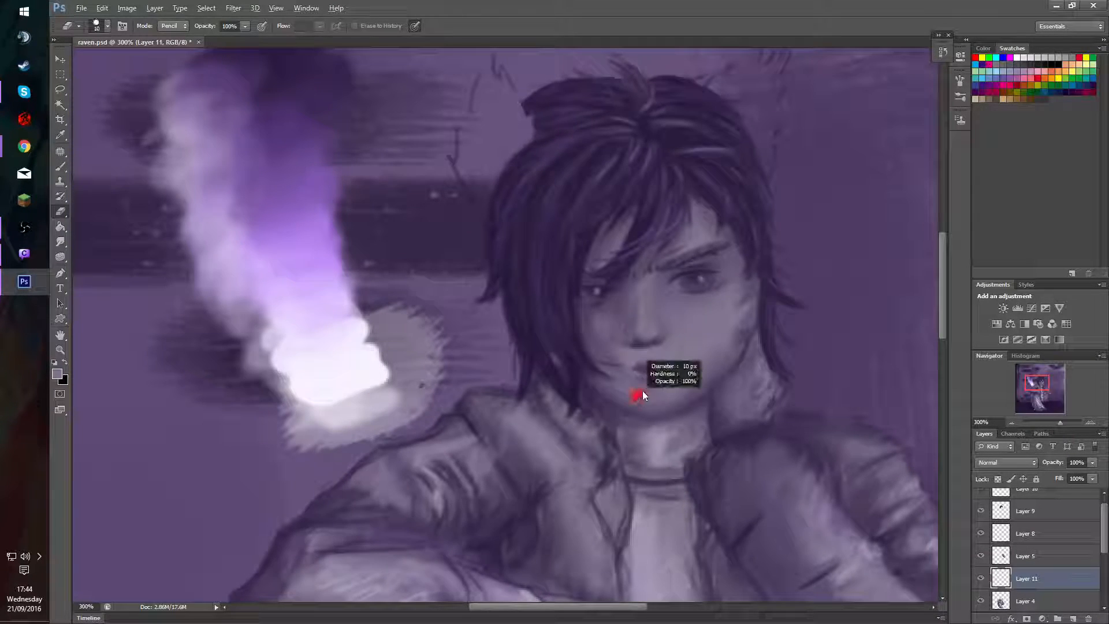
left_click_drag(642, 391, 647, 390)
mouse_move(643, 351)
left_mouse_down()
mouse_move(657, 368)
mouse_move(656, 388)
mouse_move(627, 372)
mouse_move(678, 349)
mouse_move(690, 379)
mouse_move(705, 371)
mouse_move(683, 354)
left_mouse_up()
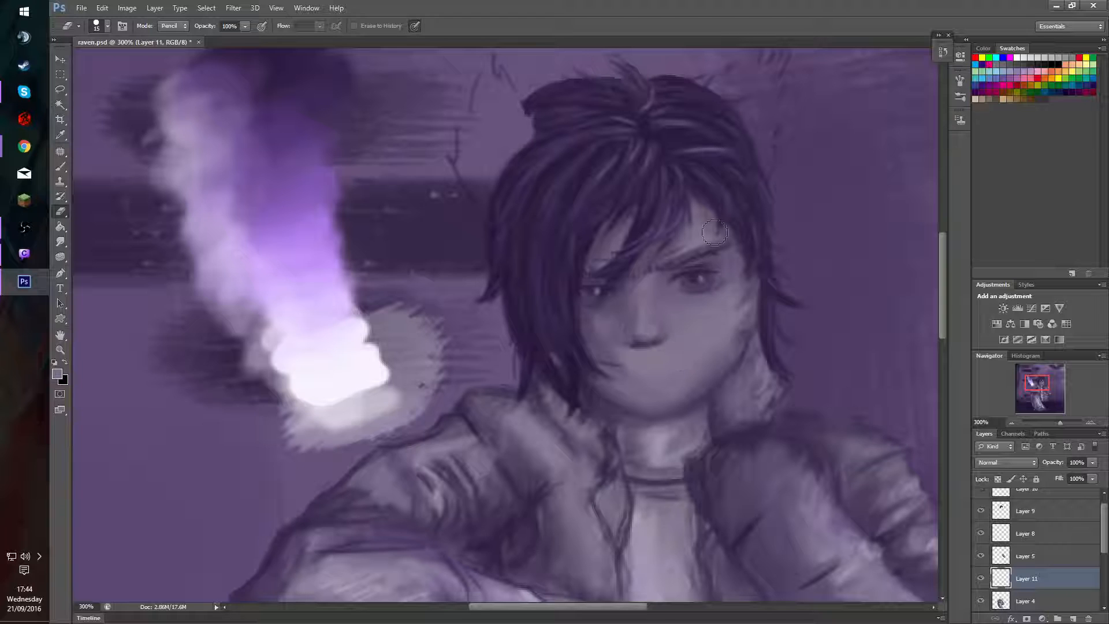
Show Layer 10 and clear the white spot and the thin white line over the face from it.
left_click_drag(764, 361, 738, 359)
left_click_drag(1048, 381, 1050, 380)
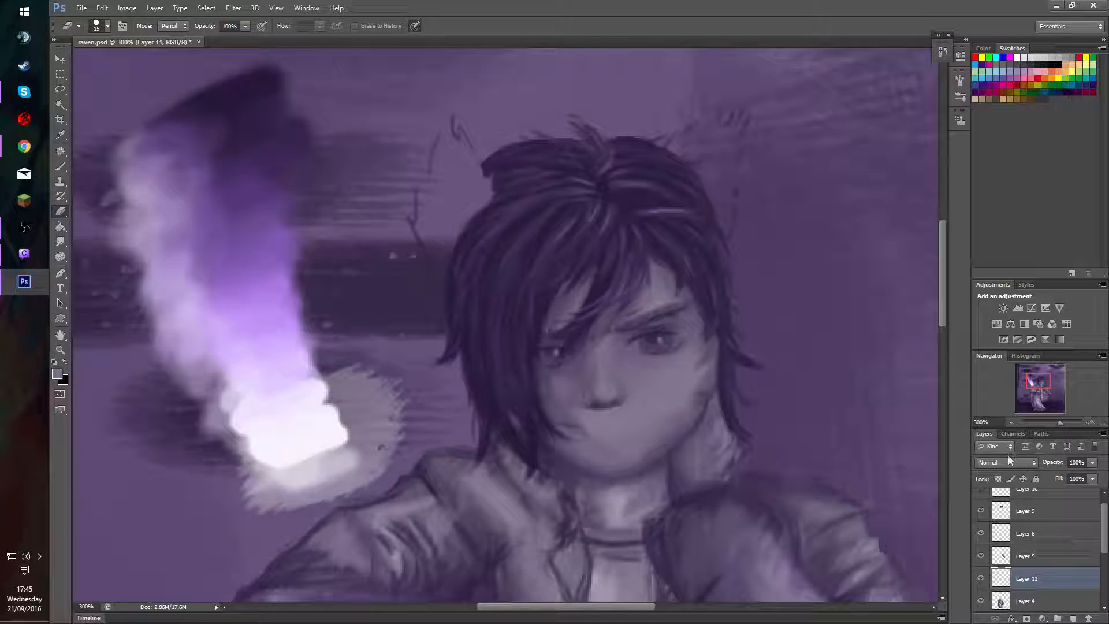
scroll(1027, 520, "up", 1)
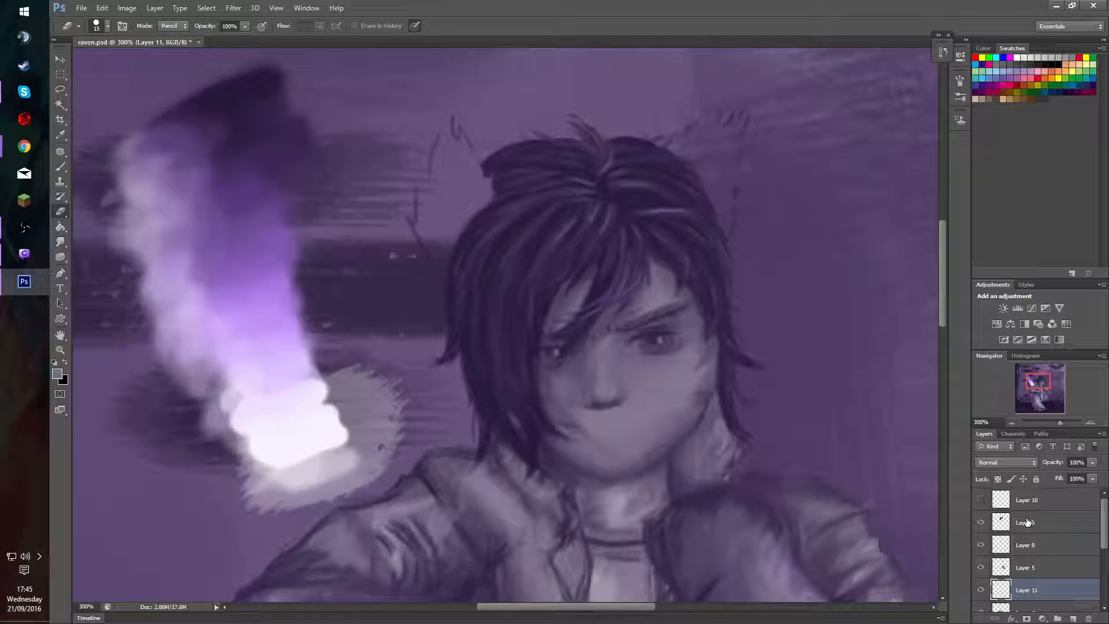
left_click(981, 500)
left_click(980, 501)
left_click(1026, 501)
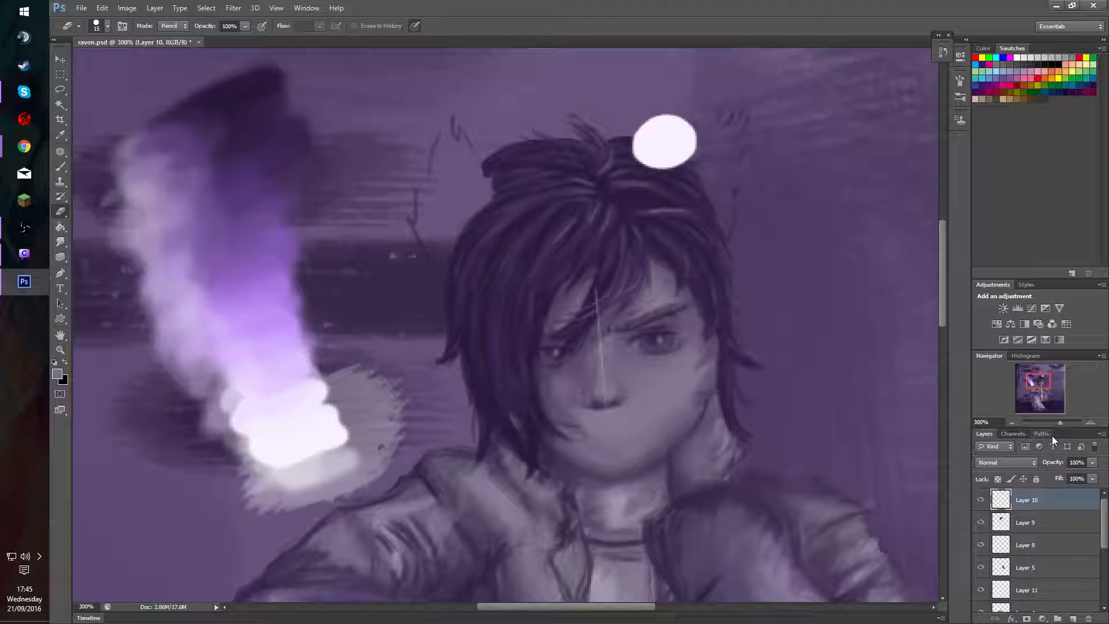
key("Delete")
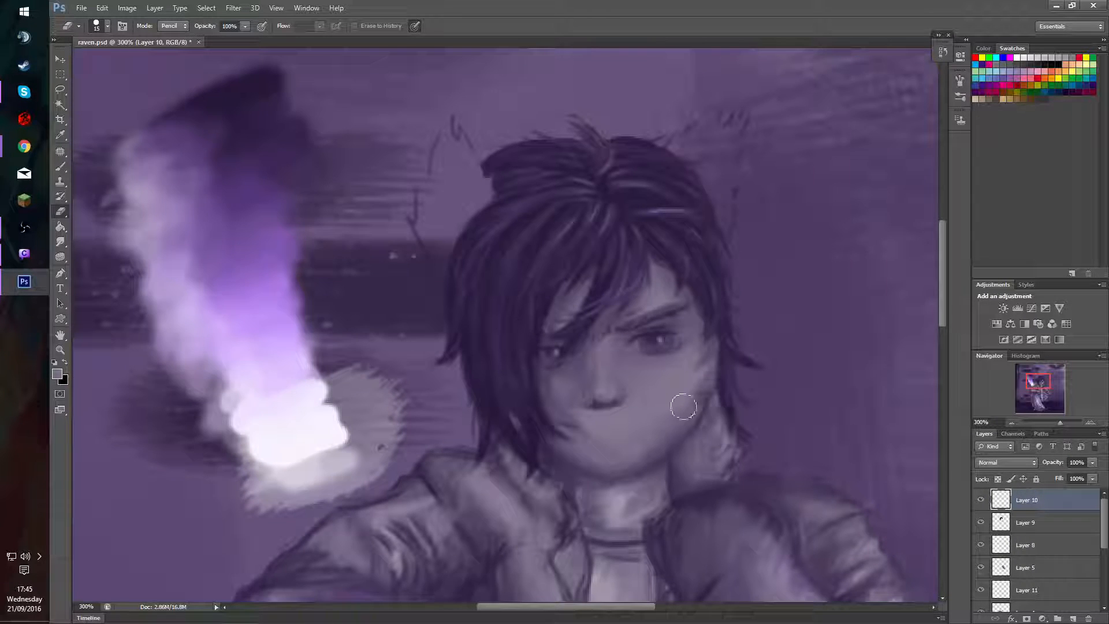
Outline a pointed cat ear beside the crown on Layer 10 with a sampled dark purple at 60% opacity, redoing the stroke along its upper edge.
key("b")
left_click(232, 86, "alt")
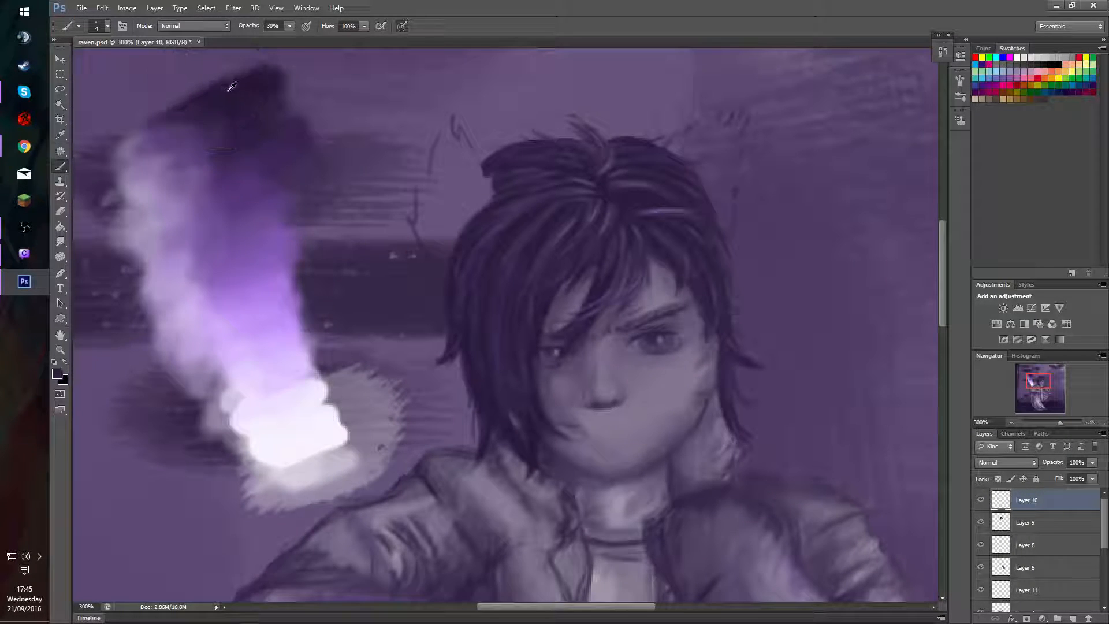
key("6")
left_click_drag(558, 291, 565, 290)
left_click_drag(681, 169, 682, 196)
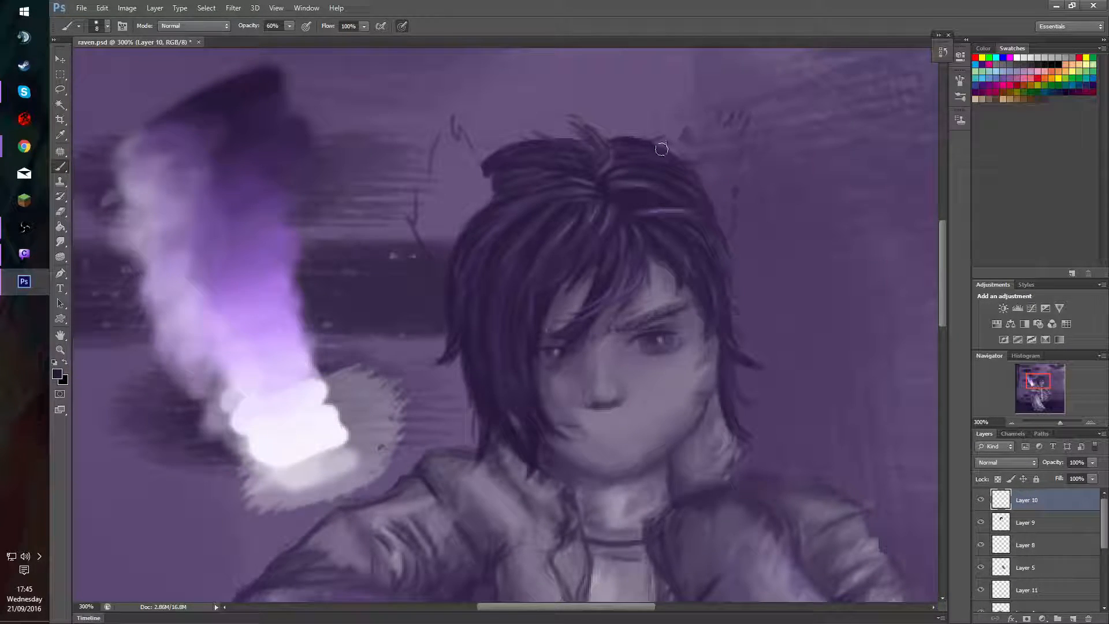
mouse_move(662, 148)
left_mouse_down()
mouse_move(734, 102)
mouse_move(719, 119)
mouse_move(750, 83)
mouse_move(726, 118)
mouse_move(748, 82)
mouse_move(732, 113)
mouse_move(748, 91)
mouse_move(736, 130)
mouse_move(758, 99)
mouse_move(737, 150)
left_mouse_up()
mouse_move(730, 192)
left_mouse_down()
mouse_move(719, 209)
mouse_move(728, 244)
mouse_move(740, 148)
left_mouse_up()
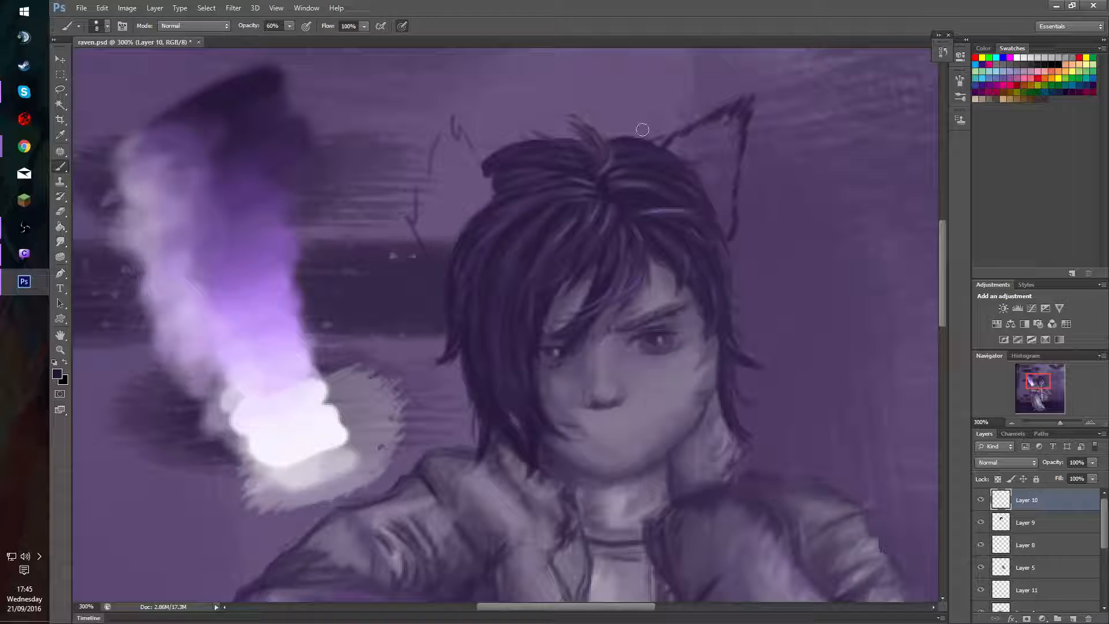
mouse_move(657, 139)
left_mouse_down()
mouse_move(711, 116)
mouse_move(691, 132)
left_mouse_up()
key("ctrl+alt+z")
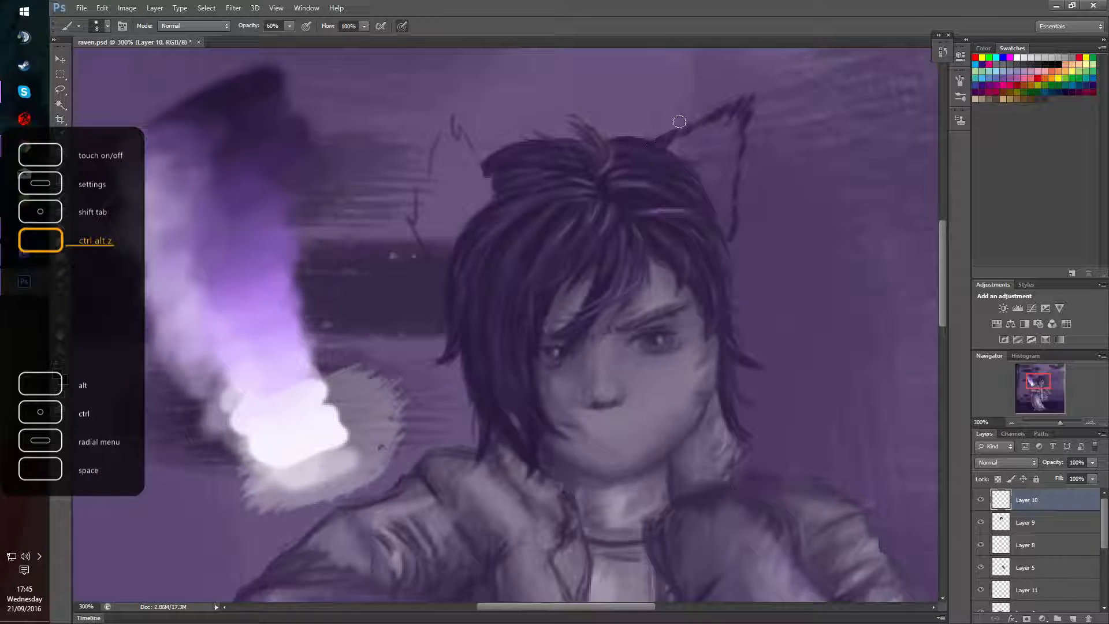
left_click_drag(657, 141, 685, 123)
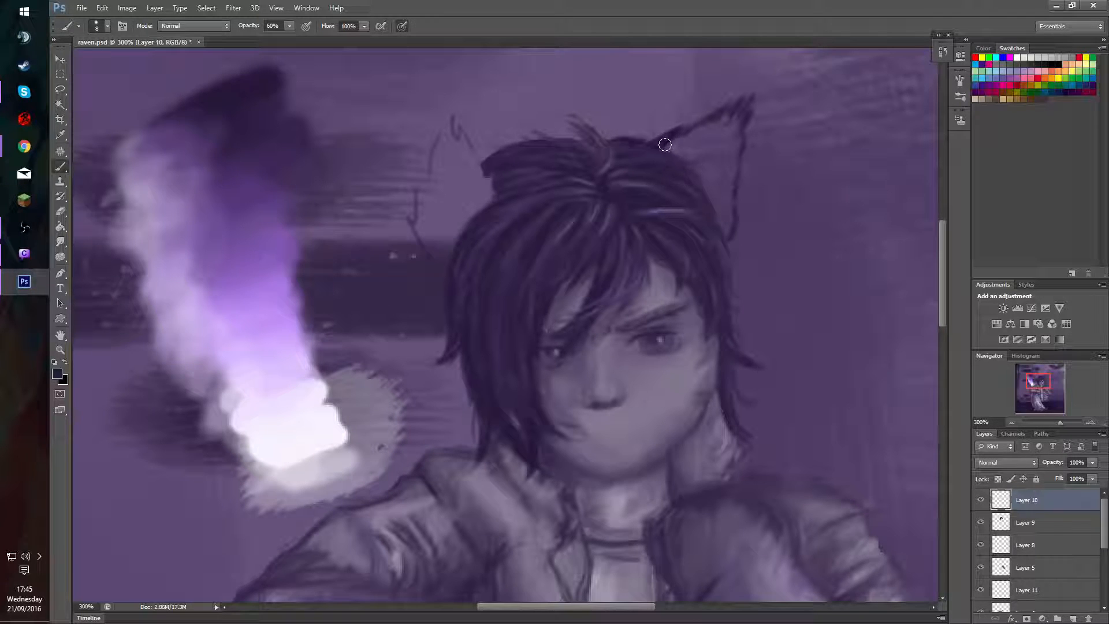
Fill the cat ear with the dark purple, raising the brush opacity to 100%, and move Layer 10 below Layer 9.
mouse_move(670, 152)
left_mouse_down()
mouse_move(694, 177)
mouse_move(672, 134)
mouse_move(679, 162)
mouse_move(697, 140)
mouse_move(718, 199)
left_mouse_up()
key("8")
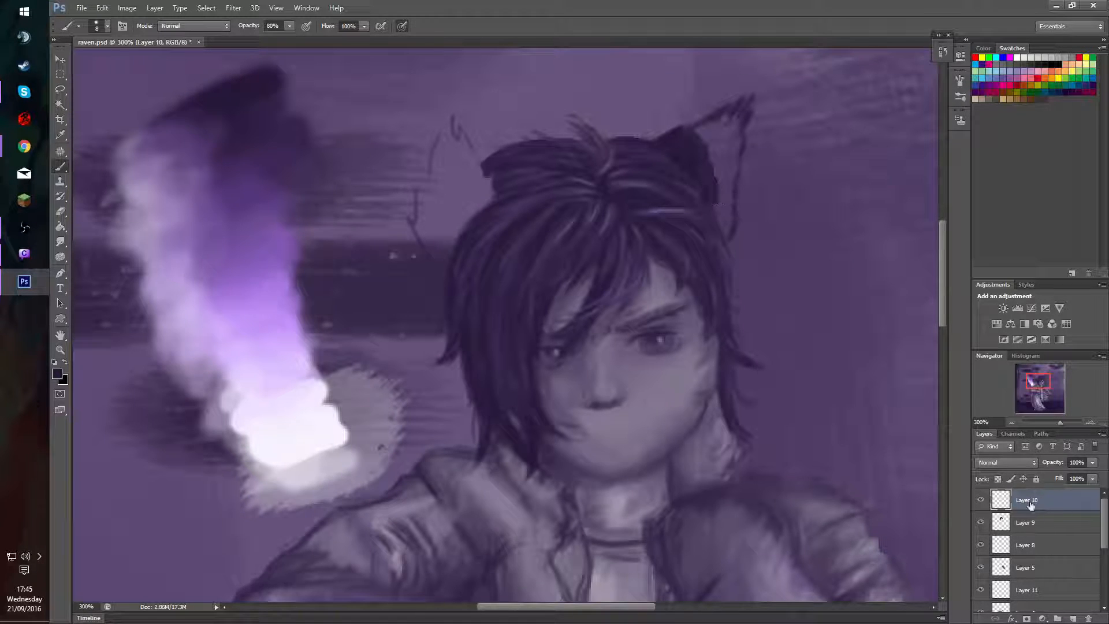
left_click_drag(1032, 504, 1012, 537)
mouse_move(718, 232)
left_mouse_down()
mouse_move(719, 165)
mouse_move(720, 200)
mouse_move(714, 176)
mouse_move(728, 225)
mouse_move(729, 168)
mouse_move(714, 178)
mouse_move(722, 132)
mouse_move(698, 128)
mouse_move(740, 111)
mouse_move(728, 147)
mouse_move(726, 136)
left_mouse_up()
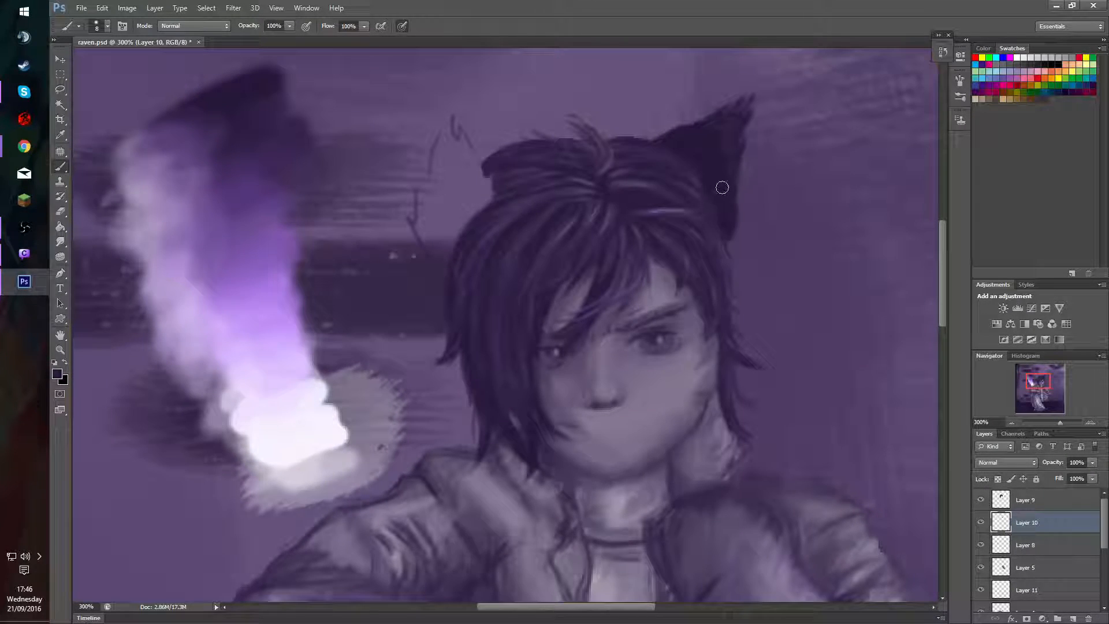
Roughen the cat ear's edges with short dark purple fur strokes on Layer 10 at 100% opacity.
left_click(734, 130, "alt")
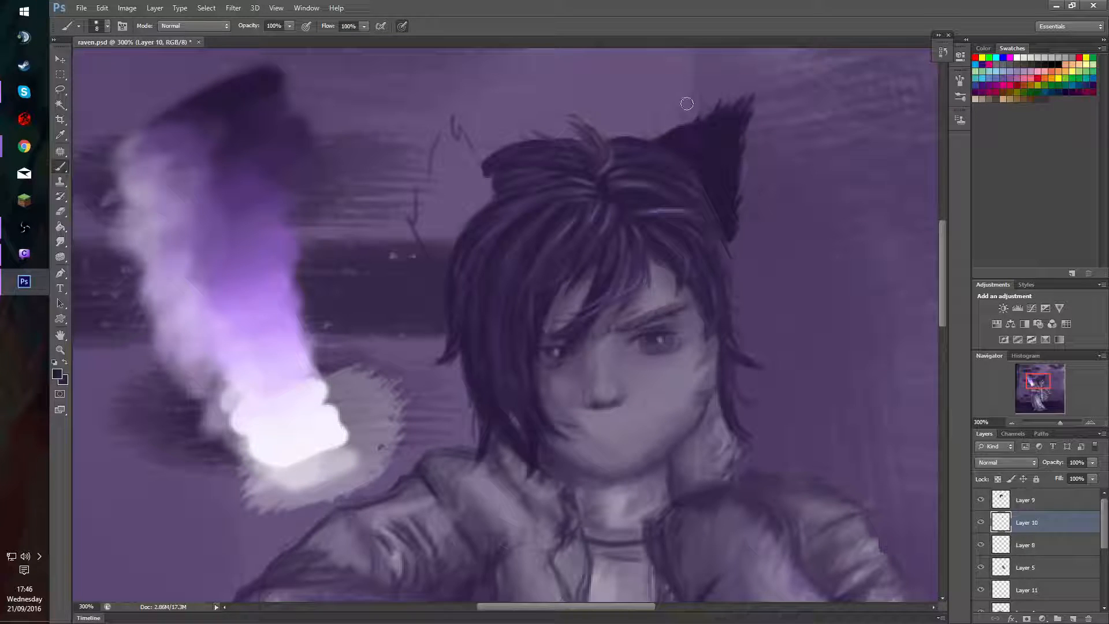
right_click(705, 166, "alt")
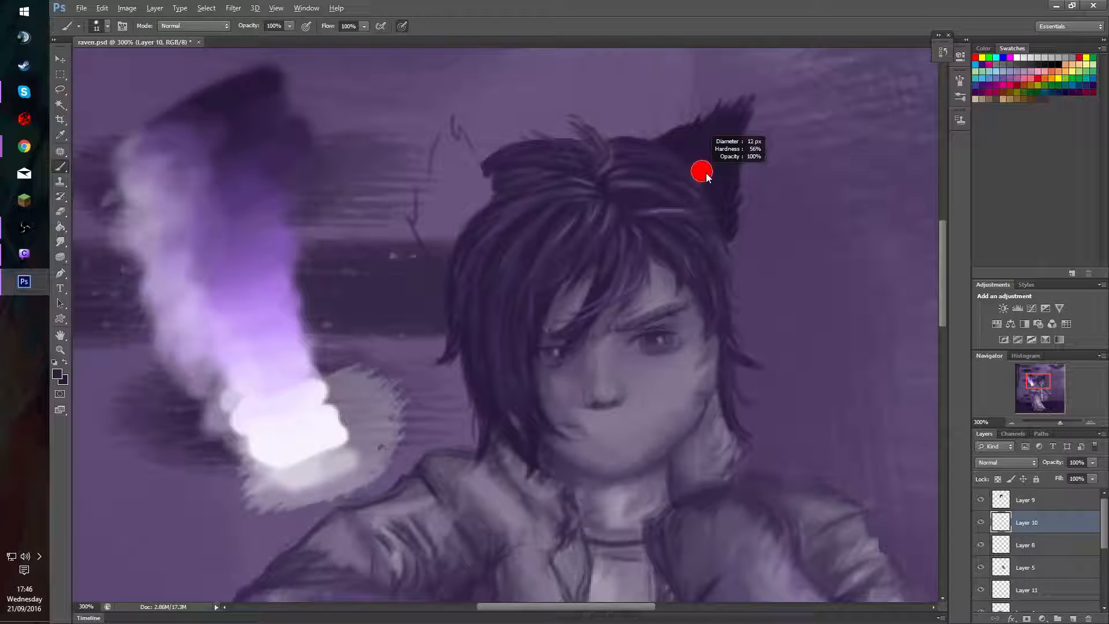
right_click(679, 159, "alt")
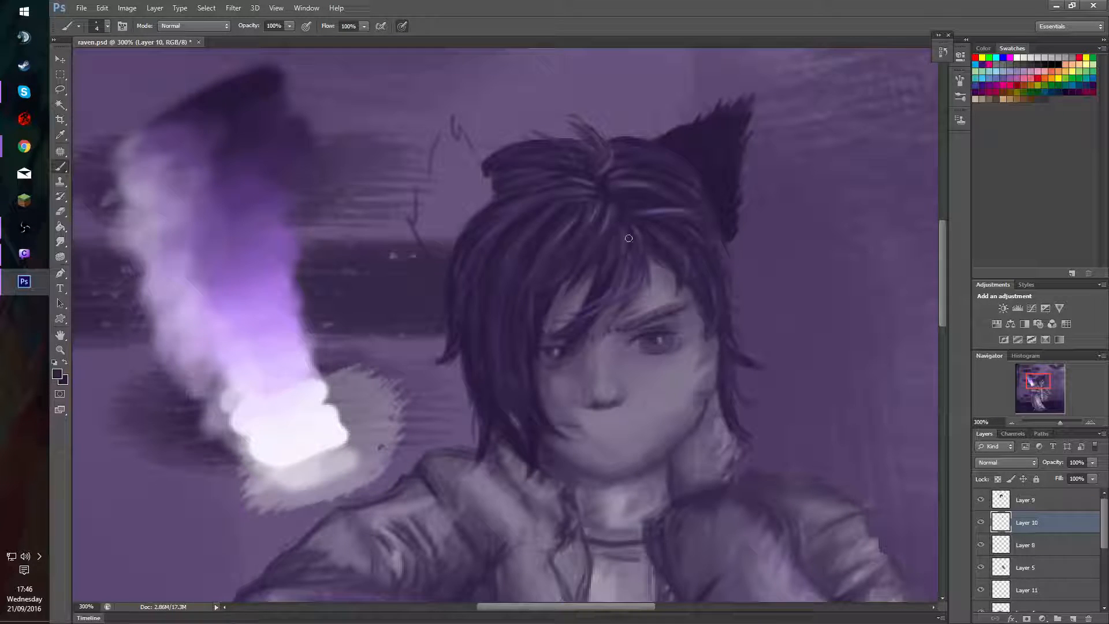
right_click(669, 206, "alt")
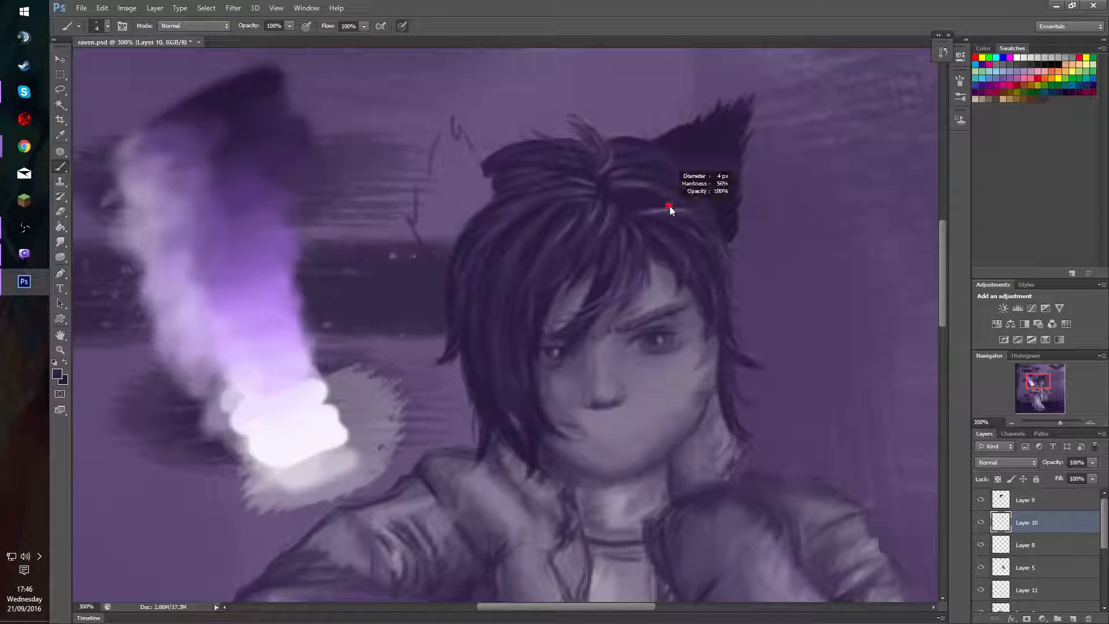
right_click(673, 204, "alt")
Blend the cat ear's interior and base toward the hair with dark purple strokes at 30% brush opacity.
key("3")
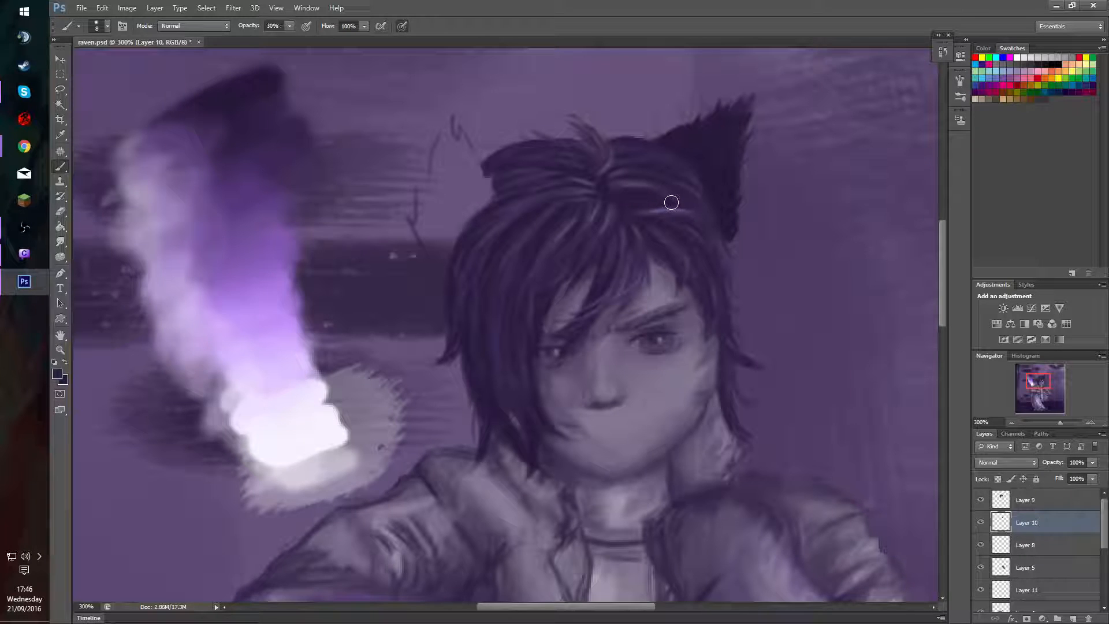
right_click(684, 195, "alt")
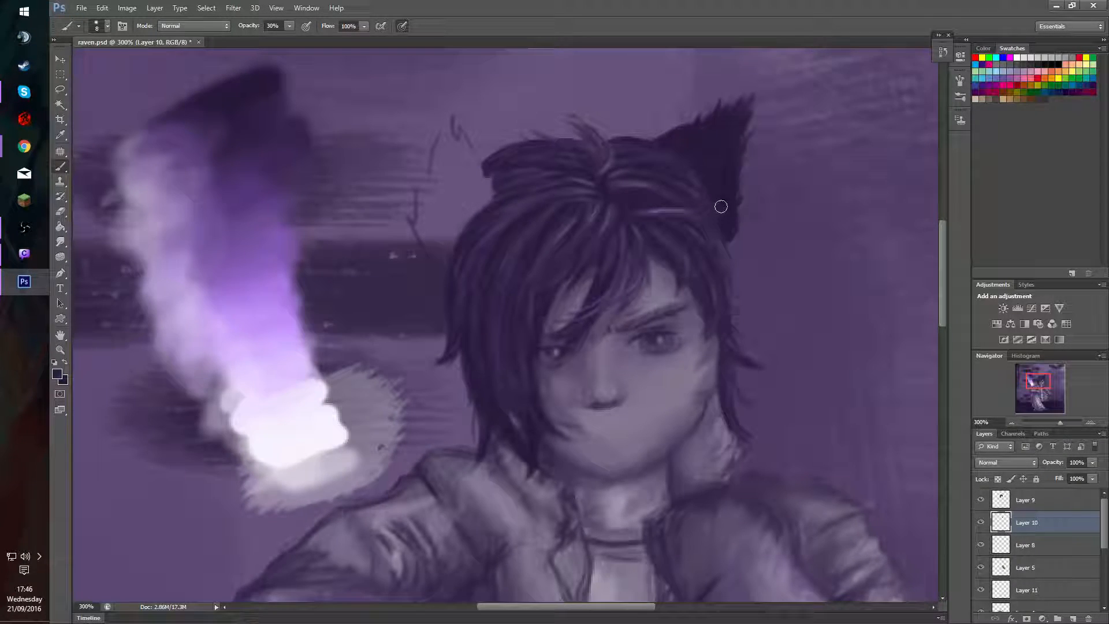
right_click(714, 169, "alt")
mouse_move(717, 136)
left_mouse_down()
mouse_move(731, 134)
mouse_move(658, 148)
mouse_move(712, 212)
mouse_move(708, 235)
mouse_move(721, 227)
mouse_move(712, 222)
left_mouse_up()
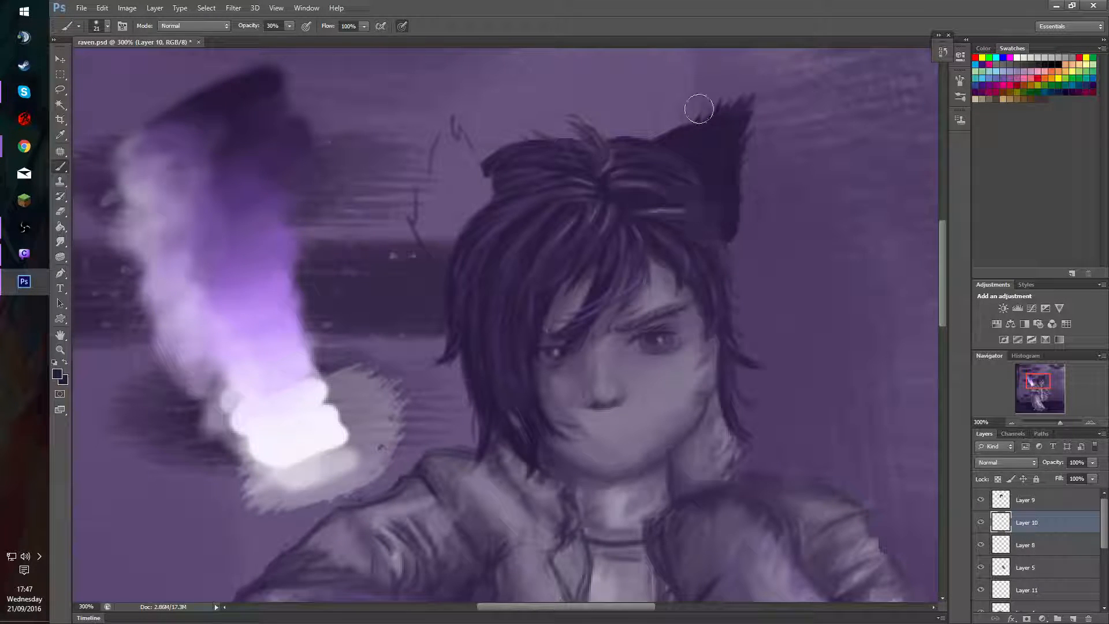
right_click(728, 203, "alt")
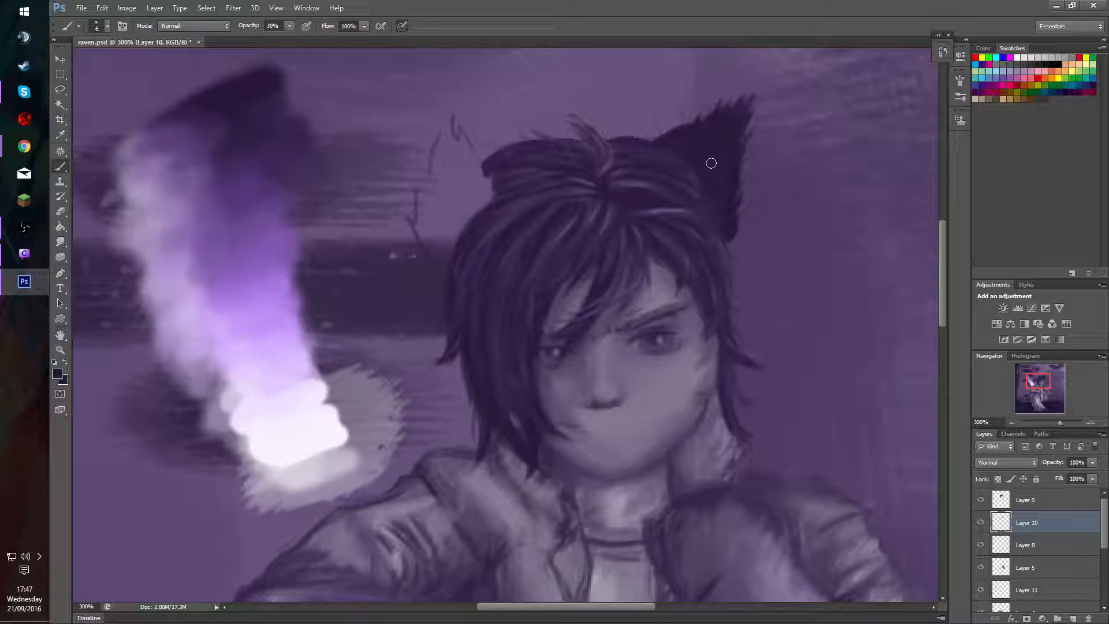
Touch up the cat ear's outer edge at 80% brush opacity and lock Layer 10's transparent pixels.
key("7")
key("8")
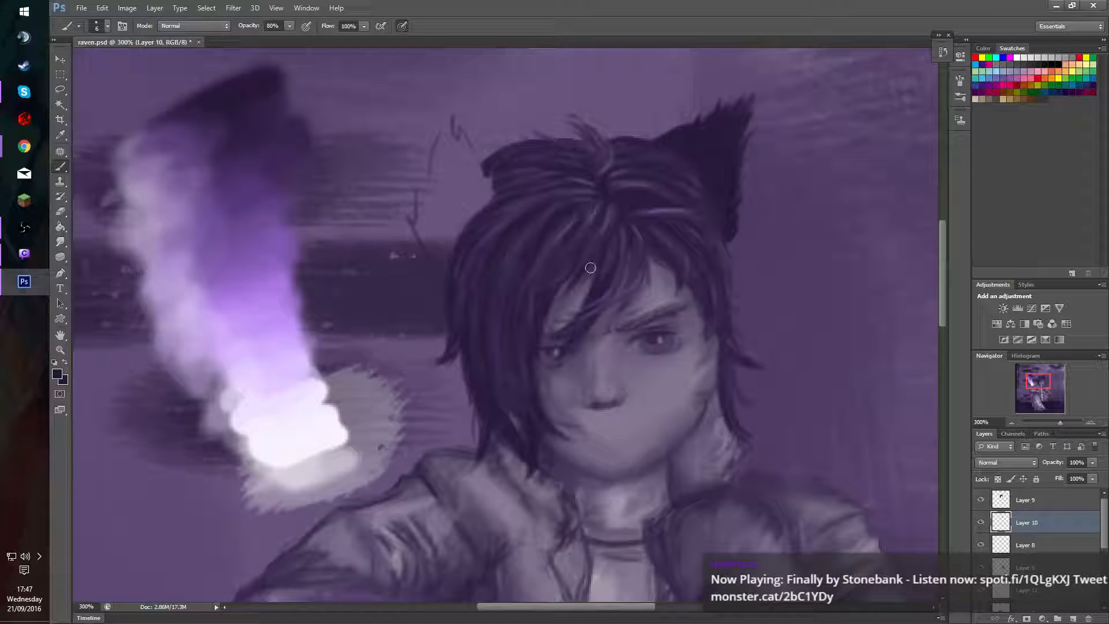
left_click_drag(589, 290, 588, 284)
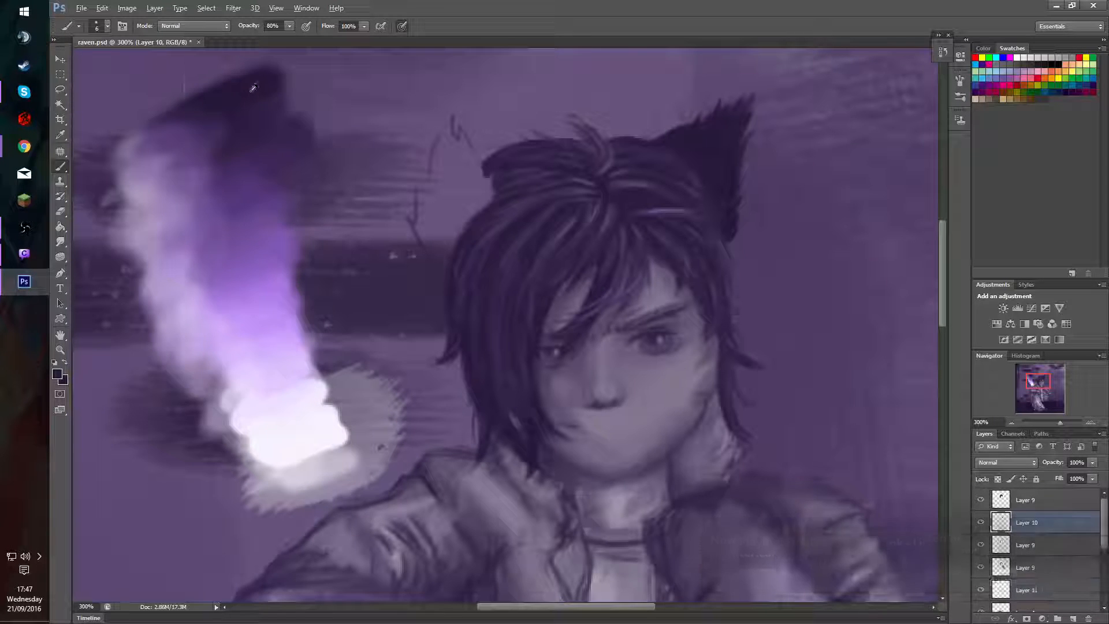
left_click_drag(761, 175, 748, 167)
left_click(998, 479)
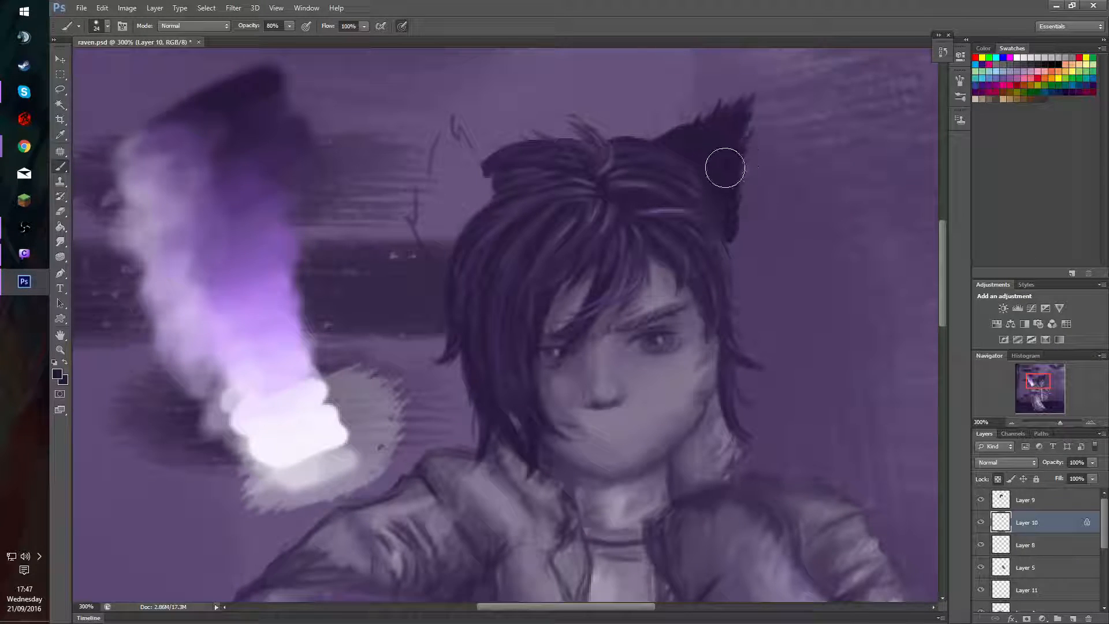
Shade the cat ear softly with black at 10% opacity, using 24 px and 14 px brushes with Layer 10's transparent pixels locked.
left_click(1056, 64)
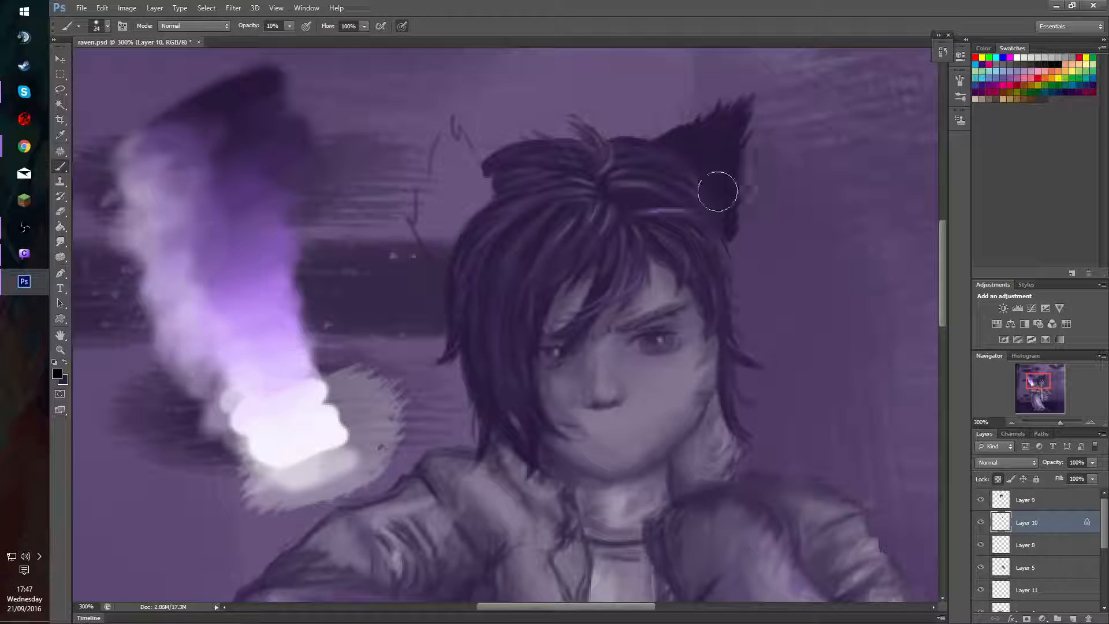
key("1")
key("slash")
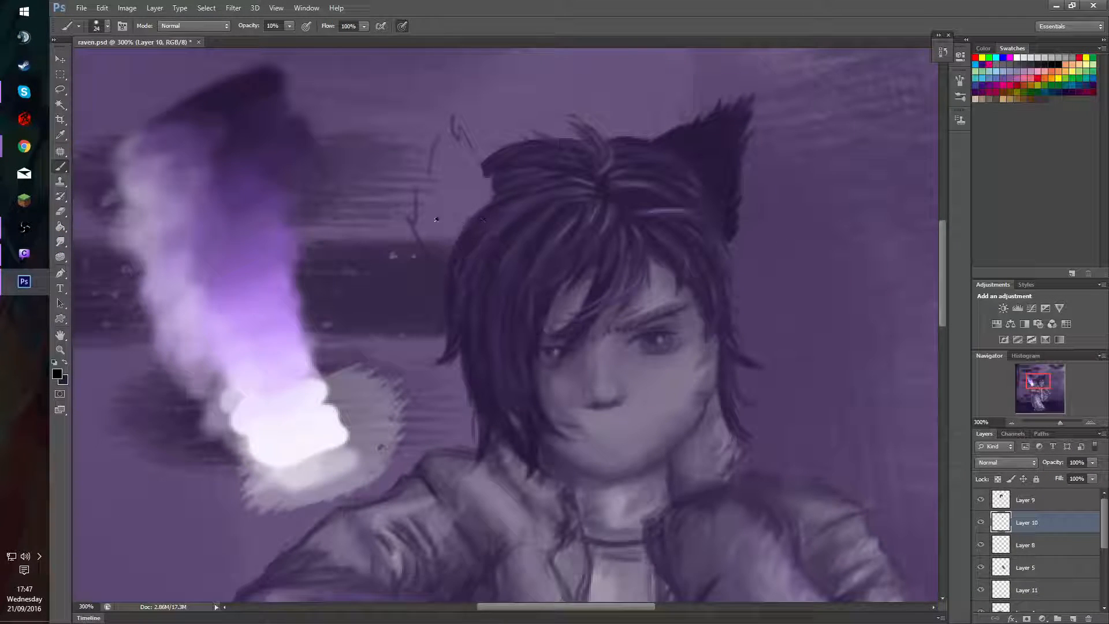
left_click(248, 85, "alt")
mouse_move(762, 166)
left_mouse_down()
mouse_move(755, 141)
mouse_move(733, 155)
left_mouse_up()
left_click(998, 479)
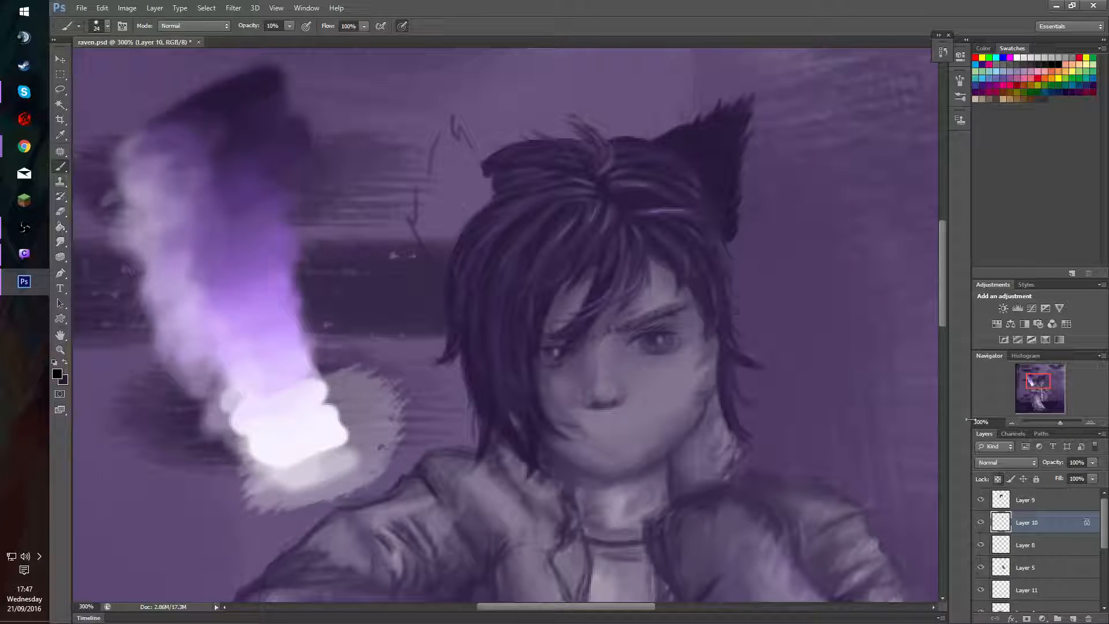
right_click(737, 159)
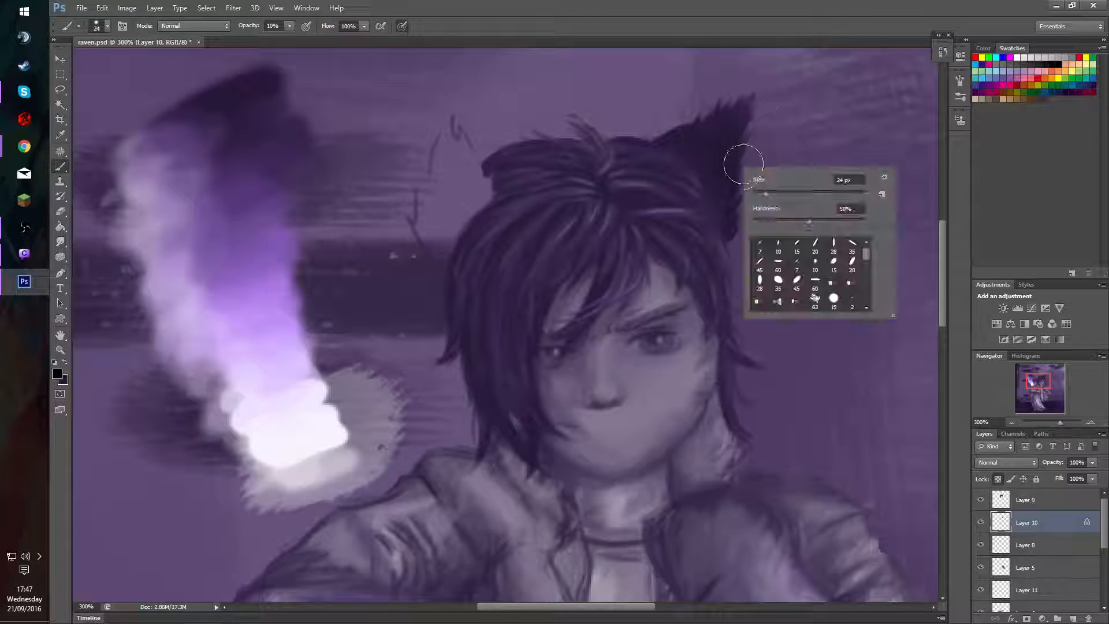
key("Escape")
mouse_move(759, 111)
left_mouse_down()
mouse_move(747, 137)
mouse_move(772, 123)
mouse_move(731, 161)
mouse_move(748, 152)
mouse_move(745, 193)
mouse_move(737, 161)
mouse_move(732, 172)
mouse_move(737, 147)
mouse_move(730, 168)
left_mouse_up()
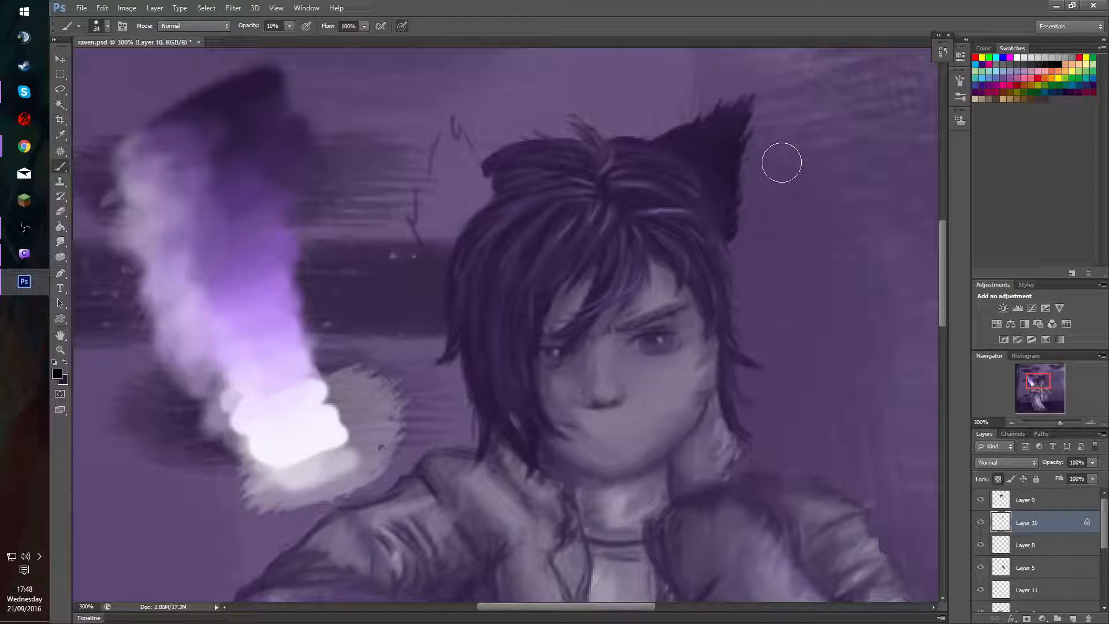
right_click(753, 174, "alt")
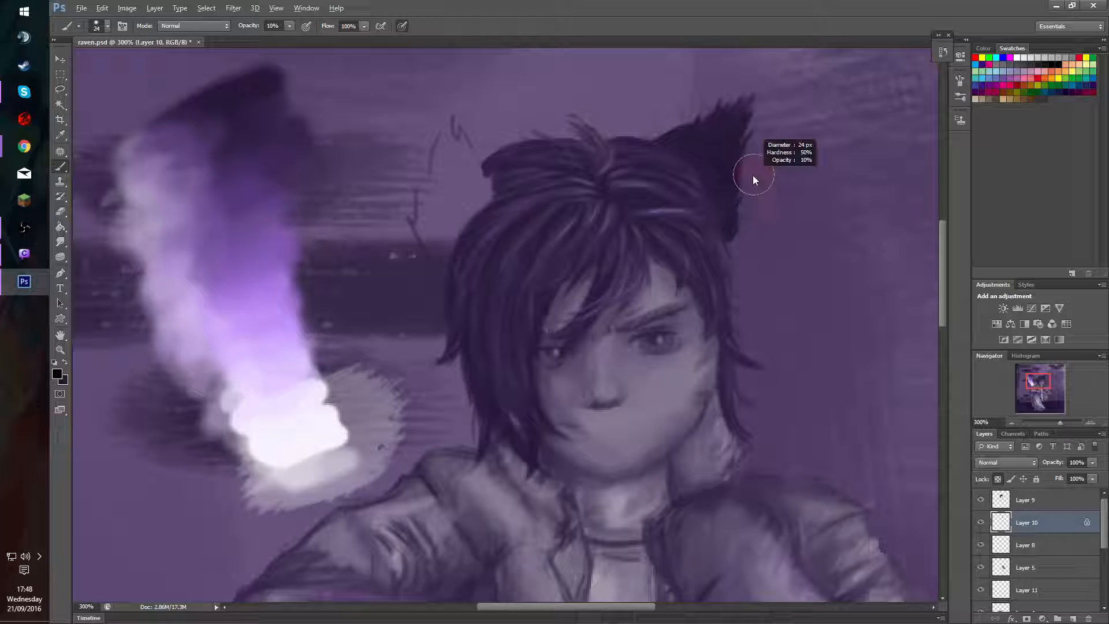
right_click(739, 159, "alt")
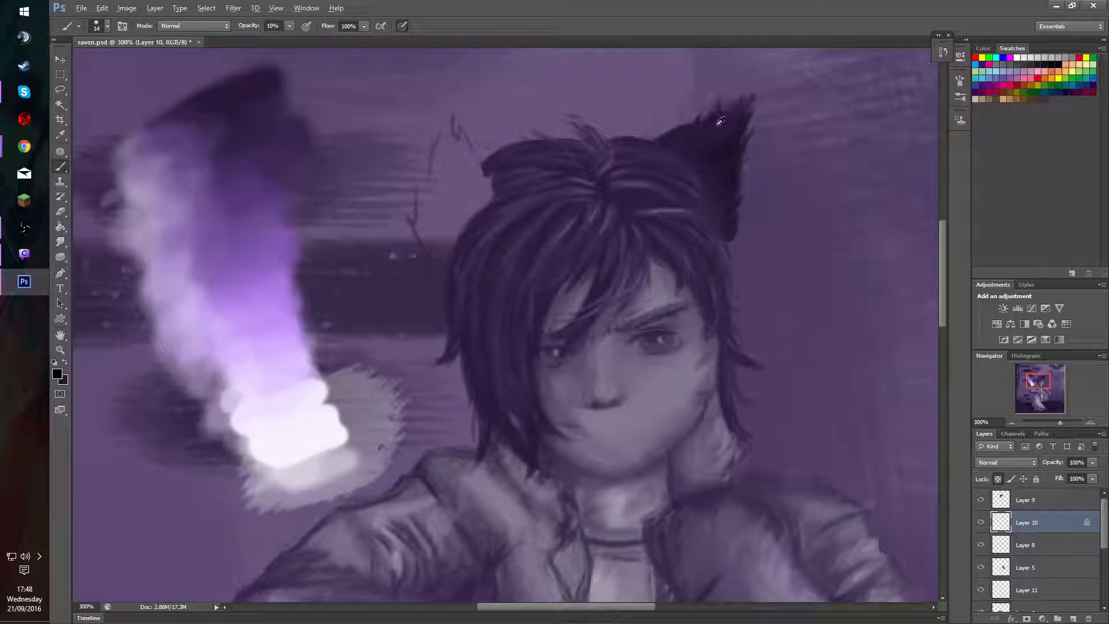
Paint fine fur strokes inside the cat ear at 60% opacity with a lighter purple sampled from the hair and a 3 px brush.
left_click_drag(722, 185, 715, 182)
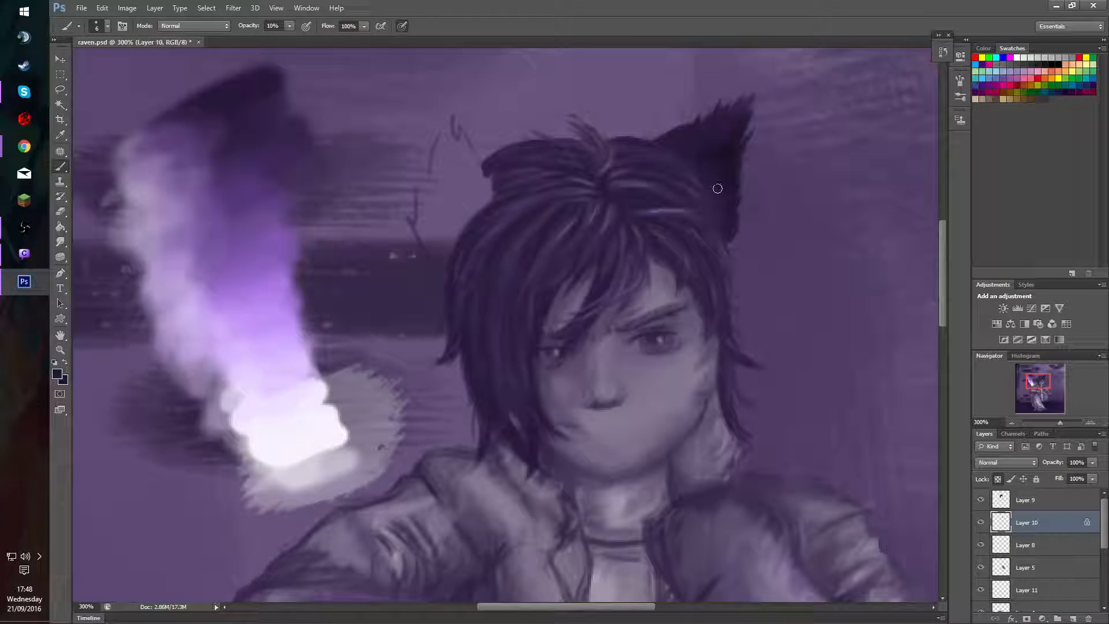
key("6")
mouse_move(731, 136)
left_mouse_down()
mouse_move(702, 186)
mouse_move(727, 174)
mouse_move(706, 190)
mouse_move(729, 155)
mouse_move(737, 167)
left_mouse_up()
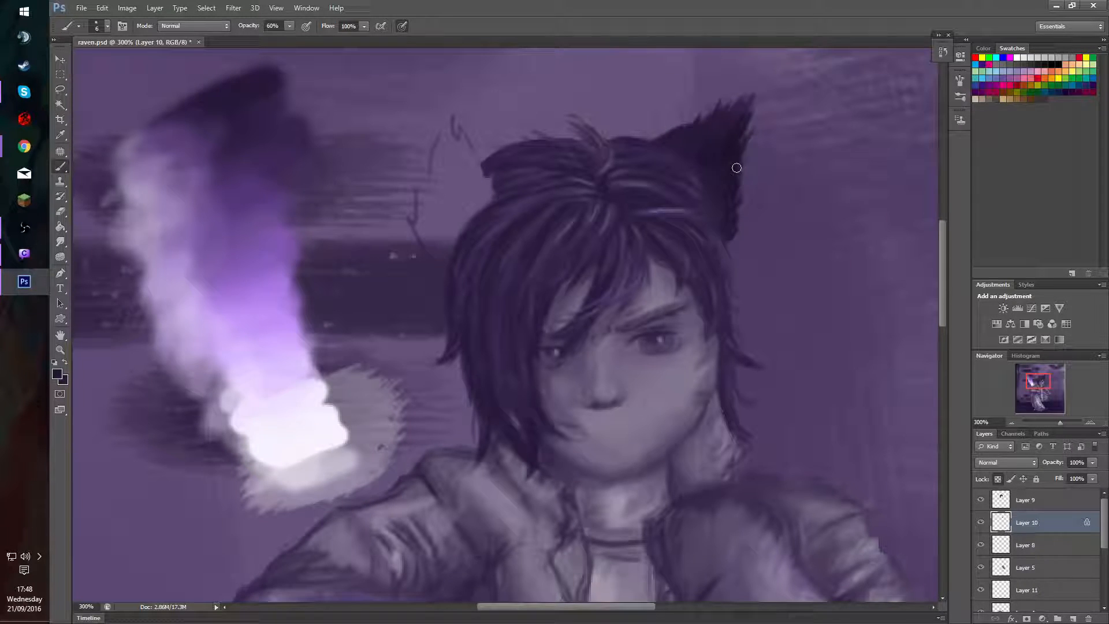
left_click(685, 206, "alt")
right_click(718, 196, "alt")
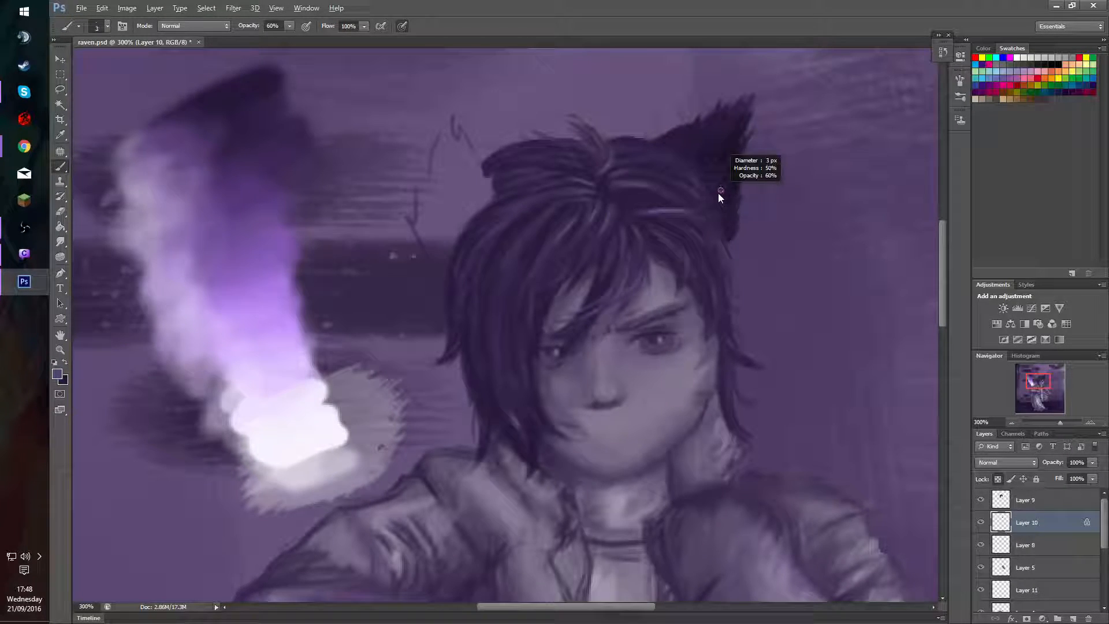
left_click_drag(719, 193, 713, 189)
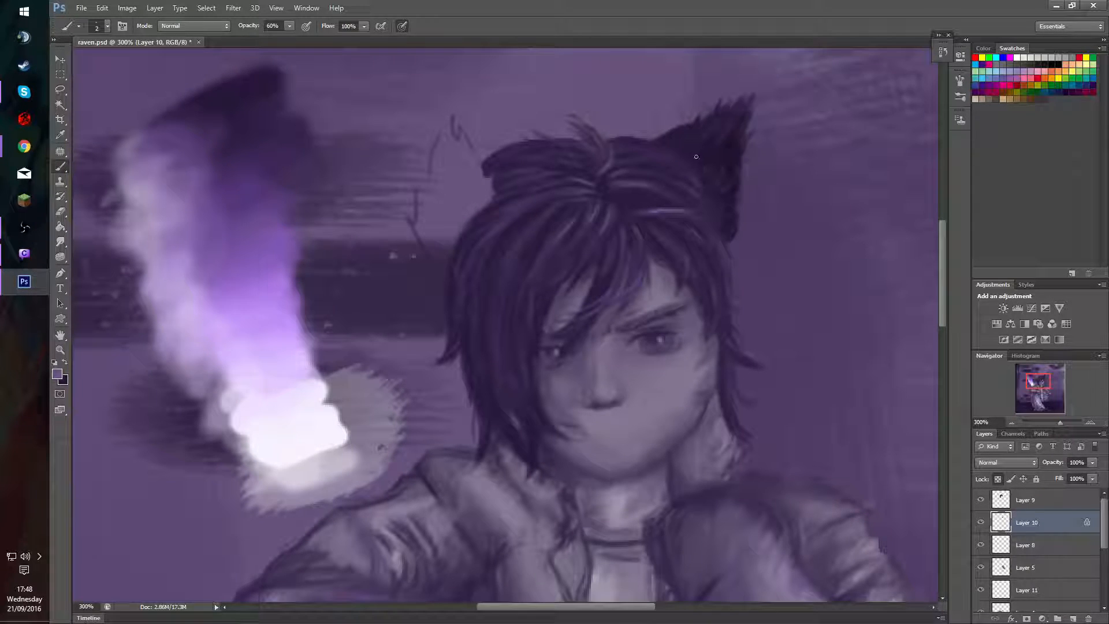
Add thin light and dark fur lines across the cat ear's interior and upper edge with a 2 px brush at 60% opacity.
left_click(301, 385, "alt")
left_click(203, 175, "alt")
left_click(707, 154, "alt")
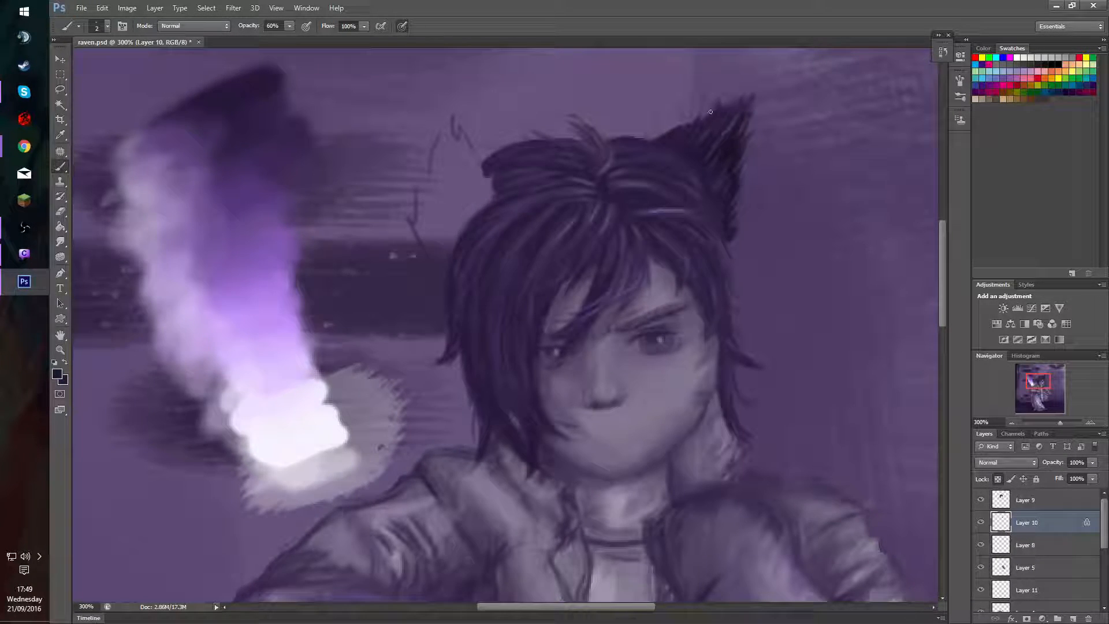
left_click_drag(681, 129, 697, 118)
key("alt")
left_click(729, 151, "alt")
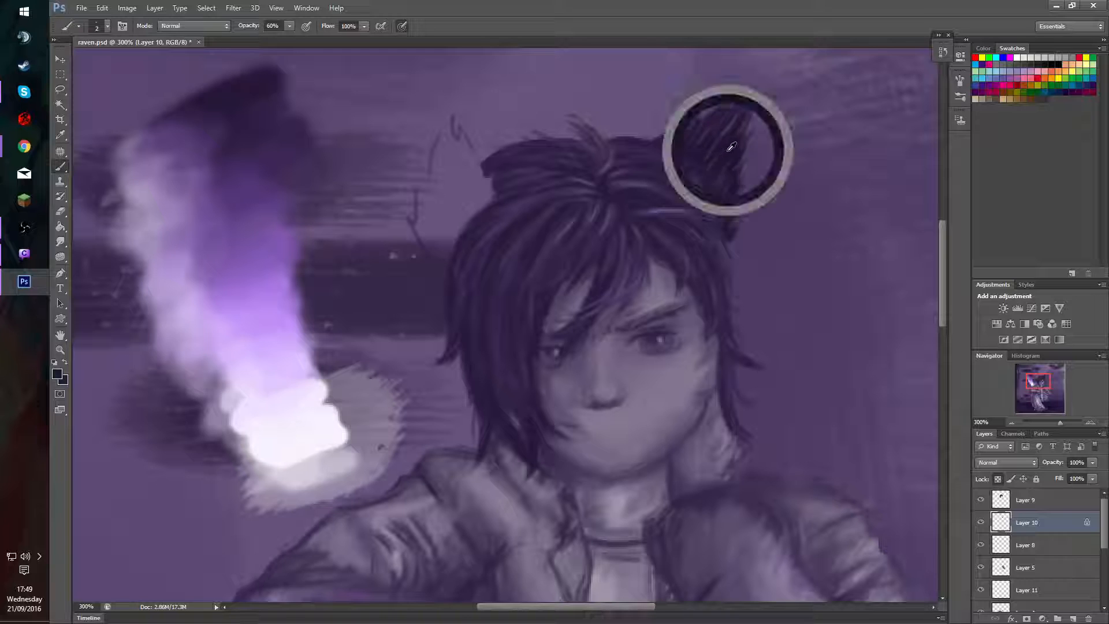
Soften the fur from the cat ear's base along its outer edge with a 13 px dark purple brush at 10% opacity.
left_click_drag(696, 168, 701, 175)
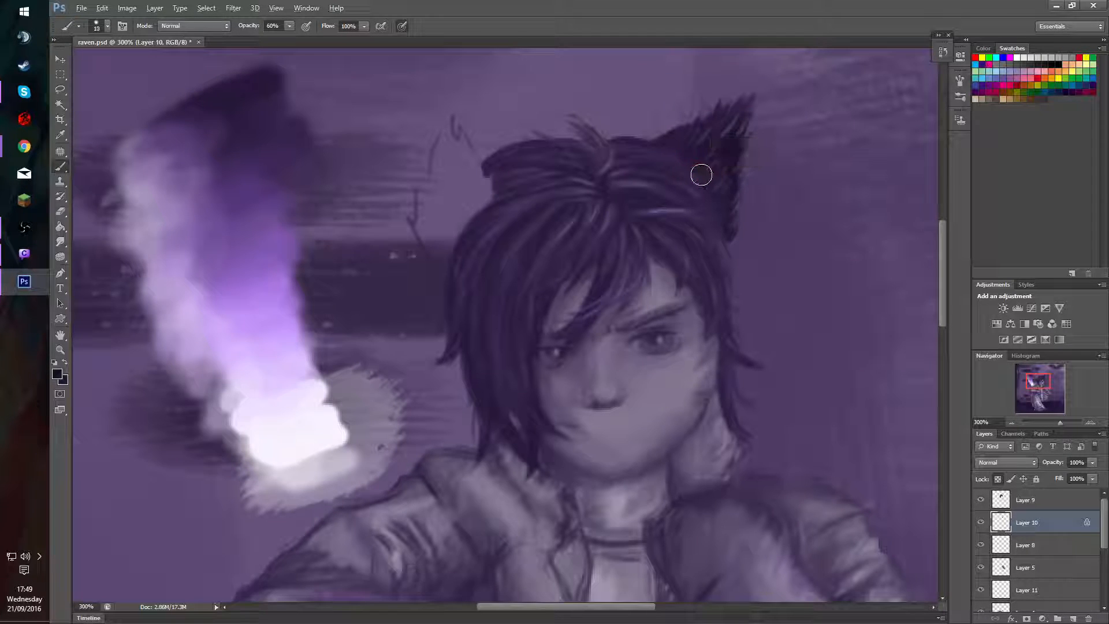
key("1")
mouse_move(659, 145)
left_mouse_down()
mouse_move(712, 188)
mouse_move(661, 143)
mouse_move(710, 176)
mouse_move(713, 209)
mouse_move(709, 170)
mouse_move(681, 168)
mouse_move(689, 157)
mouse_move(666, 145)
mouse_move(700, 105)
mouse_move(642, 151)
mouse_move(711, 183)
mouse_move(710, 212)
mouse_move(728, 228)
mouse_move(708, 209)
mouse_move(728, 231)
mouse_move(706, 192)
mouse_move(721, 202)
mouse_move(730, 194)
mouse_move(732, 233)
left_mouse_up()
left_click(253, 78, "alt")
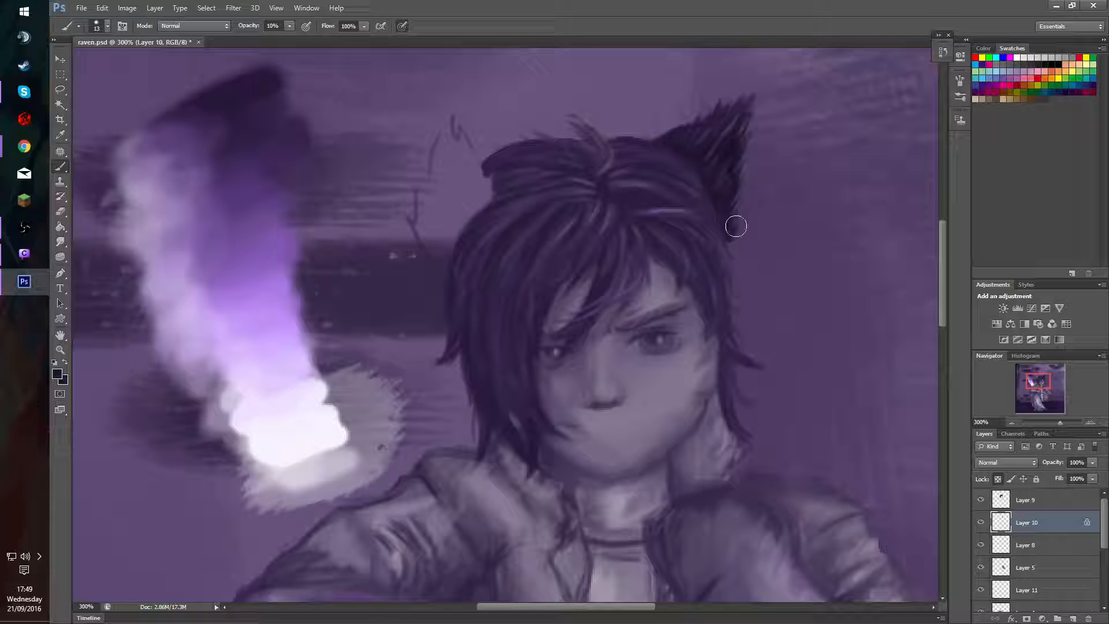
mouse_move(736, 226)
left_mouse_down()
mouse_move(711, 173)
mouse_move(680, 146)
mouse_move(677, 156)
mouse_move(669, 128)
mouse_move(706, 104)
mouse_move(673, 136)
mouse_move(728, 91)
mouse_move(682, 114)
mouse_move(860, 128)
mouse_move(713, 164)
mouse_move(704, 137)
mouse_move(735, 154)
left_mouse_up()
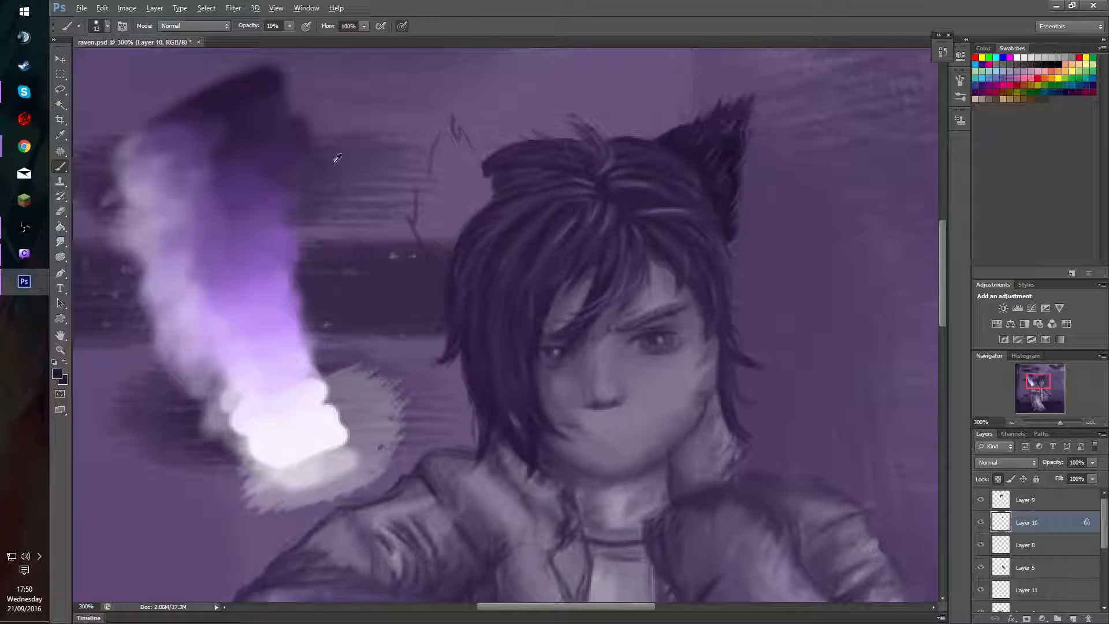
Unlock Layer 10's transparent pixels, outline the second cat ear in dark purple with a 6 px brush at 100% opacity, and hide Layer 8.
key("0")
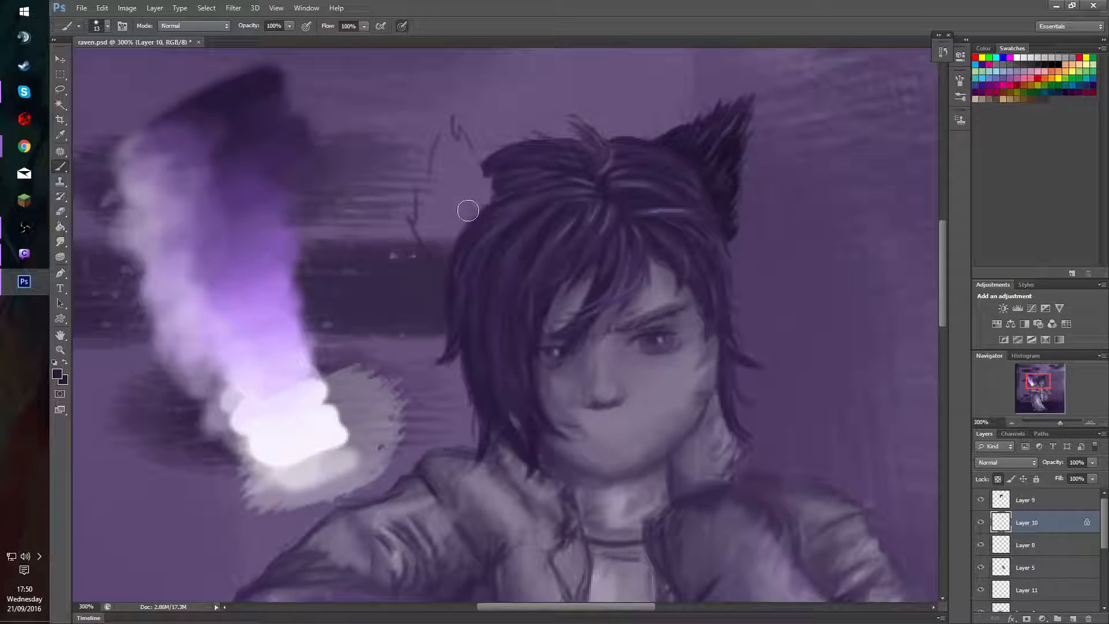
mouse_move(459, 224)
left_mouse_down()
mouse_move(431, 215)
mouse_move(412, 175)
mouse_move(428, 144)
mouse_move(448, 242)
left_mouse_up()
left_click(998, 479)
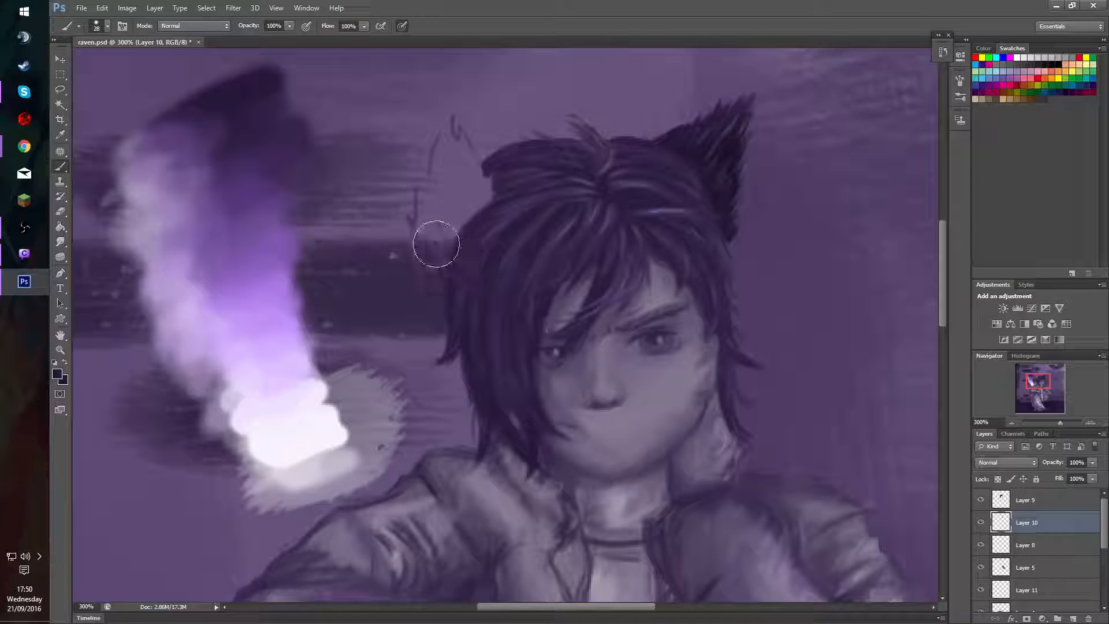
left_click_drag(443, 242, 416, 248)
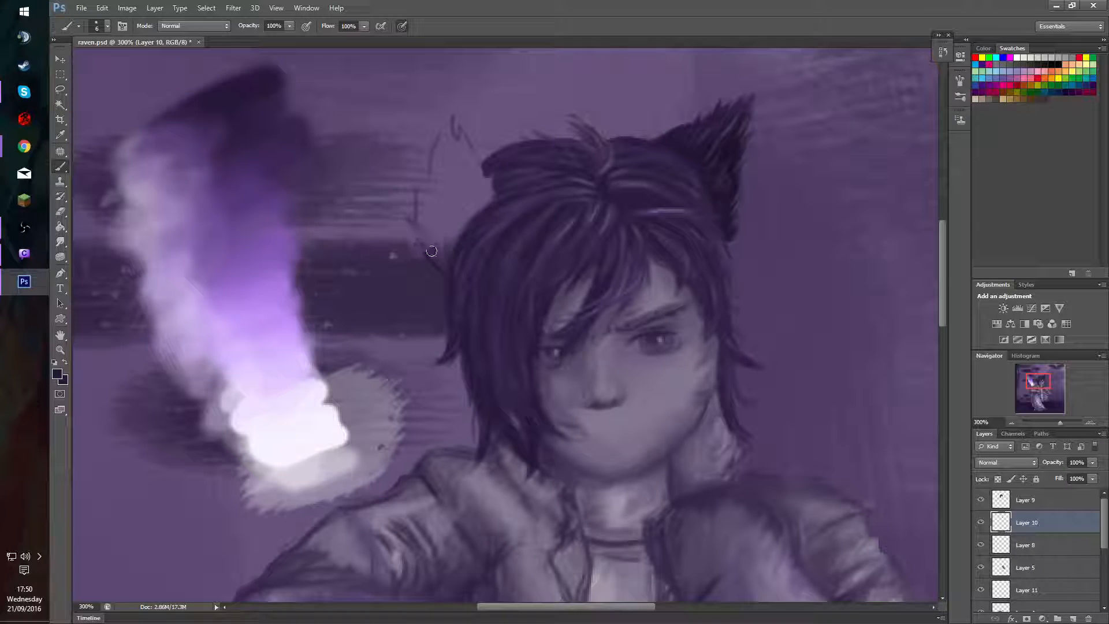
mouse_move(412, 213)
left_mouse_down()
mouse_move(412, 174)
mouse_move(428, 169)
mouse_move(449, 102)
mouse_move(461, 105)
mouse_move(463, 137)
mouse_move(458, 119)
mouse_move(496, 192)
left_mouse_up()
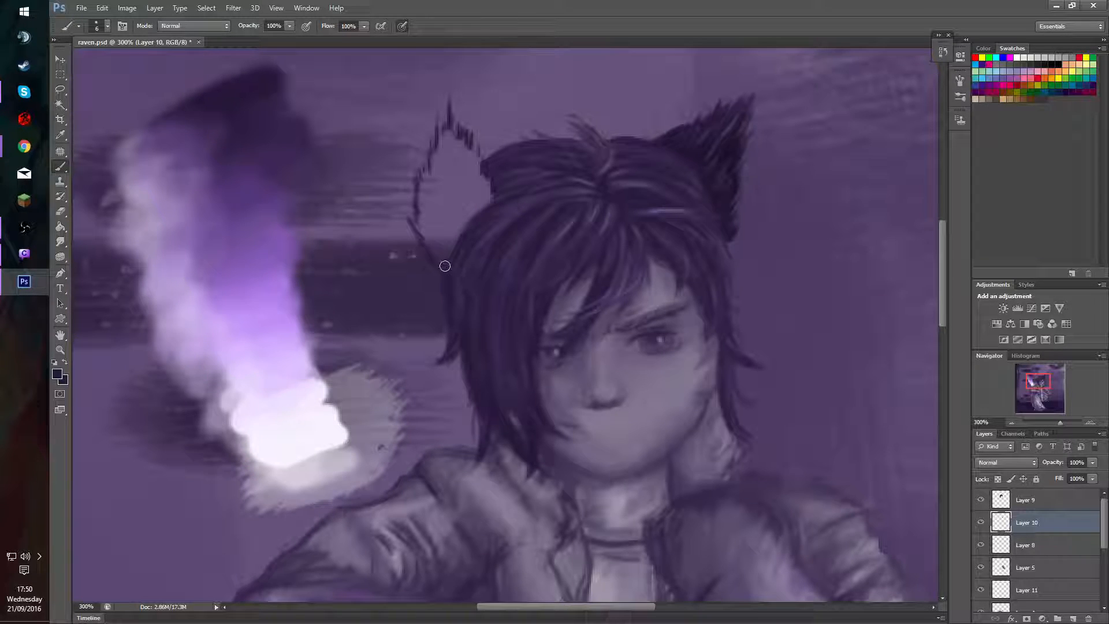
left_click(982, 545)
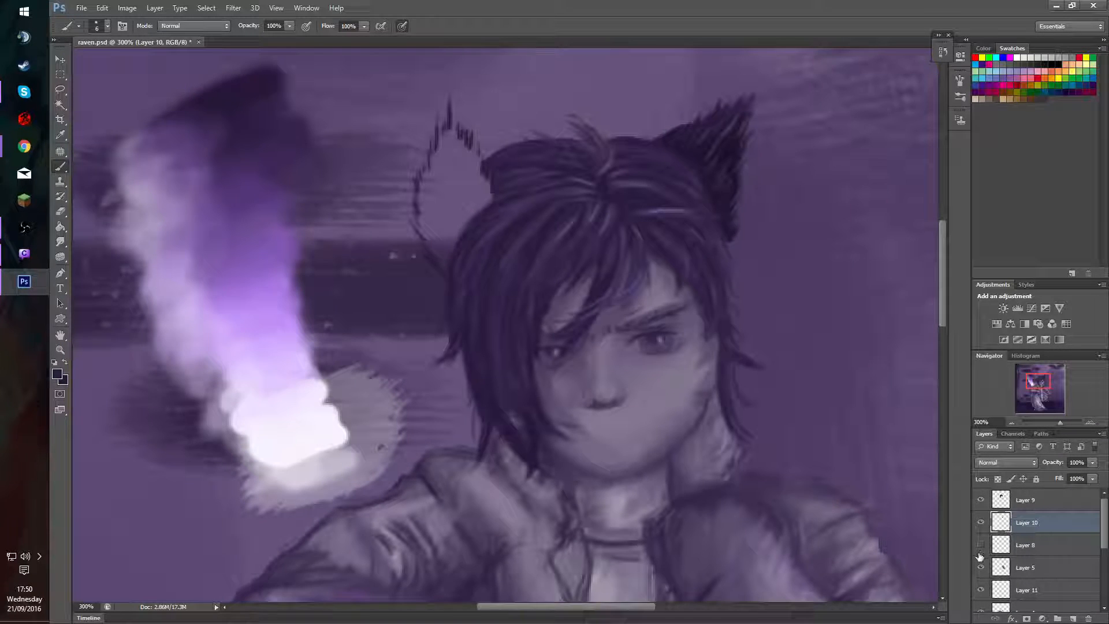
left_click_drag(472, 206, 482, 204)
mouse_move(416, 230)
left_mouse_down()
mouse_move(445, 262)
mouse_move(431, 235)
mouse_move(438, 223)
mouse_move(463, 234)
mouse_move(458, 196)
mouse_move(487, 218)
mouse_move(456, 145)
mouse_move(451, 197)
mouse_move(436, 198)
mouse_move(431, 220)
mouse_move(433, 167)
mouse_move(426, 185)
mouse_move(429, 218)
mouse_move(443, 130)
mouse_move(436, 106)
mouse_move(450, 125)
mouse_move(436, 200)
mouse_move(442, 263)
mouse_move(421, 220)
mouse_move(436, 131)
mouse_move(433, 227)
mouse_move(397, 146)
mouse_move(446, 172)
left_mouse_up()
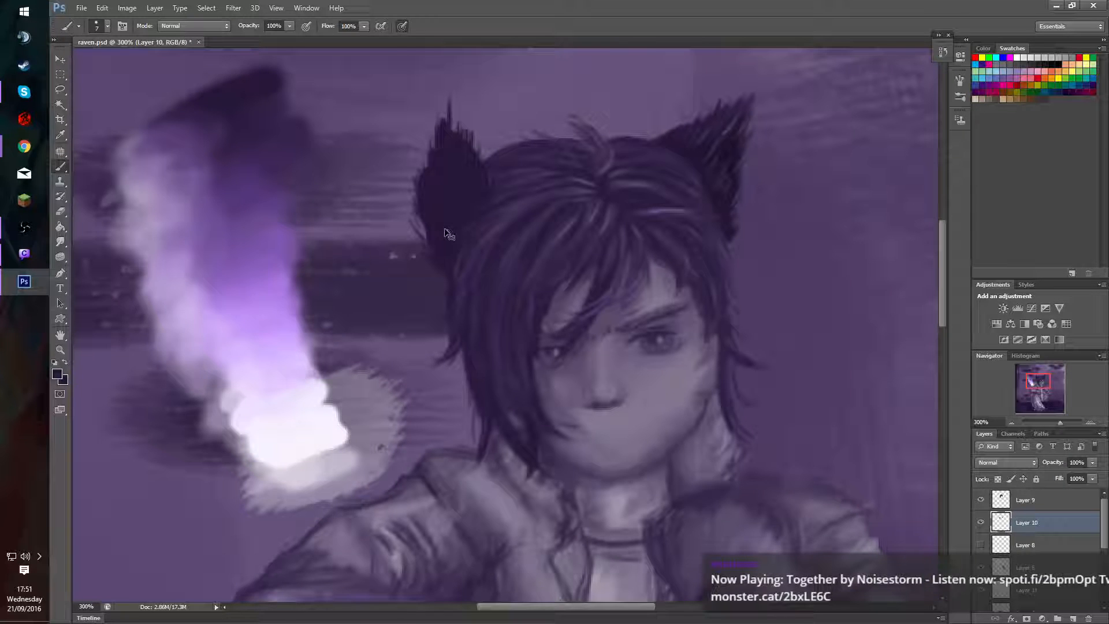
key("ctrl+alt+z")
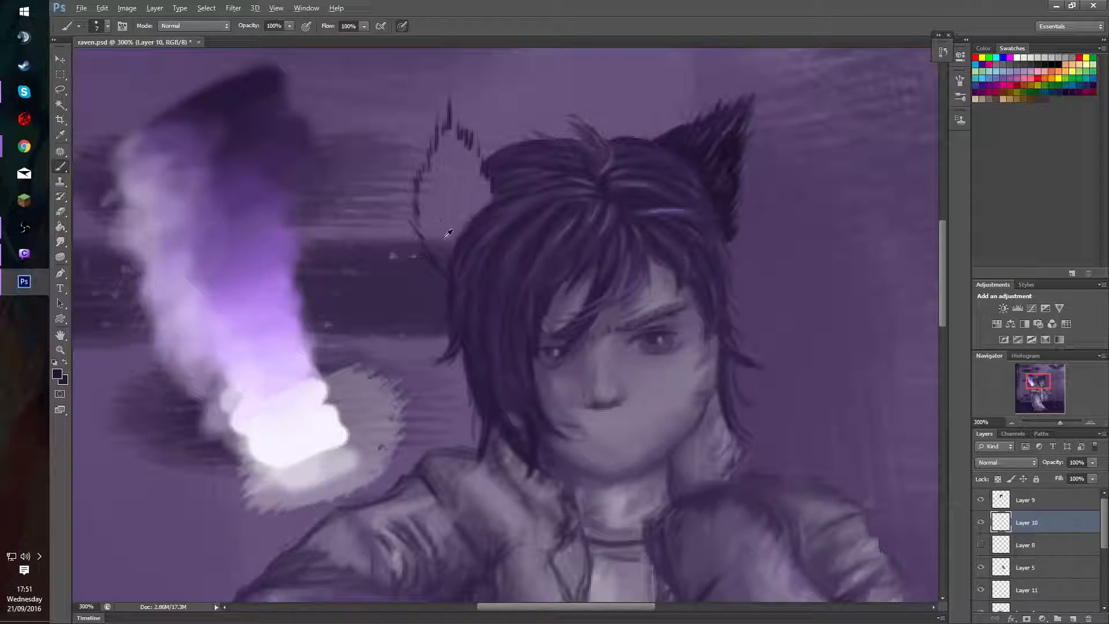
Fill the second cat ear with dark purple, using a 12 px brush for the interior and a 4 px brush for the furry edges.
right_click(444, 253, "alt")
mouse_move(441, 240)
left_mouse_down()
mouse_move(450, 263)
mouse_move(430, 190)
mouse_move(450, 254)
mouse_move(434, 169)
mouse_move(439, 208)
mouse_move(450, 135)
mouse_move(441, 168)
mouse_move(448, 143)
mouse_move(487, 213)
mouse_move(451, 239)
mouse_move(445, 219)
mouse_move(466, 231)
mouse_move(450, 167)
mouse_move(482, 213)
mouse_move(453, 185)
mouse_move(434, 225)
mouse_move(447, 251)
left_mouse_up()
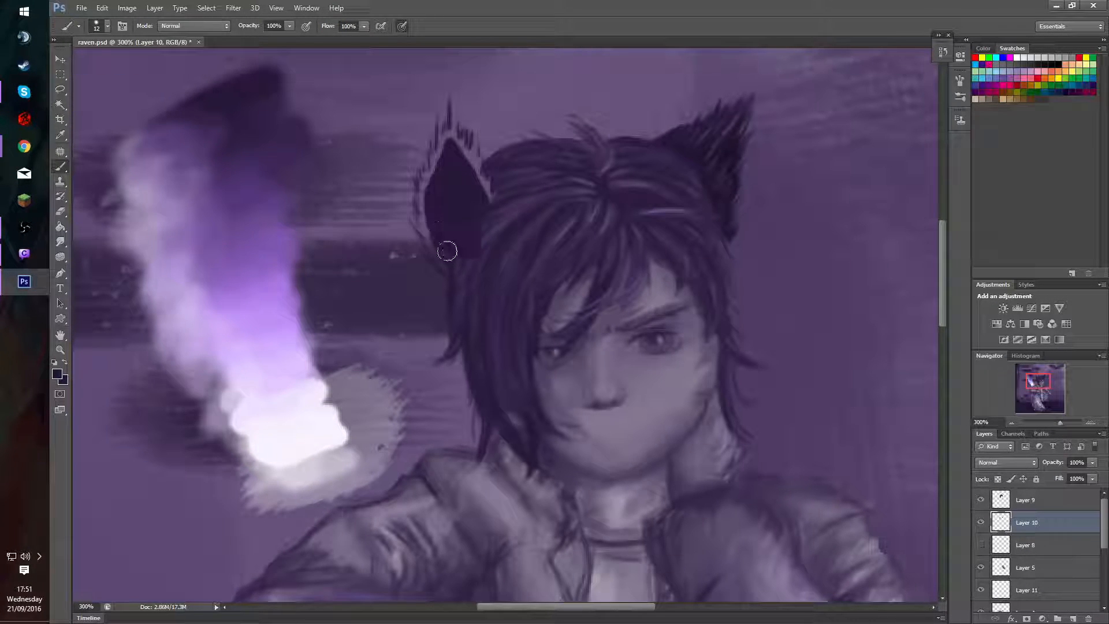
right_click(431, 240, "alt")
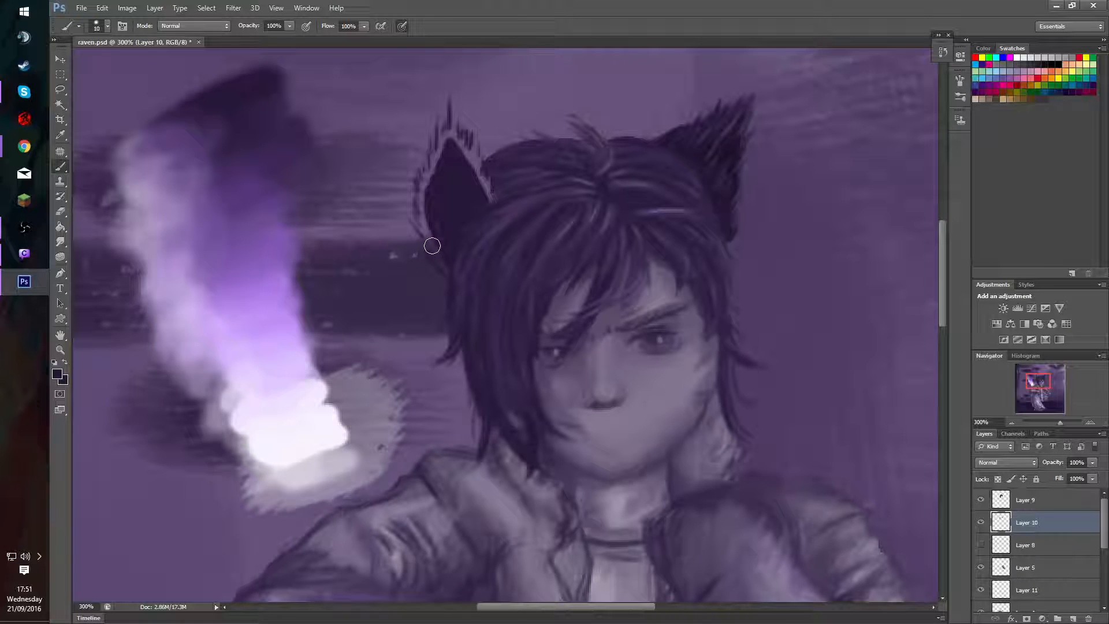
right_click(433, 246, "alt")
mouse_move(428, 253)
left_mouse_down()
mouse_move(465, 276)
mouse_move(433, 254)
mouse_move(463, 278)
mouse_move(449, 276)
mouse_move(416, 209)
mouse_move(430, 209)
mouse_move(411, 162)
mouse_move(446, 197)
mouse_move(403, 152)
mouse_move(431, 190)
mouse_move(411, 191)
mouse_move(426, 234)
left_mouse_up()
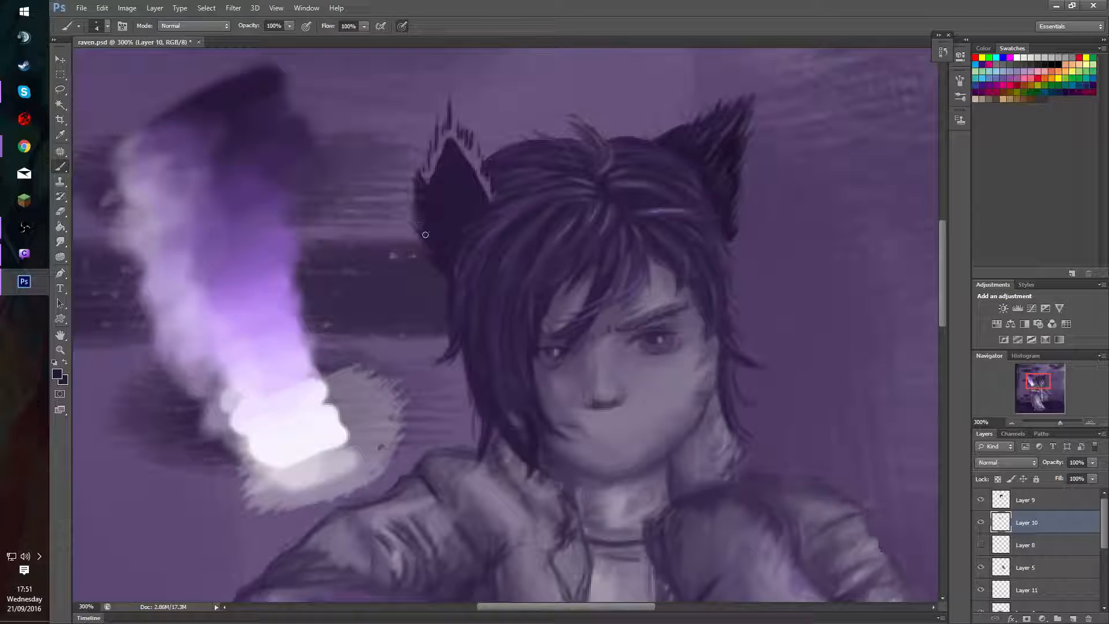
mouse_move(429, 168)
left_mouse_down()
mouse_move(446, 88)
mouse_move(451, 110)
mouse_move(437, 171)
mouse_move(438, 151)
mouse_move(428, 169)
mouse_move(457, 127)
mouse_move(458, 156)
mouse_move(464, 130)
mouse_move(488, 196)
mouse_move(469, 143)
left_mouse_up()
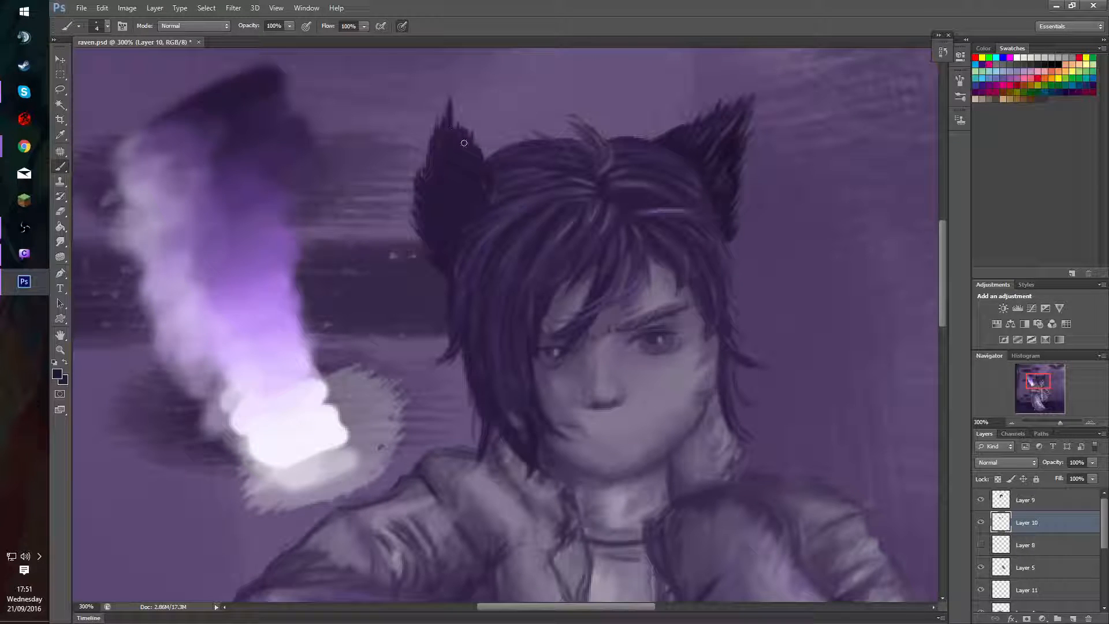
Refine the second cat ear's interior and inner fur edge with a dark purple sampled from the first ear and an 8 px brush.
left_click(719, 116, "alt")
left_click_drag(441, 225, 453, 226)
right_click(468, 184, "alt")
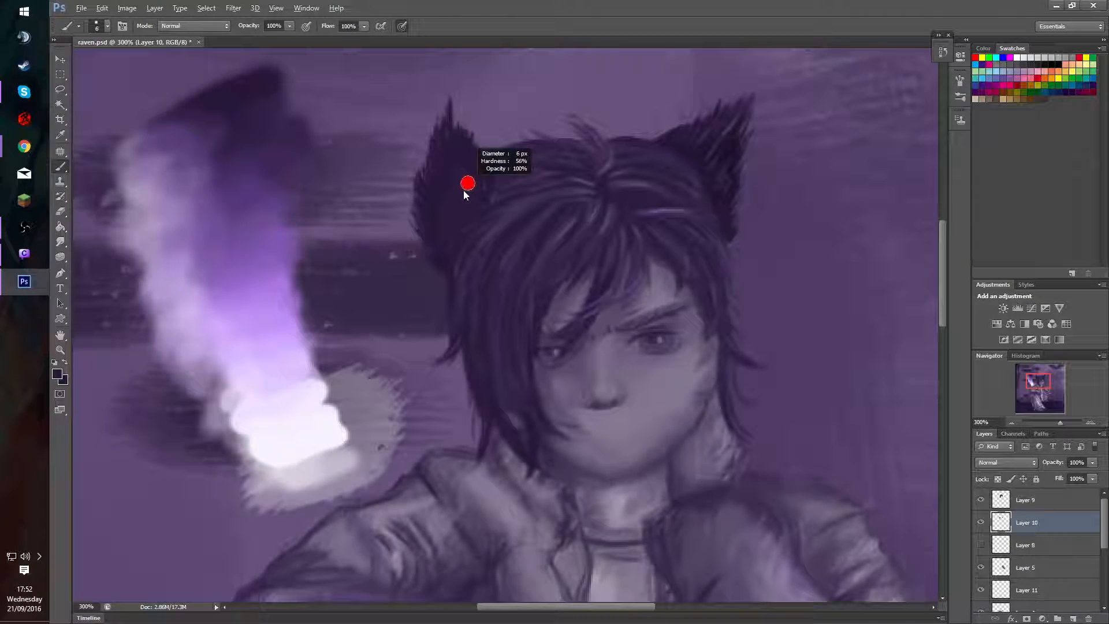
left_click_drag(465, 194, 467, 195)
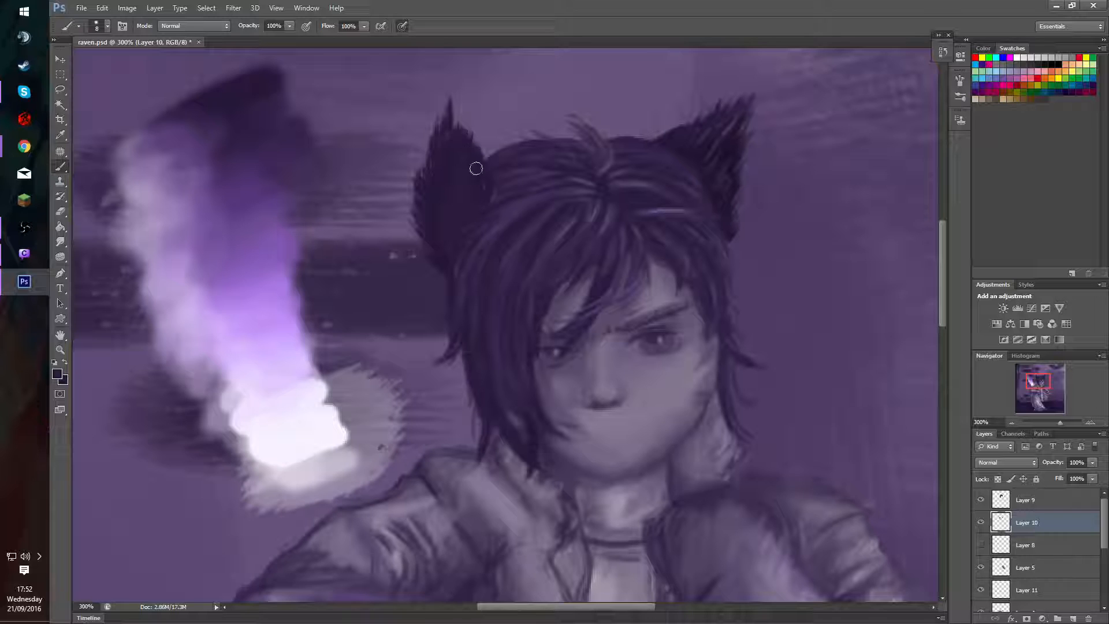
left_click_drag(468, 160, 462, 164)
left_click(451, 210, "alt")
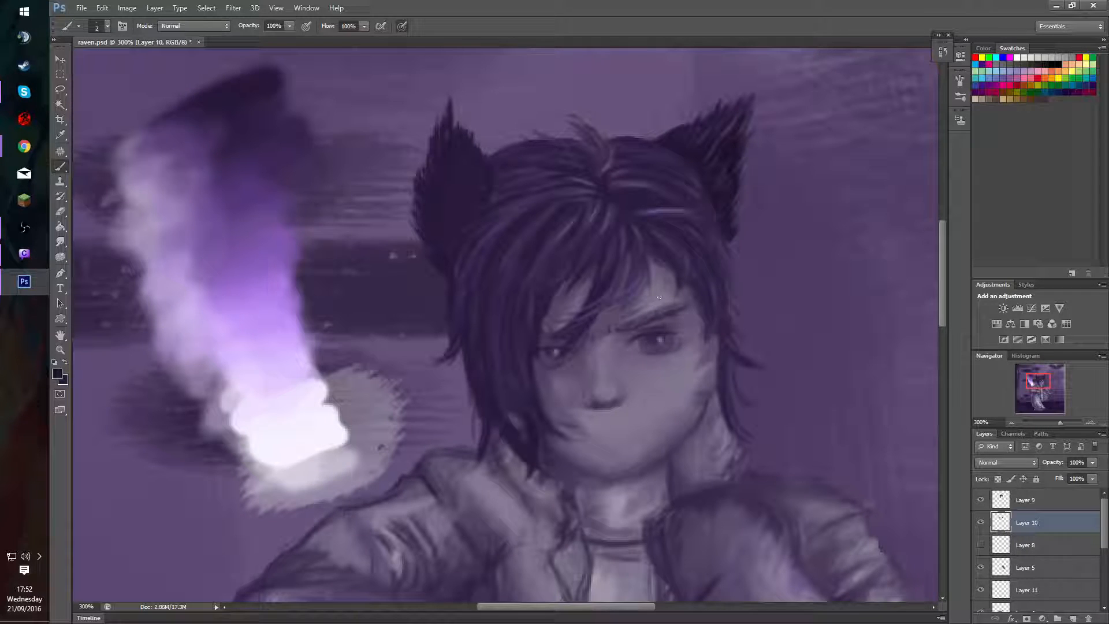
Shade the second cat ear's base and inner edge at 30% opacity with a 13 px brush, using dark purples sampled from the ears.
left_click_drag(703, 161, 713, 162)
left_click(701, 151, "alt")
key("3")
mouse_move(489, 200)
left_mouse_down()
mouse_move(486, 171)
mouse_move(468, 158)
left_mouse_up()
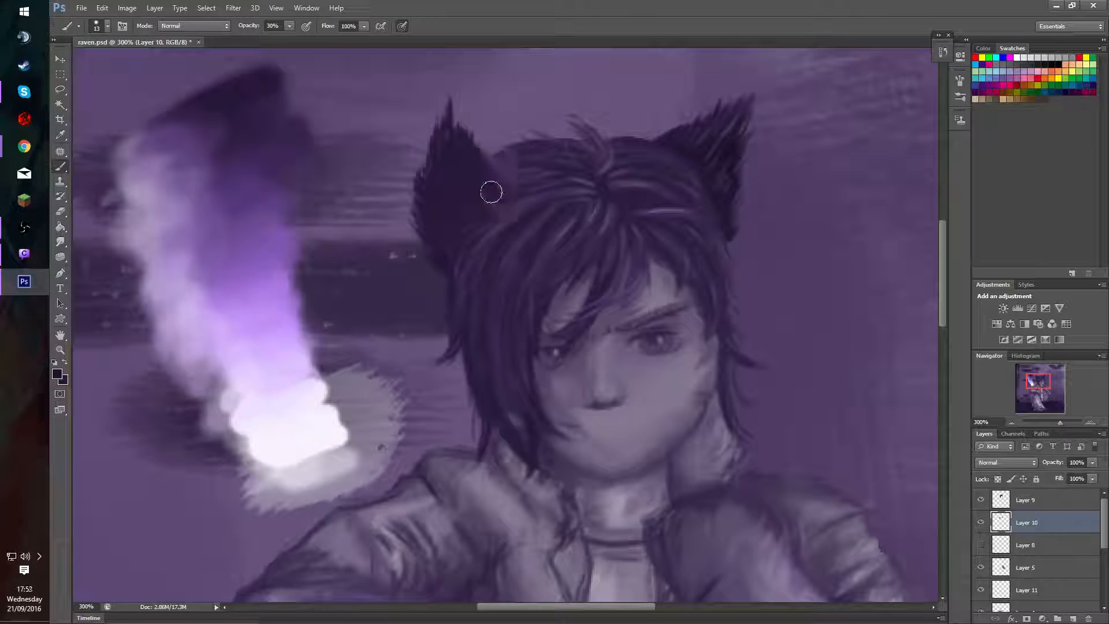
left_click(475, 152, "alt")
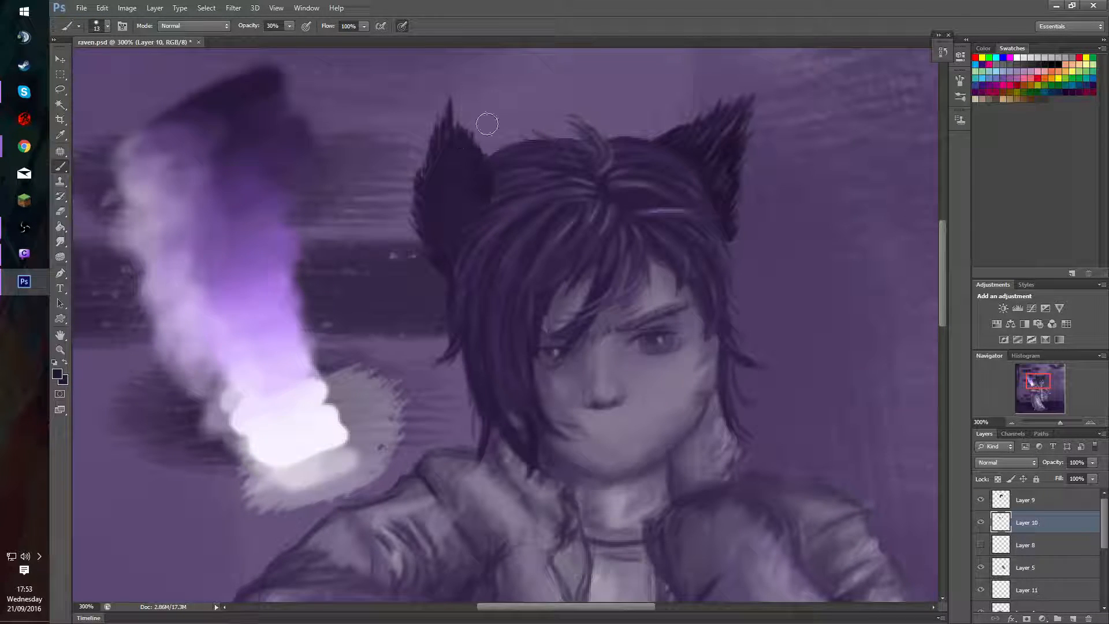
left_click(462, 173, "alt")
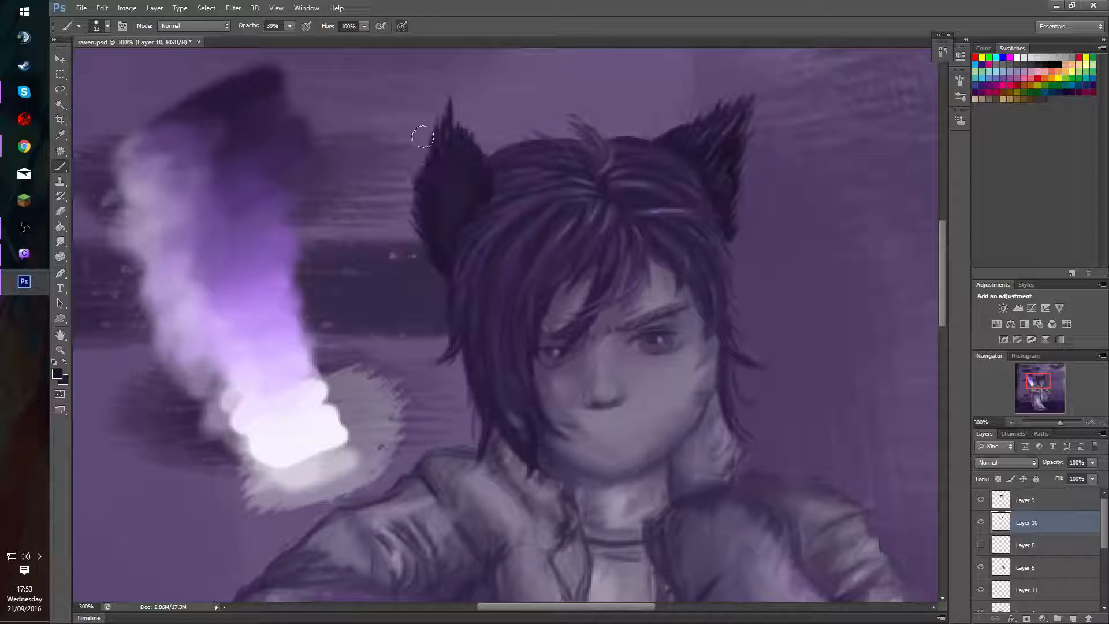
Lock Layer 10's transparent pixels and shade the second cat ear's interior with the 13 px dark purple brush at 30% opacity.
left_click(996, 480)
mouse_move(436, 168)
left_mouse_down()
mouse_move(447, 113)
mouse_move(418, 192)
mouse_move(429, 259)
mouse_move(449, 119)
mouse_move(445, 157)
mouse_move(494, 146)
mouse_move(478, 87)
mouse_move(495, 133)
mouse_move(488, 210)
left_mouse_up()
left_click(458, 207, "alt")
mouse_move(428, 178)
left_mouse_down()
mouse_move(461, 192)
mouse_move(441, 160)
mouse_move(481, 168)
mouse_move(453, 133)
mouse_move(485, 195)
mouse_move(445, 137)
mouse_move(476, 171)
left_mouse_up()
left_click(478, 157, "alt")
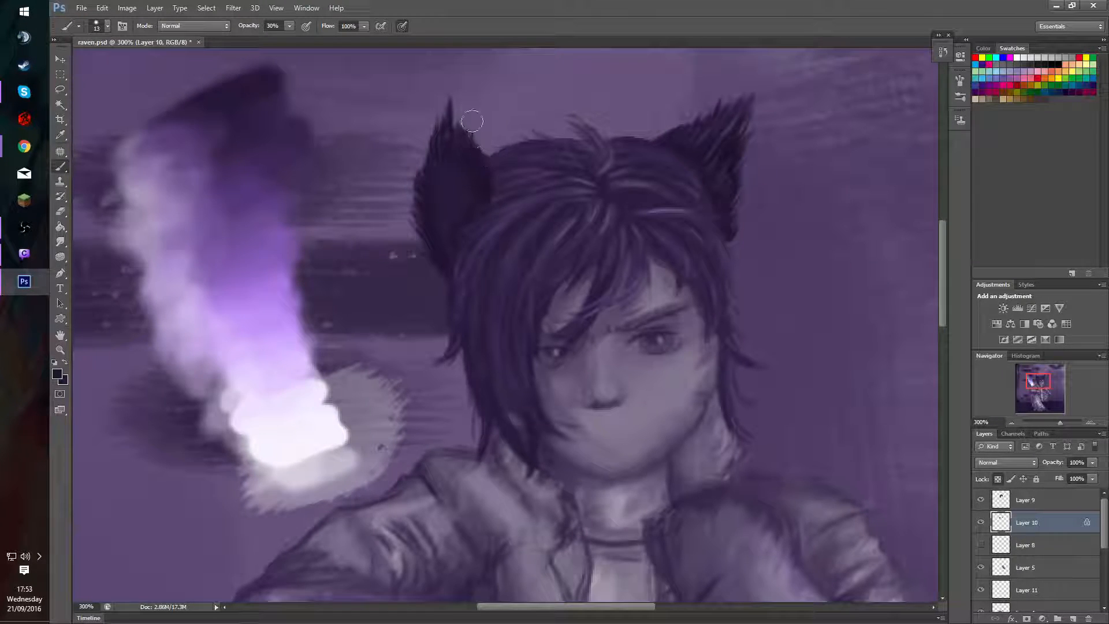
Paint narrower dark purple strokes over the second cat ear's centre and base with a 4 px brush, raising the opacity to 60%.
left_click_drag(527, 207, 519, 203, "alt")
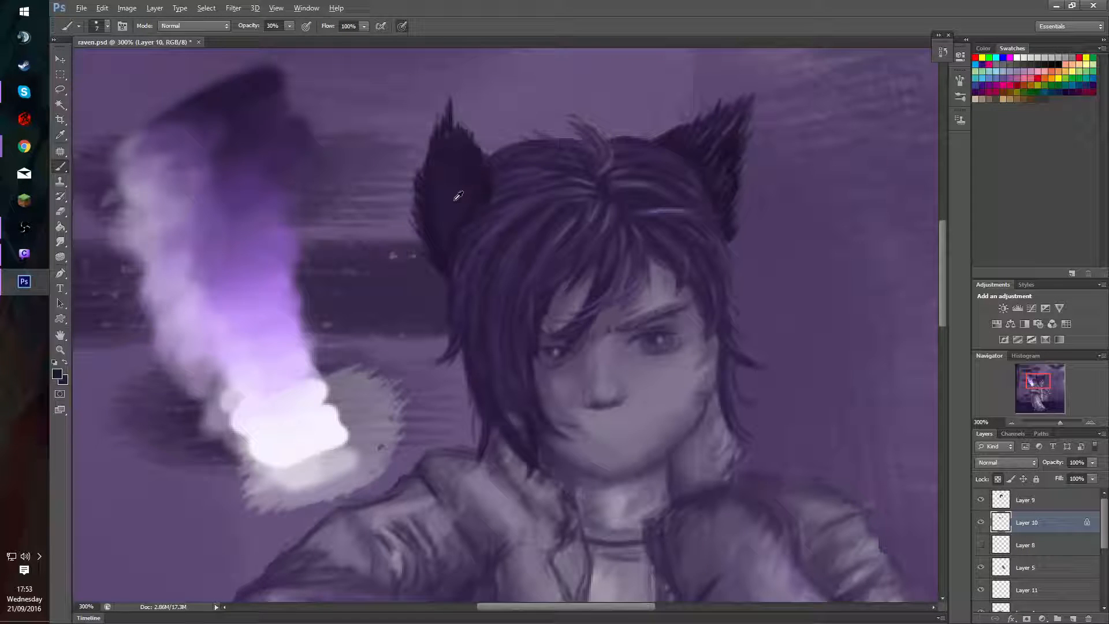
left_click_drag(449, 220, 447, 220, "alt")
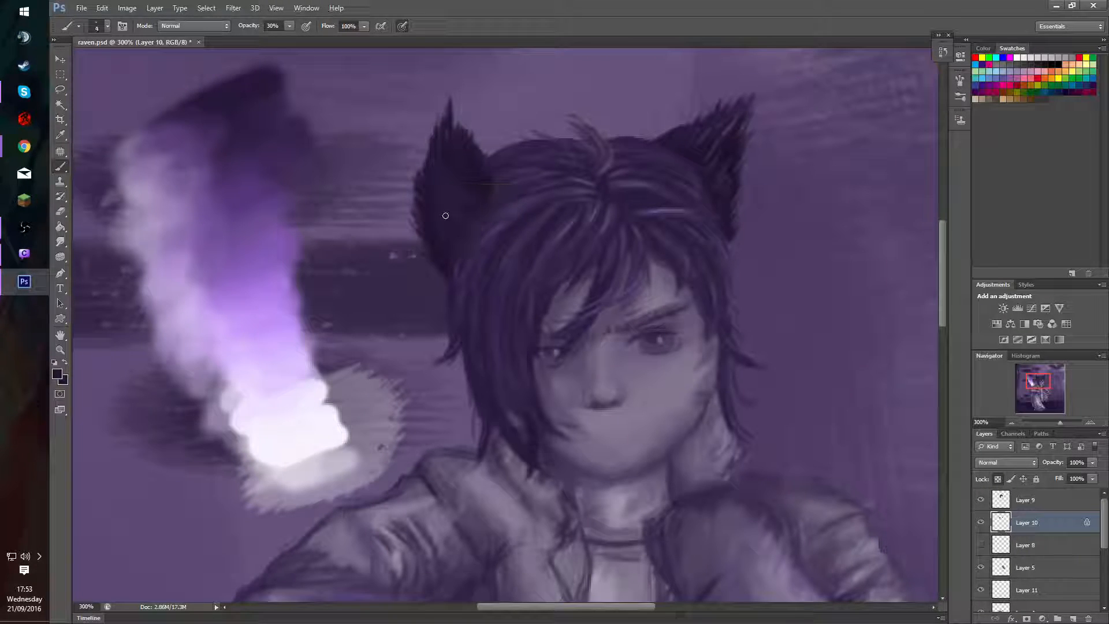
key("6")
left_click(448, 252)
left_click_drag(485, 180, 485, 236)
Unlock Layer 10's transparent pixels and paint fine fur strands on the second cat ear with a 2 px brush at 80% opacity.
left_click(1011, 480)
key("8")
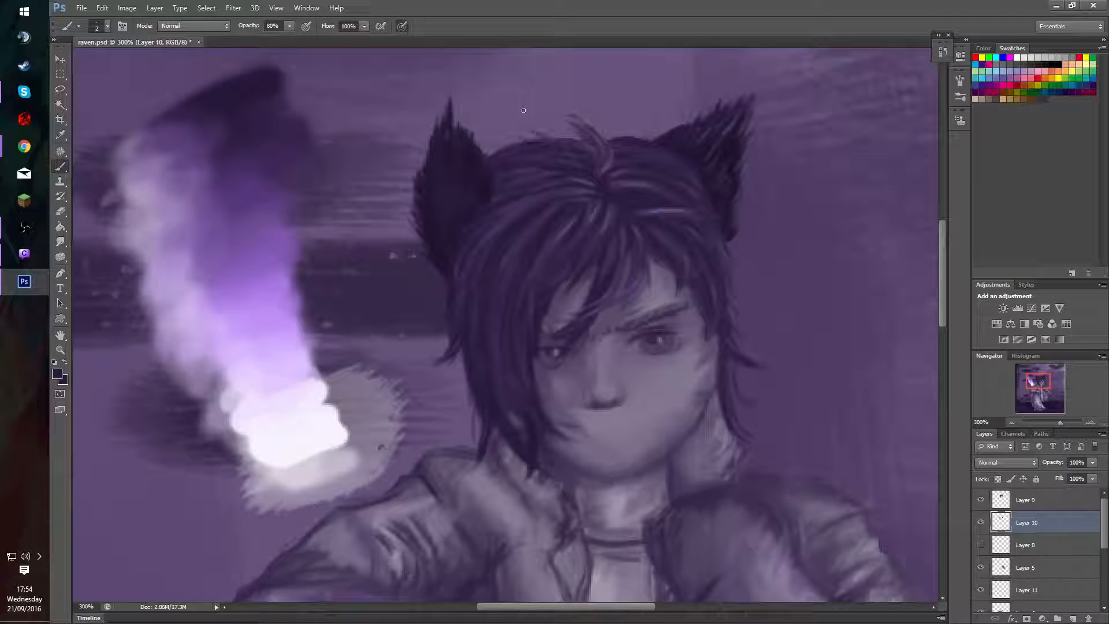
key("super")
left_click(441, 181, "alt")
left_click(522, 207, "alt")
left_click(271, 279, "alt")
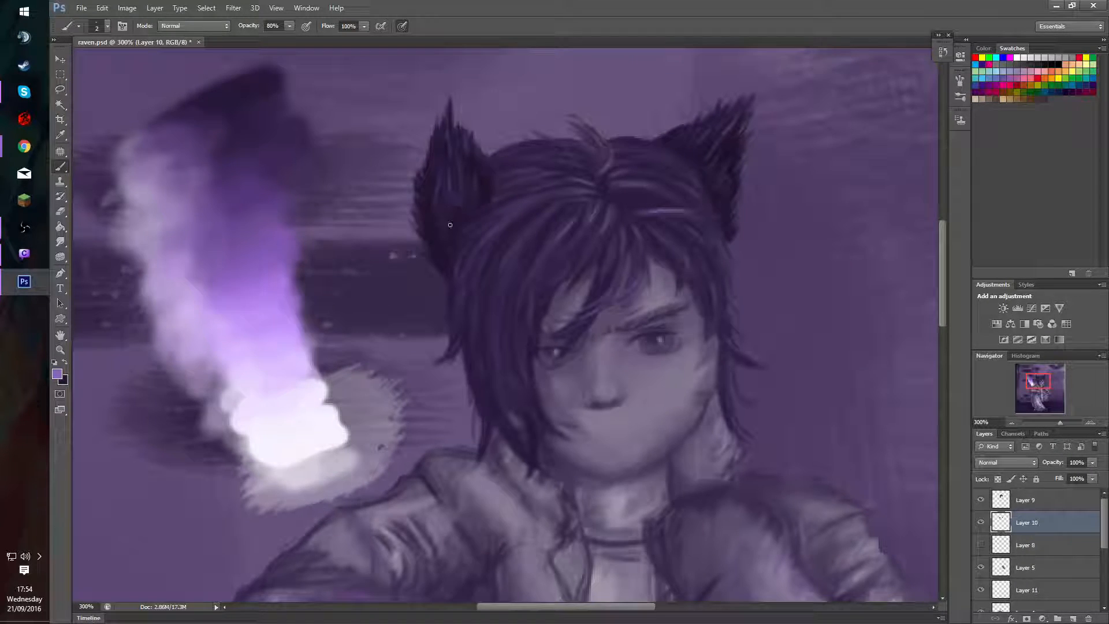
left_click(454, 180, "alt")
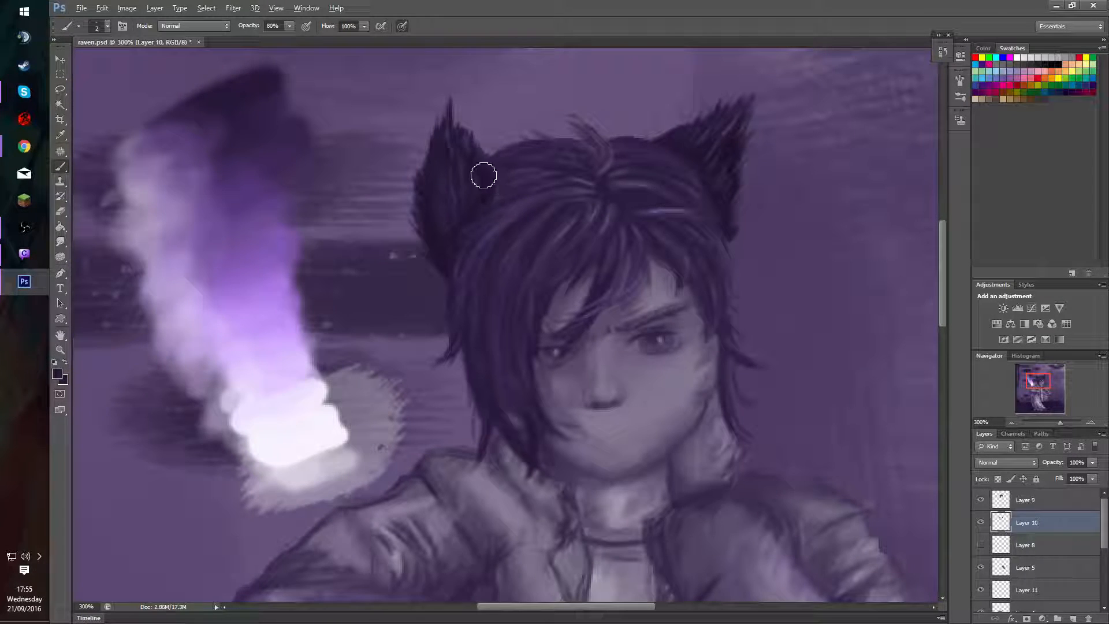
key("alt")
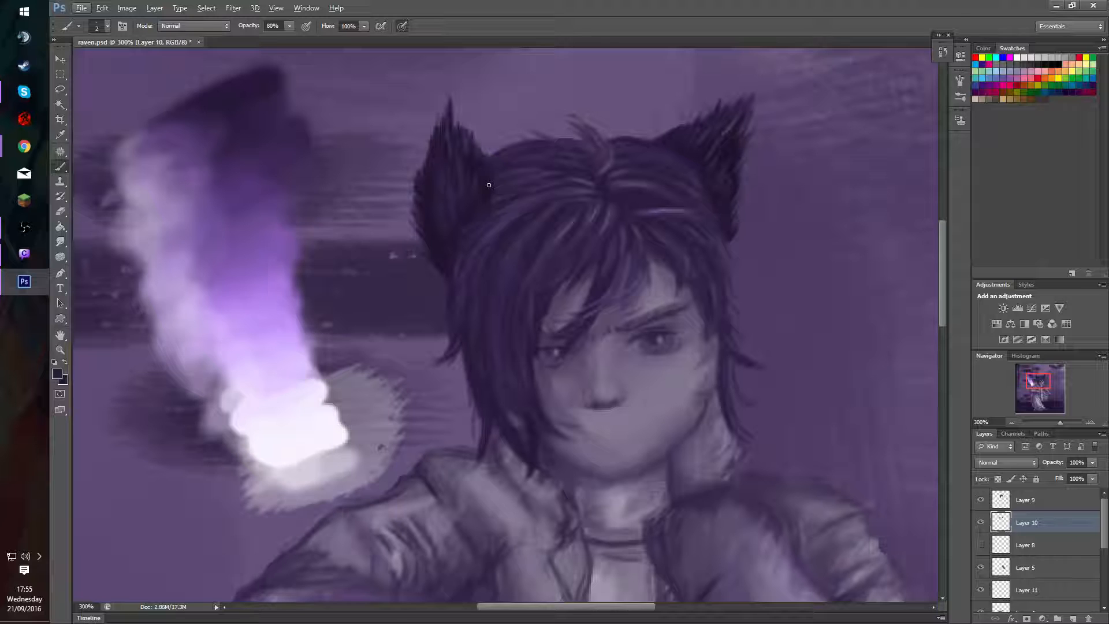
key("alt")
left_click(475, 184, "alt")
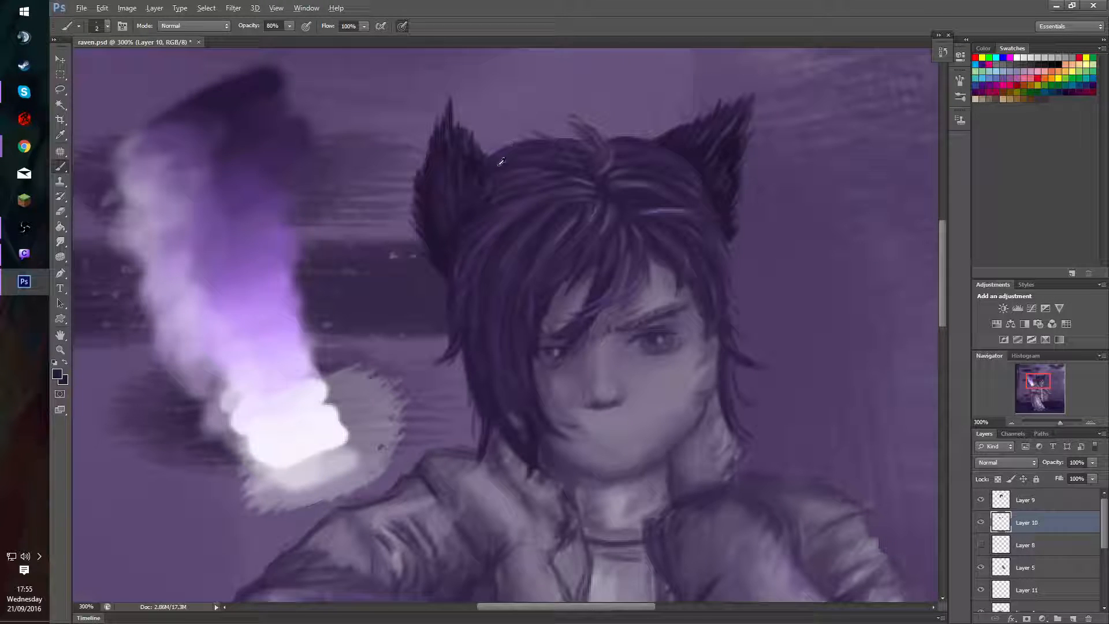
Rework the second cat ear's inner edge where it meets the hair, using an 8 px dark purple brush at 80% opacity.
left_click_drag(477, 150, 489, 167)
left_click(478, 178, "alt")
left_click(481, 178, "alt")
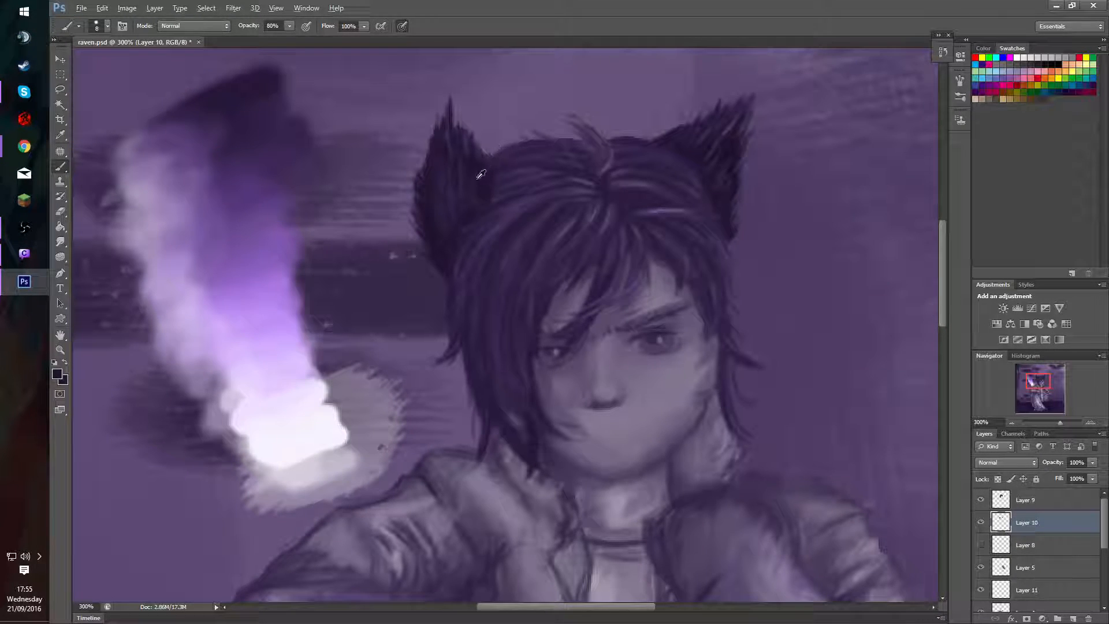
mouse_move(483, 169)
left_mouse_down()
mouse_move(490, 152)
mouse_move(459, 143)
left_mouse_up()
key("alt")
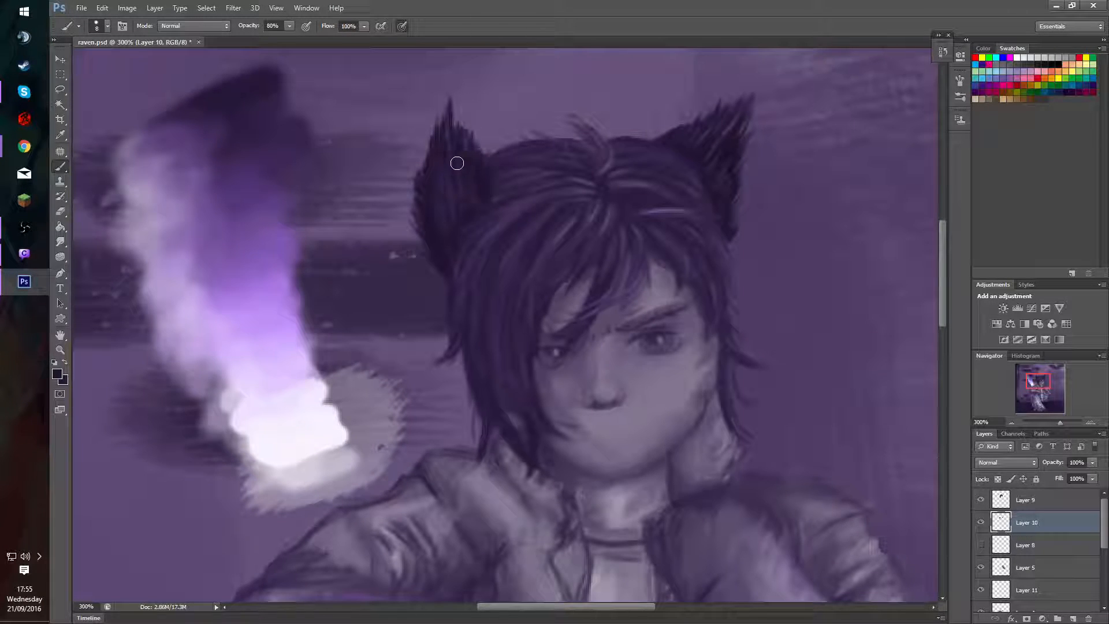
Add fur strokes to the second cat ear with a 4 px brush at 80% opacity, using a lighter purple.
right_click(481, 181, "alt")
right_click(405, 199, "alt")
left_click_drag(406, 201, 403, 201)
key("alt")
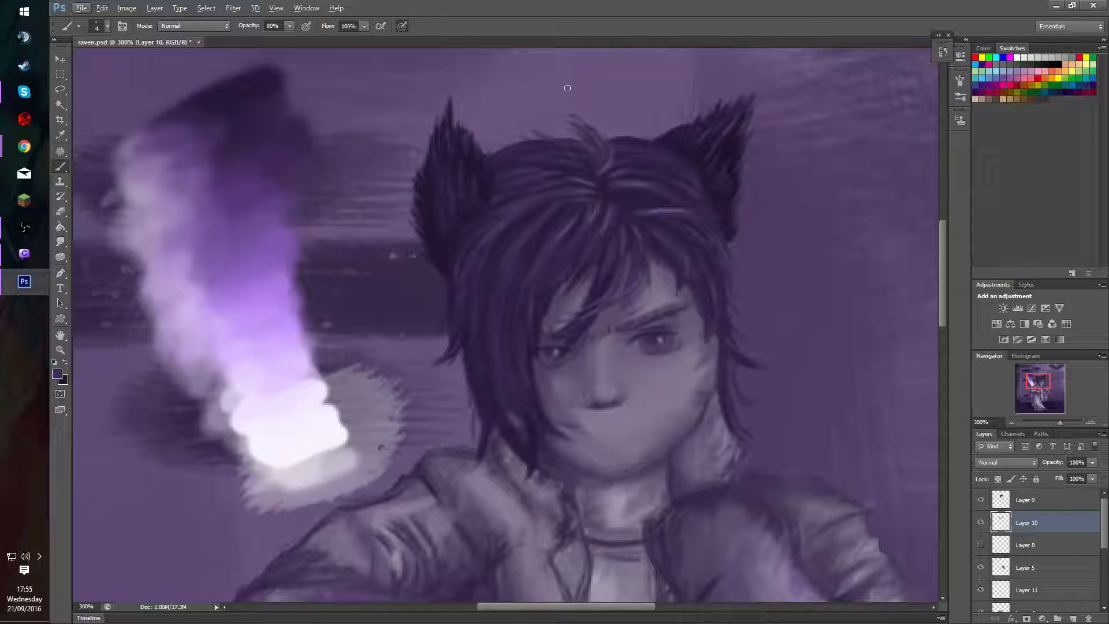
Lock Layer 10's transparent pixels and repaint both cat ears in dark purple sampled from the colour streak, with a 41 px brush at 100% opacity.
key("ctrl+0")
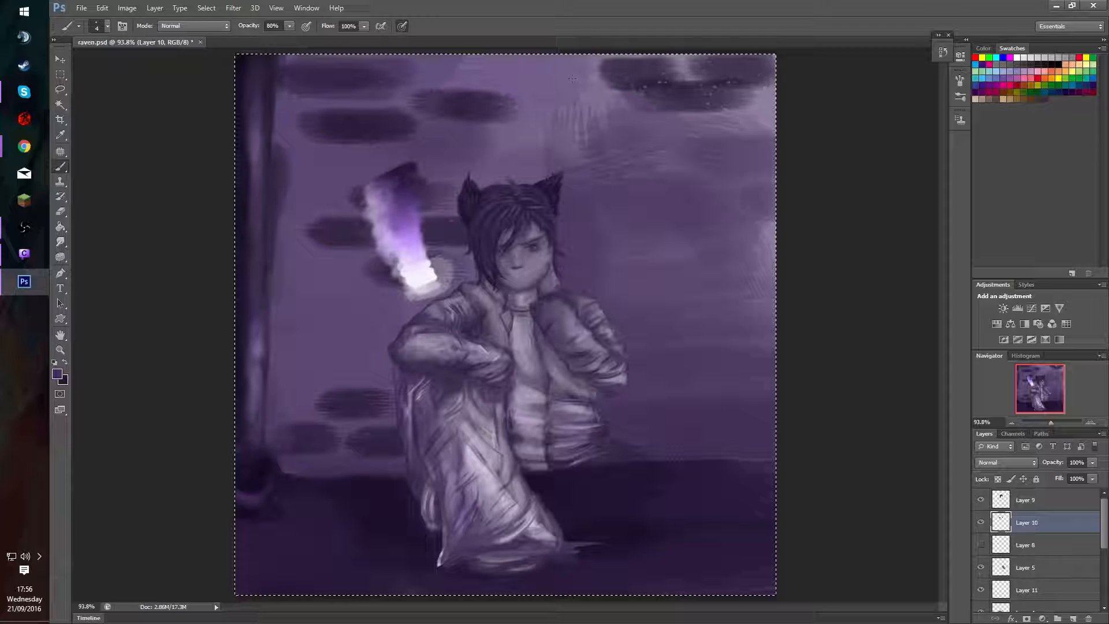
left_click(1084, 423)
left_click_drag(1072, 425, 1062, 428)
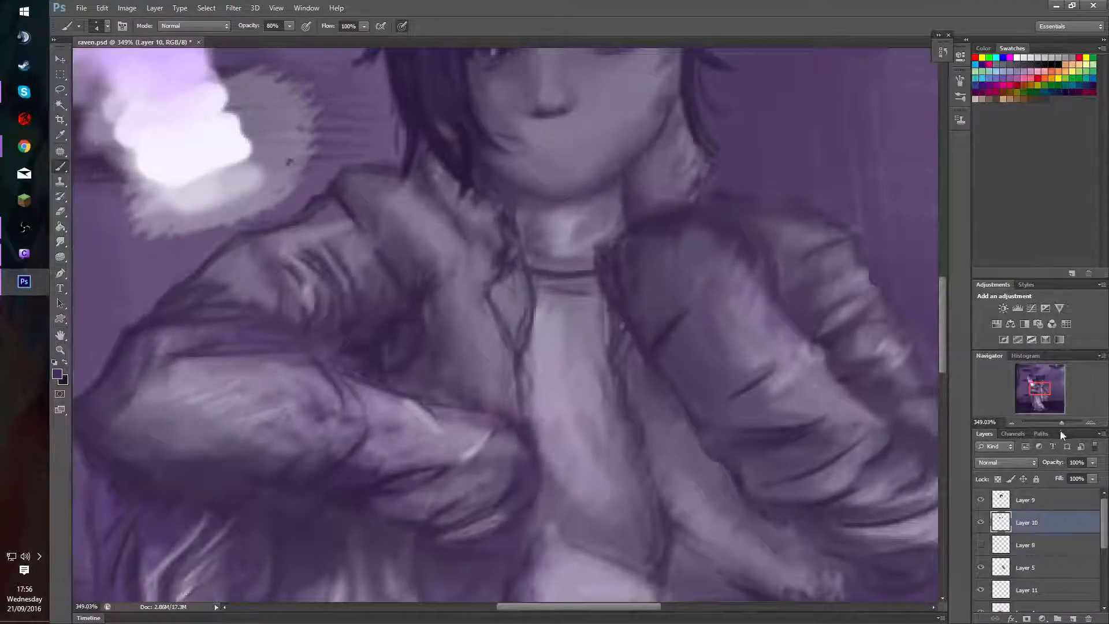
left_click(1013, 420)
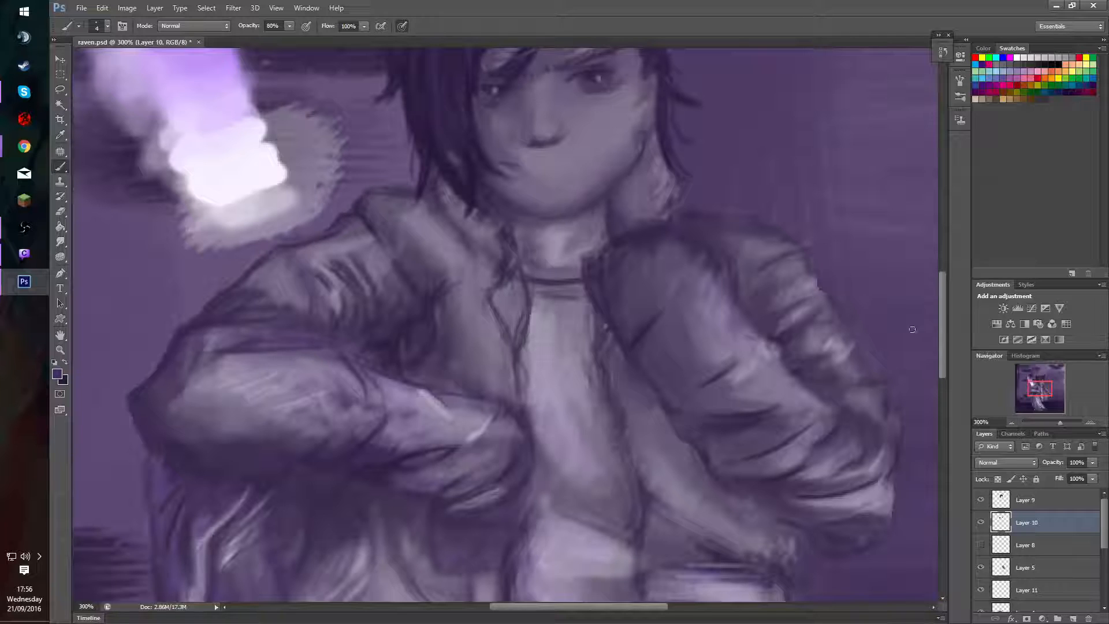
left_click(1012, 421)
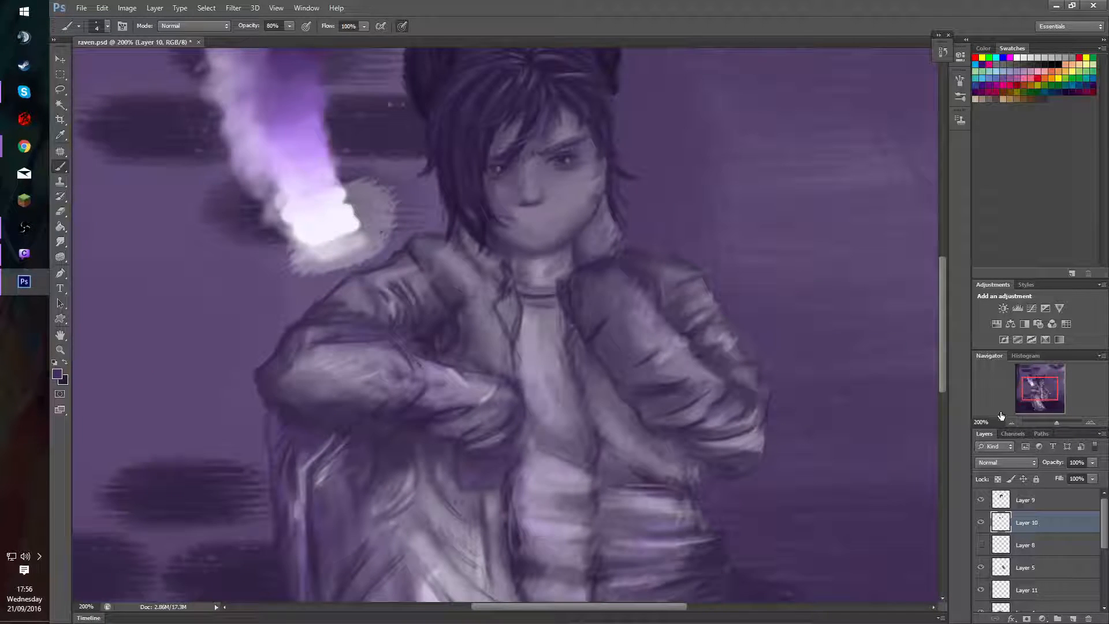
left_click_drag(1038, 383, 1033, 375)
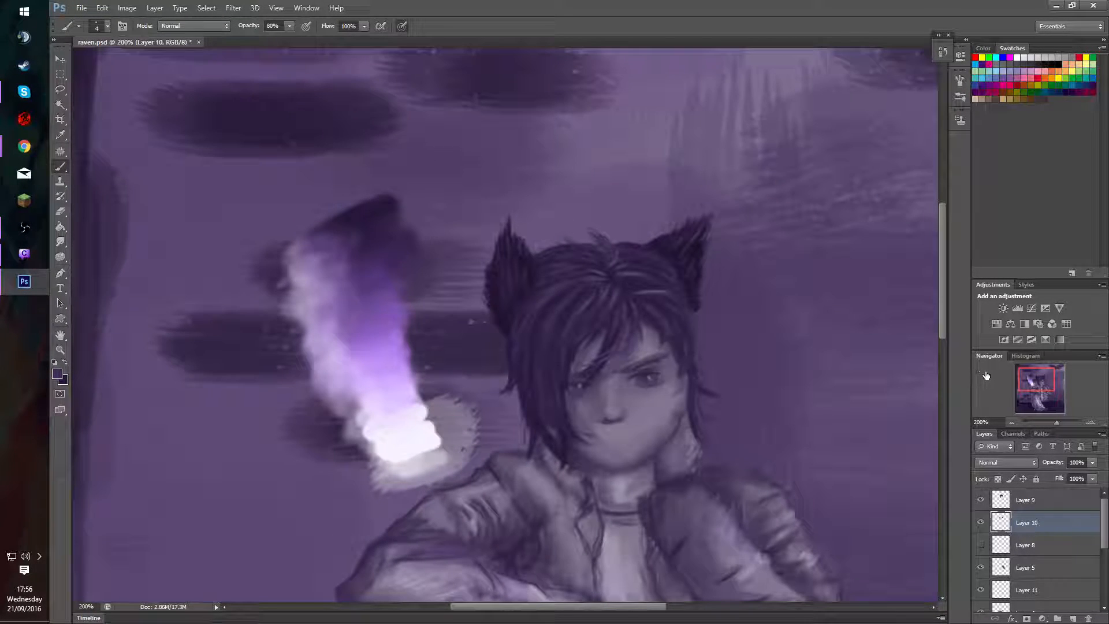
left_click(998, 479)
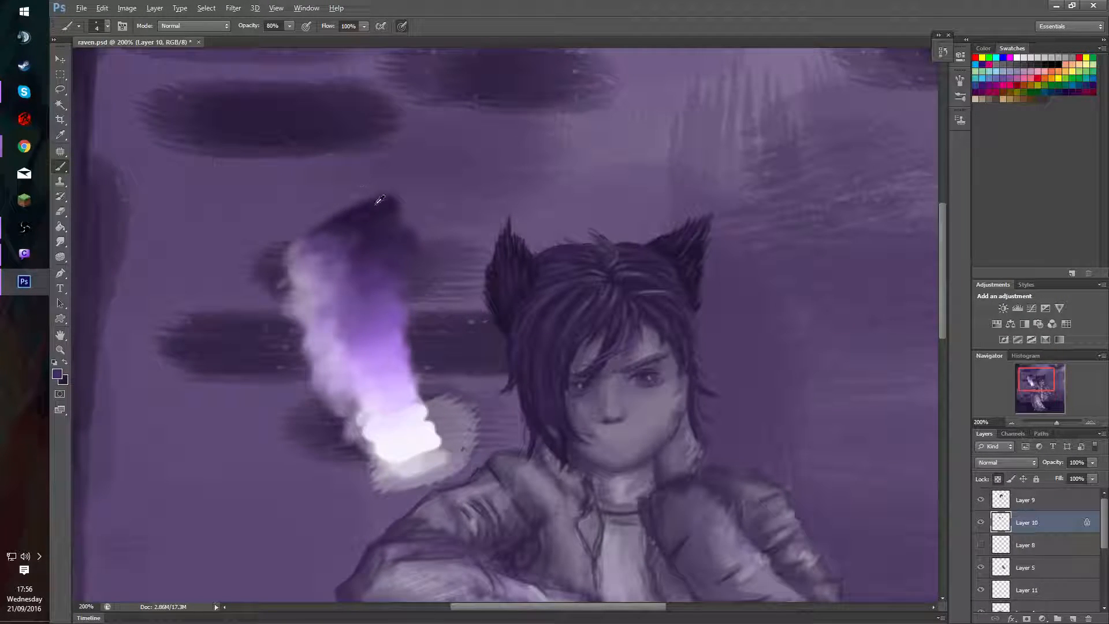
left_click(376, 204, "alt")
mouse_move(546, 297)
left_mouse_down()
mouse_move(568, 300)
mouse_move(583, 329)
left_mouse_up()
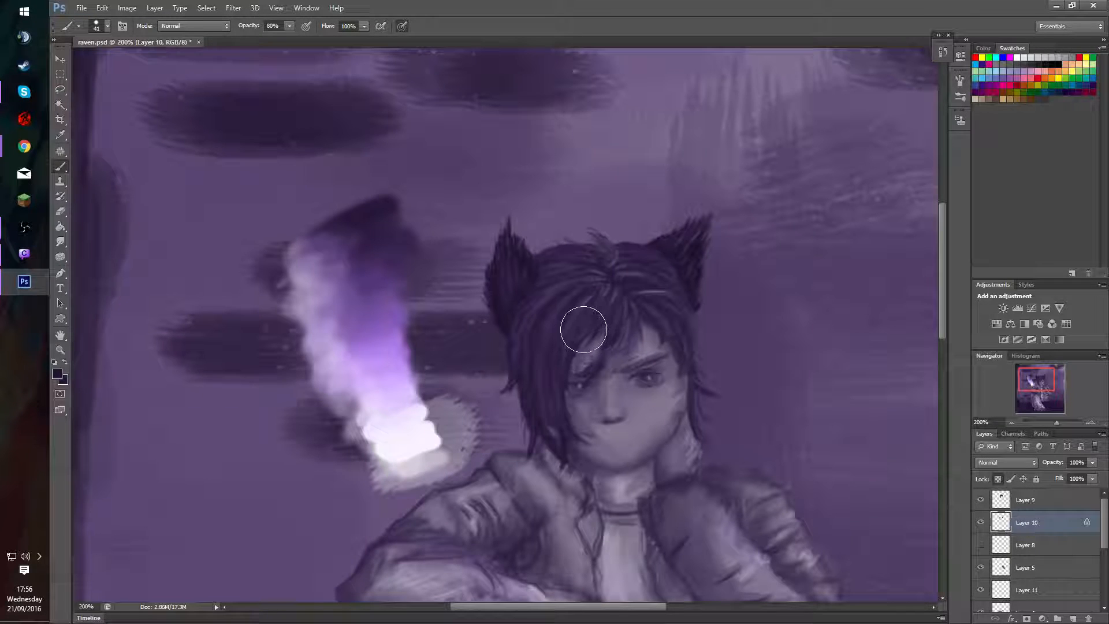
key("0")
mouse_move(657, 233)
left_mouse_down()
mouse_move(681, 234)
mouse_move(664, 286)
mouse_move(669, 311)
mouse_move(702, 289)
left_mouse_up()
mouse_move(505, 324)
left_mouse_down()
mouse_move(543, 203)
mouse_move(467, 308)
mouse_move(565, 237)
mouse_move(618, 242)
mouse_move(679, 310)
mouse_move(633, 228)
left_mouse_up()
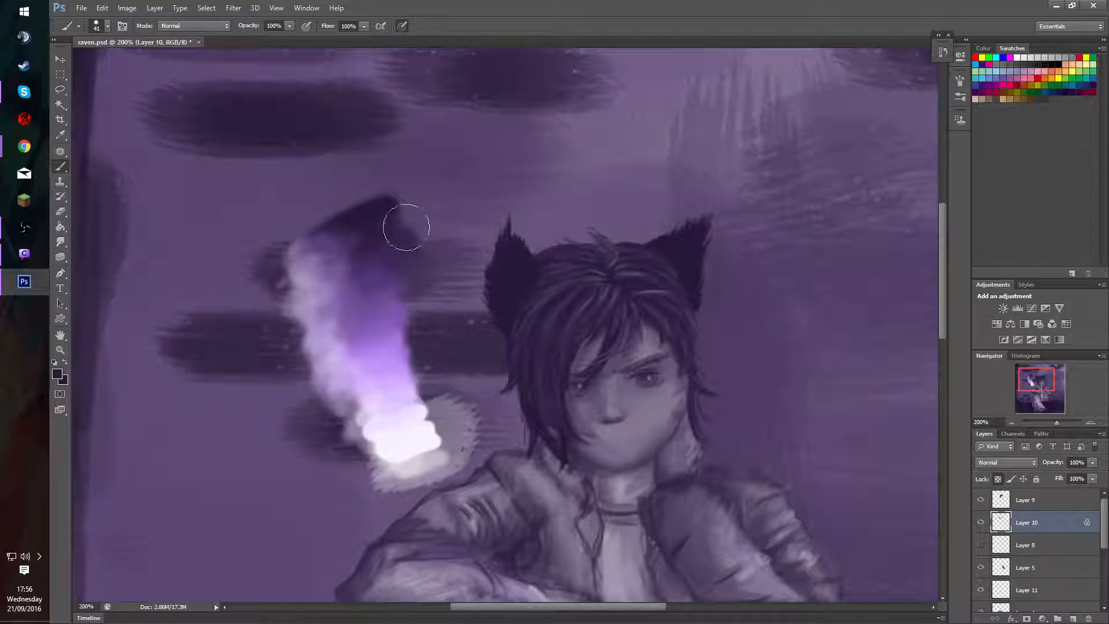
Block in the first cat ear's inner area and outer edge with a 16 px purple brush at 100% opacity.
left_click_drag(661, 290, 642, 293)
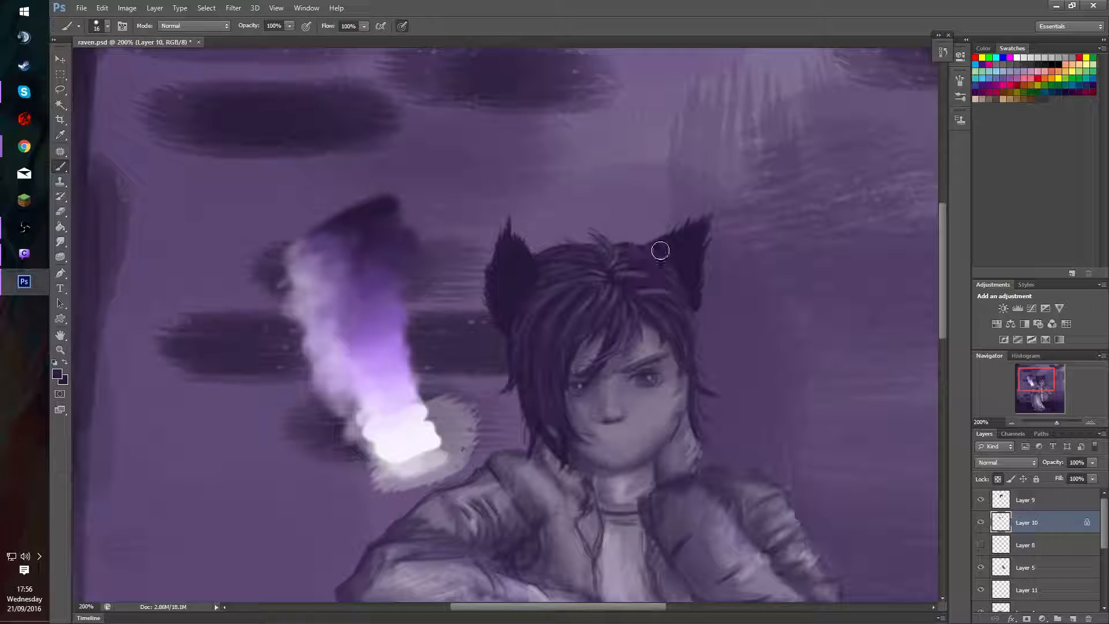
mouse_move(660, 250)
left_mouse_down()
mouse_move(676, 250)
mouse_move(681, 285)
mouse_move(681, 112)
left_mouse_up()
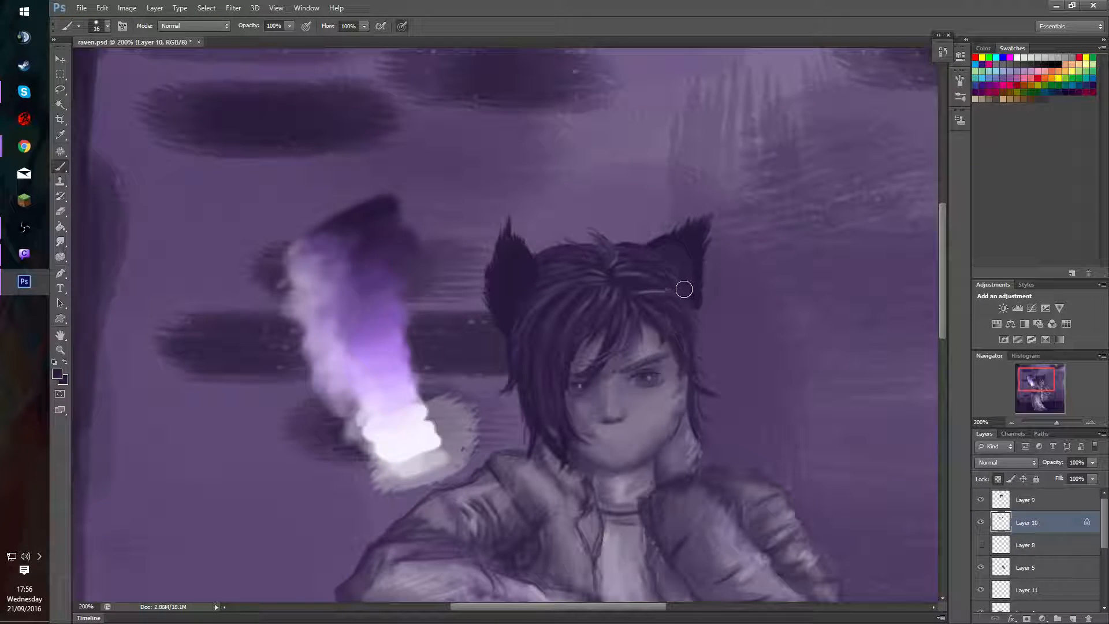
left_click_drag(684, 289, 686, 250)
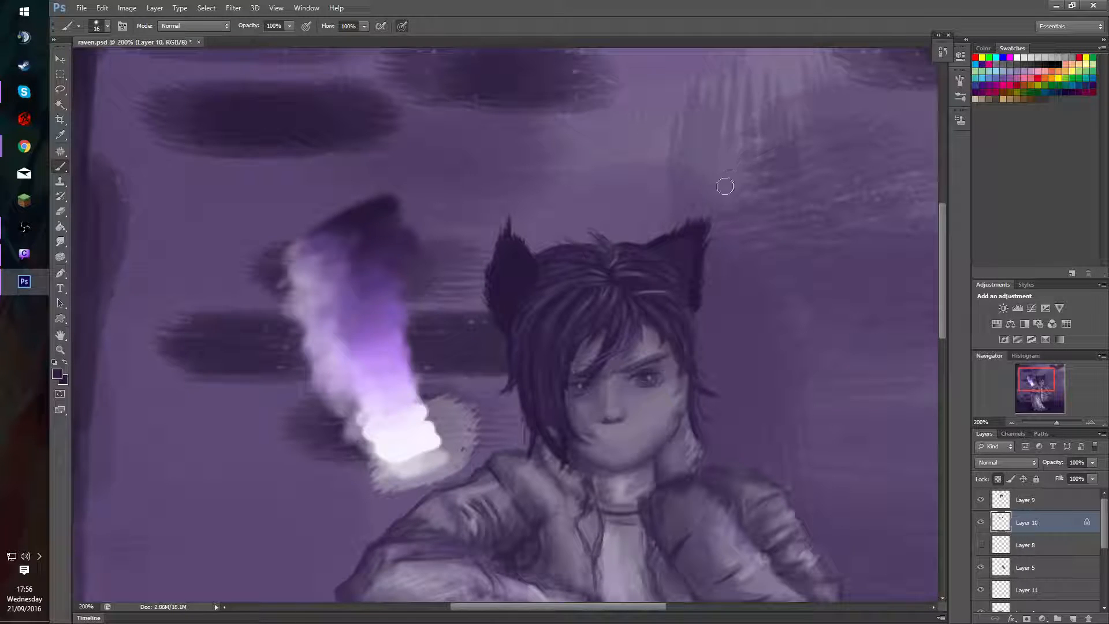
left_click_drag(716, 215, 701, 242)
left_click_drag(701, 245, 695, 145)
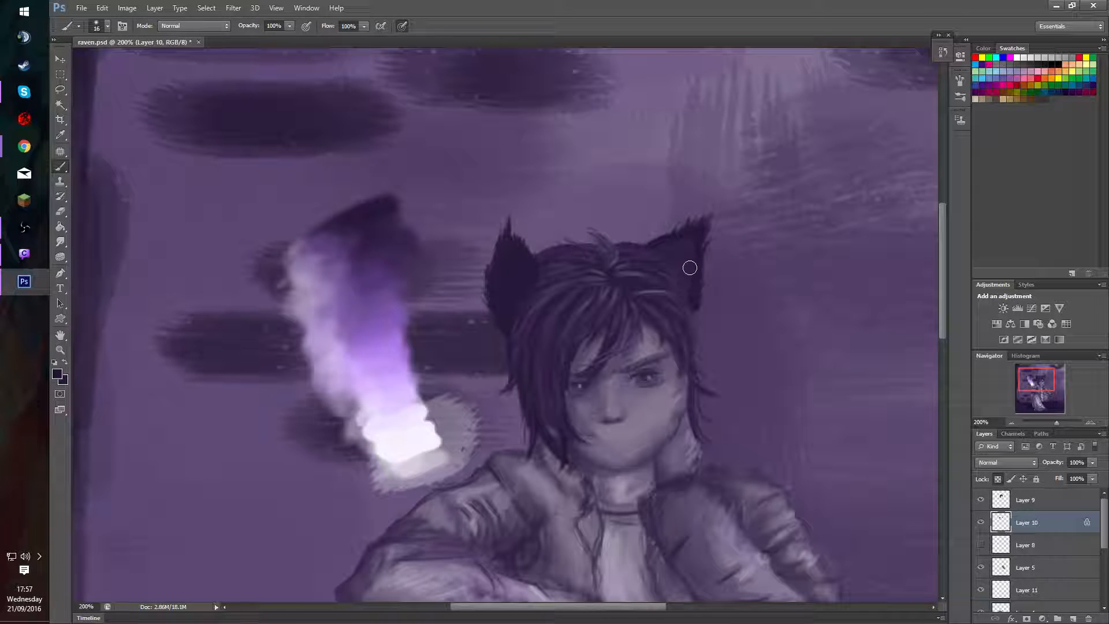
Refine the first cat ear's interior and tip with sampled dark purples and a 15 px brush at 100% opacity.
mouse_move(683, 268)
left_mouse_down()
mouse_move(679, 298)
mouse_move(661, 302)
mouse_move(641, 285)
left_mouse_up()
left_click_drag(715, 284, 695, 283)
left_click(698, 271, "alt")
left_click(685, 252, "alt")
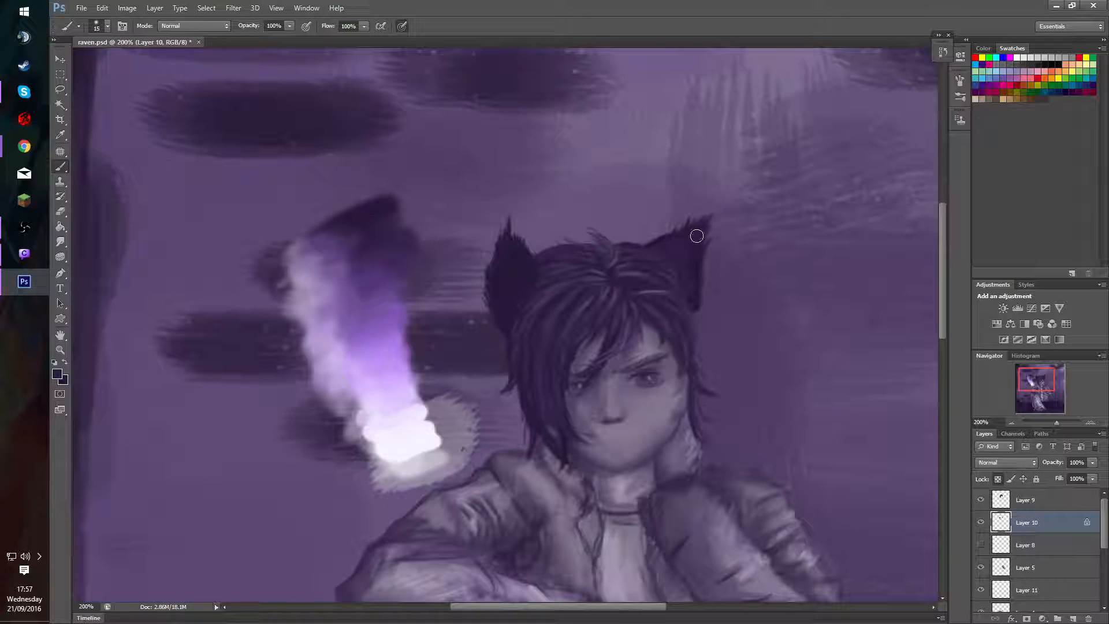
left_click_drag(708, 219, 687, 242)
Brush a lighter purple sampled from the colour streak into the first cat ear, using 15 px at 30% and 11 px at 20% opacity.
left_click(347, 290, "alt")
key("3")
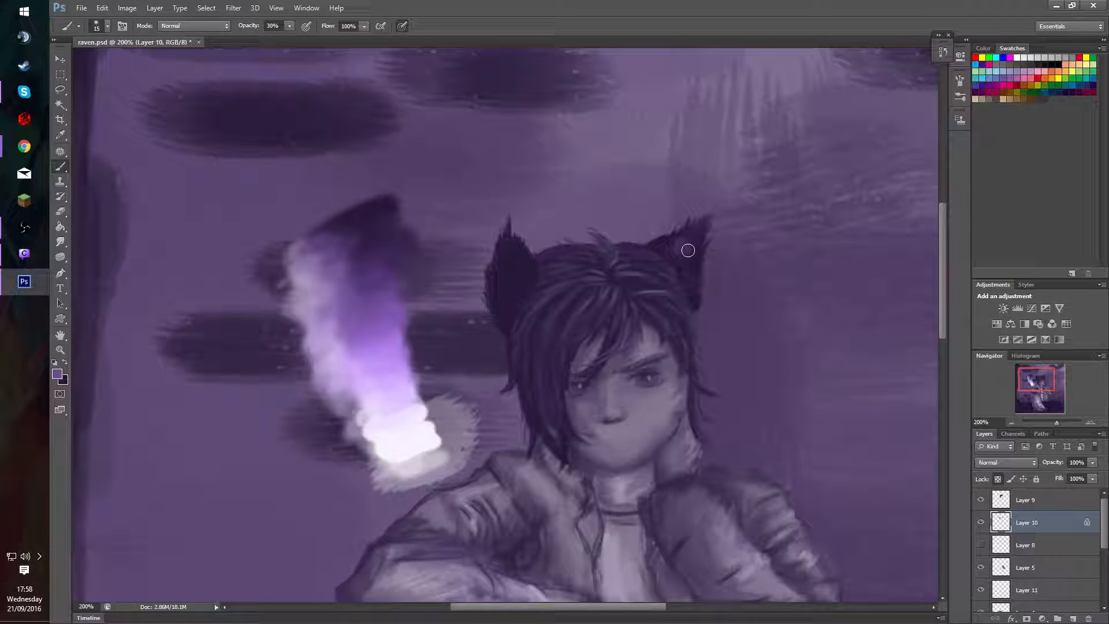
left_click_drag(686, 256, 686, 247)
right_click(699, 269, "alt")
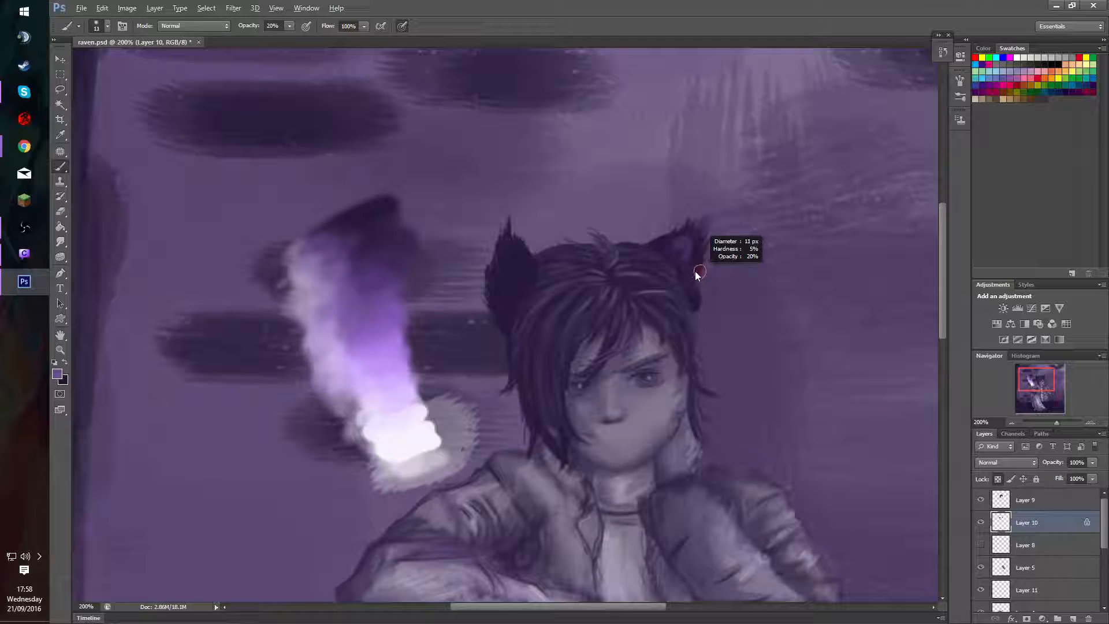
left_click_drag(696, 273, 675, 243)
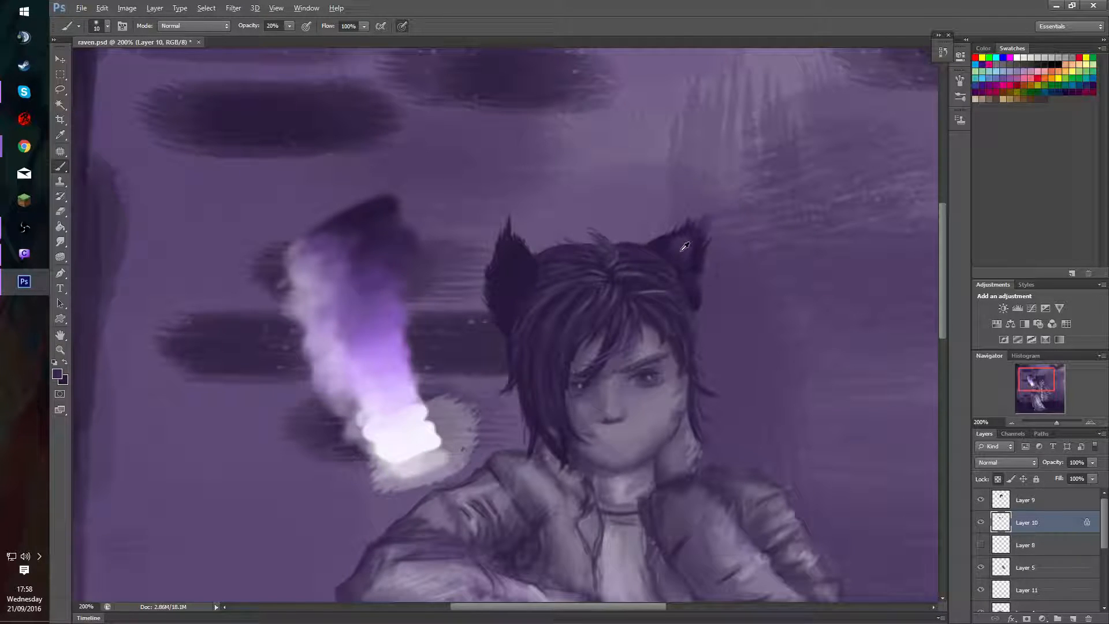
Blend the first cat ear's base, centre and outer edge with sampled purples and a 10 px brush at 20% opacity.
left_click_drag(686, 244, 685, 252)
left_click(664, 240)
left_click_drag(659, 242, 674, 257)
left_click(681, 244, "alt")
left_click(695, 251, "alt")
left_click(703, 270, "alt")
left_click_drag(688, 268, 697, 296)
left_click(679, 240, "alt")
mouse_move(684, 242)
left_mouse_down()
mouse_move(706, 206)
mouse_move(700, 226)
left_mouse_up()
Smooth the shading from the first cat ear's tip down its outer edge with sampled purples and a small brush.
left_click(675, 233, "alt")
mouse_move(698, 237)
left_mouse_down()
mouse_move(729, 205)
mouse_move(732, 236)
mouse_move(678, 237)
left_mouse_up()
mouse_move(714, 199)
left_mouse_down()
mouse_move(675, 237)
mouse_move(706, 207)
left_mouse_up()
left_click(697, 265, "alt")
left_click_drag(694, 268, 696, 260)
left_click(690, 250, "alt")
left_click(695, 261, "alt")
left_click_drag(716, 267, 712, 266)
Unlock Layer 10's transparent pixels and darken the first cat ear's interior and base with a 9 px sampled dark purple at 30% opacity.
left_click_drag(539, 267, 533, 267)
key("0")
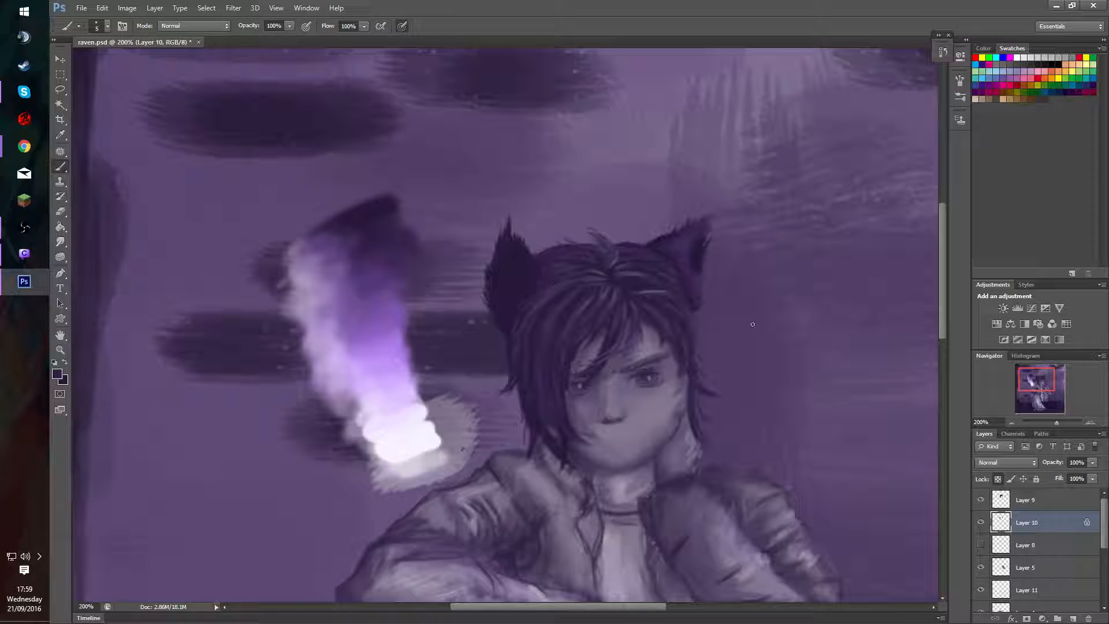
left_click(998, 478)
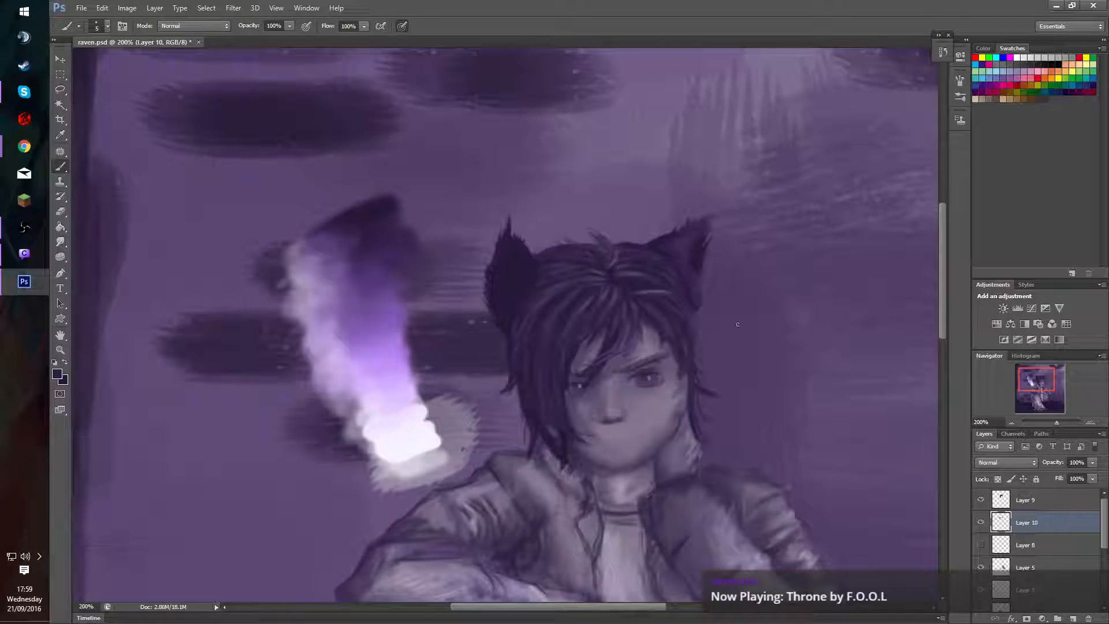
right_click(713, 259, "alt")
left_click(680, 255, "alt")
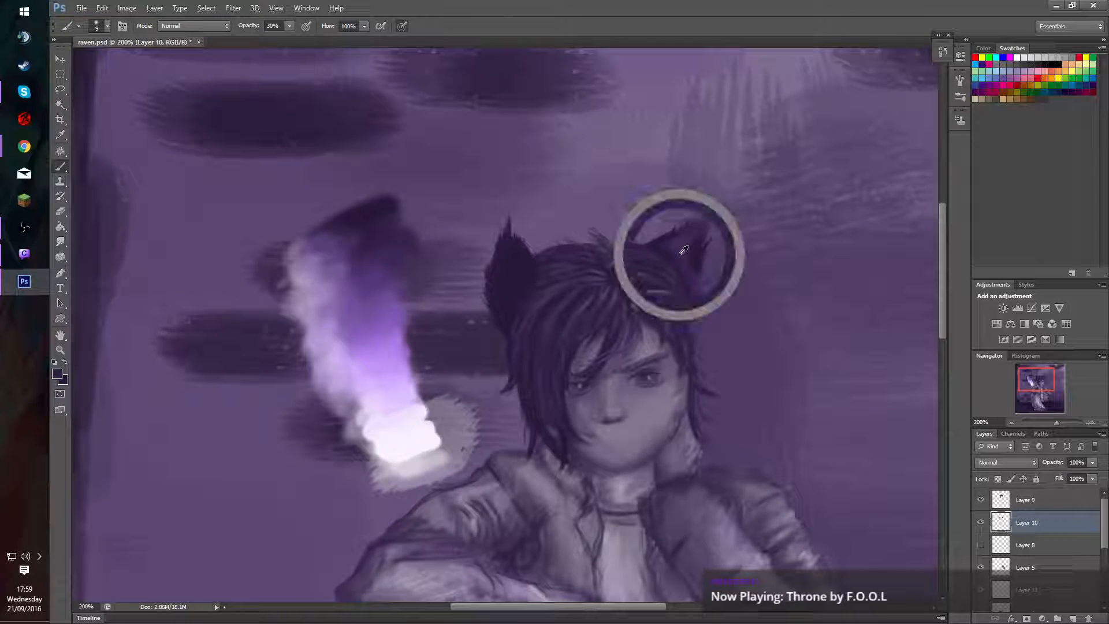
mouse_move(679, 251)
left_mouse_down()
mouse_move(689, 279)
mouse_move(687, 254)
left_mouse_up()
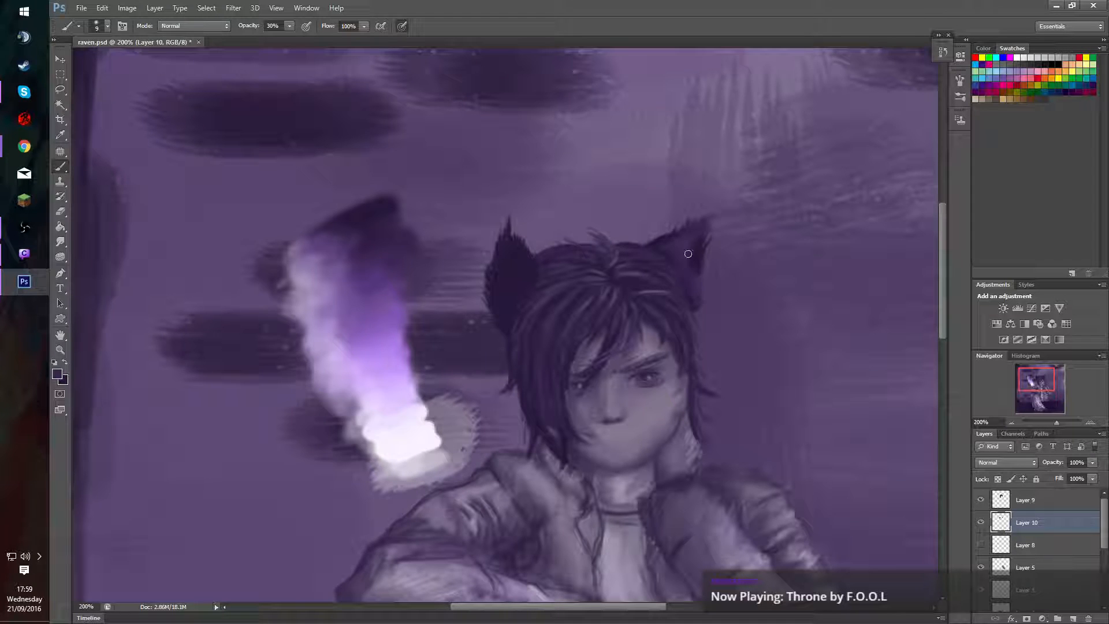
left_click(692, 267, "alt")
left_click_drag(661, 244, 689, 297)
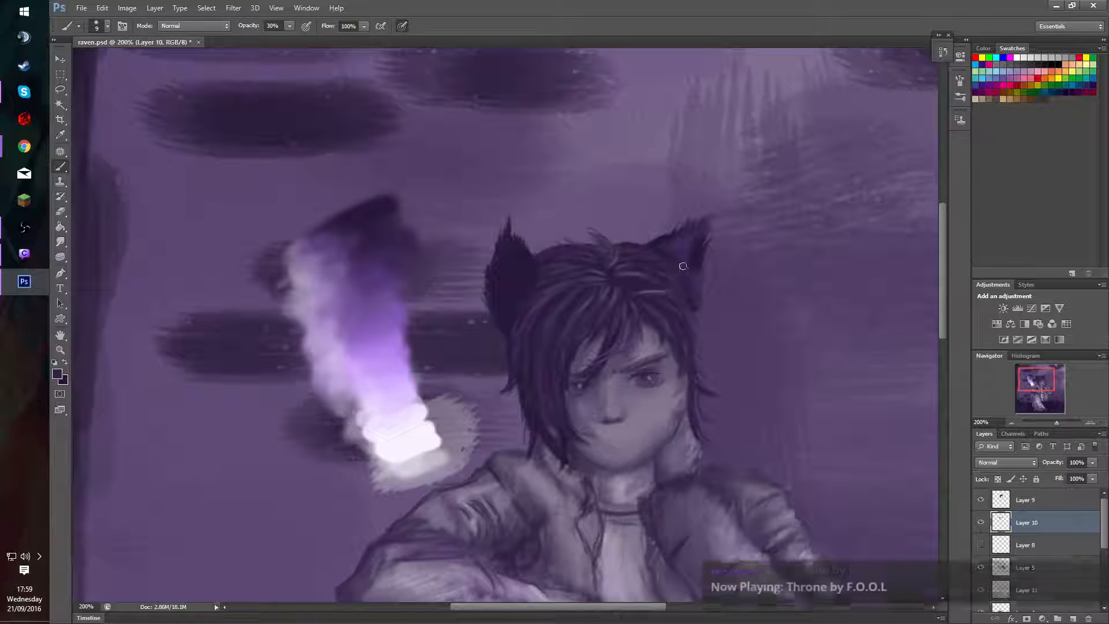
Blend the first cat ear's base into the hair and shade its tip with a 12 px dark purple brush at 30% opacity.
right_click(682, 272, "alt")
mouse_move(682, 258)
left_mouse_down()
mouse_move(664, 242)
mouse_move(689, 247)
mouse_move(649, 250)
mouse_move(691, 292)
left_mouse_up()
left_click(666, 244, "alt")
mouse_move(658, 240)
left_mouse_down()
mouse_move(666, 247)
mouse_move(657, 252)
left_mouse_up()
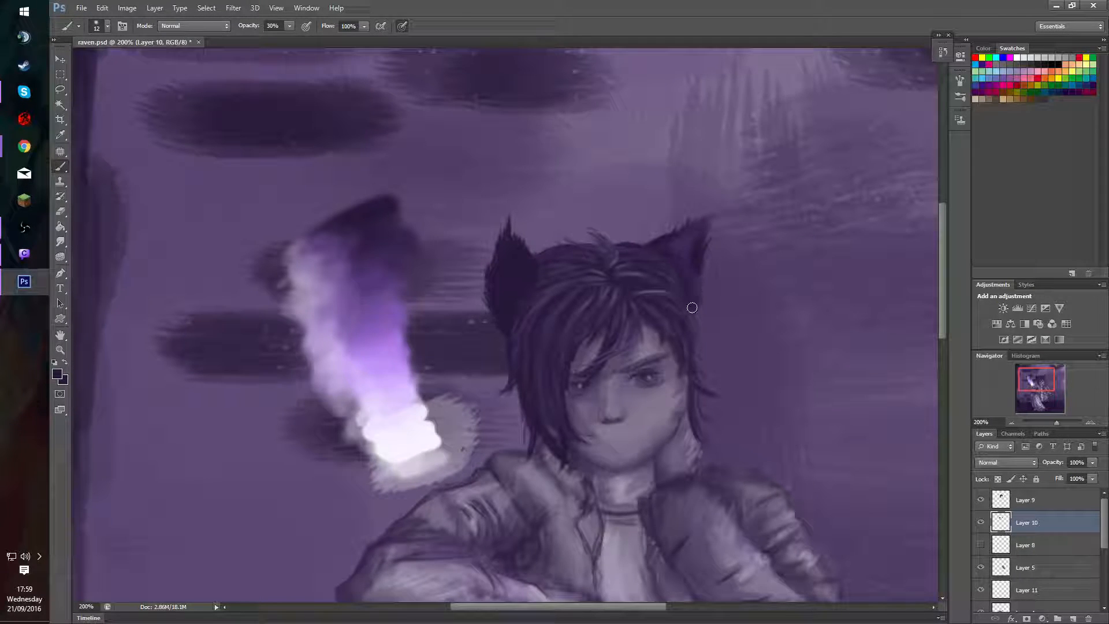
mouse_move(678, 232)
left_mouse_down()
mouse_move(664, 237)
mouse_move(690, 220)
left_mouse_up()
left_click_drag(677, 249, 696, 245)
left_click_drag(731, 281, 724, 283)
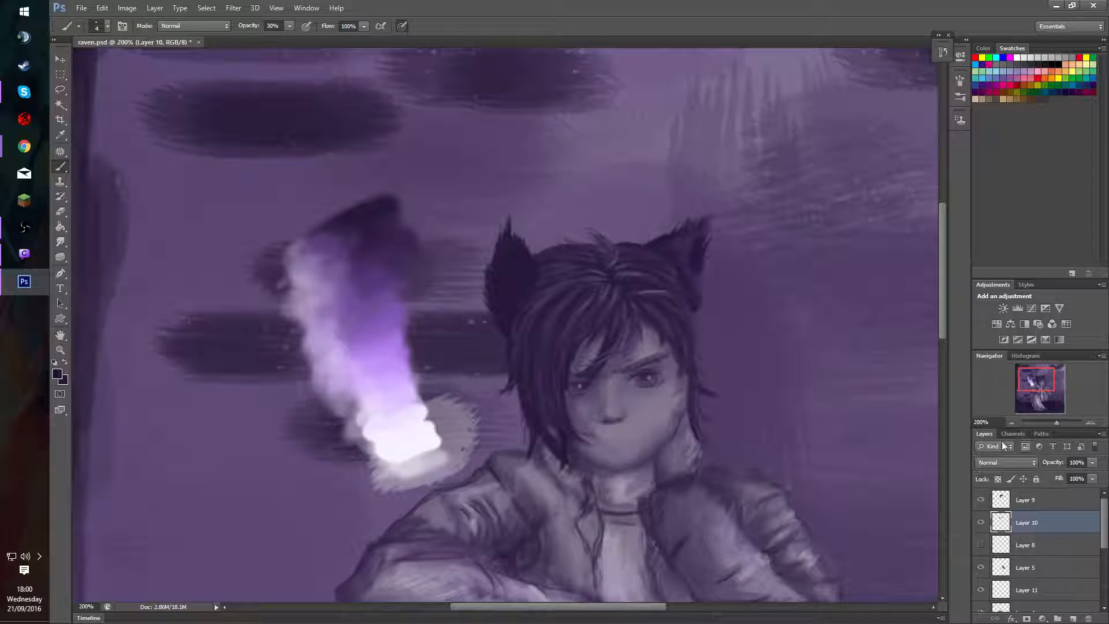
Paint fine dark fur strokes along the first cat ear's upper edge and interior with a 4 px sampled purple brush at 100% opacity.
key("7")
right_click(701, 255, "alt")
key("0")
left_click(383, 291, "alt")
left_click(672, 238, "alt")
mouse_move(694, 228)
left_mouse_down()
mouse_move(676, 231)
mouse_move(690, 221)
left_mouse_up()
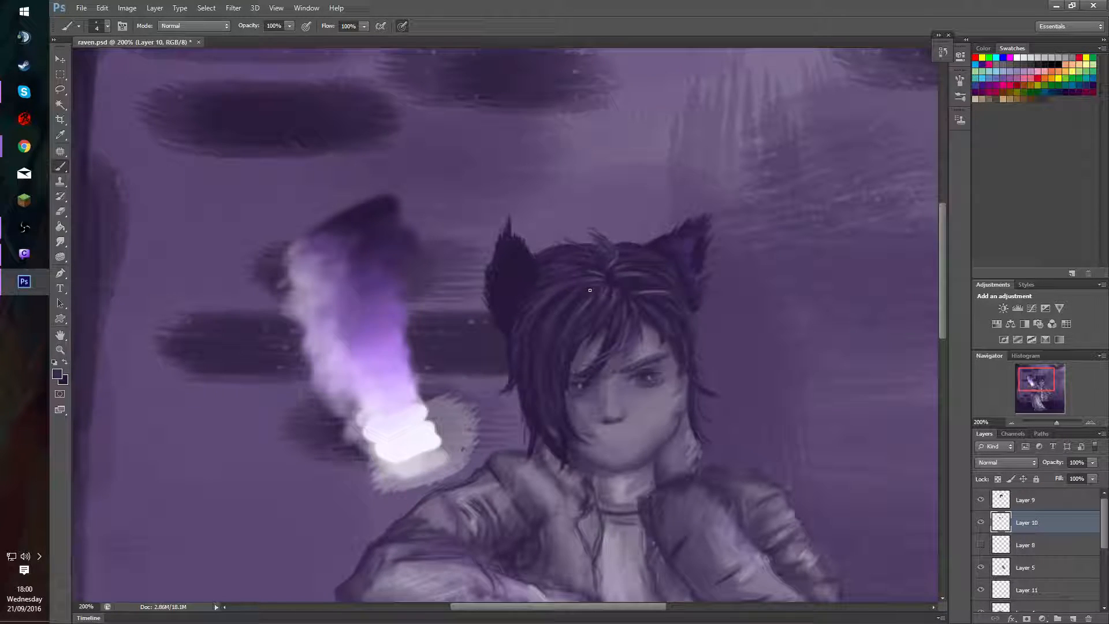
Add faint fur highlights to the first cat ear with a 4 px brush at 20% opacity, using sampled pale lavender and dark purple.
left_click(661, 240, "alt")
left_click(404, 409, "alt")
key("2")
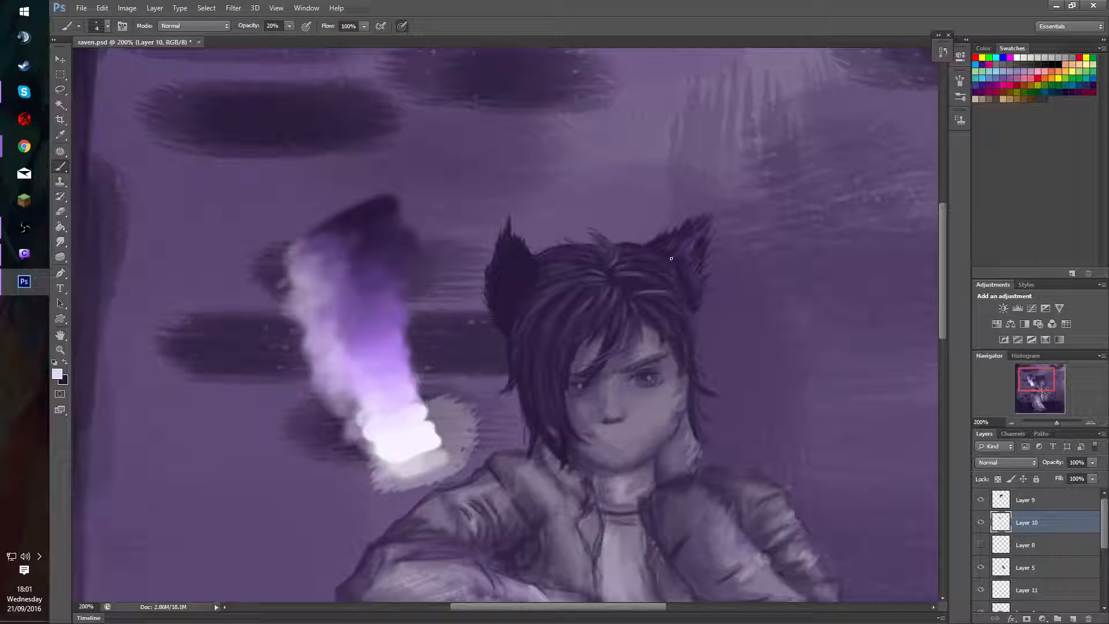
left_click(665, 242, "alt")
left_click(661, 228, "alt")
Lock Layer 10's transparent pixels and block in the second cat ear's interior, inner edge and base with a 12 px brush at 100% opacity.
left_click(1012, 423)
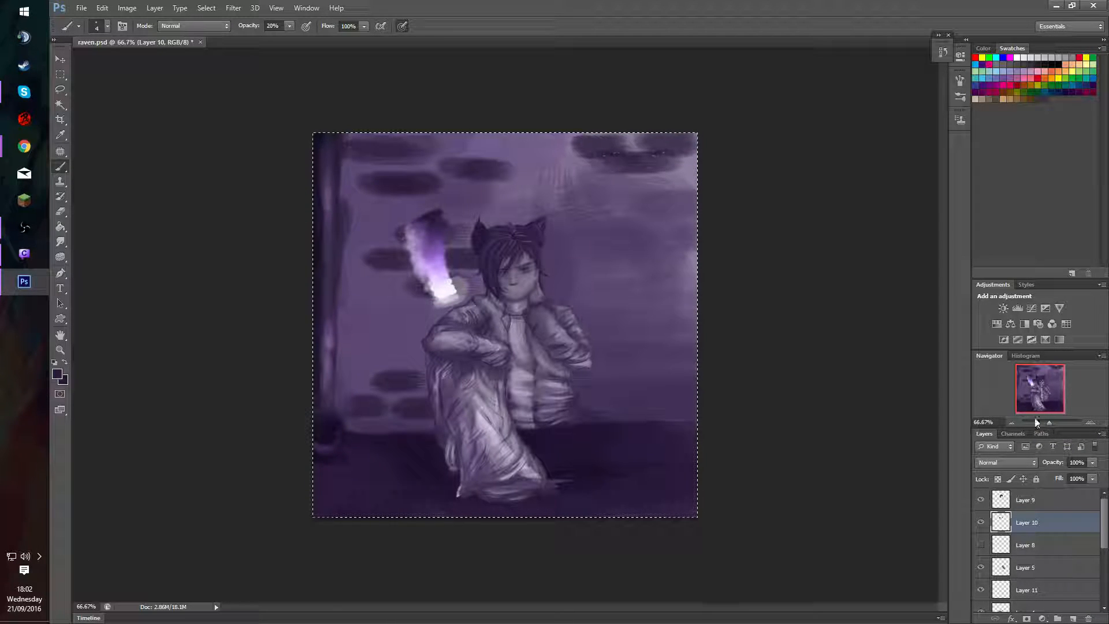
left_click(1089, 423)
left_click(1088, 423)
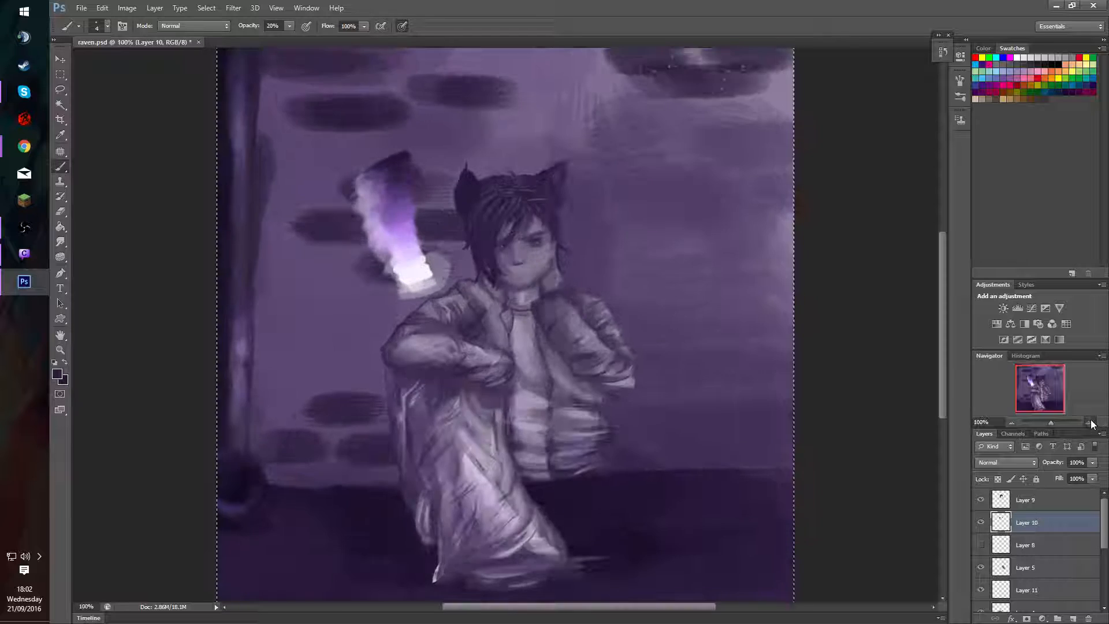
left_click(1089, 423)
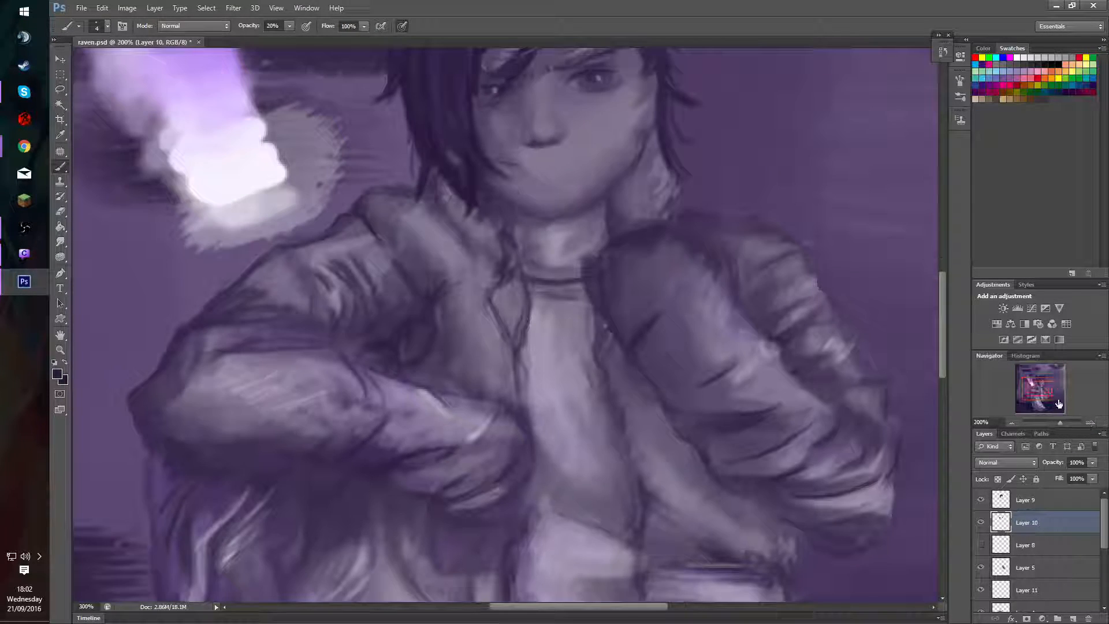
left_click_drag(1030, 388, 1045, 379)
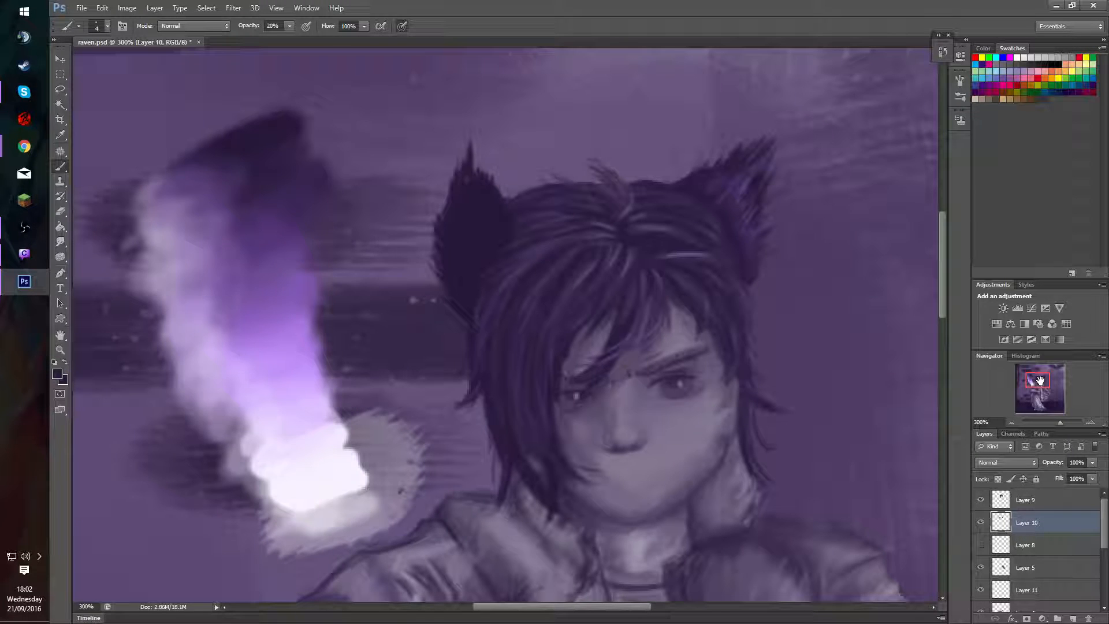
left_click(999, 479)
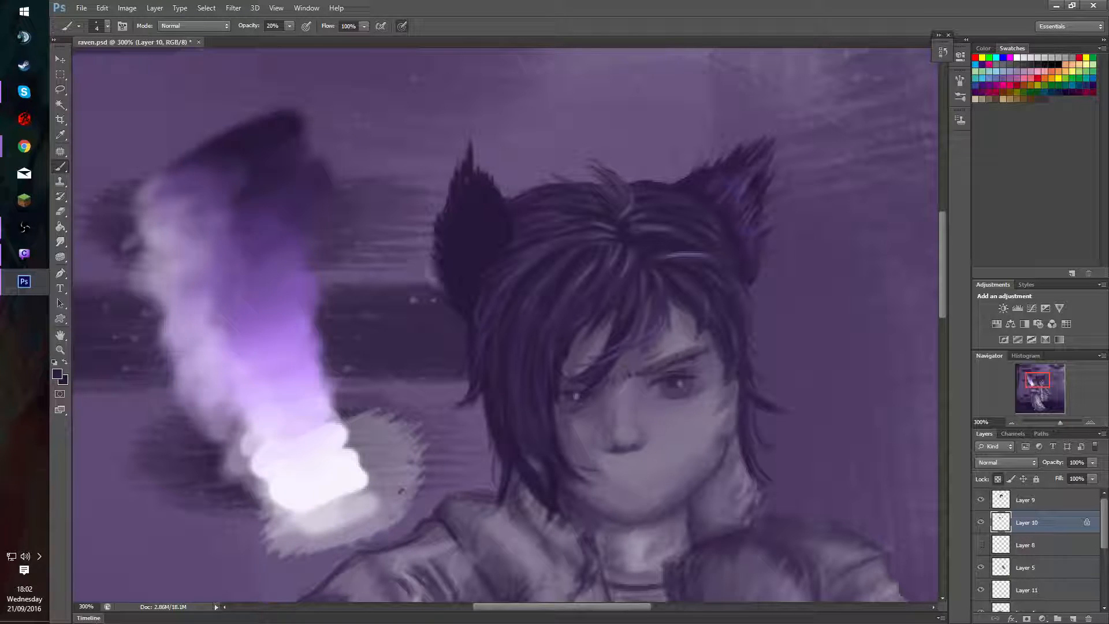
key("0")
left_click_drag(483, 281, 471, 264)
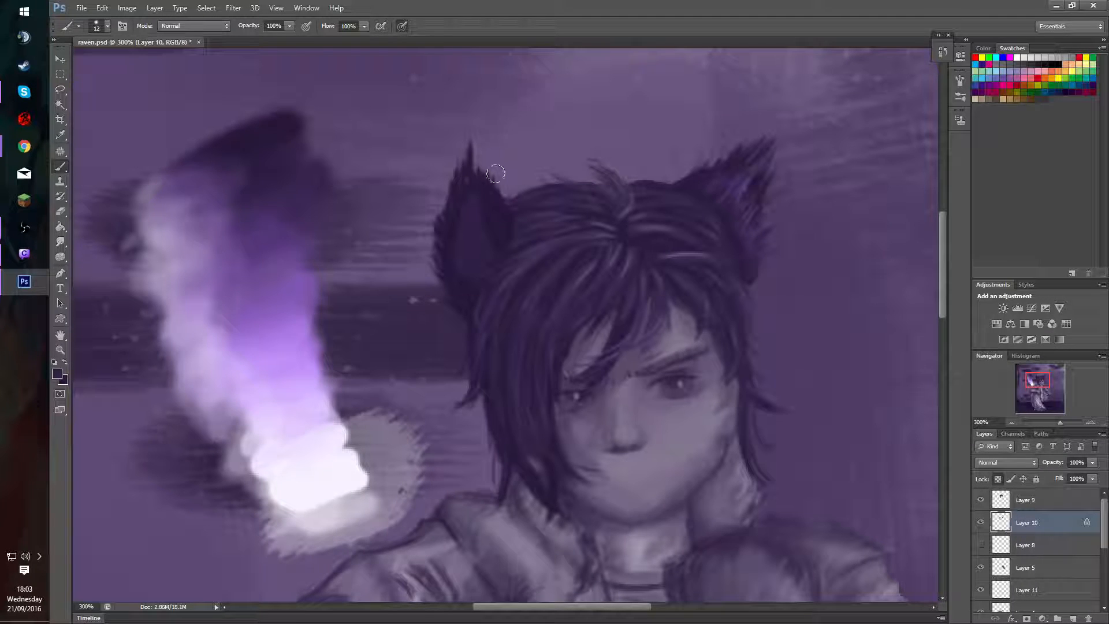
mouse_move(497, 196)
left_mouse_down()
mouse_move(479, 179)
mouse_move(487, 198)
mouse_move(474, 218)
mouse_move(493, 159)
mouse_move(494, 194)
mouse_move(514, 214)
mouse_move(487, 175)
mouse_move(499, 183)
mouse_move(470, 220)
mouse_move(489, 154)
mouse_move(470, 209)
mouse_move(474, 130)
mouse_move(474, 204)
mouse_move(473, 139)
left_mouse_up()
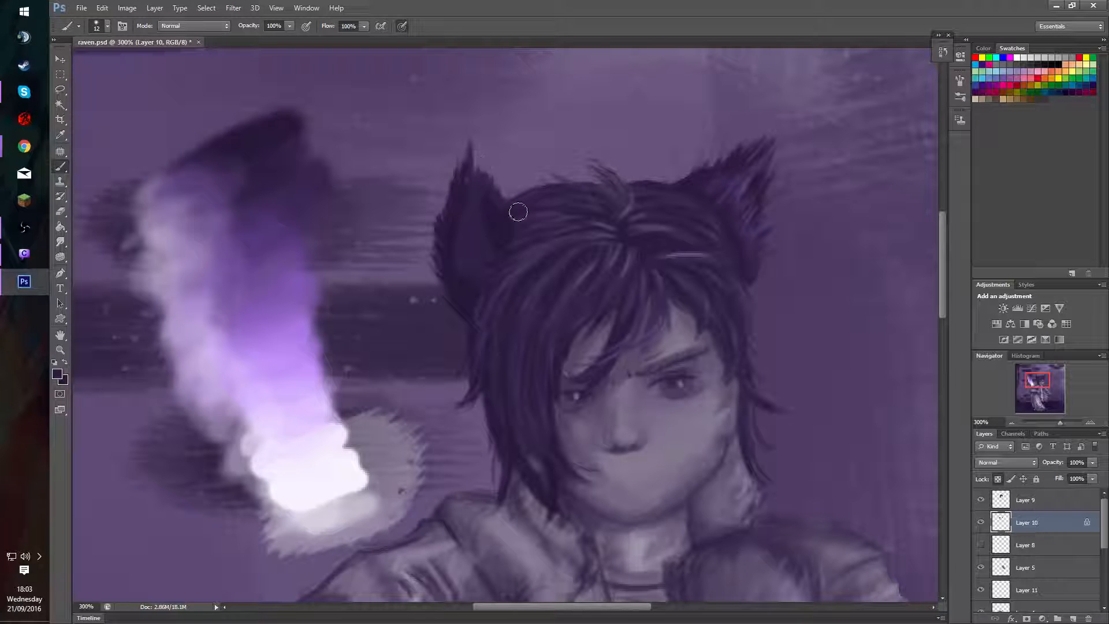
mouse_move(501, 203)
left_mouse_down()
mouse_move(493, 294)
mouse_move(485, 286)
mouse_move(502, 227)
left_mouse_up()
mouse_move(481, 278)
left_mouse_down()
mouse_move(525, 249)
mouse_move(493, 260)
mouse_move(479, 322)
mouse_move(486, 353)
left_mouse_up()
Brighten the second cat ear's upper interior with a sampled mid purple and a 12 px brush at 30% opacity.
left_click(256, 259, "alt")
key("2")
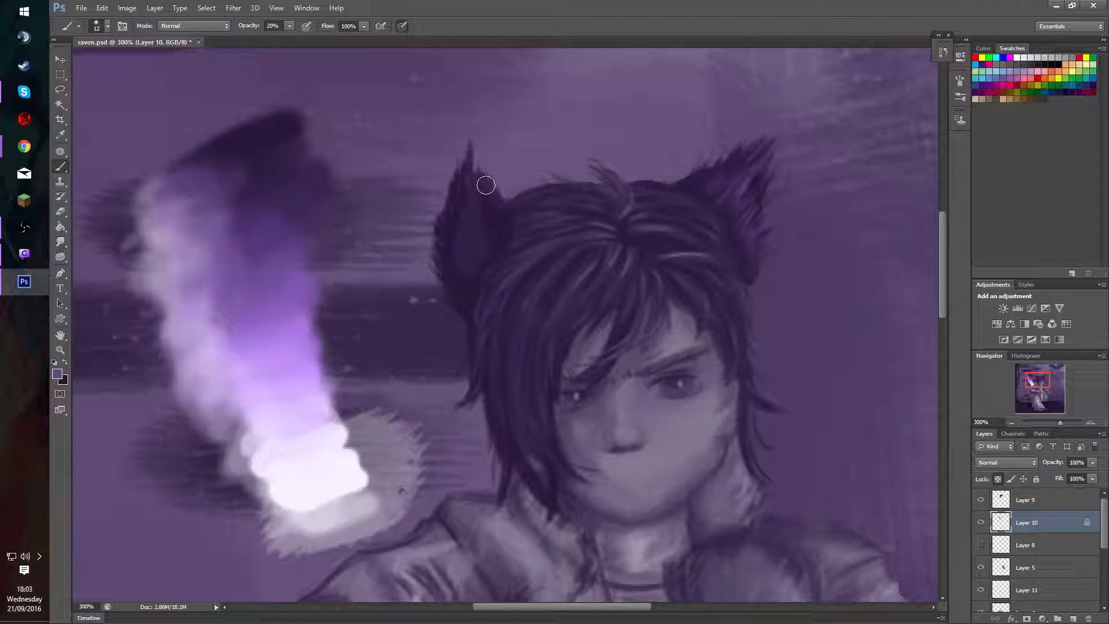
key("3")
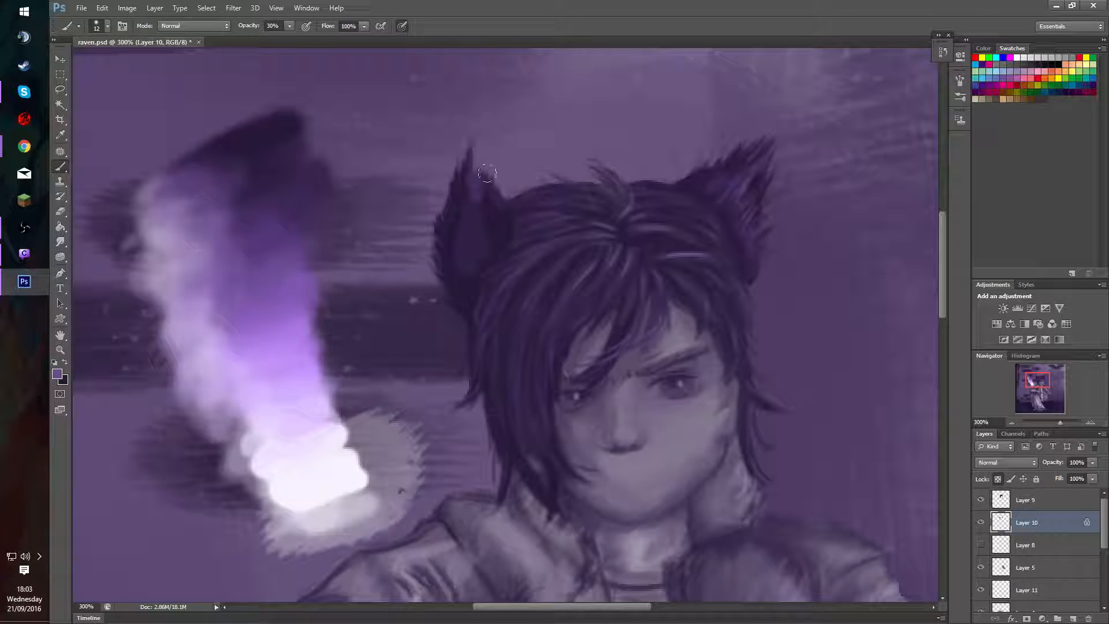
mouse_move(505, 211)
left_mouse_down()
mouse_move(490, 171)
mouse_move(492, 197)
mouse_move(502, 197)
mouse_move(473, 182)
mouse_move(474, 200)
mouse_move(473, 146)
mouse_move(488, 178)
mouse_move(473, 147)
mouse_move(478, 226)
mouse_move(493, 249)
mouse_move(493, 195)
mouse_move(508, 227)
mouse_move(481, 241)
mouse_move(443, 226)
left_mouse_up()
key("shift+Tab")
key("shift+Tab")
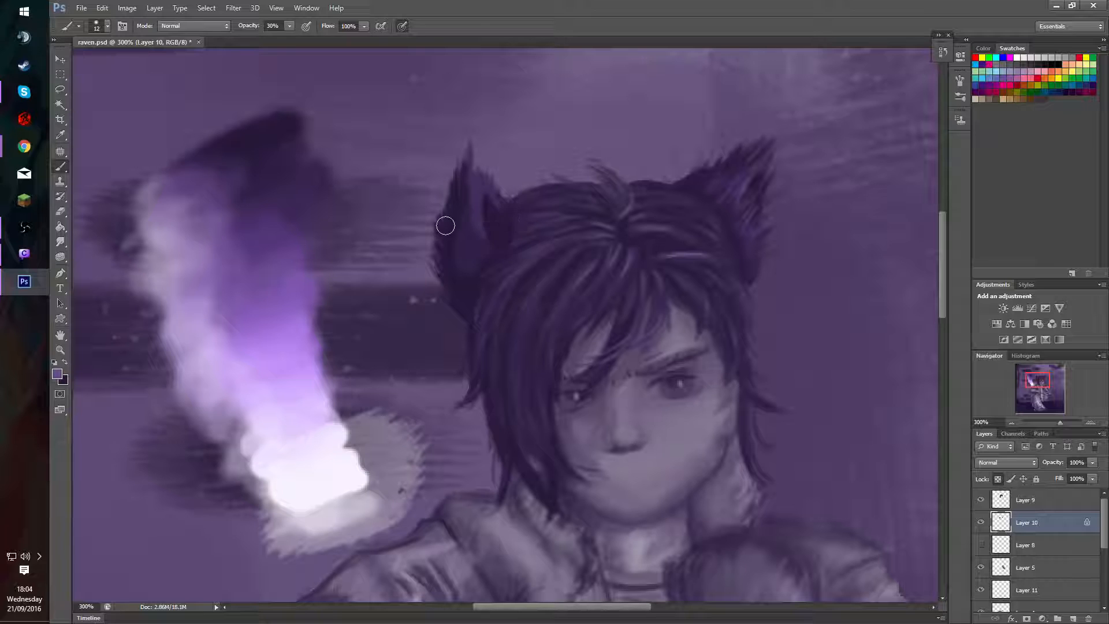
Blend the second cat ear's tip, centre and base with sampled purples and a 14 px brush at 30% opacity.
mouse_move(515, 290)
left_mouse_down()
mouse_move(519, 234)
mouse_move(485, 265)
left_mouse_up()
mouse_move(458, 210)
left_mouse_down()
mouse_move(474, 176)
mouse_move(481, 230)
mouse_move(469, 216)
mouse_move(485, 240)
mouse_move(473, 199)
left_mouse_up()
mouse_move(480, 254)
left_mouse_down()
mouse_move(477, 223)
mouse_move(480, 255)
mouse_move(480, 235)
mouse_move(493, 251)
mouse_move(481, 194)
mouse_move(493, 245)
left_mouse_up()
left_click(477, 253, "alt")
mouse_move(482, 190)
left_mouse_down()
mouse_move(497, 226)
mouse_move(492, 203)
mouse_move(506, 247)
mouse_move(481, 128)
mouse_move(475, 232)
mouse_move(458, 249)
mouse_move(459, 274)
mouse_move(457, 233)
mouse_move(463, 202)
mouse_move(455, 267)
mouse_move(466, 193)
mouse_move(458, 304)
mouse_move(460, 216)
mouse_move(456, 288)
mouse_move(460, 279)
mouse_move(465, 315)
mouse_move(451, 286)
mouse_move(462, 281)
mouse_move(474, 312)
mouse_move(474, 277)
mouse_move(451, 271)
mouse_move(473, 180)
mouse_move(456, 228)
left_mouse_up()
left_click(456, 250, "alt")
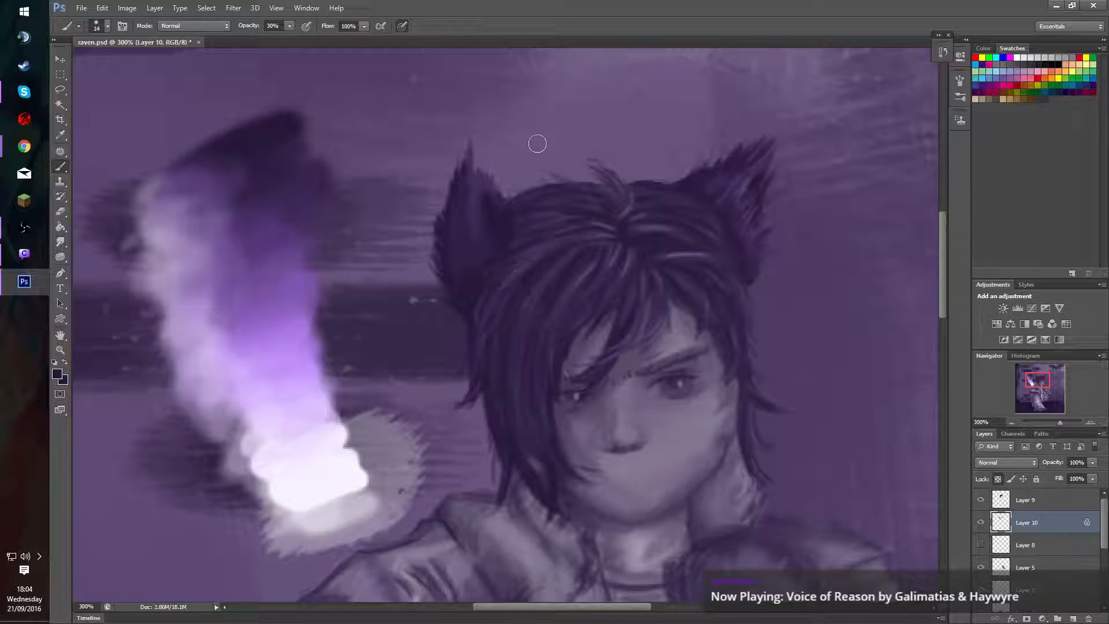
Darken the second cat ear's base, unlock Layer 10's transparent pixels and paint fur along its inner edge with a 2 px brush at 100% opacity.
key("0")
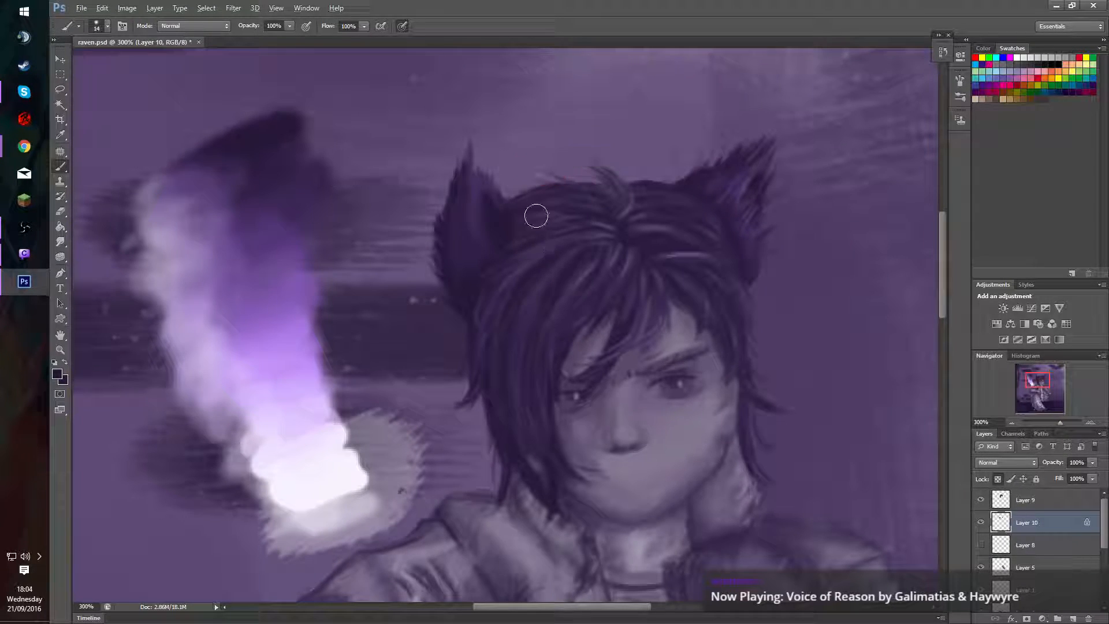
mouse_move(537, 256)
left_mouse_down()
mouse_move(540, 270)
mouse_move(529, 263)
left_mouse_up()
left_click(999, 479)
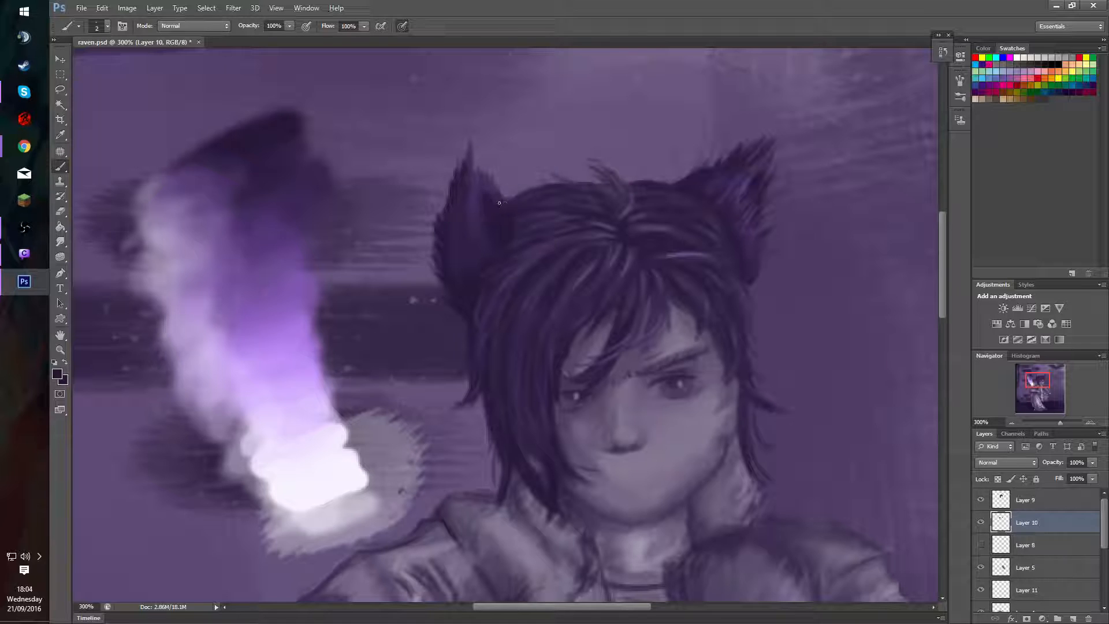
left_click(505, 179, "alt")
left_click_drag(503, 192, 500, 203)
left_click_drag(499, 198, 506, 205)
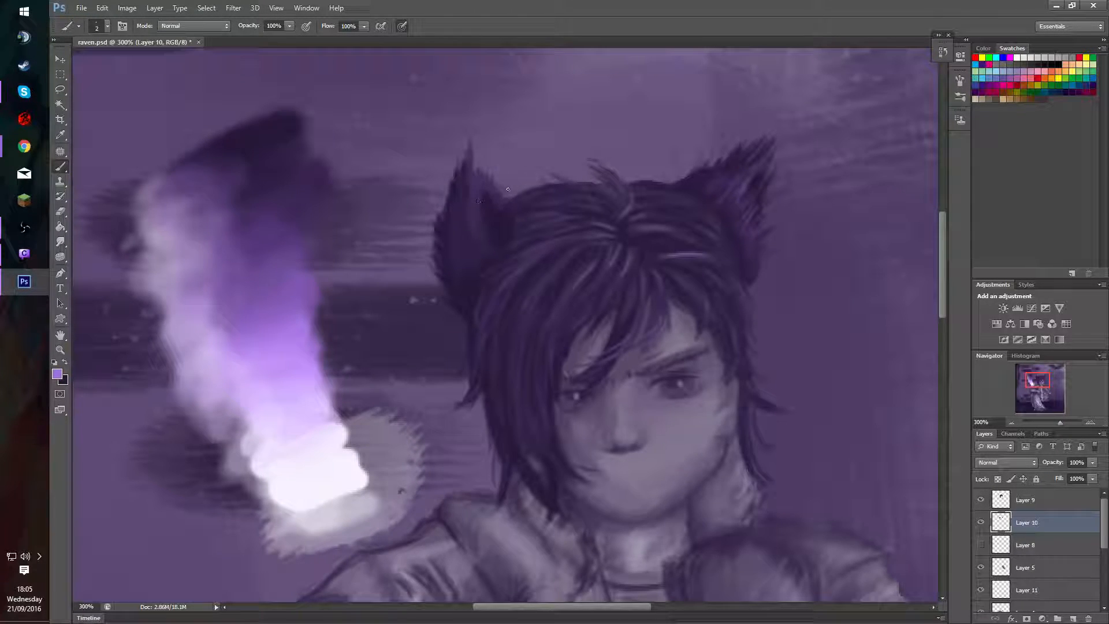
left_click_drag(491, 182, 483, 171)
left_click(497, 208, "alt")
Draw thin fur strands through the second cat ear's interior with sampled dark and mid purples and a 2 px brush.
left_click(280, 118, "alt")
left_click(237, 228, "alt")
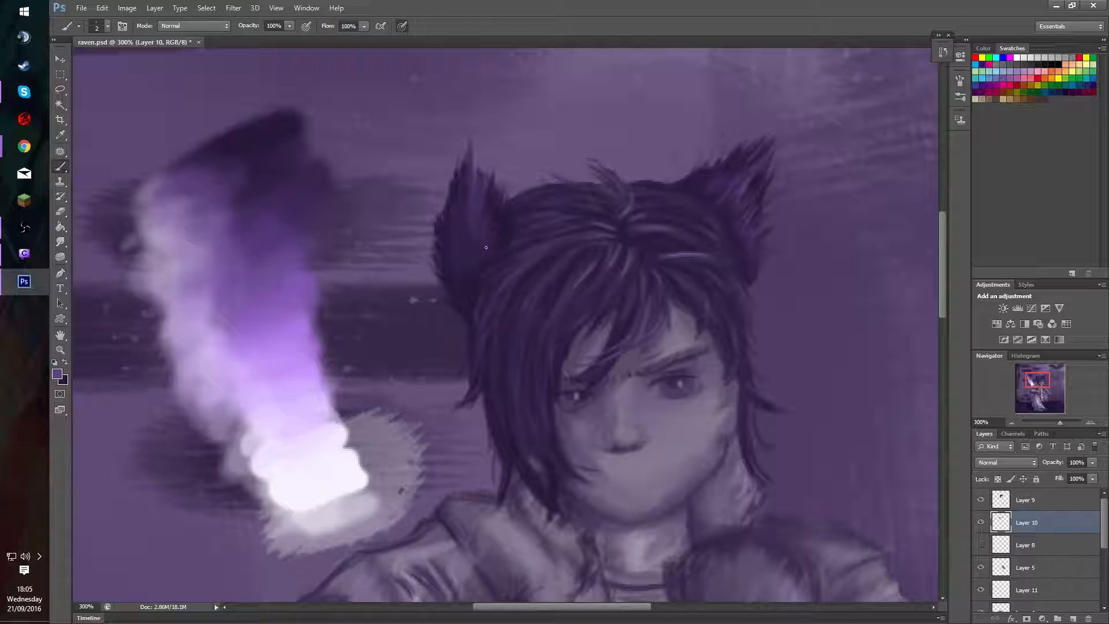
left_click(462, 212, "alt")
left_click(465, 217, "alt")
Layer purple fur strands and softer pale lavender highlights inside the second cat ear, undoing the overly bright highlight stroke.
left_click(258, 253, "alt")
left_click(319, 431, "alt")
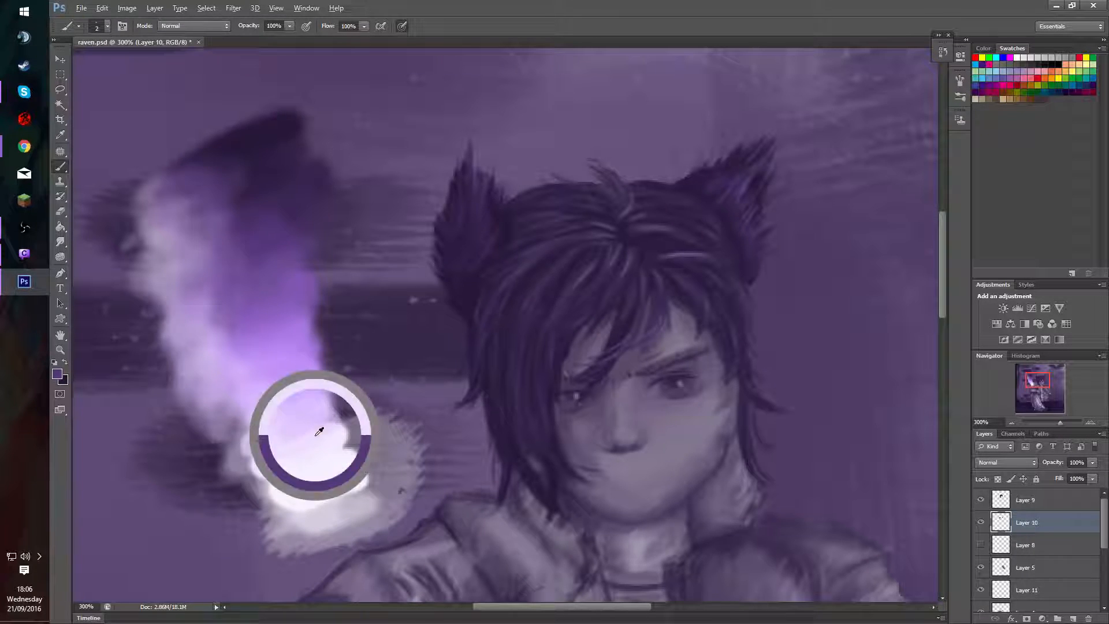
left_click_drag(476, 219, 484, 198)
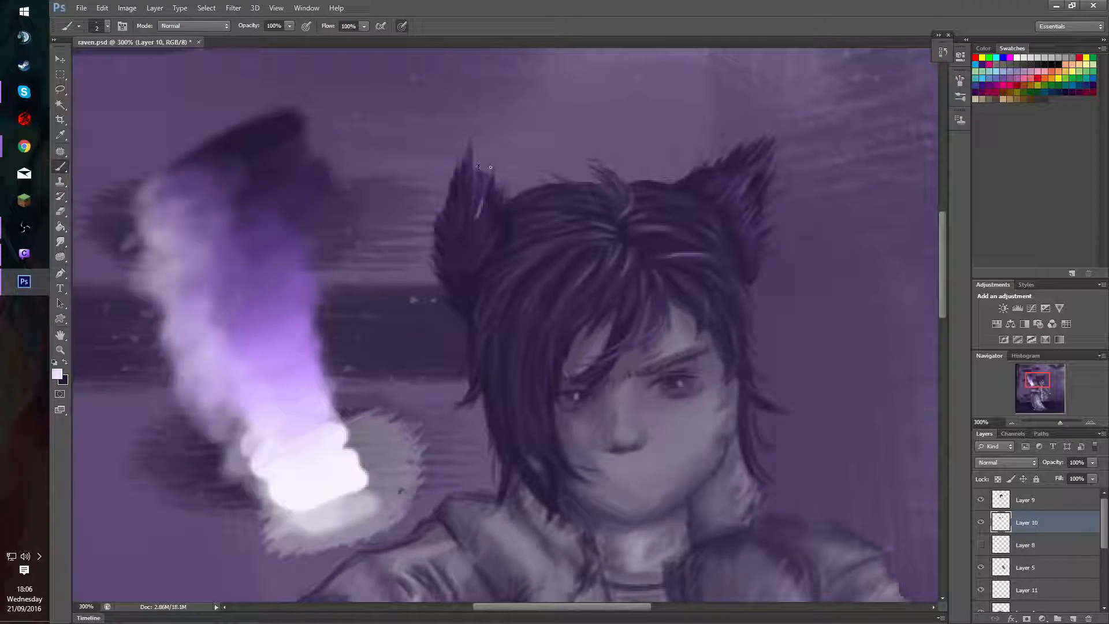
key("ctrl+z")
key("1")
key("2")
left_click_drag(482, 213, 478, 165)
key("x")
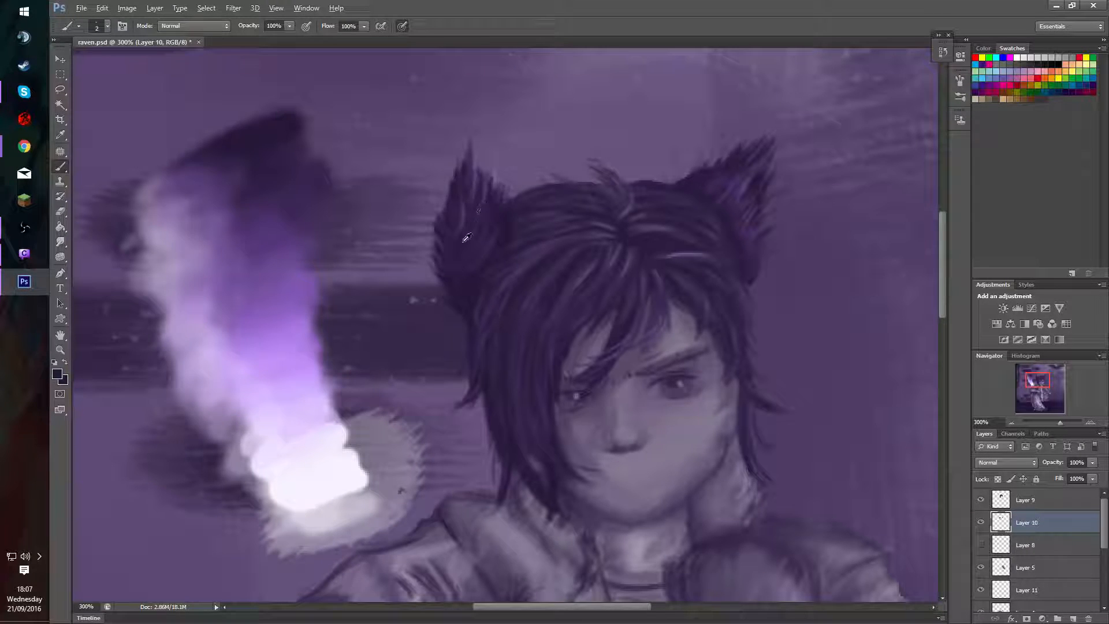
Refine the second cat ear's central and inner-edge fur with dark and brighter purples sampled from the painting.
left_click(467, 256, "alt")
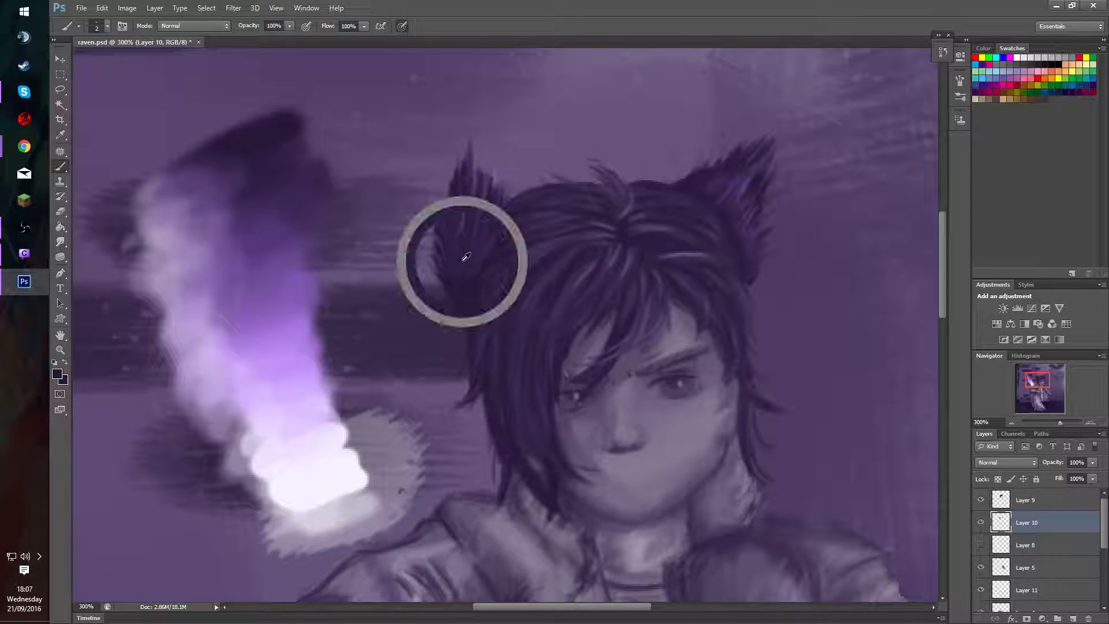
left_click(482, 200, "alt")
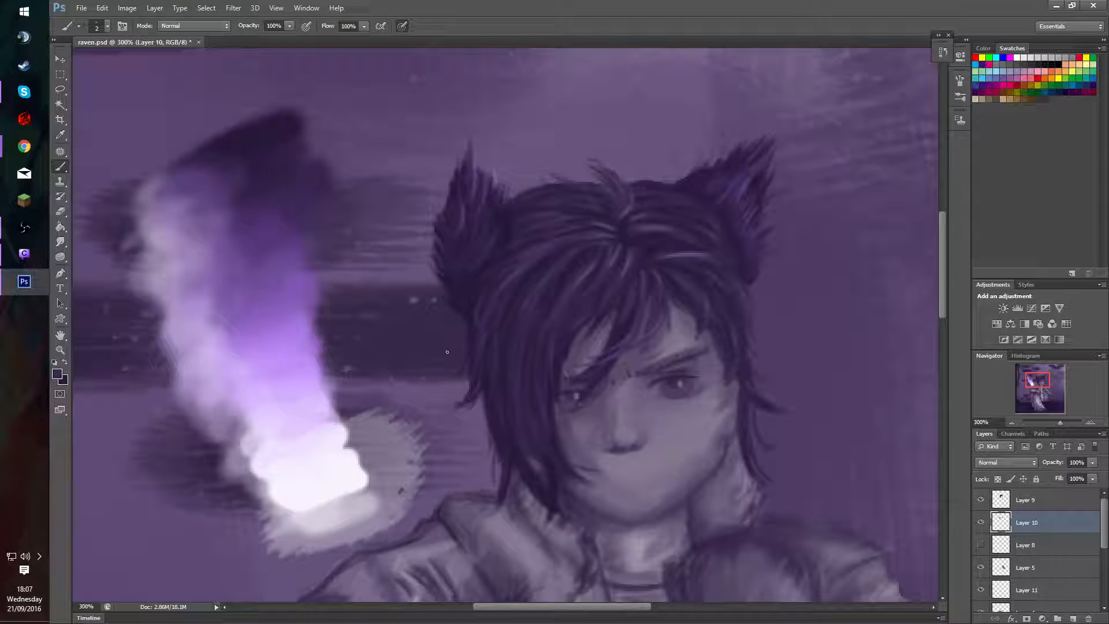
left_click(297, 281, "alt")
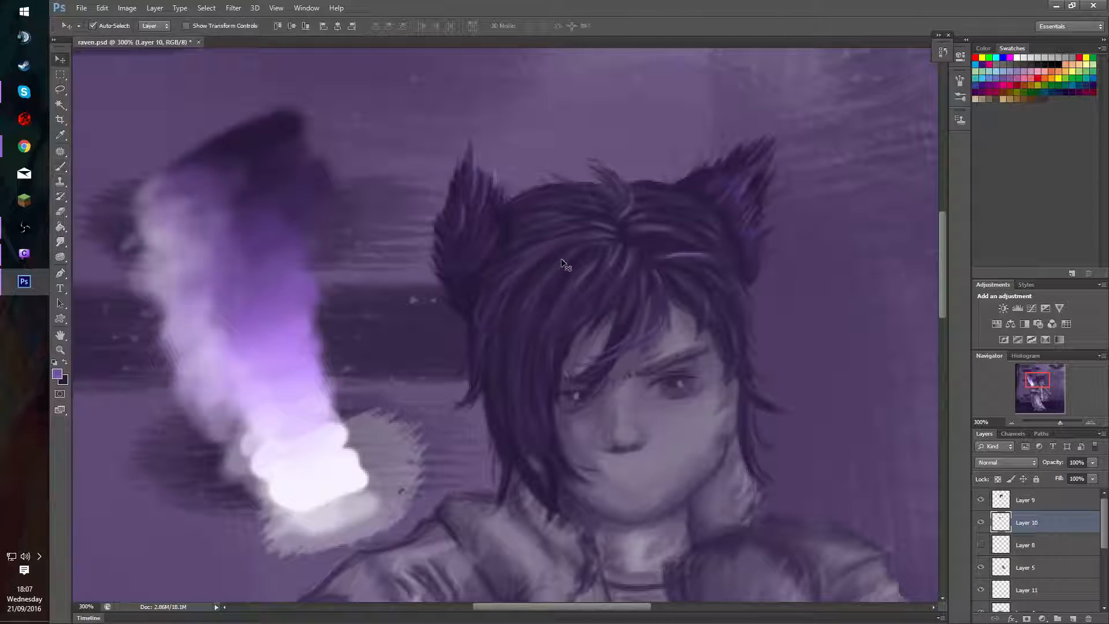
left_click(1002, 522, "ctrl")
left_click(306, 462, "alt")
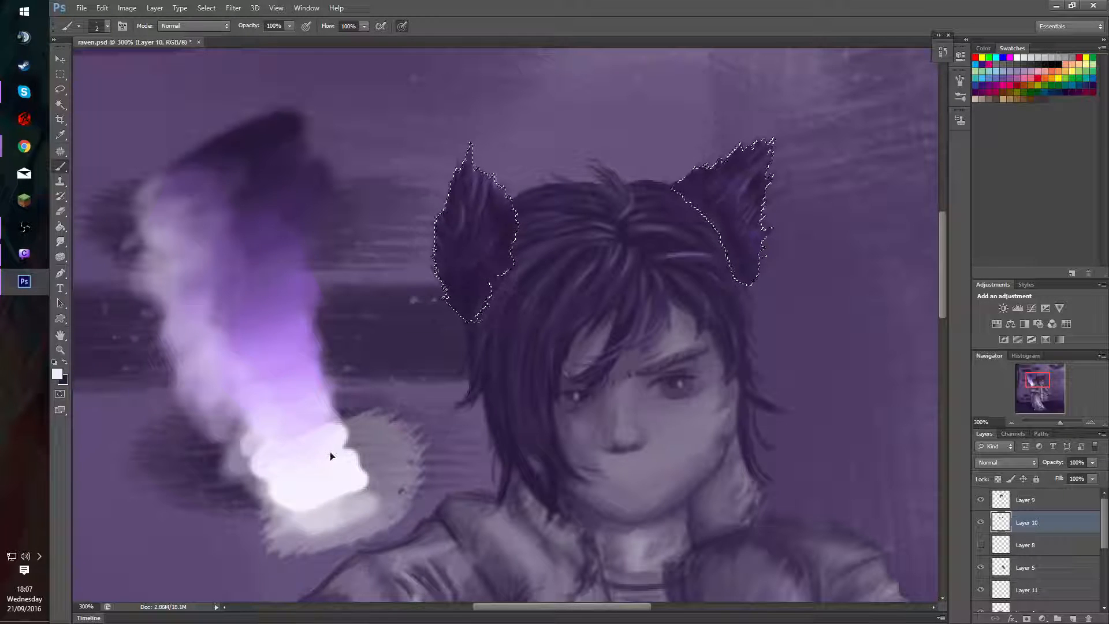
key("ctrl+d")
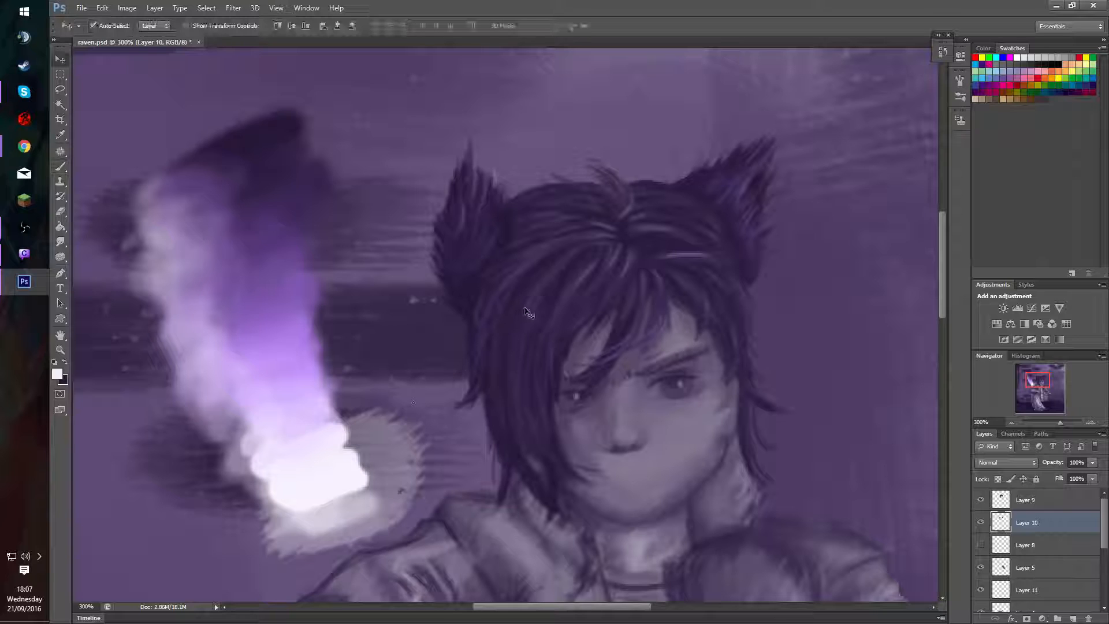
key("ctrl+shift+d")
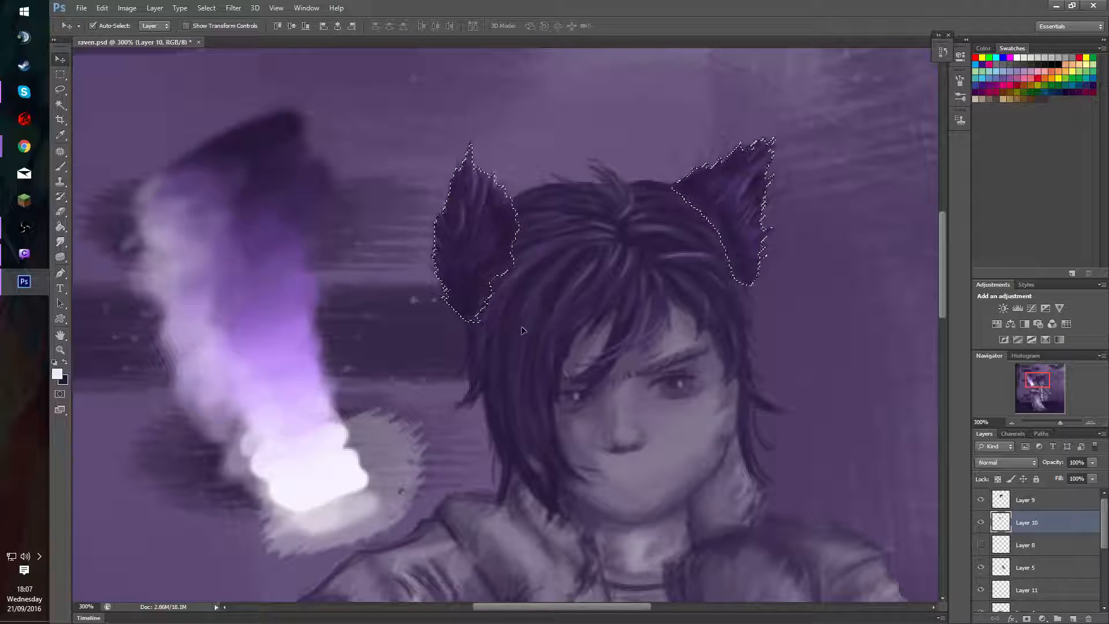
key("ctrl+d")
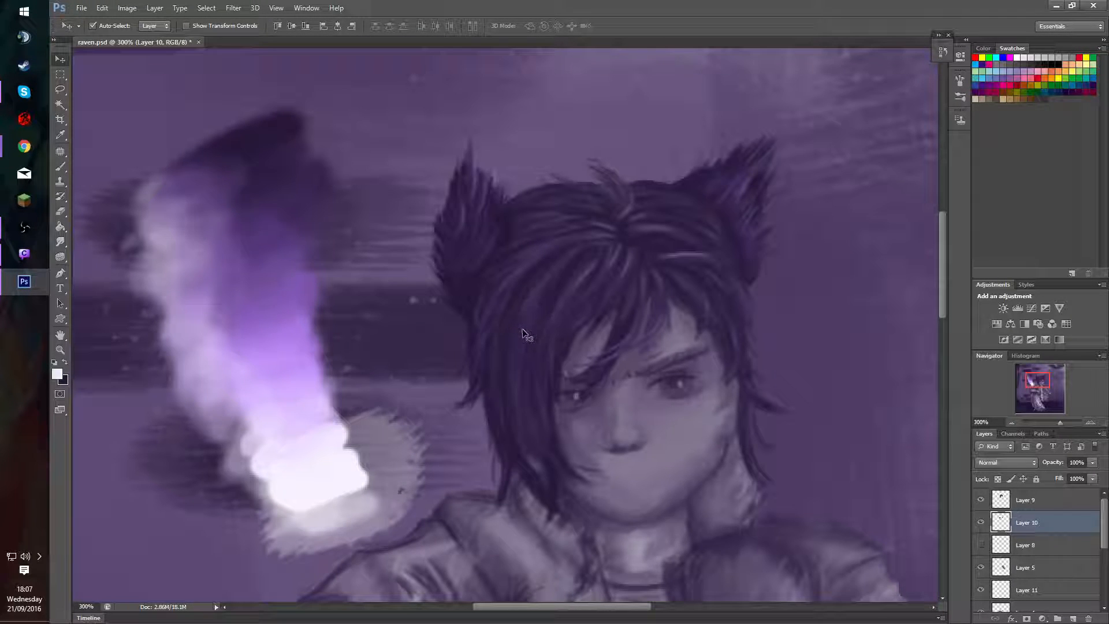
Switch to Layer 9 and paint highlight strands through the fringe and side hair with a 2 px near-white brush at 20% opacity.
left_click(628, 304)
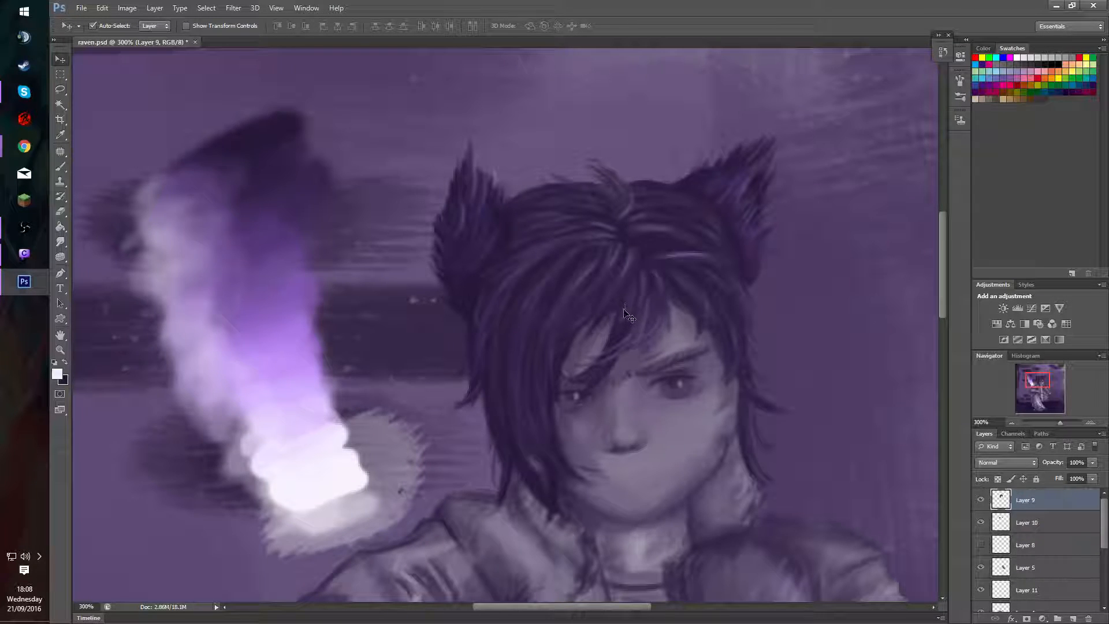
key("b")
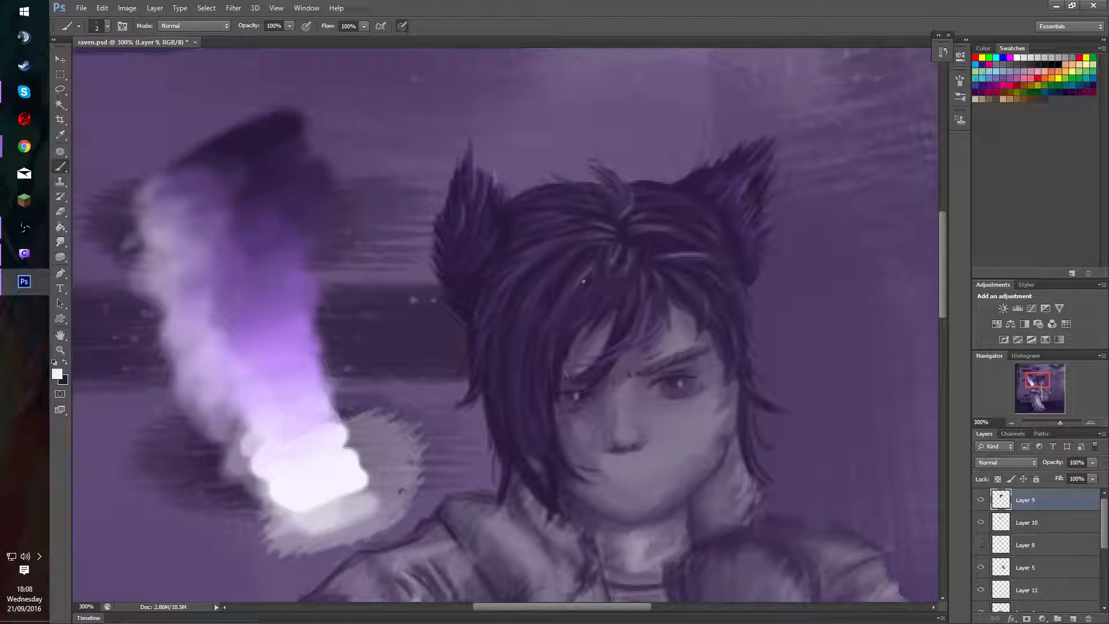
left_click_drag(527, 300, 578, 257)
key("2")
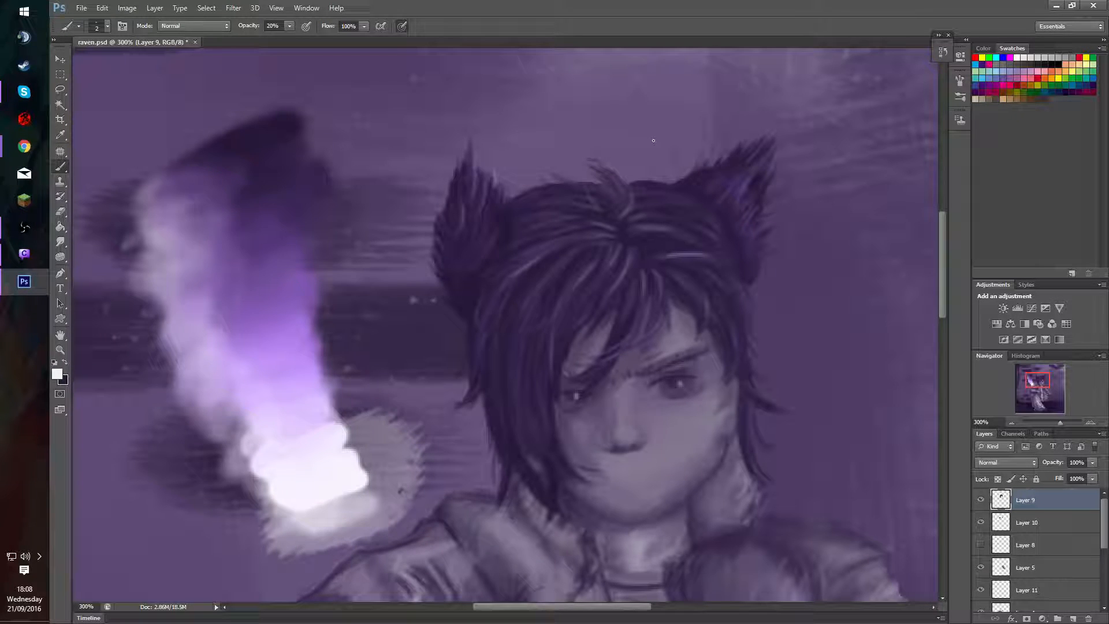
Detail the hair at the crown and its upright tuft with fine near-white and dark purple strands at 20% opacity.
left_click(620, 228, "alt")
left_click(625, 183)
left_click(325, 468, "alt")
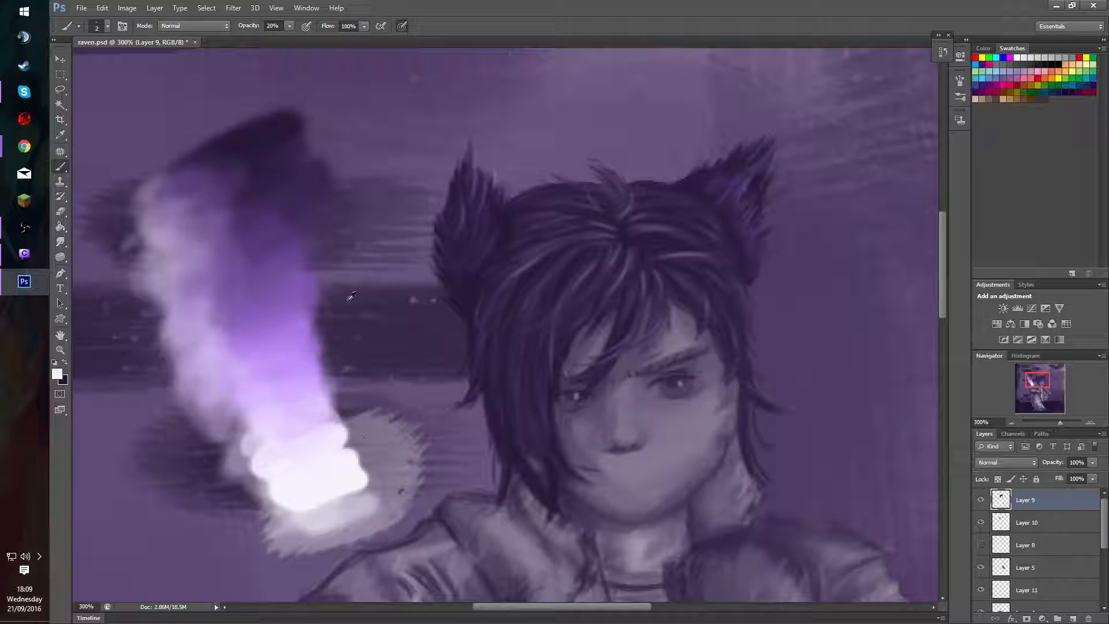
key("x")
left_click(276, 134, "alt")
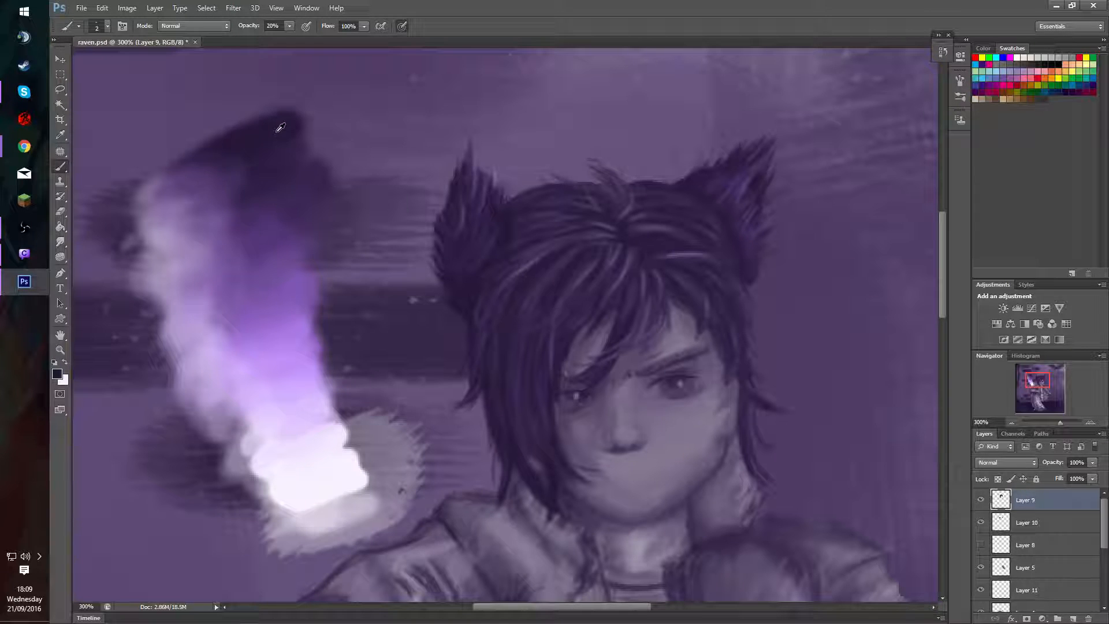
key("x")
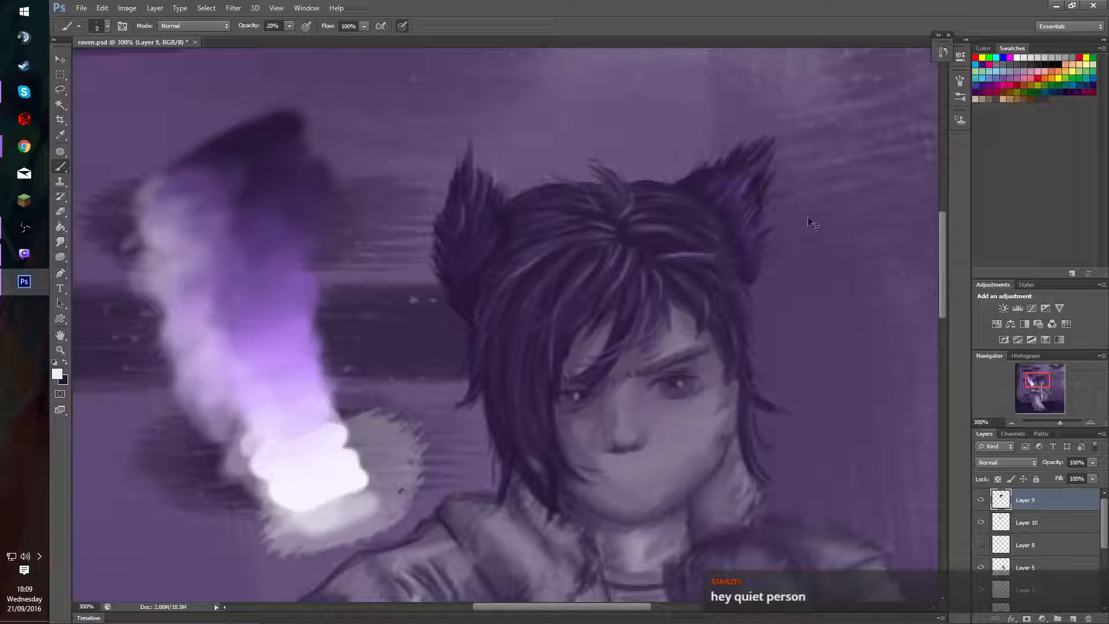
Strengthen the fringe strands above the visible eye and its brow with sampled dark purple and a 2 px brush at 50% opacity.
left_click(698, 329, "alt")
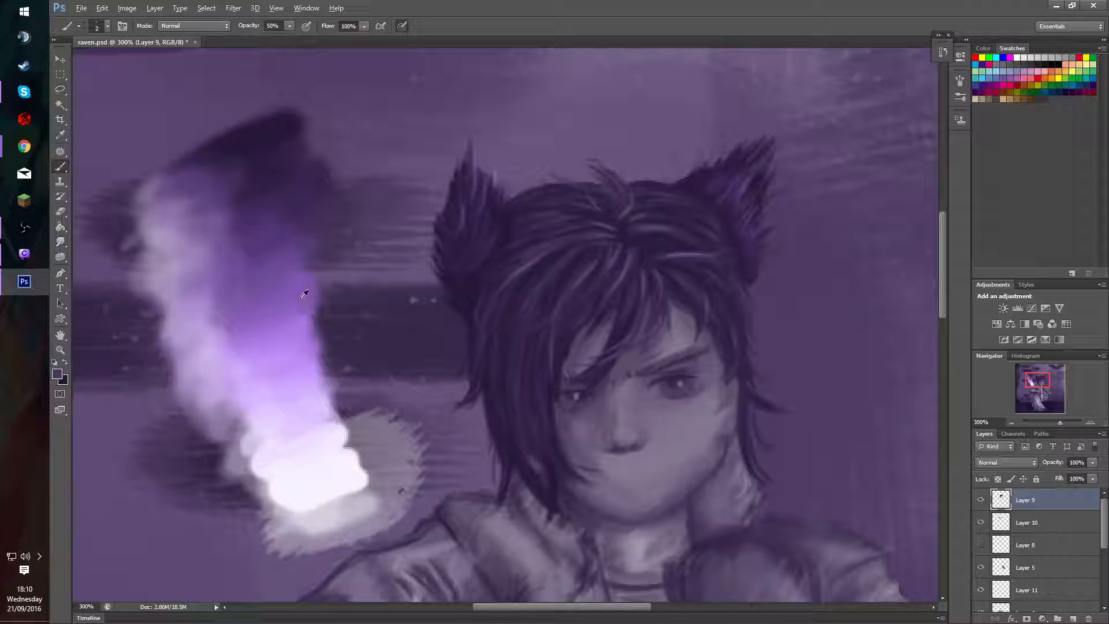
left_click(312, 173, "alt")
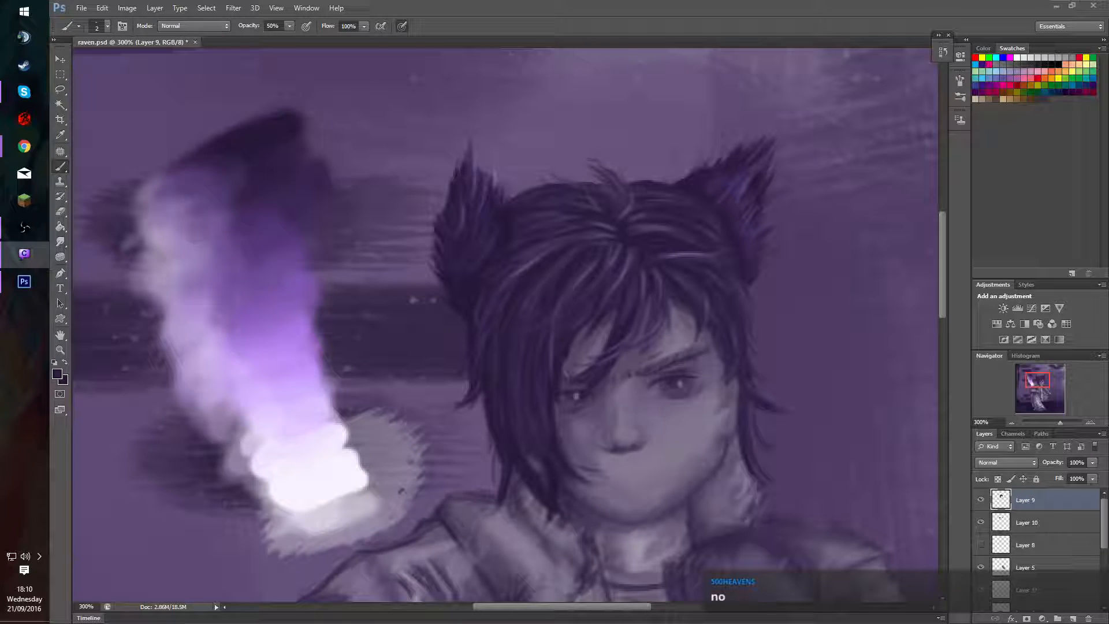
key("alt+Tab")
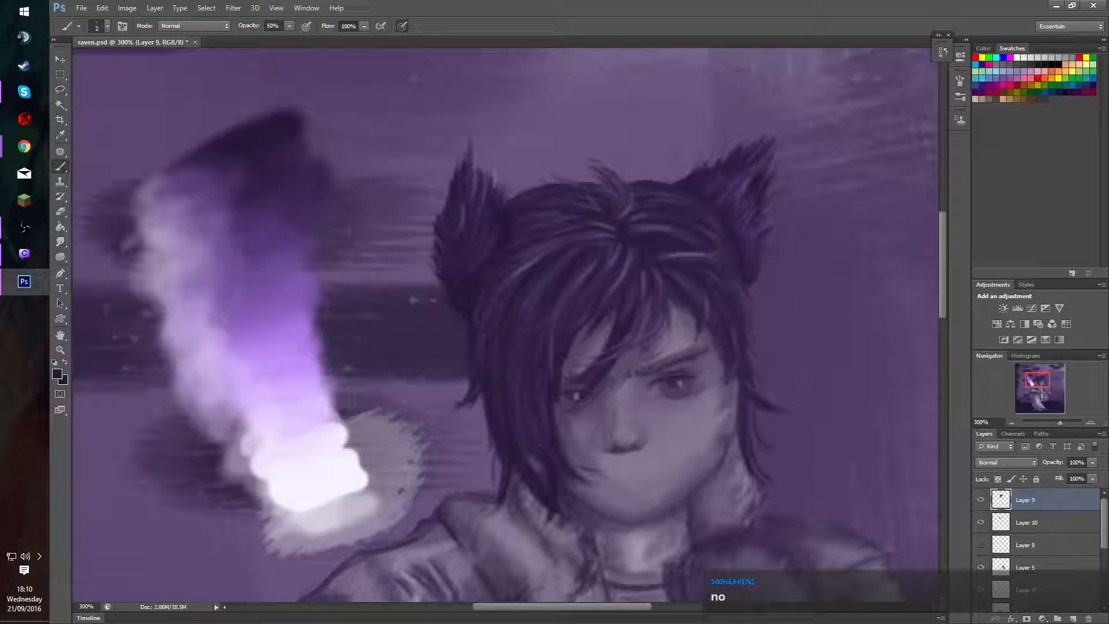
key("alt+Tab")
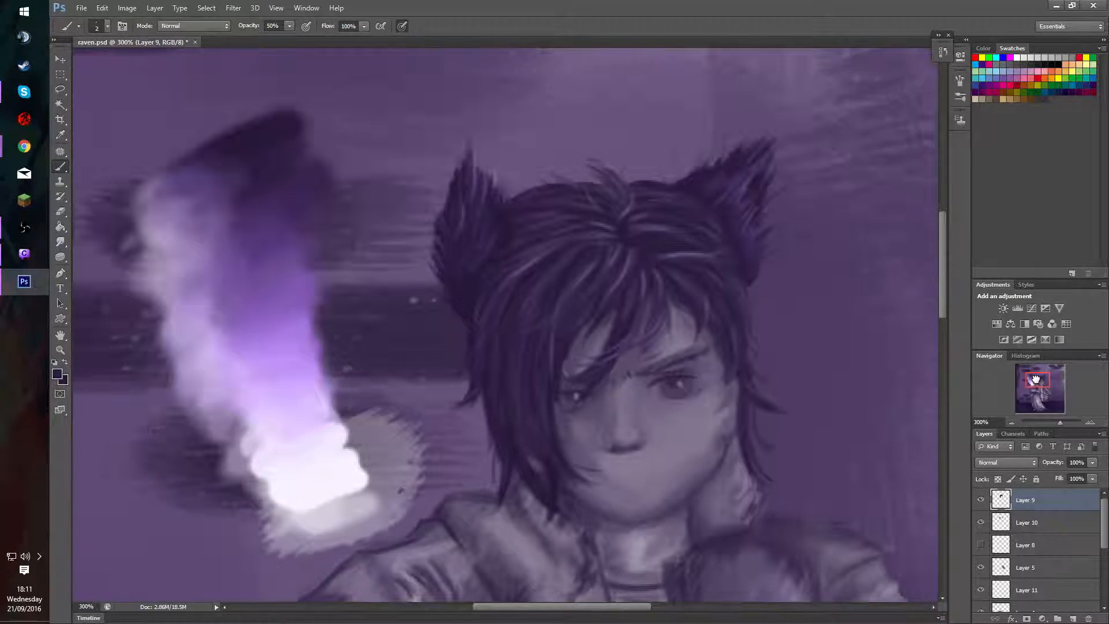
left_click_drag(1036, 379, 1036, 380)
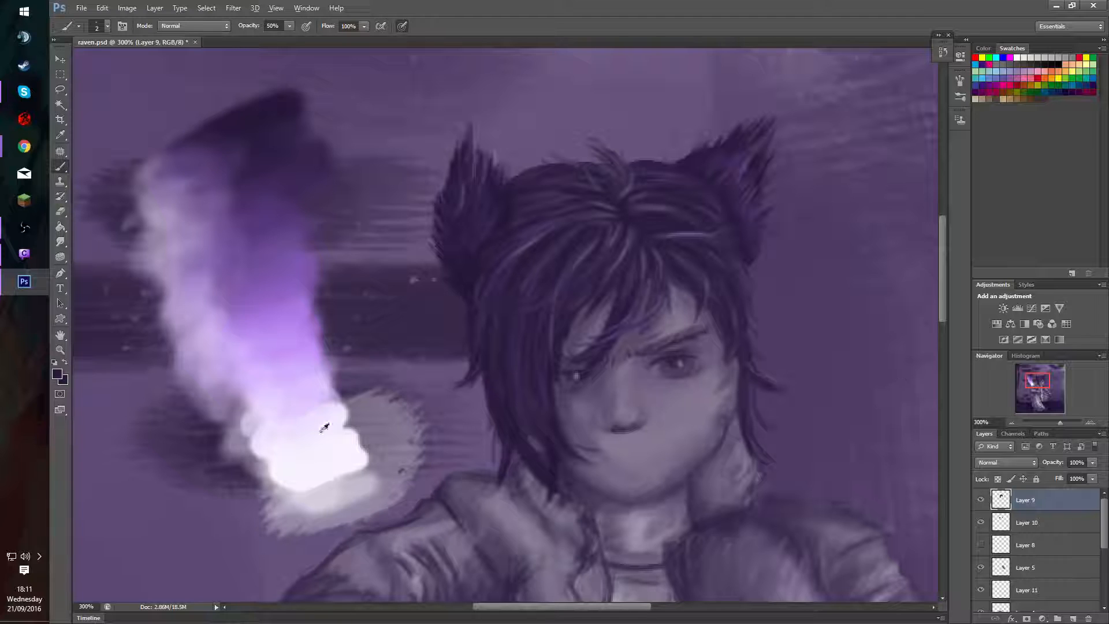
Add fine strands across the crown hair with purples sampled from the painted colour blend, using the 2 px brush at 50% opacity.
left_click(280, 265, "alt")
left_click(647, 222, "alt")
left_click_drag(238, 215, 267, 295)
left_click(272, 190, "alt")
left_click(652, 212, "alt")
left_click(231, 215, "alt")
left_click(563, 191, "alt")
left_click(273, 321, "alt")
left_click(612, 241, "alt")
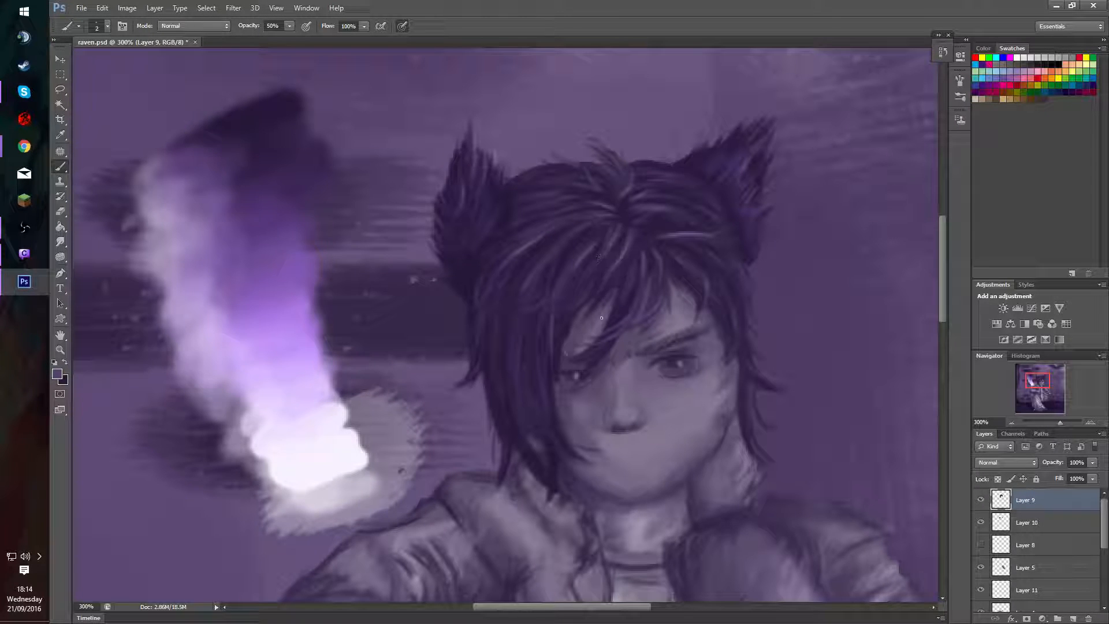
Refine the hair parting and the upright tuft at the crown with short, fine 2 px strands.
left_click(611, 238, "alt")
left_click(633, 188, "alt")
left_click(610, 243, "alt")
left_click_drag(615, 211, 620, 202)
left_click_drag(616, 170, 614, 178)
left_click(623, 194, "alt")
left_click(611, 191, "alt")
Add fine strands to the side hair beside the visible cheek with white and purple tones sampled from the colour blend.
left_click(754, 443, "alt")
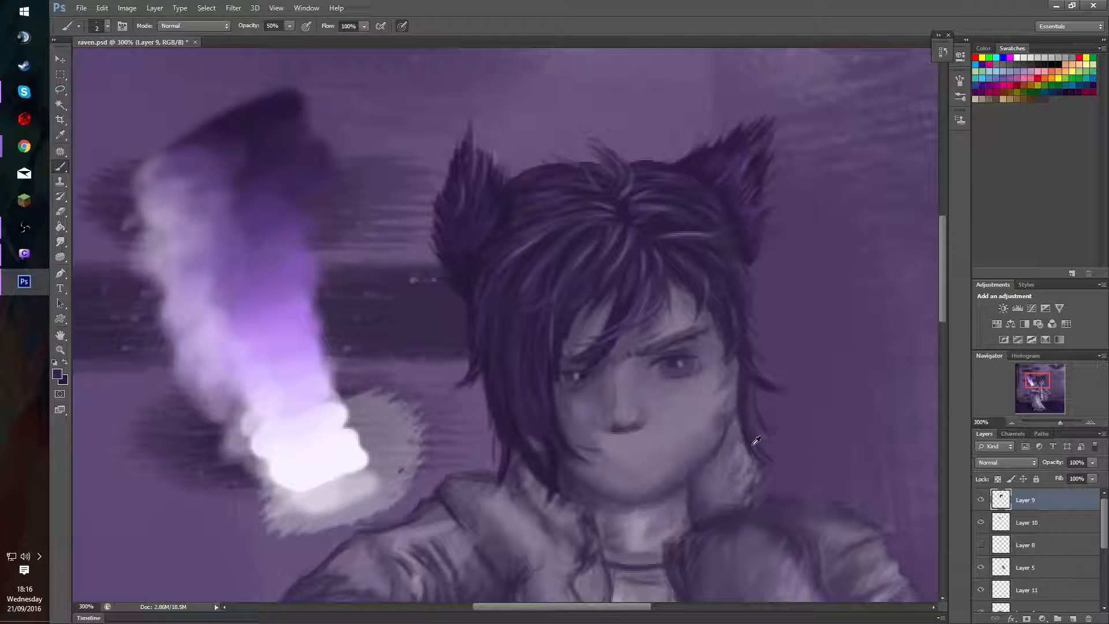
left_click(750, 417, "alt")
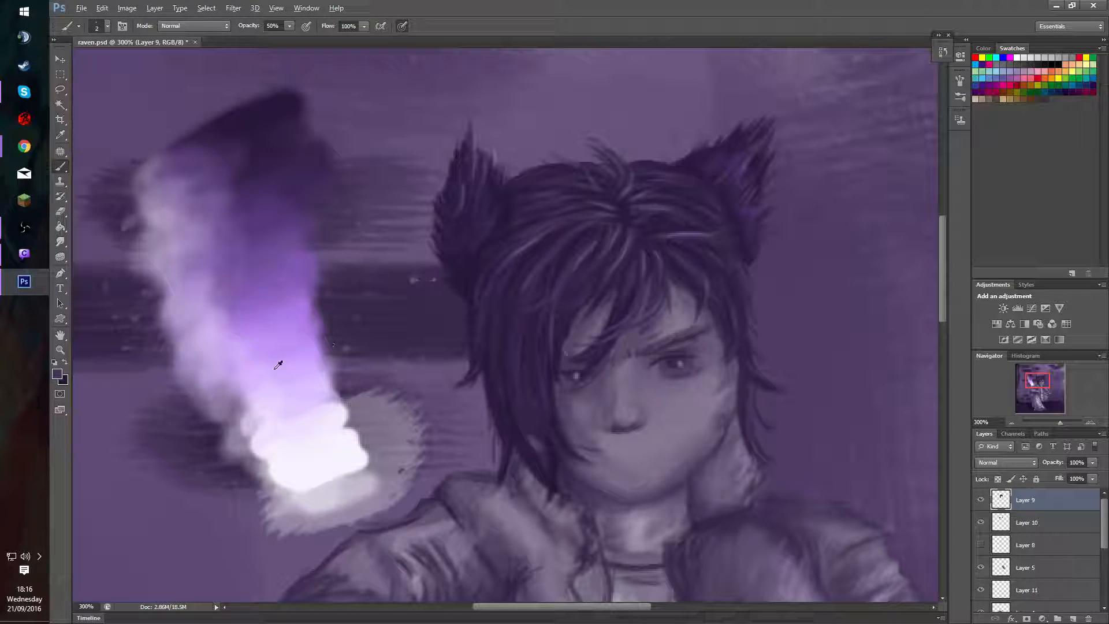
left_click(282, 400, "alt")
left_click(329, 451, "alt")
left_click(749, 405, "alt")
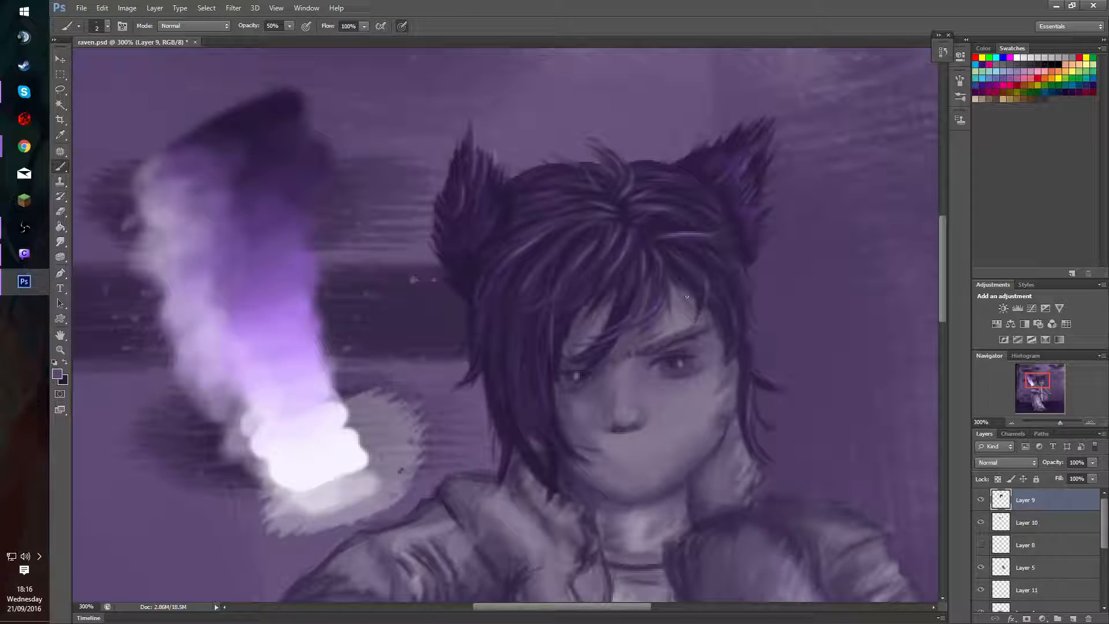
left_click(276, 264, "alt")
left_click(750, 375, "alt")
left_click(747, 420, "alt")
left_click(312, 391, "alt")
Deepen the strands at the fringe's centre and below the parting with dark purple sampled from the colour blend.
left_click(264, 105, "alt")
left_click_drag(628, 266, 623, 279)
left_click_drag(645, 222, 633, 259)
left_click(615, 264, "alt")
left_click(528, 242, "alt")
key("super")
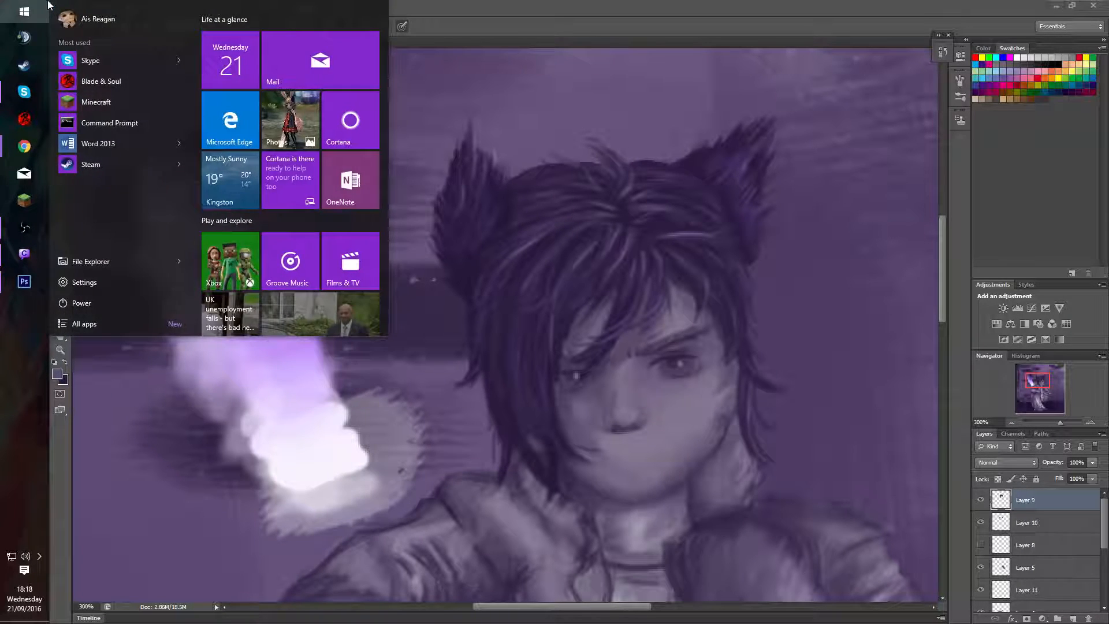
key("super")
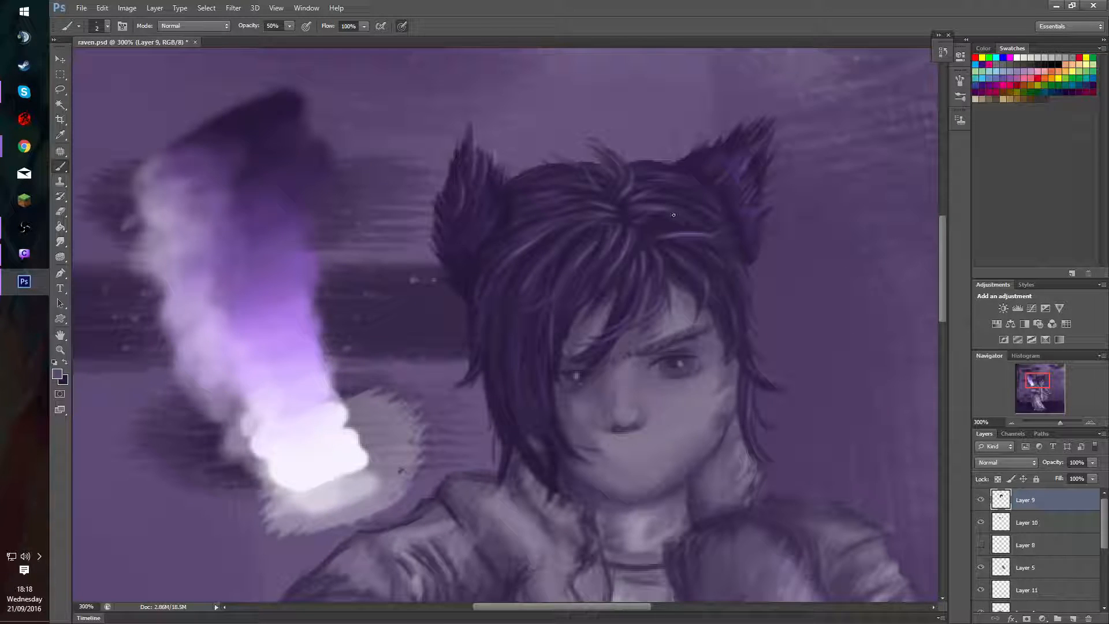
Paint fine strands in the side hair next to the visible eye, sampling a pale tone from the colour blend.
left_click(315, 426, "alt")
left_click(730, 349, "alt")
left_click(740, 319, "alt")
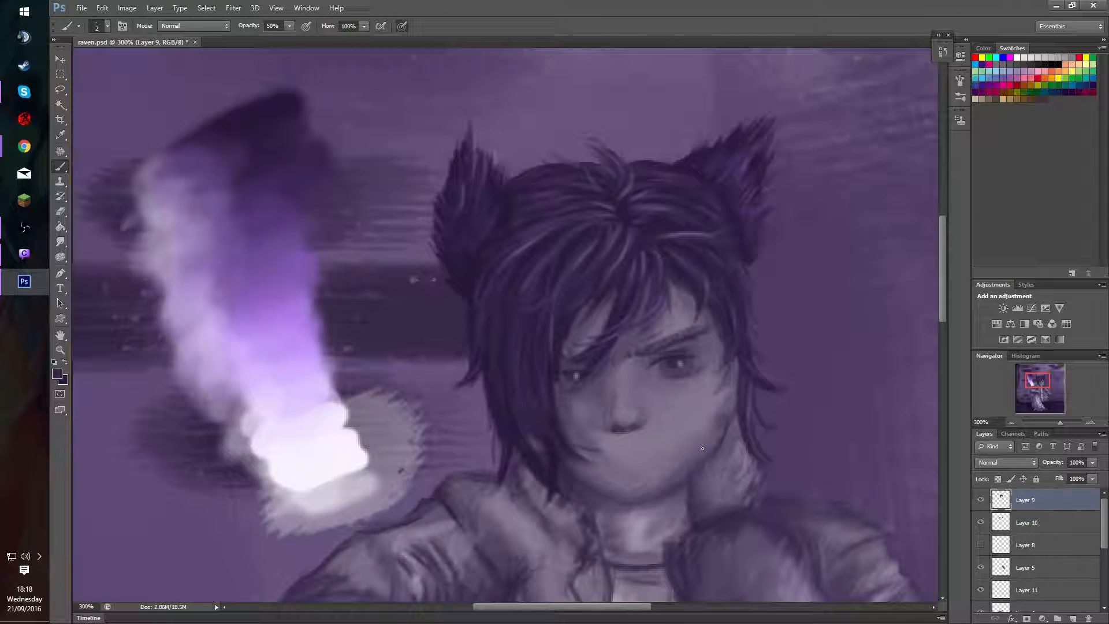
key("e")
key("alt+e")
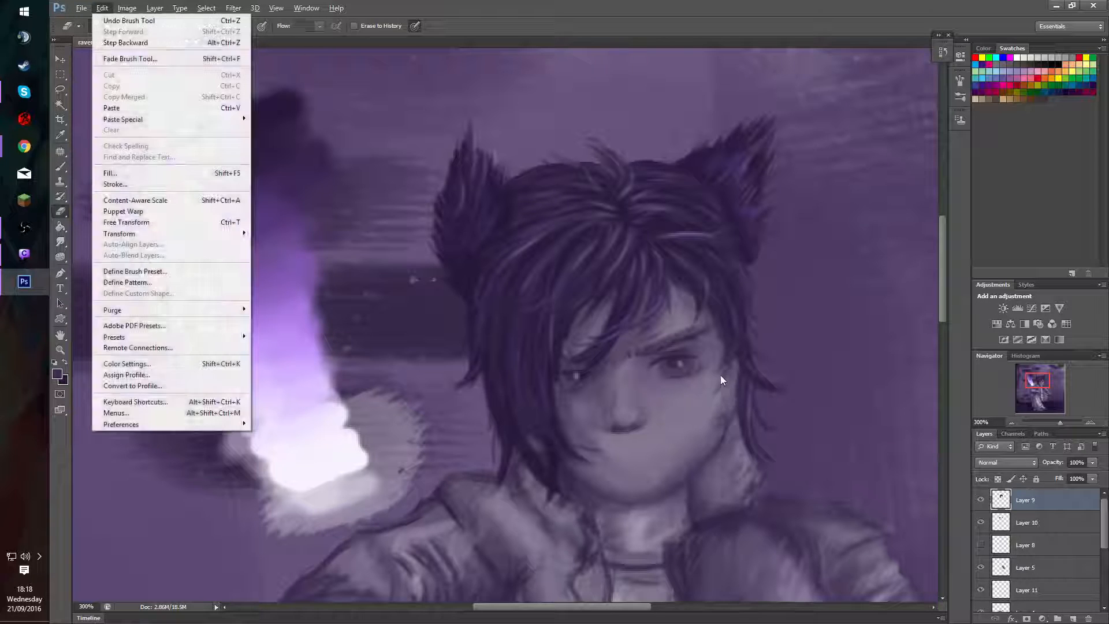
key("Escape")
key("b")
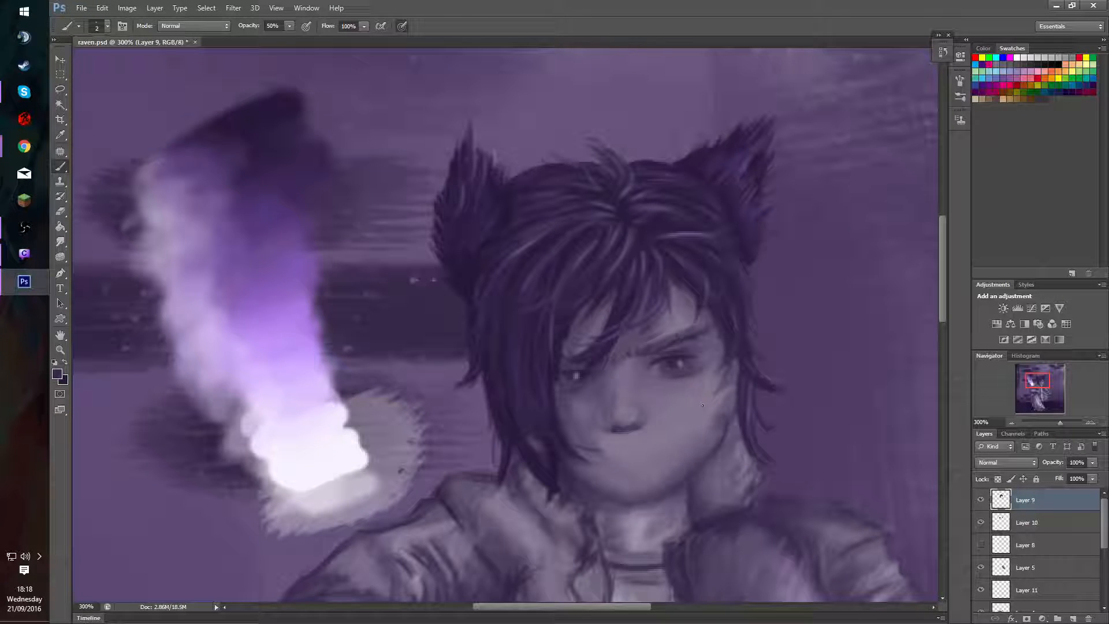
key("e")
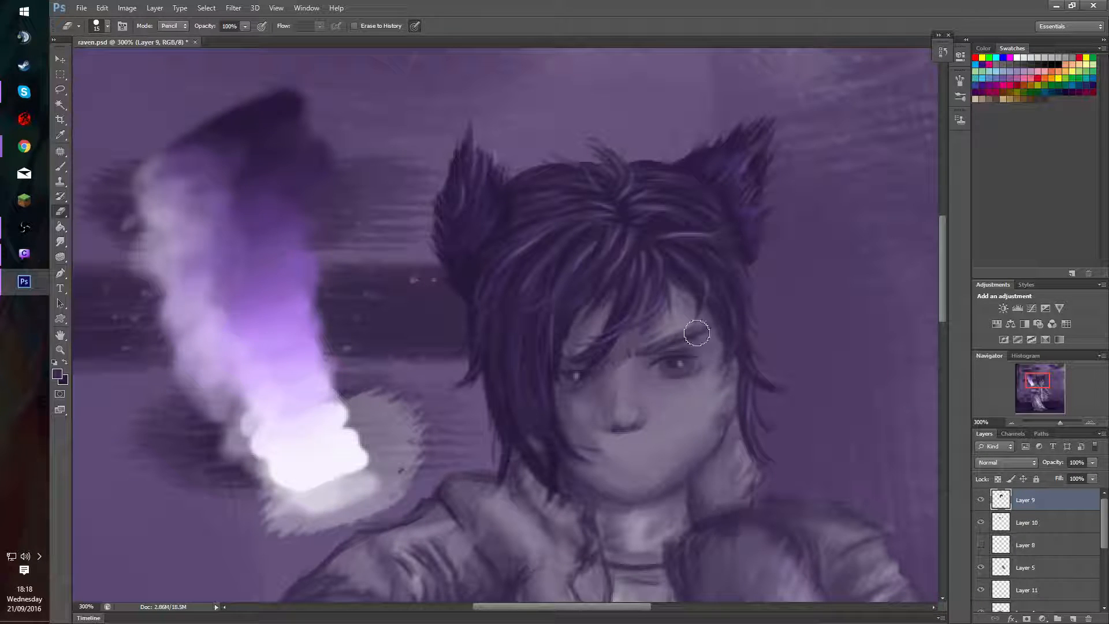
key("b")
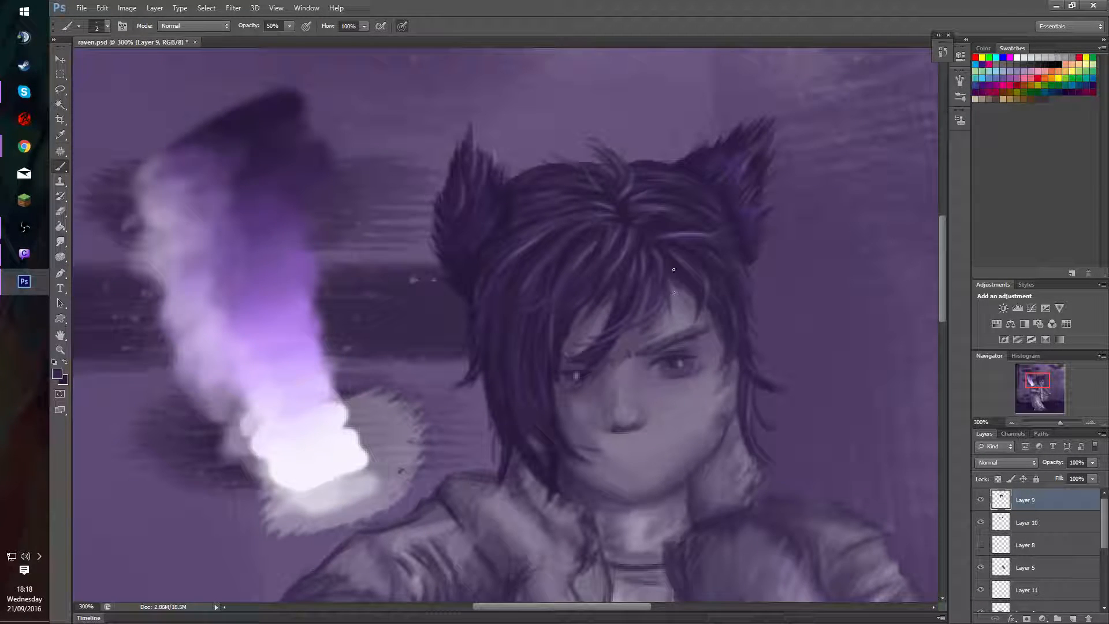
Add light purple strands above the visible brow and sampled dark purple strands through the long fringe and its roots.
left_click(286, 324, "alt")
left_click_drag(696, 273, 705, 293)
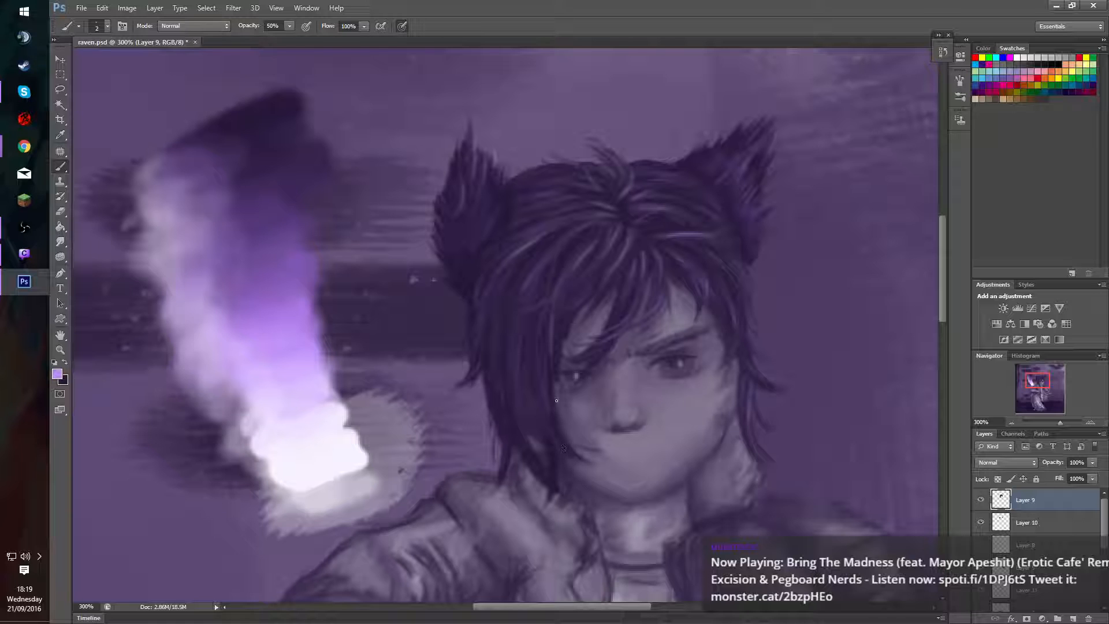
left_click(561, 436, "alt")
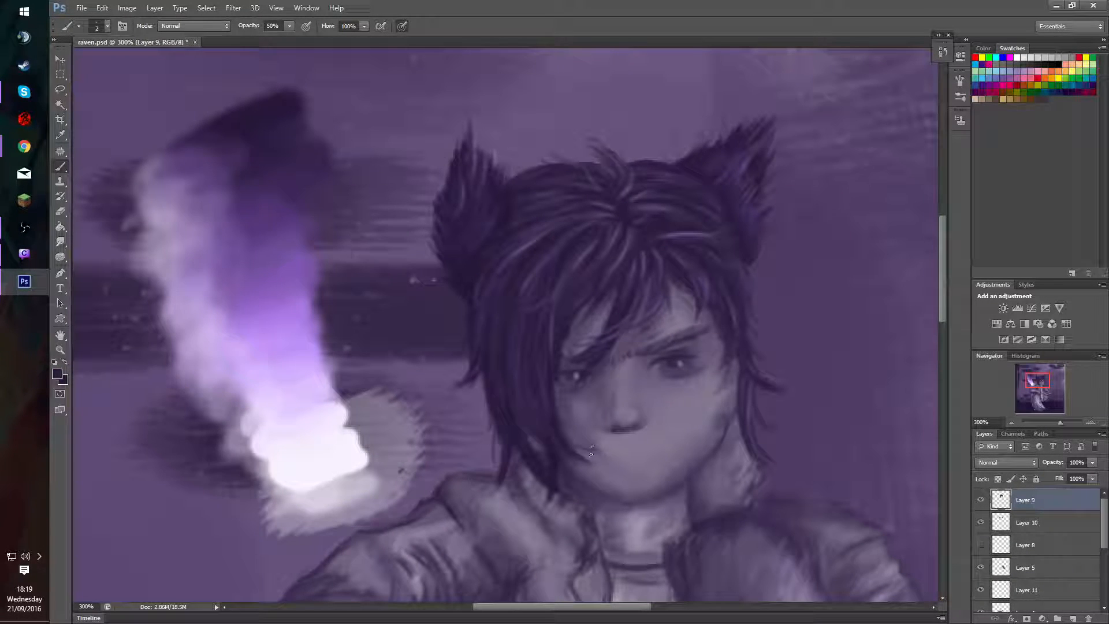
left_click(522, 349, "alt")
left_click(614, 293, "alt")
left_click_drag(522, 254, 537, 245)
left_click(525, 246, "alt")
left_click(523, 223, "alt")
Work lavender and purple highlights into the long fringe beside the covered eye, enlarging the brush to 4 px.
left_click(319, 404, "alt")
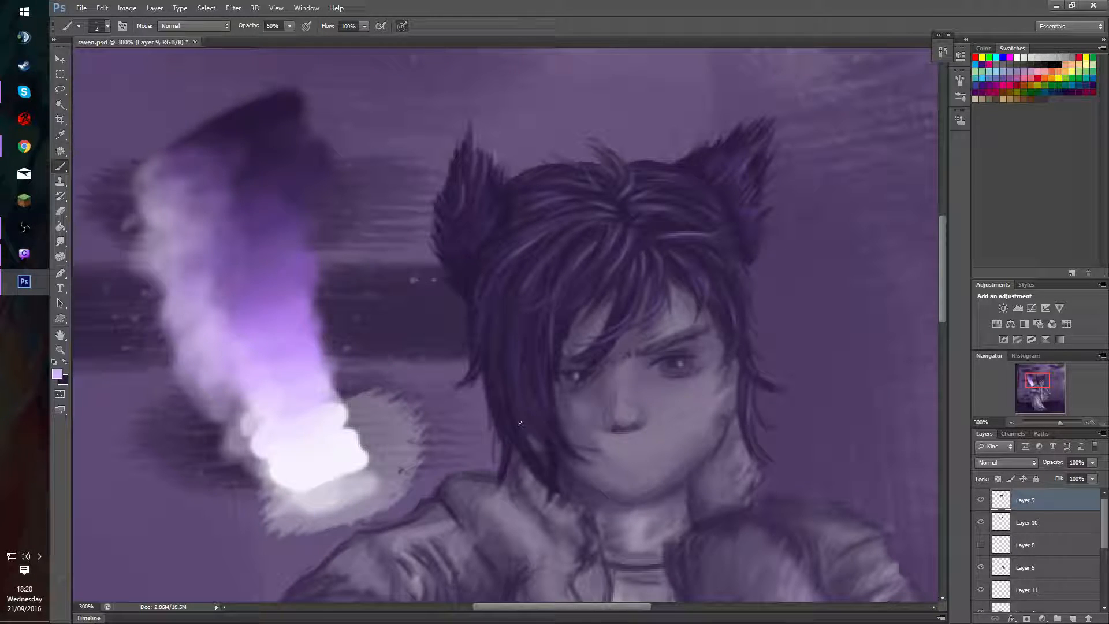
left_click(577, 377)
left_click(637, 238, "alt")
left_click_drag(511, 341, 515, 319)
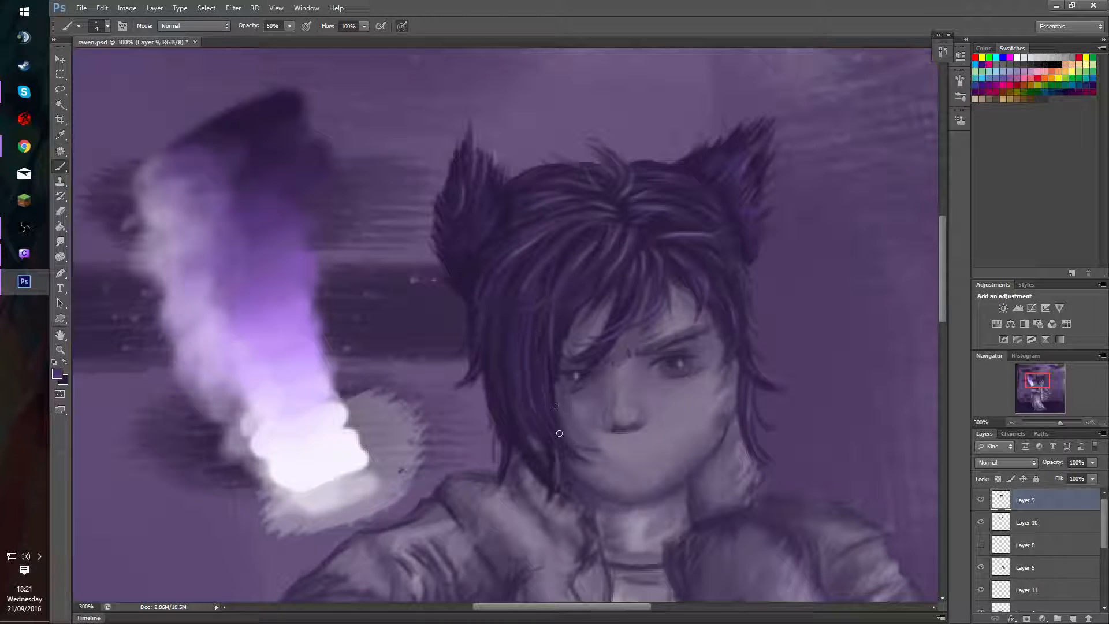
Build up the long fringe beside the covered eye with sampled dark and mid purple 4 px strokes, and touch up the opposite side hair.
left_click(550, 374, "alt")
key("alt")
left_click(528, 341, "alt")
left_click_drag(524, 330, 529, 365)
left_click_drag(521, 323, 517, 382)
left_click_drag(520, 325, 520, 375)
mouse_move(534, 337)
left_mouse_down()
mouse_move(563, 360)
mouse_move(577, 401)
left_mouse_up()
left_click_drag(728, 349, 730, 363)
Brush sampled purple along the long fringe's lower tip with the brush enlarged to 6 px.
left_click(290, 328, "alt")
right_click(560, 431, "alt")
key("bracketright")
key("bracketright")
key("bracketright")
left_click_drag(531, 446, 550, 472)
left_click_drag(511, 407, 559, 487)
mouse_move(516, 411)
left_mouse_down()
mouse_move(558, 483)
mouse_move(517, 415)
mouse_move(556, 484)
left_mouse_up()
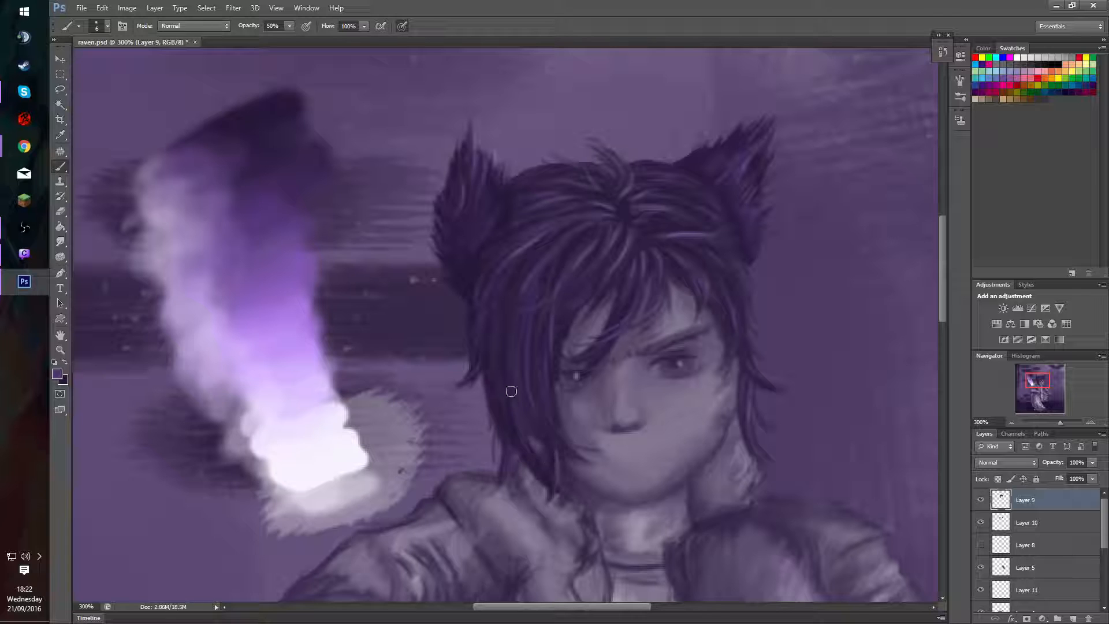
Extend the purple strokes along the length of the long fringe from its roots down towards the tip.
left_click_drag(511, 392, 548, 462)
mouse_move(512, 364)
left_mouse_down()
mouse_move(526, 435)
mouse_move(547, 466)
left_mouse_up()
left_click_drag(520, 394, 519, 426)
left_click_drag(521, 314, 520, 428)
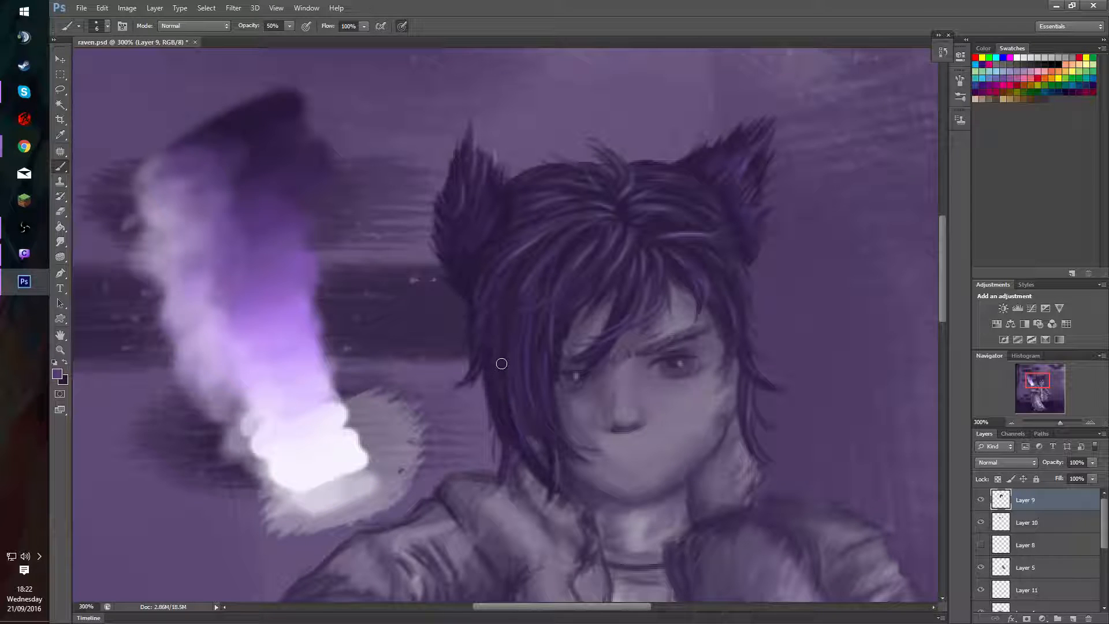
left_click_drag(525, 268, 519, 341)
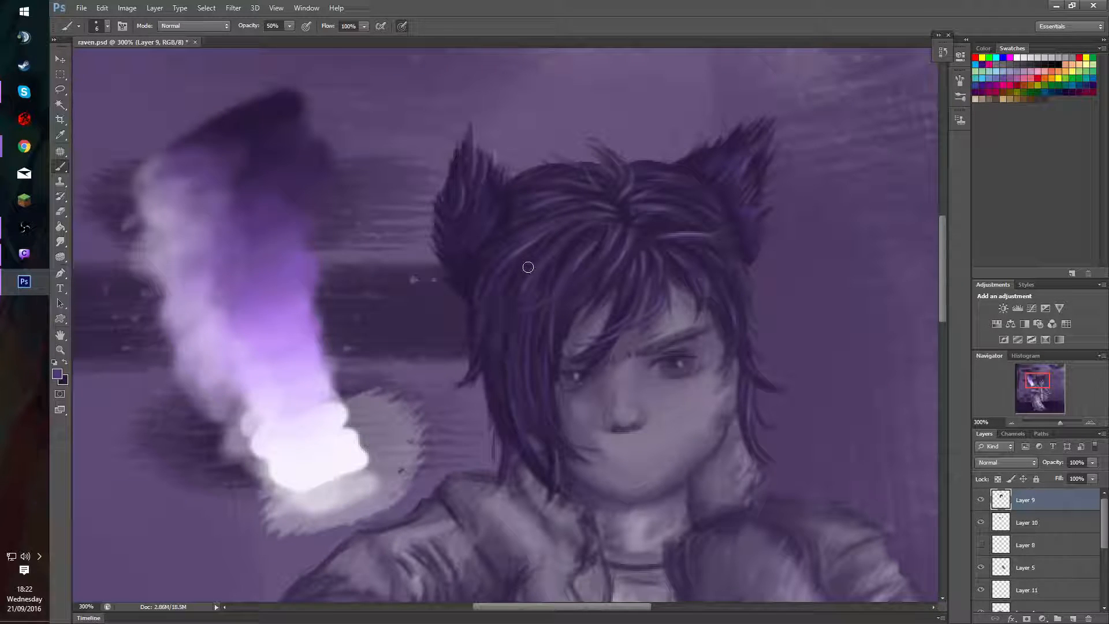
left_click_drag(528, 267, 500, 369)
left_click_drag(529, 243, 528, 269)
left_click_drag(545, 311, 553, 331)
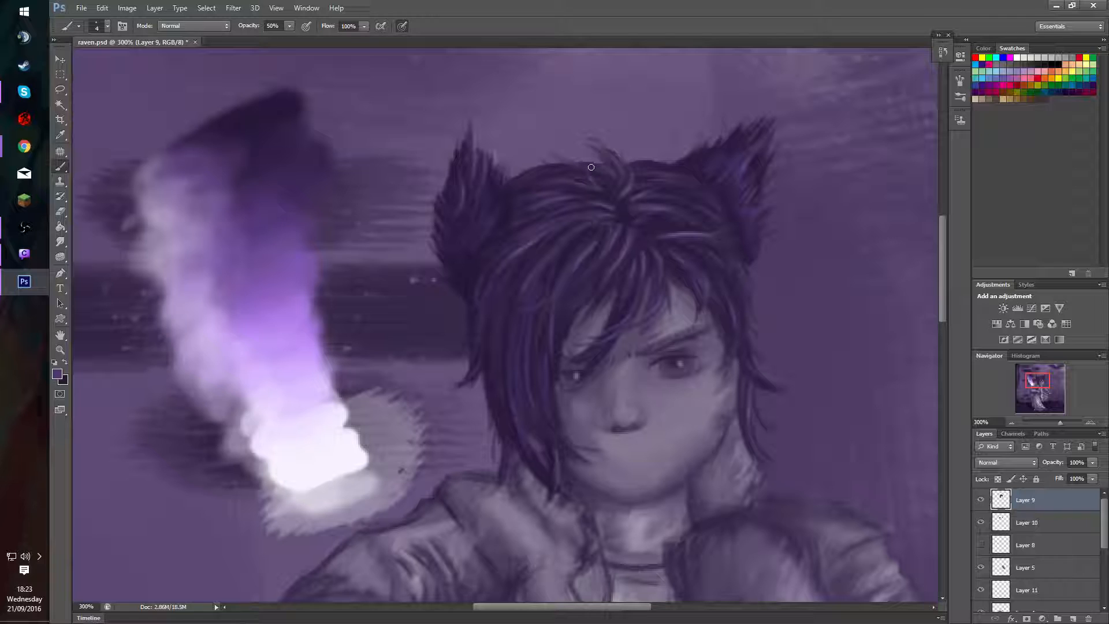
Brush fine 2 px strands of sampled purple into the lower half of the long fringe beside the covered eye.
left_click(286, 286, "alt")
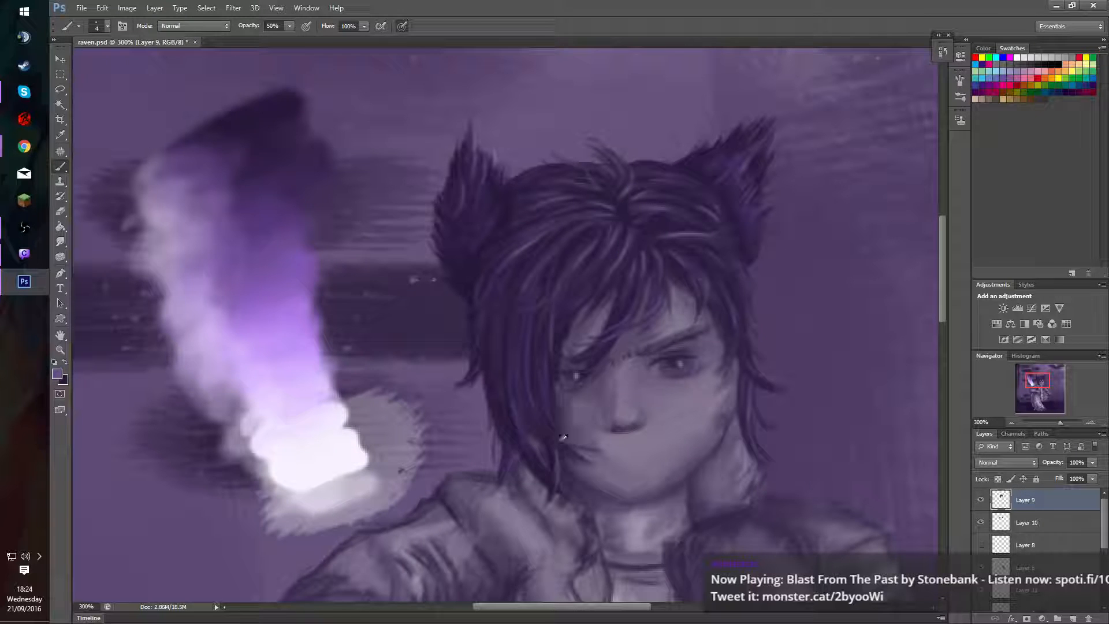
left_click_drag(565, 437, 557, 448, "alt")
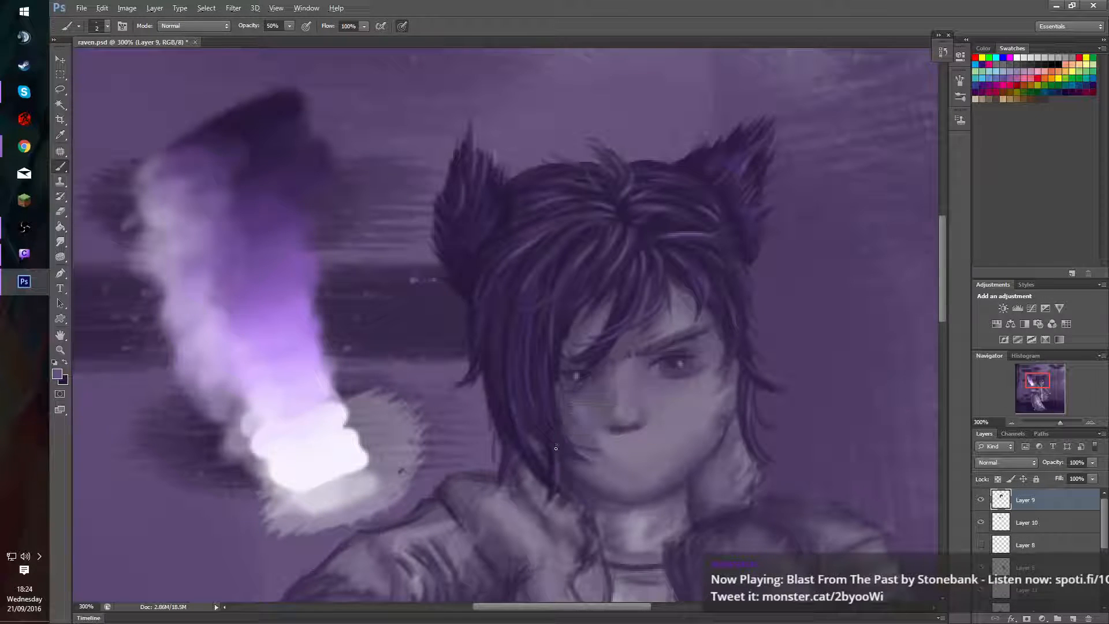
left_click_drag(518, 407, 536, 451)
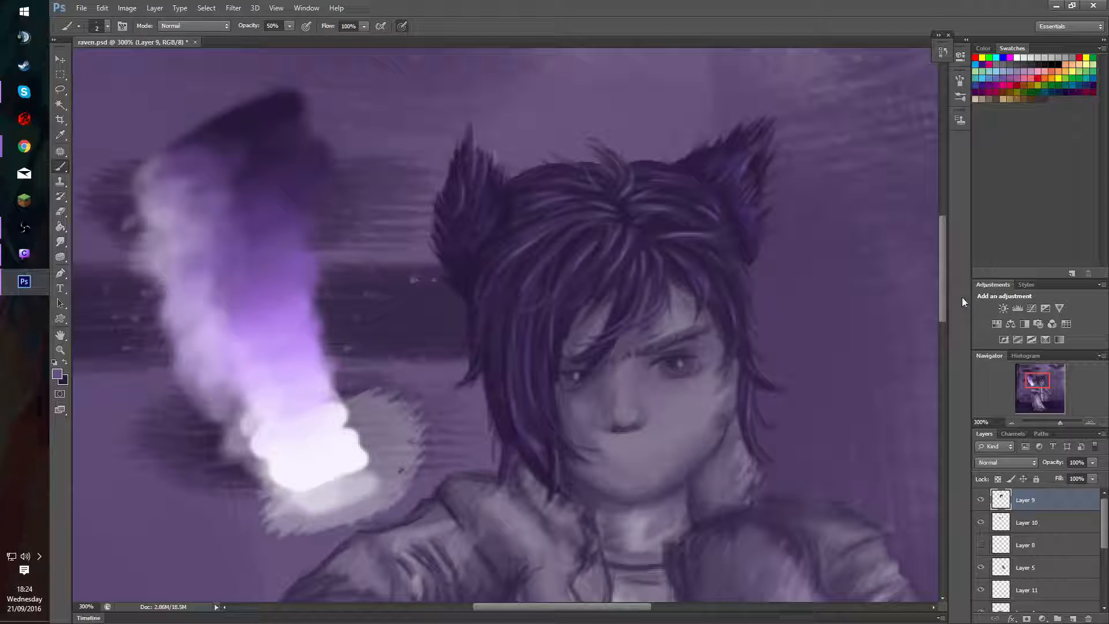
mouse_move(1028, 373)
left_mouse_down()
mouse_move(1040, 398)
mouse_move(1036, 368)
mouse_move(1023, 377)
left_mouse_up()
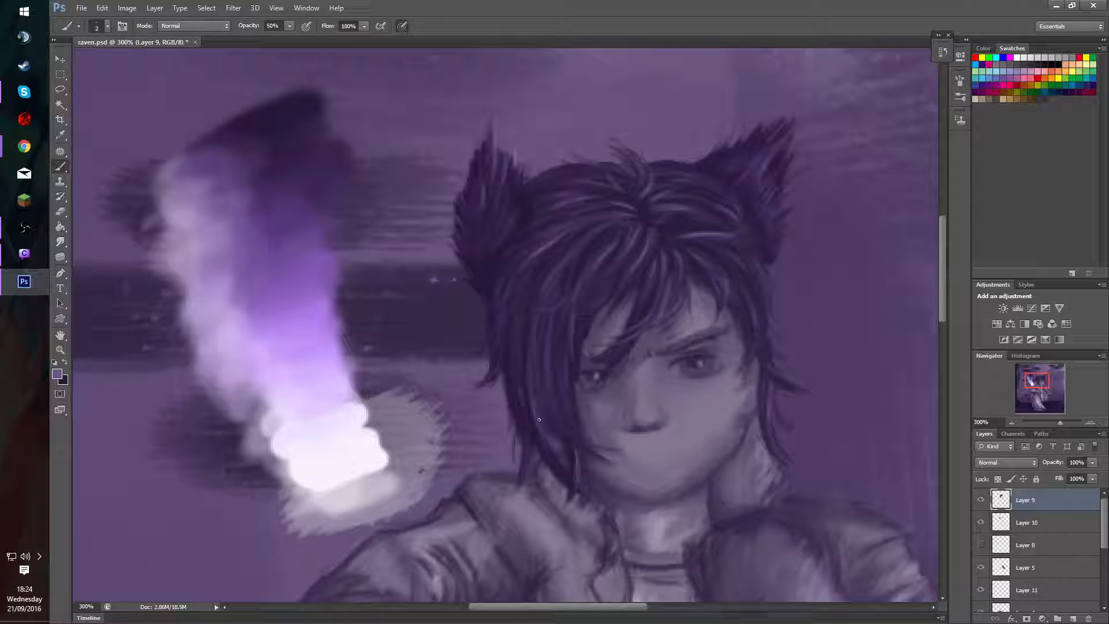
mouse_move(541, 424)
left_mouse_down()
mouse_move(556, 439)
mouse_move(542, 430)
left_mouse_up()
Select Layer 7 from the neck area and toggle its visibility to check which parts of the face it holds.
left_click(701, 508, "ctrl")
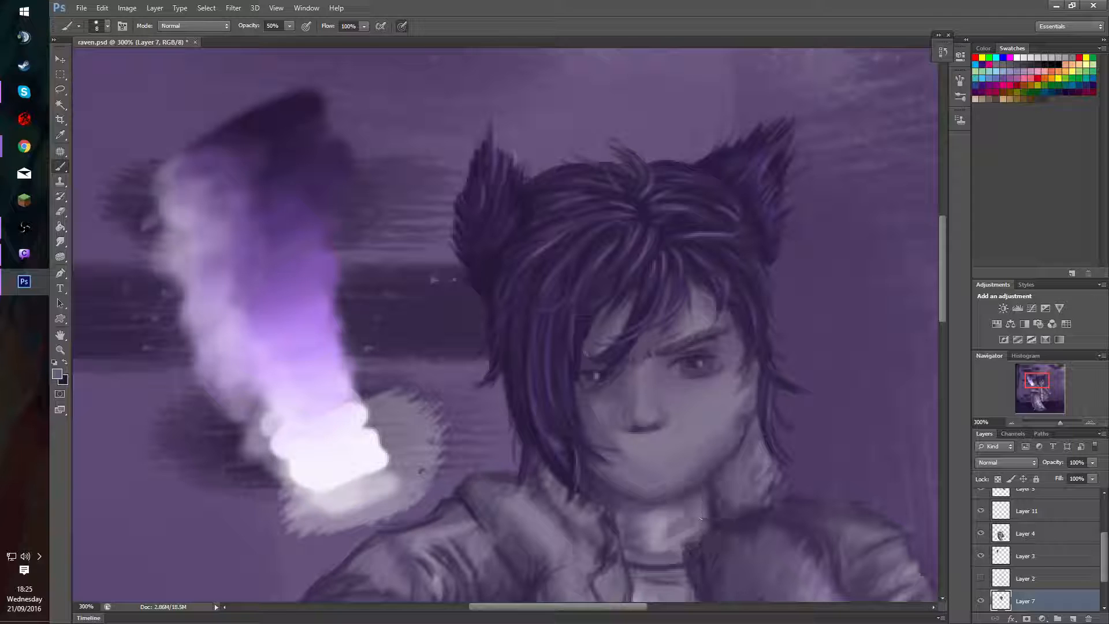
key("alt")
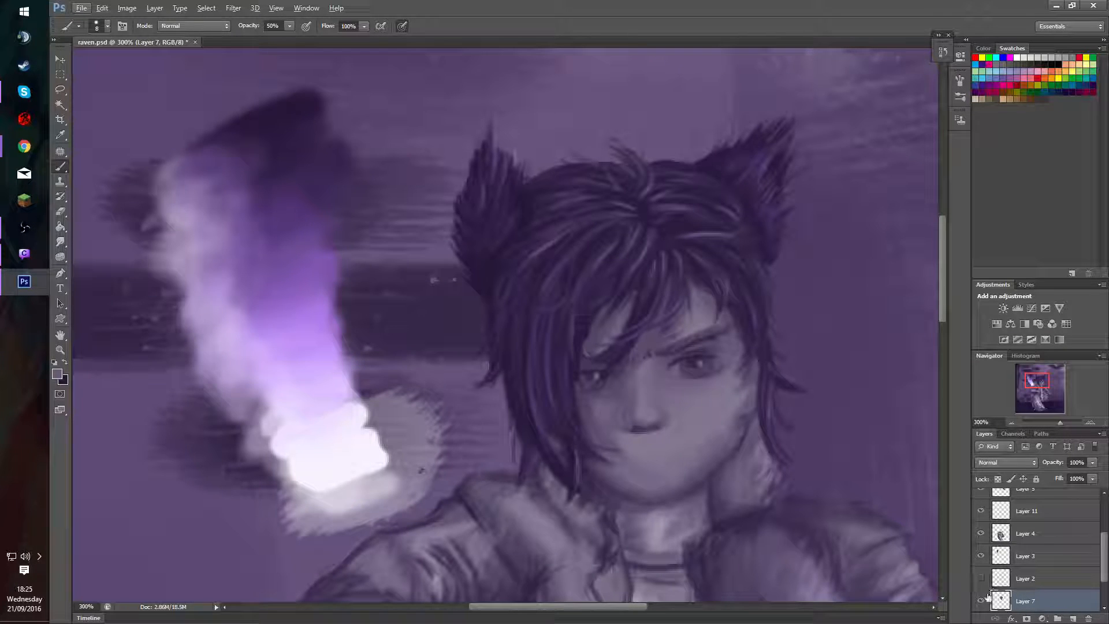
left_click(981, 601)
left_click(981, 600)
left_click(980, 601)
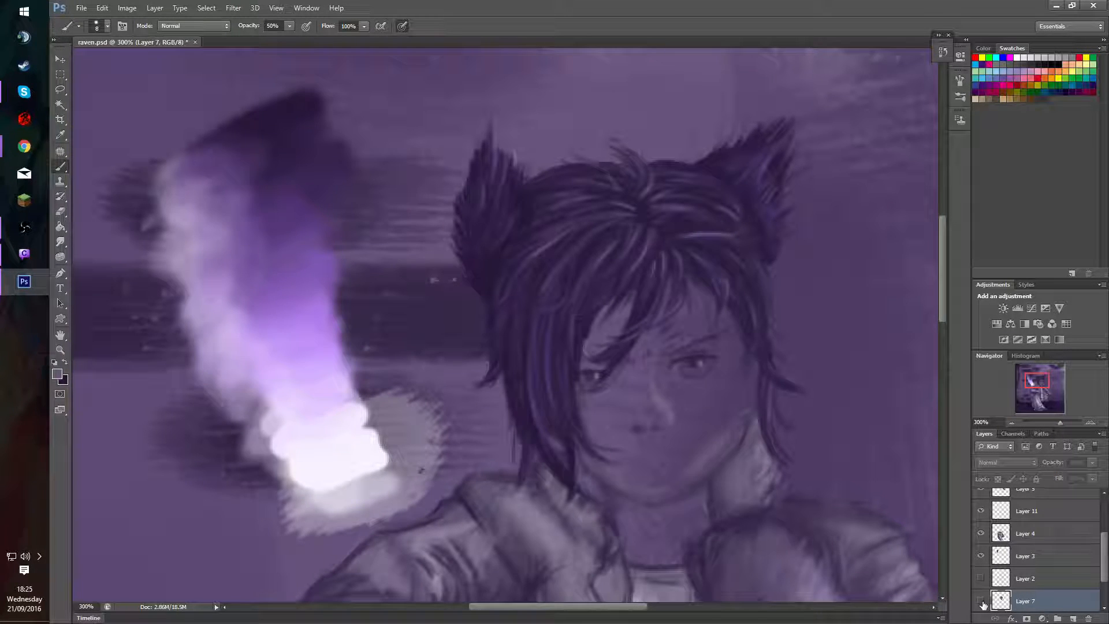
left_click(980, 601)
Select Layer 4 from the collar area and toggle its visibility to check which face and jacket shading it holds.
key("v")
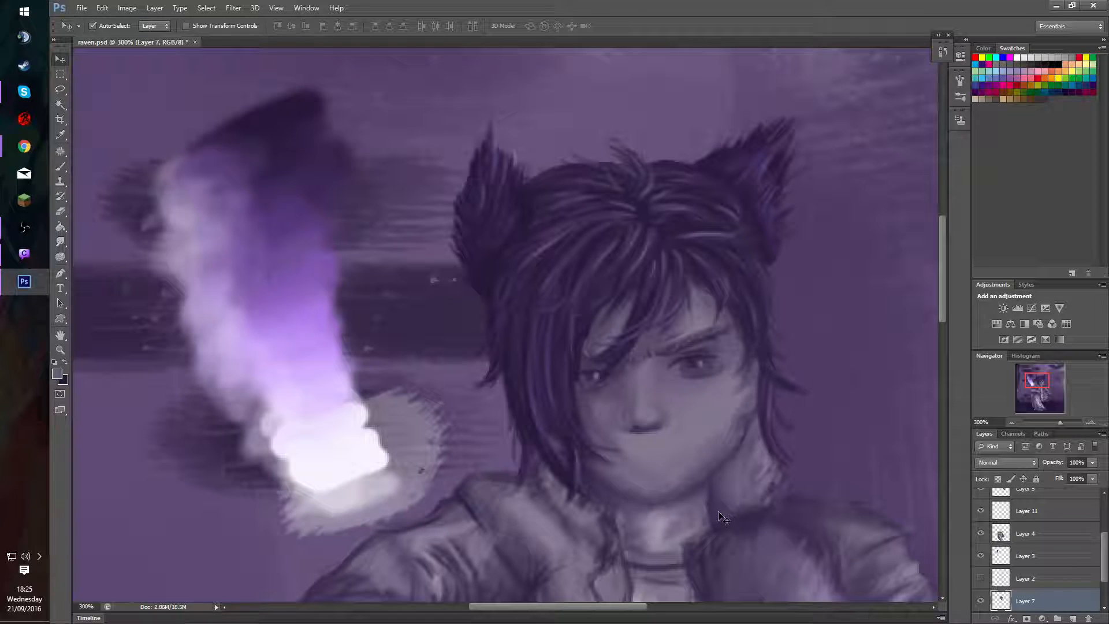
left_click(722, 517)
key("e")
right_click(690, 506, "alt")
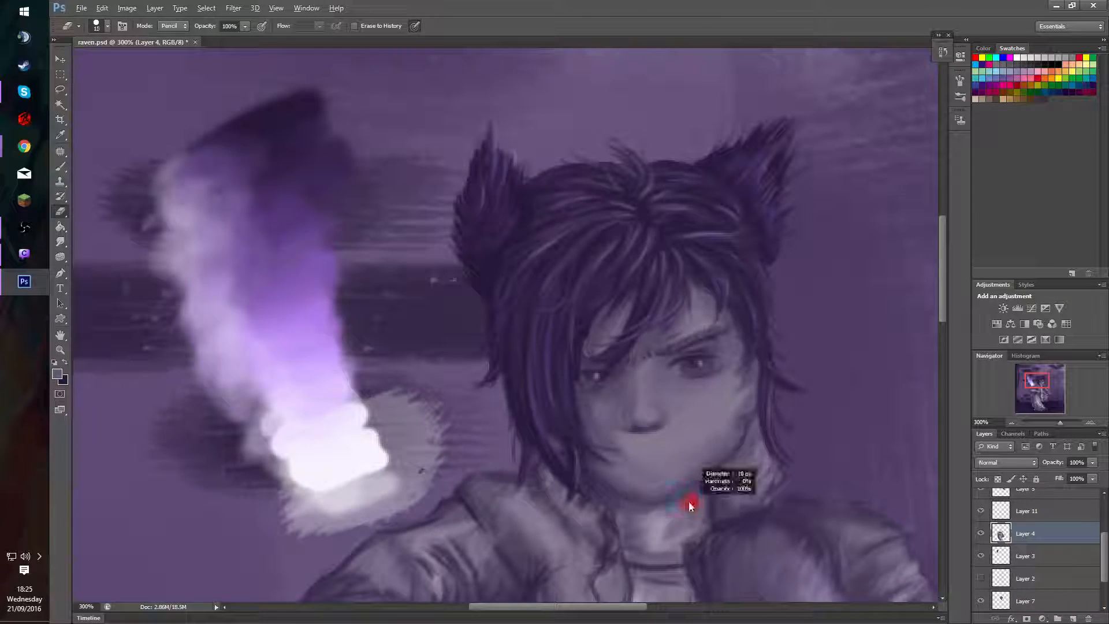
left_click(980, 534)
left_click(980, 534)
left_click(980, 534)
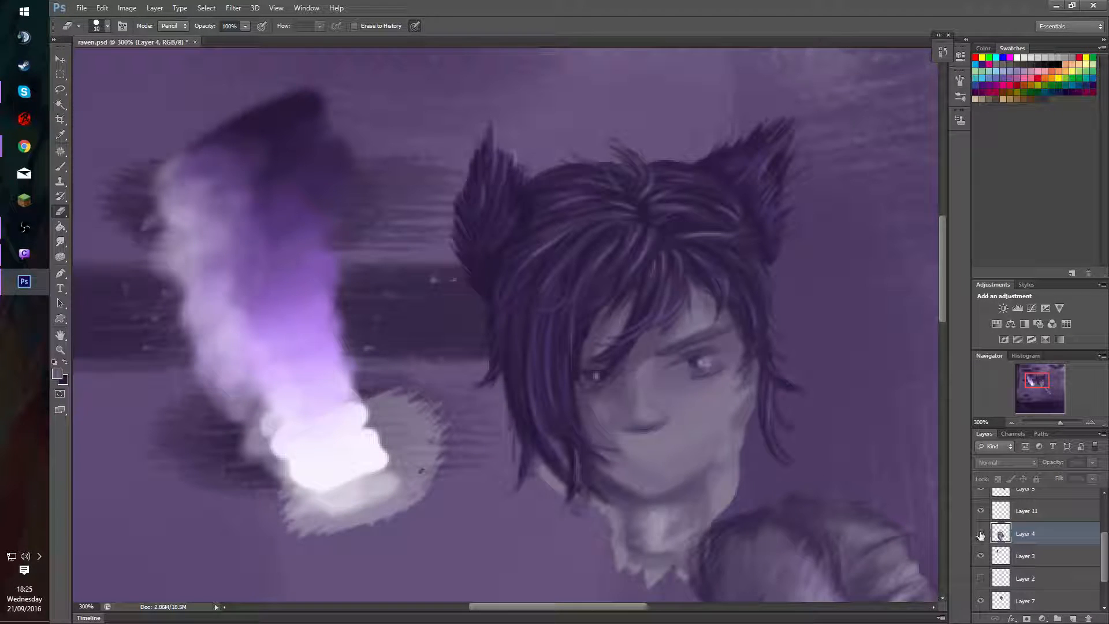
left_click(981, 534)
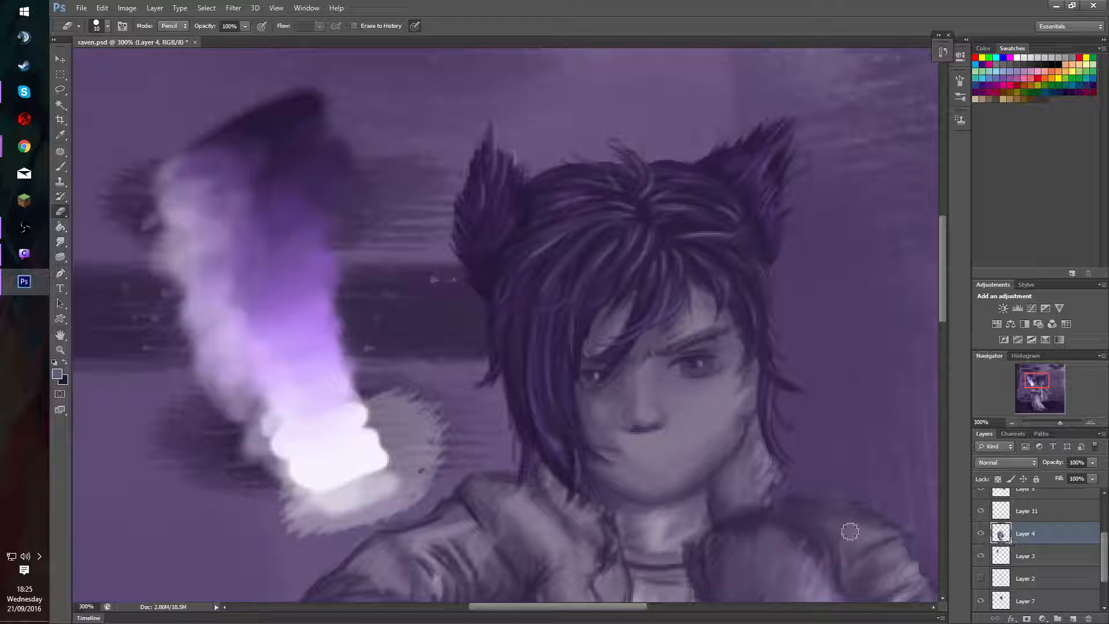
key("b")
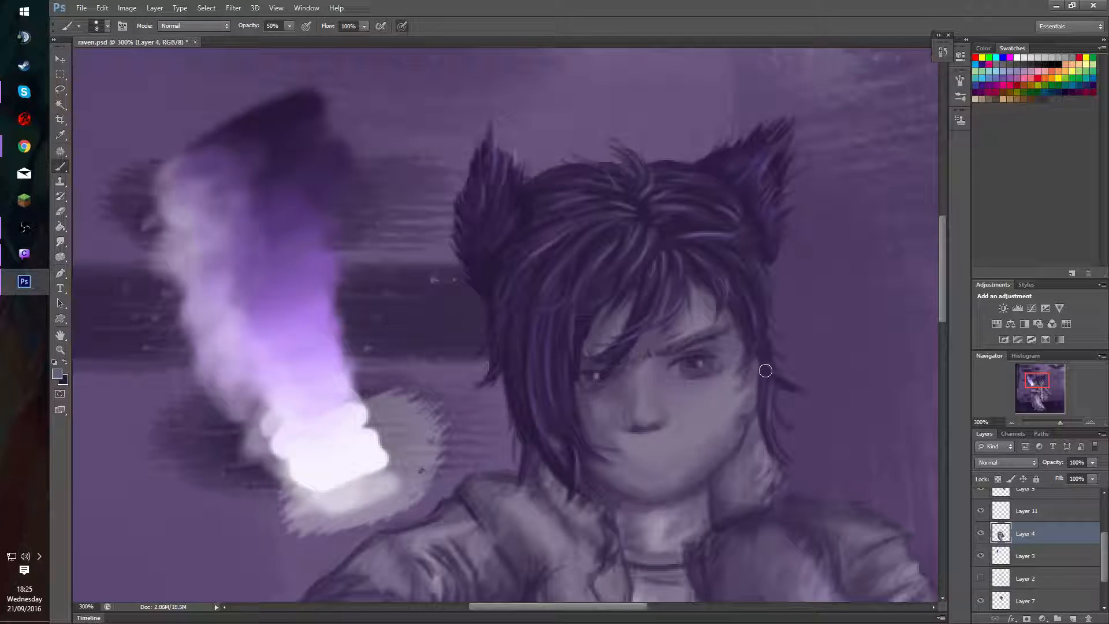
left_click(981, 534)
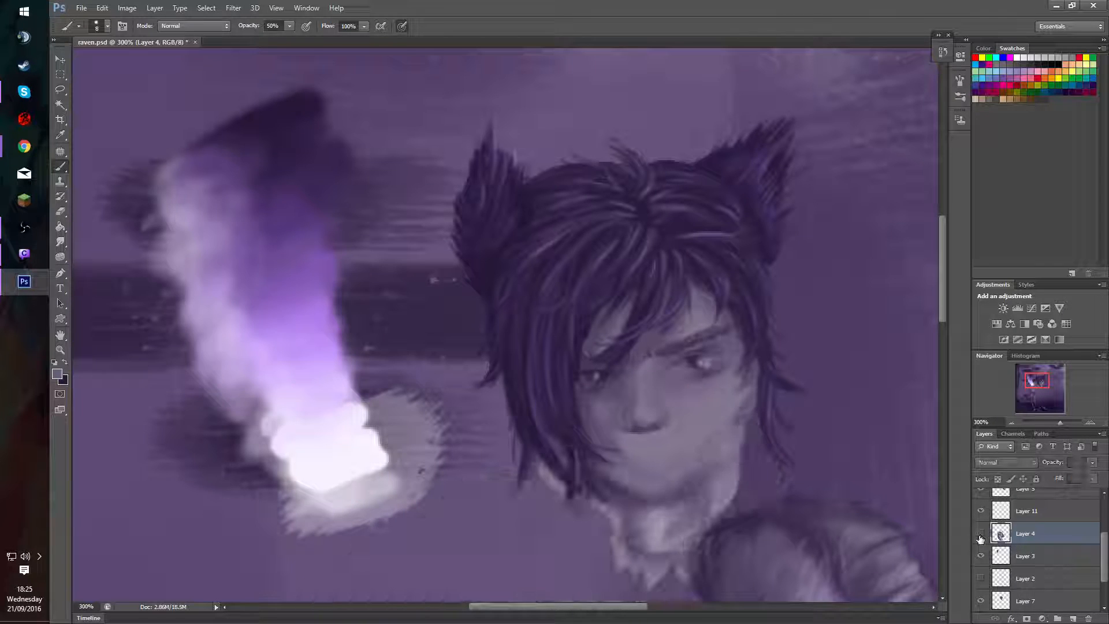
left_click(981, 533)
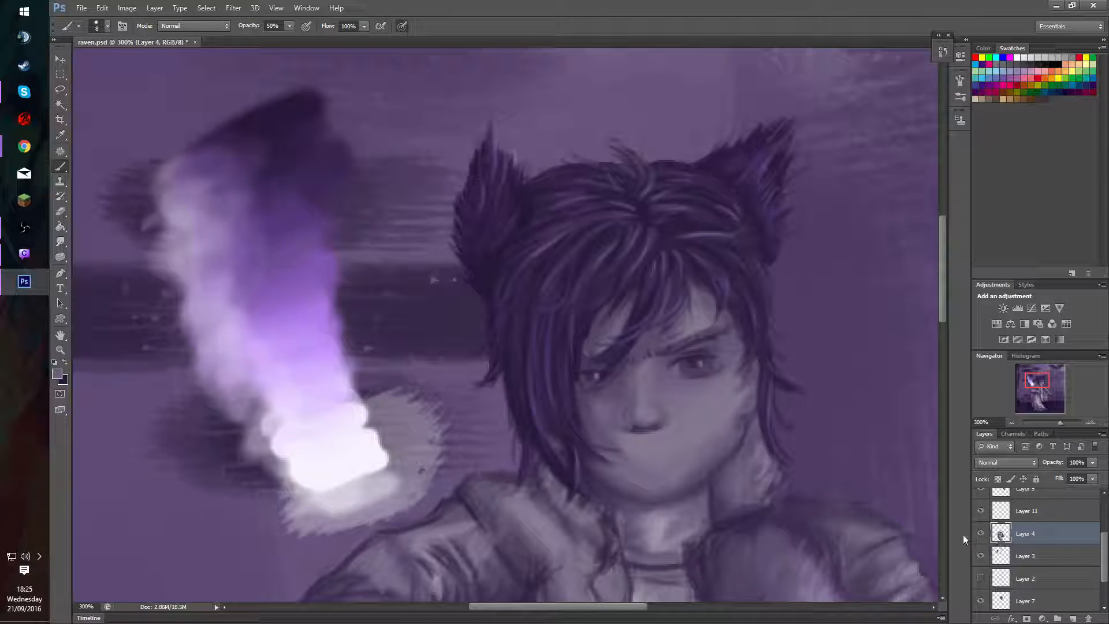
Touch up the edge of the cheek and jaw beside the side hair on Layer 4 with short brush dabs.
mouse_move(755, 421)
left_mouse_down()
mouse_move(737, 436)
mouse_move(749, 422)
left_mouse_up()
left_click(737, 432, "alt")
right_click(745, 424, "alt")
left_click(751, 428, "alt")
left_click(761, 422, "alt")
Return to the hair's Layer 9 and pick up purple from the strands above the fringe with the Brush.
key("v")
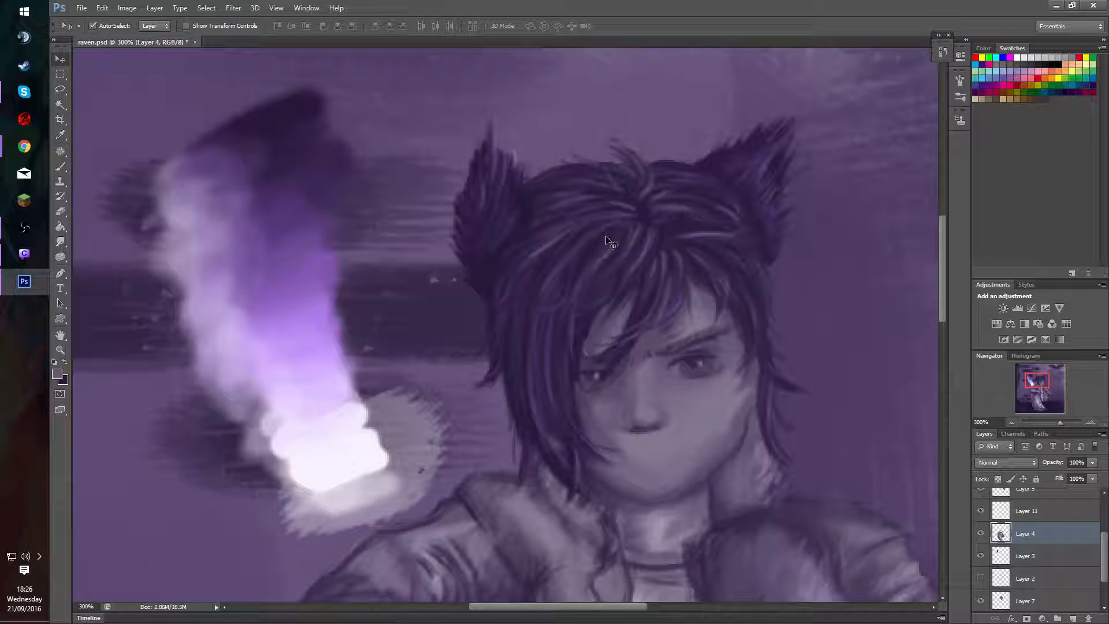
left_click(615, 219)
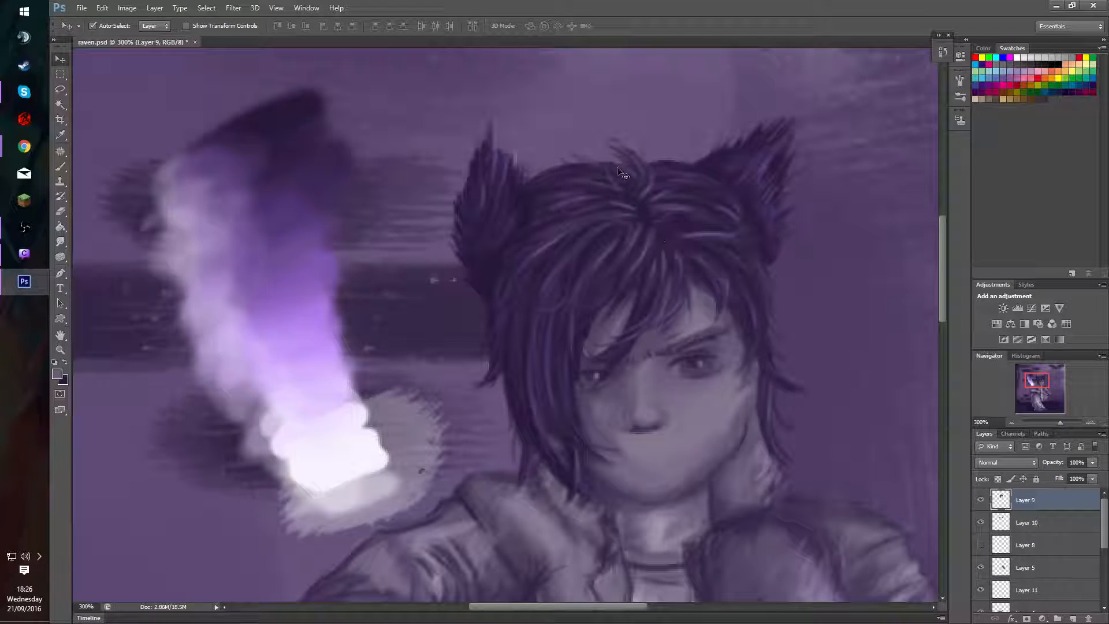
key("b")
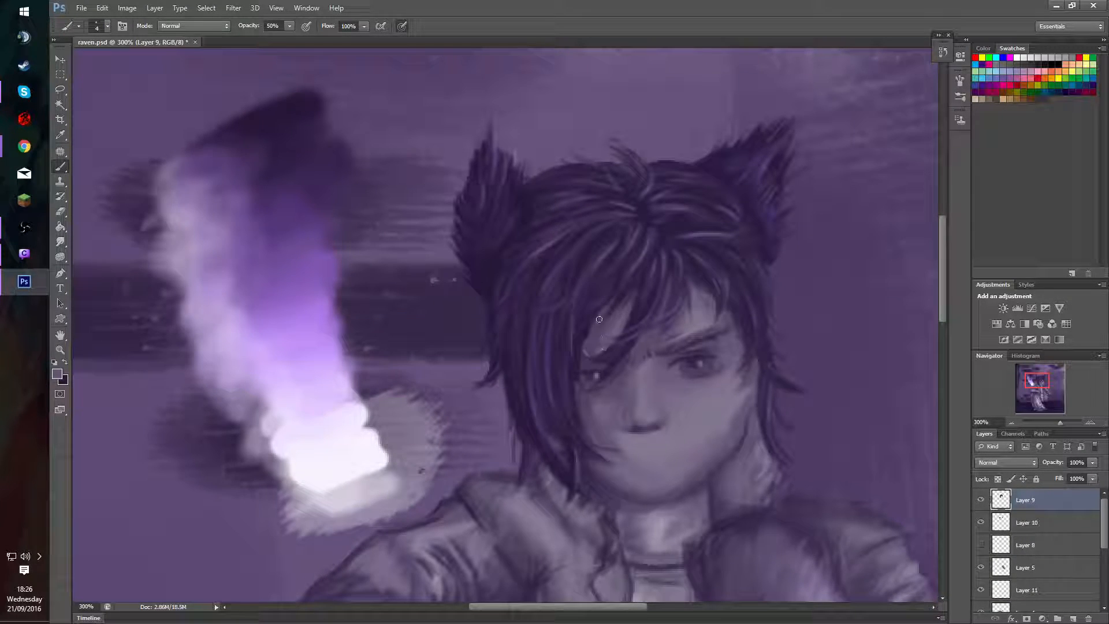
left_click(607, 254, "alt")
left_click(609, 251, "alt")
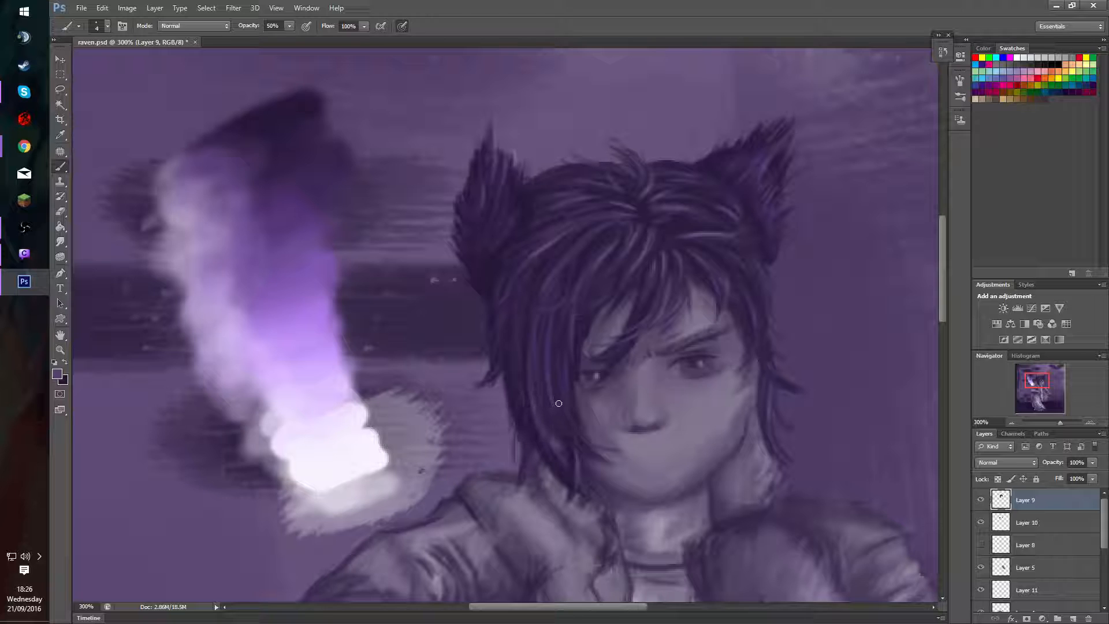
Add light purple highlights sampled from the painted palette to the long fringe and the strands over the brow at 30% opacity.
left_click(305, 324, "alt")
key("3")
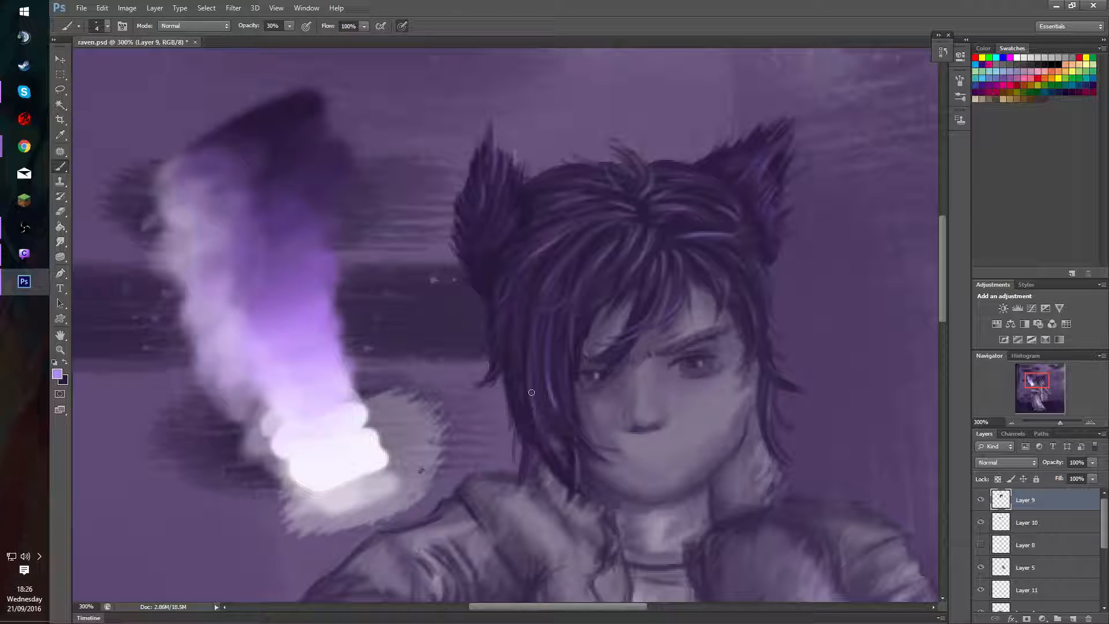
left_click_drag(531, 391, 550, 438)
left_click_drag(621, 324, 622, 324)
left_click(616, 324, "alt")
left_click(301, 315, "alt")
left_click(587, 310, "alt")
left_click_drag(1038, 375, 1042, 374)
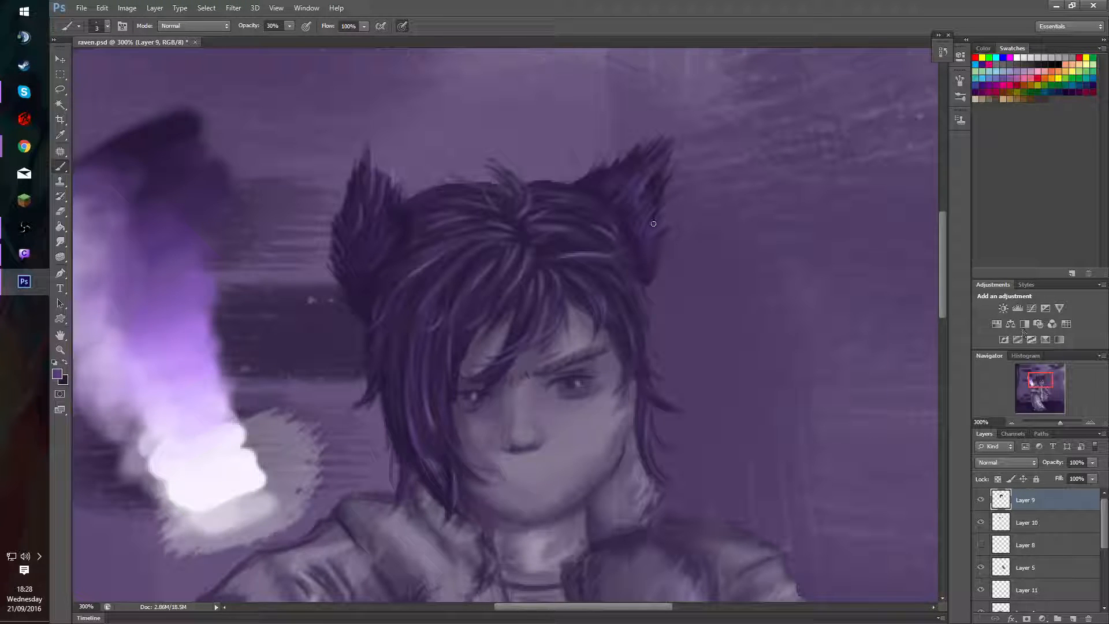
left_click(82, 7)
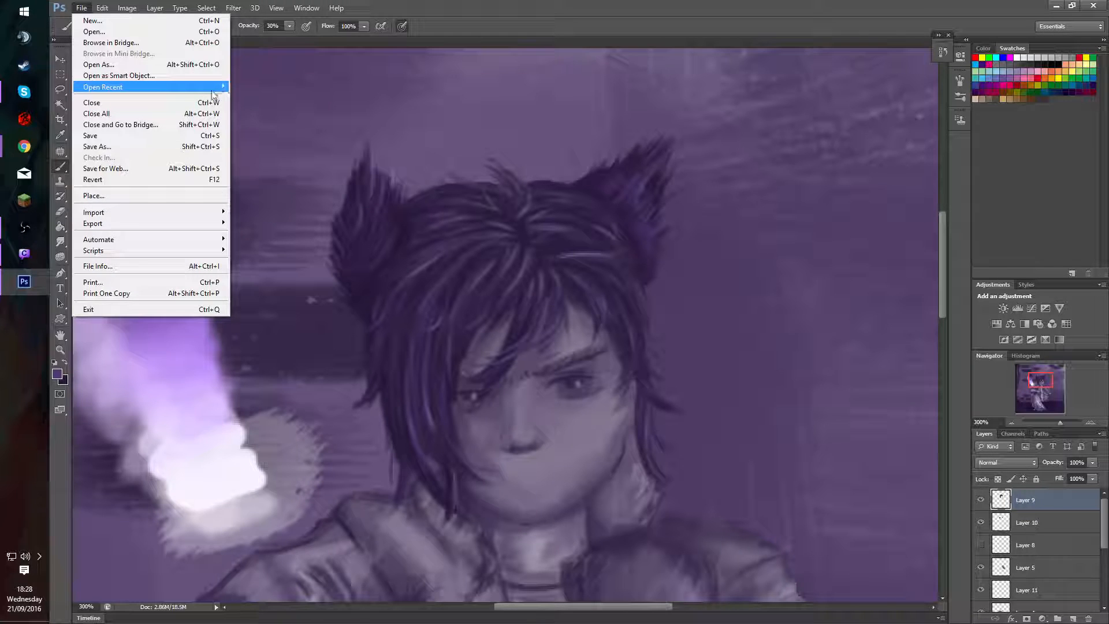
mouse_move(214, 91)
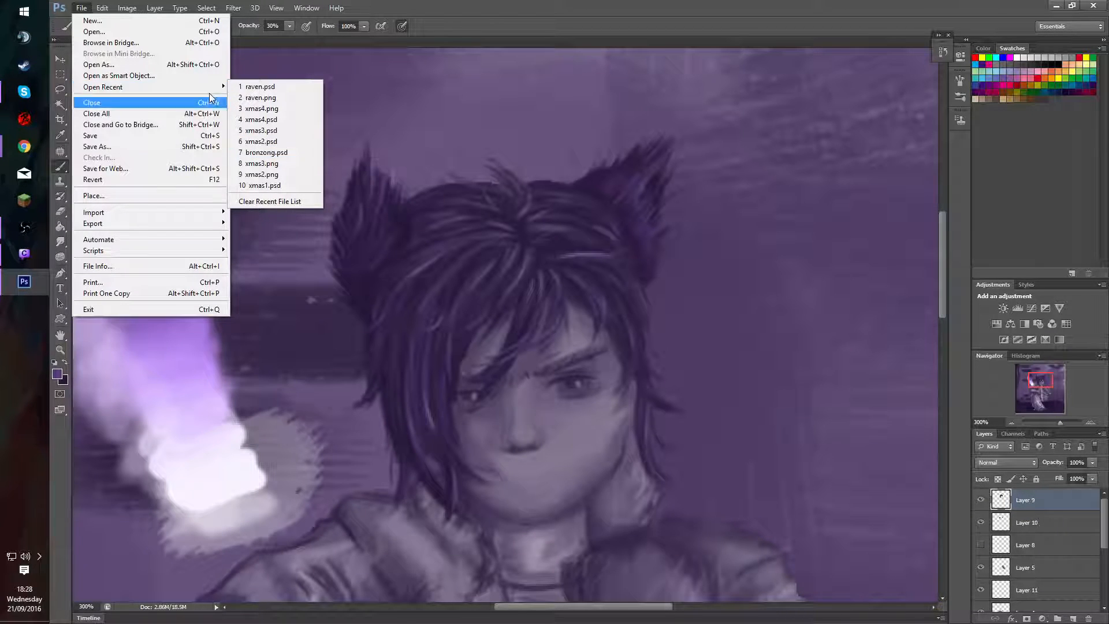
left_click(193, 64)
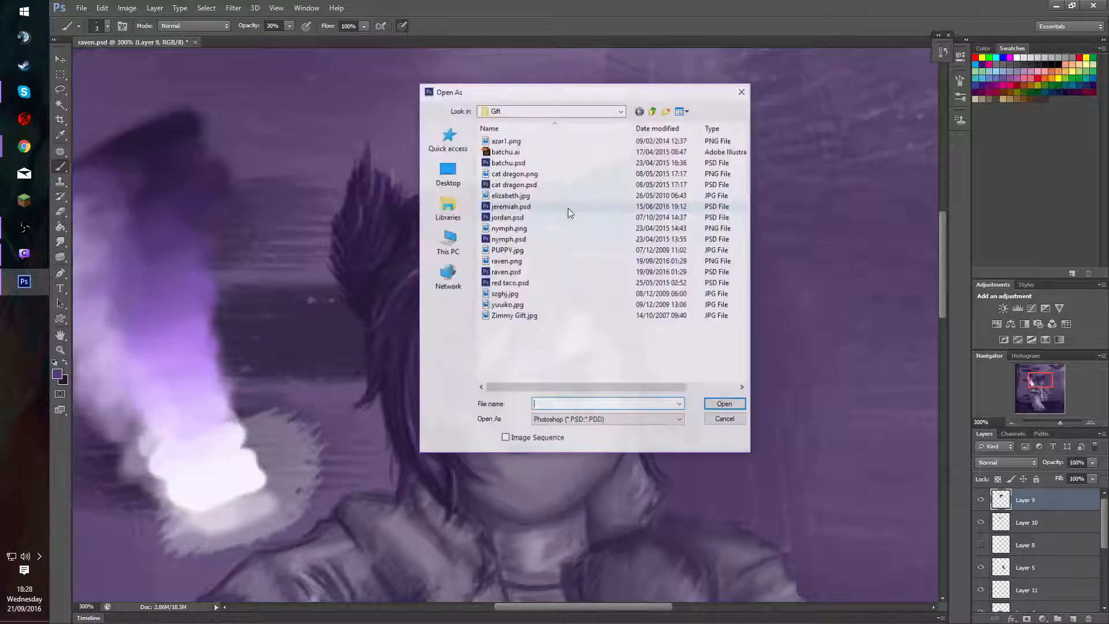
left_click(726, 420)
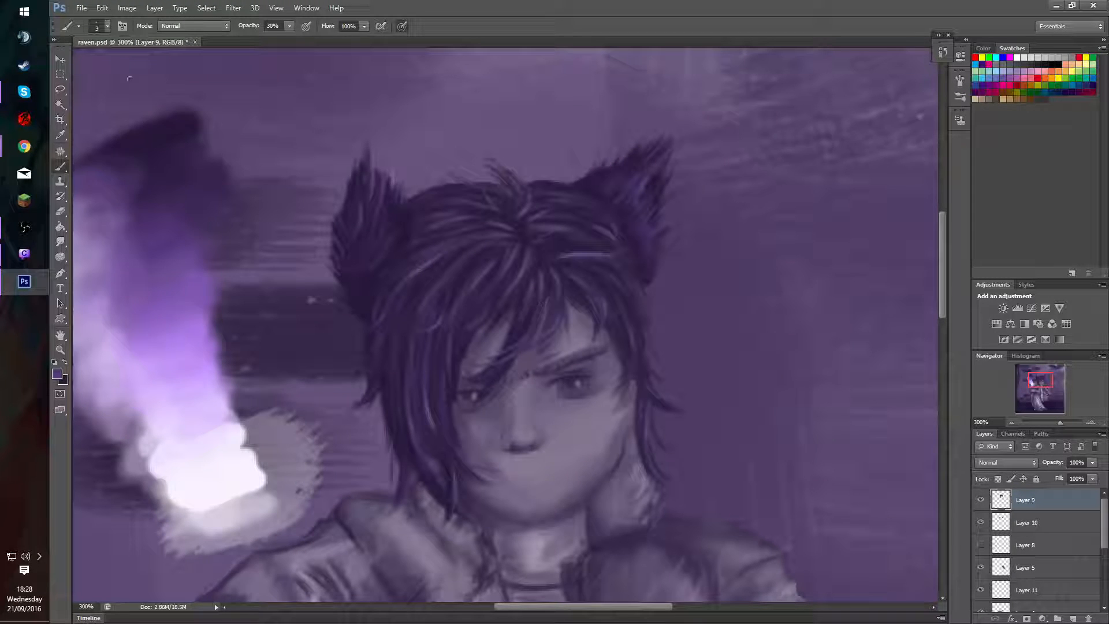
Open jeremiah.psd from the Gift folder.
left_click(81, 8)
left_click(104, 26)
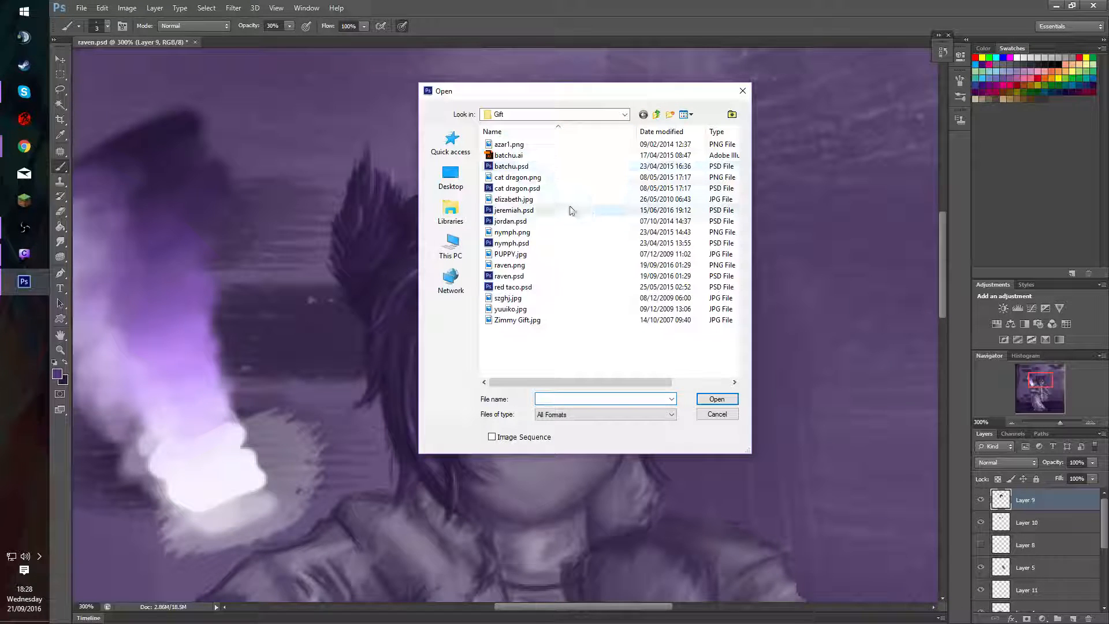
key("Escape")
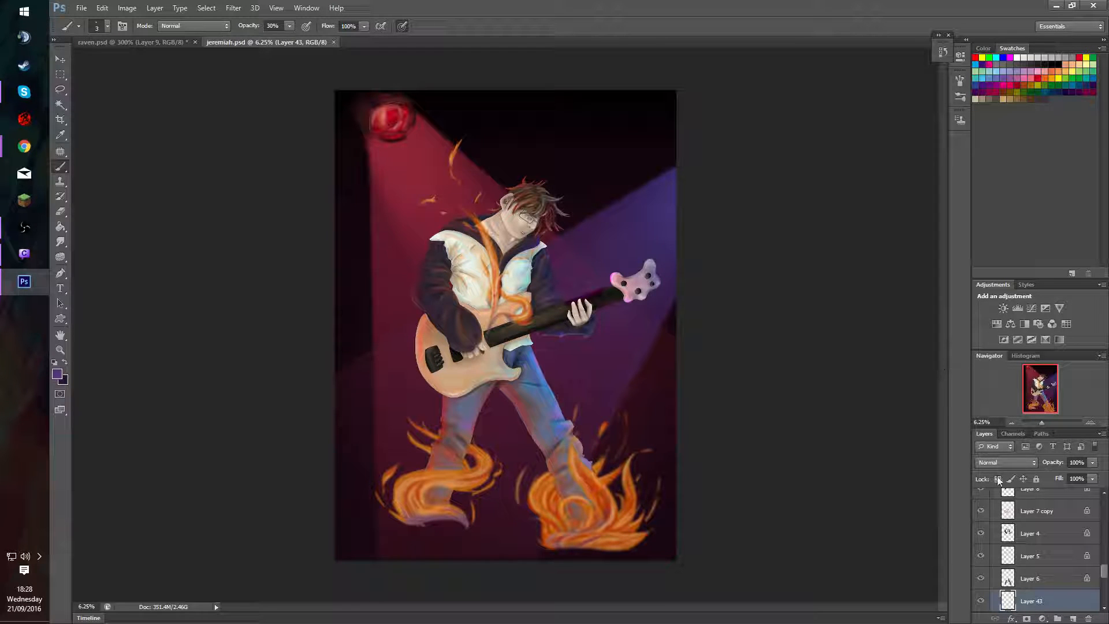
Look through the guitarist painting's layer stack and toggle Layer 33's visibility to check its content.
scroll(1102, 575, "down", 2)
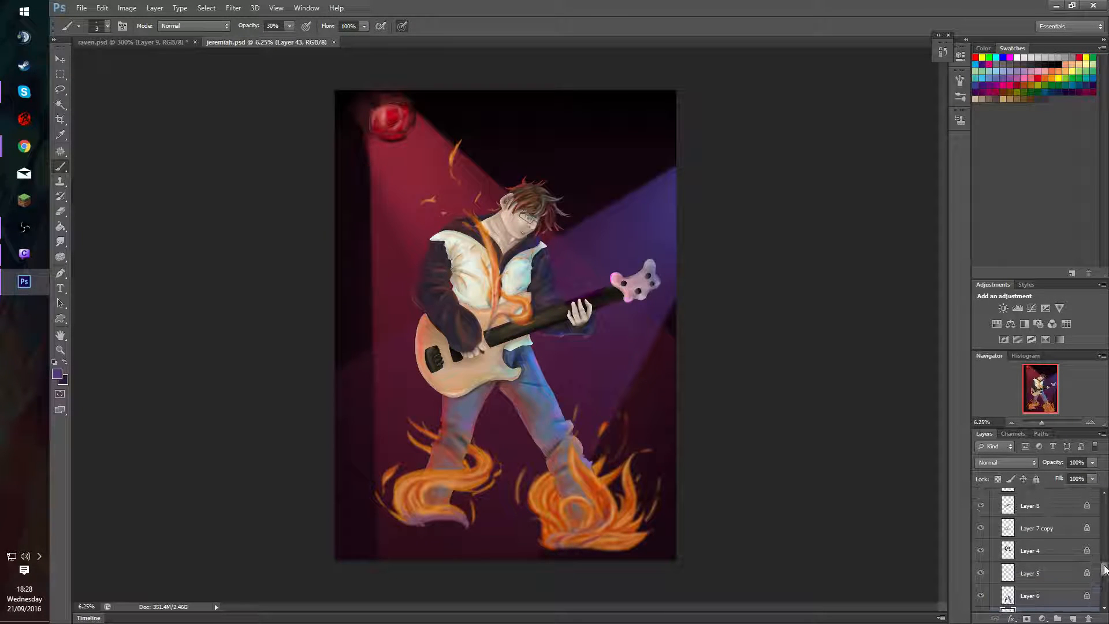
scroll(1102, 575, "down", 10)
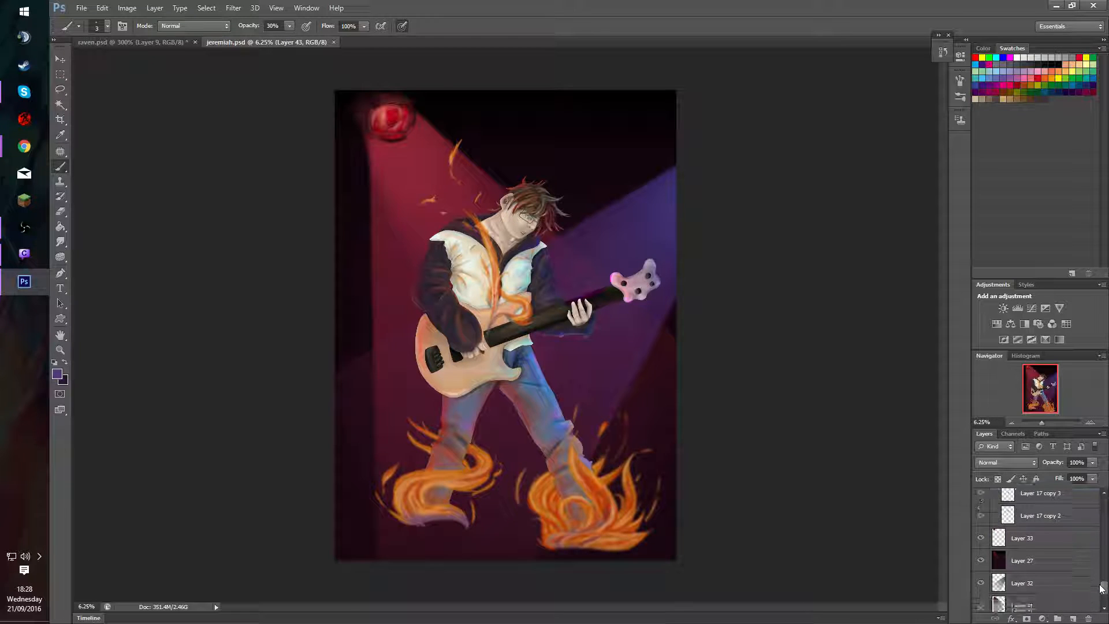
scroll(997, 542, "up", 3)
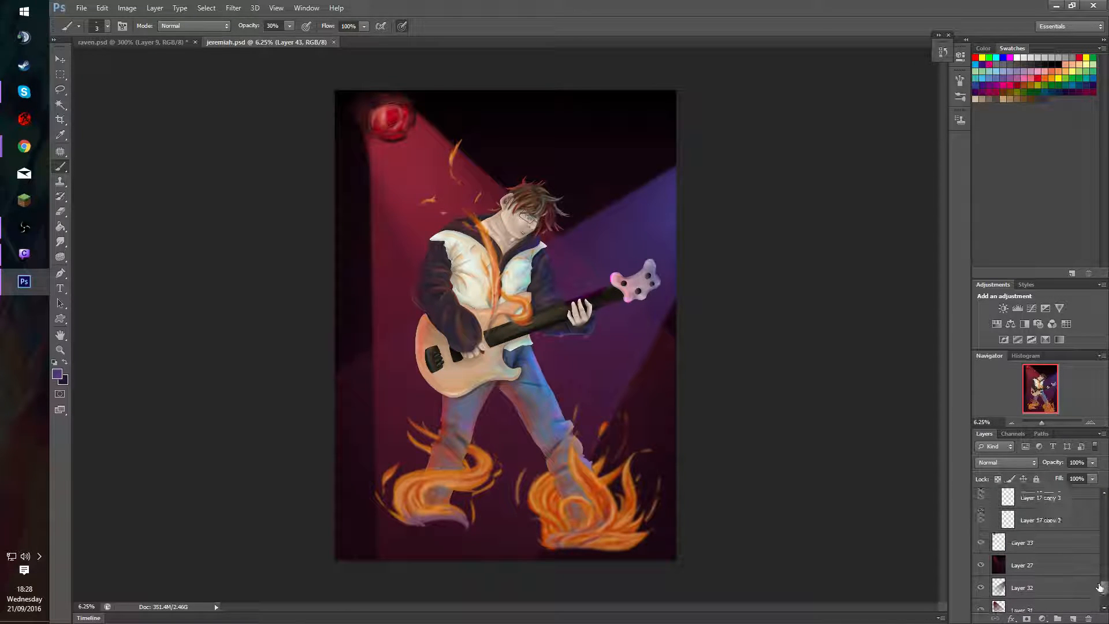
left_click(981, 540)
left_click(981, 540)
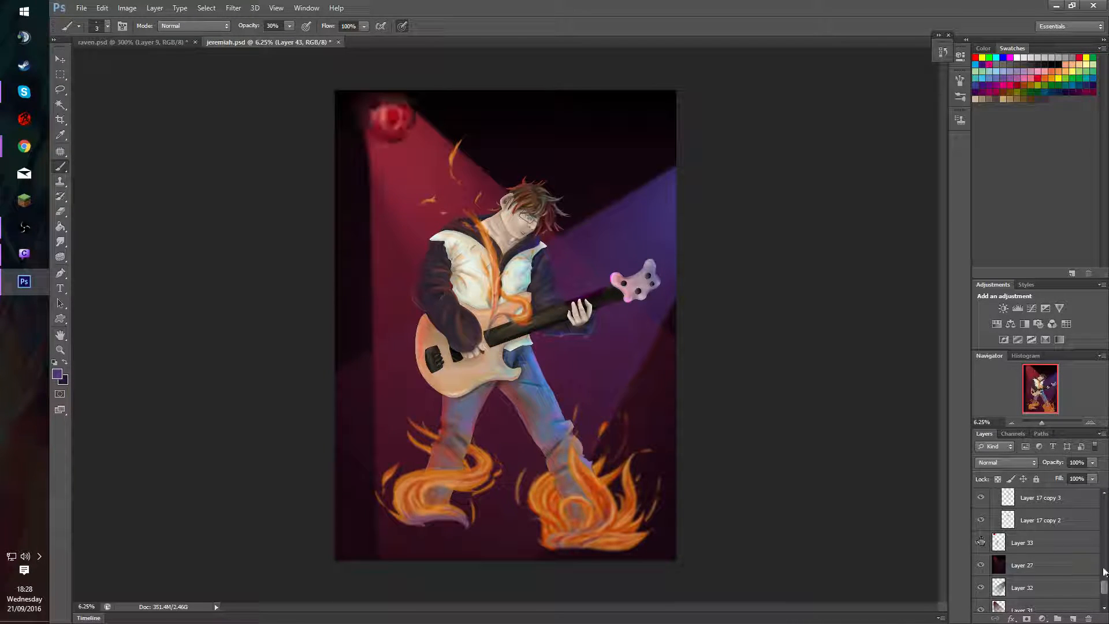
Show the swatch layer in the Sketch group and move its colour dabs down over the guitarist's legs.
left_click_drag(1102, 574, 1103, 504)
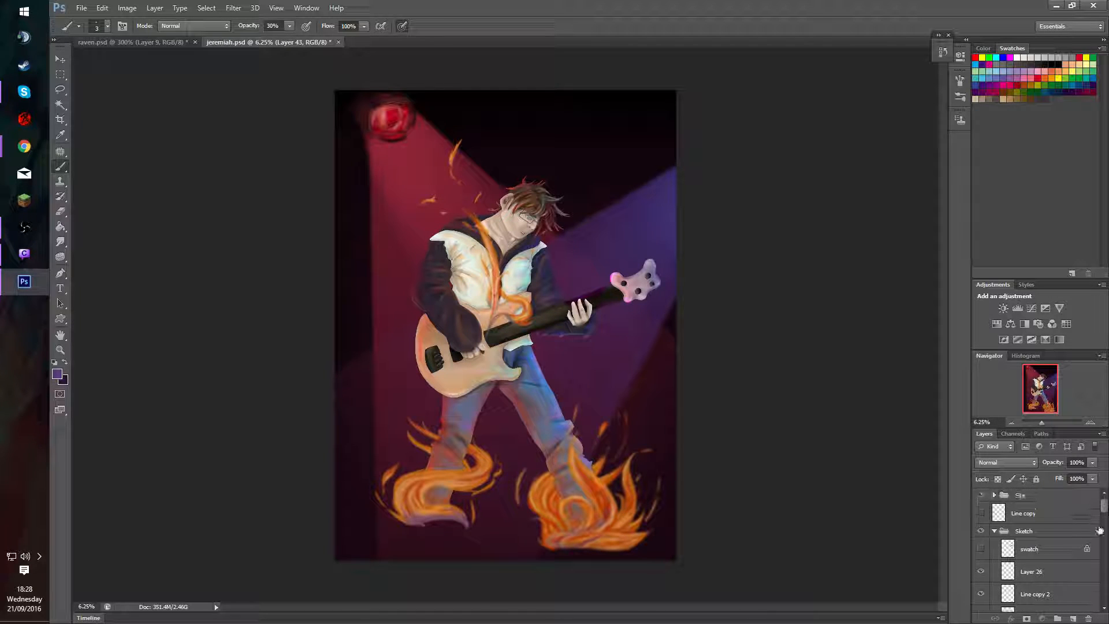
left_click(981, 548)
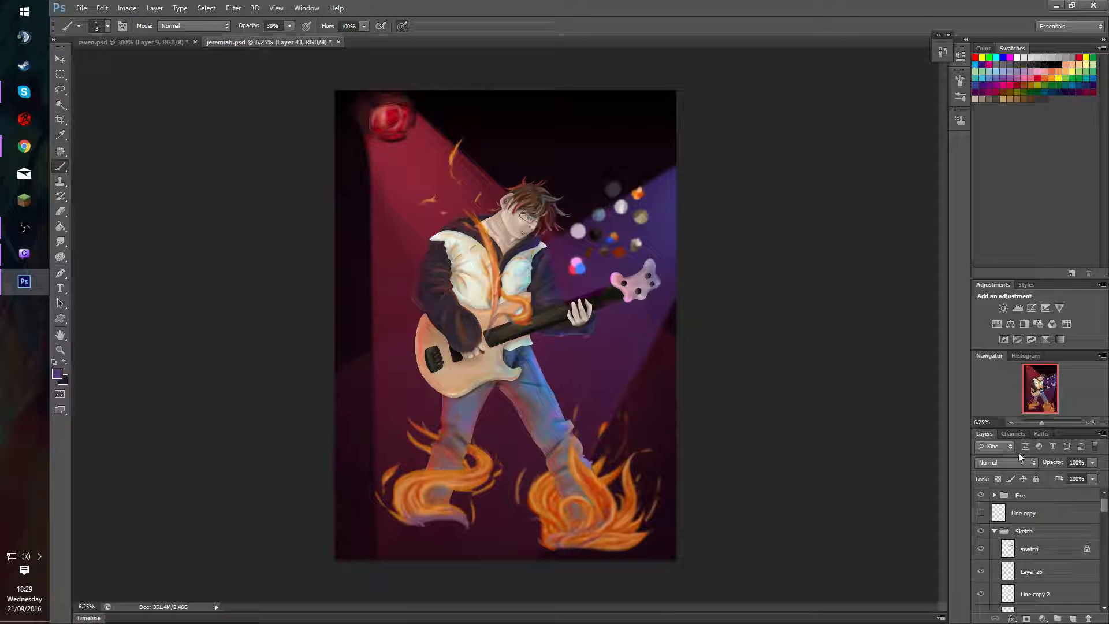
left_click(981, 548)
left_click(981, 548)
left_click(979, 548)
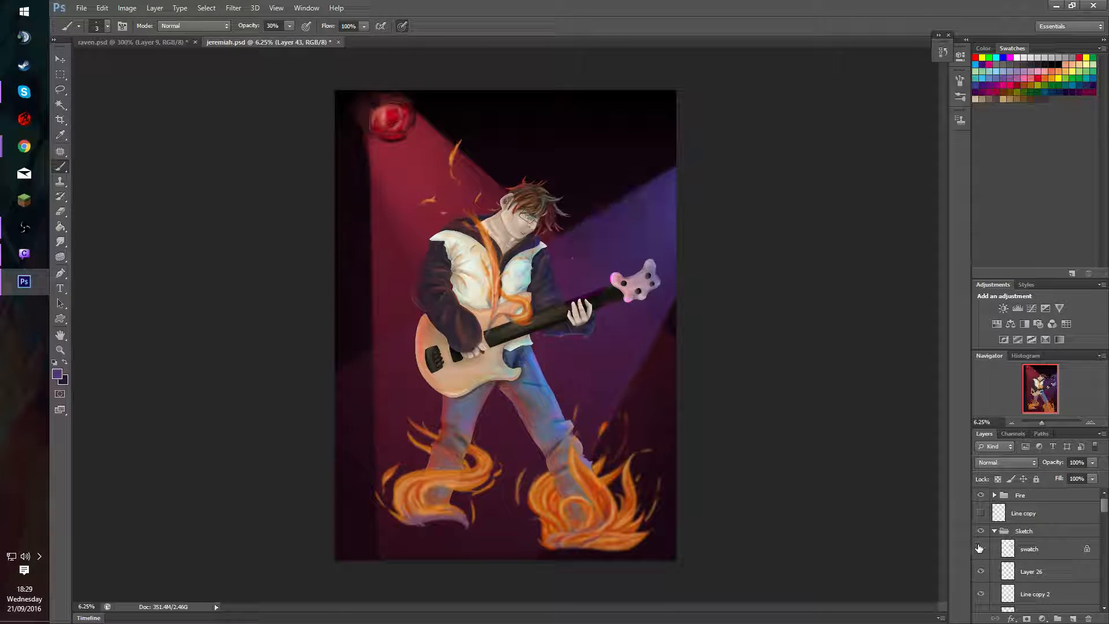
left_click(981, 548)
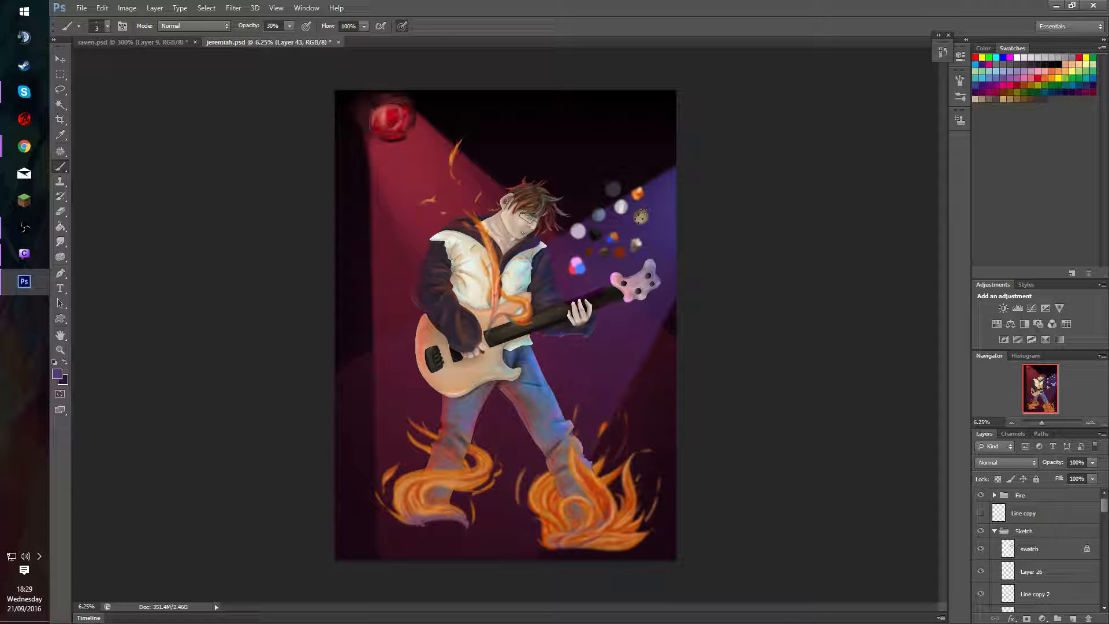
key("v")
mouse_move(646, 216)
left_mouse_down()
mouse_move(612, 263)
mouse_move(477, 373)
mouse_move(523, 384)
mouse_move(639, 309)
mouse_move(601, 369)
mouse_move(622, 362)
mouse_move(598, 365)
left_mouse_up()
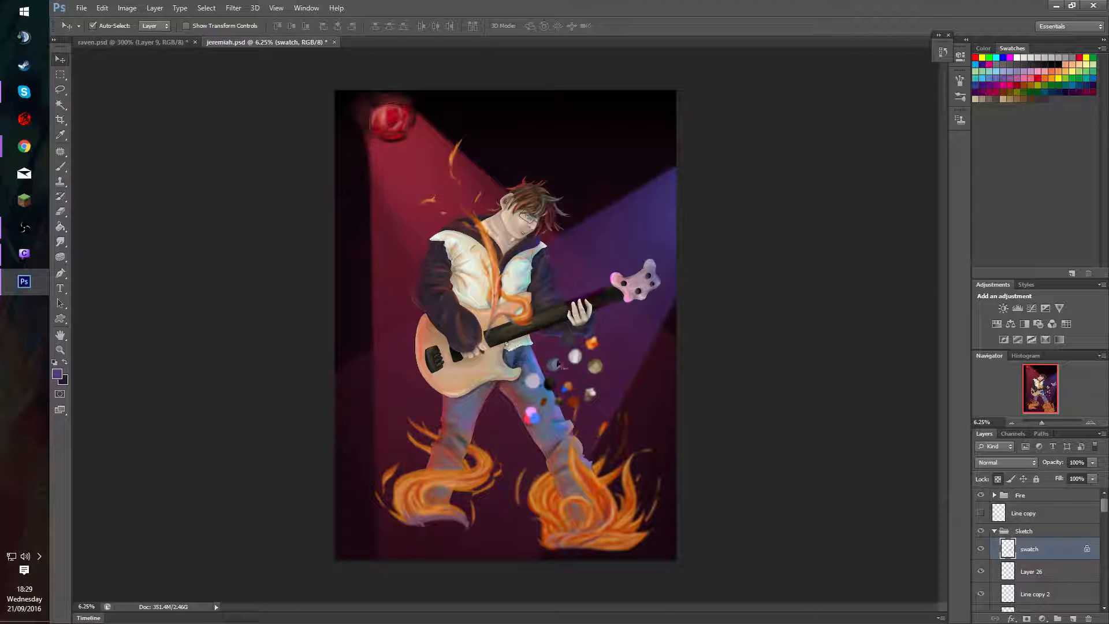
Try to rotate the swatch layer's colour dabs beside the guitarist's legs with Free Transform.
key("ctrl+t")
left_click_drag(632, 331, 626, 422)
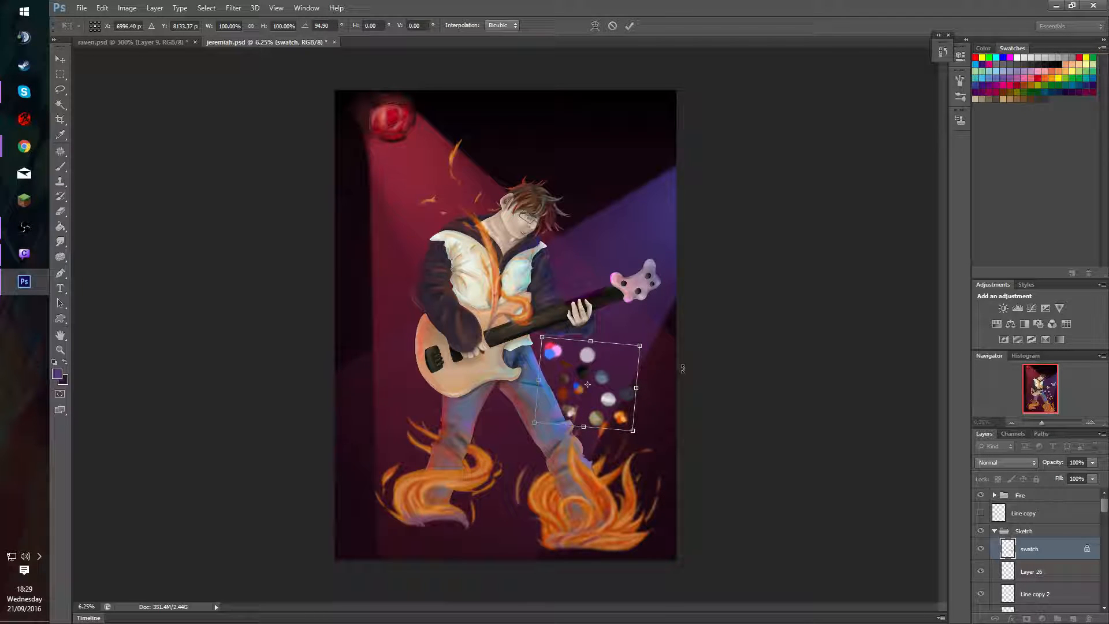
key("Return")
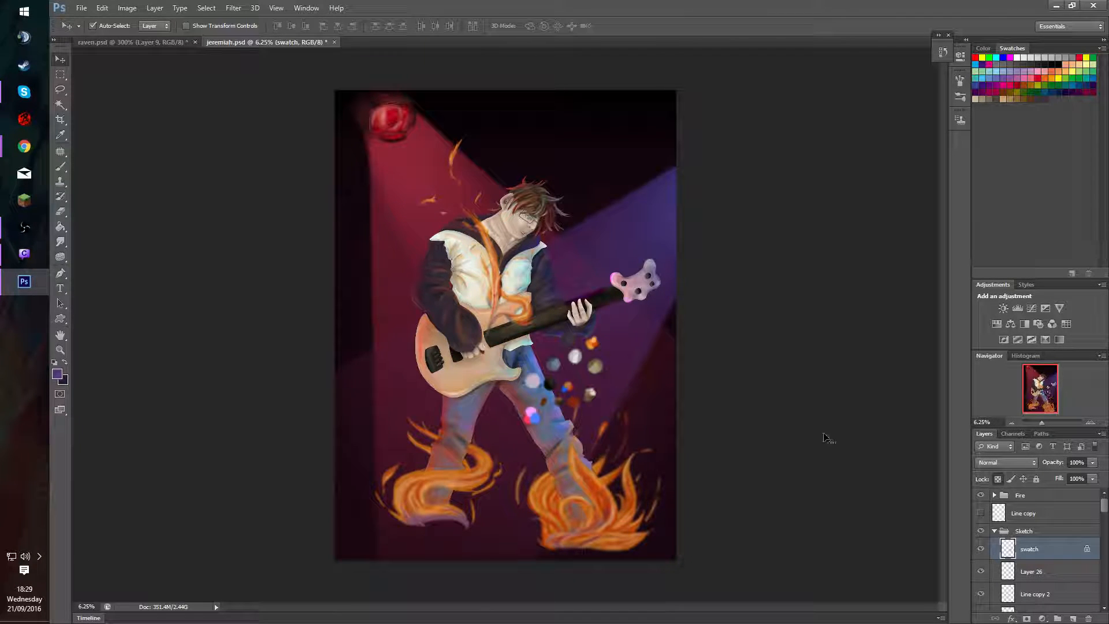
Close jeremiah.psd and return to raven.psd.
left_click(337, 51)
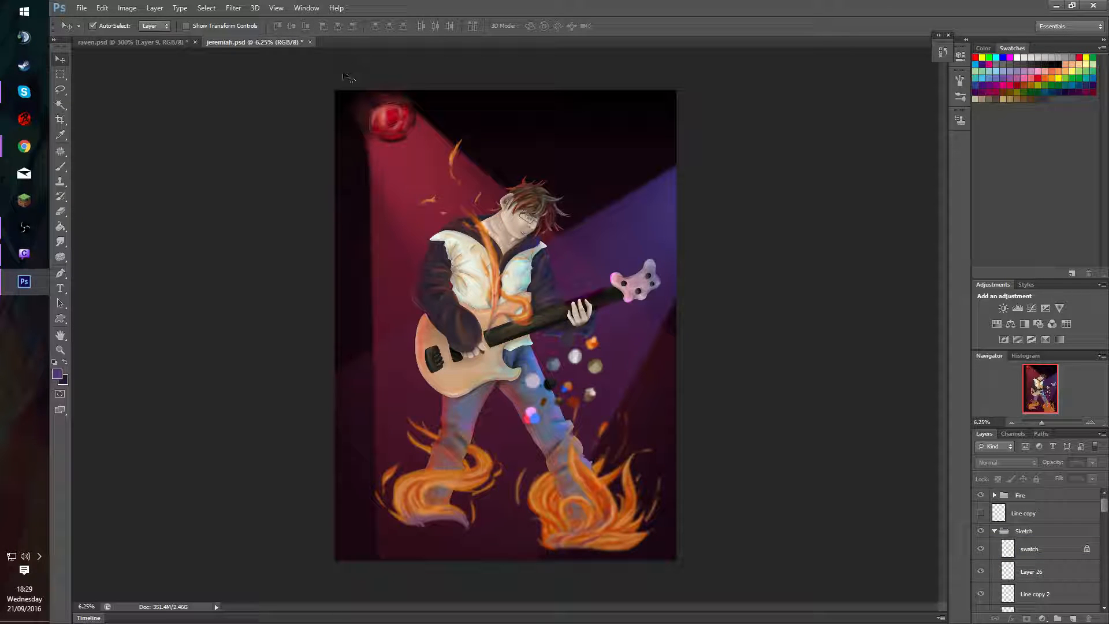
left_click(310, 42)
left_click(636, 236)
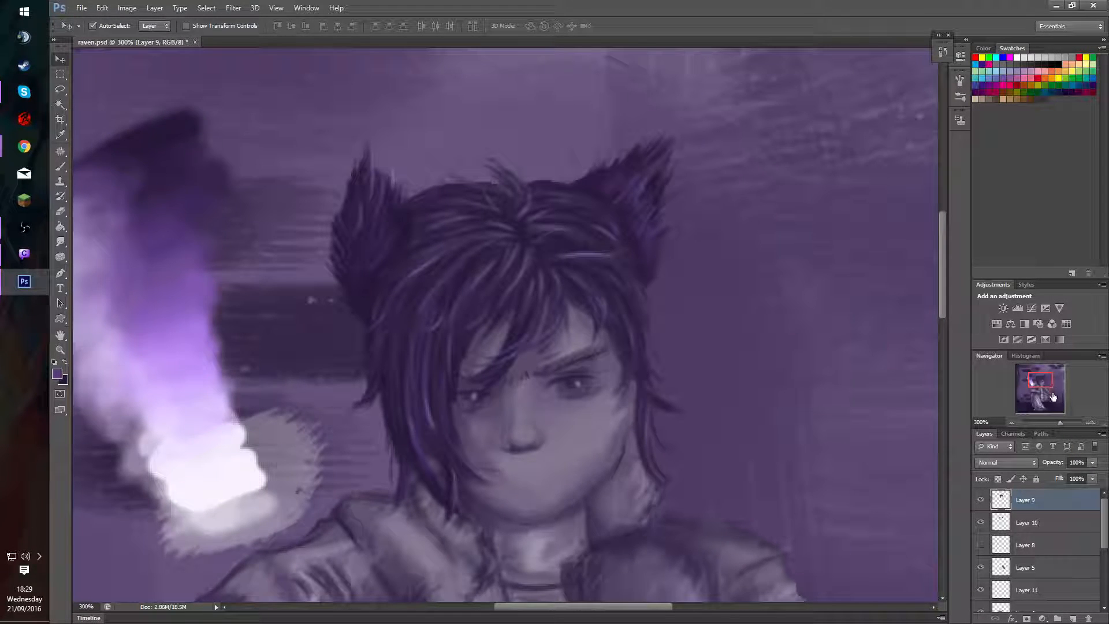
Try deleting the hidden Layer 8 and undo the deletion.
left_click_drag(1049, 390, 1047, 382)
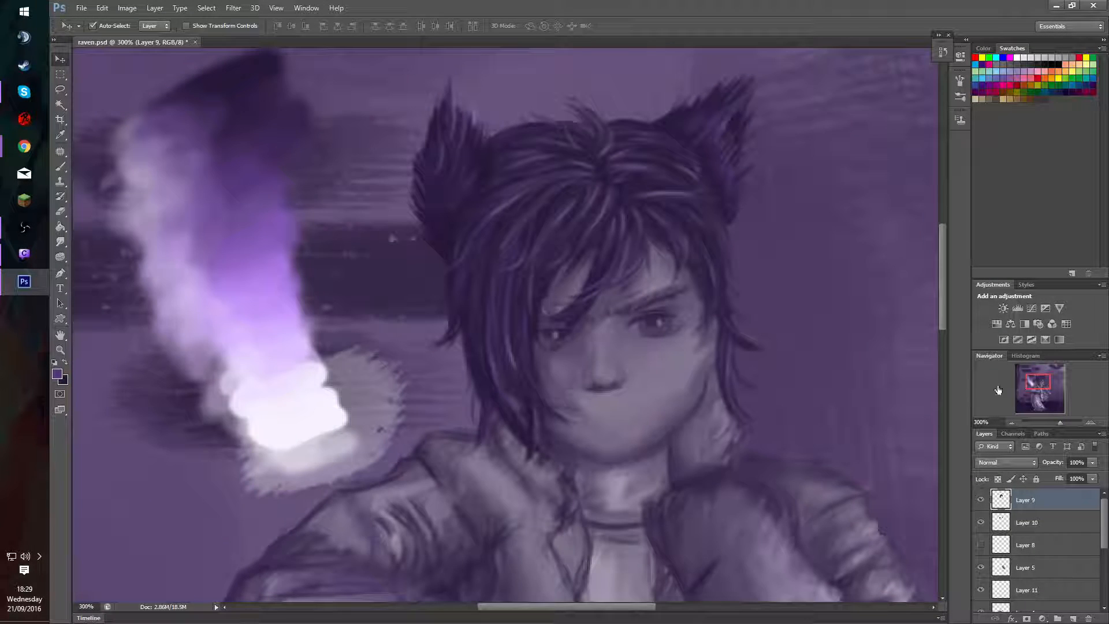
key("b")
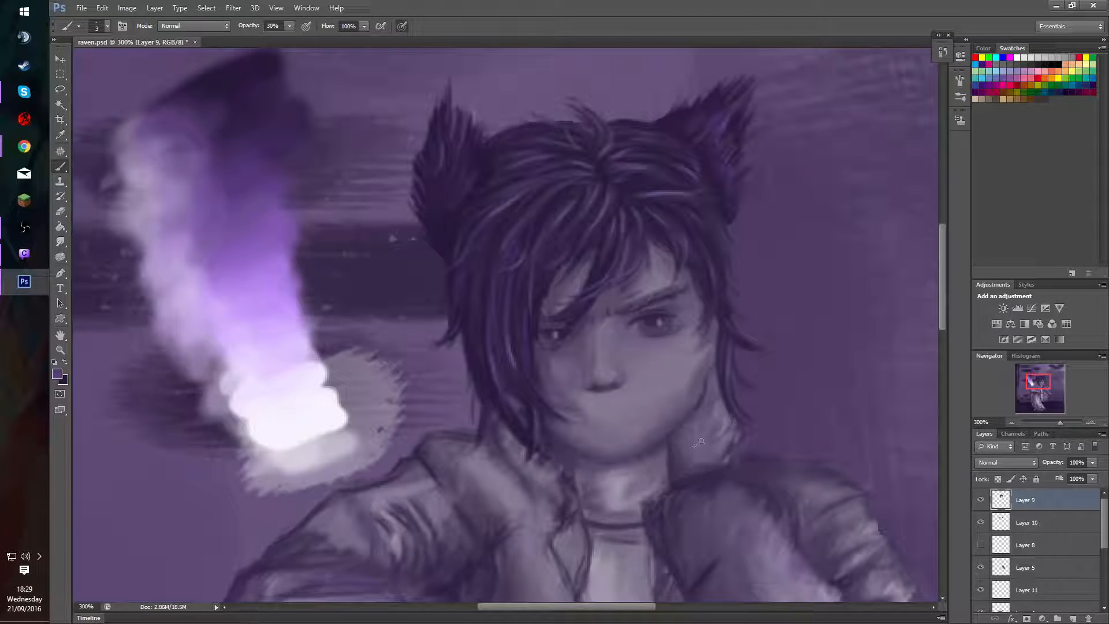
left_click_drag(1040, 381, 1047, 403)
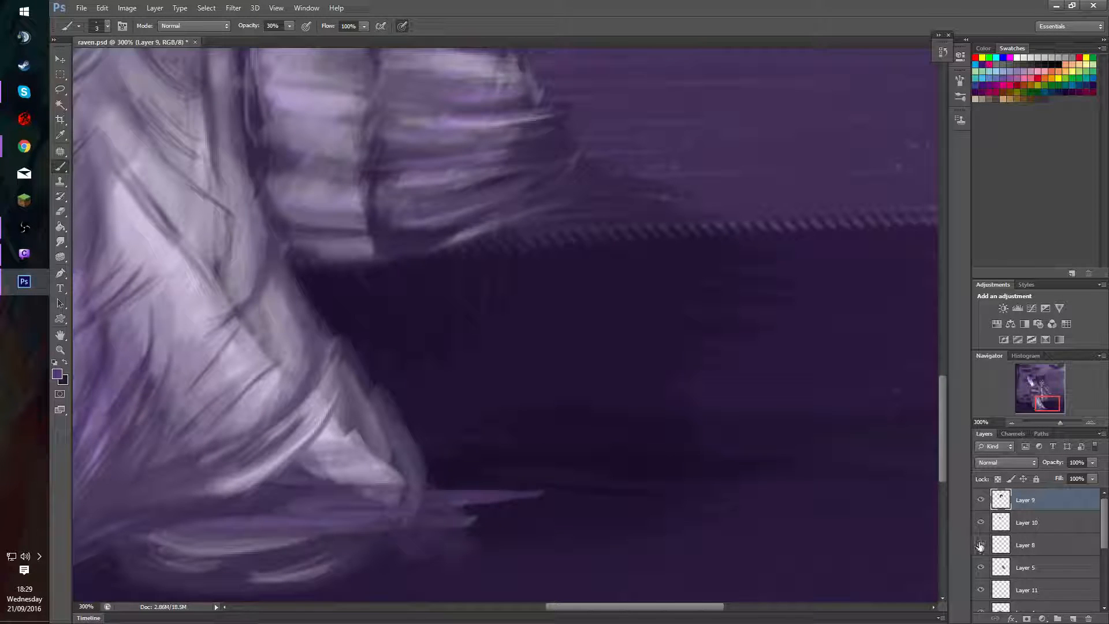
left_click(1029, 552)
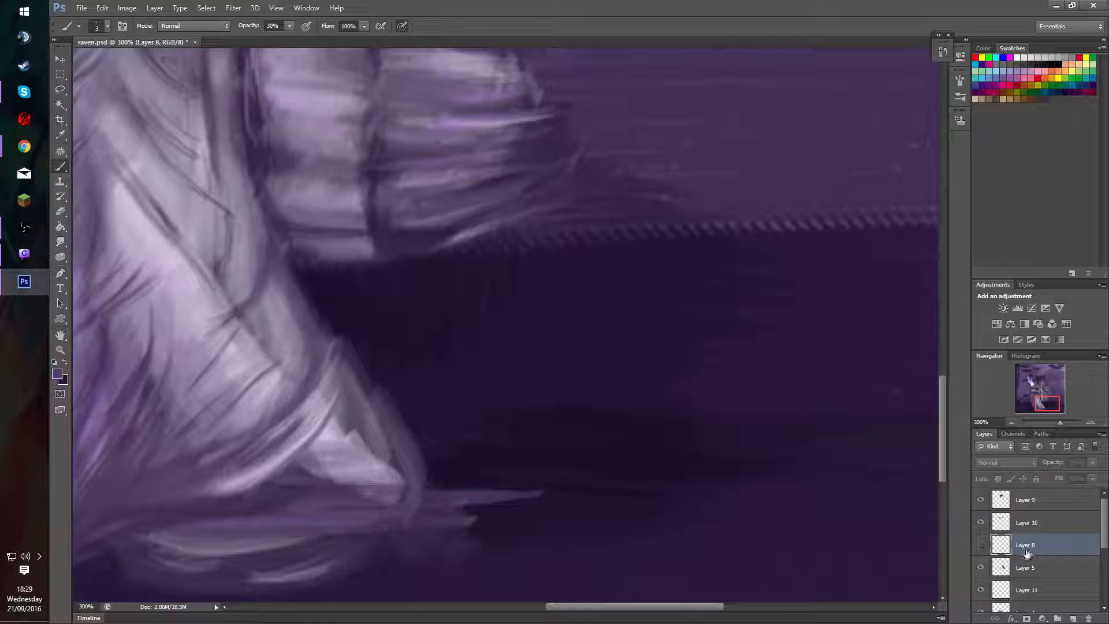
key("Delete")
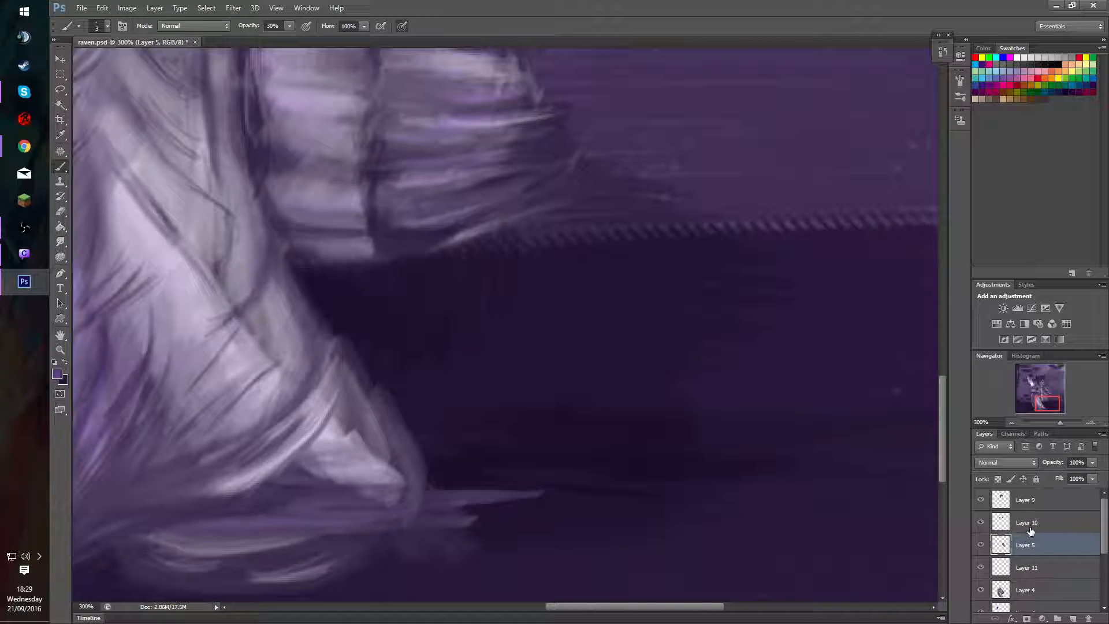
scroll(1069, 543, "down", 3)
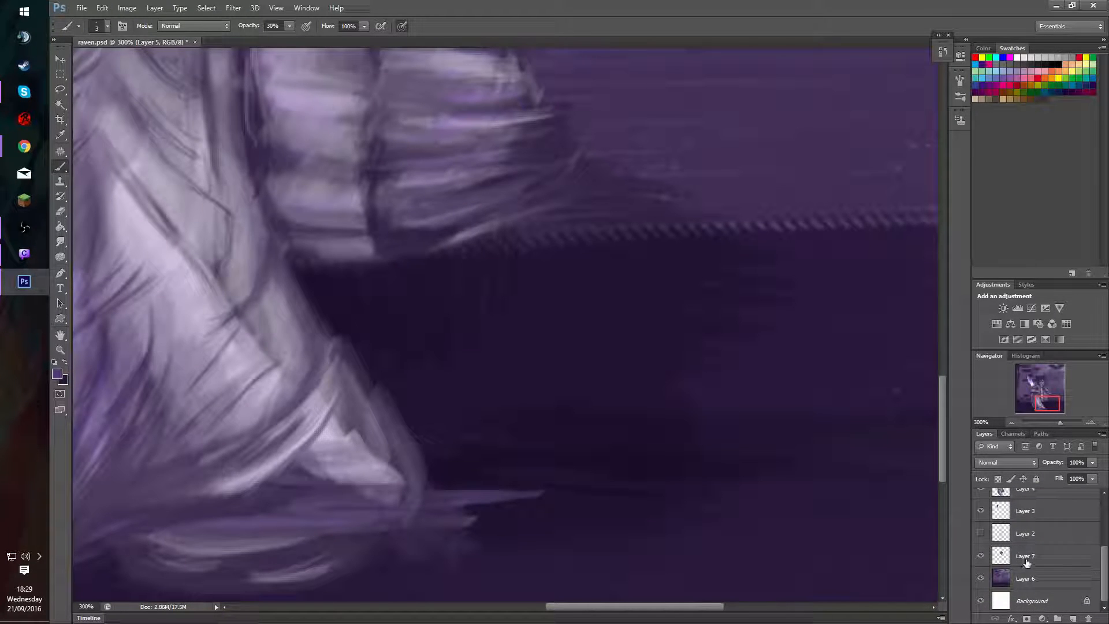
key("ctrl+z")
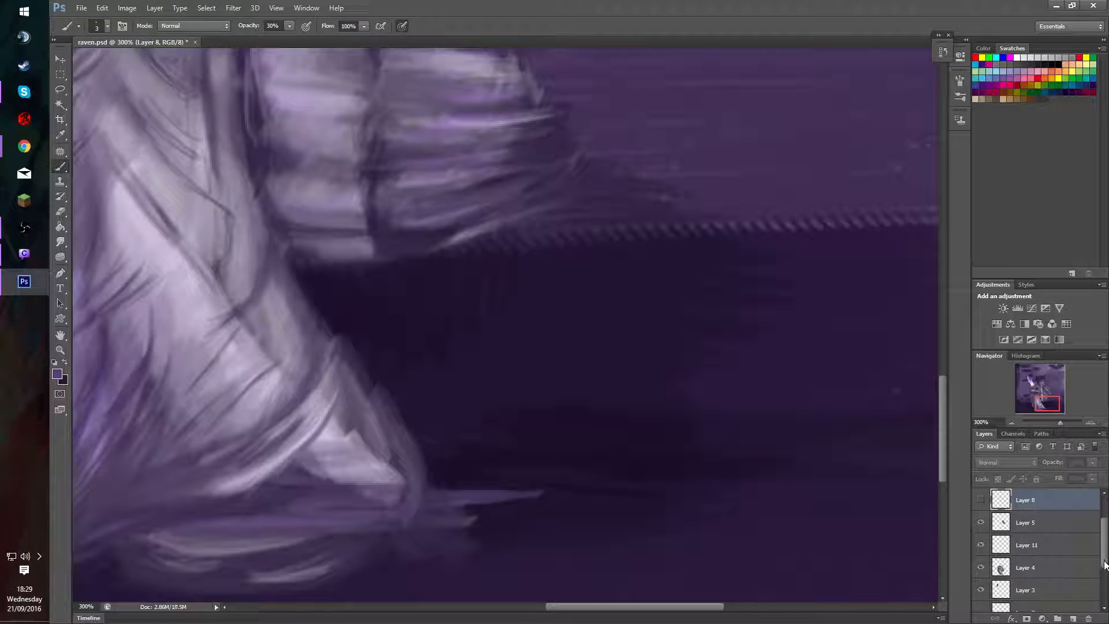
Select Layer 2 and make its sketch lines around the character's legs visible.
scroll(1054, 584, "down", 3)
left_click(1024, 536)
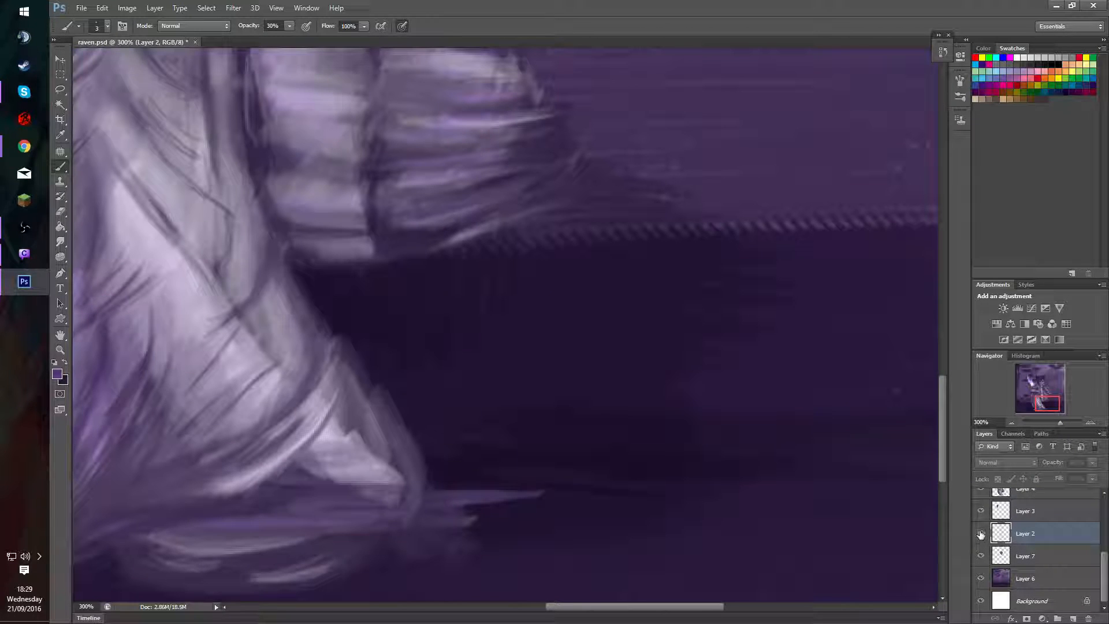
left_click(981, 533)
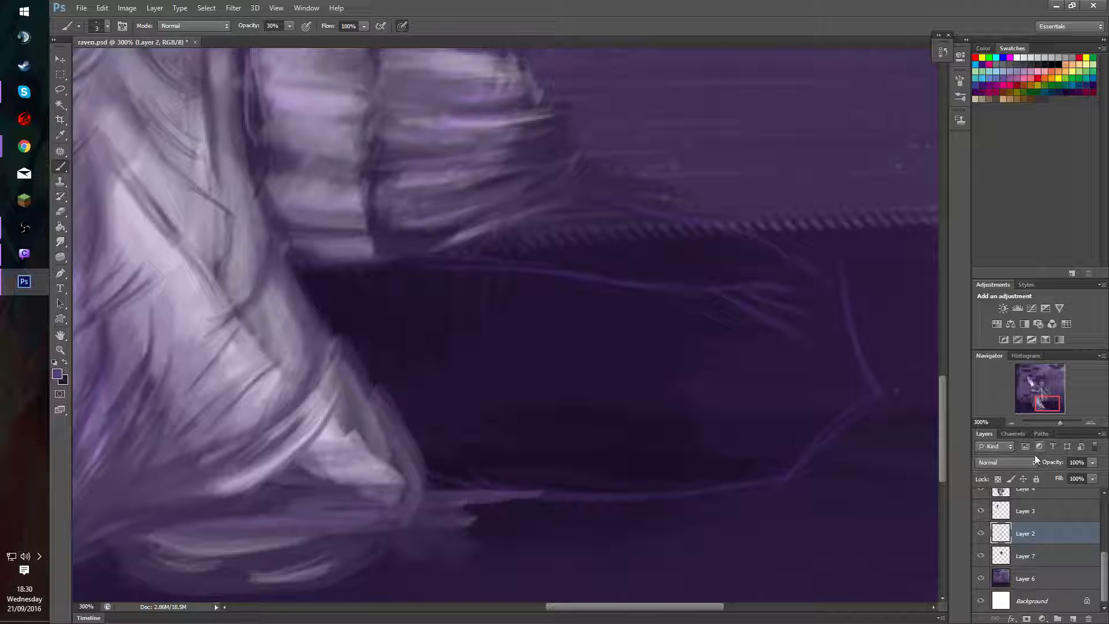
left_click(1011, 421)
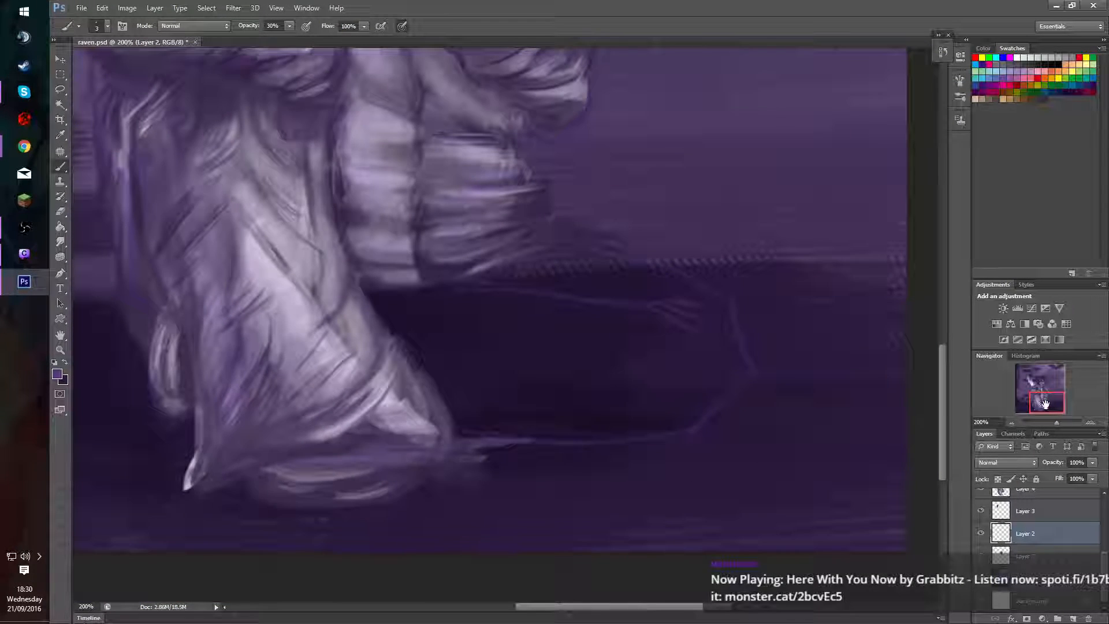
left_click_drag(1045, 404, 1037, 400)
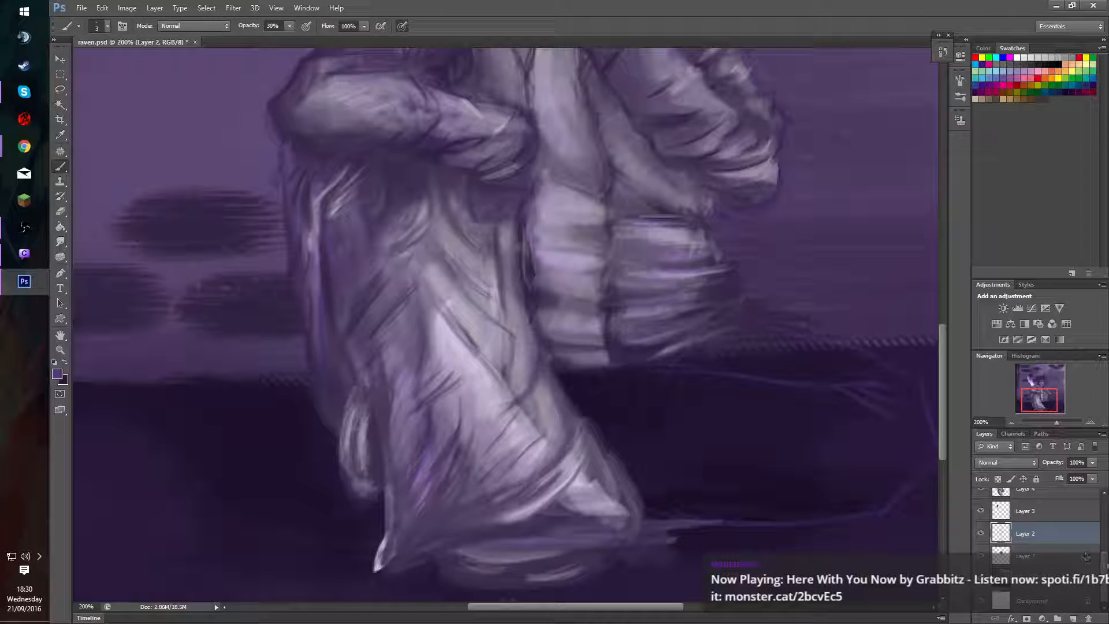
Toggle the visibility of Layer 4 and Layer 3 to compare the painted clothing with the sketch lines beneath.
scroll(1087, 557, "up", 3)
left_click(981, 549)
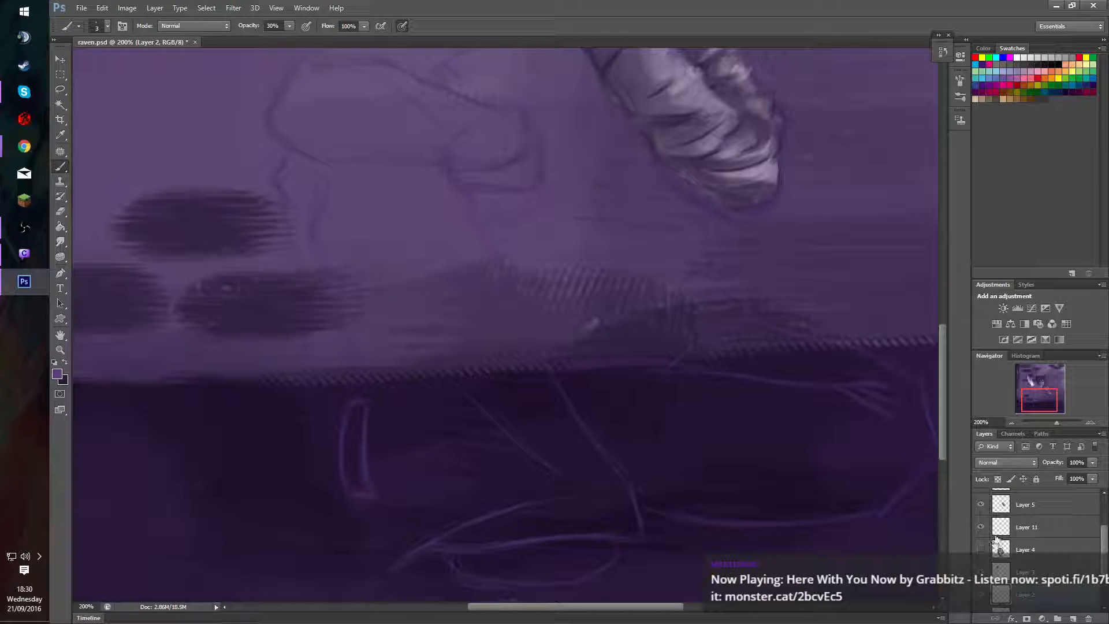
left_click(981, 550)
left_click(982, 549)
left_click(981, 550)
left_click(981, 550)
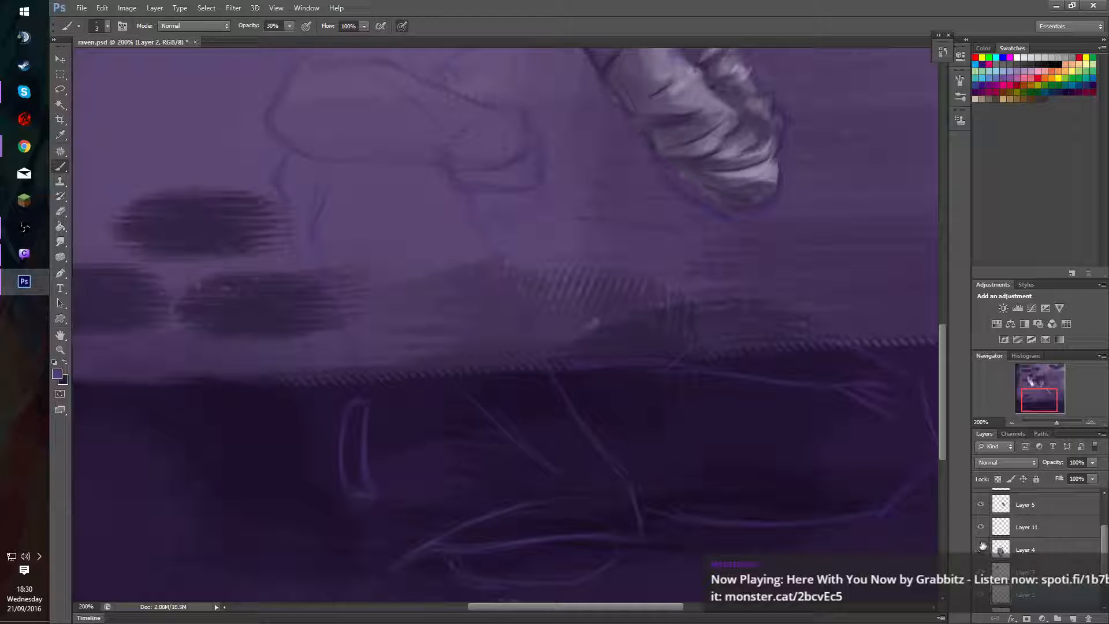
left_click(982, 548)
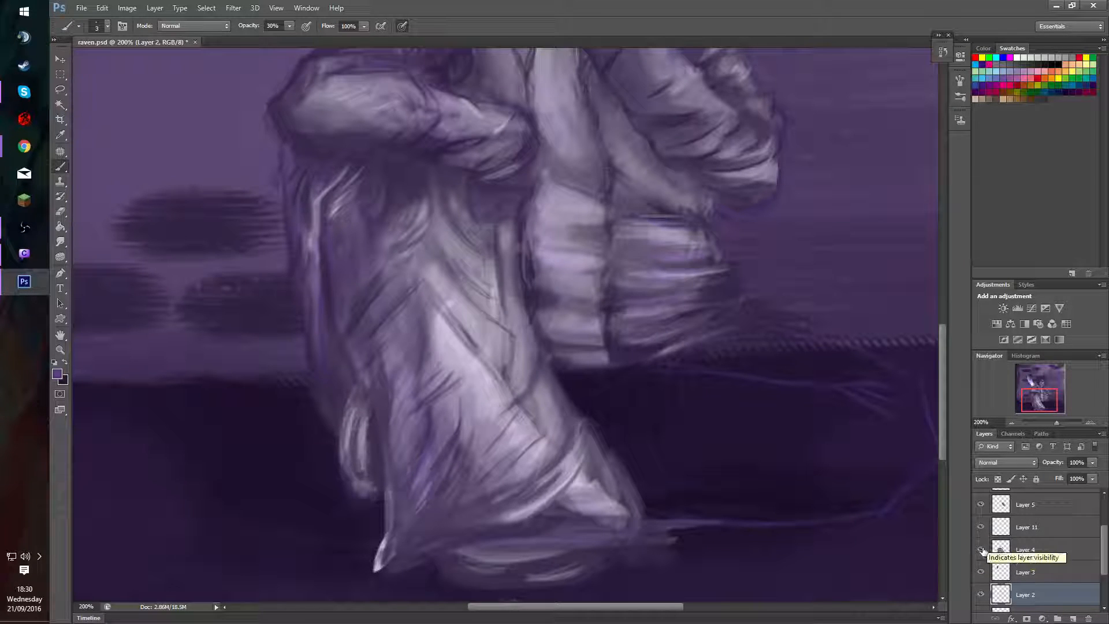
left_click(982, 550)
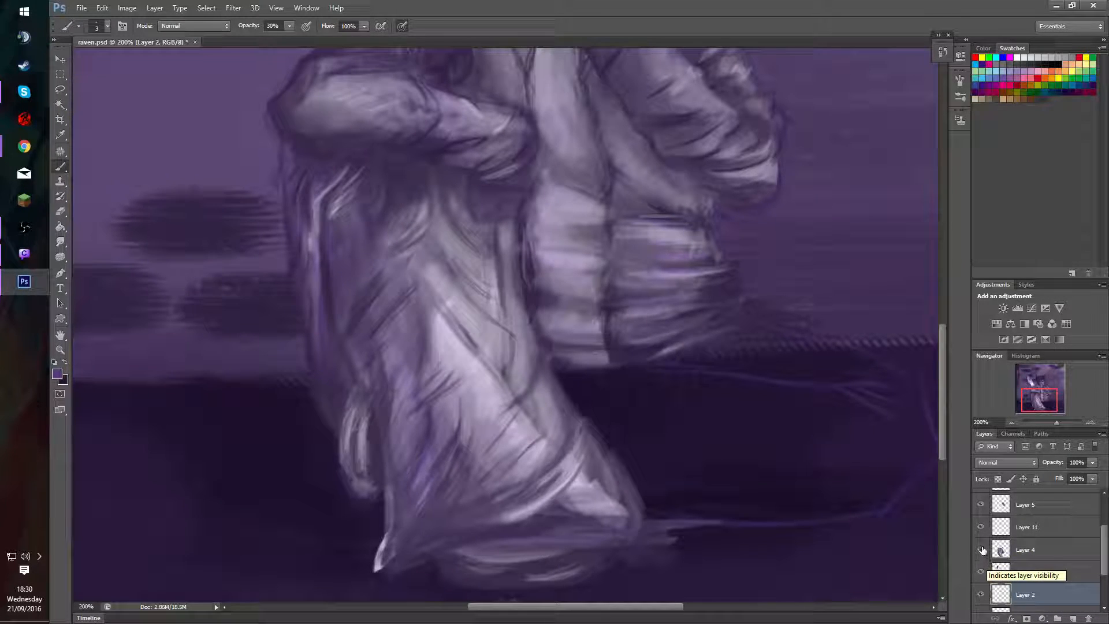
left_click(982, 550)
left_click(982, 551)
left_click(982, 551)
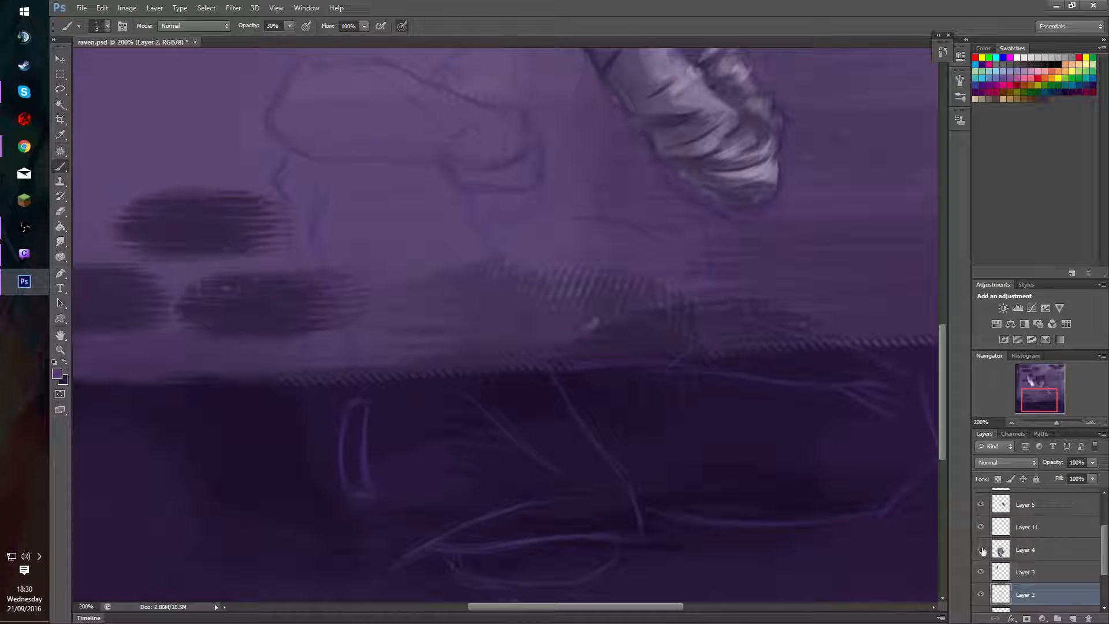
left_click(982, 552)
left_click(982, 552)
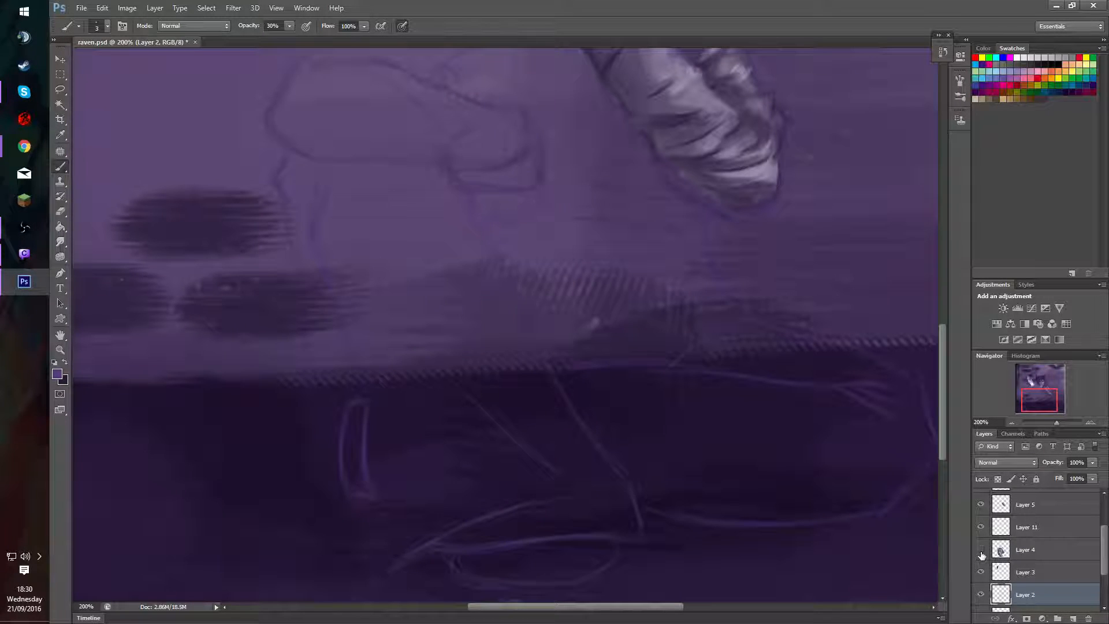
left_click(983, 552)
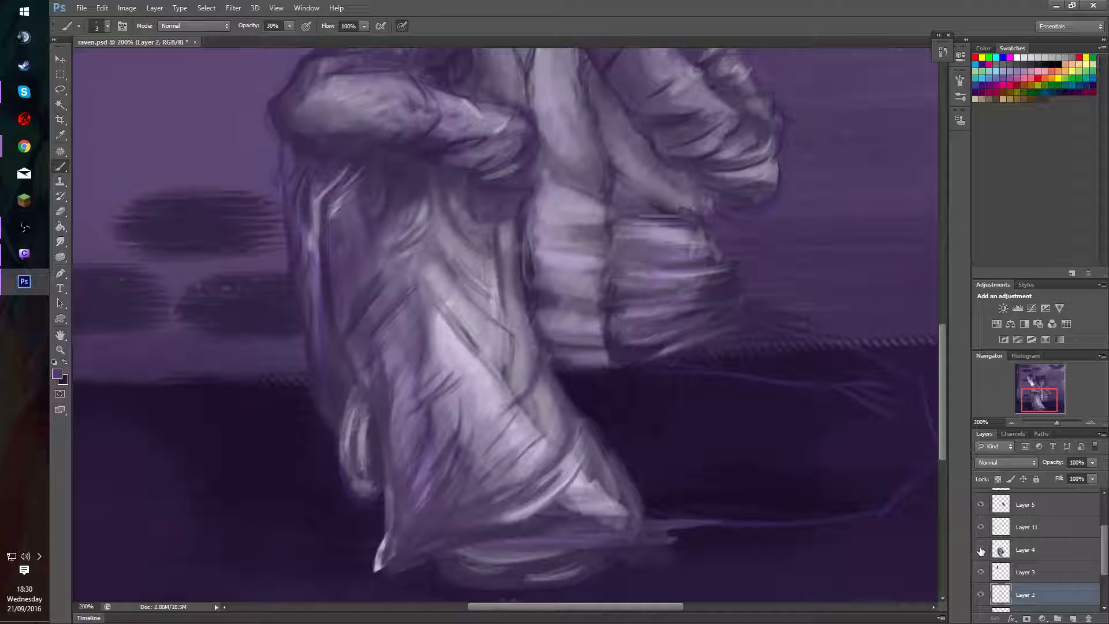
left_click(981, 552)
left_click(981, 552)
left_click(981, 552)
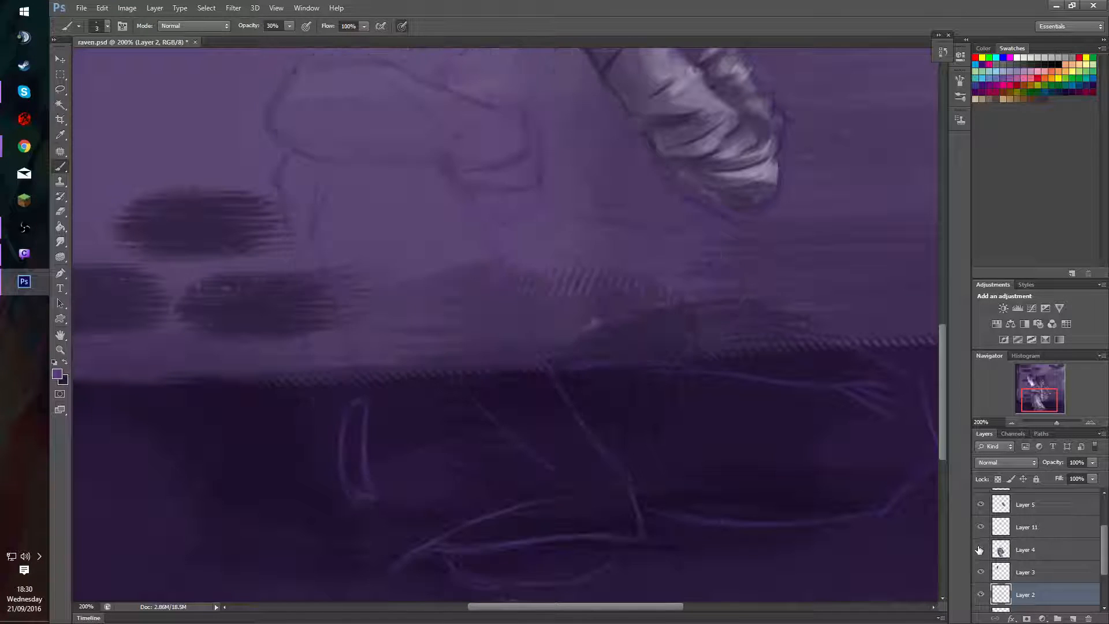
left_click(981, 551)
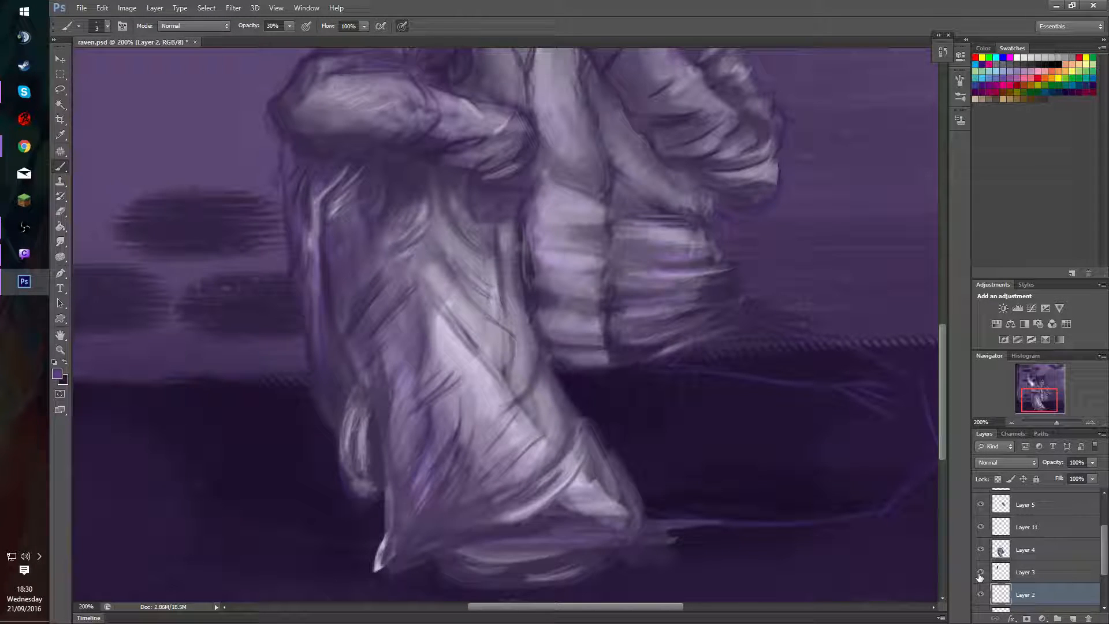
left_click(980, 575)
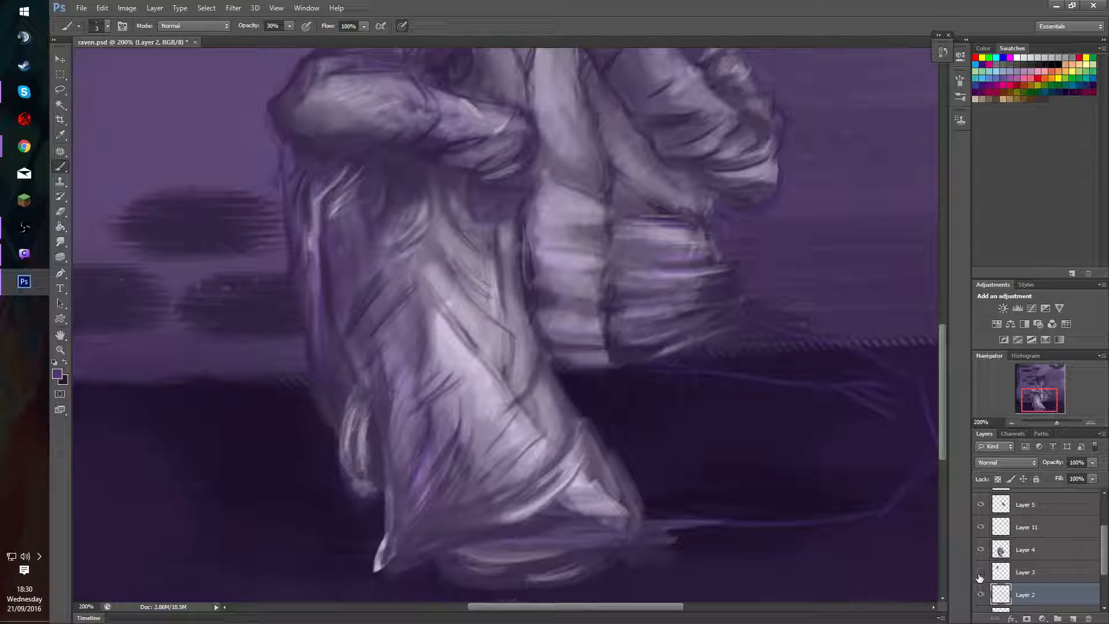
left_click(980, 575)
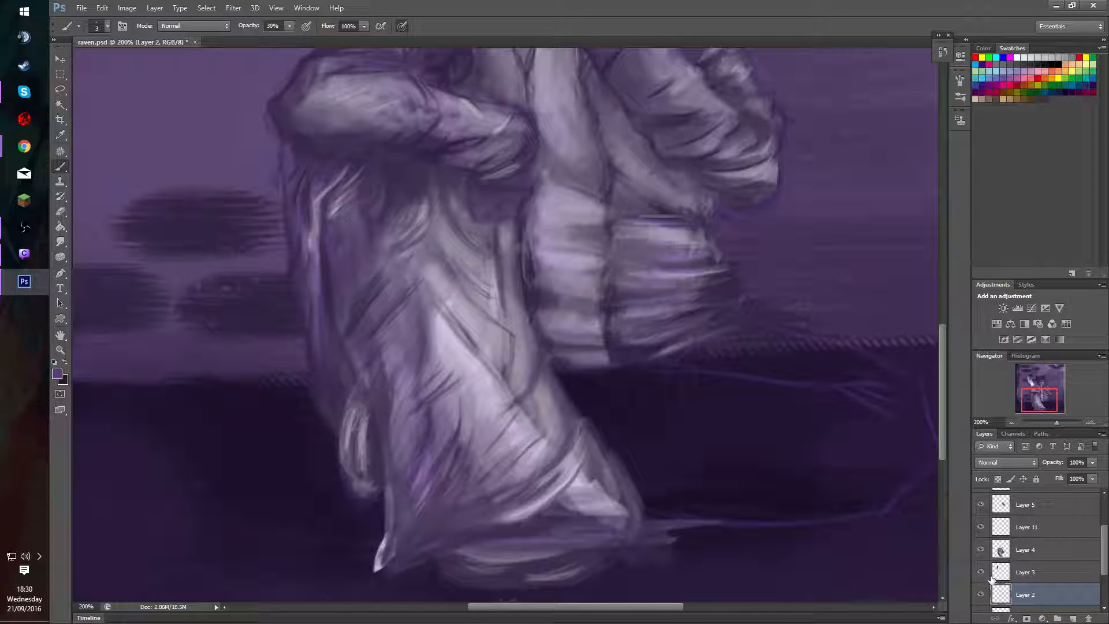
Paint a dark stroke on Layer 4 along the leg's inner edge beside the coat, using brush size 22 at 100% opacity.
left_click(1003, 550)
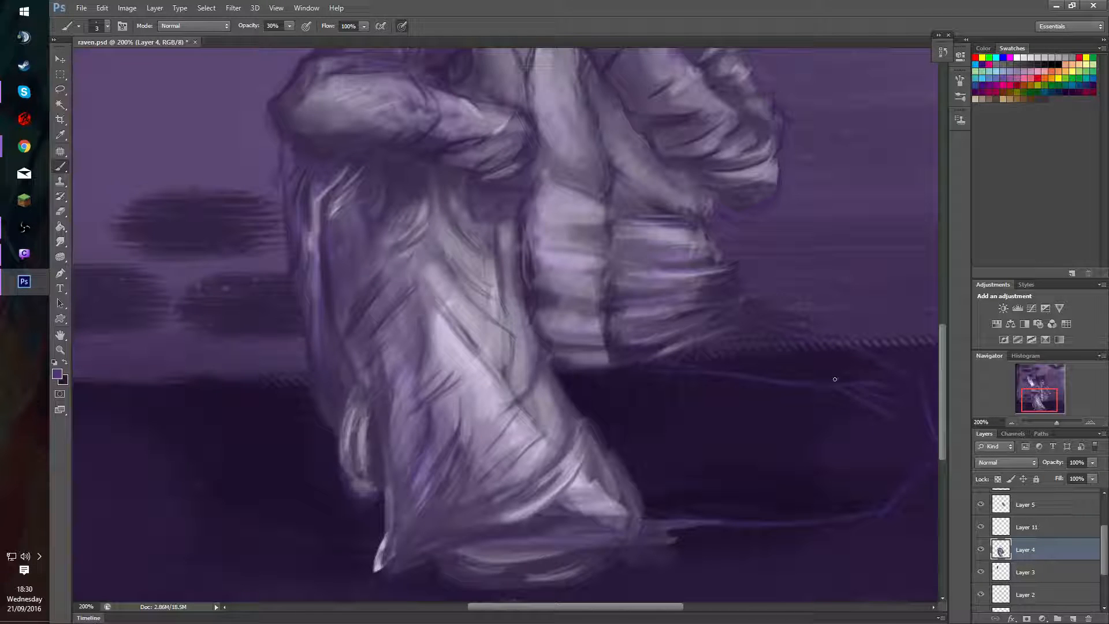
left_click_drag(672, 385, 708, 400)
left_click(735, 292, "alt")
key("bracketright")
key("bracketright")
key("0")
left_click_drag(490, 226, 501, 249)
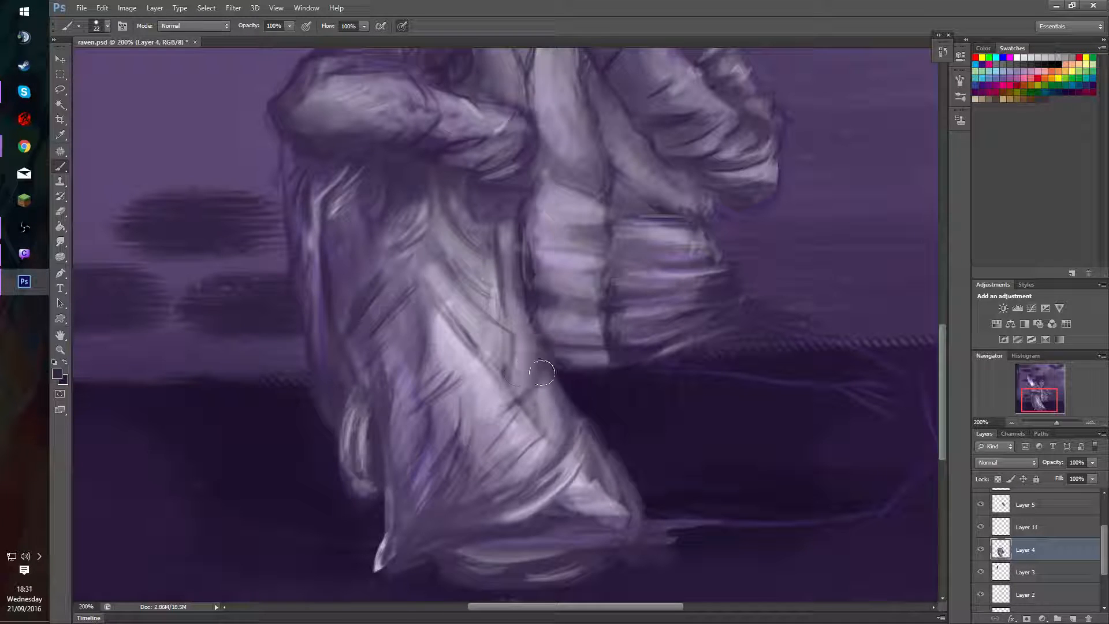
left_click_drag(552, 379, 465, 173)
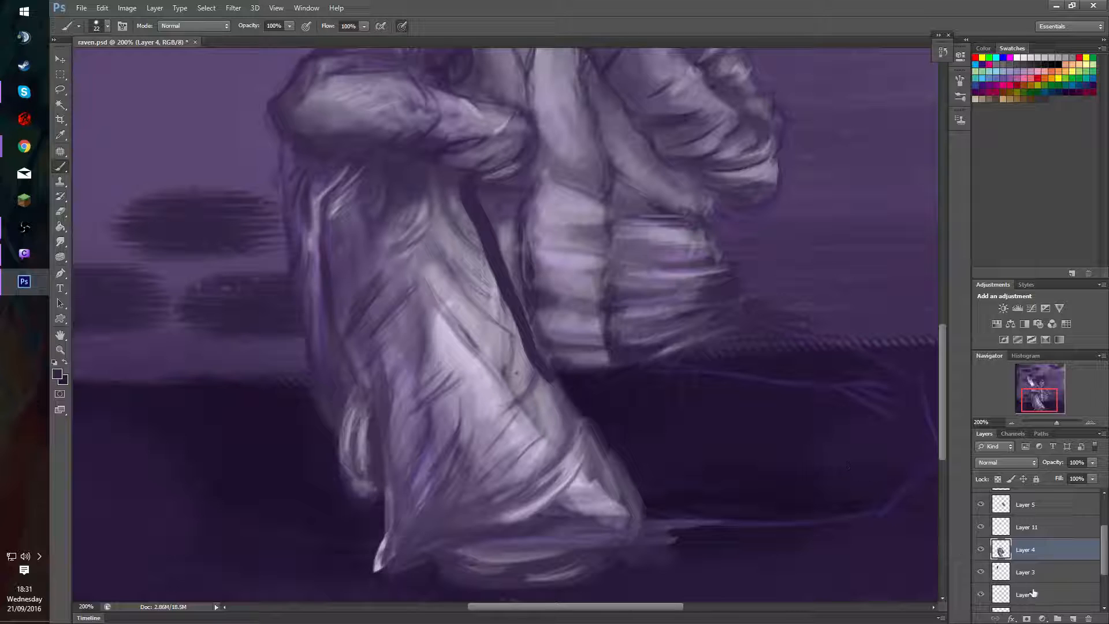
Try moving Layer 2 above Layer 4 and painting a dark patch over the leg's edge, and undo these edits and the earlier stroke.
left_click_drag(1034, 593, 1033, 547)
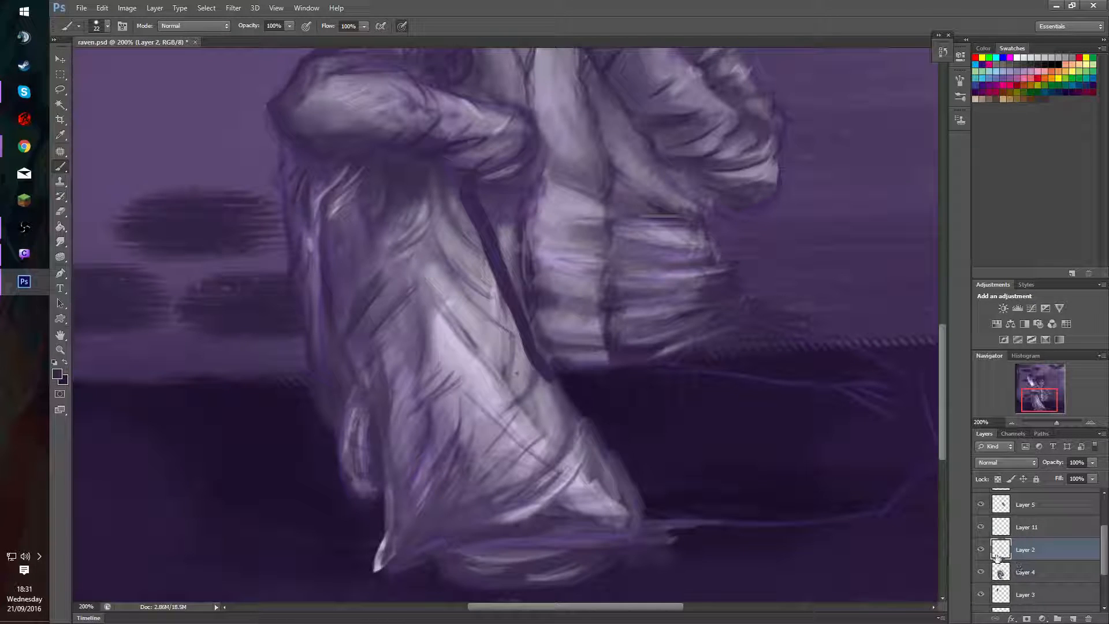
mouse_move(512, 285)
left_mouse_down()
mouse_move(510, 318)
mouse_move(540, 375)
mouse_move(510, 332)
mouse_move(499, 280)
mouse_move(551, 382)
mouse_move(507, 264)
mouse_move(521, 321)
left_mouse_up()
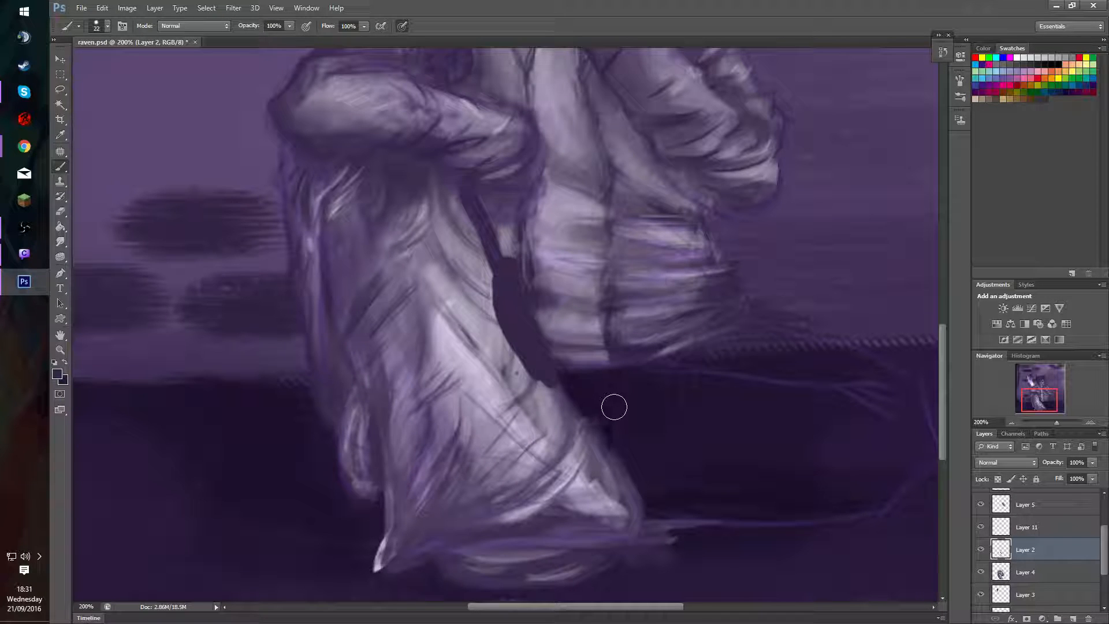
key("ctrl+z")
key("ctrl+z")
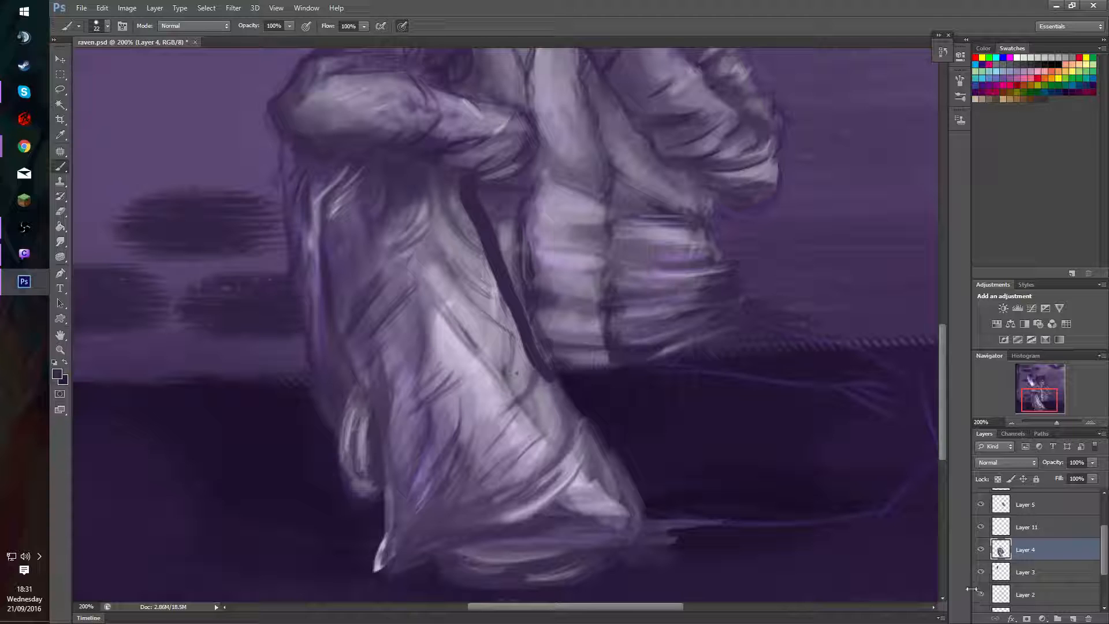
key("ctrl+alt+z")
key("ctrl+alt+z")
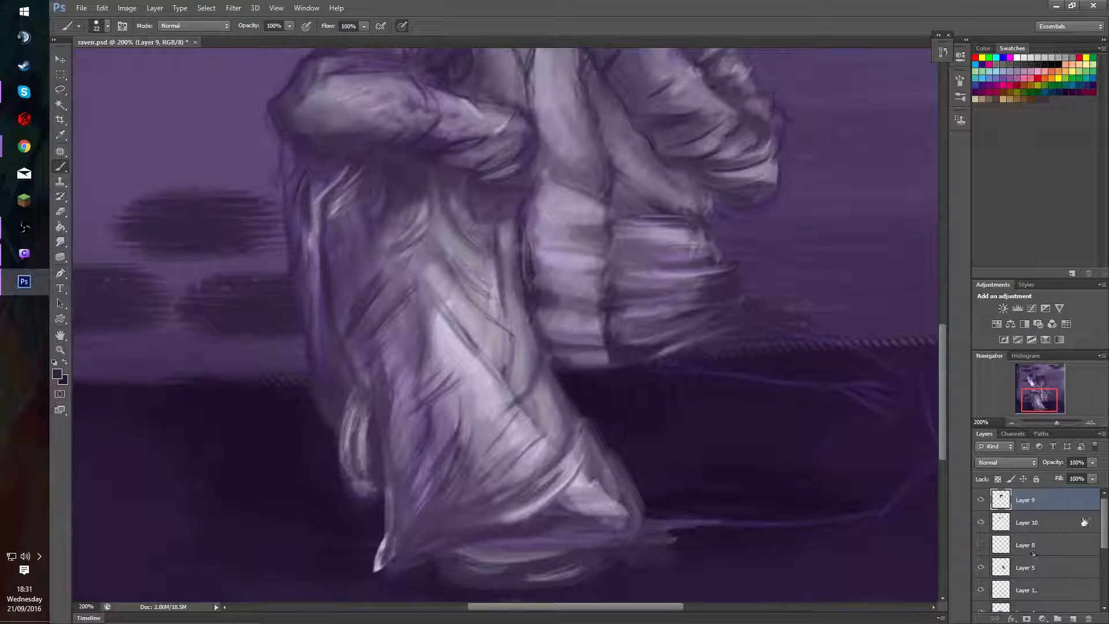
Move Layer 2 directly above Layer 4 in the layer stack and make Layer 4 the active layer.
scroll(1034, 538, "down", 5)
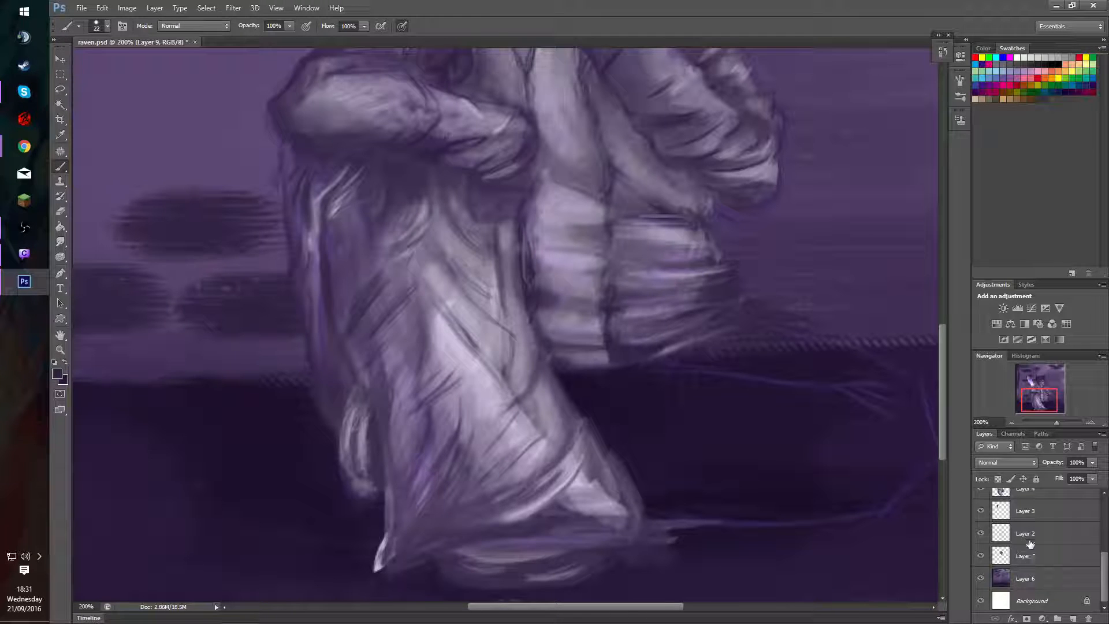
left_click(1048, 534)
left_click_drag(1106, 558, 1106, 541)
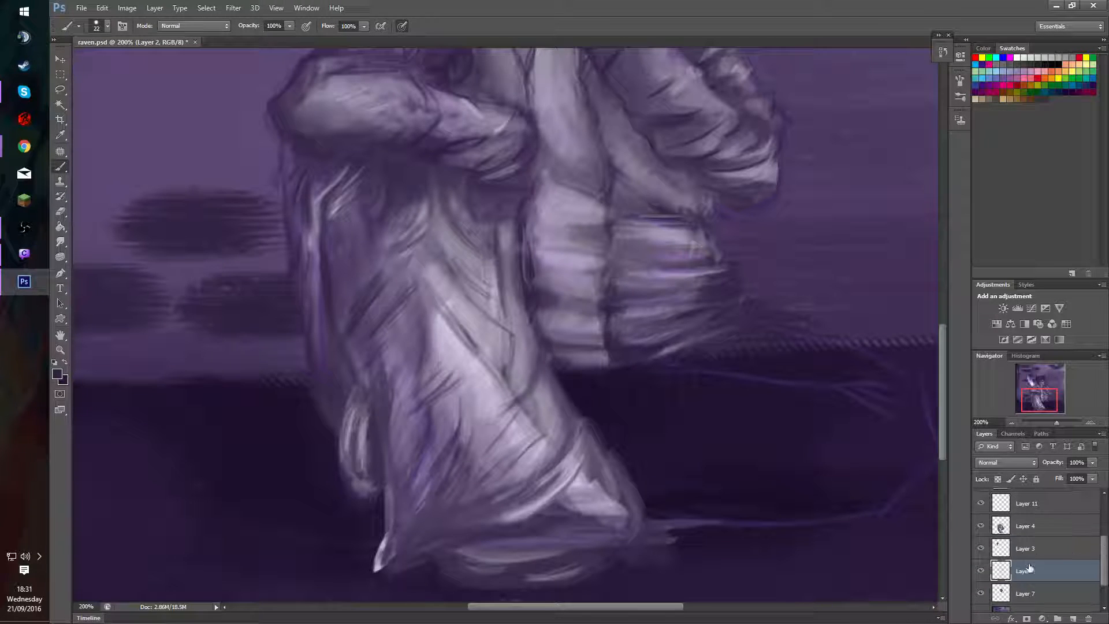
mouse_move(1035, 571)
left_mouse_down()
mouse_move(1034, 523)
mouse_move(1034, 534)
left_mouse_up()
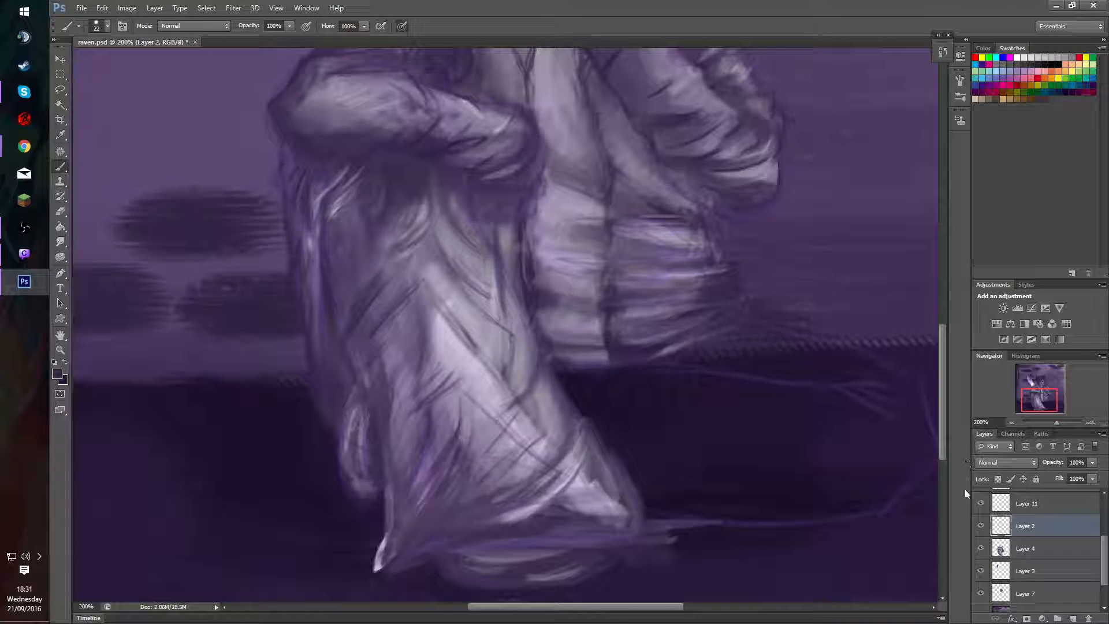
left_click(1039, 553)
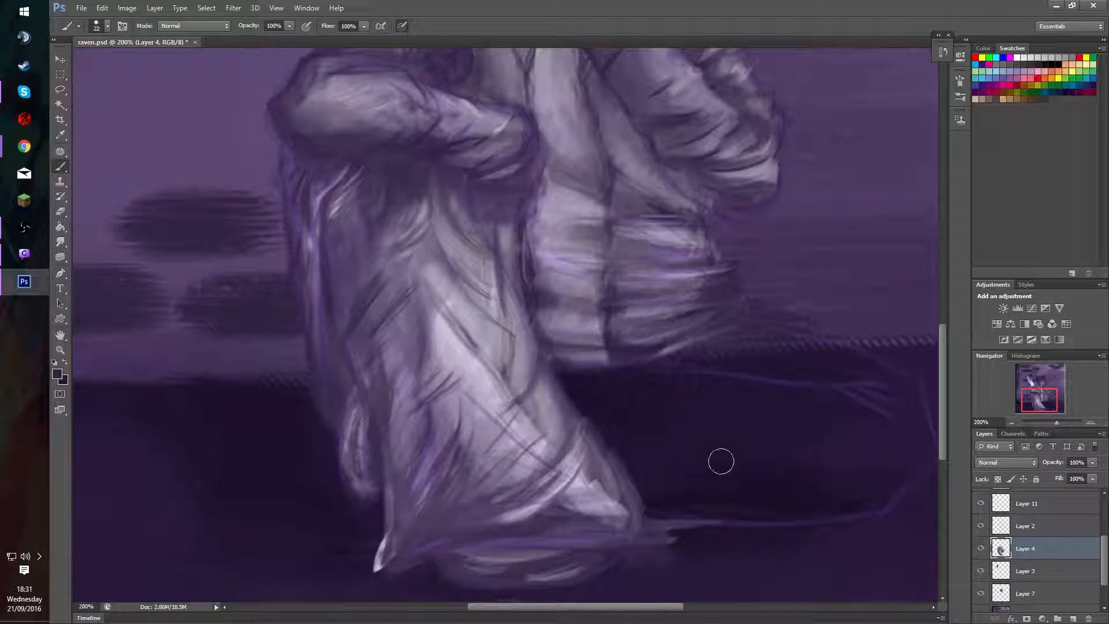
key("v")
key("4")
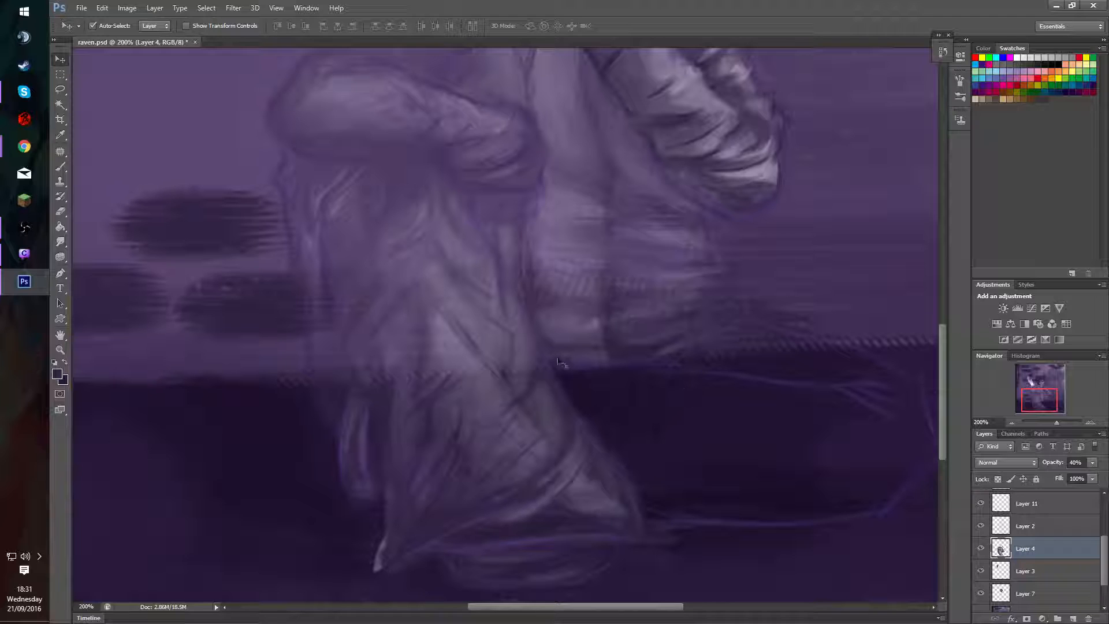
key("0")
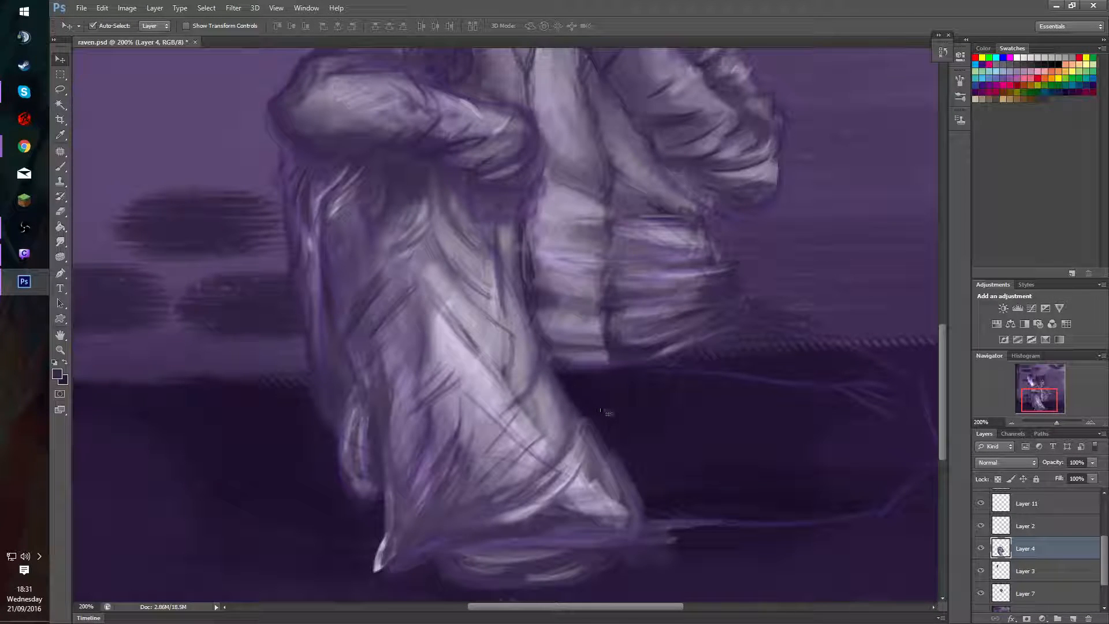
key("b")
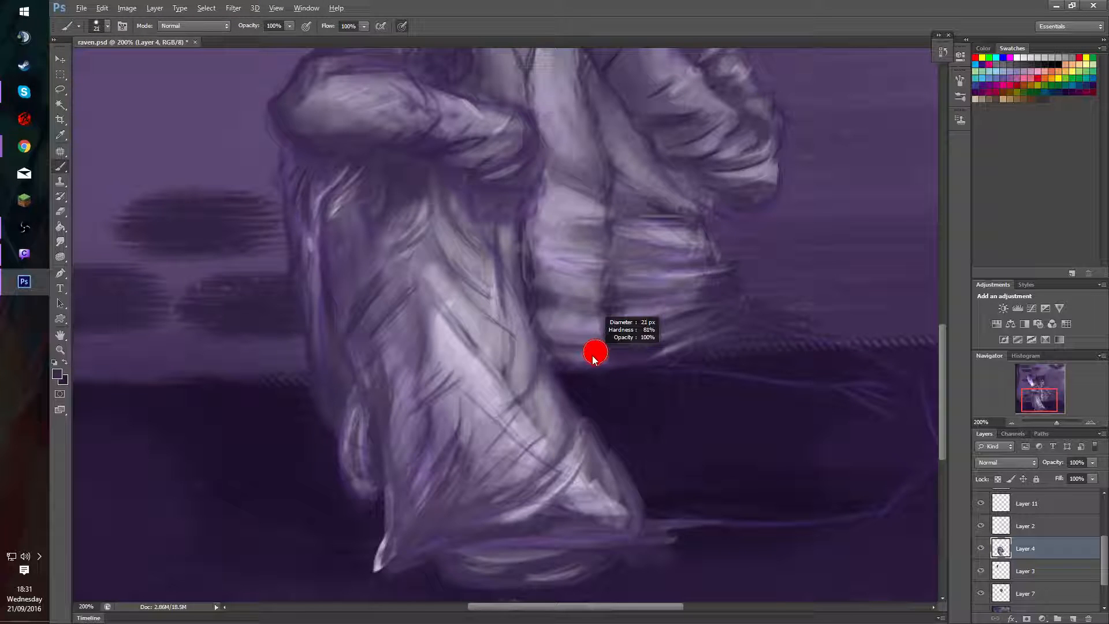
Paint a light patch on Layer 4 over the lower shirt's edge beside the raised leg, using brush size 21 at 100% opacity.
left_click_drag(584, 355, 586, 356)
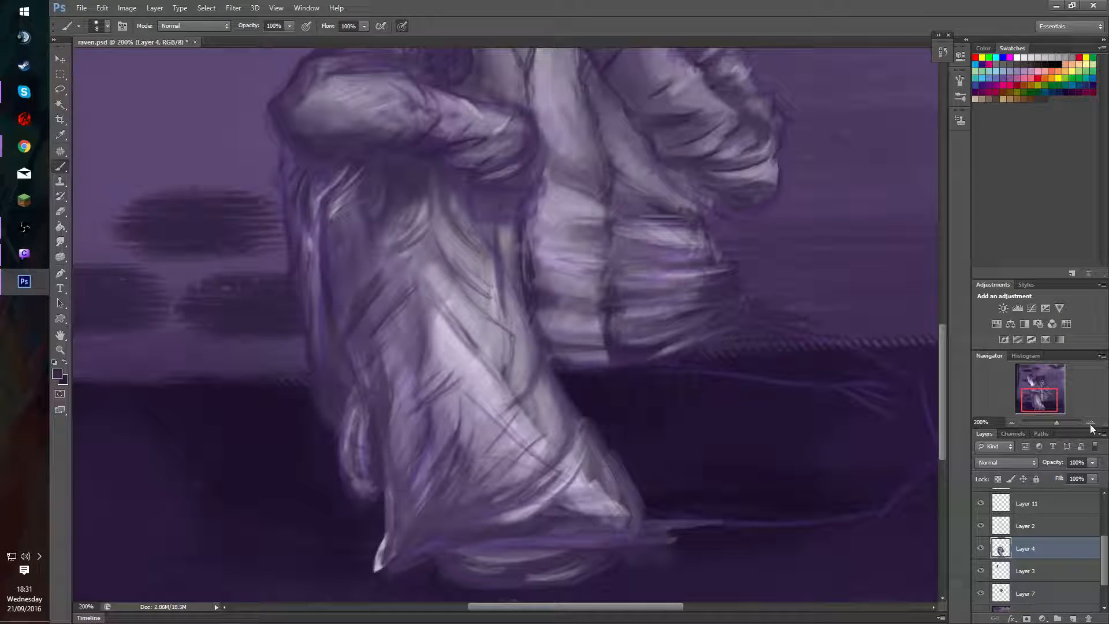
left_click_drag(1050, 396, 1046, 390)
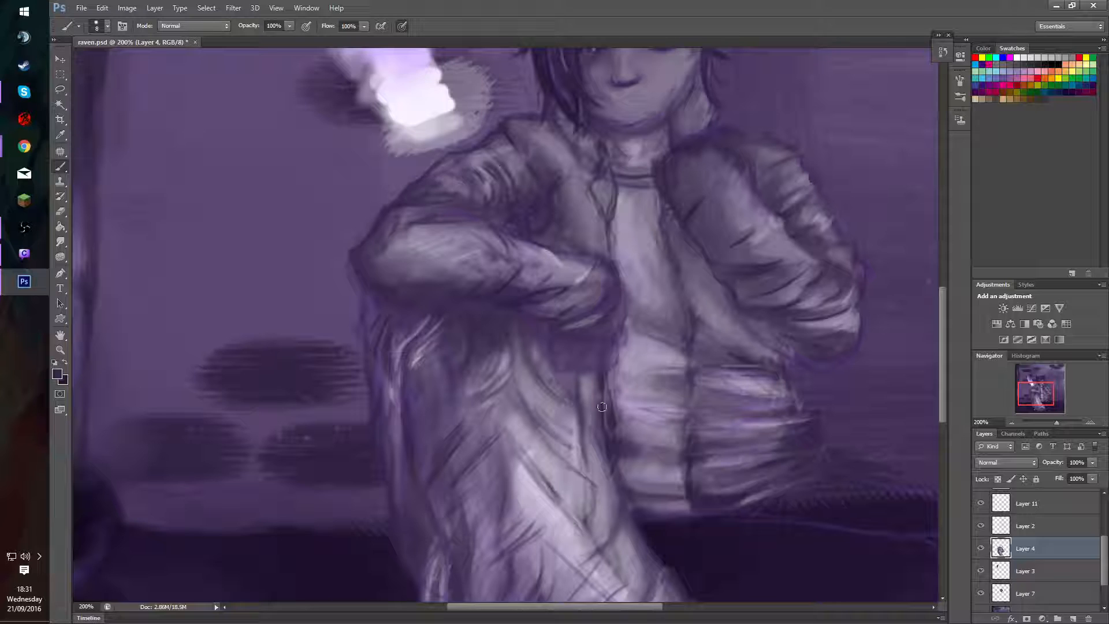
left_click(629, 423, "alt")
right_click(625, 425, "alt")
left_click_drag(602, 415, 642, 431)
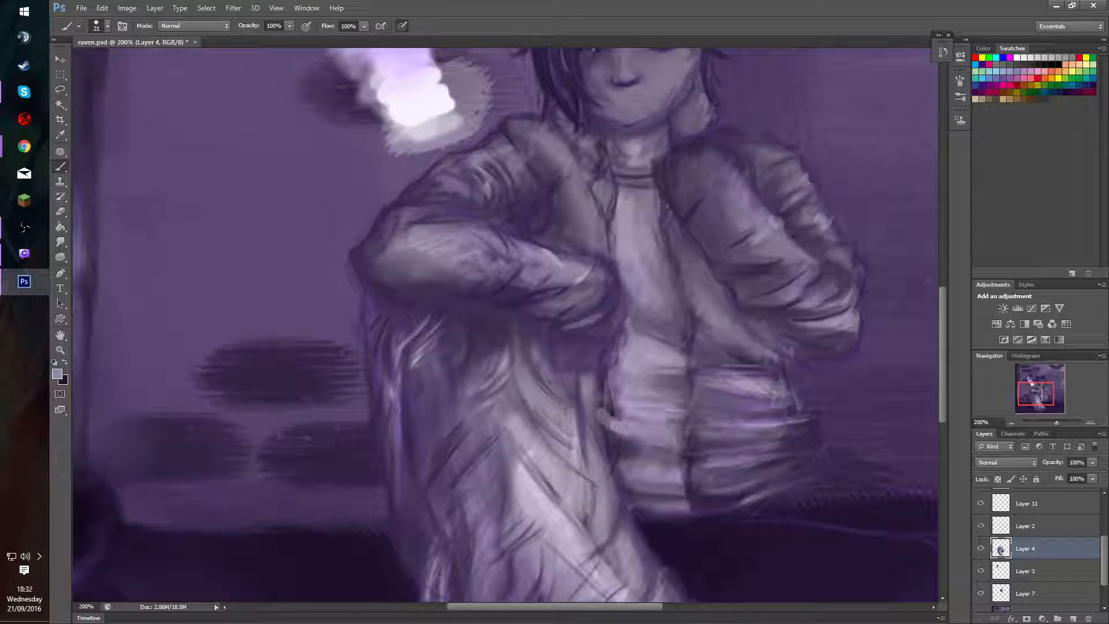
left_click(637, 420, "alt")
left_click_drag(610, 417, 628, 416)
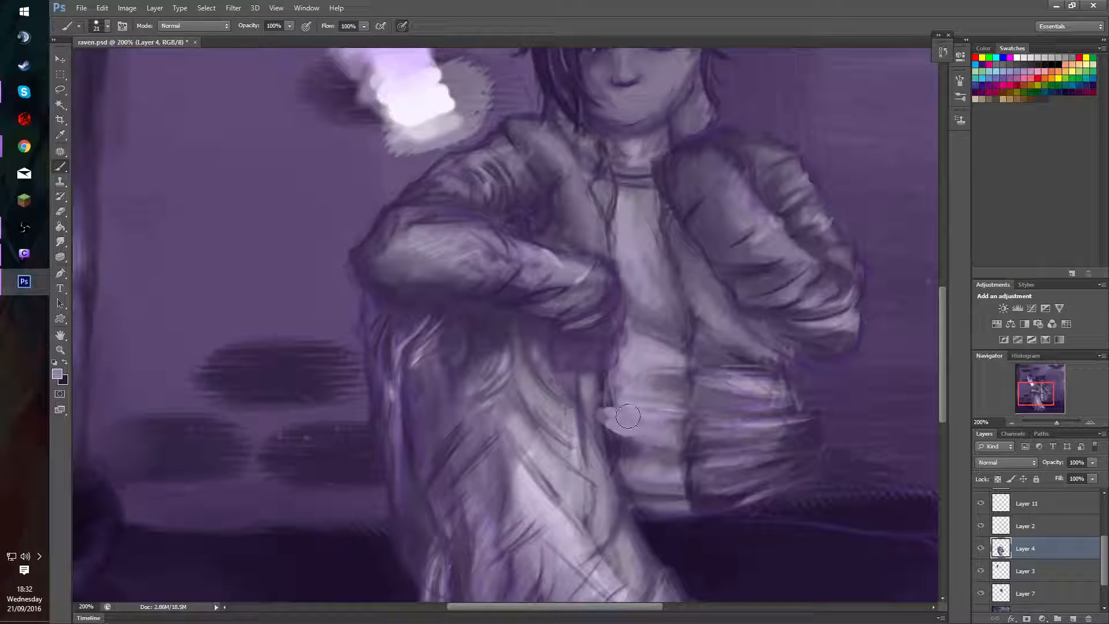
Paint the gap between the raised leg and the lower shirt with a sampled dark purple.
left_click(611, 442, "alt")
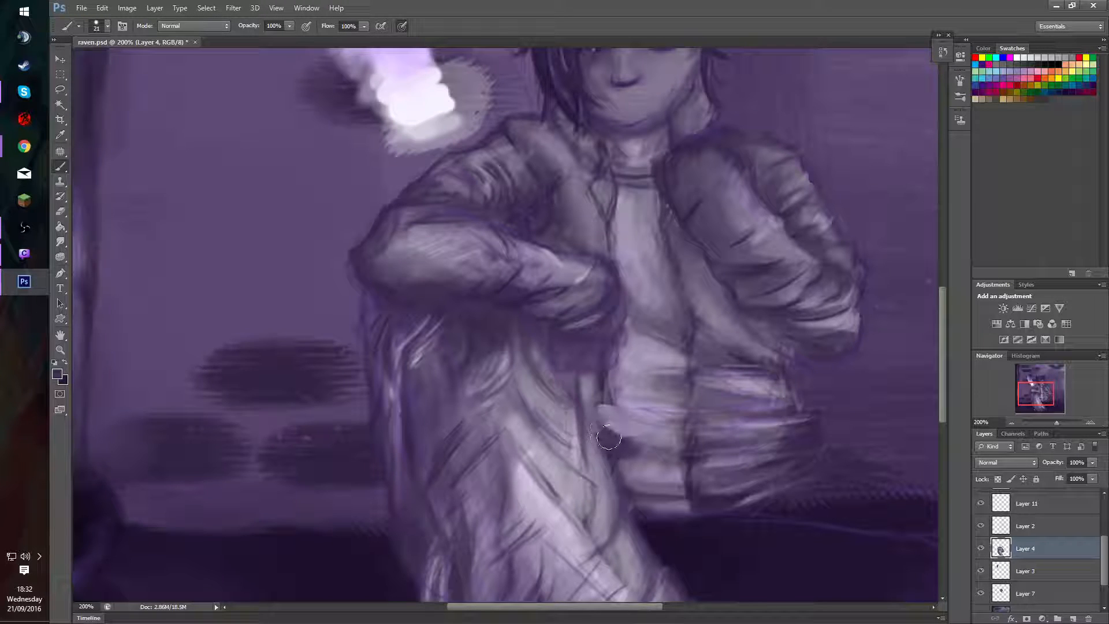
mouse_move(605, 436)
left_mouse_down()
mouse_move(567, 375)
mouse_move(572, 387)
mouse_move(578, 373)
mouse_move(598, 376)
mouse_move(569, 387)
left_mouse_up()
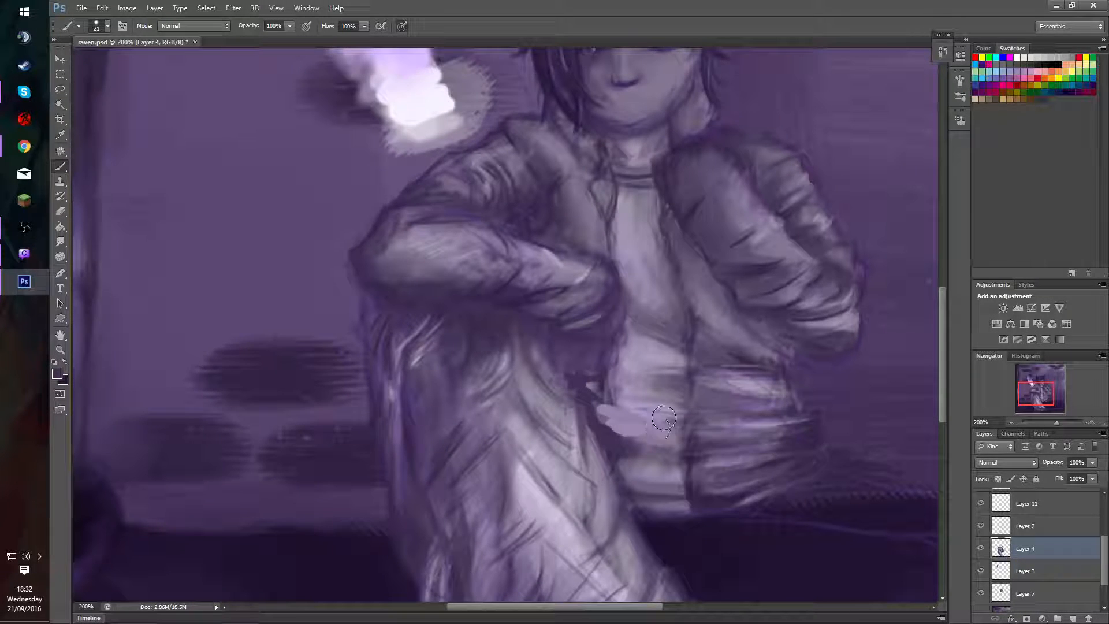
left_click_drag(664, 417, 663, 409)
mouse_move(576, 388)
left_mouse_down()
mouse_move(586, 384)
mouse_move(643, 401)
mouse_move(683, 209)
mouse_move(594, 386)
left_mouse_up()
right_click(637, 411, "alt")
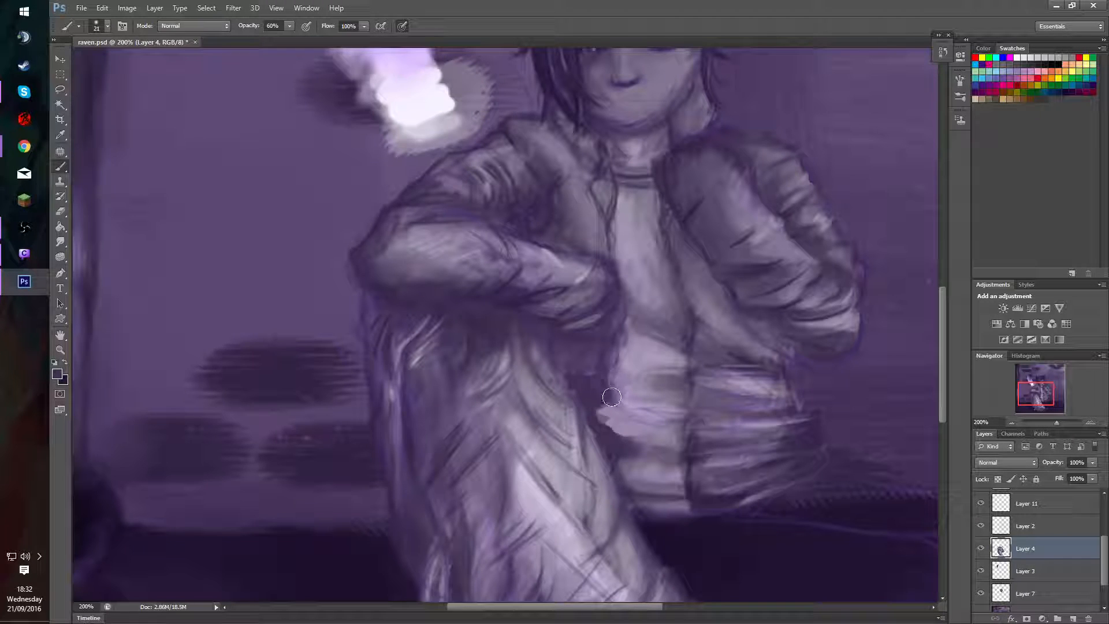
Blend the light patches along the lower shirt with sampled mid and light tones at 60% and 40% brush opacity.
left_click(614, 397, "alt")
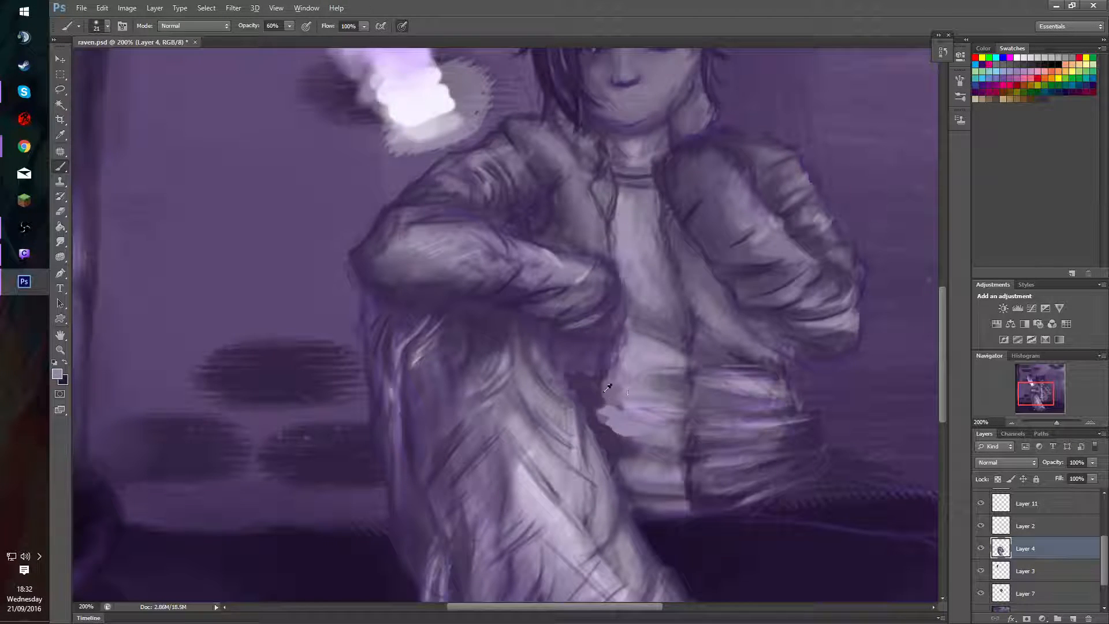
left_click_drag(612, 393, 648, 388)
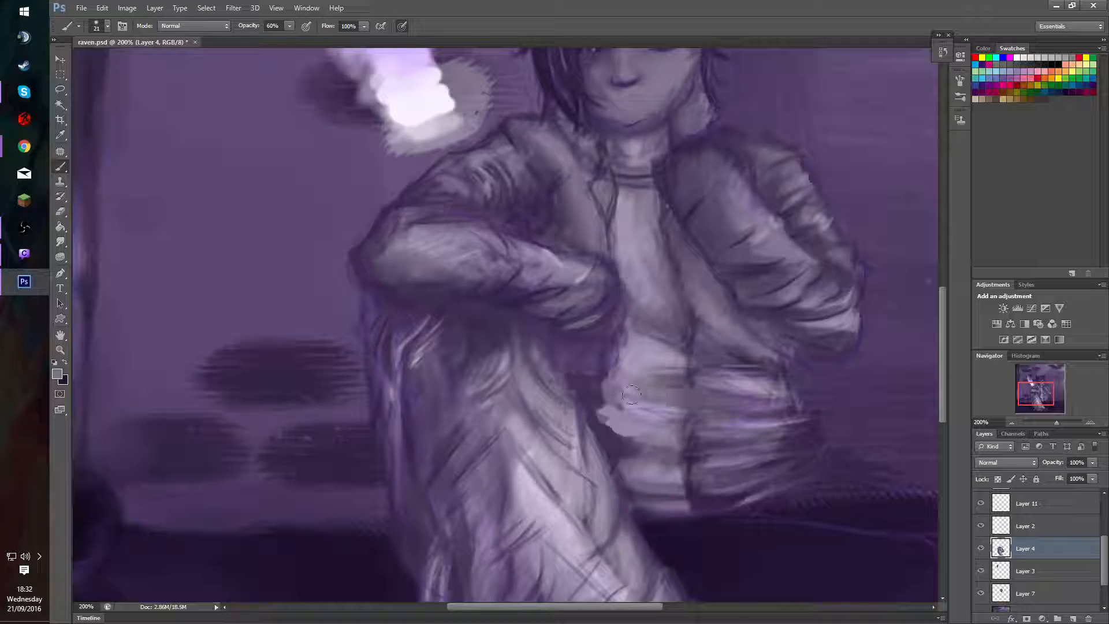
left_click(615, 421, "alt")
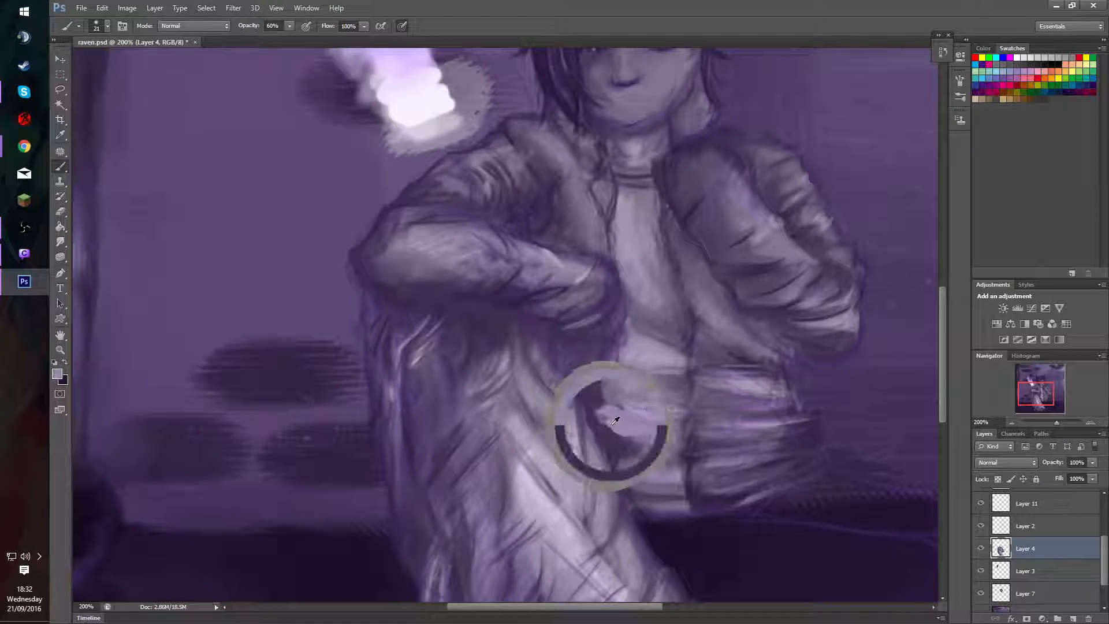
mouse_move(602, 445)
left_mouse_down()
mouse_move(623, 426)
mouse_move(669, 442)
left_mouse_up()
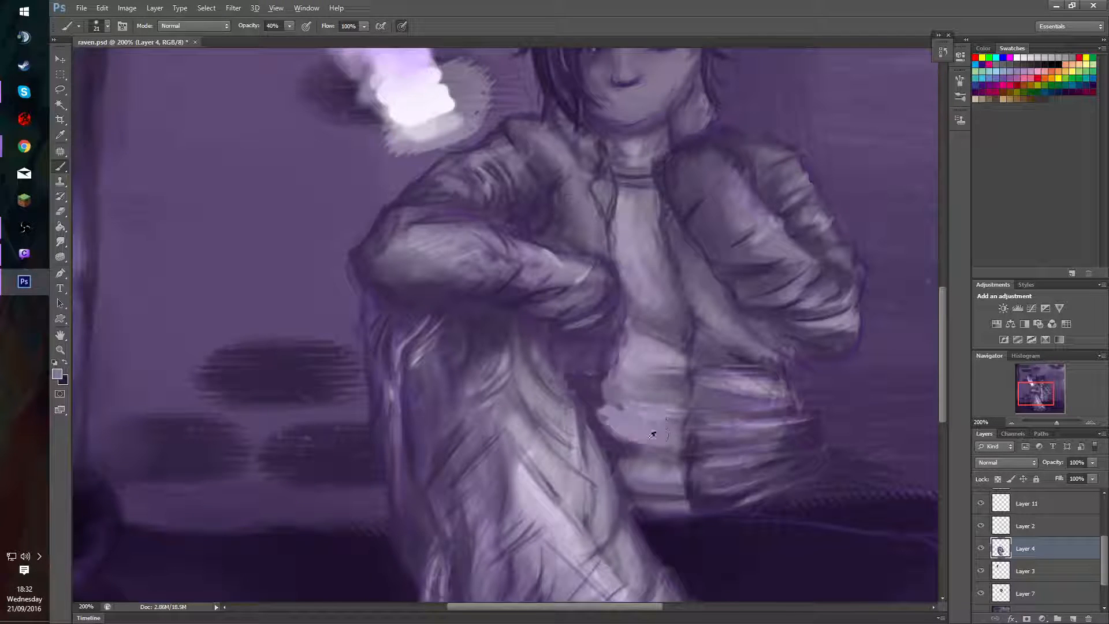
left_click(676, 464, "alt")
left_click_drag(663, 440, 610, 427)
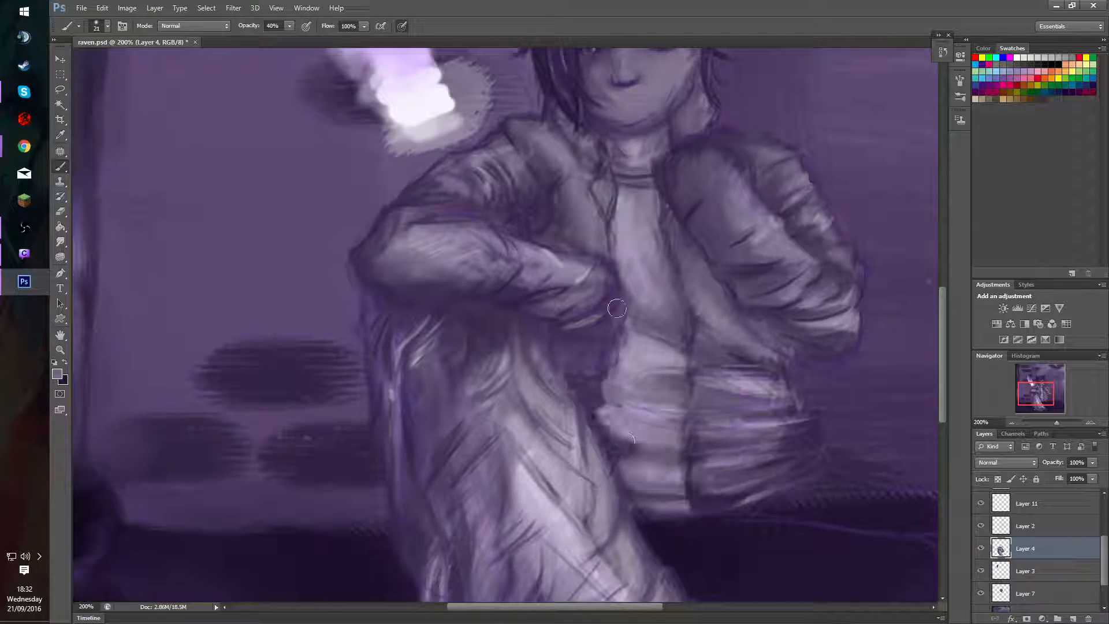
Deepen the shadow below the sleeve and between the leg and shirt with dark strokes at 40% opacity.
left_click(565, 368, "alt")
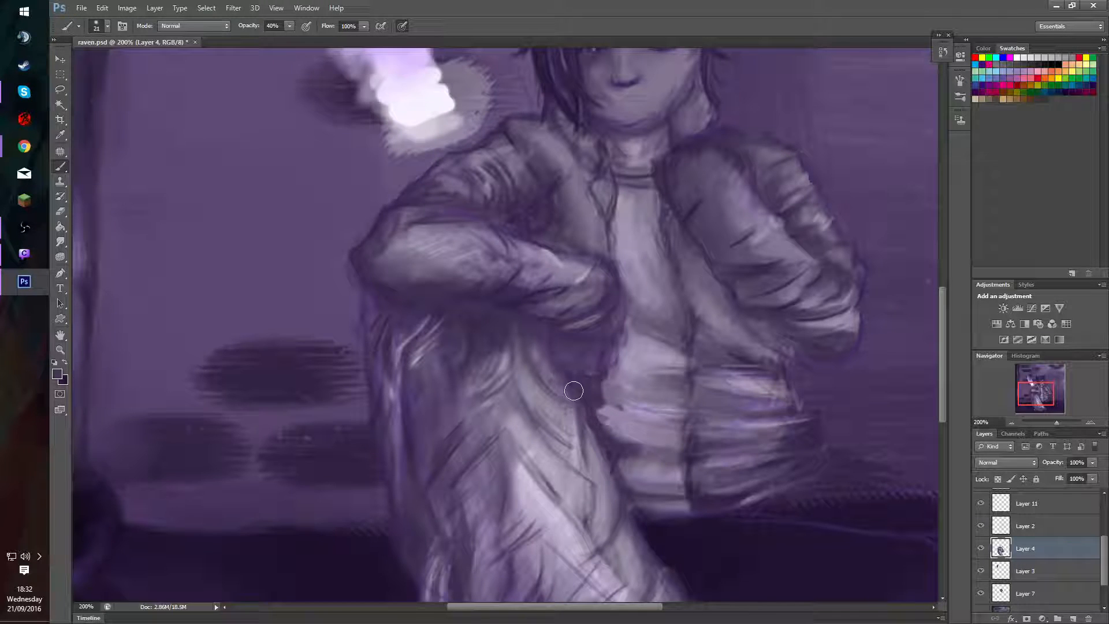
mouse_move(566, 377)
left_mouse_down()
mouse_move(545, 344)
mouse_move(564, 387)
mouse_move(556, 329)
mouse_move(590, 337)
left_mouse_up()
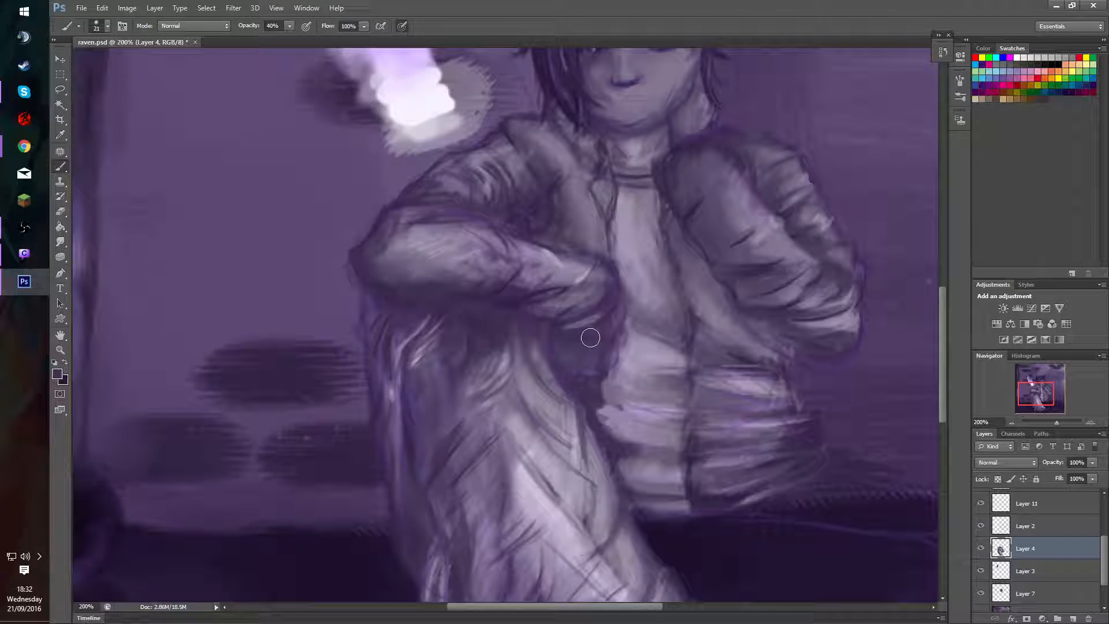
left_click(571, 380, "alt")
mouse_move(572, 381)
left_mouse_down()
mouse_move(590, 394)
mouse_move(582, 374)
mouse_move(603, 399)
mouse_move(605, 380)
mouse_move(587, 370)
mouse_move(611, 451)
mouse_move(598, 387)
mouse_move(608, 419)
left_mouse_up()
left_click(601, 379, "alt")
left_click(601, 390, "alt")
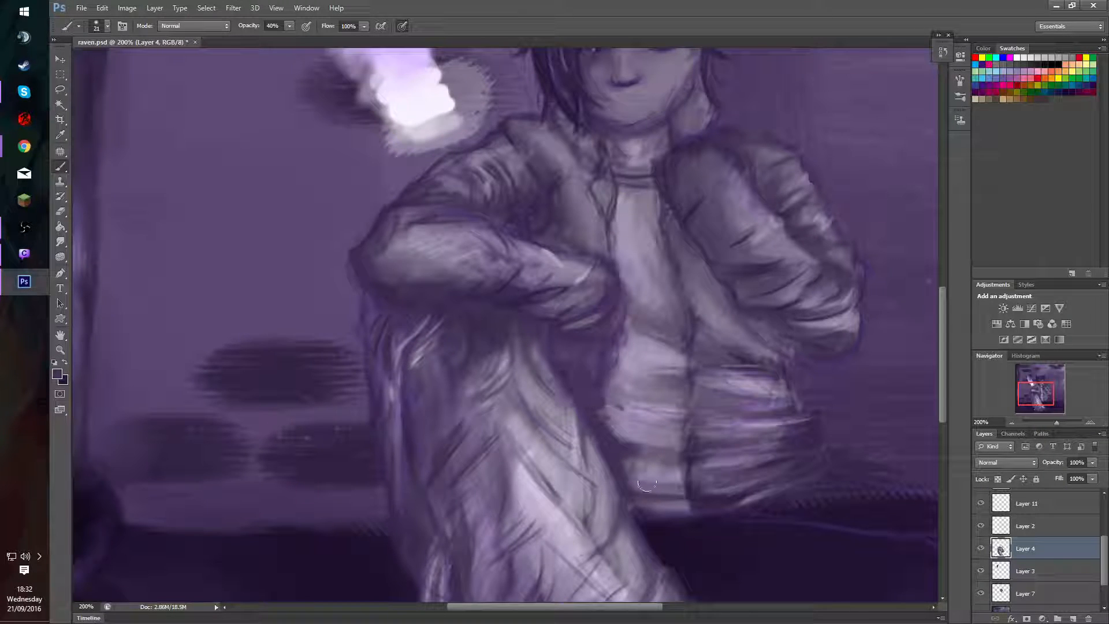
Darken the shirt's bottom hem beside the leg with soft strokes running toward the jacket.
mouse_move(647, 484)
left_mouse_down()
mouse_move(656, 514)
mouse_move(624, 477)
mouse_move(688, 512)
left_mouse_up()
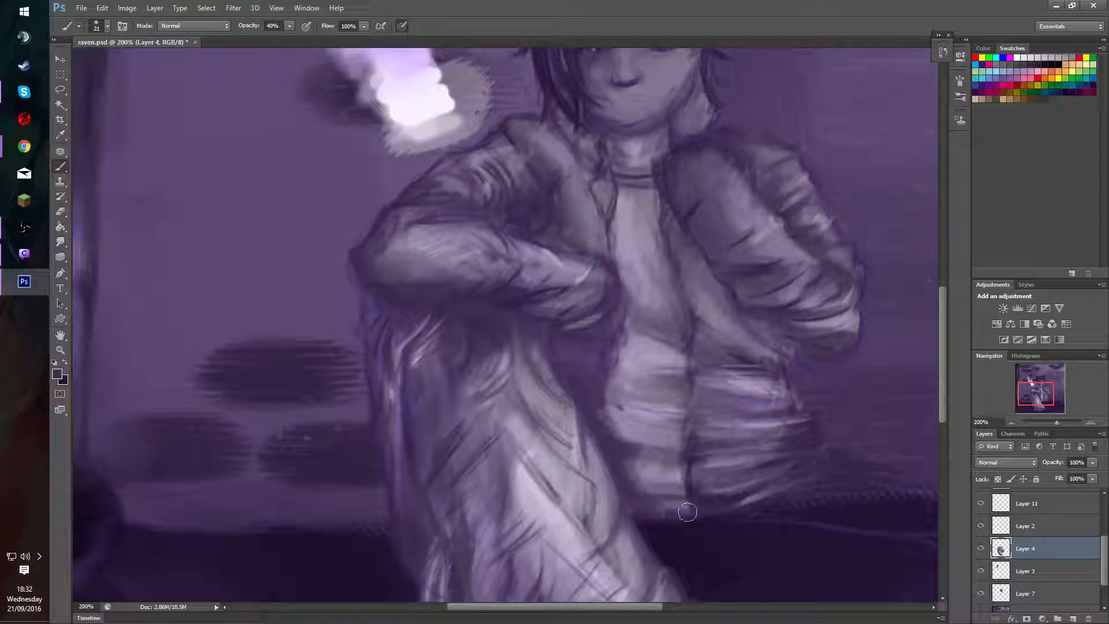
mouse_move(635, 487)
left_mouse_down()
mouse_move(688, 503)
mouse_move(707, 494)
mouse_move(667, 499)
mouse_move(782, 472)
left_mouse_up()
left_click(638, 491, "alt")
left_click(644, 488, "alt")
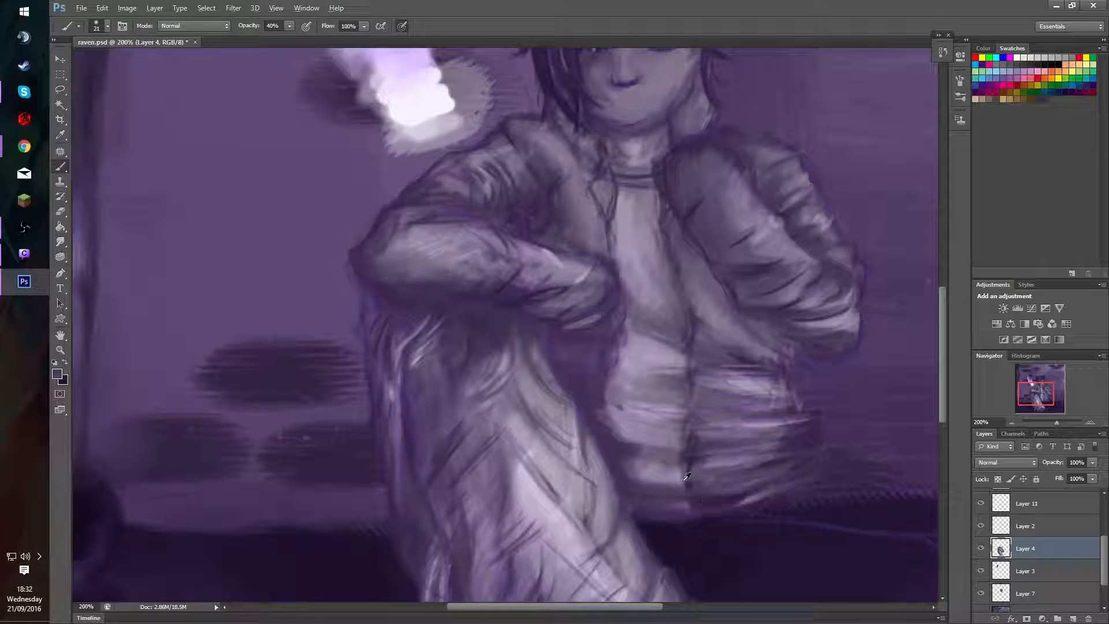
Paint a dark line along the jacket's open front edge, from the bottom hem up to the chest.
left_click(685, 474, "alt")
mouse_move(685, 475)
left_mouse_down()
mouse_move(709, 502)
mouse_move(691, 494)
mouse_move(698, 336)
mouse_move(674, 335)
mouse_move(701, 489)
mouse_move(690, 493)
mouse_move(694, 382)
mouse_move(674, 389)
mouse_move(685, 450)
mouse_move(694, 419)
mouse_move(693, 452)
mouse_move(684, 393)
mouse_move(691, 416)
mouse_move(697, 278)
mouse_move(688, 358)
mouse_move(681, 269)
left_mouse_up()
left_click(706, 505, "alt")
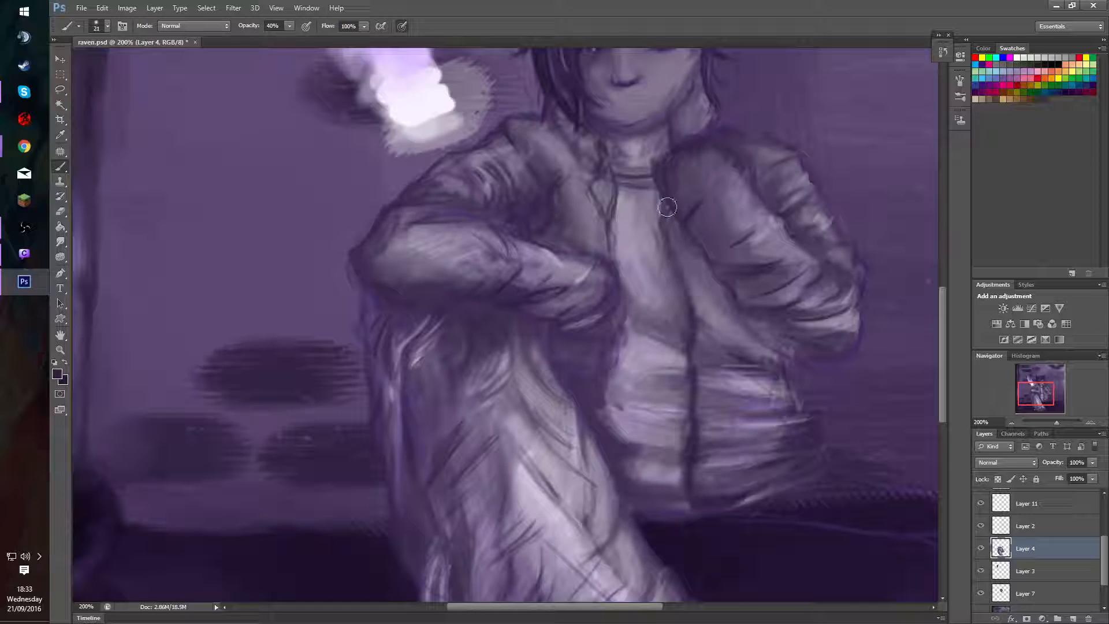
mouse_move(668, 207)
left_mouse_down()
mouse_move(678, 290)
mouse_move(674, 349)
left_mouse_up()
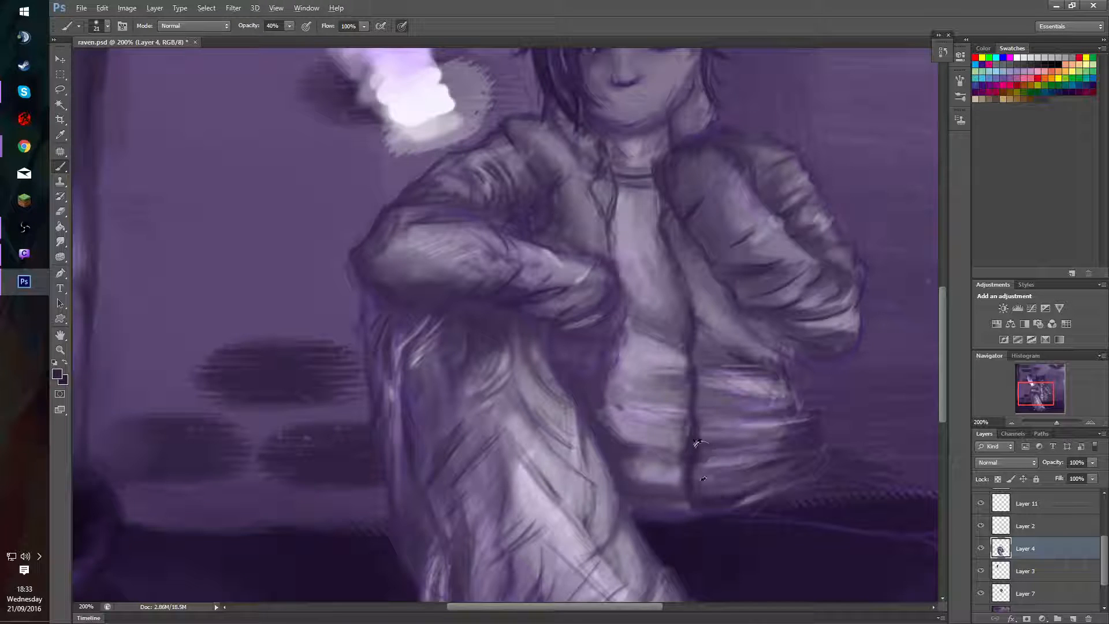
Shade the folds of the jacket's lower front panel with dark strokes sweeping out from the opening.
left_click(697, 489, "alt")
left_click_drag(693, 491, 827, 447)
left_click(691, 485, "alt")
left_click_drag(718, 462, 807, 428)
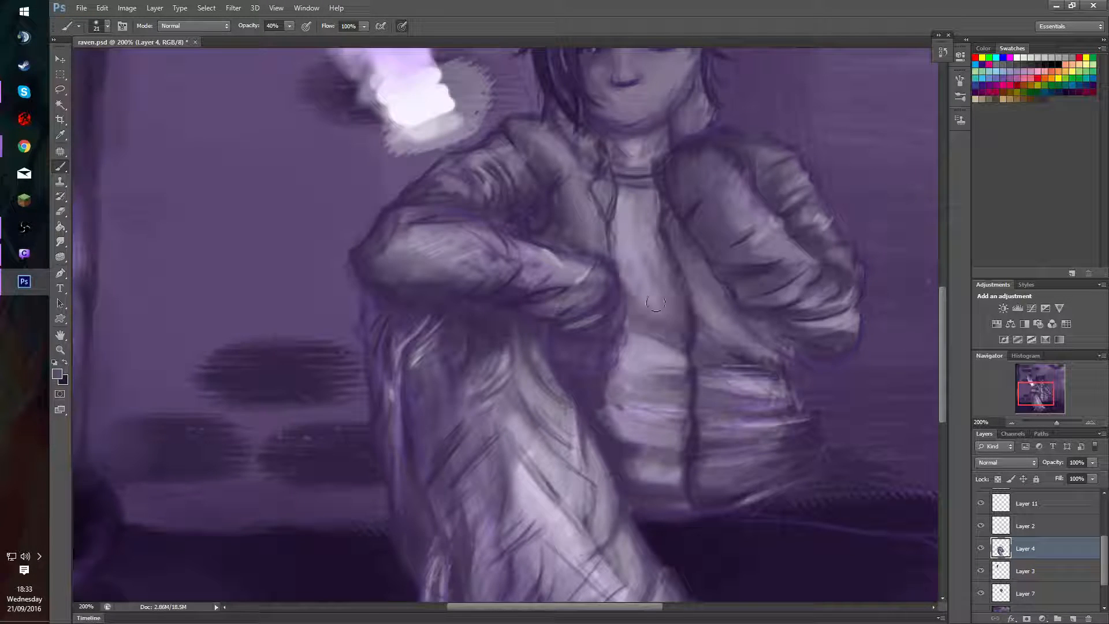
Refine the folds on both sides of the jacket's opening near the hem, reducing the brush size to 11.
left_click_drag(680, 417, 672, 416)
left_click(707, 440, "alt")
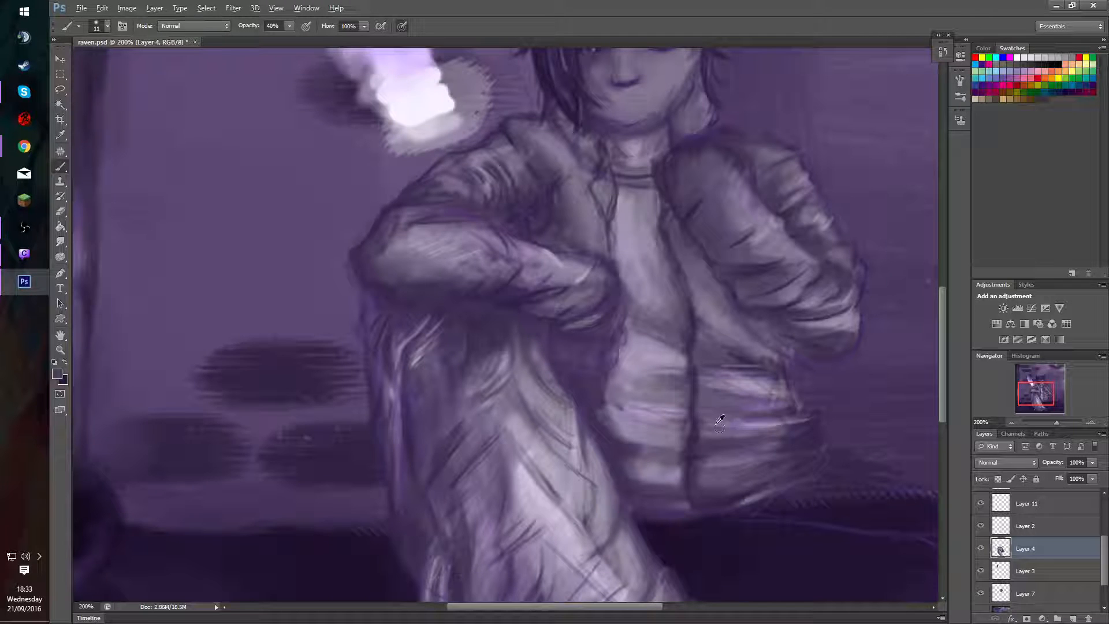
left_click(719, 432, "alt")
left_click(695, 441, "alt")
Enlarge the brush to 22 and reinforce the dark edge of the jacket's opening around the waist.
right_click(677, 477, "alt")
left_click(663, 445, "alt")
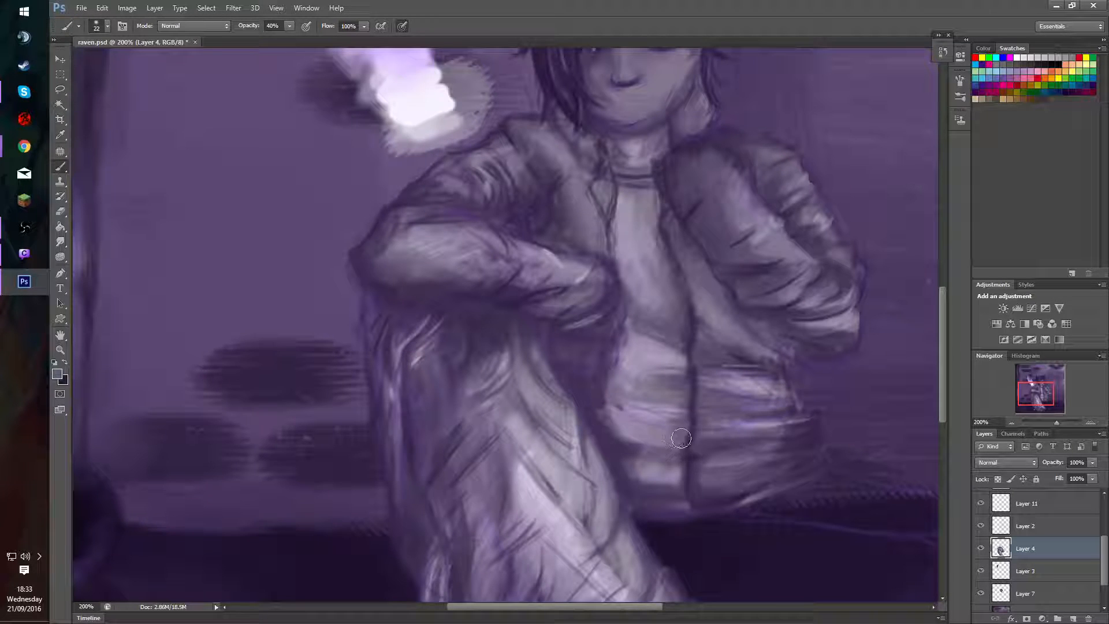
mouse_move(681, 438)
left_mouse_down()
mouse_move(679, 427)
mouse_move(672, 443)
left_mouse_up()
mouse_move(687, 372)
left_mouse_down()
mouse_move(681, 404)
mouse_move(680, 329)
mouse_move(691, 324)
mouse_move(690, 347)
left_mouse_up()
left_click(691, 311, "alt")
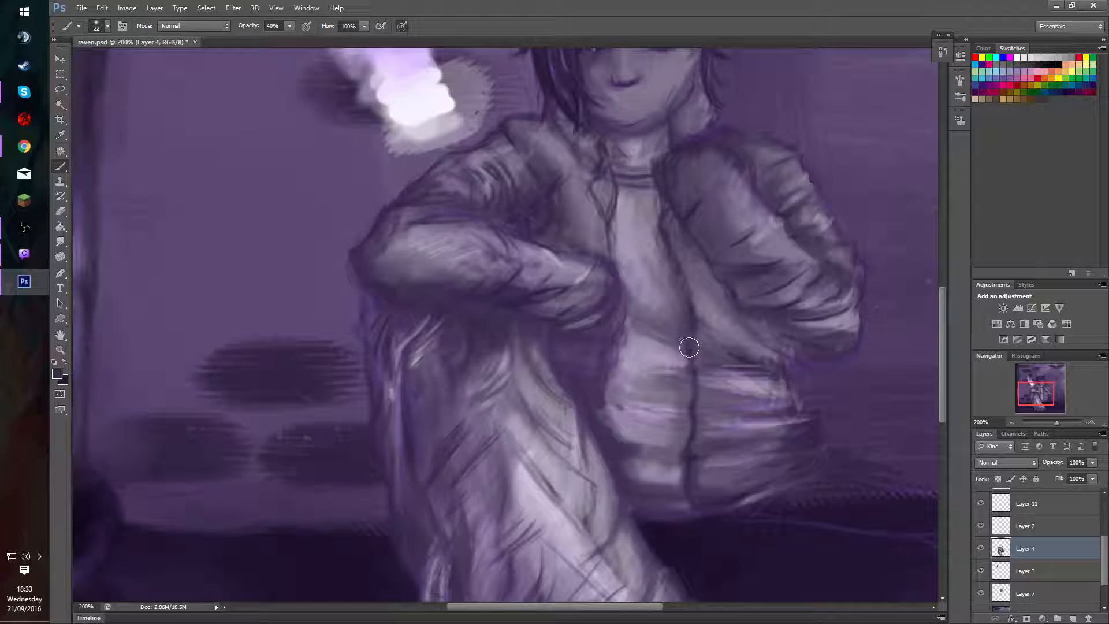
mouse_move(689, 300)
left_mouse_down()
mouse_move(689, 333)
mouse_move(672, 356)
mouse_move(682, 305)
mouse_move(694, 313)
mouse_move(684, 357)
mouse_move(697, 197)
mouse_move(688, 357)
left_mouse_up()
left_click(695, 311, "alt")
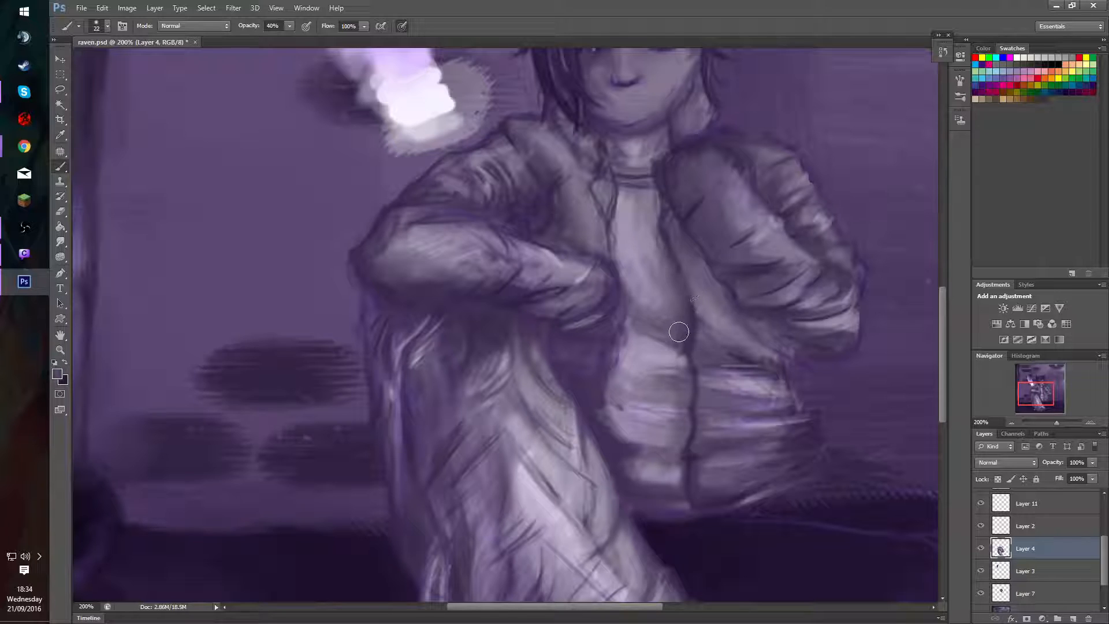
Soften the shadow beneath the shirt's fold at the waist, beside the jacket's opening.
mouse_move(664, 347)
left_mouse_down()
mouse_move(667, 323)
mouse_move(659, 286)
left_mouse_up()
mouse_move(672, 344)
left_mouse_down()
mouse_move(679, 297)
mouse_move(659, 338)
mouse_move(680, 292)
mouse_move(677, 341)
left_mouse_up()
left_click(681, 339, "alt")
left_click(664, 339, "alt")
left_click(669, 374, "alt")
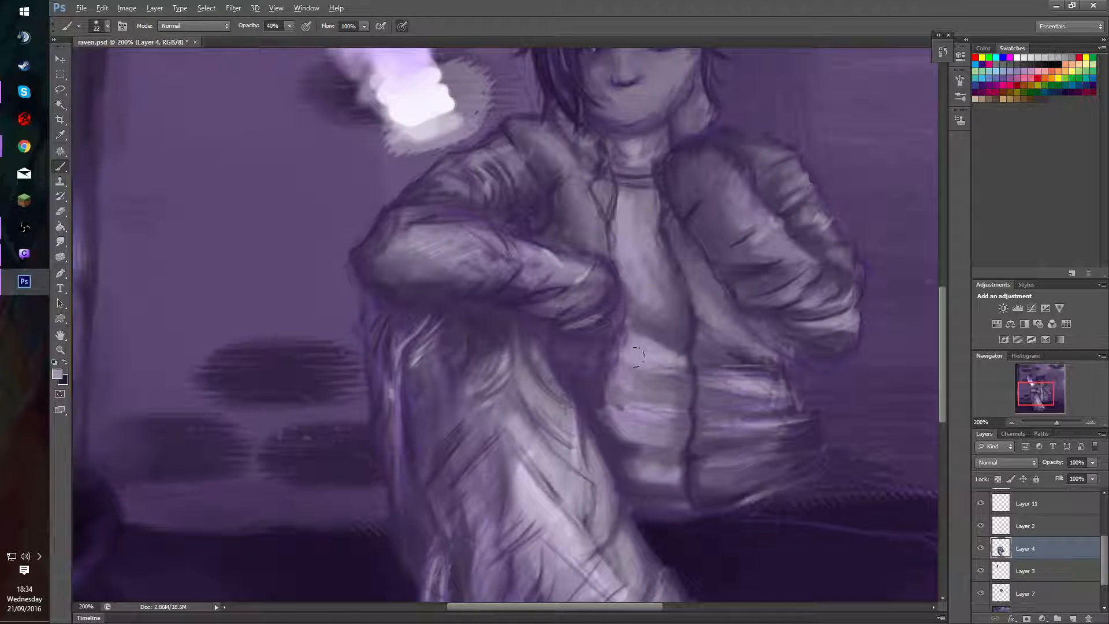
Smooth the lower shirt's stripes and folds with sampled light tones at 40% opacity.
mouse_move(645, 385)
left_mouse_down()
mouse_move(663, 386)
mouse_move(639, 382)
mouse_move(670, 371)
left_mouse_up()
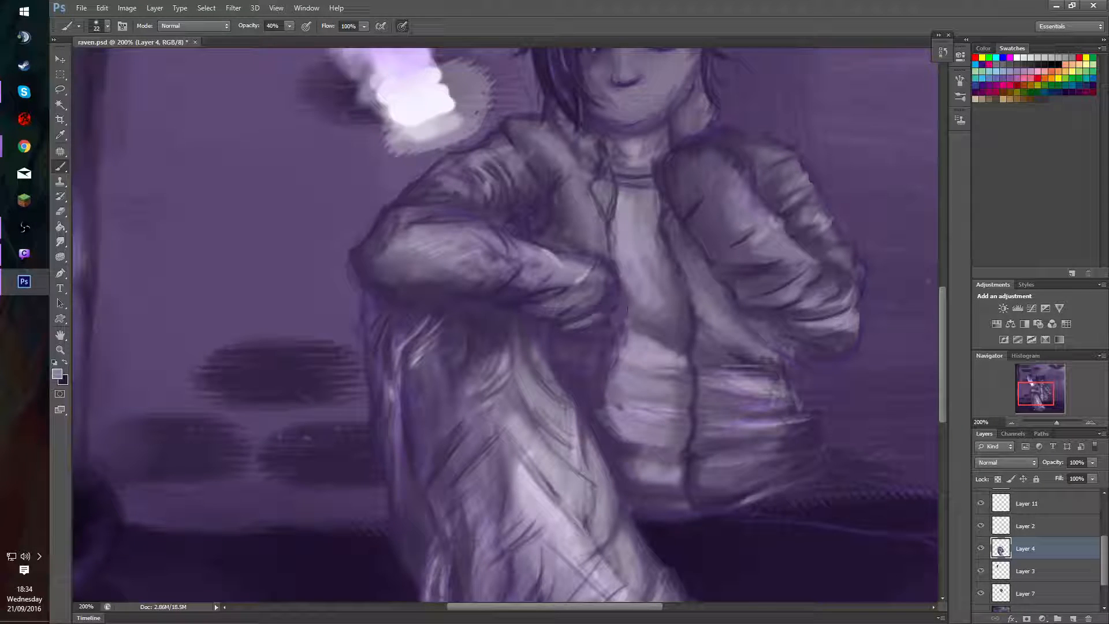
left_click(667, 381, "alt")
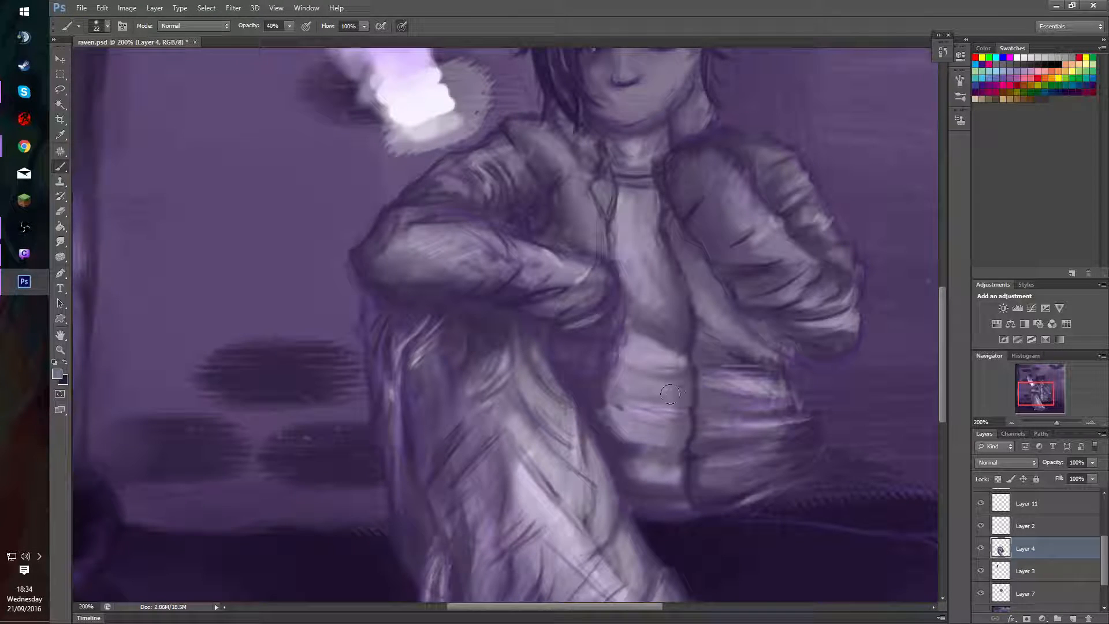
left_click(627, 394, "alt")
mouse_move(614, 404)
left_mouse_down()
mouse_move(671, 412)
mouse_move(646, 412)
left_mouse_up()
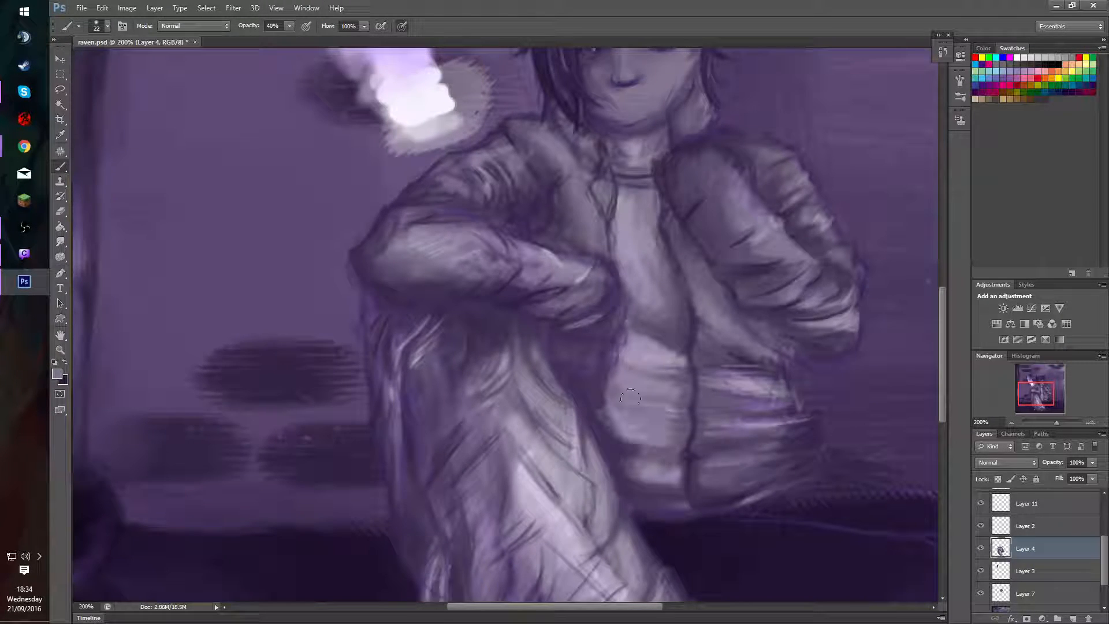
mouse_move(635, 328)
left_mouse_down()
mouse_move(655, 341)
mouse_move(634, 357)
mouse_move(638, 348)
left_mouse_up()
Sharpen the dark edge of the jacket's lapel beside the shirt's chest with a sampled dark tone and a size 6 brush.
left_click(725, 541, "alt")
left_click_drag(520, 412, 500, 412)
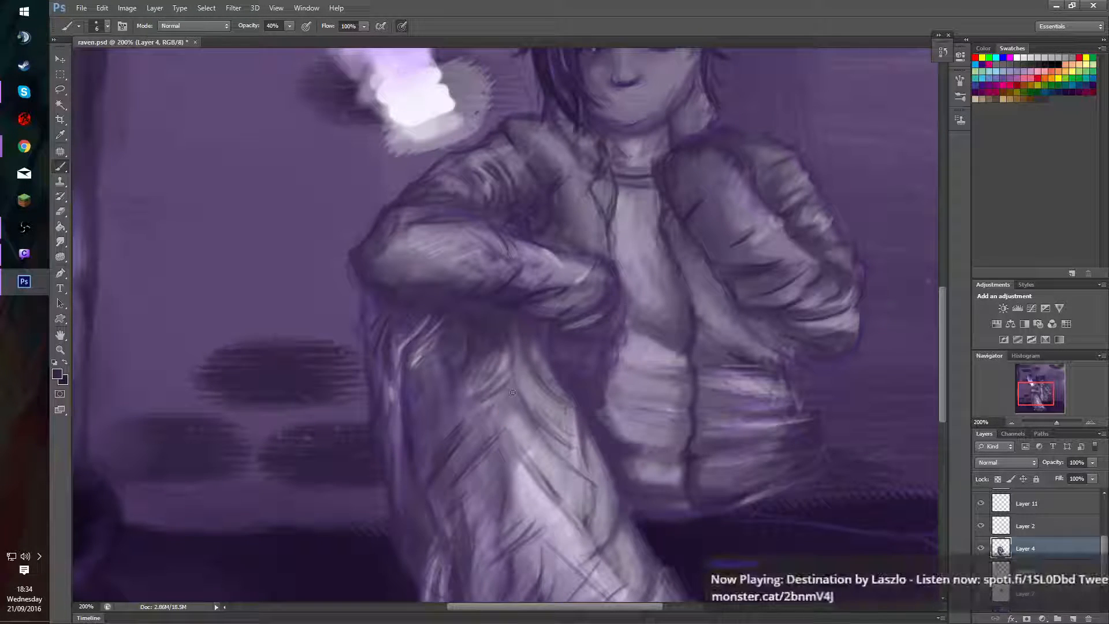
left_click_drag(608, 231, 611, 258)
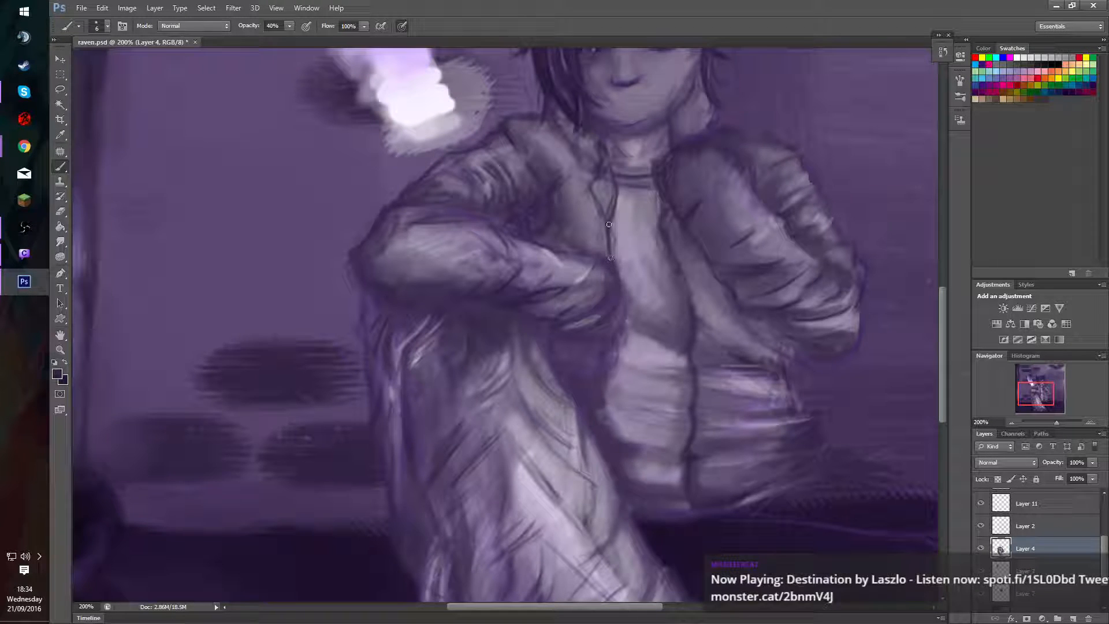
left_click_drag(595, 194, 604, 270)
Darken the gap between the raised knee and the lower shirt with sampled tones at 40% opacity, varying the brush size.
key("bracketright")
key("bracketright")
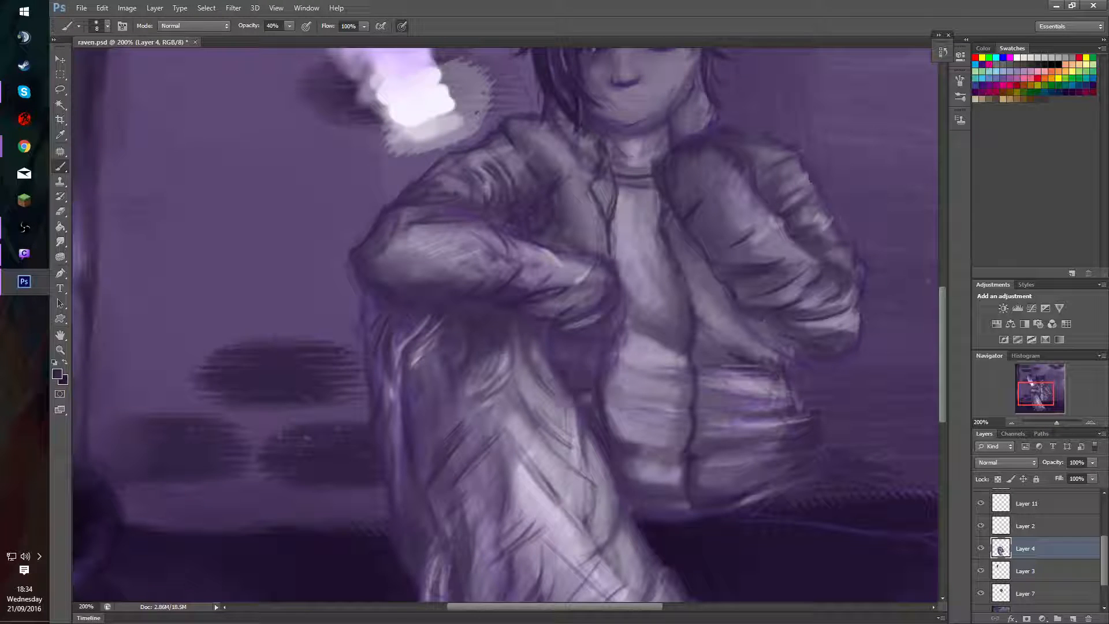
left_click_drag(581, 398, 612, 389)
mouse_move(581, 376)
left_mouse_down()
mouse_move(572, 367)
mouse_move(575, 377)
left_mouse_up()
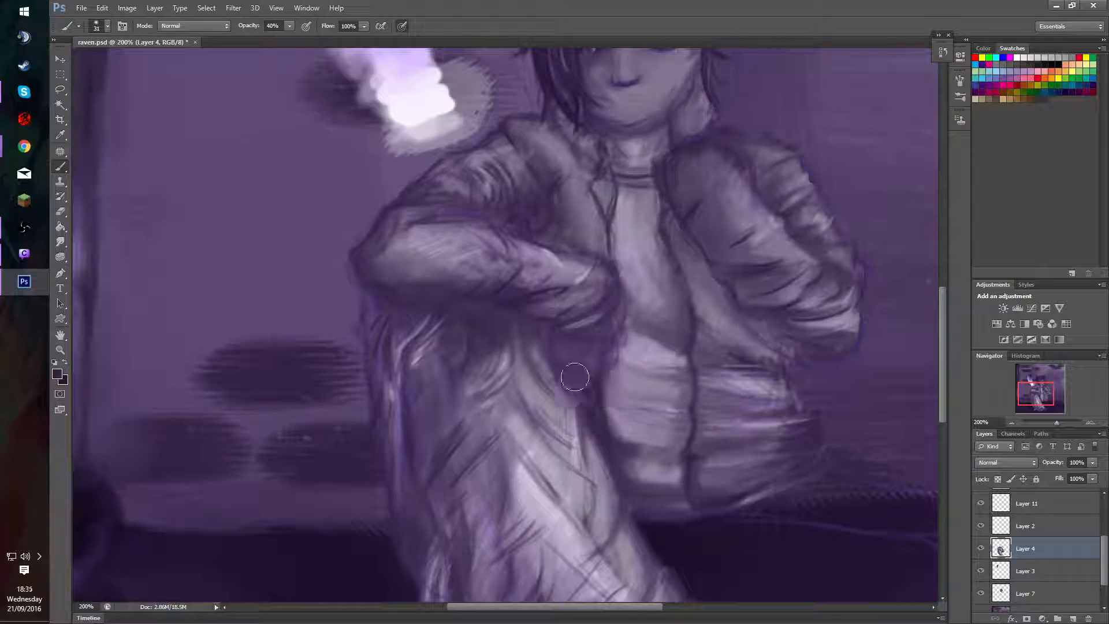
left_click_drag(717, 417, 695, 418)
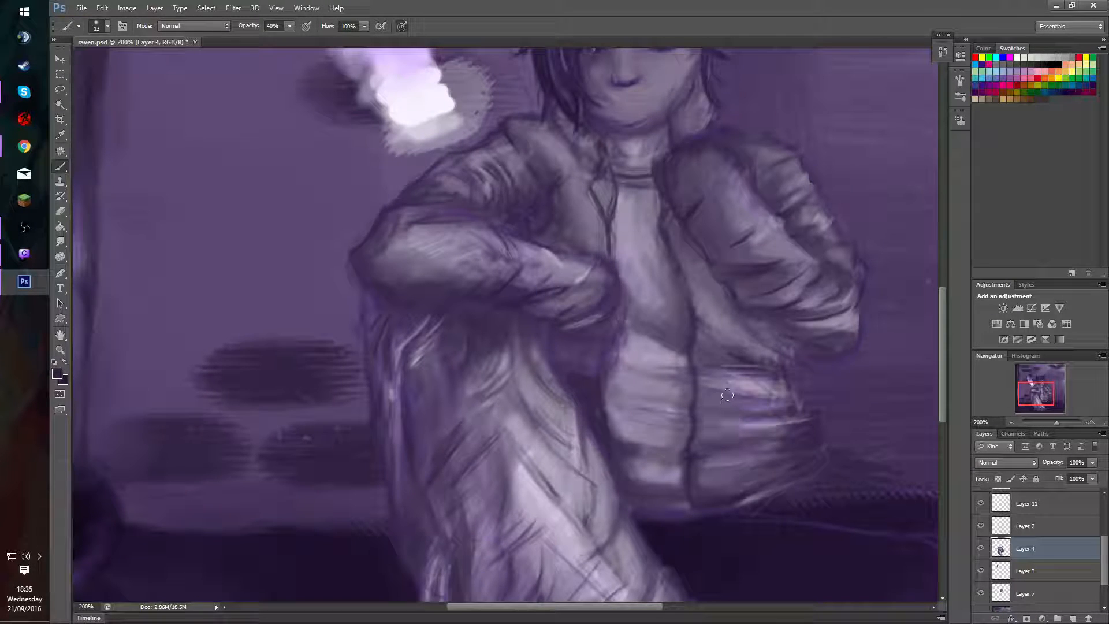
left_click(698, 394, "alt")
mouse_move(587, 387)
left_mouse_down()
mouse_move(606, 441)
mouse_move(587, 423)
mouse_move(606, 412)
mouse_move(595, 409)
mouse_move(596, 430)
mouse_move(585, 400)
mouse_move(609, 473)
mouse_move(595, 380)
left_mouse_up()
left_click(602, 418, "alt")
left_click(595, 411, "alt")
key("bracketright")
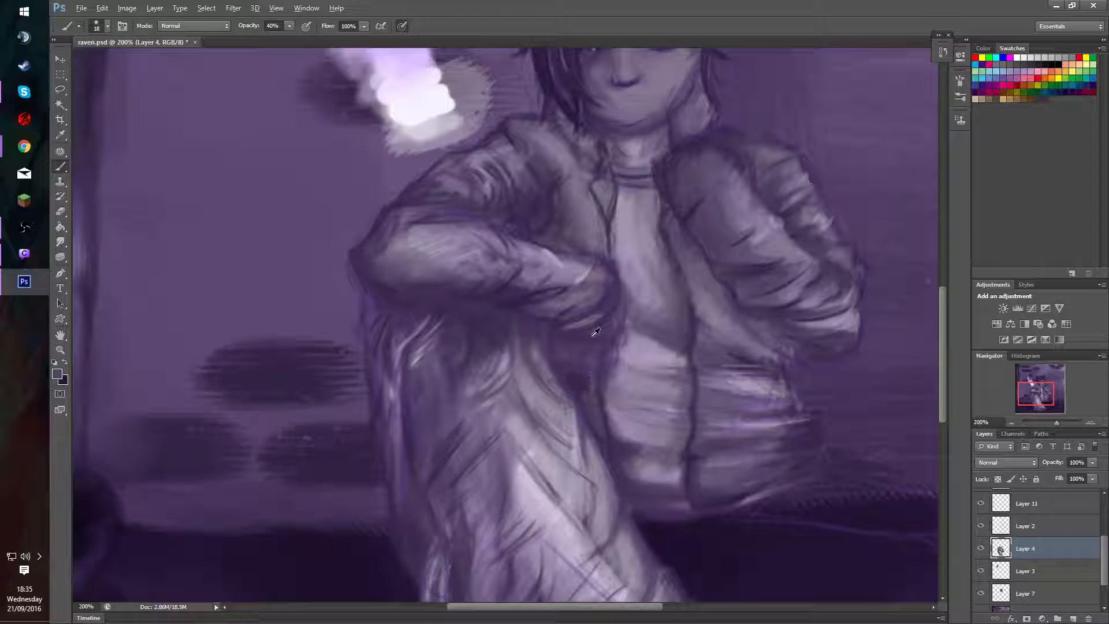
Deepen the shadow running down the shirt's side beside the thigh, starting with a sampled dark tone and a size 18 brush.
left_click(590, 379, "alt")
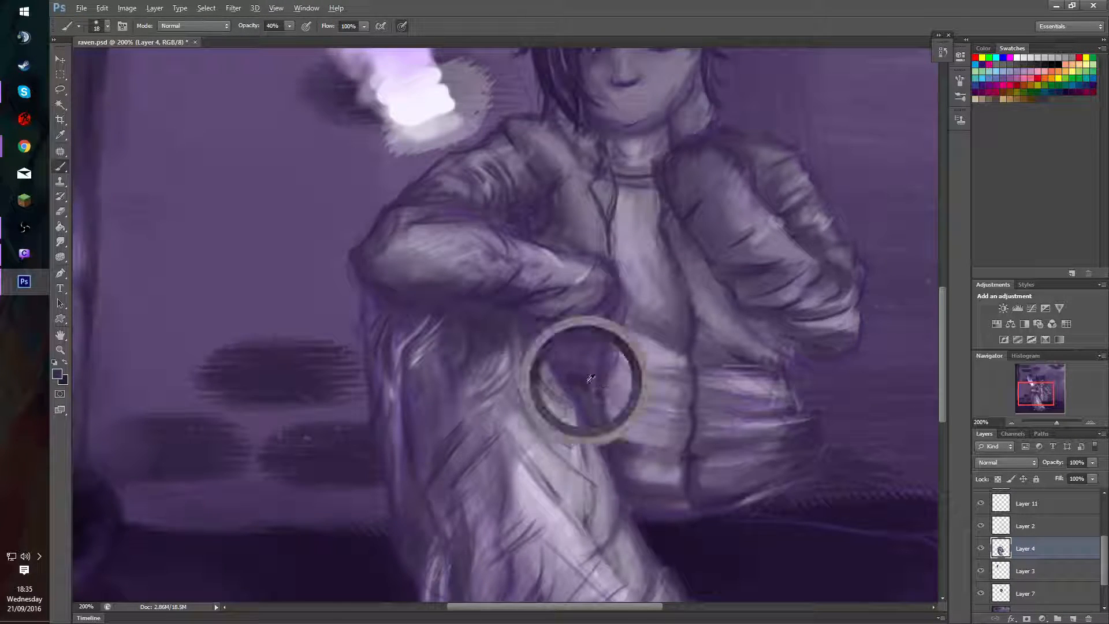
mouse_move(576, 376)
left_mouse_down()
mouse_move(602, 488)
mouse_move(601, 441)
mouse_move(618, 484)
left_mouse_up()
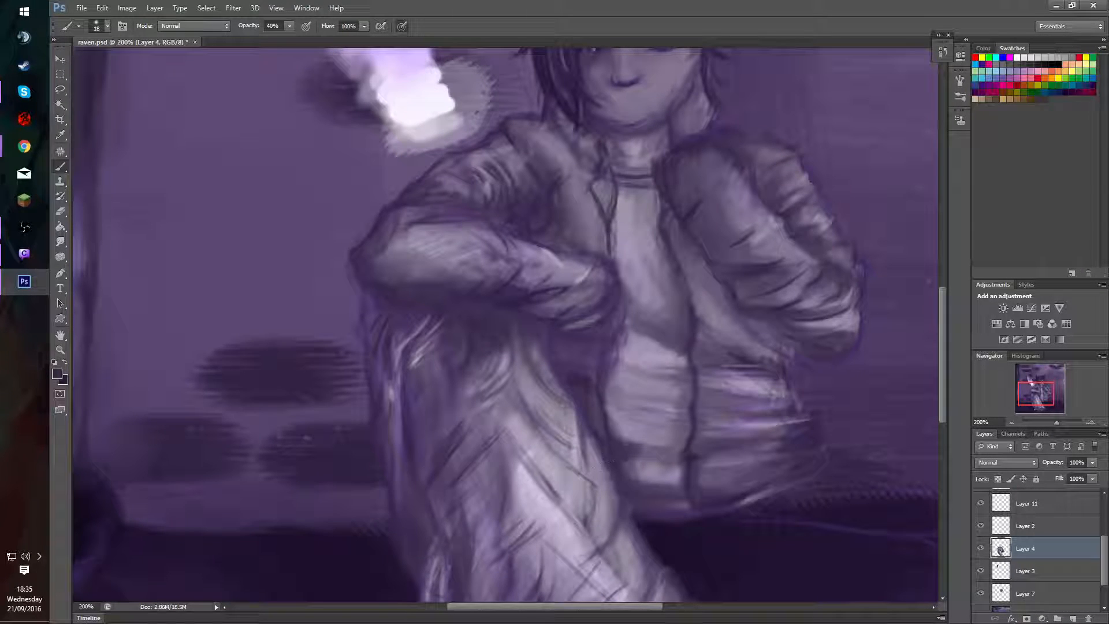
left_click(586, 383, "alt")
mouse_move(604, 439)
left_mouse_down()
mouse_move(627, 475)
mouse_move(588, 370)
mouse_move(610, 469)
mouse_move(570, 373)
mouse_move(568, 456)
mouse_move(602, 433)
mouse_move(606, 447)
mouse_move(605, 367)
mouse_move(584, 410)
mouse_move(619, 438)
mouse_move(593, 416)
mouse_move(578, 353)
mouse_move(581, 383)
mouse_move(614, 386)
mouse_move(600, 386)
mouse_move(605, 406)
mouse_move(608, 383)
left_mouse_up()
left_click(290, 369, "alt")
left_click(609, 377, "alt")
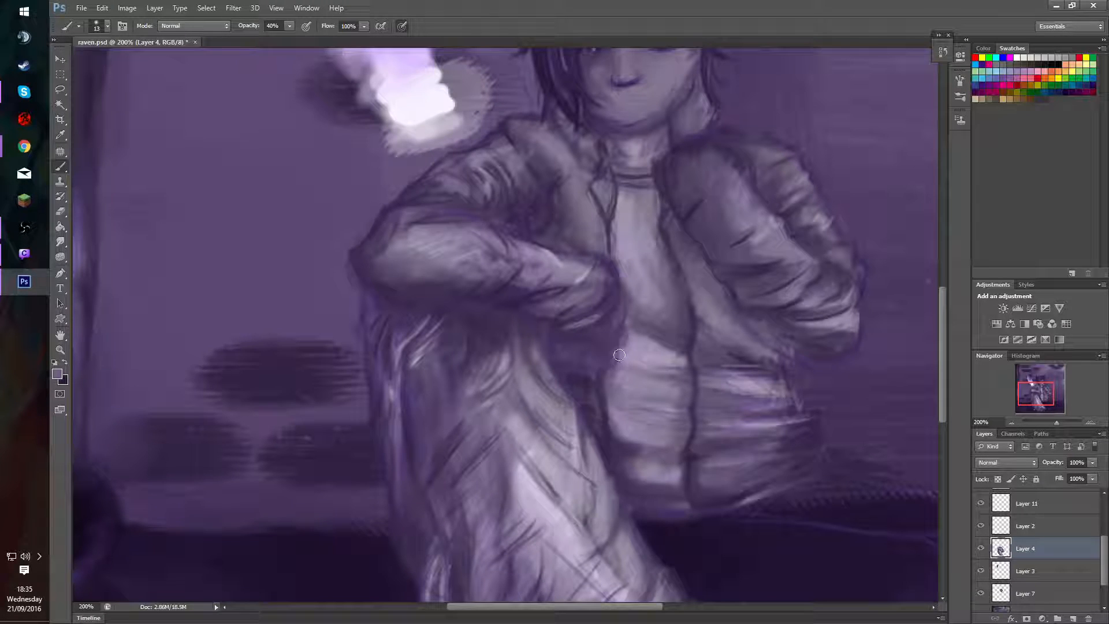
Soften the lower shirt's side edge beside the thigh with sampled light tones, lowering the brush opacity to 20%.
left_click(754, 385, "alt")
left_click_drag(601, 413, 602, 387)
left_click(634, 392, "alt")
key("2")
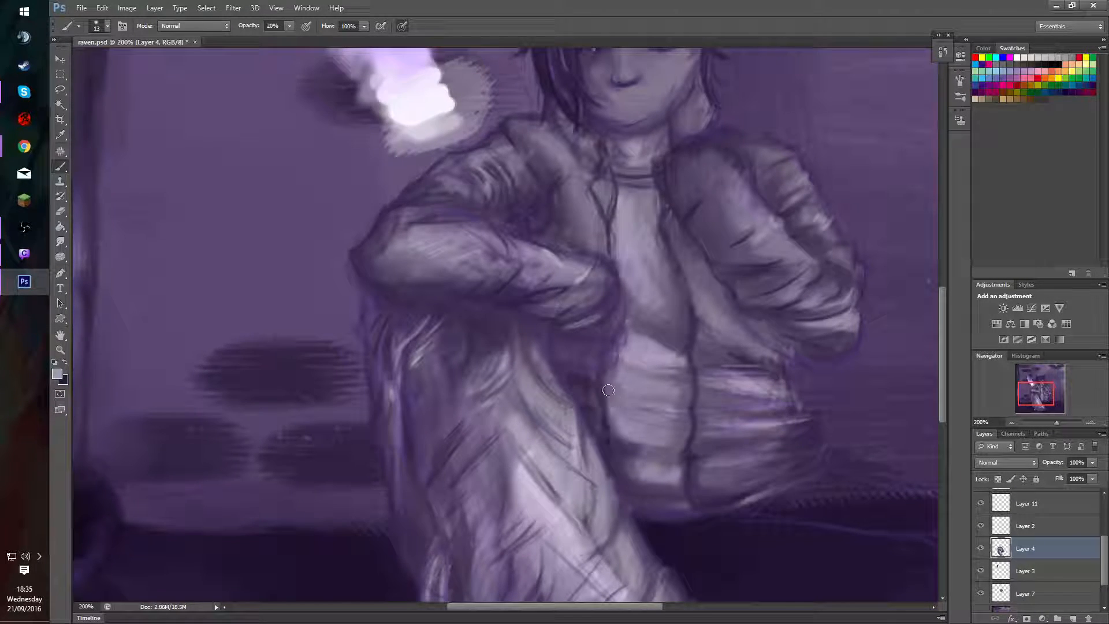
left_click_drag(595, 393, 602, 393)
left_click(602, 433, "alt")
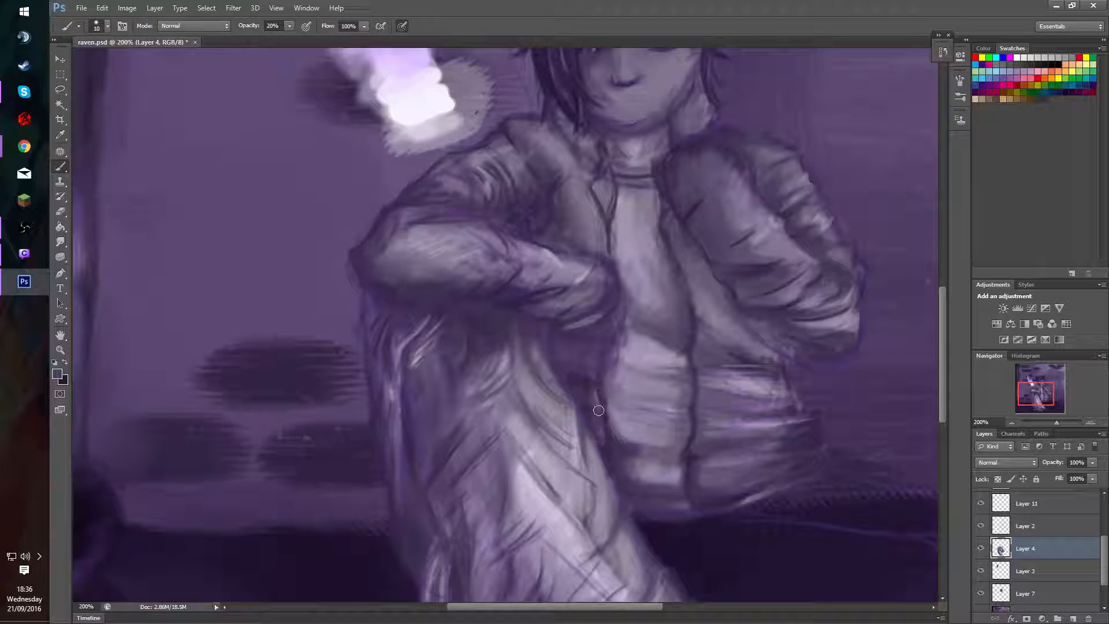
Refine the narrow shadow between the thigh and the lower shirt with a size 10 brush at 20% opacity.
left_click(599, 396, "alt")
left_click(589, 394, "alt")
mouse_move(593, 392)
left_mouse_down()
mouse_move(605, 436)
mouse_move(601, 412)
mouse_move(612, 428)
mouse_move(602, 463)
left_mouse_up()
left_click(598, 424, "alt")
left_click(602, 419, "alt")
key("alt")
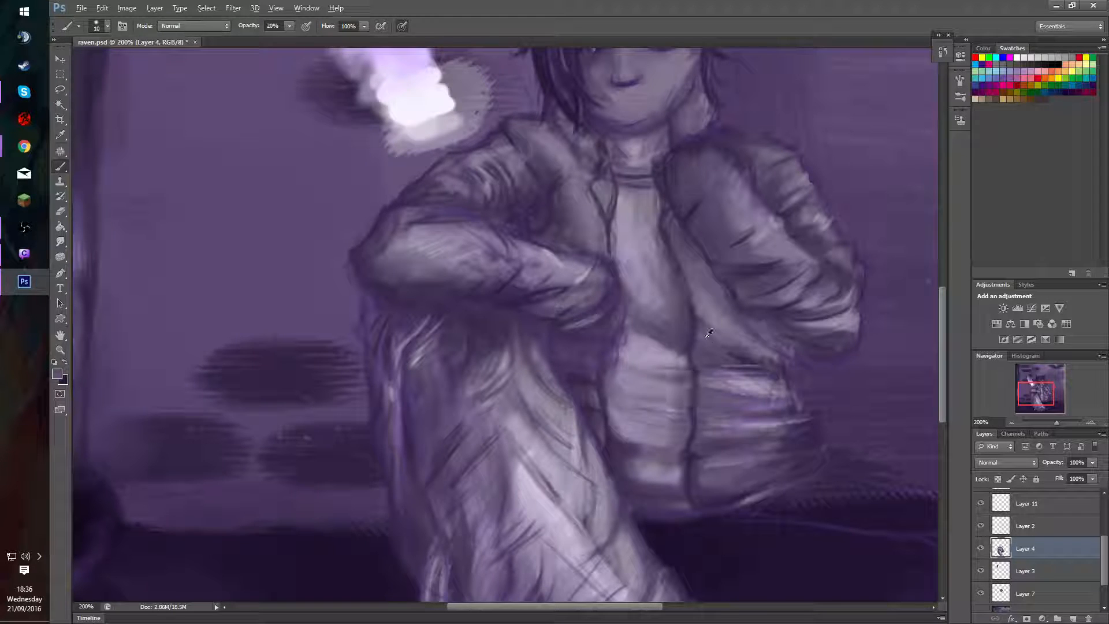
Enlarge the brush to 22 and blend the light and dark tones around the shirt's waist fold.
mouse_move(678, 336)
left_mouse_down()
mouse_move(685, 384)
mouse_move(673, 375)
mouse_move(656, 388)
mouse_move(673, 391)
mouse_move(663, 389)
left_mouse_up()
right_click(664, 391, "alt")
left_click(656, 335, "alt")
left_click(678, 393, "alt")
left_click(641, 391, "alt")
mouse_move(654, 375)
left_mouse_down()
mouse_move(645, 342)
mouse_move(669, 357)
mouse_move(622, 363)
mouse_move(649, 367)
mouse_move(652, 342)
mouse_move(619, 363)
mouse_move(681, 355)
mouse_move(651, 346)
mouse_move(665, 338)
mouse_move(624, 344)
mouse_move(635, 341)
left_mouse_up()
left_click(640, 349, "alt")
left_click(648, 385, "alt")
left_click(677, 345, "alt")
left_click(639, 342, "alt")
left_click(660, 327, "alt")
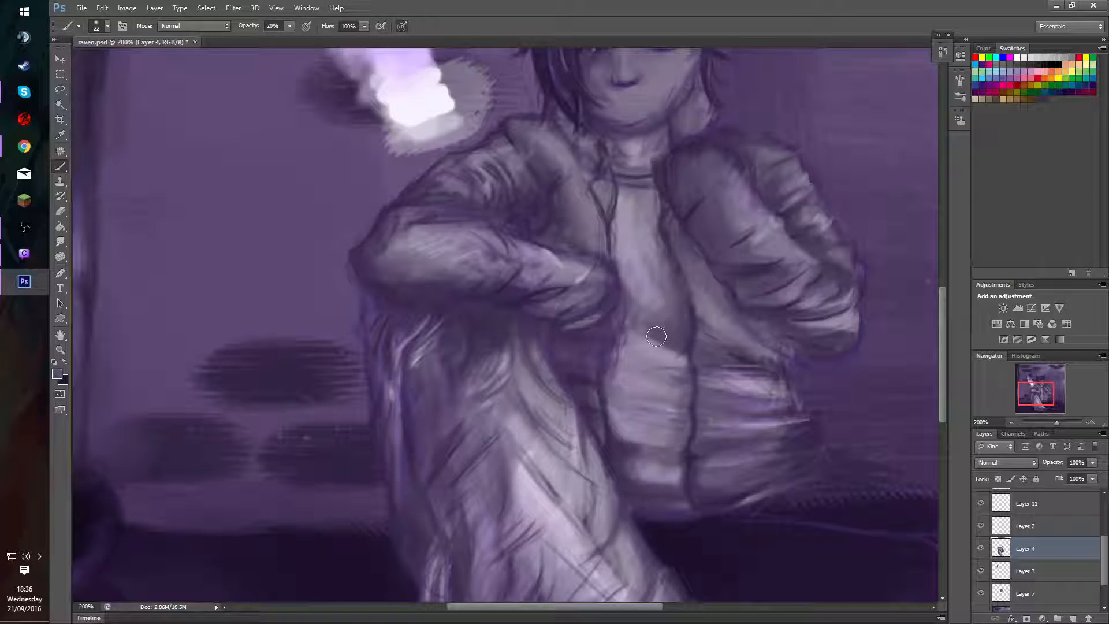
Smooth the shadow above the shirt's waist fold and shade a soft crease across the shirt just below it.
left_click(645, 311, "alt")
left_click(656, 329, "alt")
mouse_move(654, 324)
left_mouse_down()
mouse_move(638, 332)
mouse_move(675, 324)
mouse_move(629, 322)
mouse_move(675, 351)
mouse_move(687, 392)
left_mouse_up()
left_click(654, 323, "alt")
left_click(677, 317, "alt")
left_click(659, 376, "alt")
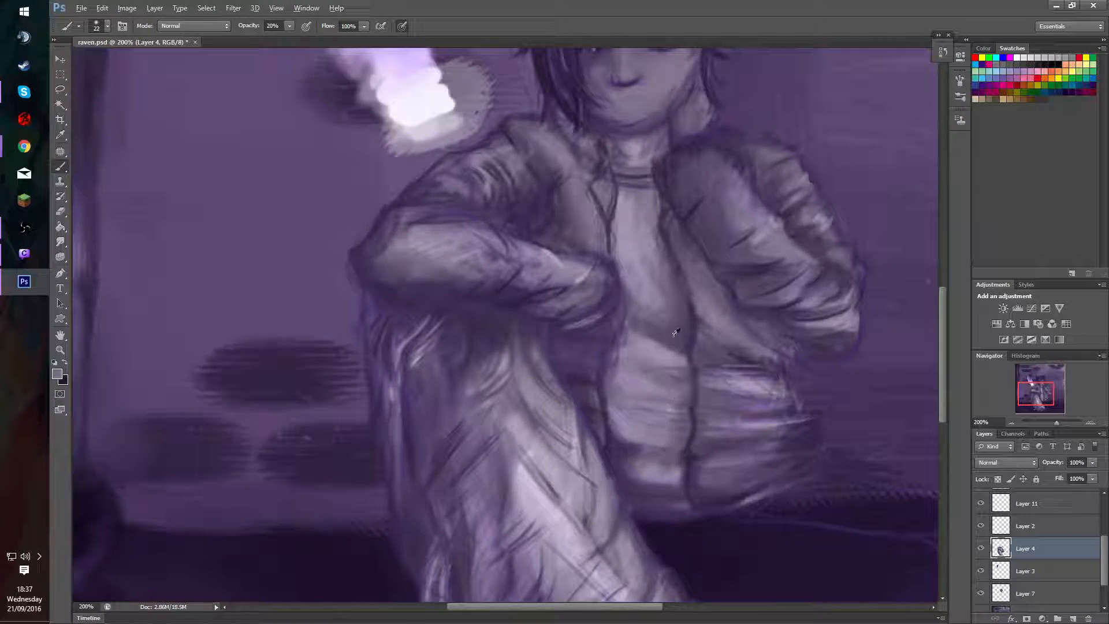
left_click(674, 335, "alt")
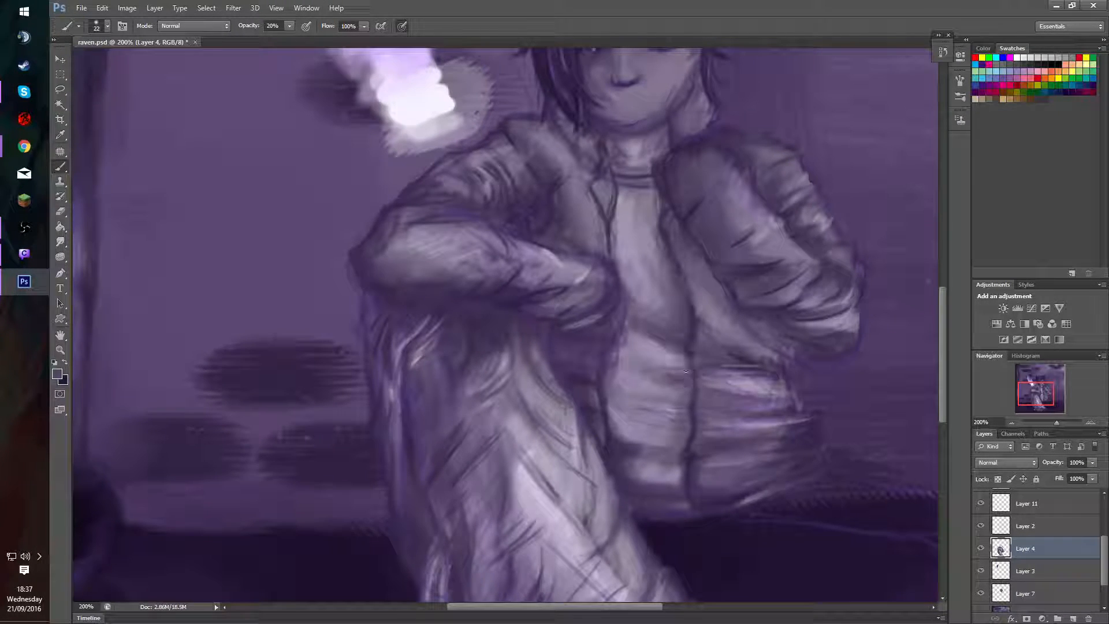
left_click(674, 377, "alt")
mouse_move(660, 374)
left_mouse_down()
mouse_move(694, 371)
mouse_move(614, 373)
left_mouse_up()
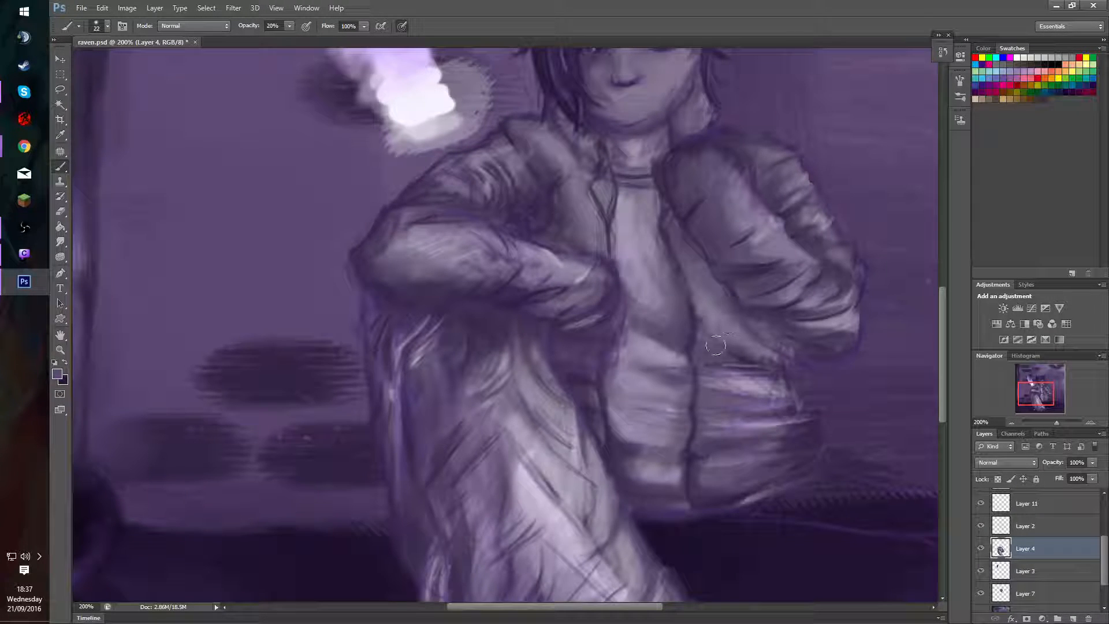
Hide Layer 2 and continue blending the shirt's waist fold on Layer 4 with sampled tones.
left_click(981, 526)
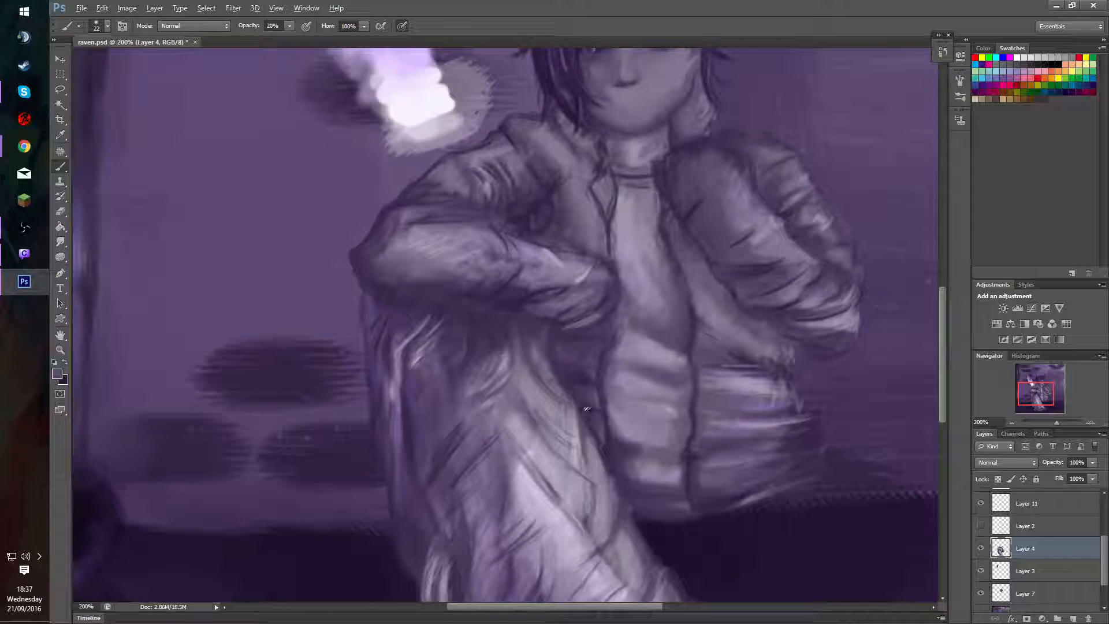
left_click(580, 381, "alt")
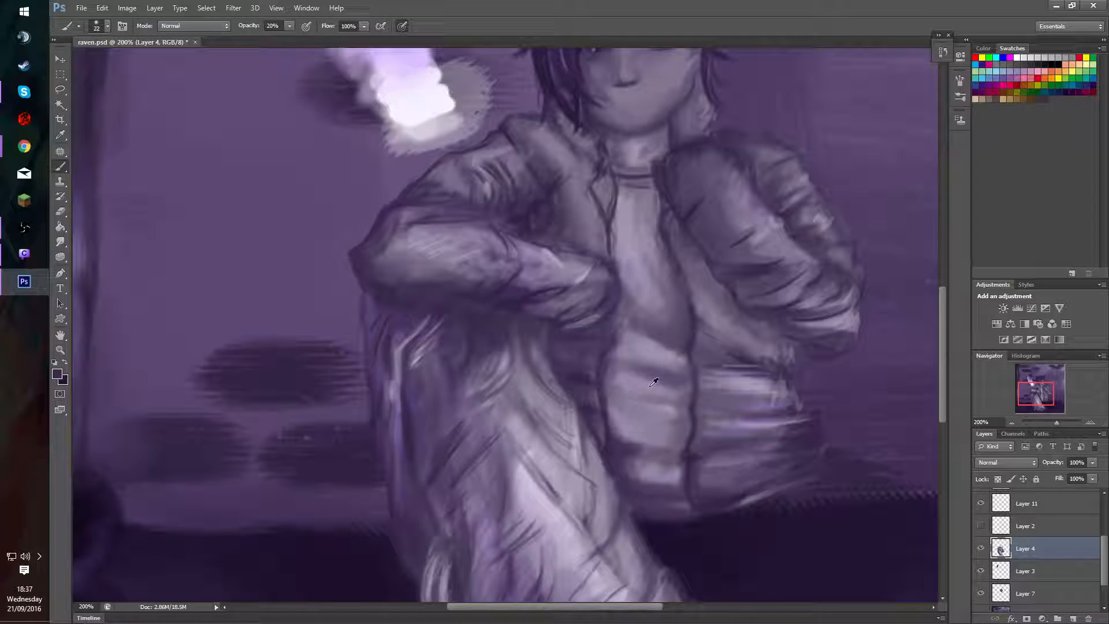
left_click(670, 339, "alt")
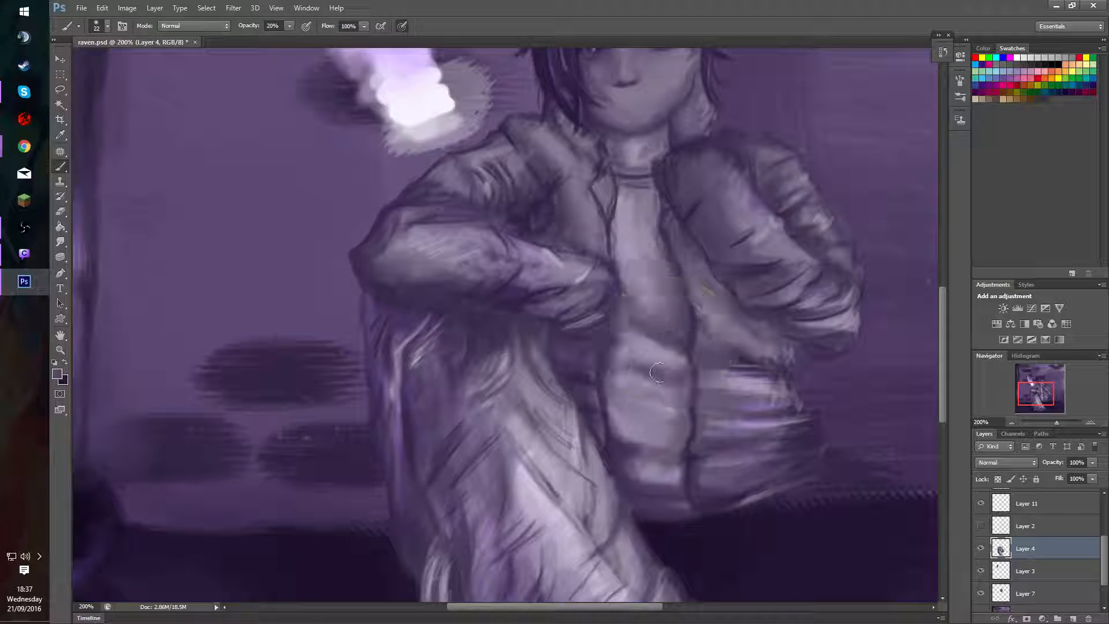
left_click(643, 321, "alt")
mouse_move(639, 330)
left_mouse_down()
mouse_move(670, 346)
mouse_move(658, 376)
mouse_move(685, 368)
left_mouse_up()
left_click(684, 336, "alt")
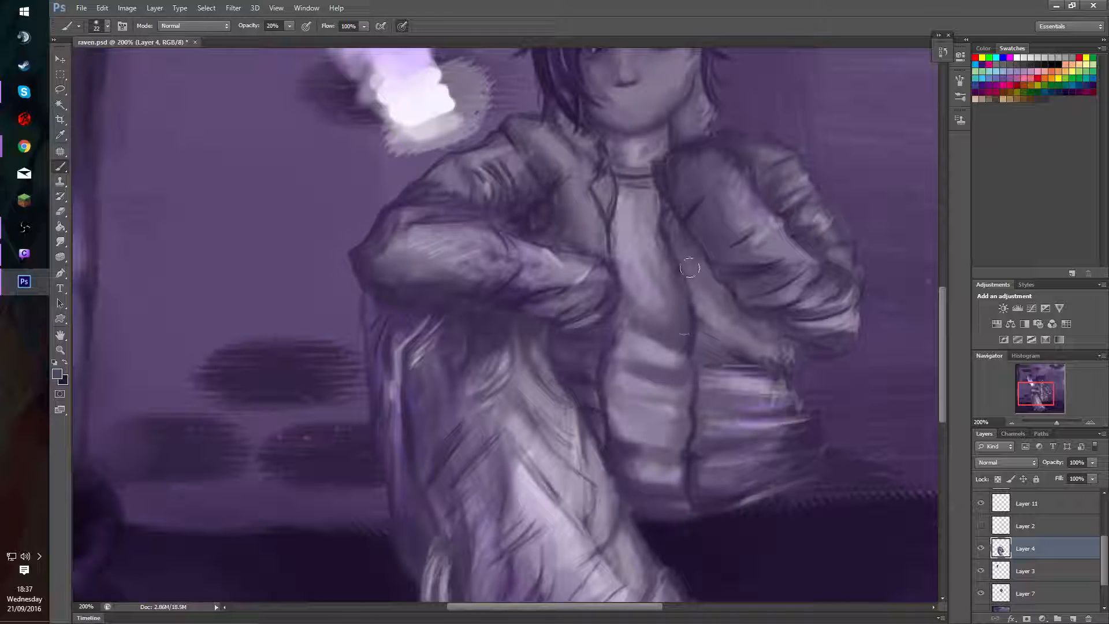
left_click(675, 352, "alt")
Reduce the brush to 12 and define the waist fold's lit edge and the shadow along the jacket's opening.
left_click_drag(651, 339, 648, 338)
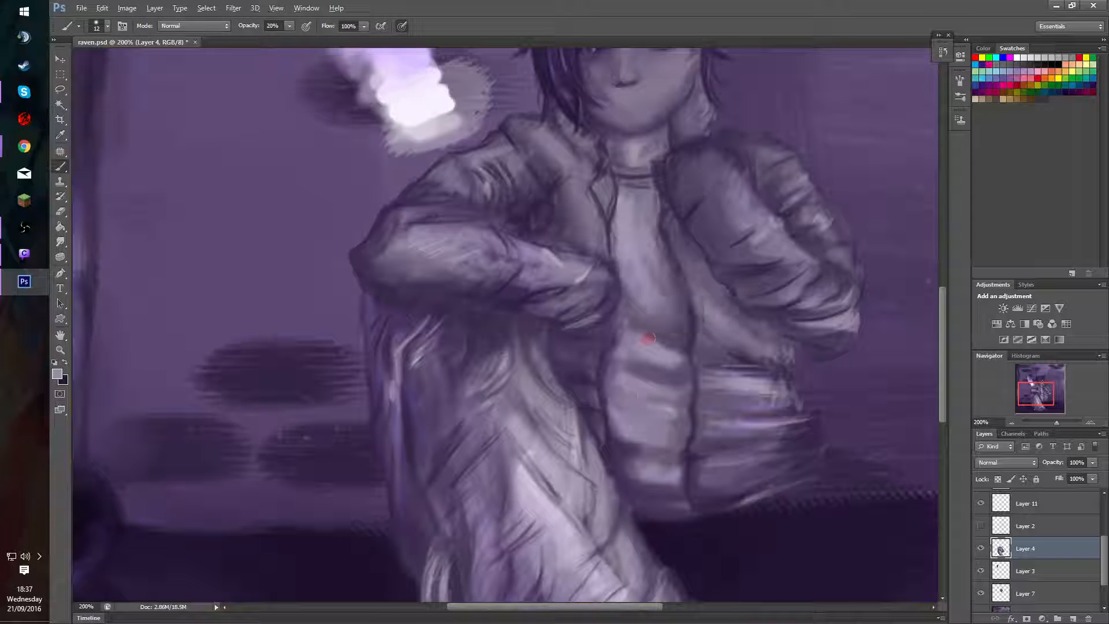
left_click(657, 325, "alt")
left_click_drag(631, 329, 665, 345)
left_click(671, 354, "alt")
left_click(695, 338, "alt")
mouse_move(655, 338)
left_mouse_down()
mouse_move(646, 339)
mouse_move(691, 355)
mouse_move(670, 344)
left_mouse_up()
key("bracketright")
key("bracketright")
mouse_move(685, 386)
left_mouse_down()
mouse_move(643, 386)
mouse_move(688, 374)
mouse_move(678, 386)
left_mouse_up()
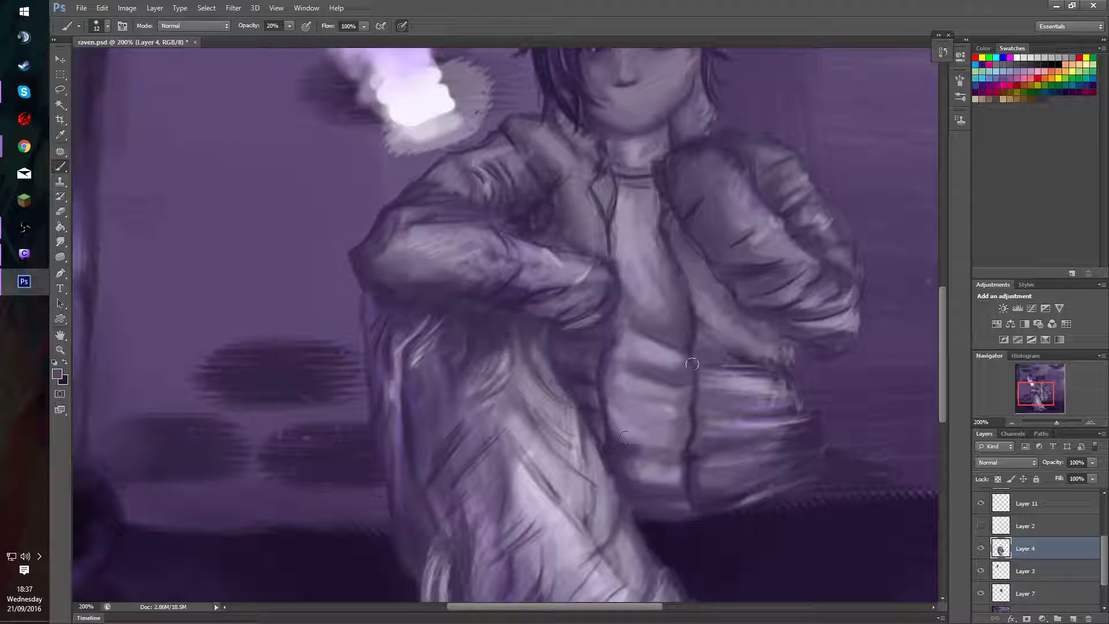
mouse_move(691, 441)
left_mouse_down()
mouse_move(695, 414)
mouse_move(691, 450)
left_mouse_up()
Smooth the shading on the middle of the shirt's chest with a sampled light tone and a size 26 brush.
left_click(638, 242, "alt")
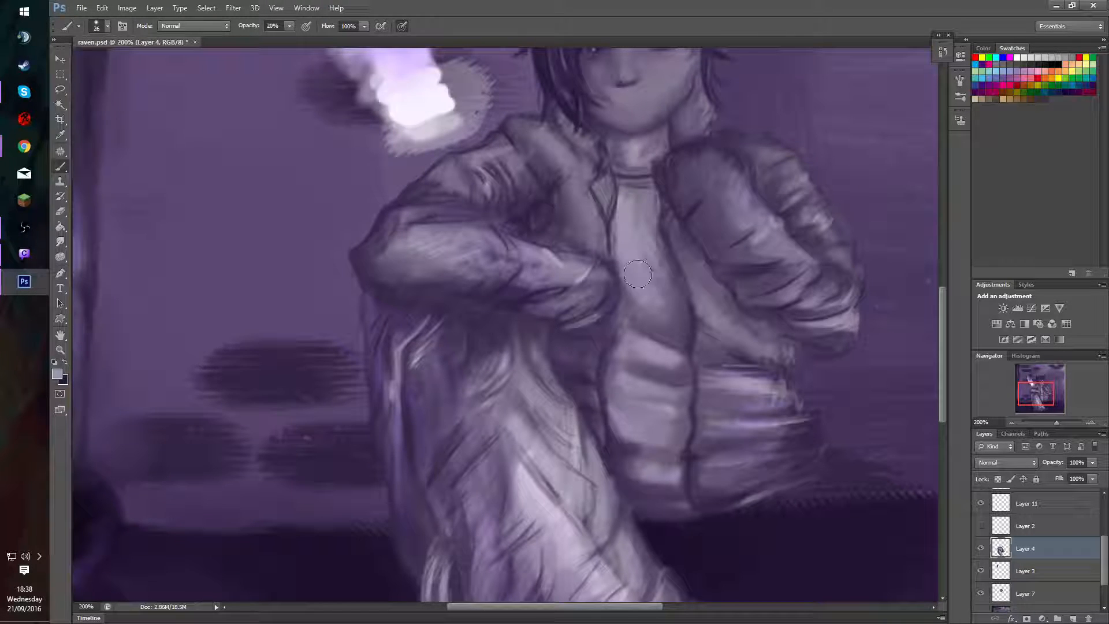
left_click(650, 270, "alt")
left_click_drag(648, 232, 642, 237)
left_click(641, 234, "alt")
Blend the upper shirt's edges beside both jacket lapels with sampled tones and a size 16 brush.
left_click(616, 234, "alt")
left_click_drag(615, 233, 618, 234)
left_click_drag(625, 231, 627, 218)
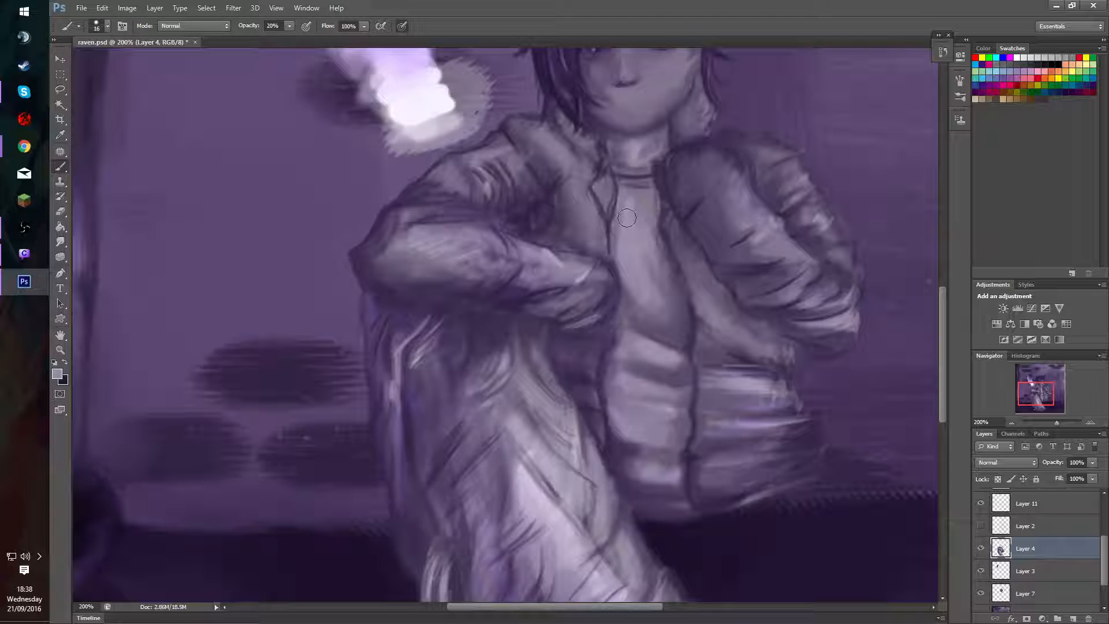
left_click(658, 196, "alt")
mouse_move(662, 200)
left_mouse_down()
mouse_move(653, 202)
mouse_move(658, 245)
mouse_move(653, 223)
mouse_move(646, 233)
left_mouse_up()
left_click(672, 319, "alt")
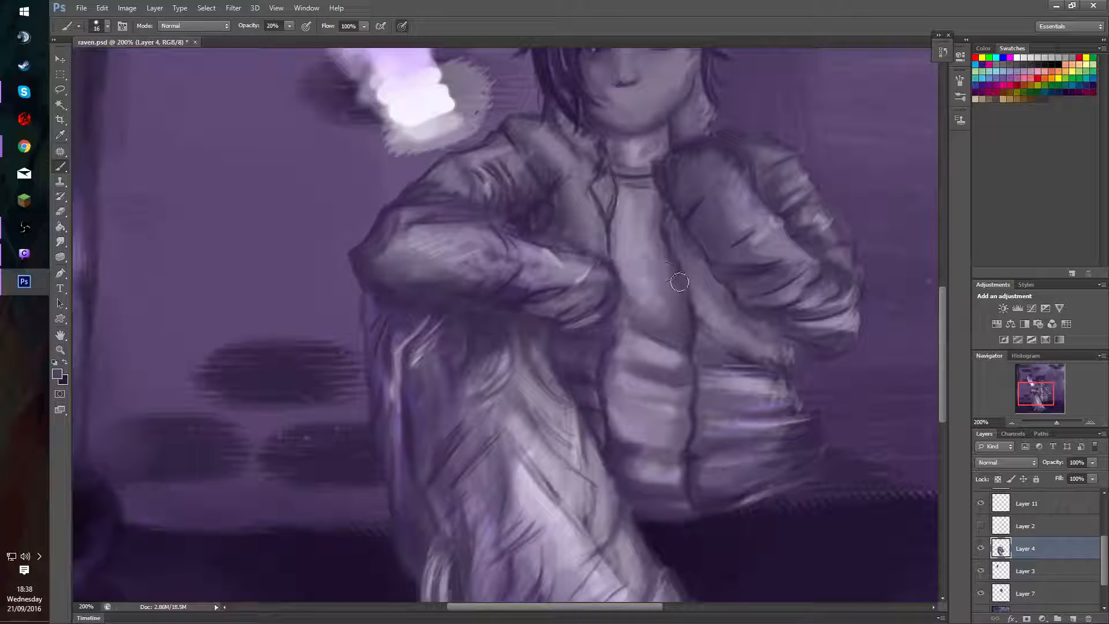
Shade the shirt beneath the collar and down along the jacket's inner edge with the size 16 brush.
left_click(655, 211, "alt")
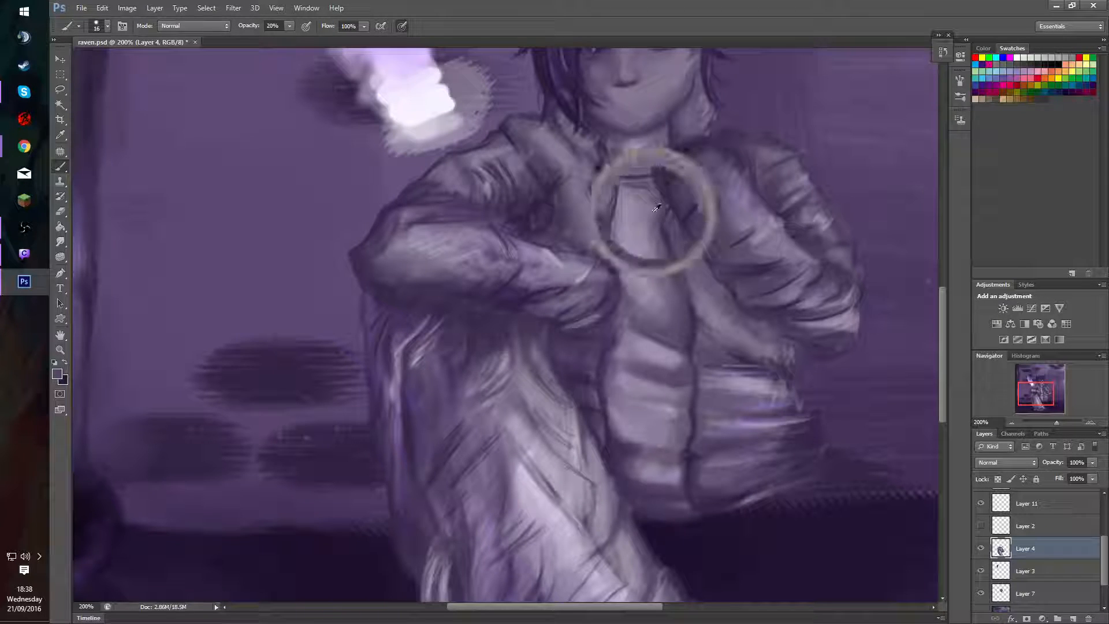
right_click(653, 222, "alt")
left_click(667, 269, "alt")
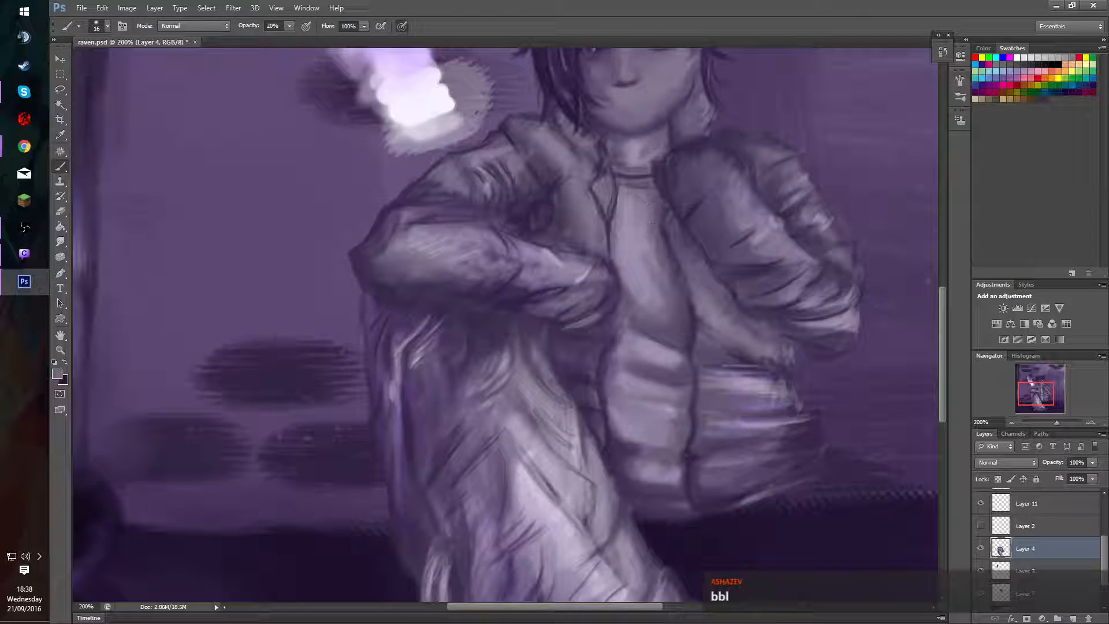
left_click_drag(647, 197, 653, 162)
mouse_move(698, 253)
left_mouse_down()
mouse_move(673, 263)
mouse_move(672, 306)
mouse_move(653, 332)
left_mouse_up()
mouse_move(685, 269)
left_mouse_down()
mouse_move(668, 281)
mouse_move(691, 327)
left_mouse_up()
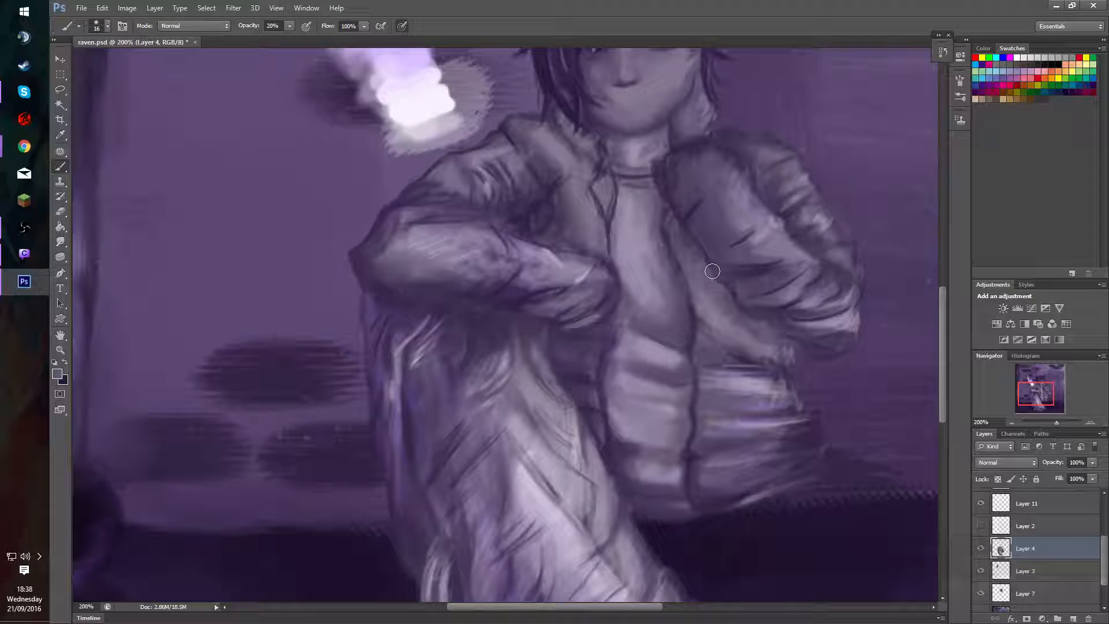
left_click_drag(705, 266, 686, 302)
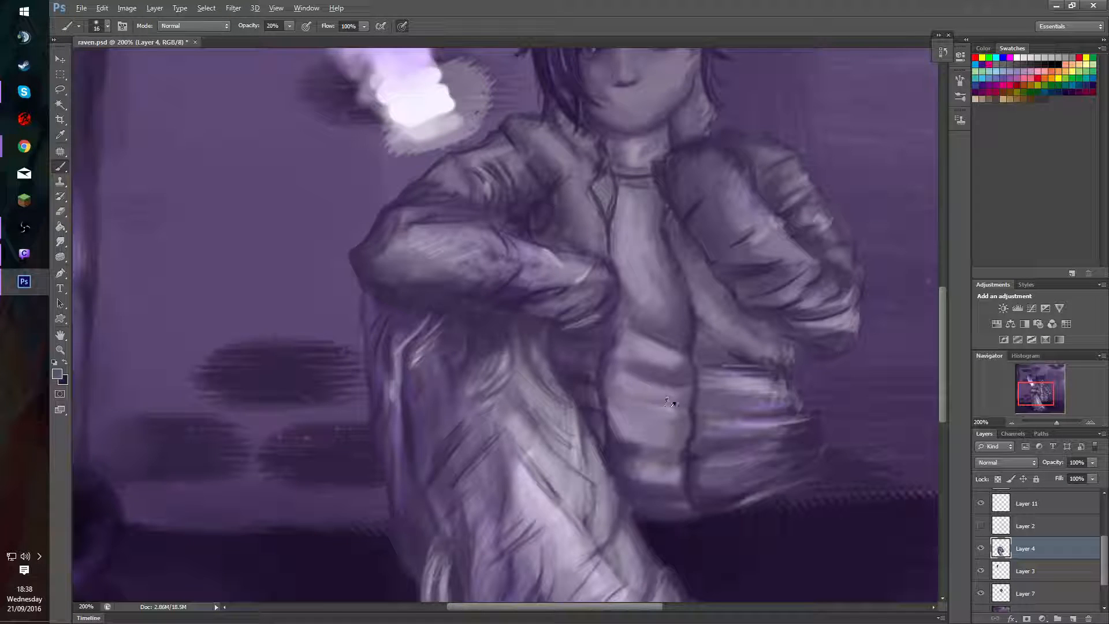
Enlarge the brush to 25 and paint soft fold shadows and lights across the lower shirt.
mouse_move(653, 403)
left_mouse_down()
mouse_move(637, 401)
mouse_move(664, 402)
left_mouse_up()
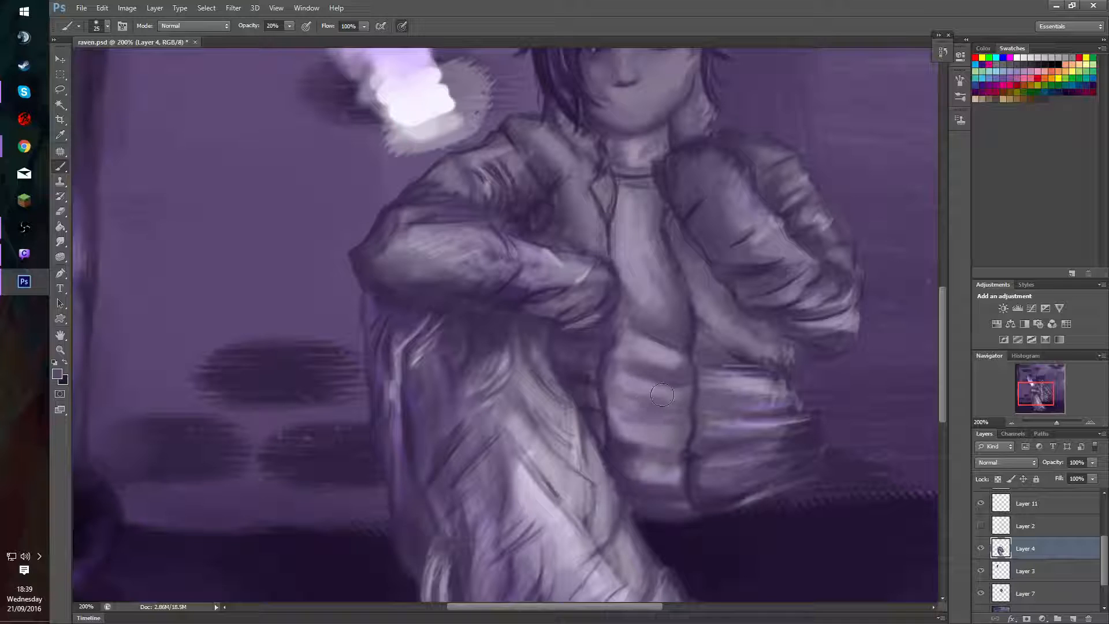
mouse_move(666, 449)
left_mouse_down()
mouse_move(619, 433)
mouse_move(617, 457)
mouse_move(702, 468)
mouse_move(682, 486)
left_mouse_up()
left_click(649, 424, "alt")
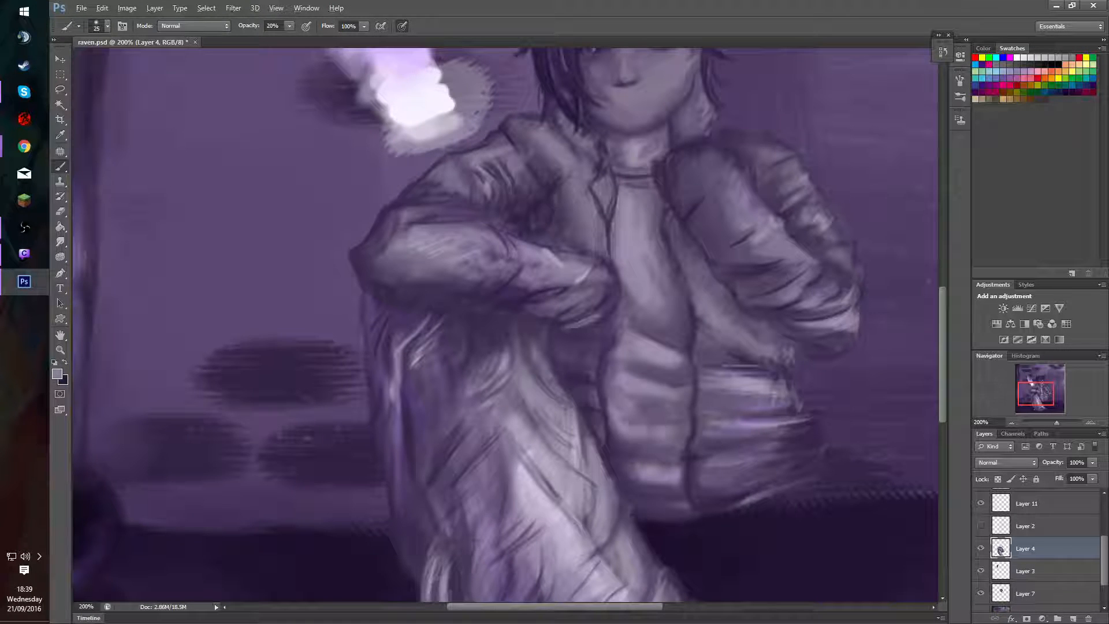
mouse_move(662, 417)
left_mouse_down()
mouse_move(690, 434)
mouse_move(625, 419)
mouse_move(638, 401)
mouse_move(621, 427)
mouse_move(626, 418)
mouse_move(687, 433)
left_mouse_up()
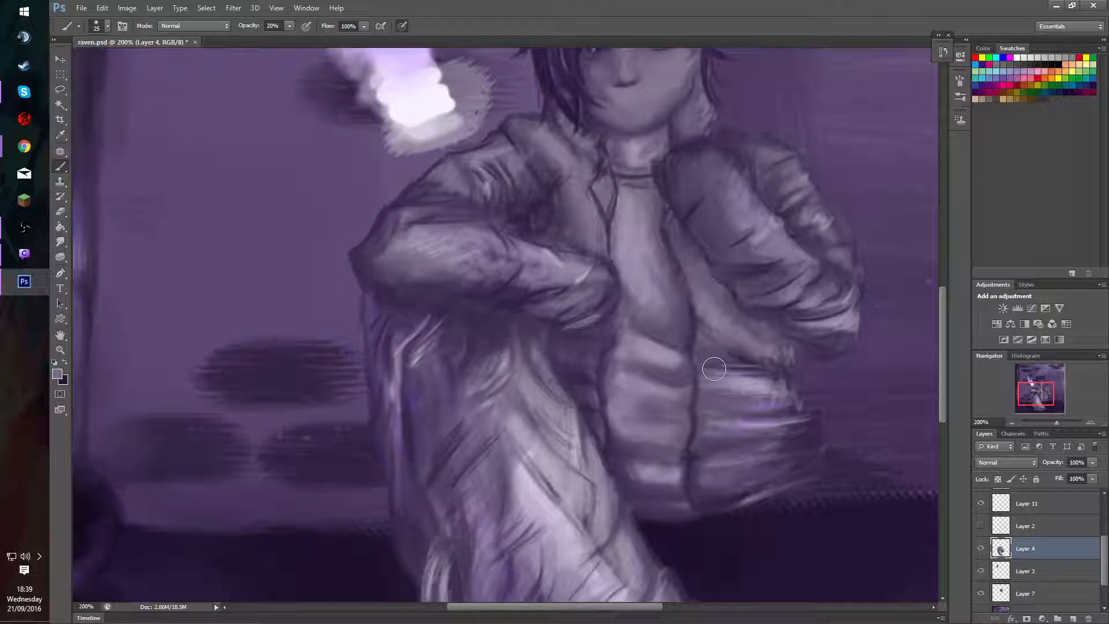
Blend the crease below the shirt's waist fold and soften the light band above it with sampled tones.
left_click(649, 378, "alt")
mouse_move(660, 365)
left_mouse_down()
mouse_move(642, 368)
mouse_move(657, 381)
mouse_move(631, 369)
mouse_move(686, 389)
left_mouse_up()
left_click_drag(558, 422, 567, 438)
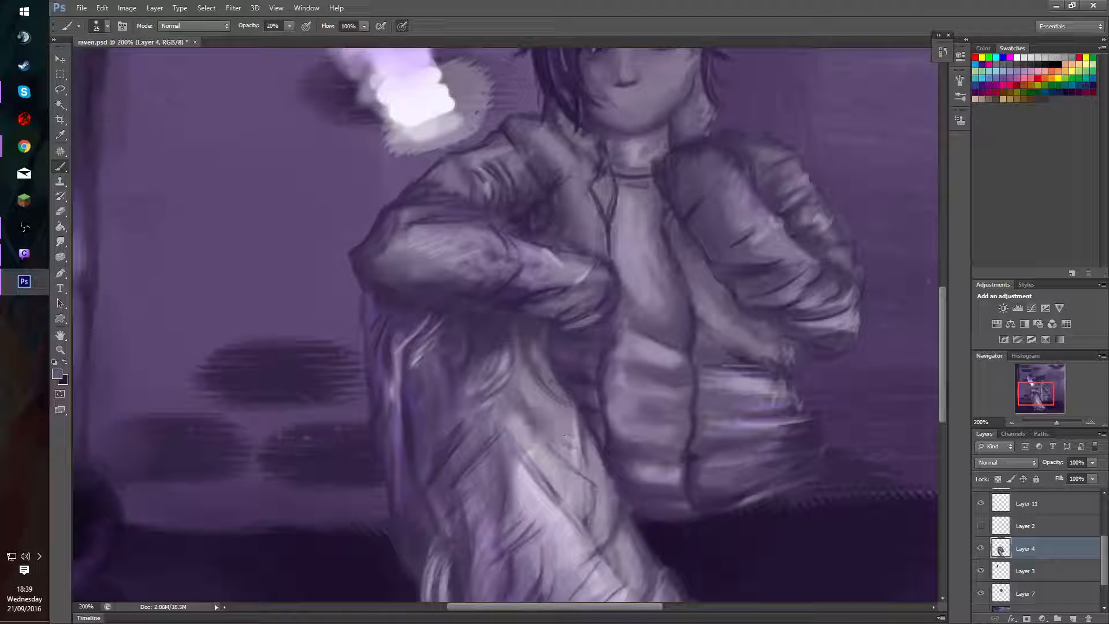
left_click(674, 366, "alt")
mouse_move(674, 366)
left_mouse_down()
mouse_move(649, 368)
mouse_move(688, 360)
mouse_move(660, 367)
mouse_move(673, 370)
mouse_move(654, 361)
mouse_move(685, 360)
mouse_move(708, 324)
mouse_move(743, 310)
mouse_move(674, 370)
mouse_move(641, 355)
left_mouse_up()
left_click(638, 349, "alt")
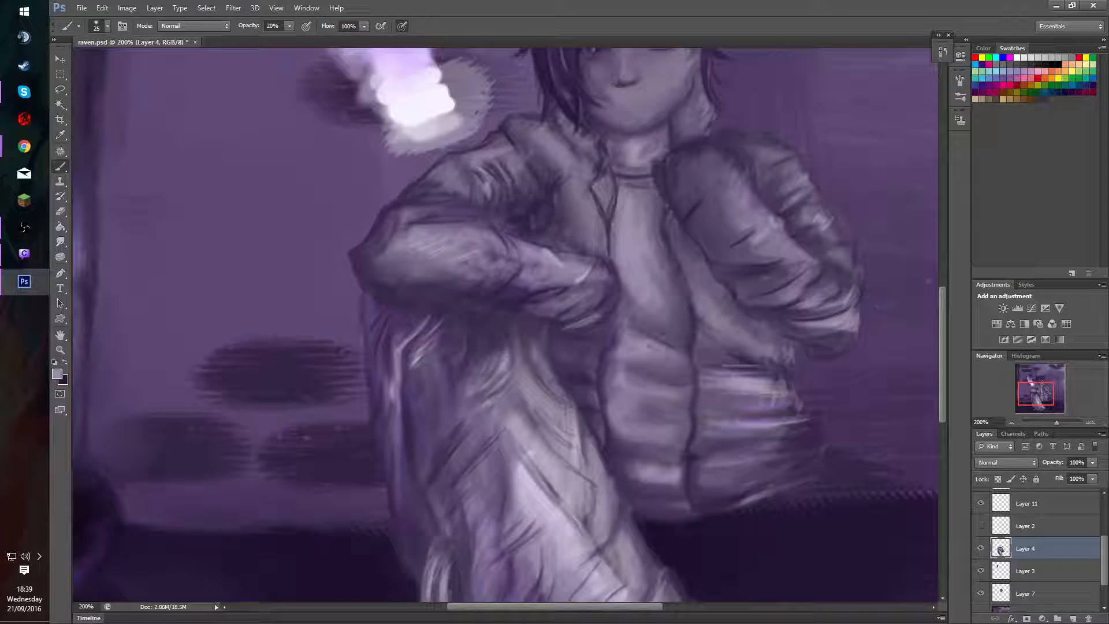
Even out the lower shirt's shading toward the hem with sampled tones at 20% opacity.
left_click(637, 409, "alt")
mouse_move(709, 435)
left_mouse_down()
mouse_move(745, 384)
mouse_move(717, 412)
mouse_move(741, 481)
mouse_move(695, 458)
left_mouse_up()
left_click(674, 473, "alt")
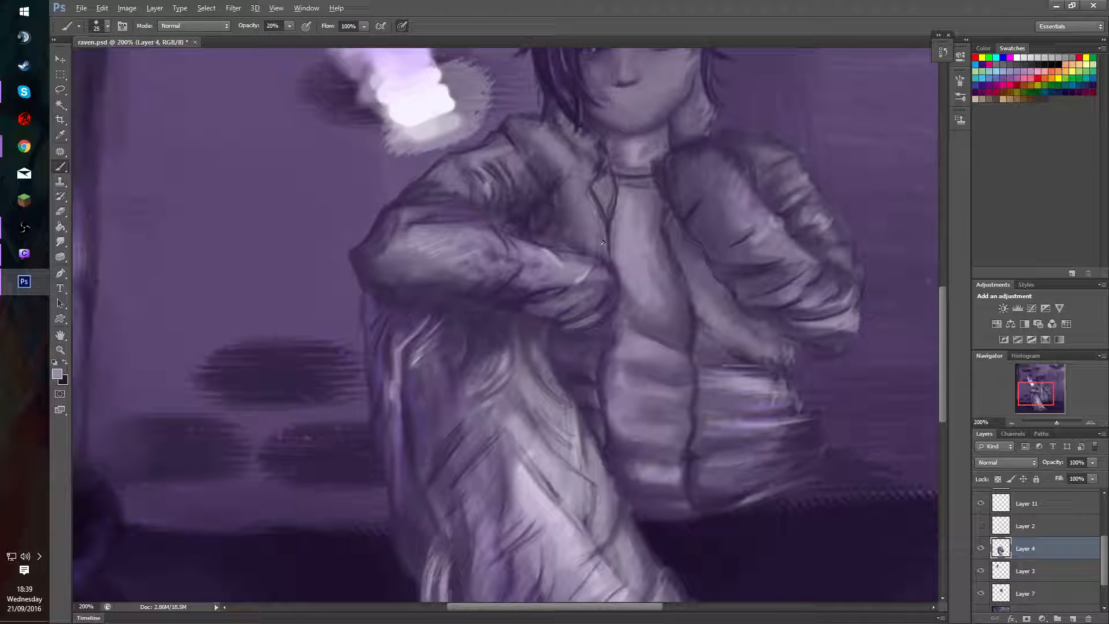
key("alt")
mouse_move(820, 479)
left_mouse_down()
mouse_move(851, 453)
mouse_move(842, 460)
mouse_move(839, 443)
mouse_move(841, 478)
mouse_move(857, 453)
mouse_move(794, 498)
left_mouse_up()
Save the changes to raven.psd and switch to the recording program.
left_click_drag(1038, 393, 1040, 392)
key("ctrl+0")
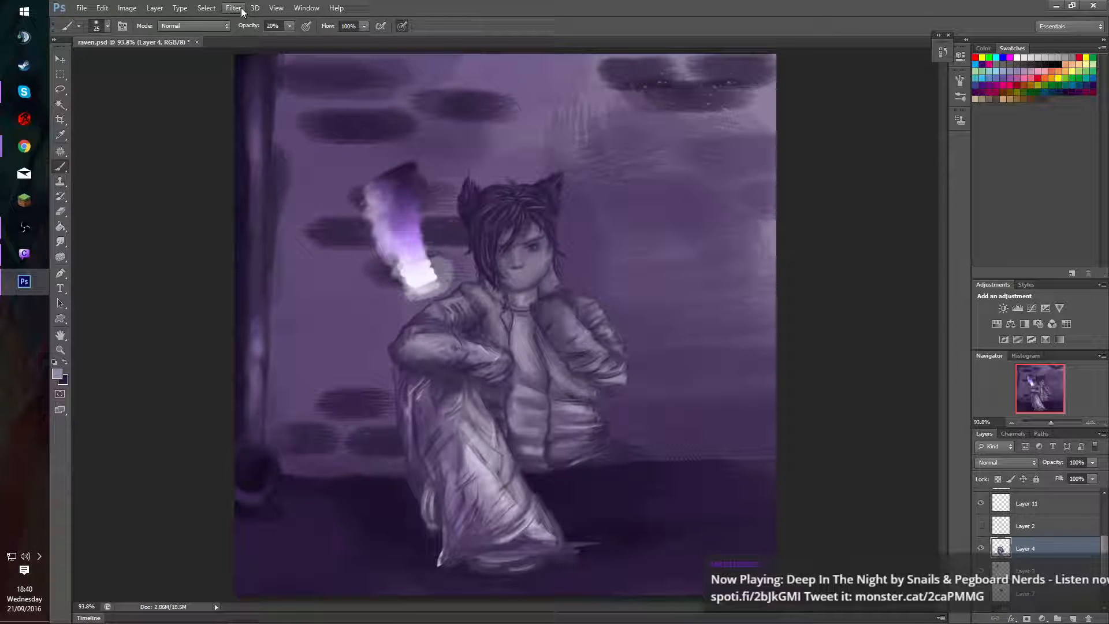
key("ctrl+1")
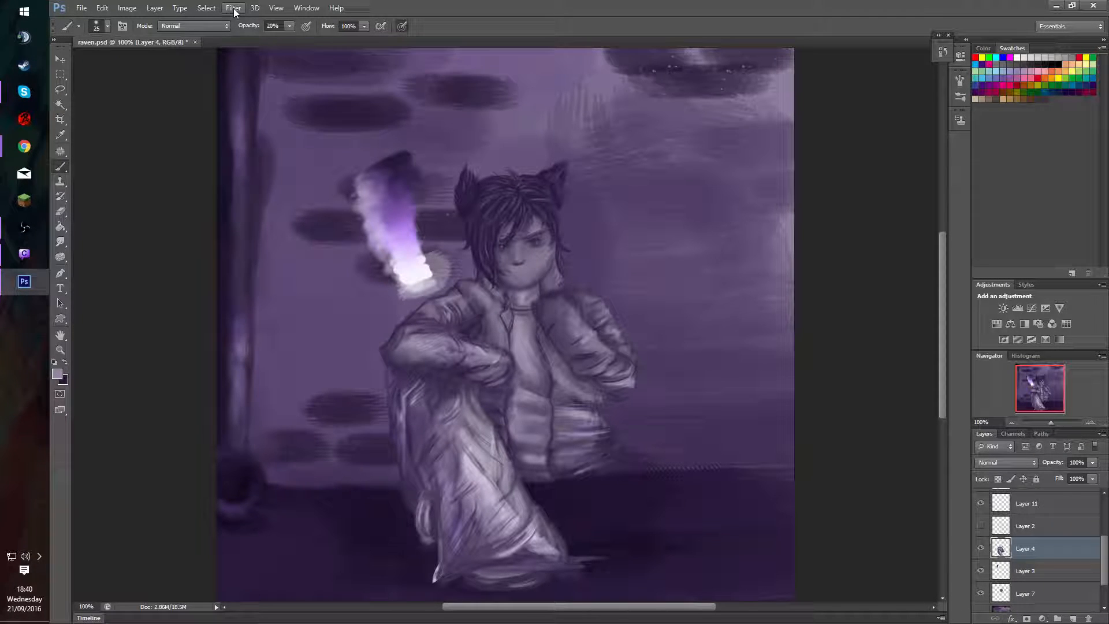
key("ctrl+s")
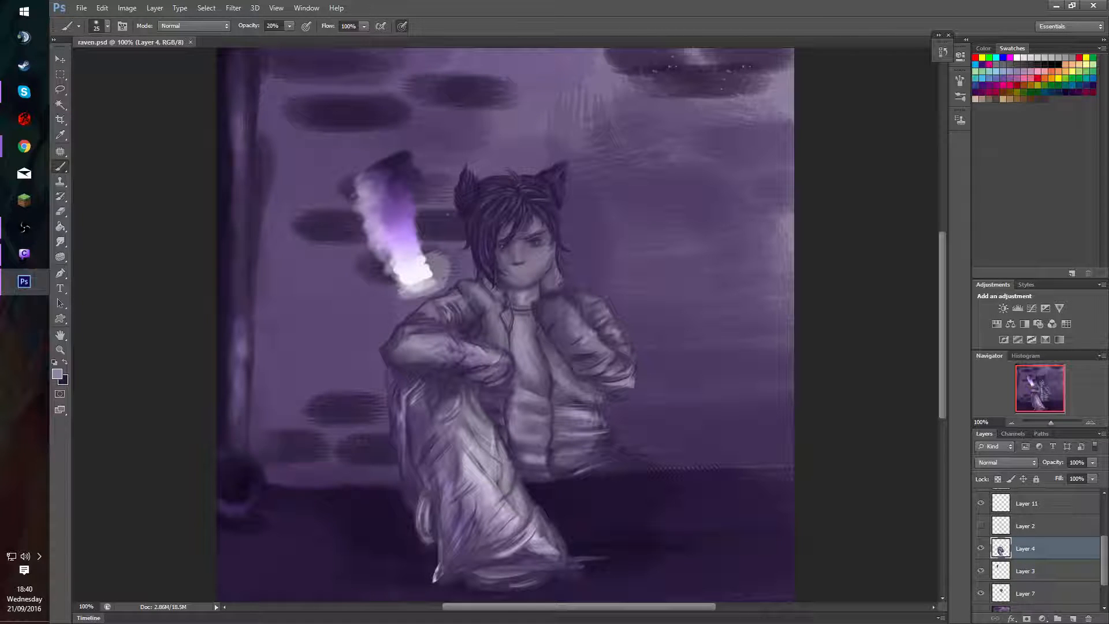
key("alt+Tab")
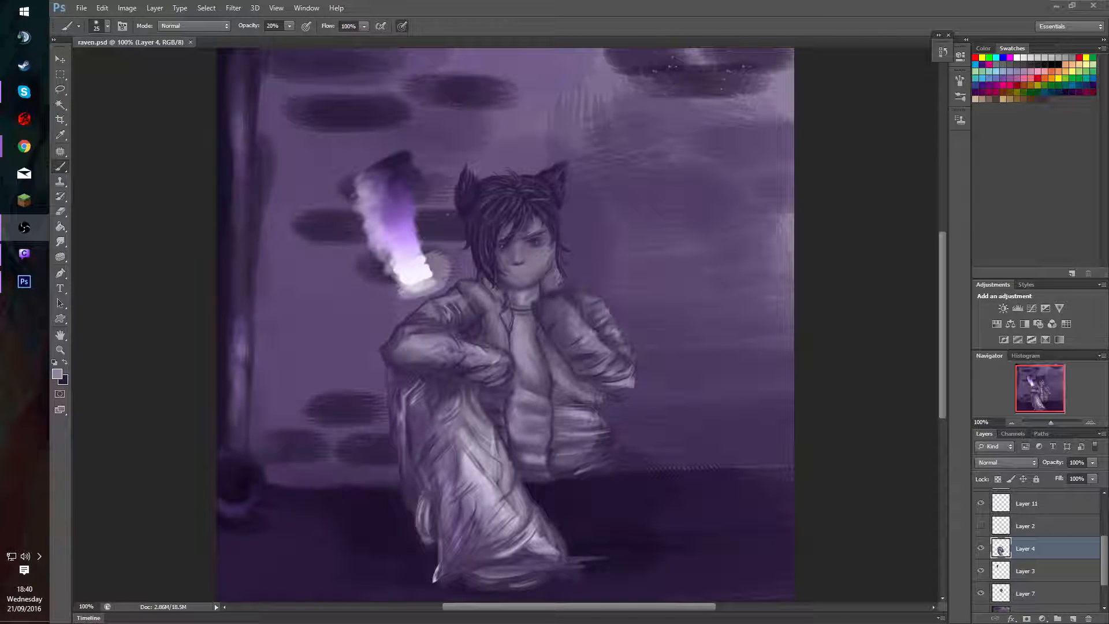